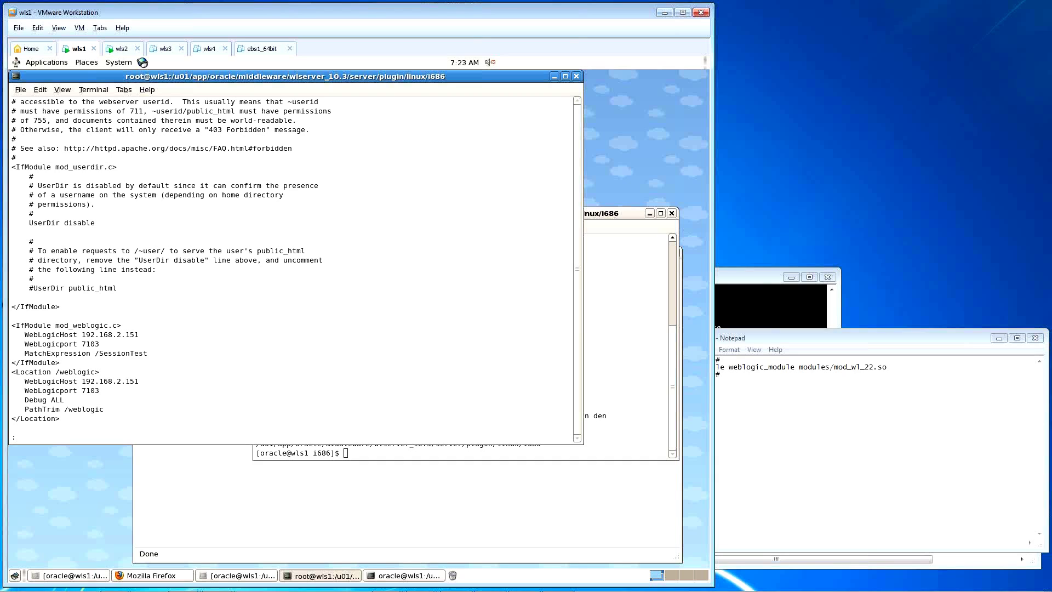
Review the mod_weblogic and /weblogic Location blocks (192.168.2.151:7103) in httpd.conf, then exit vi with :wq.
key(Up)
key(Up)
key(Up)
key(Up)
key(BackSpace)
key(BackSpace)
key(BackSpace)
key(BackSpace)
key(BackSpace)
key(BackSpace)
key(BackSpace)
key(BackSpace)
key(BackSpace)
key(BackSpace)
key(BackSpace)
key(BackSpace)
key(BackSpace)
key(BackSpace)
key(BackSpace)
key(BackSpace)
key(BackSpace)
key(Up)
key(Up)
key(Up)
key(Up)
key(Up)
key(Right)
key(Right)
key(Right)
key(Right)
key(Right)
key(Right)
key(Right)
key(Right)
key(Right)
key(Right)
key(Up)
key(Up)
key(Up)
key(Up)
key(Down)
key(Down)
key(Down)
key(Down)
drag(63, 426, 21, 330)
click(21, 331)
key(Down)
key(Down)
key(Down)
key(Down)
key(Down)
key(Down)
key(Down)
key(Down)
key(Down)
key(Down)
key(Down)
key(Up)
key(Up)
key(Up)
key(Up)
text(:wq)
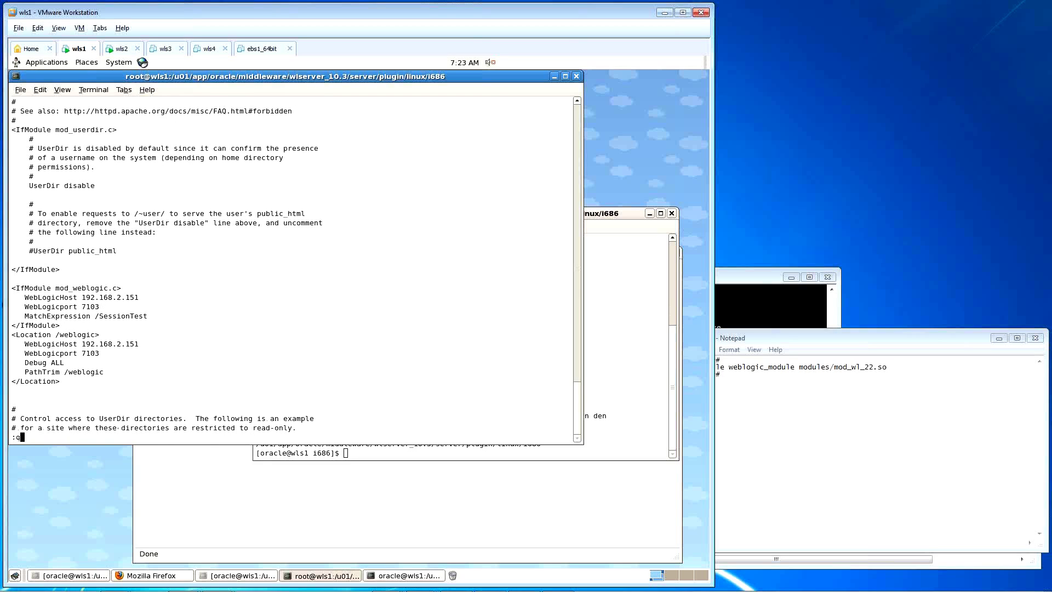
key(Return)
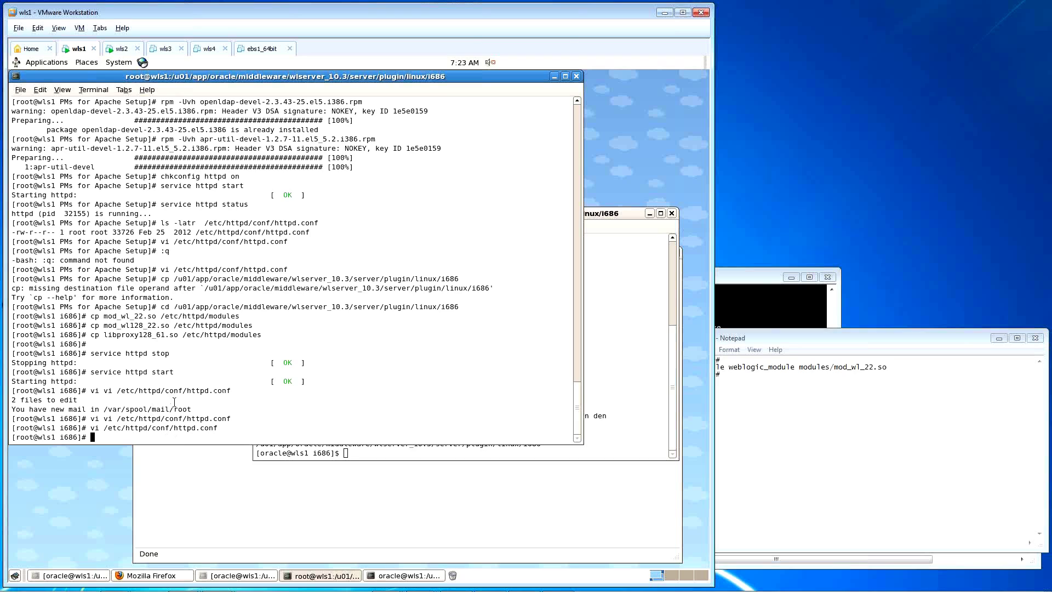
On wls2, go to the googleApp console's Environment > Servers summary listing AdminServer and MS1–MS5.
click(122, 48)
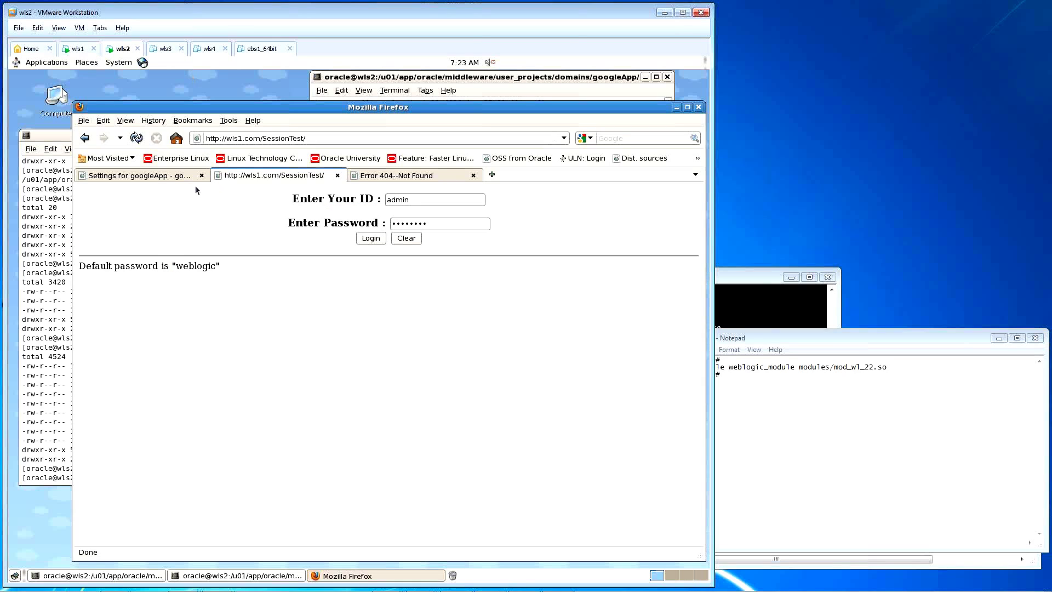
click(239, 139)
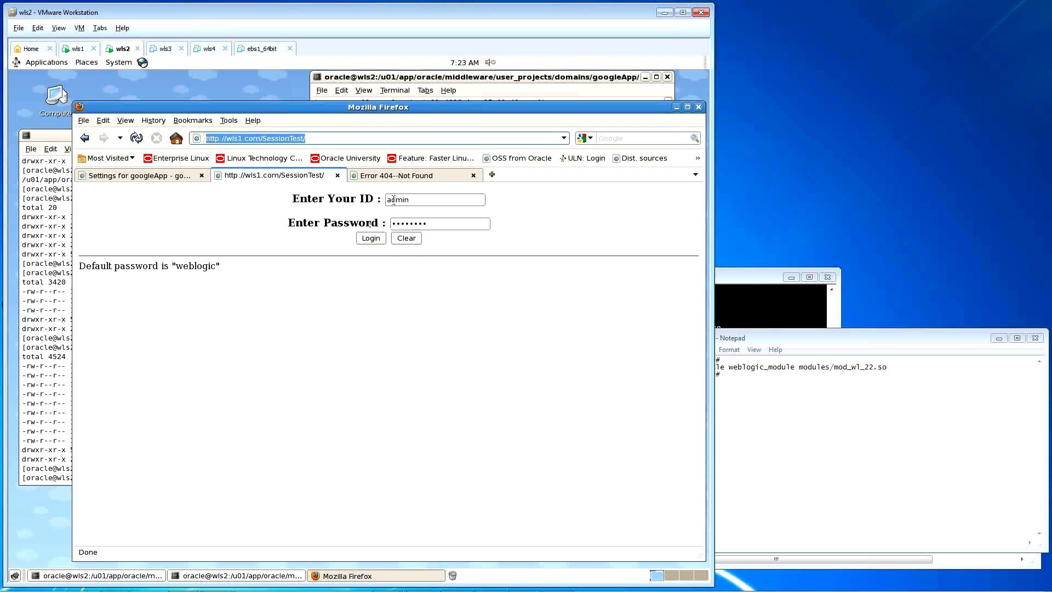
click(160, 176)
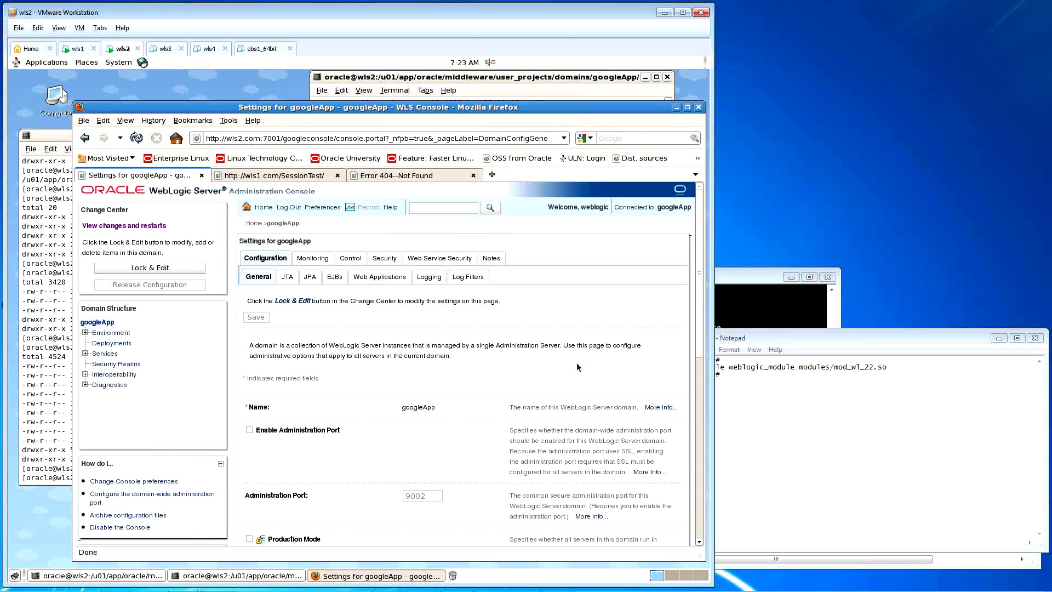
click(85, 333)
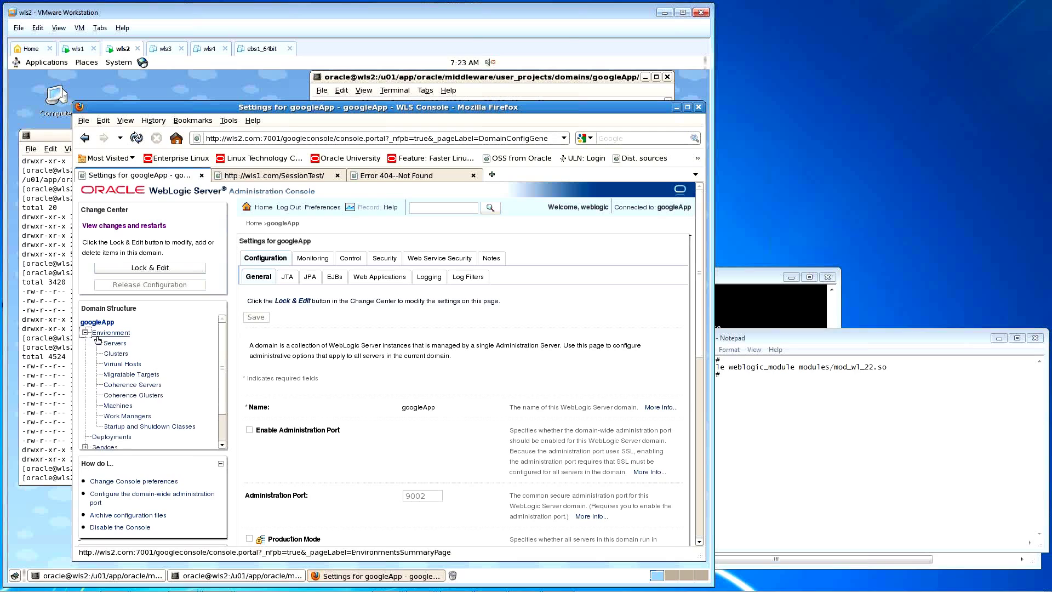
click(117, 342)
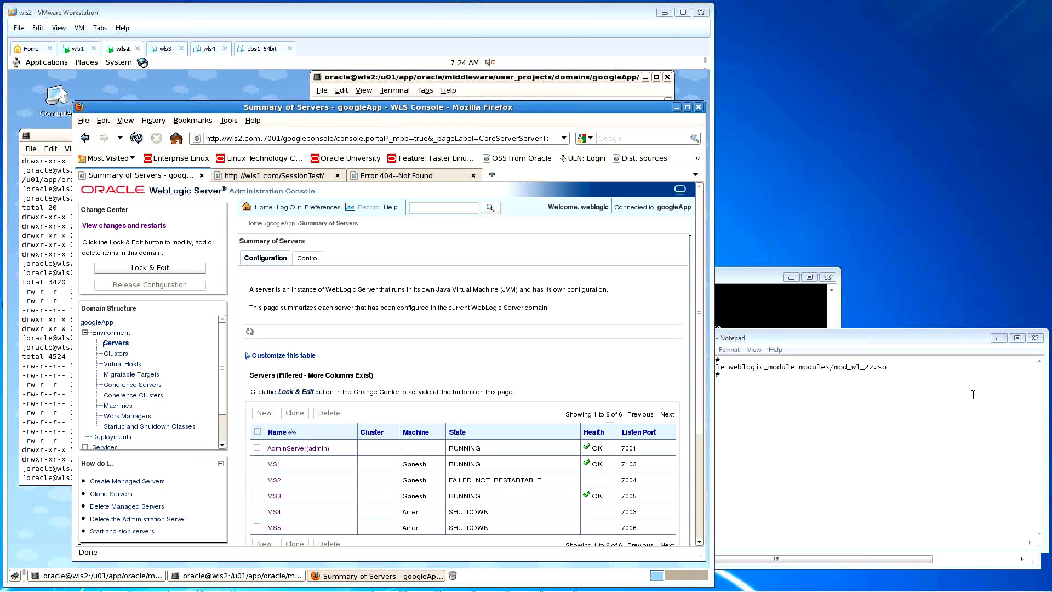
Return Gmail from the Apache plugin message to the Inbox and minimize it to reveal the servers summary.
mouse_move(183, 581)
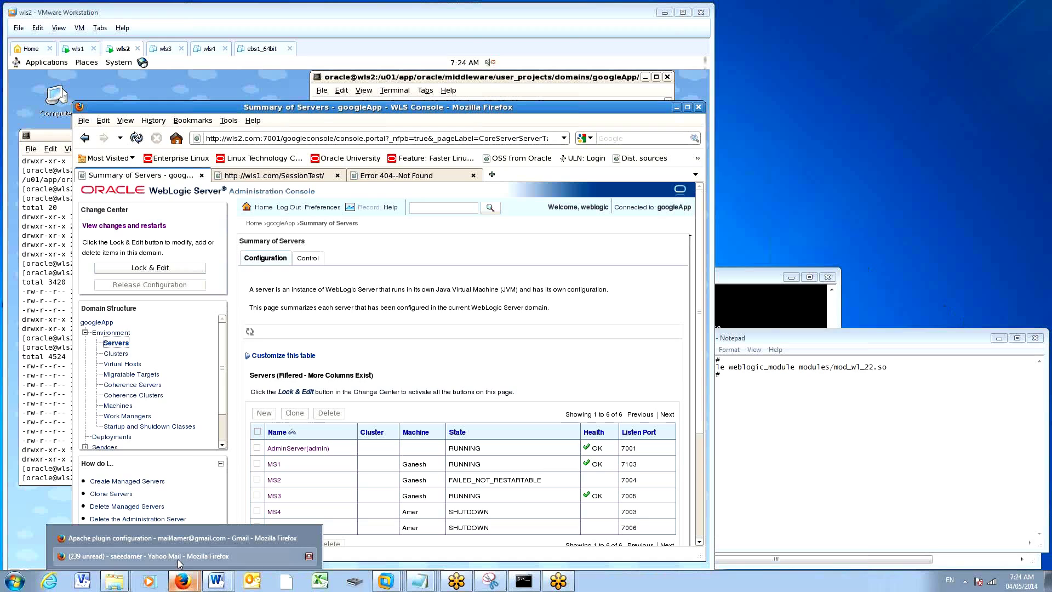
click(186, 537)
drag(375, 199, 375, 366)
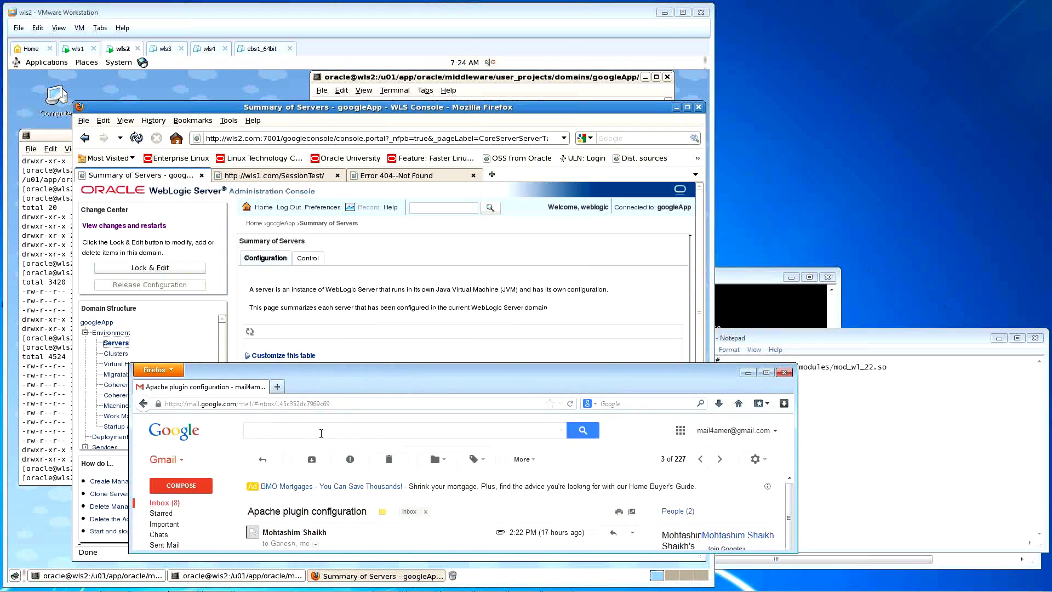
click(183, 501)
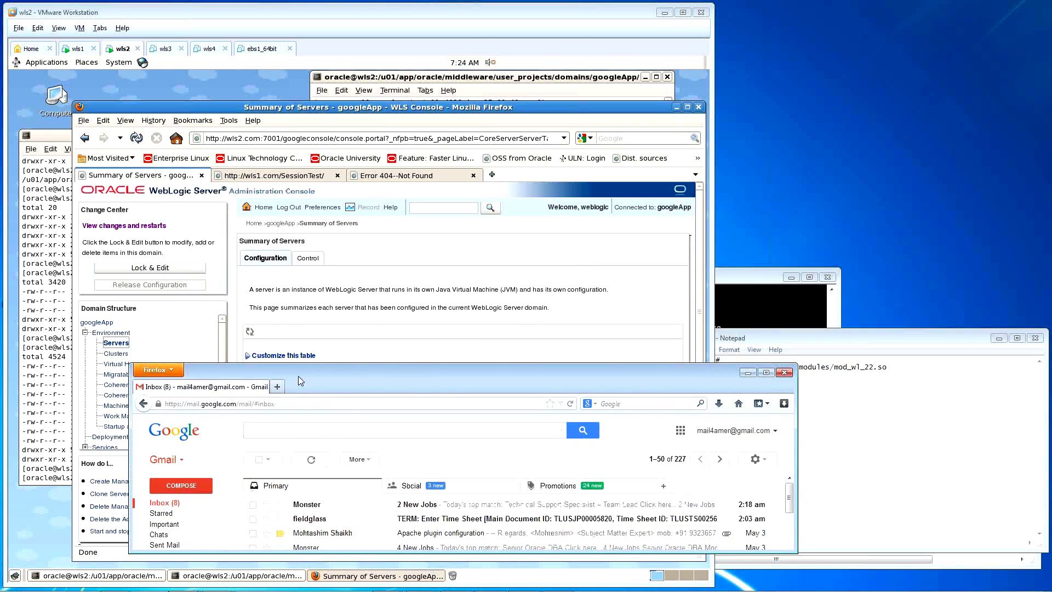
drag(300, 363, 300, 235)
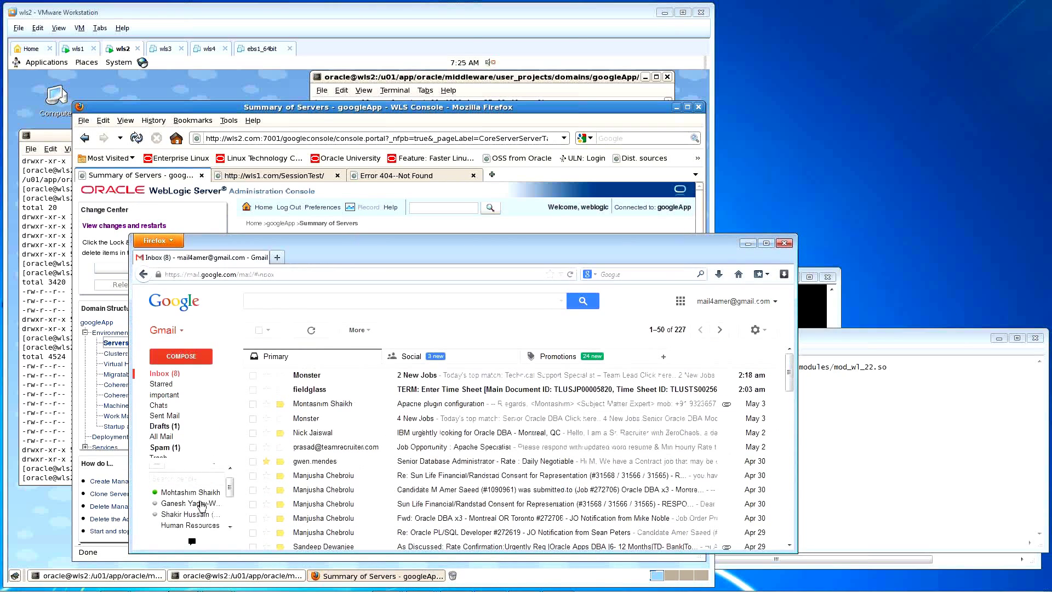
drag(359, 234, 358, 374)
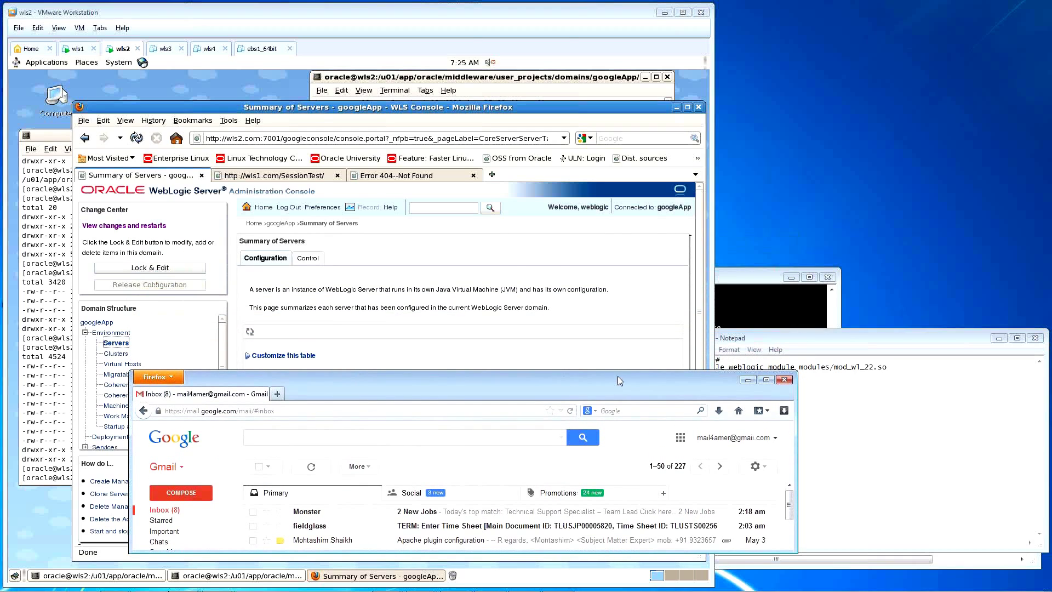
click(748, 381)
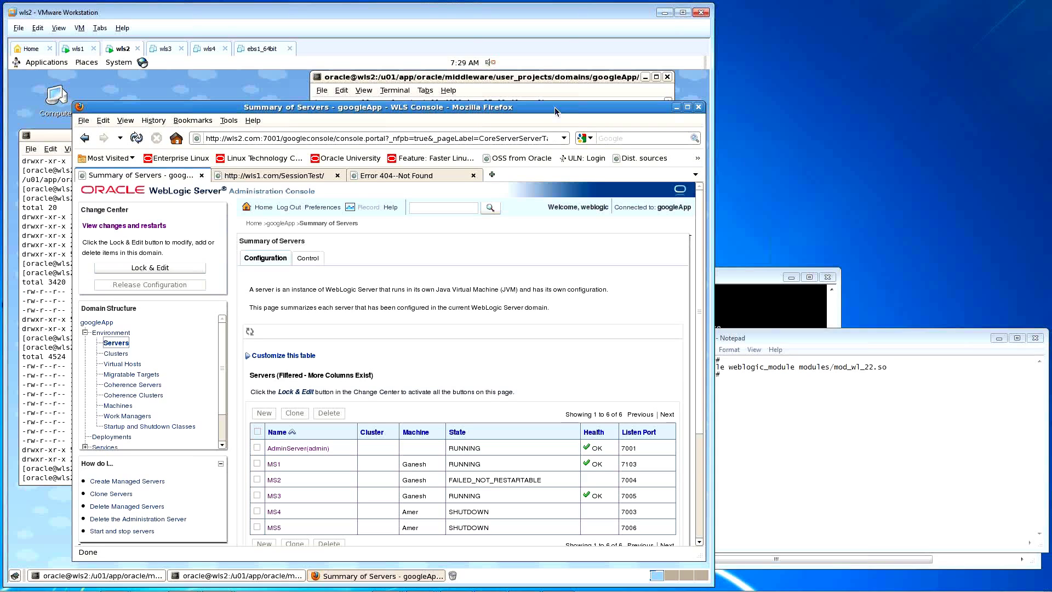
Load the googleApp domain's General settings page (administration port 9002) and maximize Firefox.
click(97, 322)
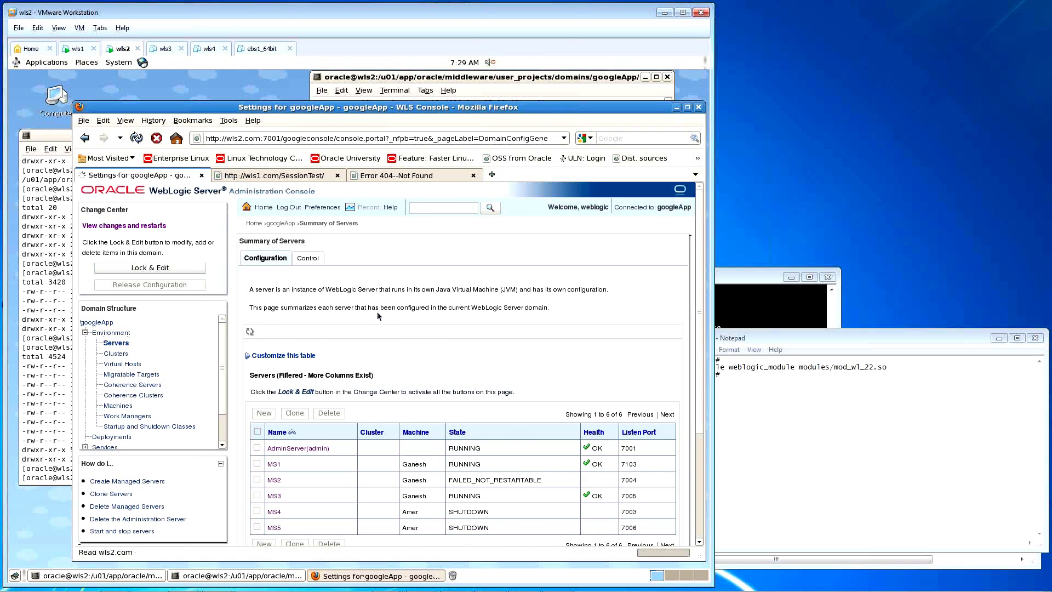
click(111, 332)
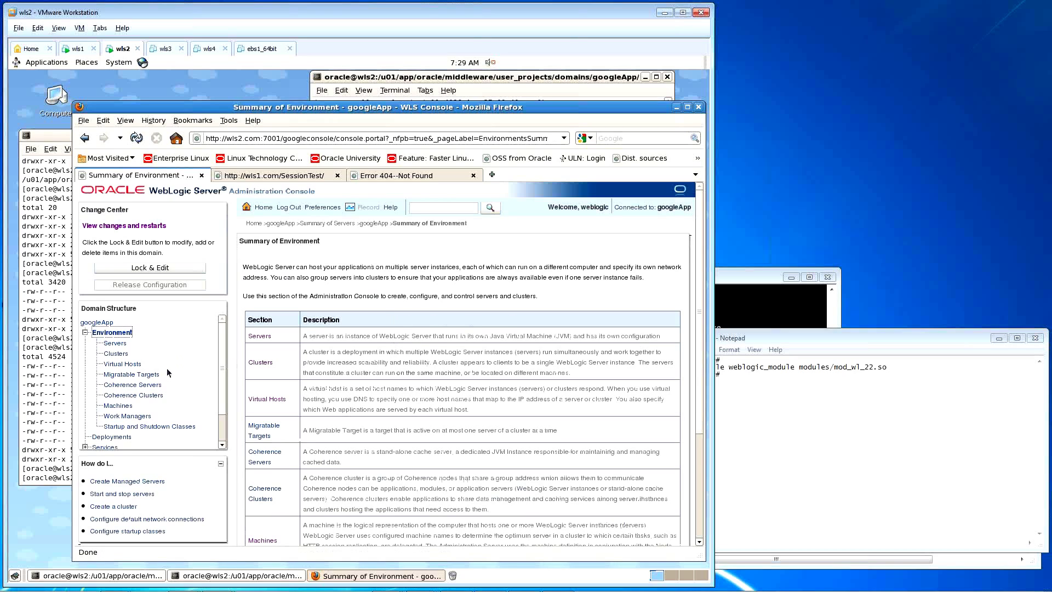
click(92, 324)
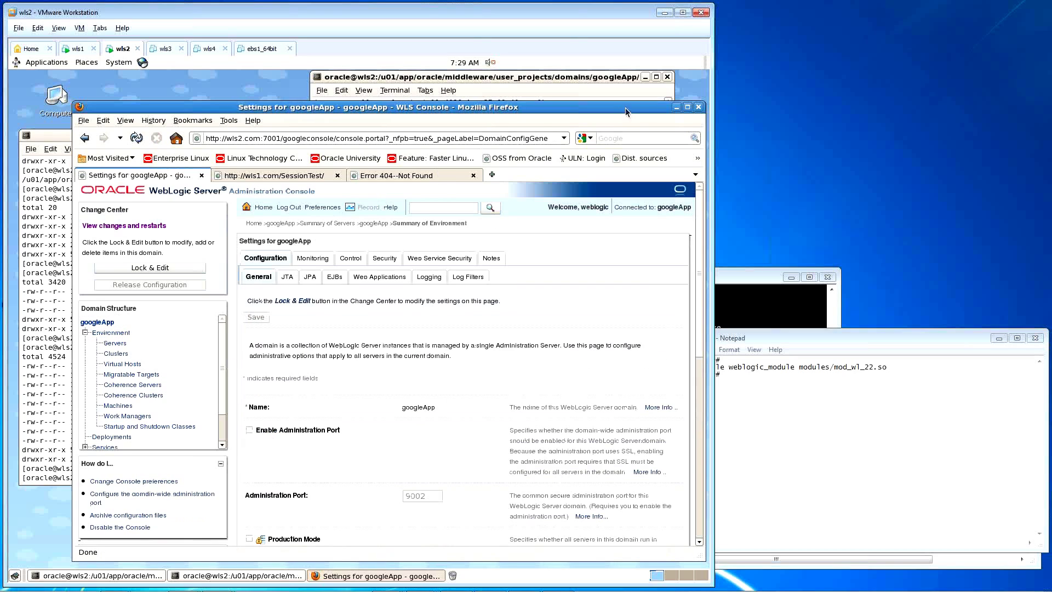
click(687, 107)
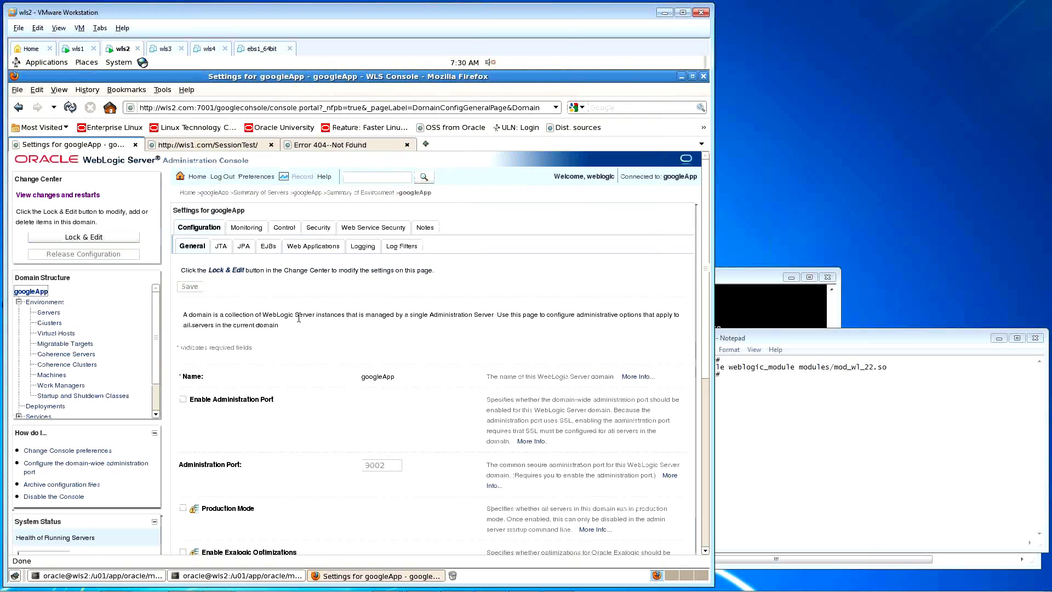
Expand the googleApp domain's advanced settings and lock the configuration for editing.
scroll(280, 356, down, 10)
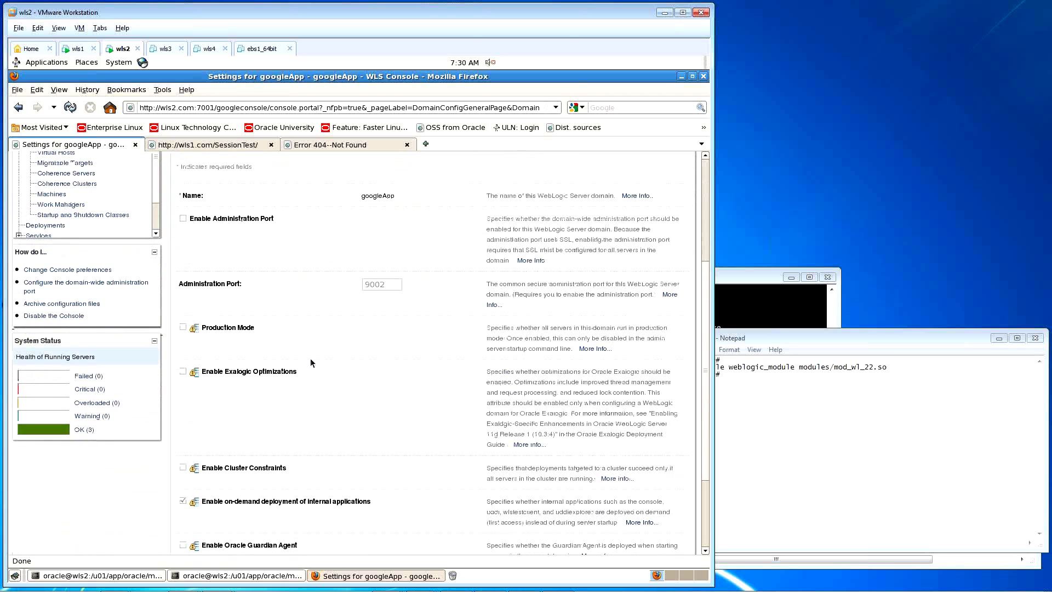
click(214, 455)
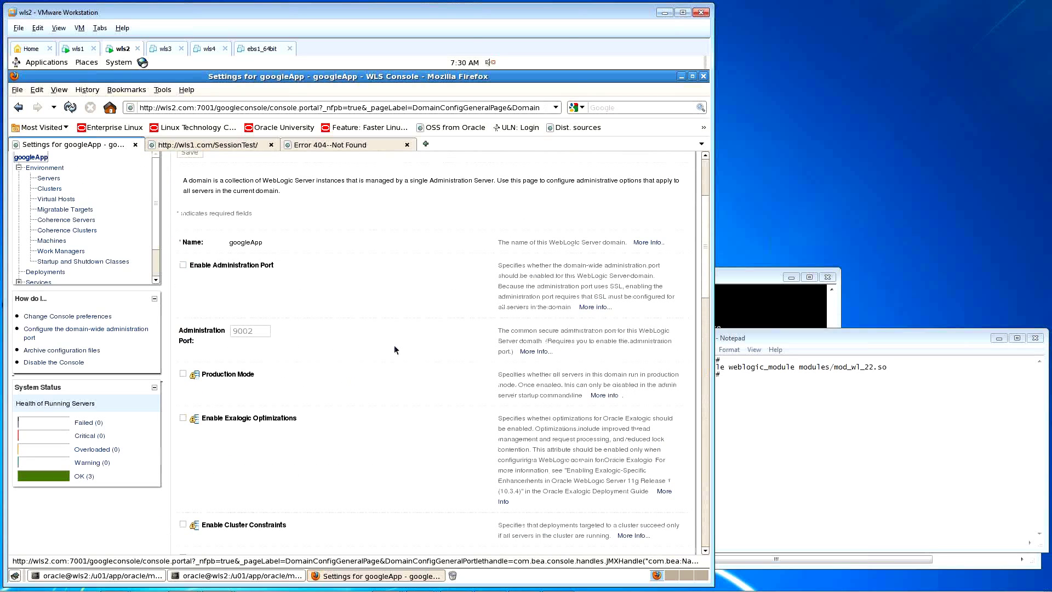
scroll(467, 314, up, 1)
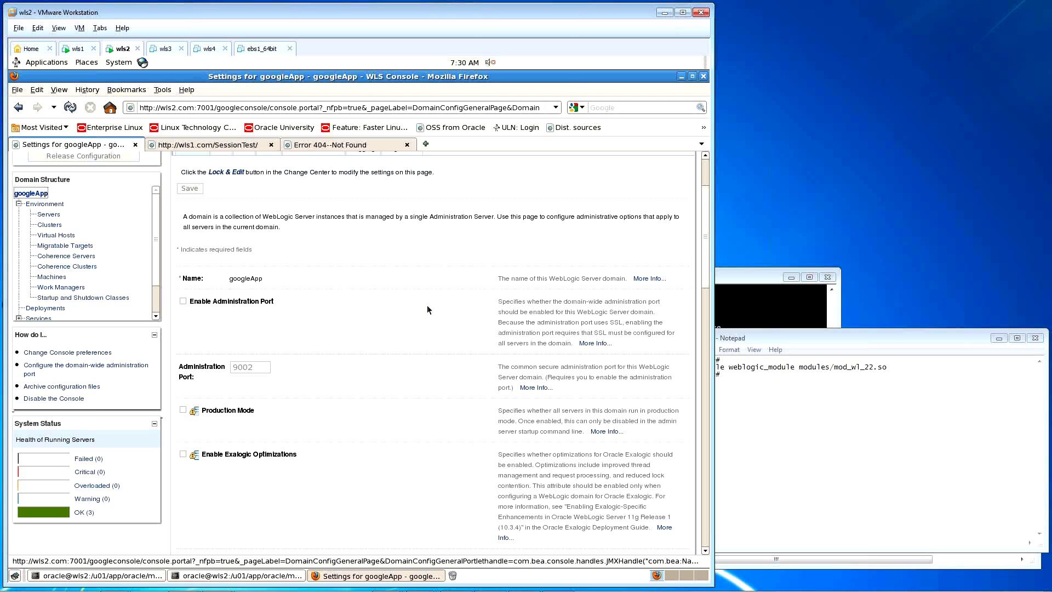
scroll(428, 309, down, 6)
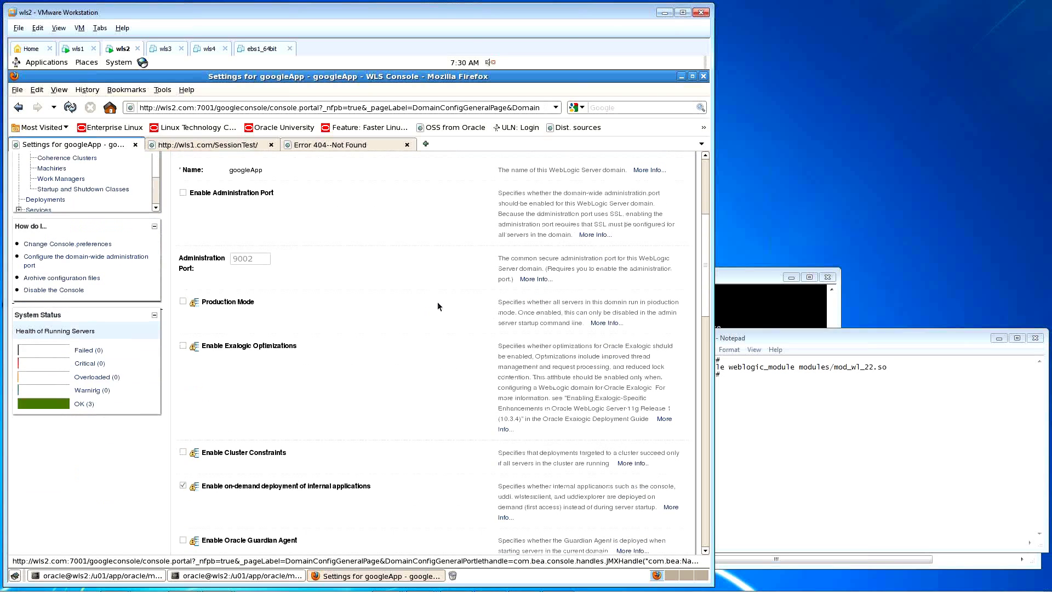
scroll(463, 303, down, 7)
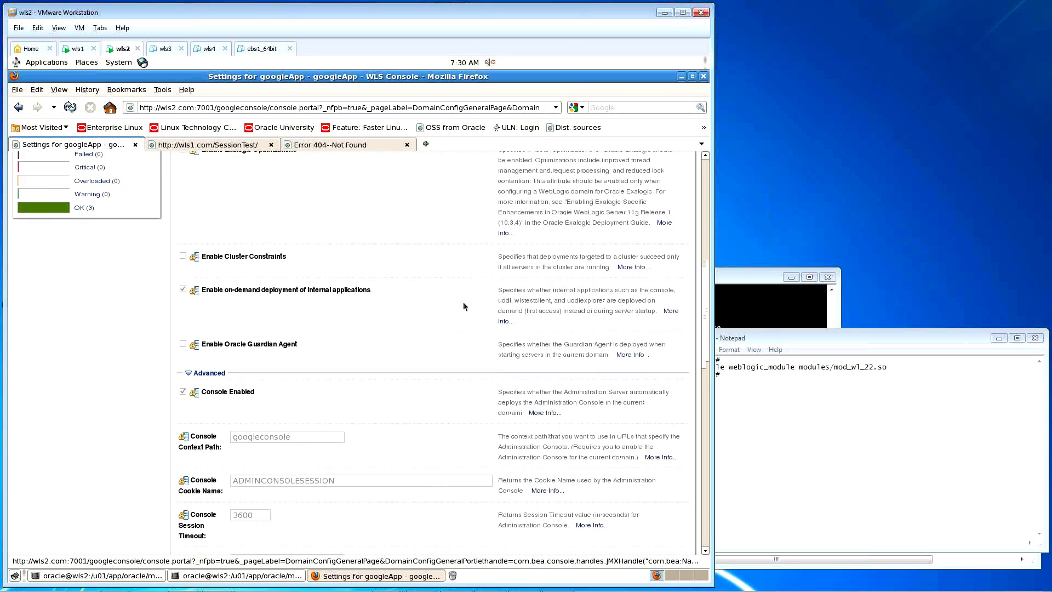
scroll(463, 305, down, 3)
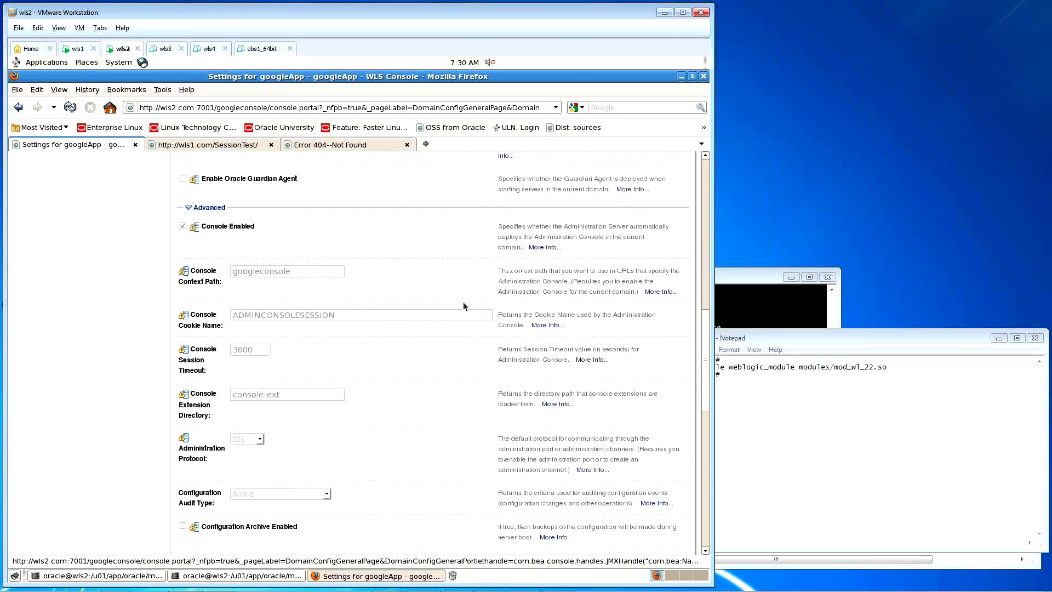
scroll(536, 306, down, 1)
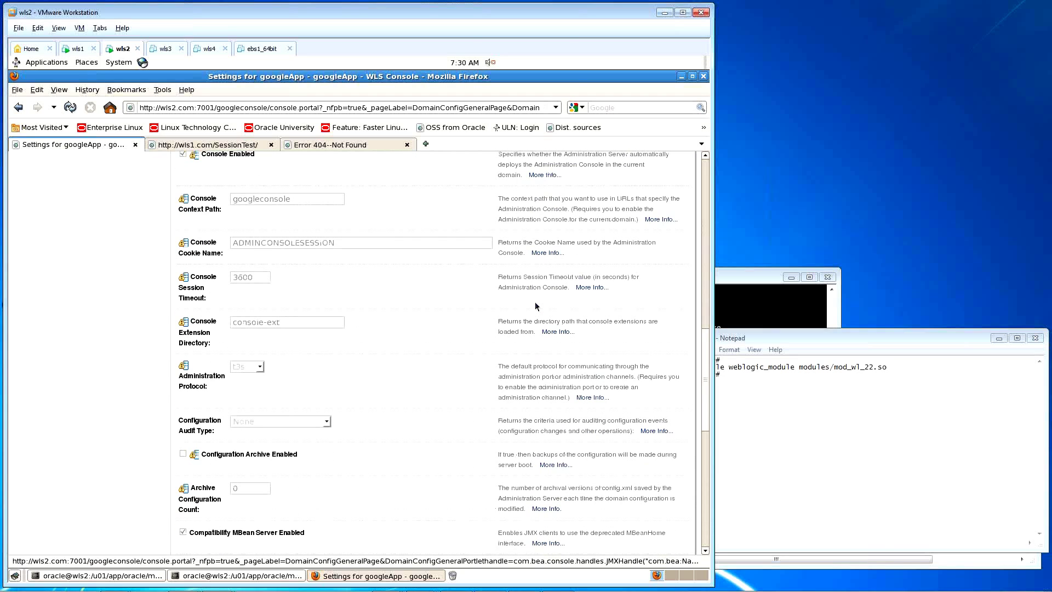
scroll(534, 301, up, 16)
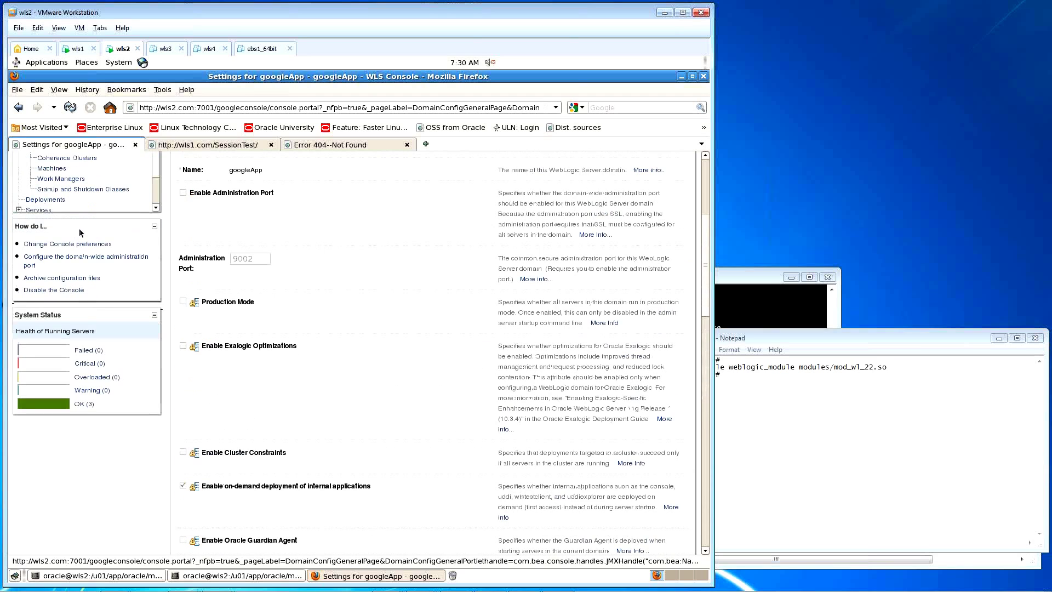
click(85, 175)
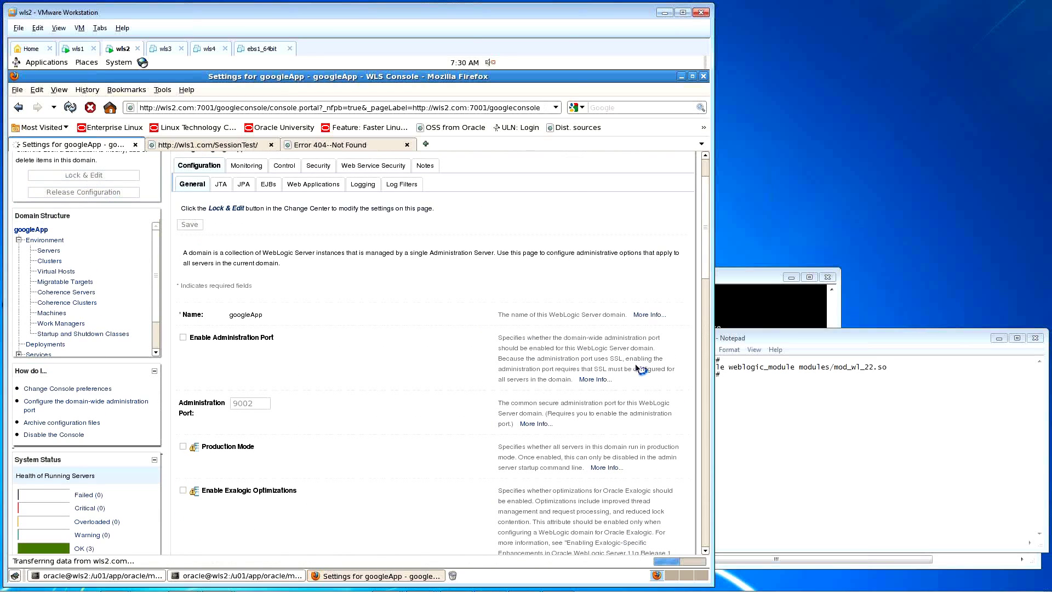
Search the page for 'audi' to locate Configuration Audit Type, still None, and show its options.
scroll(603, 366, down, 3)
scroll(568, 370, down, 12)
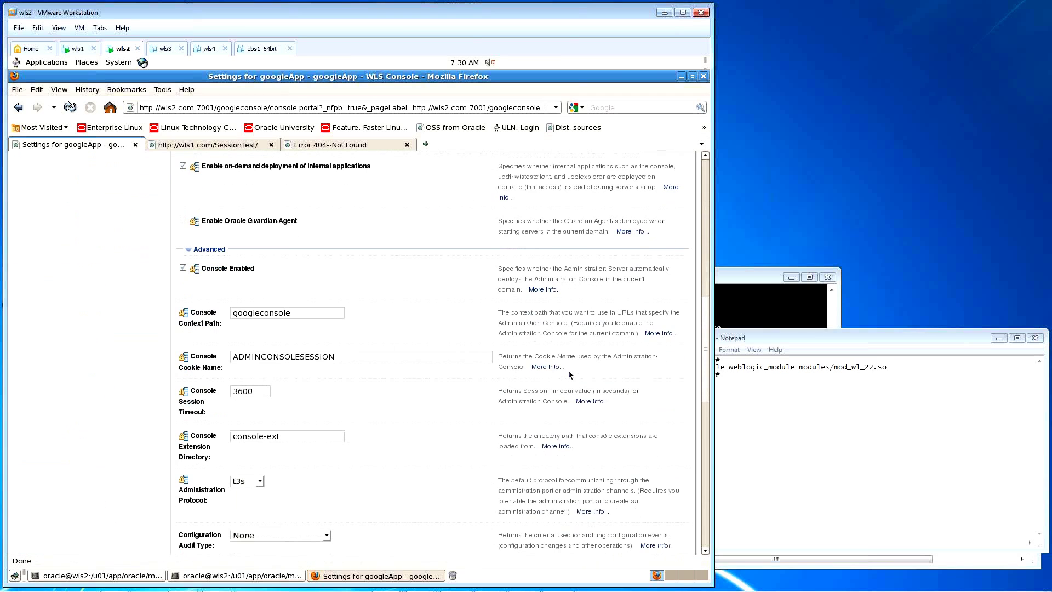
scroll(568, 374, down, 3)
key(ctrl+f)
text(au)
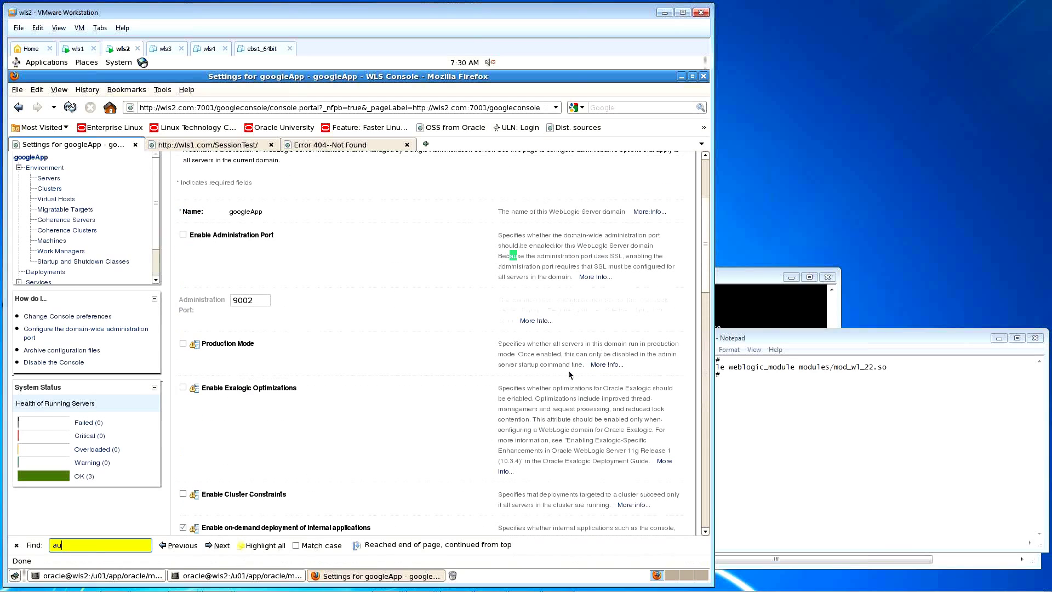
text(di)
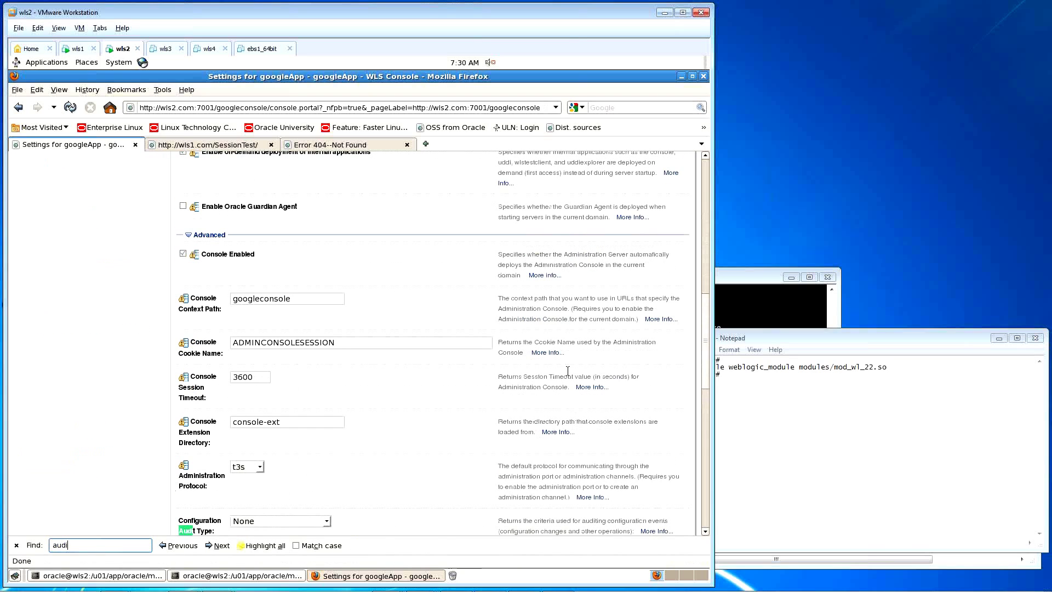
scroll(400, 403, down, 5)
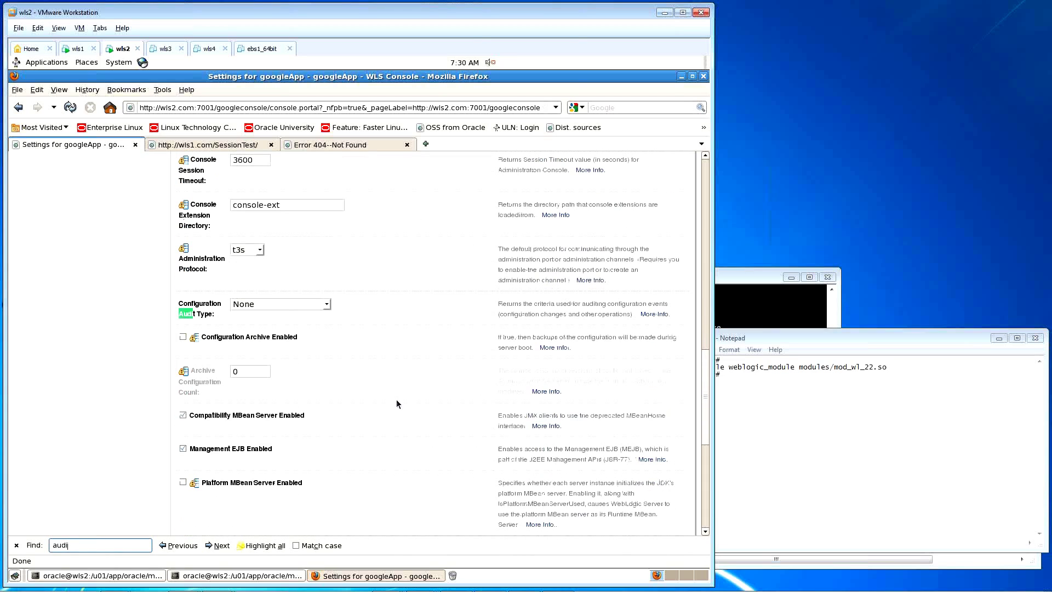
click(327, 304)
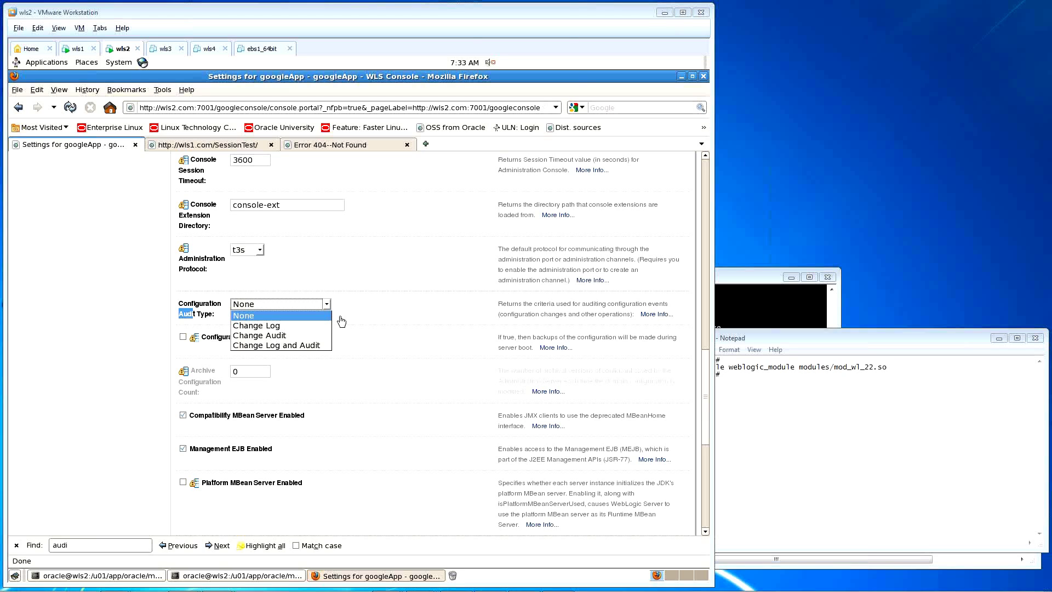
click(398, 269)
scroll(451, 274, up, 2)
scroll(453, 276, up, 4)
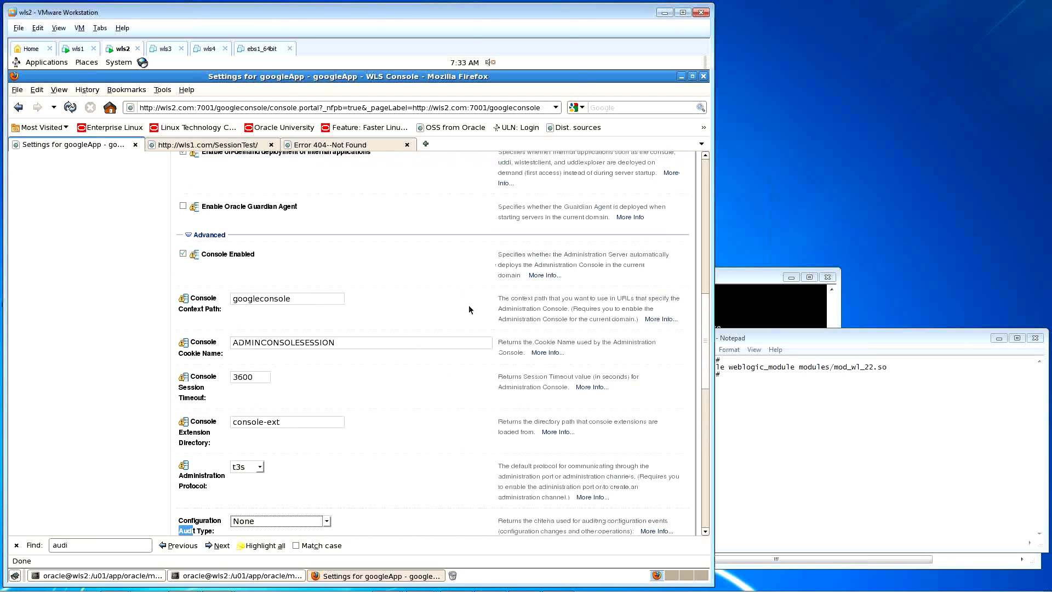
scroll(521, 310, up, 4)
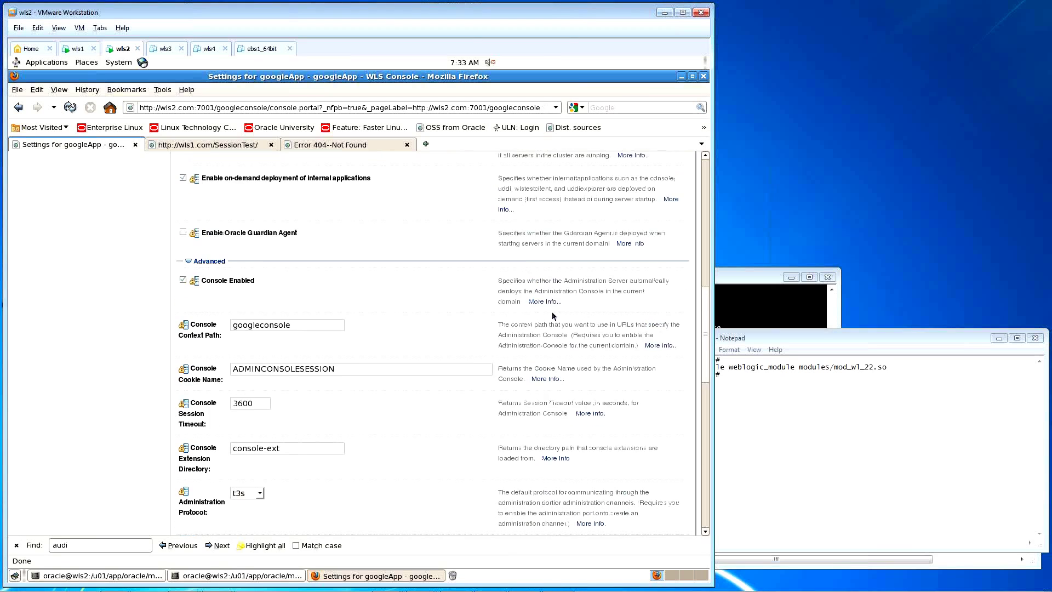
scroll(551, 312, up, 1)
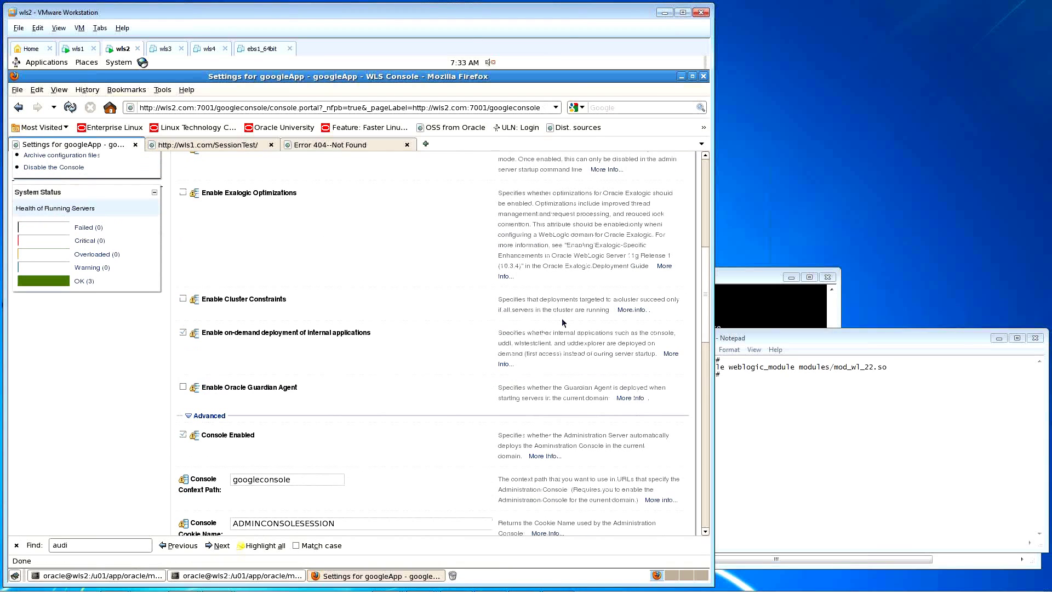
scroll(562, 321, up, 2)
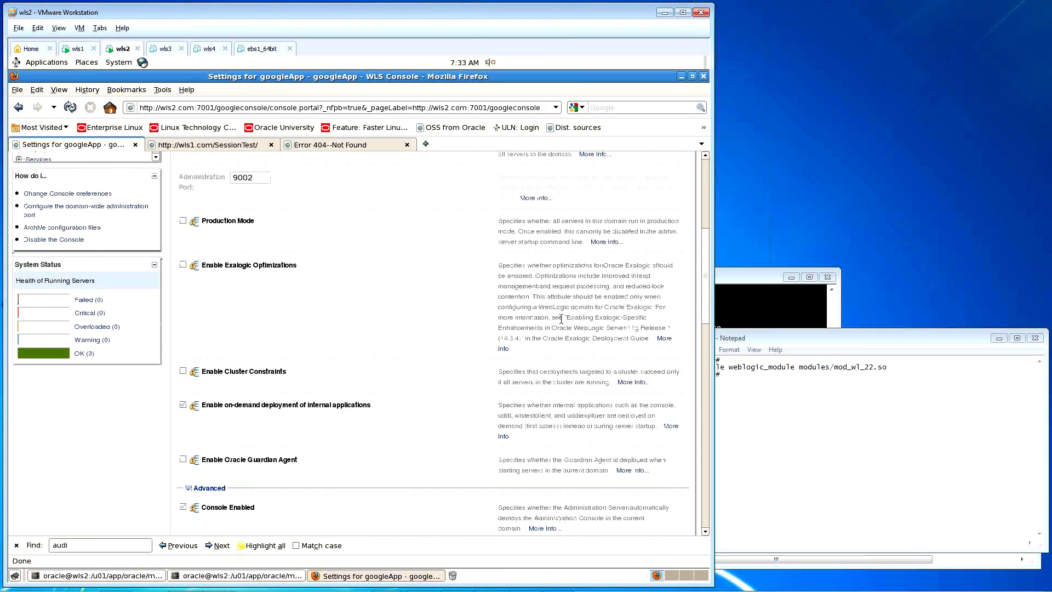
scroll(561, 318, up, 4)
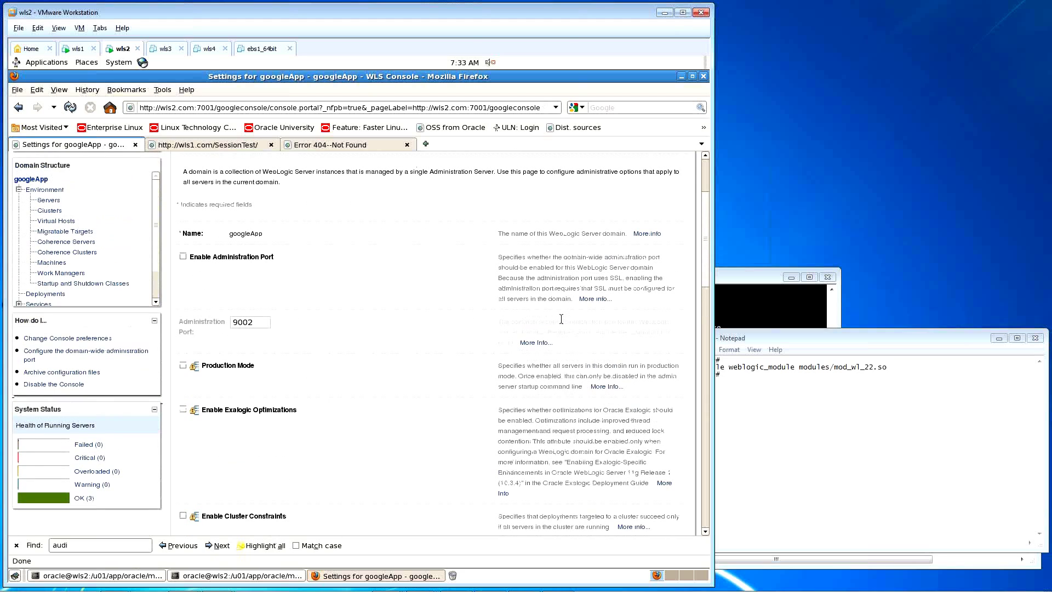
scroll(562, 320, up, 4)
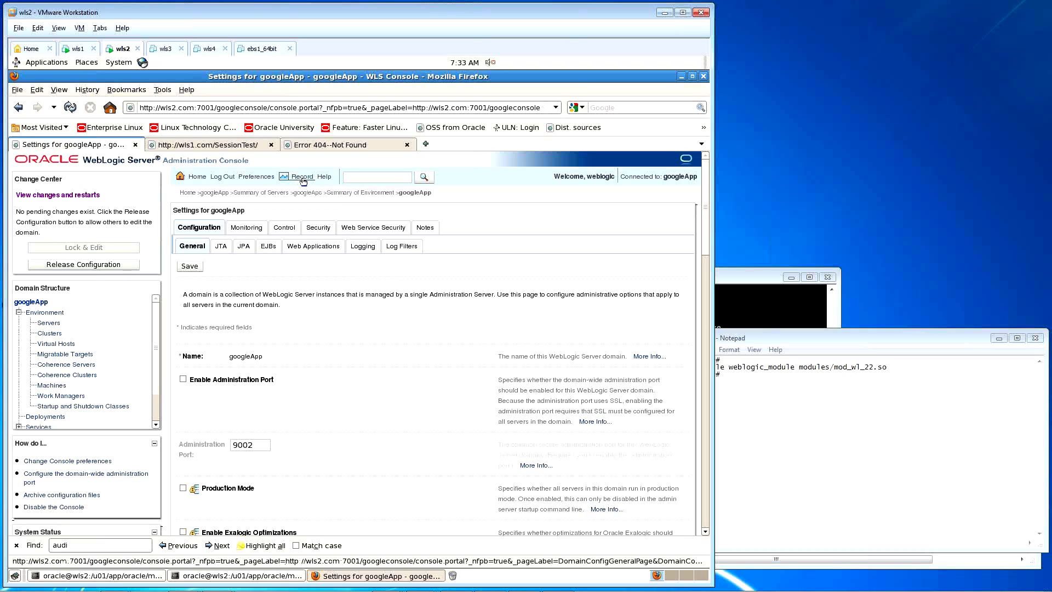
Start WLST recording and highlight the Script1399203231147.py path shown in the Messages box.
click(302, 180)
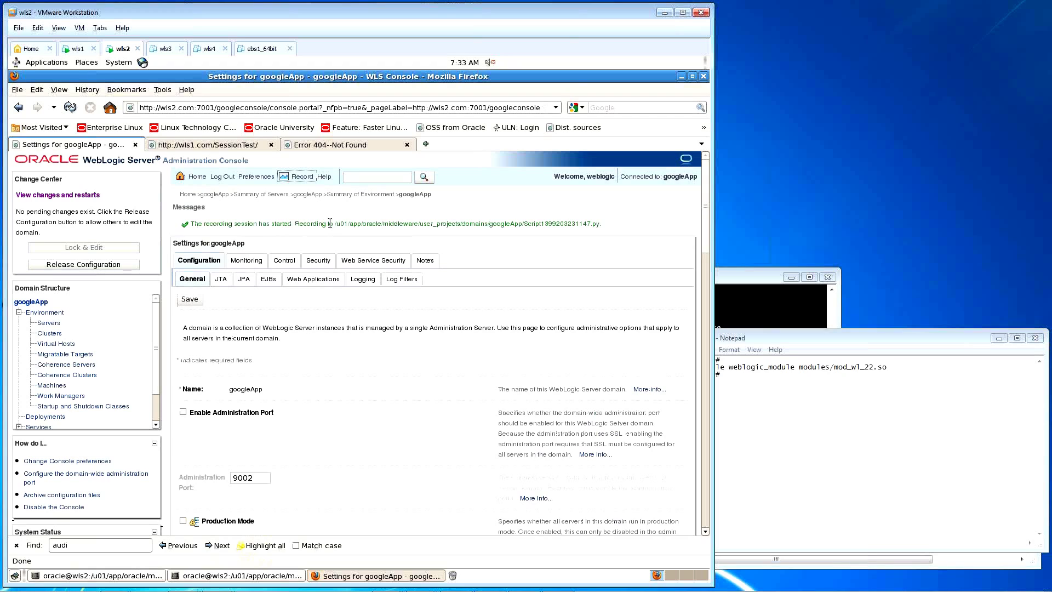
drag(335, 224, 606, 231)
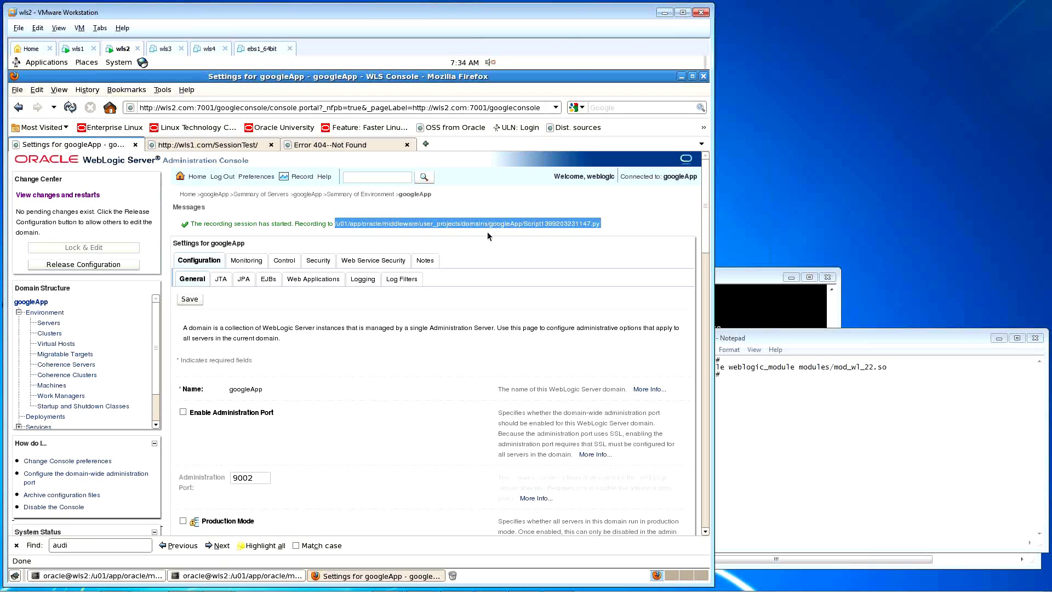
drag(488, 231, 553, 231)
Release the configuration lock and then lock the configuration again for editing.
click(127, 264)
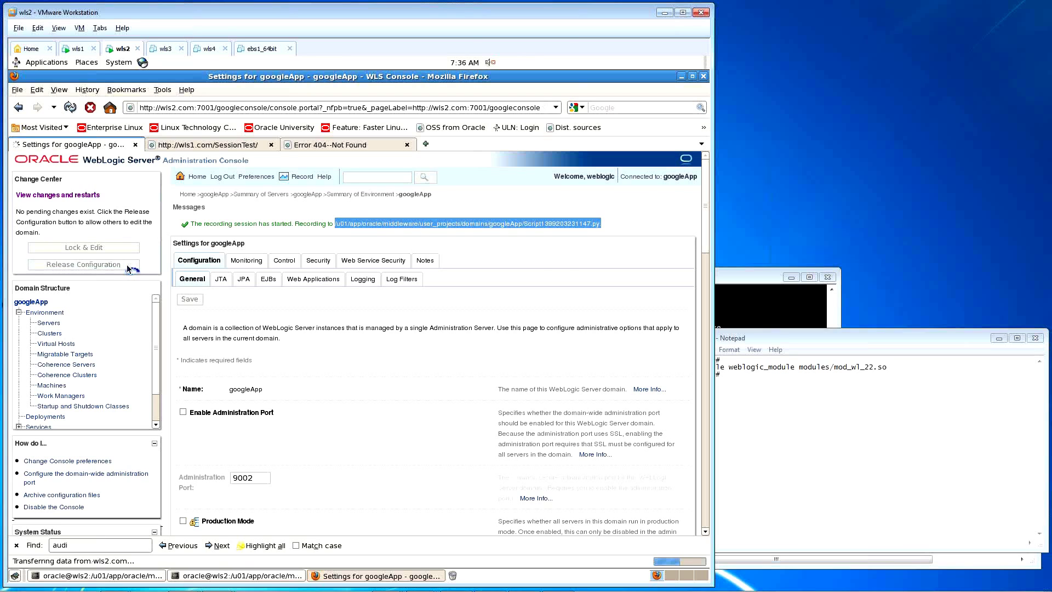
scroll(128, 269, down, 5)
click(52, 239)
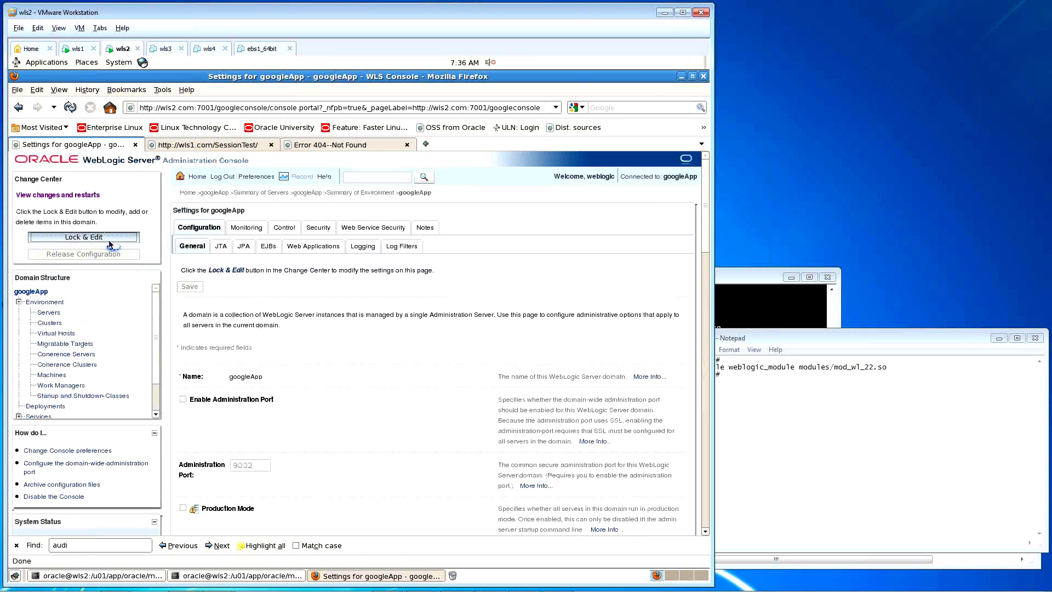
scroll(319, 282, down, 5)
scroll(319, 283, up, 5)
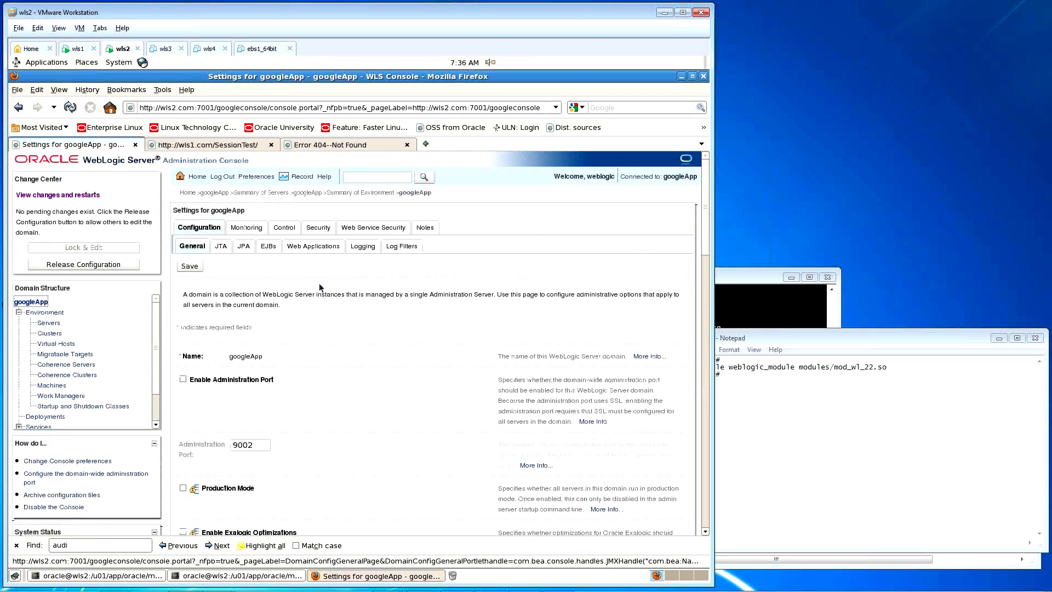
Stop the WLST recording and highlight the saved Script1399203231147.py path in the message.
click(304, 179)
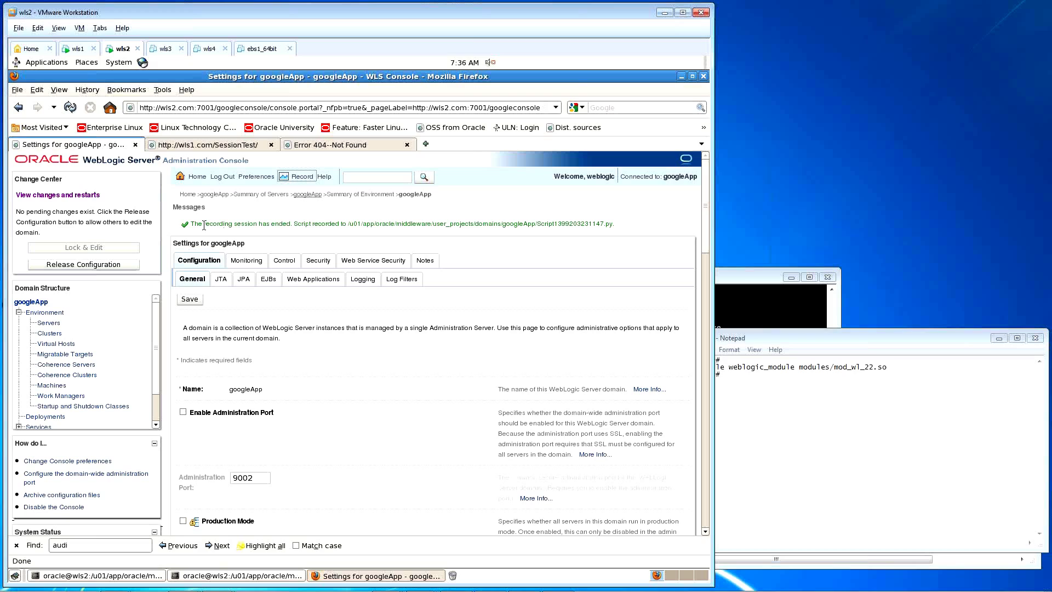
drag(349, 225, 633, 229)
drag(347, 225, 660, 225)
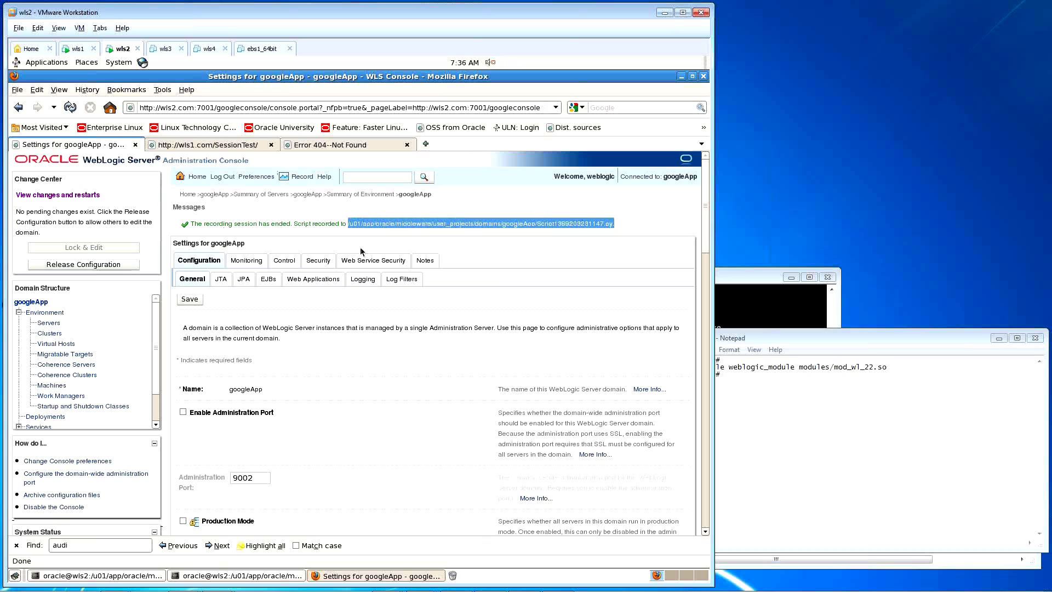
click(440, 315)
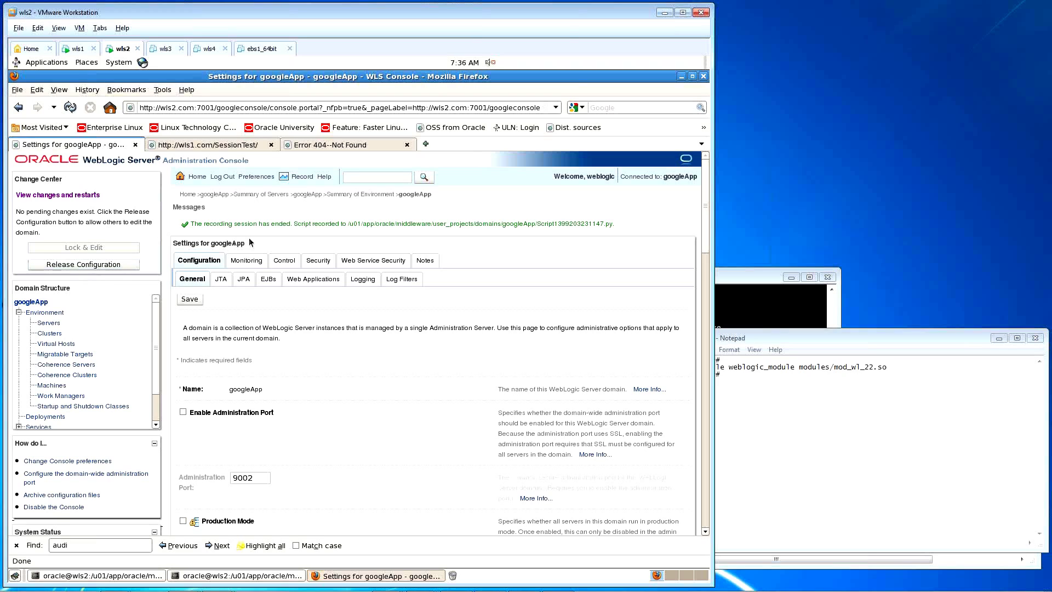
drag(348, 223, 613, 223)
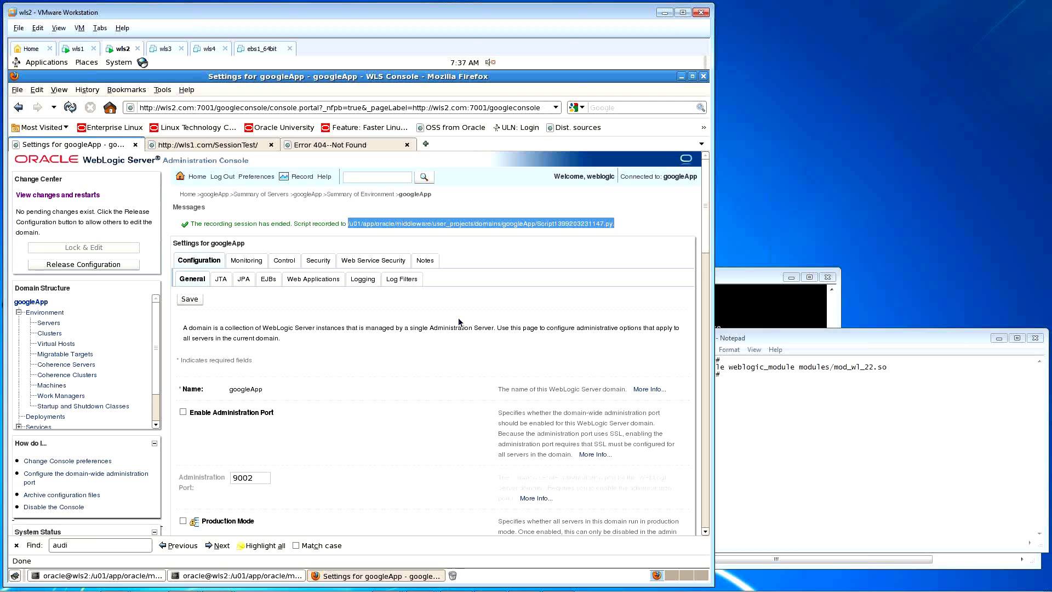
Release the configuration lock and try starting MS4 from the Servers Control tab; it fails on Node Manager.
click(107, 266)
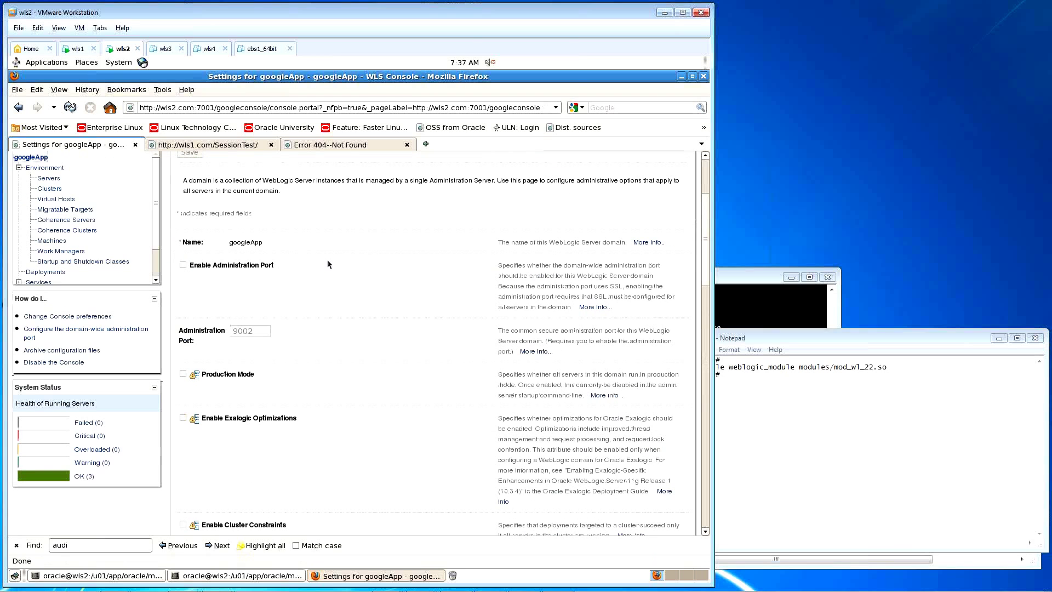
scroll(421, 351, up, 3)
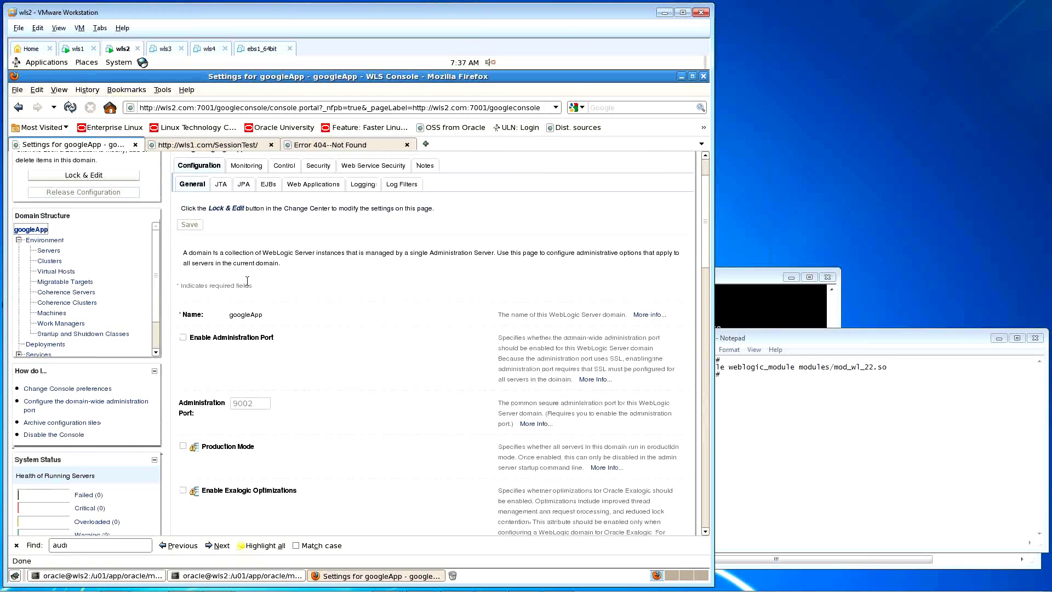
click(49, 251)
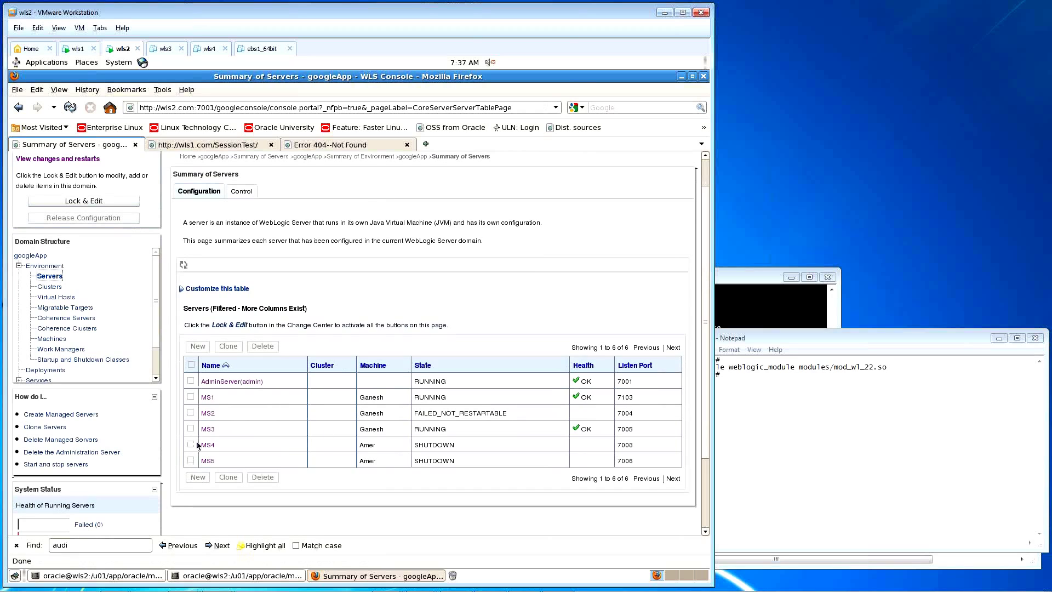
click(242, 192)
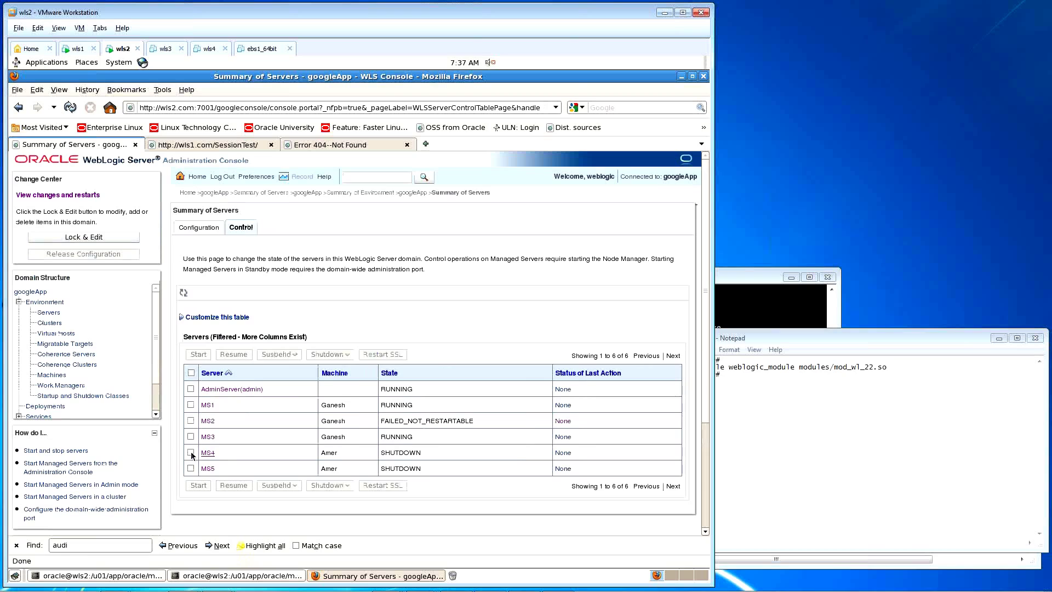
click(191, 452)
click(207, 356)
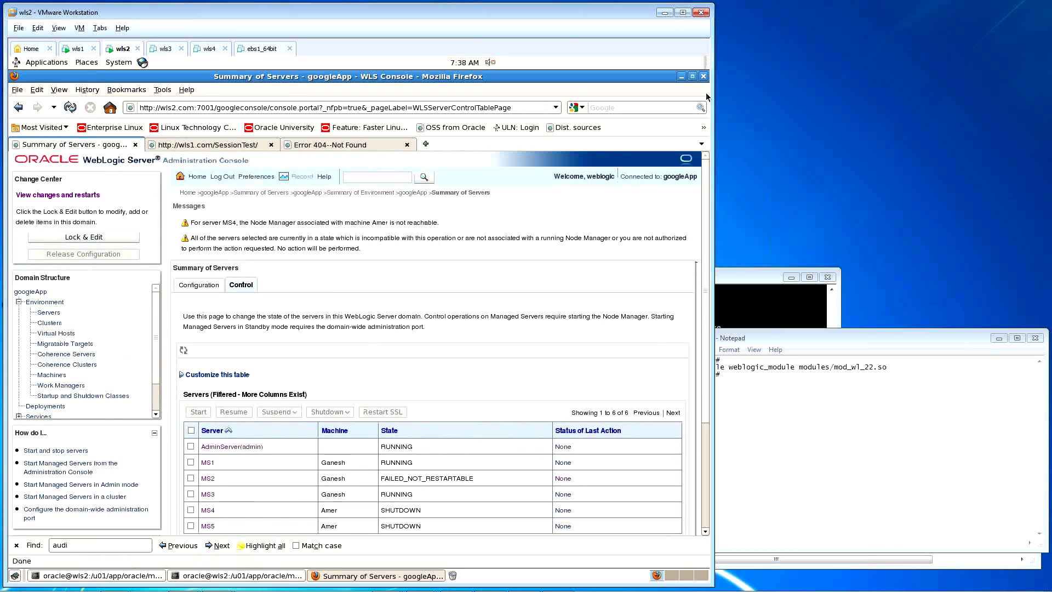
click(692, 76)
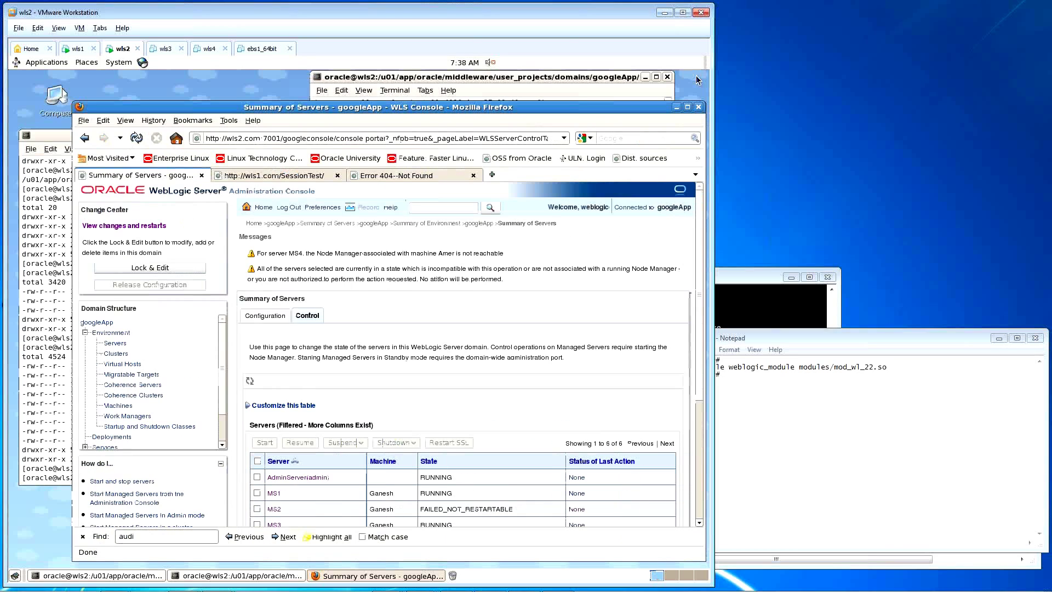
In the wls2 terminal, run setenv and launch MS4 in the background with startms4.
click(379, 90)
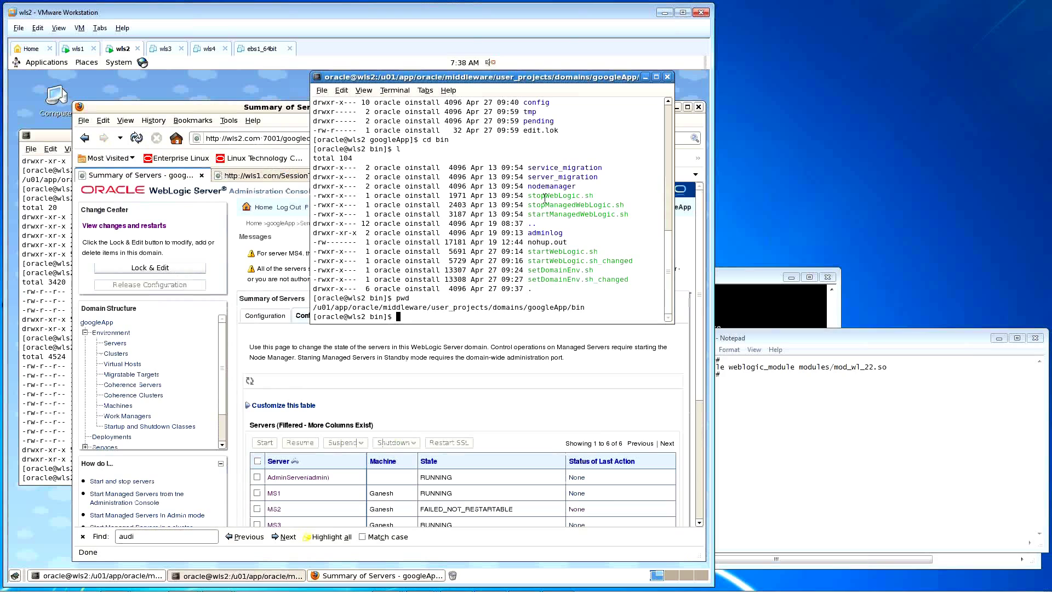
key(Return)
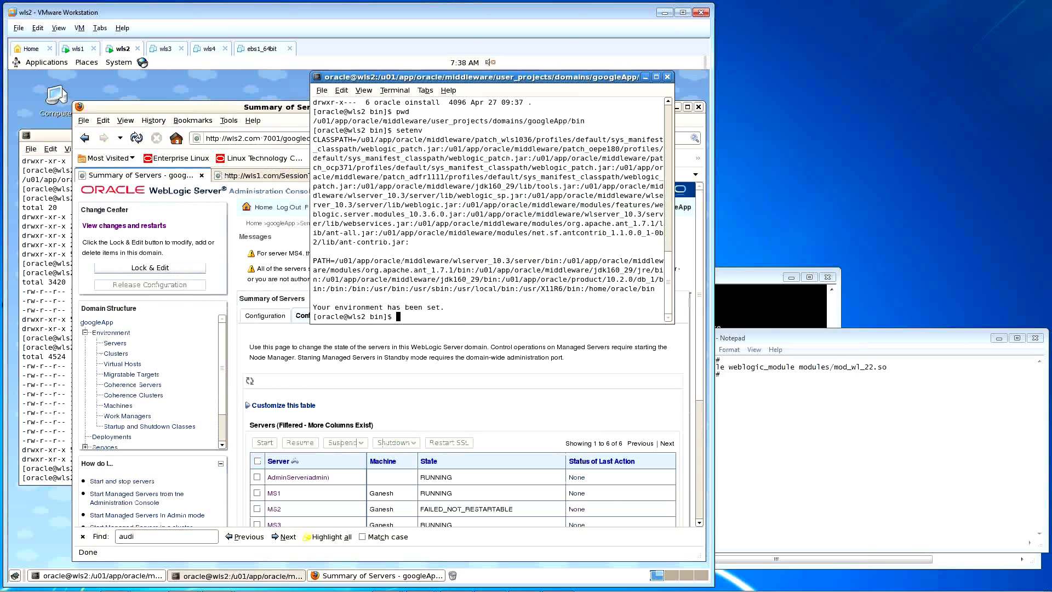
key(Return)
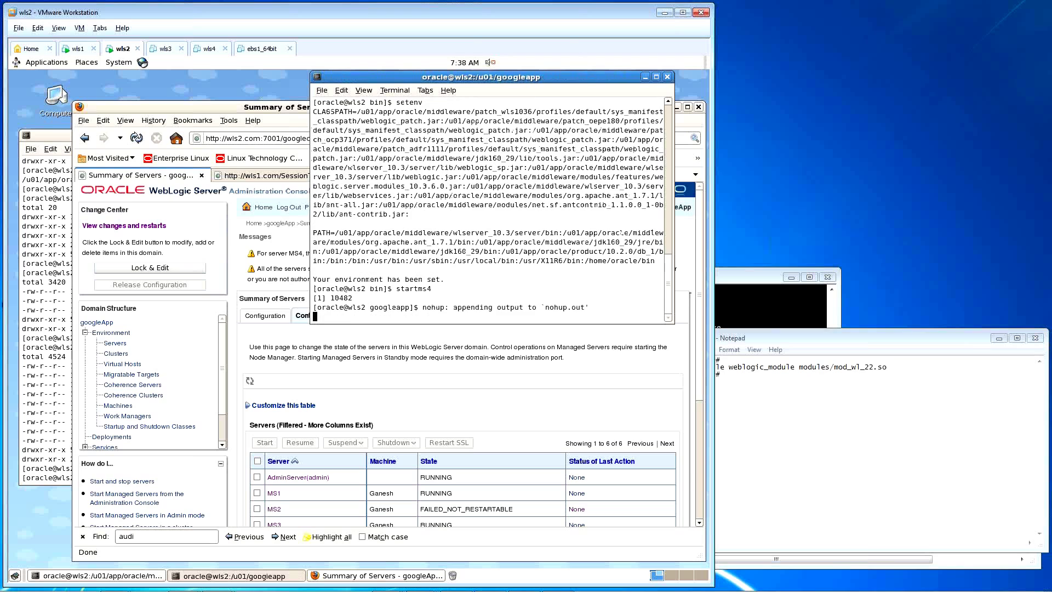
Refresh the console's server status page to check whether MS4 has started.
click(447, 351)
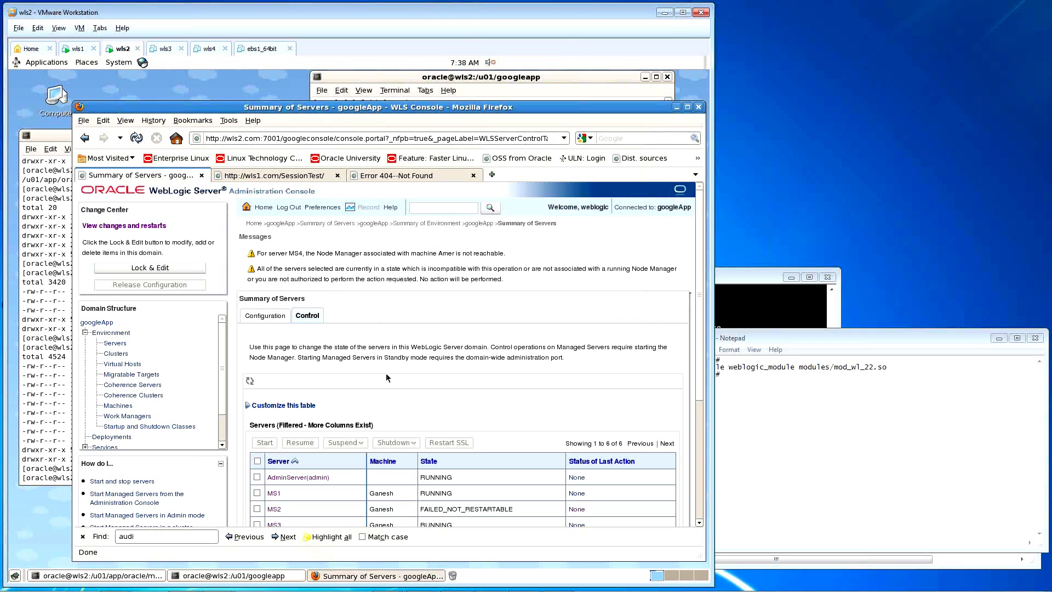
scroll(426, 362, down, 4)
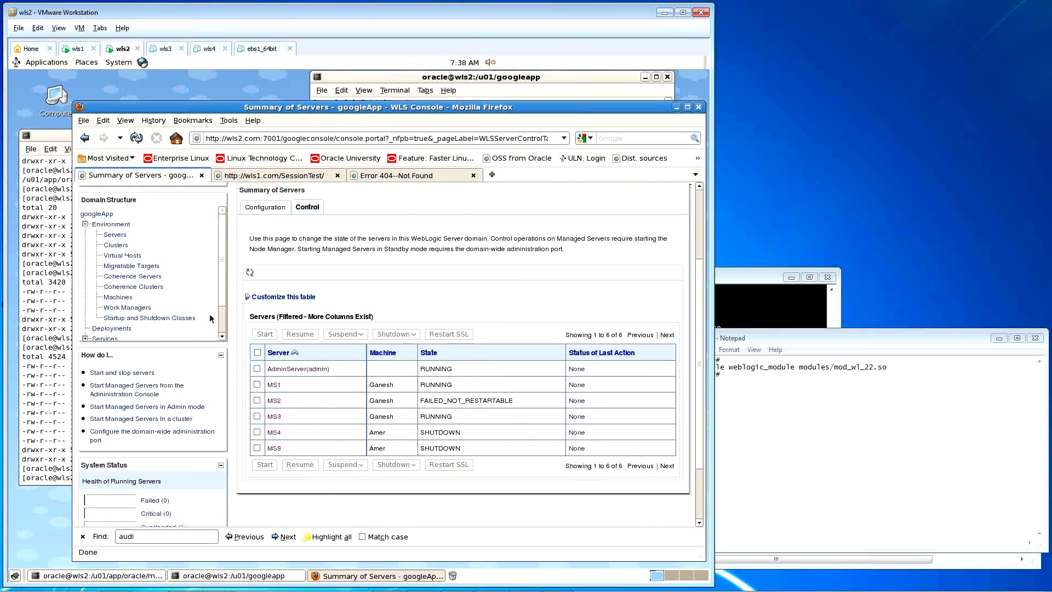
scroll(374, 265, up, 1)
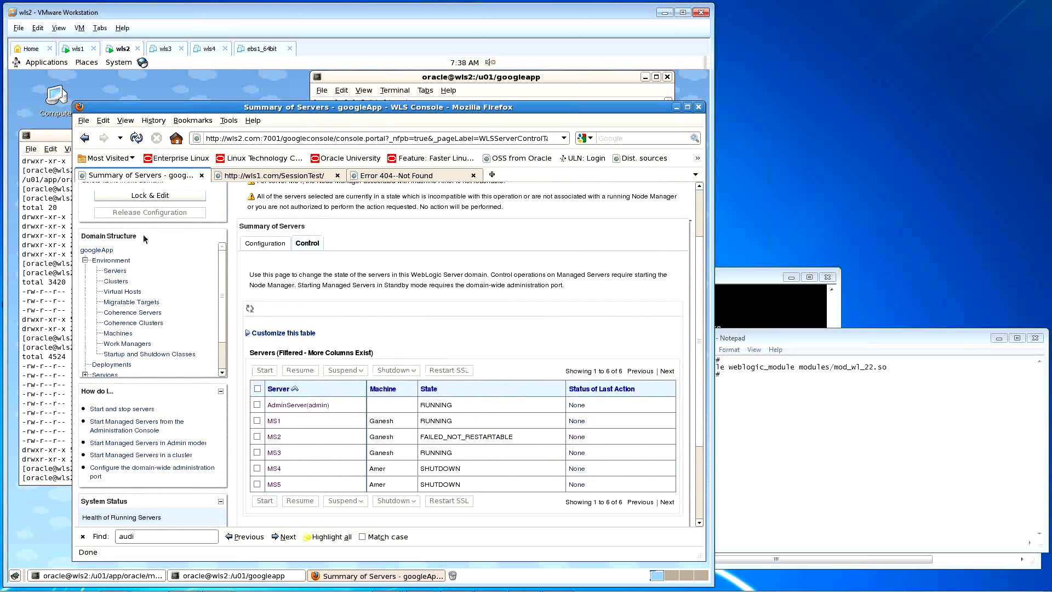
click(137, 138)
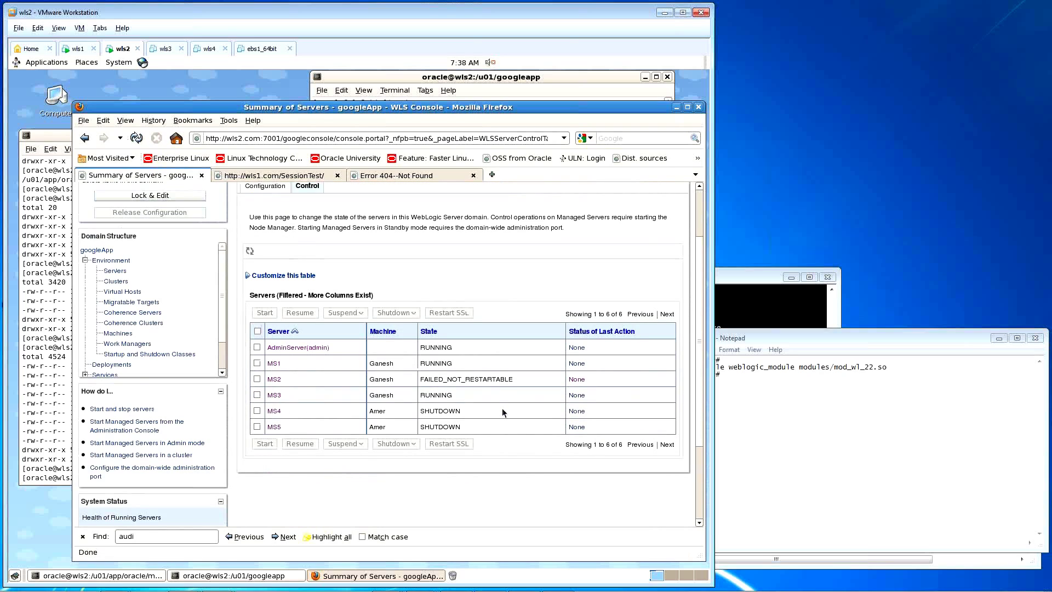
click(410, 76)
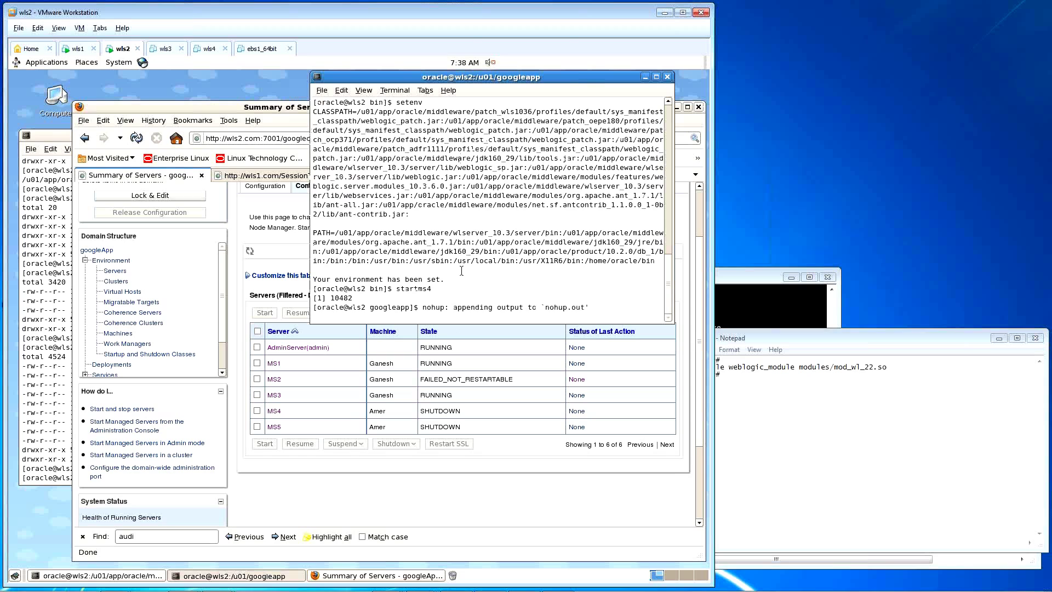
key(Return)
key(Return)
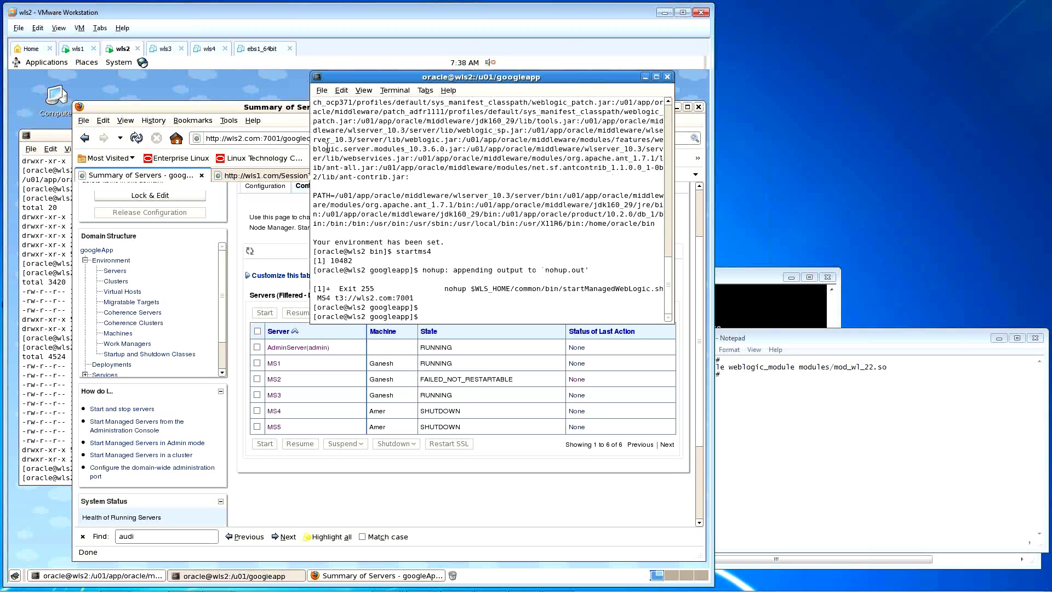
click(294, 107)
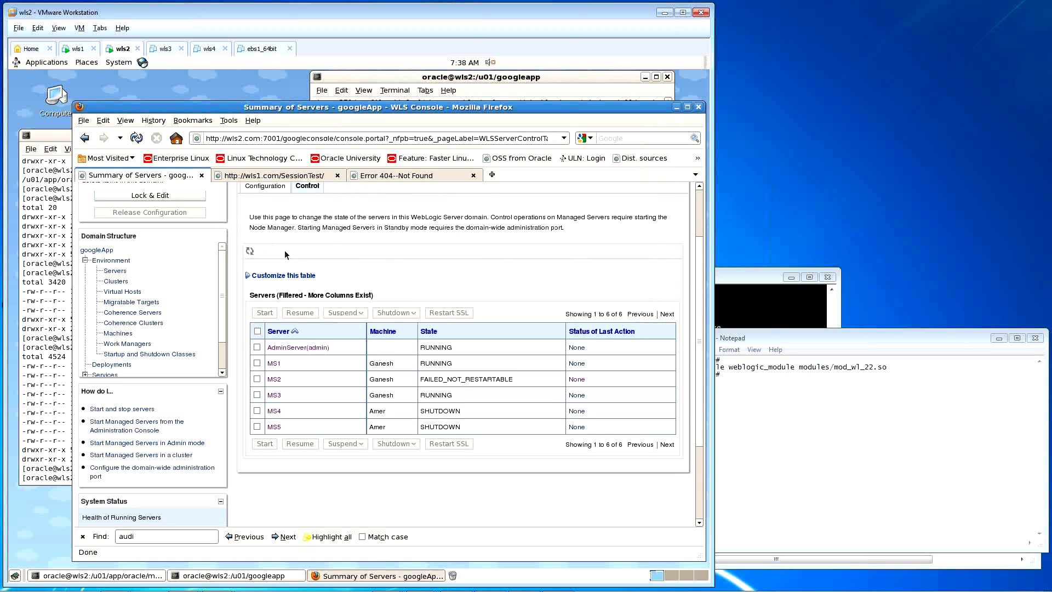
scroll(285, 255, up, 3)
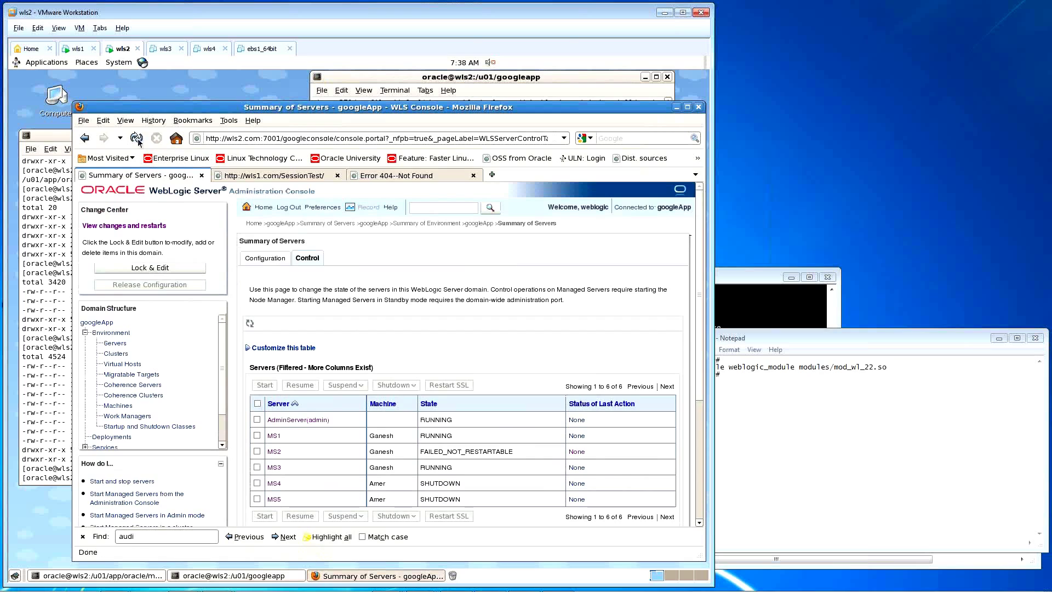
click(136, 137)
Follow the nohup.out log live with tail -f, then stop it with Ctrl+C.
click(366, 81)
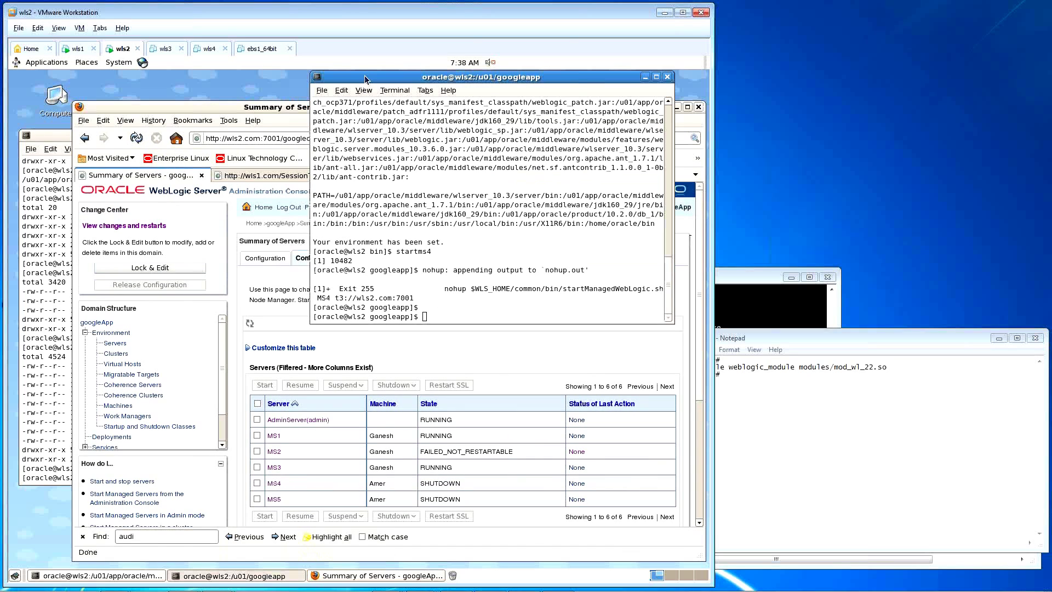
double_click(570, 269)
text(tail -f)
middle_click(582, 289)
key(Return)
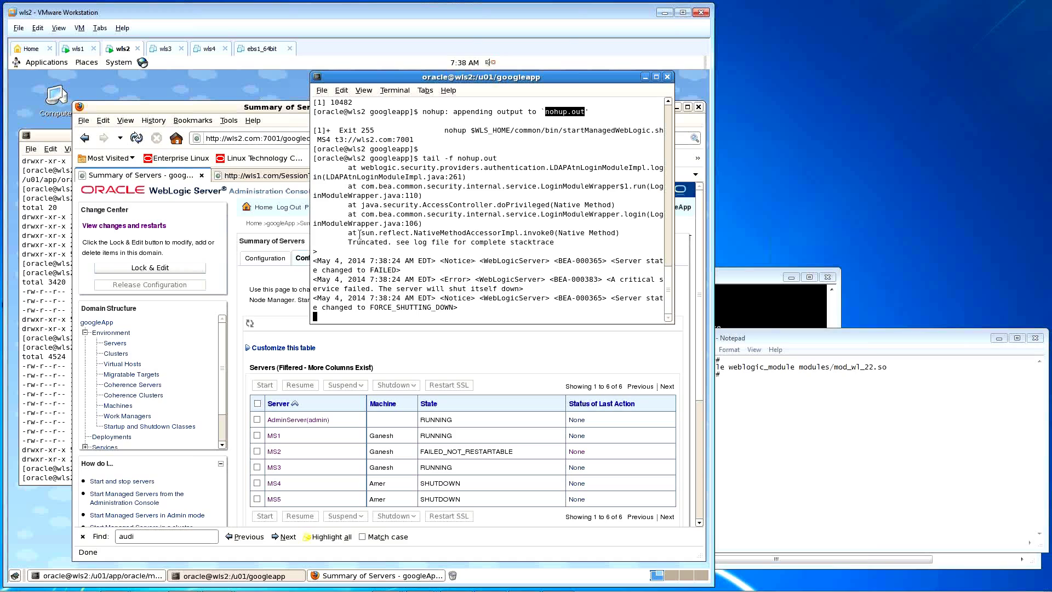
drag(311, 225, 158, 226)
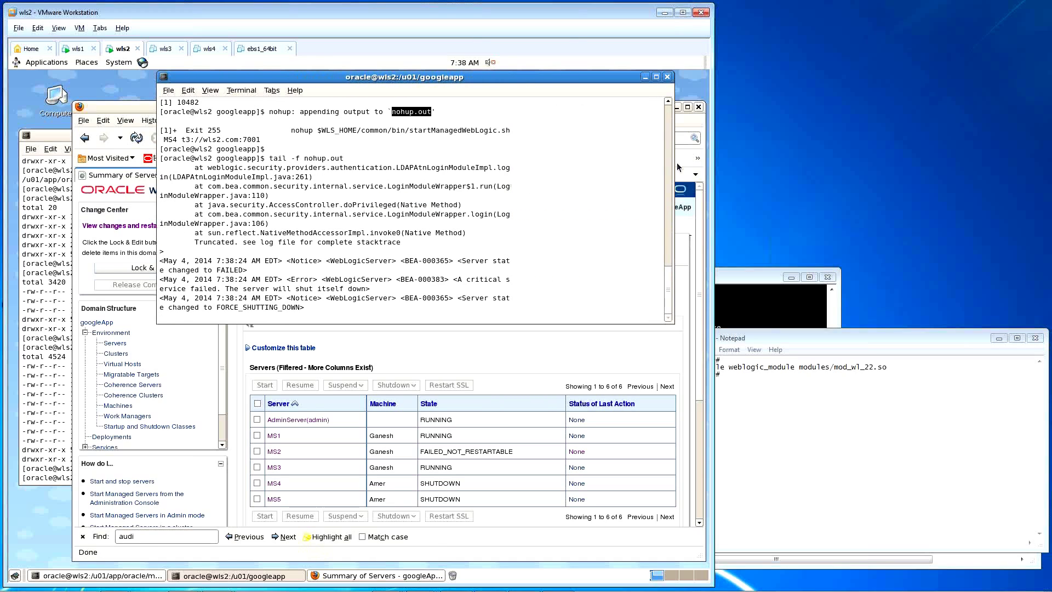
key(ctrl+c)
Open nohup.out with view, read the Password Not Supplied failure at the end, and quit.
key(Up)
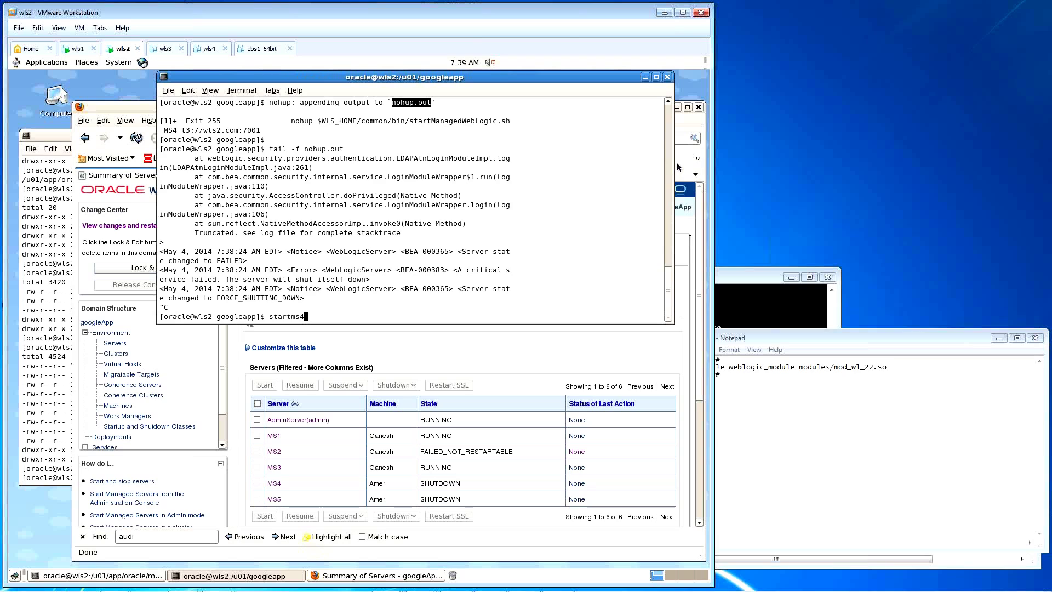
key(Home)
key(Delete)
key(Delete)
key(Delete)
key(Delete)
key(Delete)
key(Delete)
key(Delete)
key(Delete)
text(view)
key(Return)
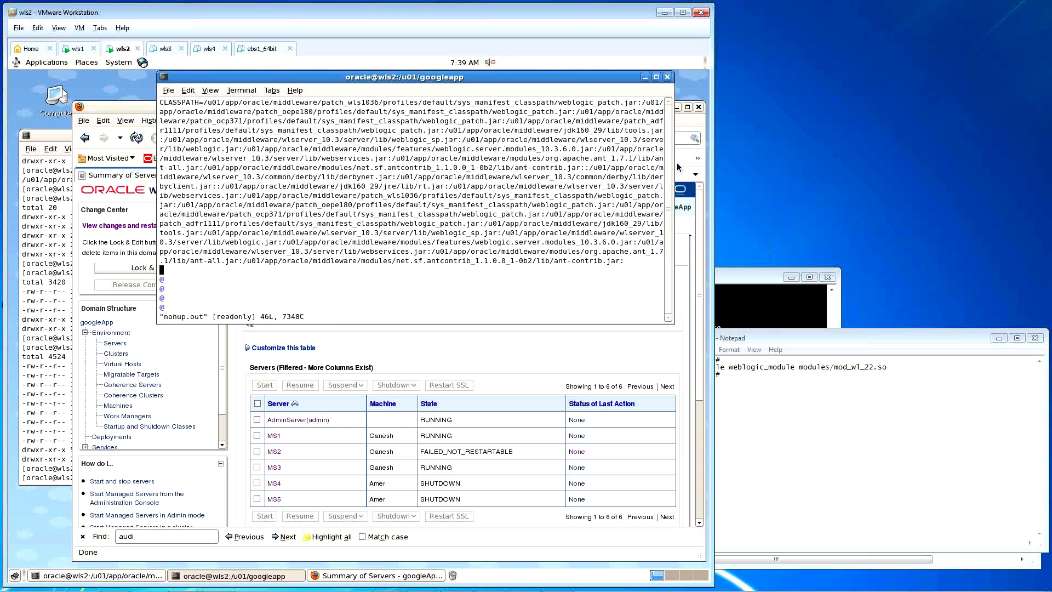
key(shift+g)
key(Up)
key(Up)
key(Up)
key(Up)
key(Up)
key(Up)
key(Up)
key(Up)
key(Up)
key(Up)
key(Up)
key(Up)
key(Up)
key(Up)
key(Up)
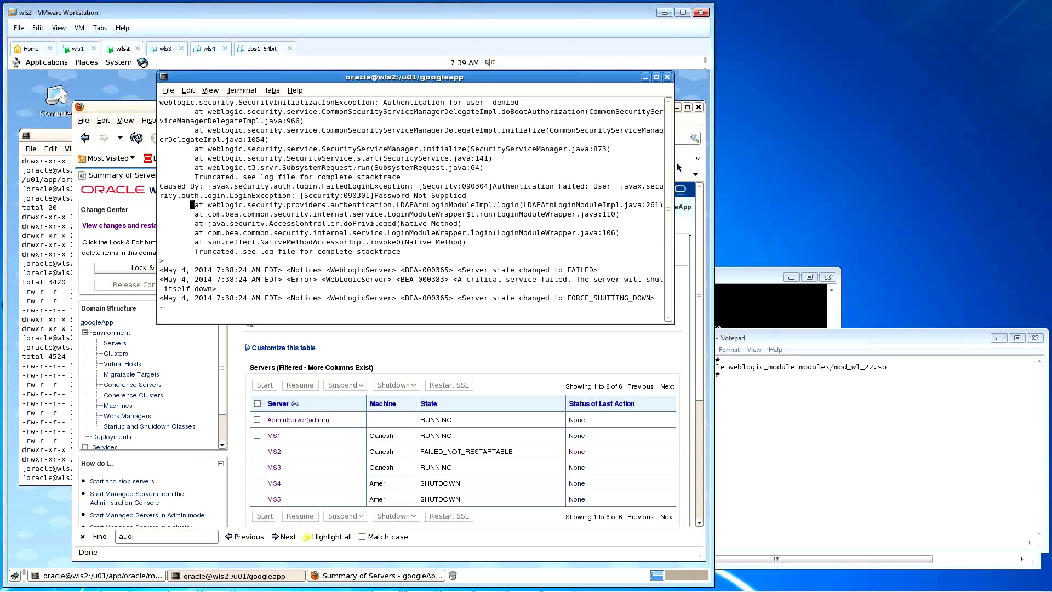
key(Up)
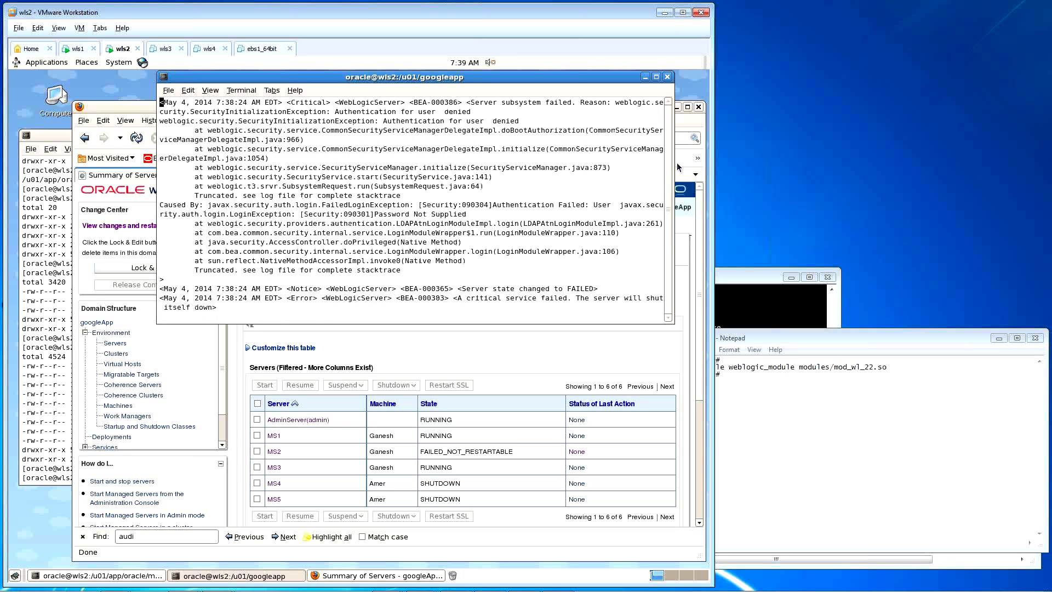
text(:q)
key(Return)
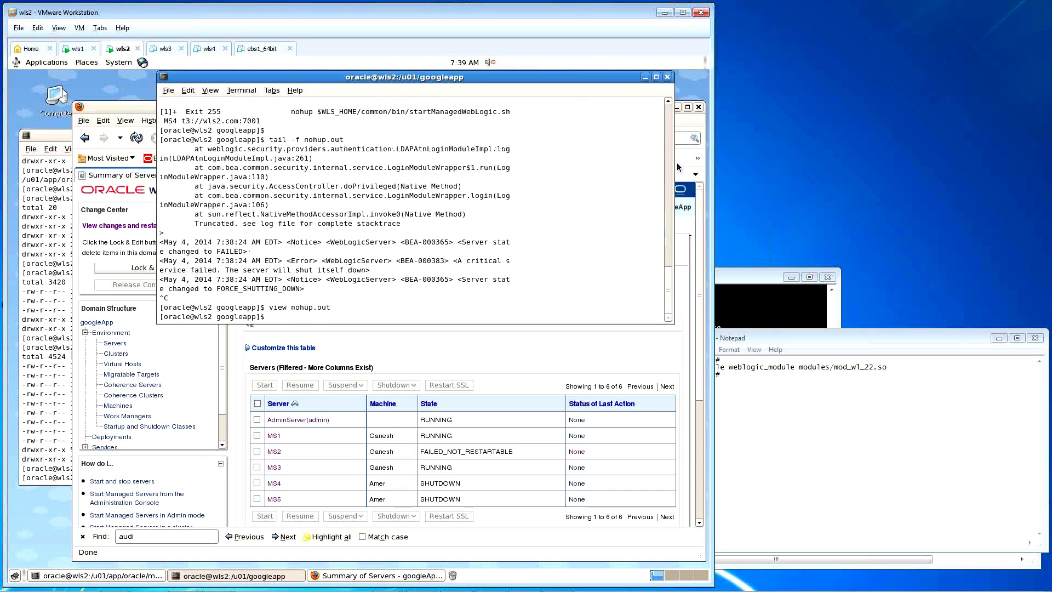
Move into the googleApp servers folder and list its contents.
text(l)
key(Return)
text(cd ser)
key(Tab)
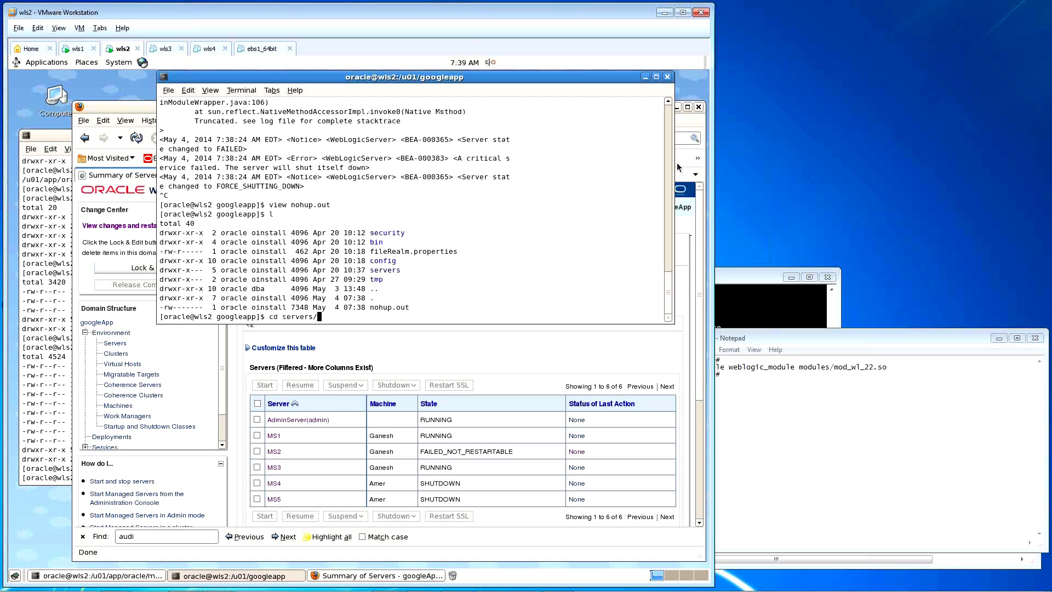
key(Return)
text(cd secu)
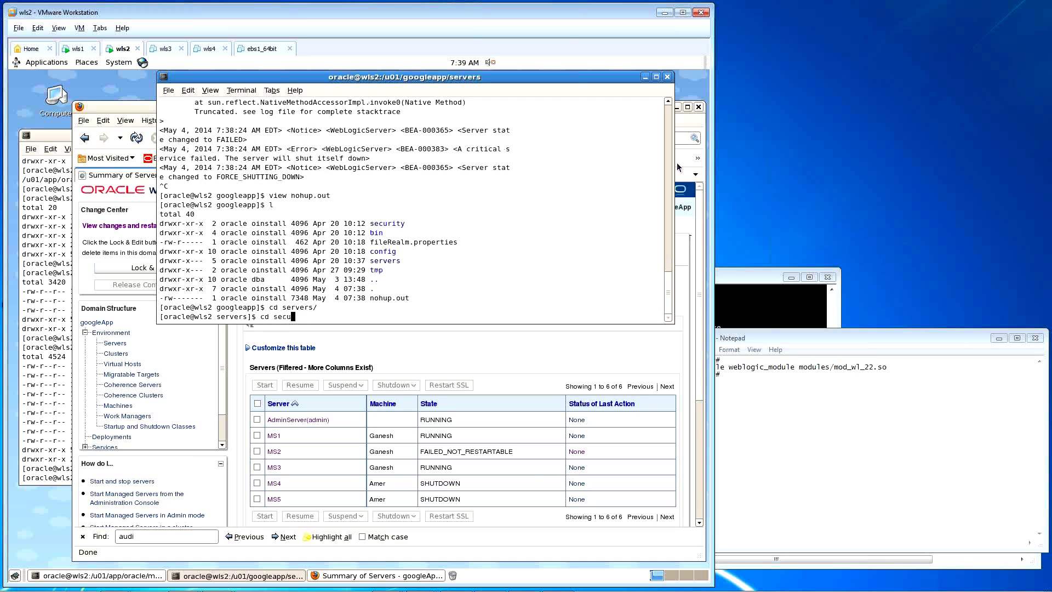
key(BackSpace)
key(BackSpace)
key(BackSpace)
key(BackSpace)
key(BackSpace)
key(BackSpace)
key(BackSpace)
text(l)
key(Return)
Enter the MS4/security folder and list its contents.
text(cd )
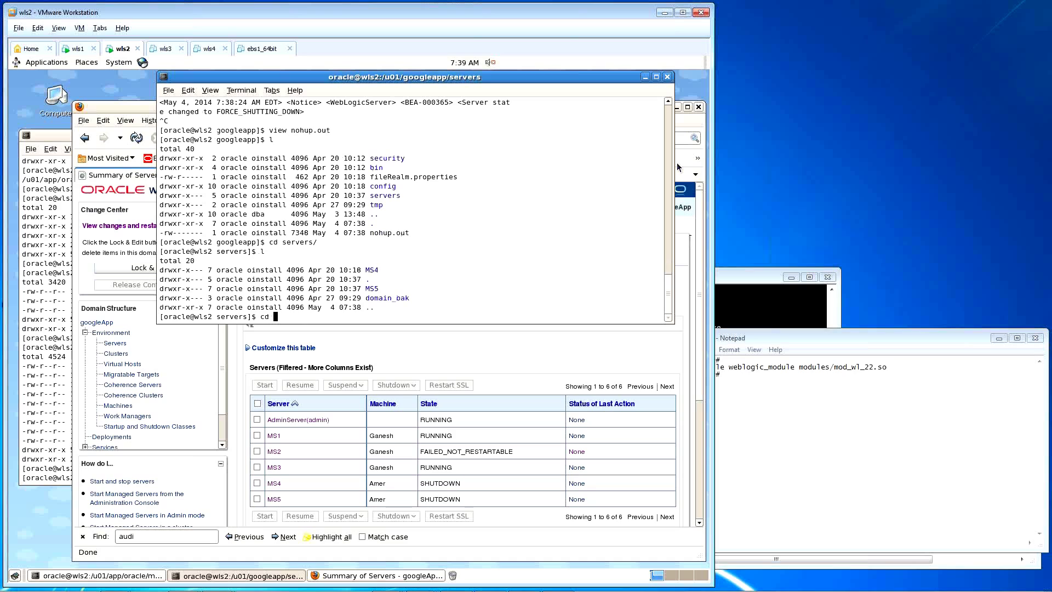
text(MS4/)
key(Return)
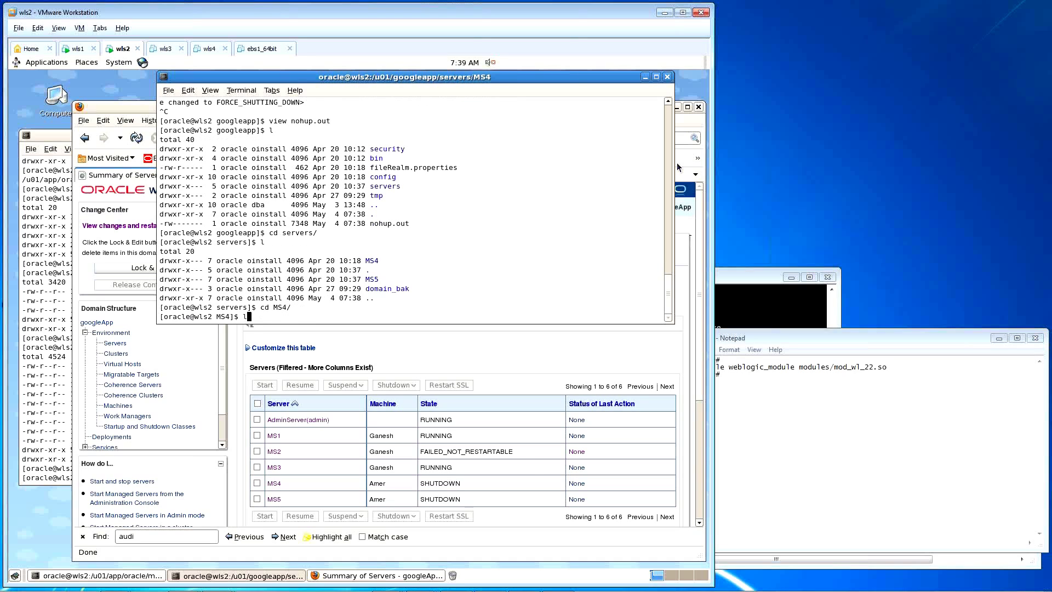
text(l)
key(Return)
text(cd security/)
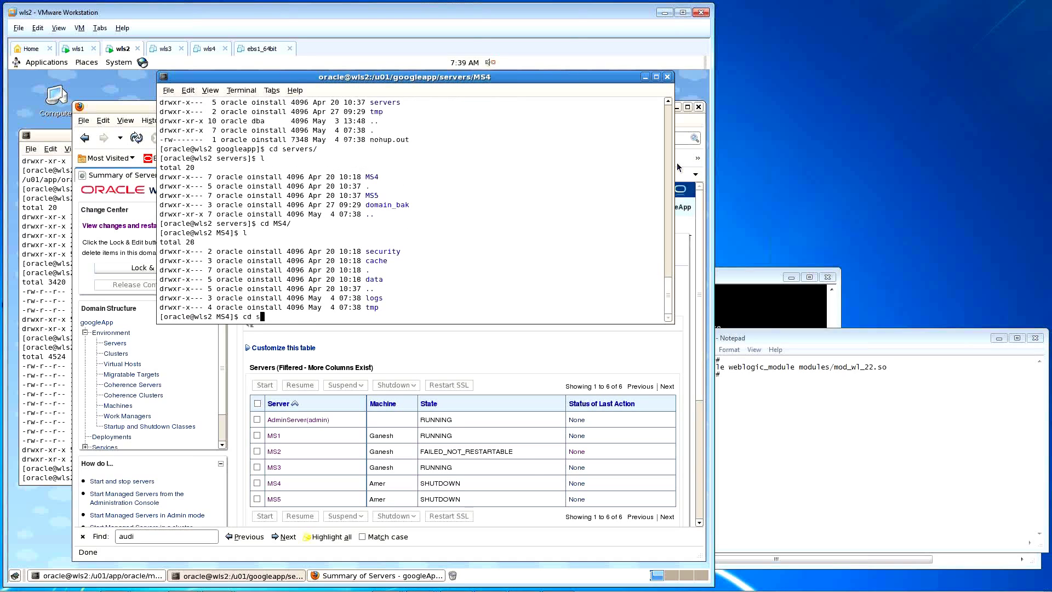
key(Return)
text(l)
key(Return)
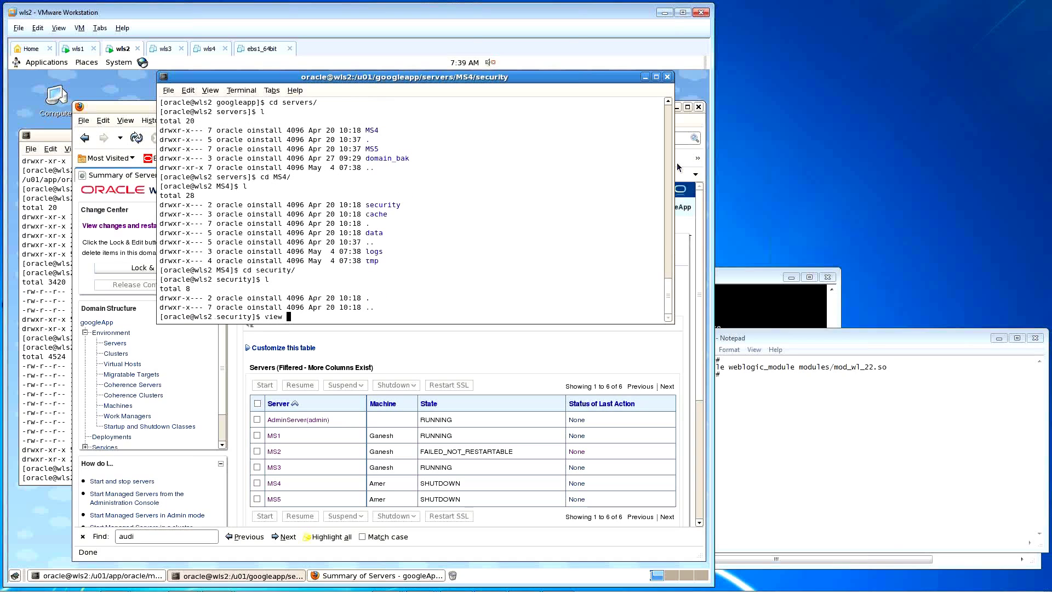
Create boot.properties with the admin username and password, save it, and relaunch MS4 with startms4.
key(BackSpace)
key(Return)
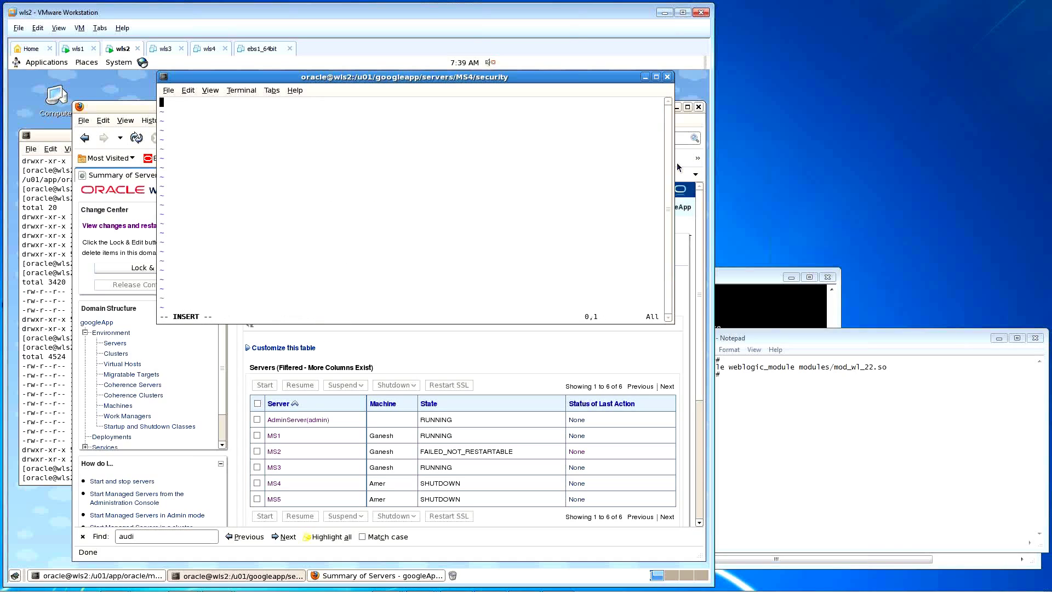
key(Return)
key(BackSpace)
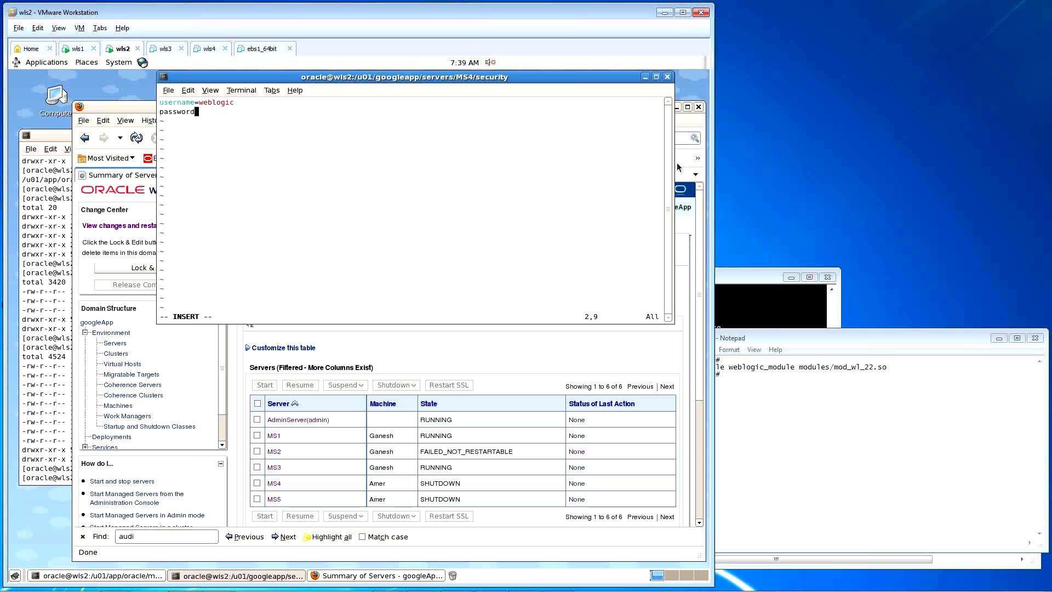
key(Escape)
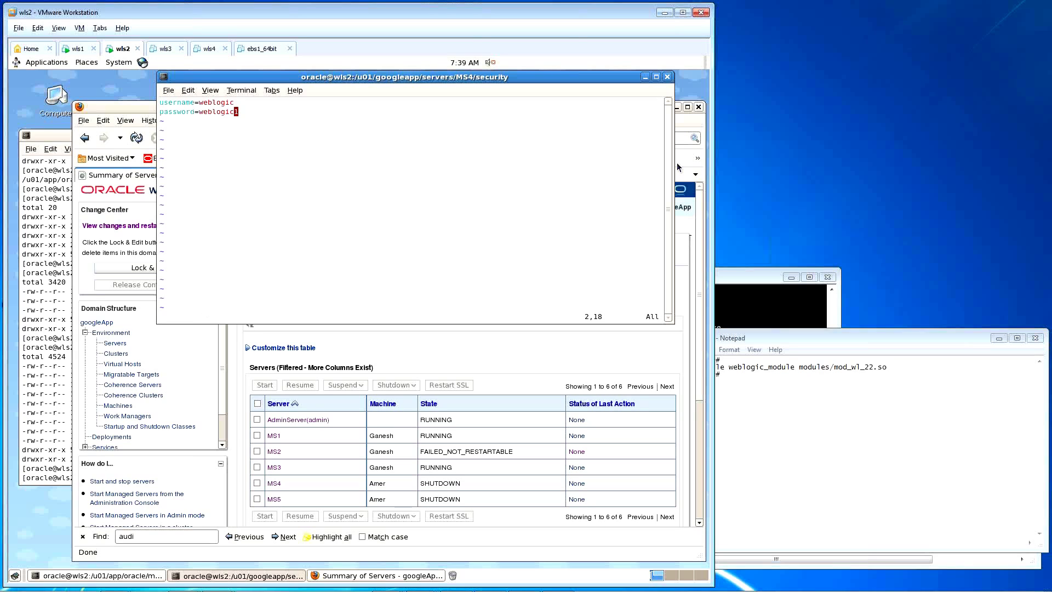
key(Return)
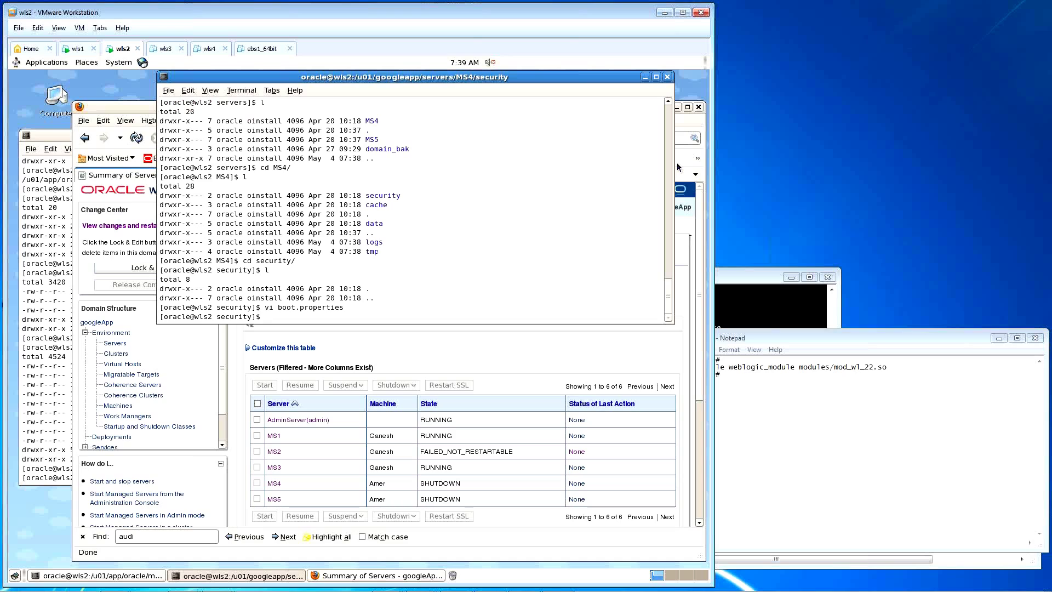
Start MS4 with startms4 and follow its nohup.out log using tail -f until MS4 starts.
key(Return)
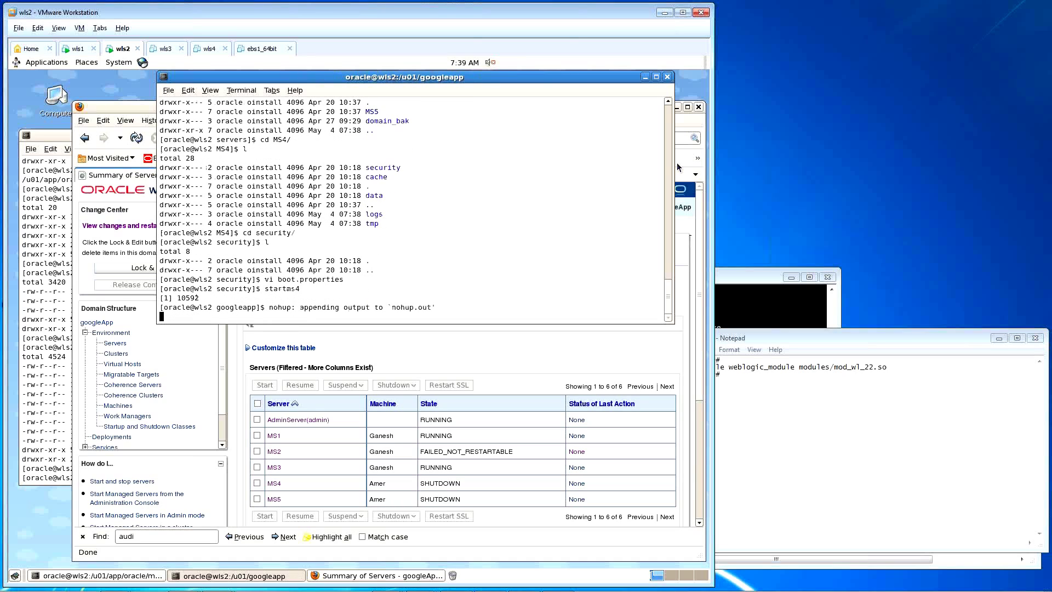
key(Return)
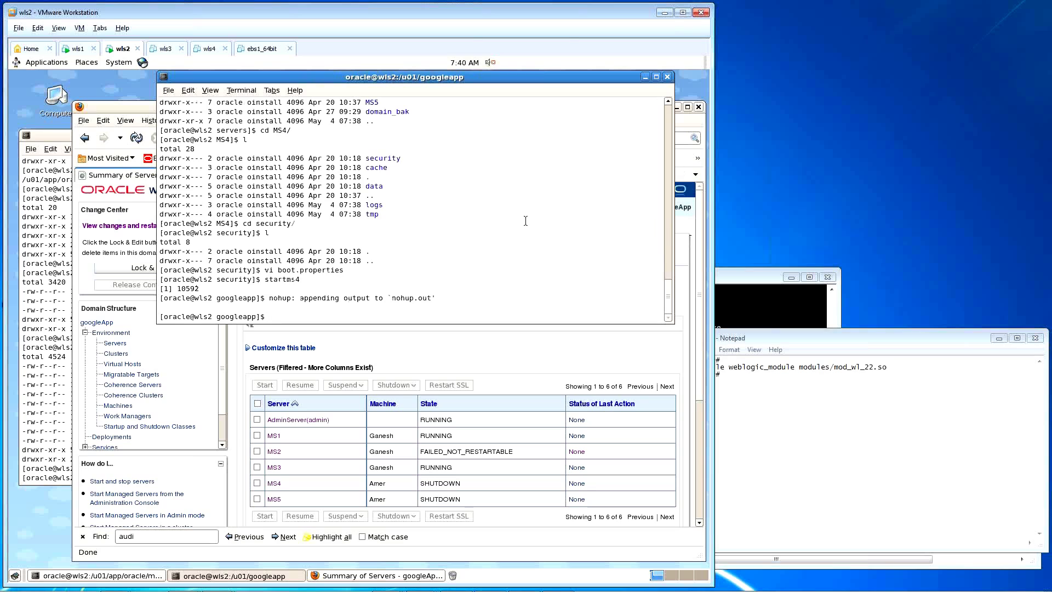
double_click(410, 298)
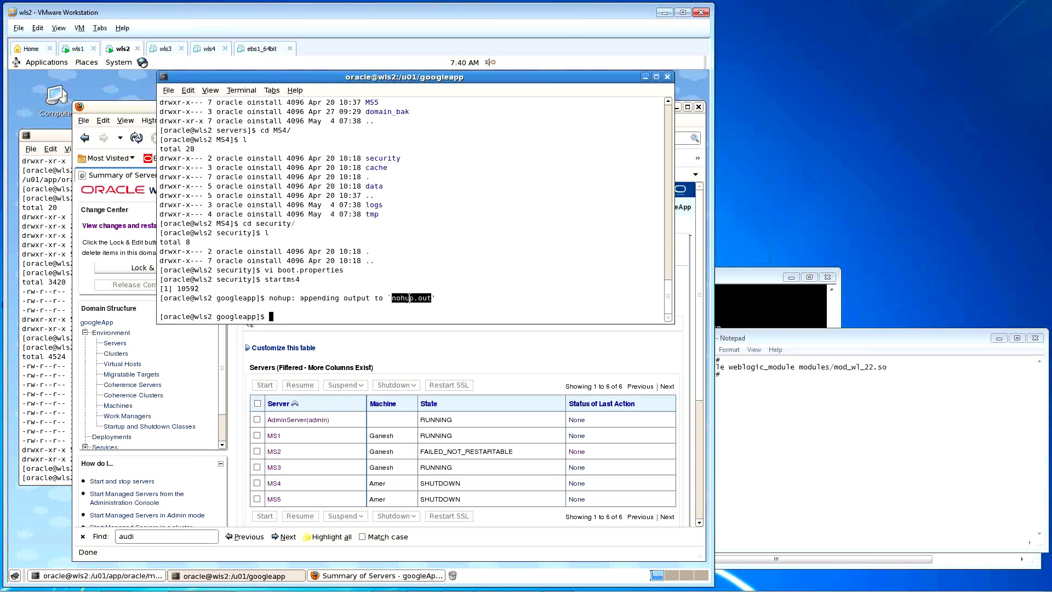
text(tail -f)
text(nohup.out)
key(Return)
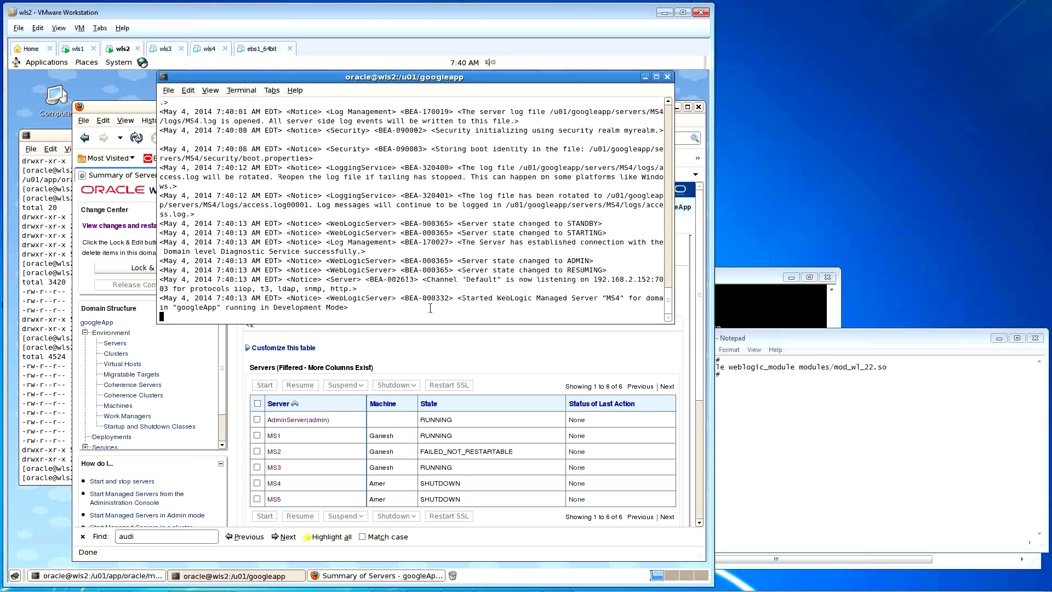
Bring the WebLogic console forward and highlight MS2's FAILED_NOT_RESTARTABLE state in the server summary.
click(488, 360)
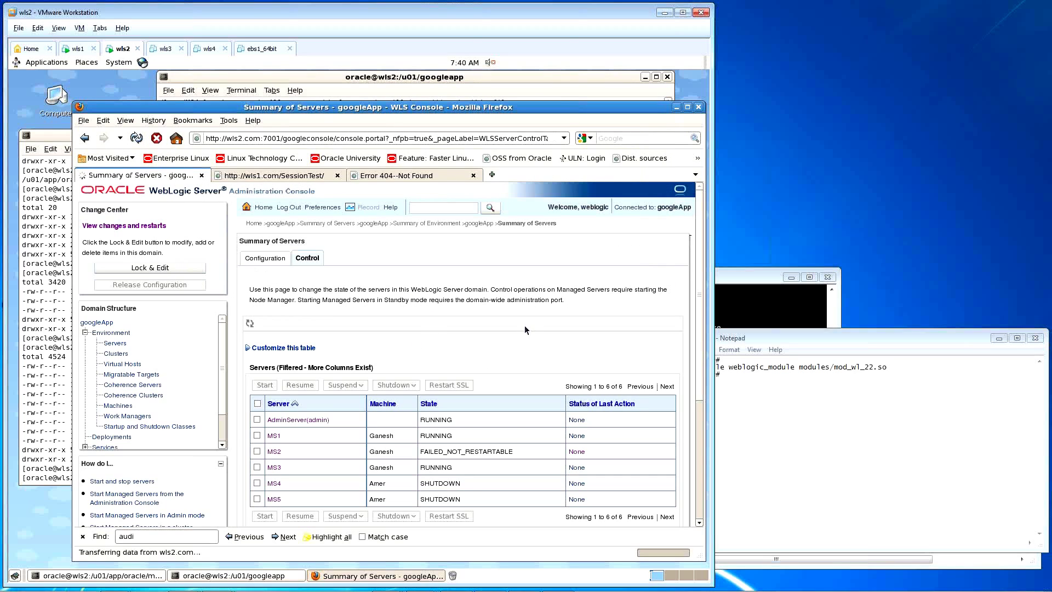
drag(420, 452, 519, 452)
click(519, 452)
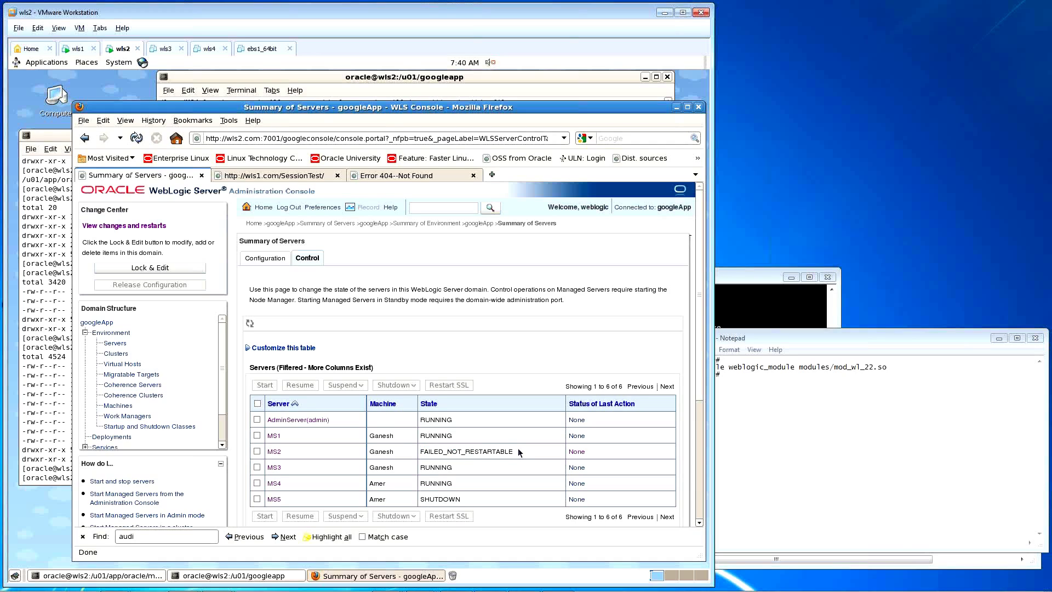
drag(420, 451, 520, 452)
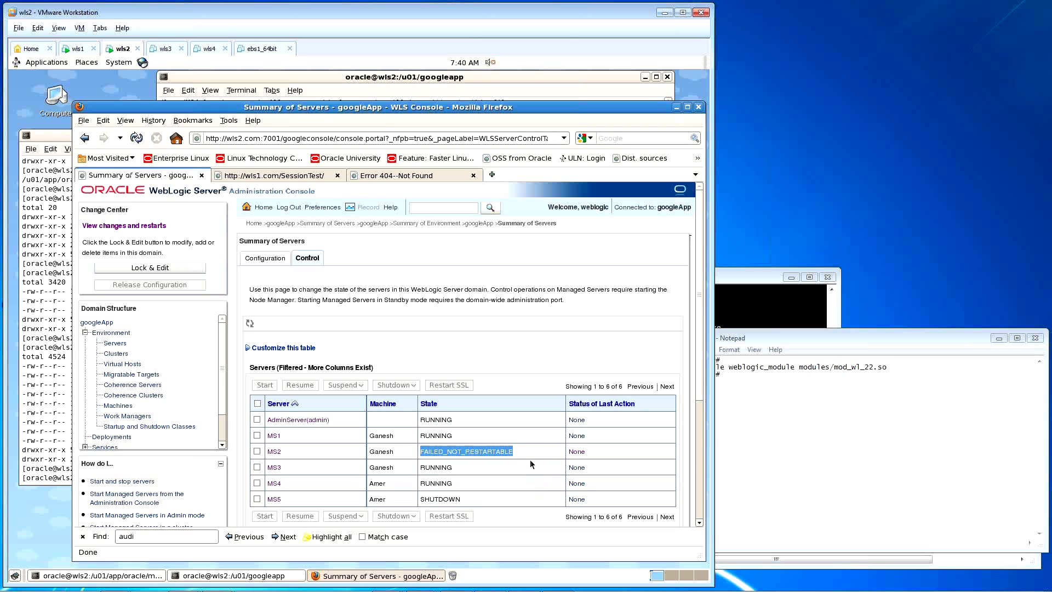
click(531, 448)
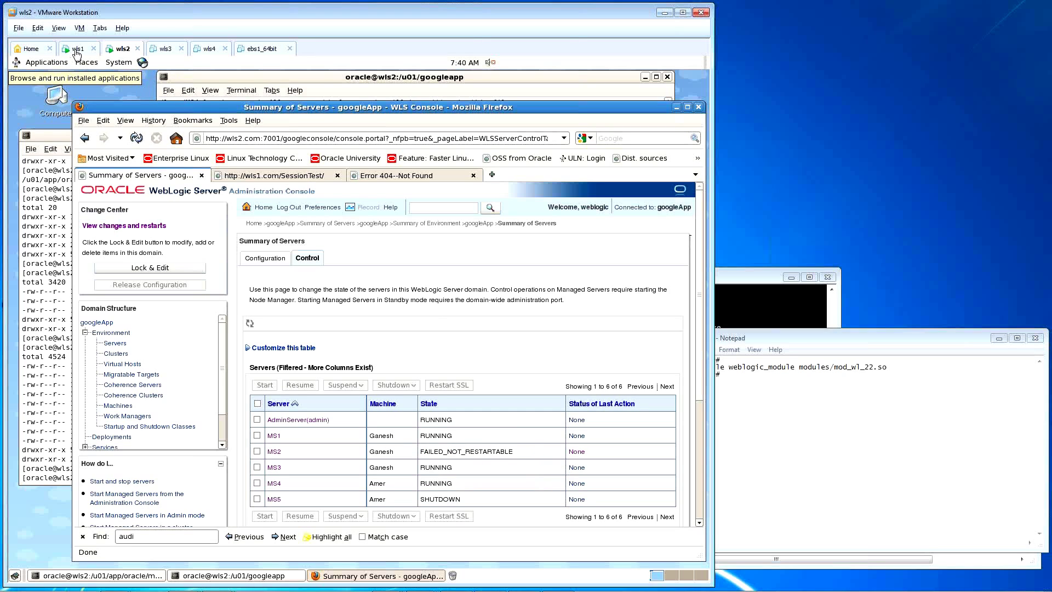
On wls1, exit the root shell and reload the oracle user's .bash_profile so ms2log works.
click(77, 49)
text(ms2log)
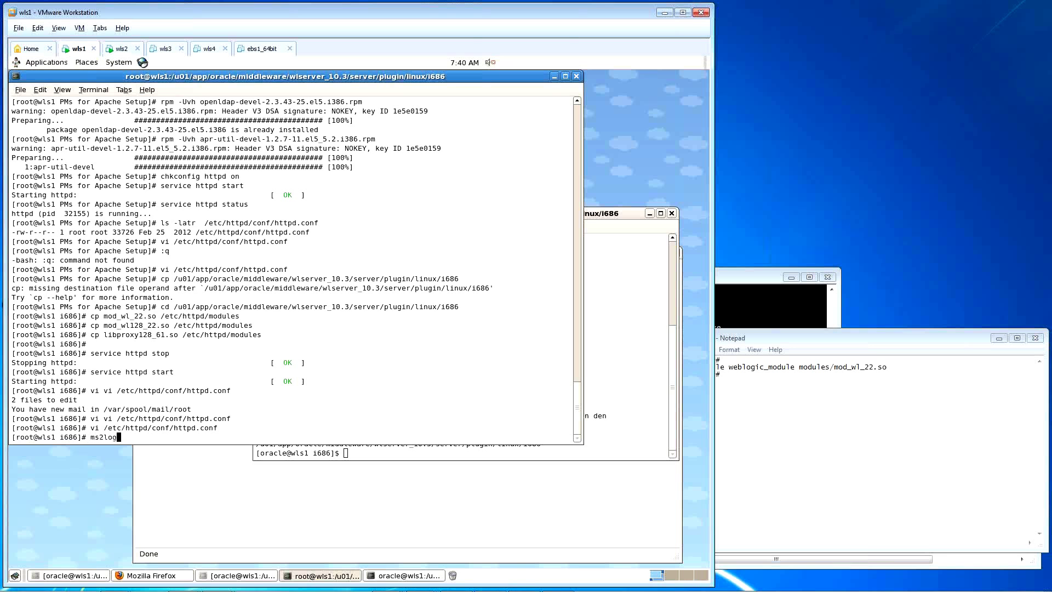
key(Return)
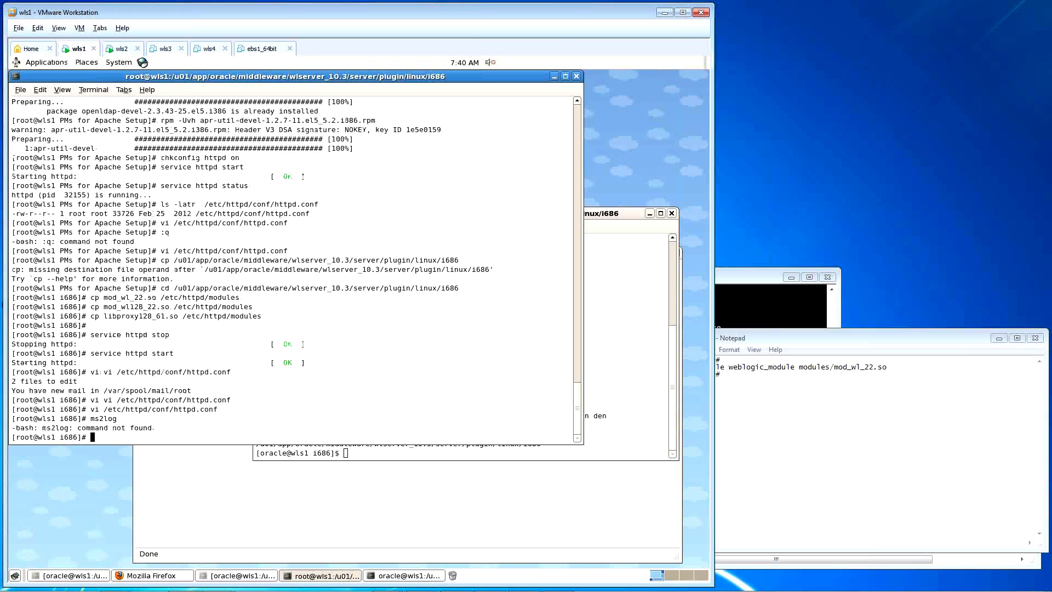
text(cd ~)
key(Return)
text(exit)
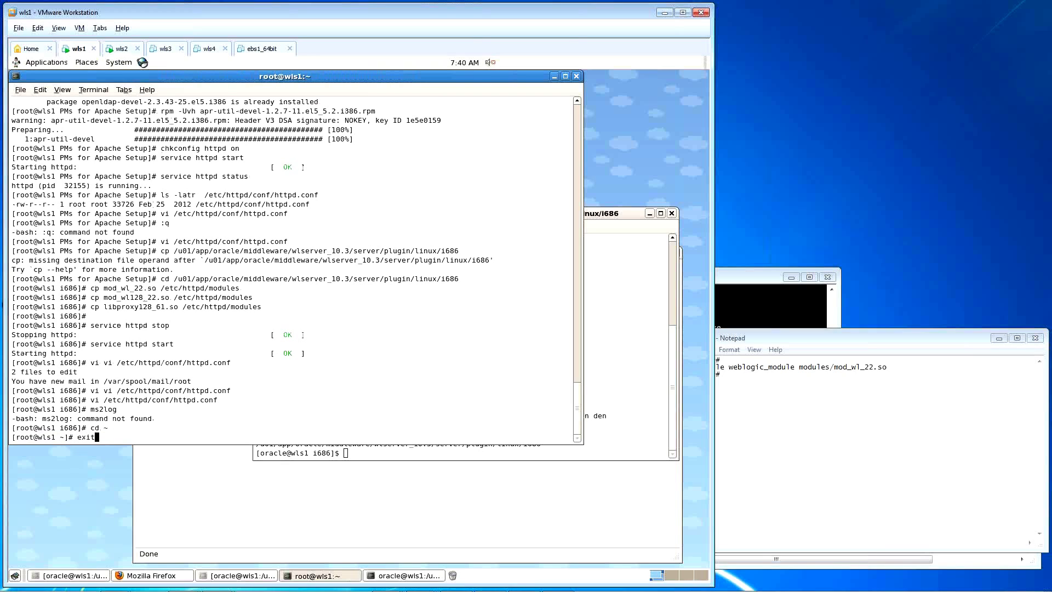
key(Return)
text(m)
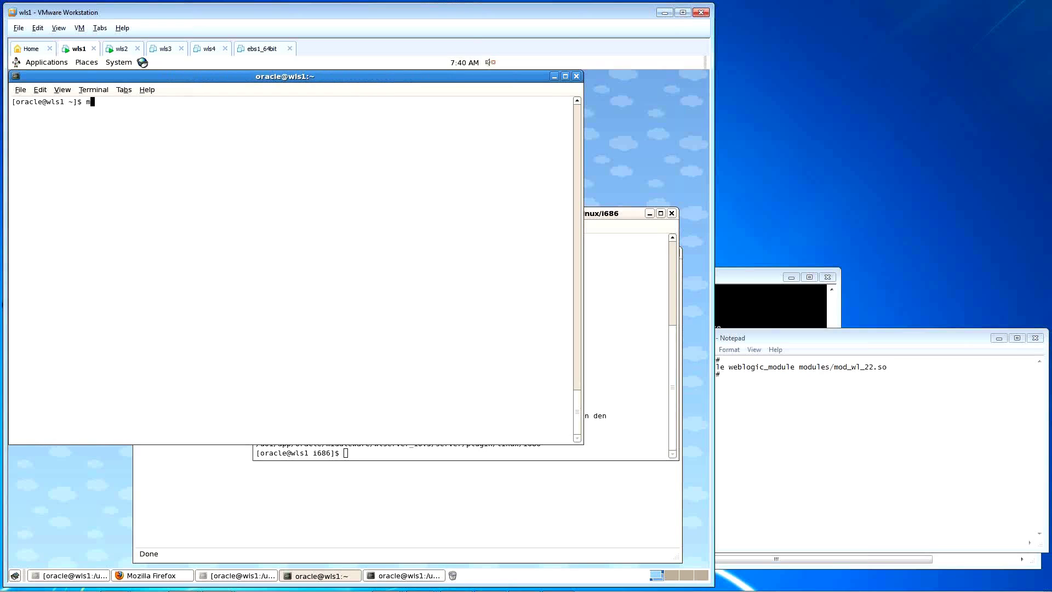
text(s2log)
key(Return)
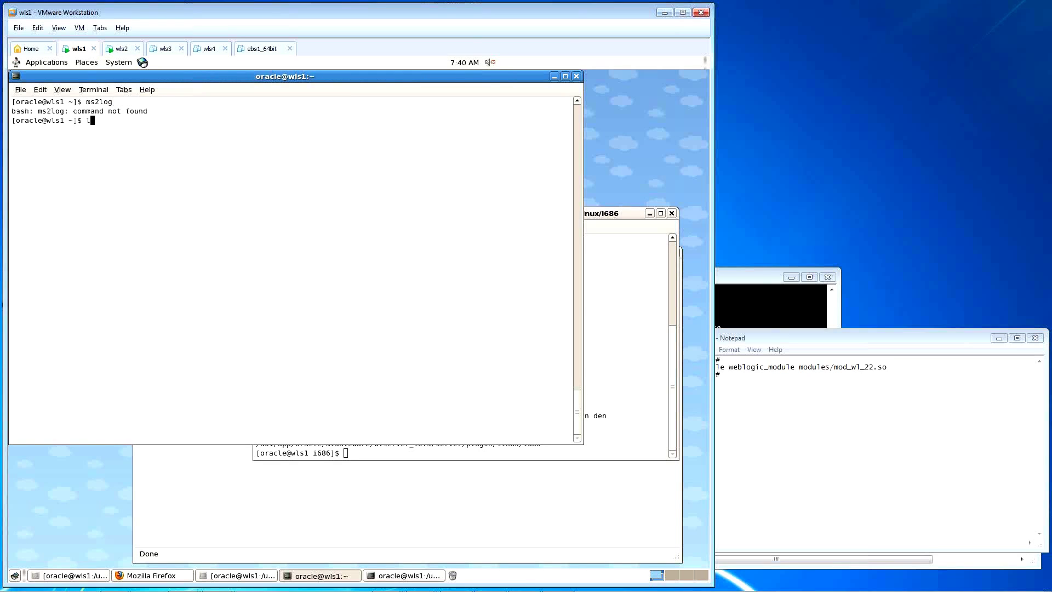
text(. ./.bash_profile)
key(Return)
Enlarge and narrow the terminal, then run ms2log and list the MS2 log files.
click(64, 91)
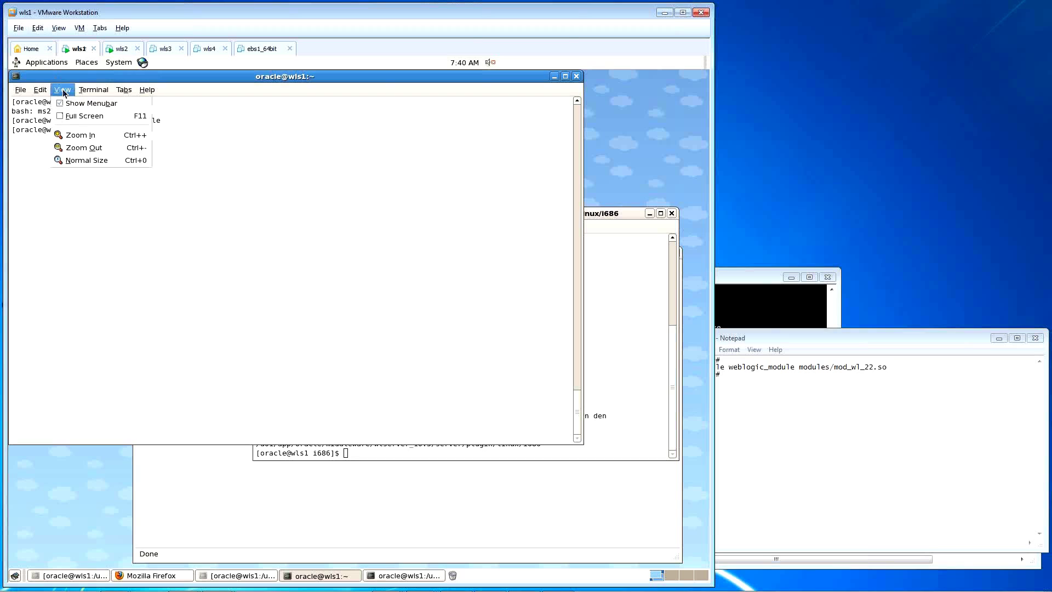
click(82, 136)
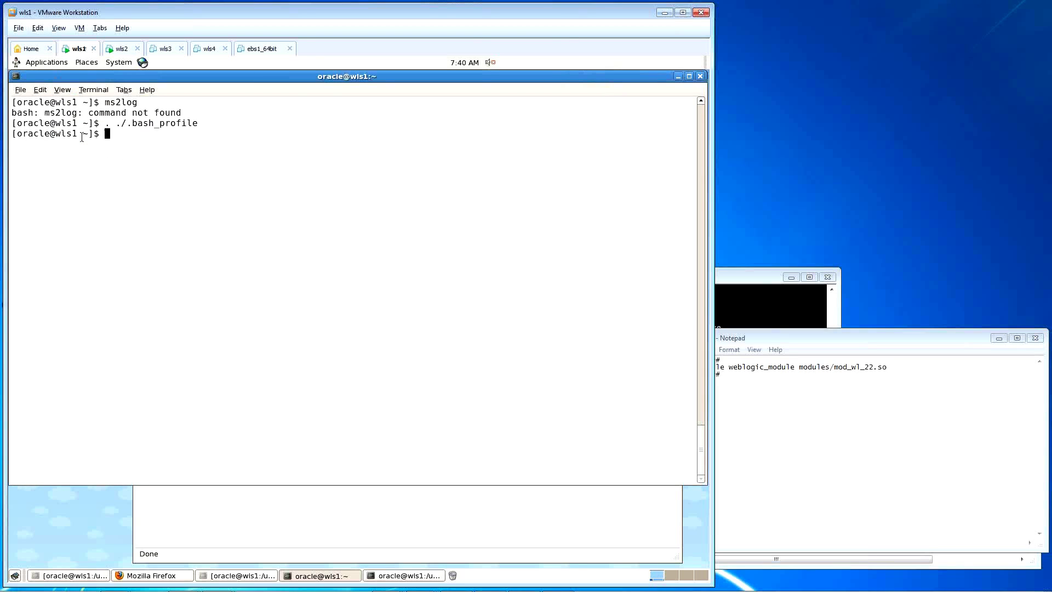
drag(707, 187, 642, 186)
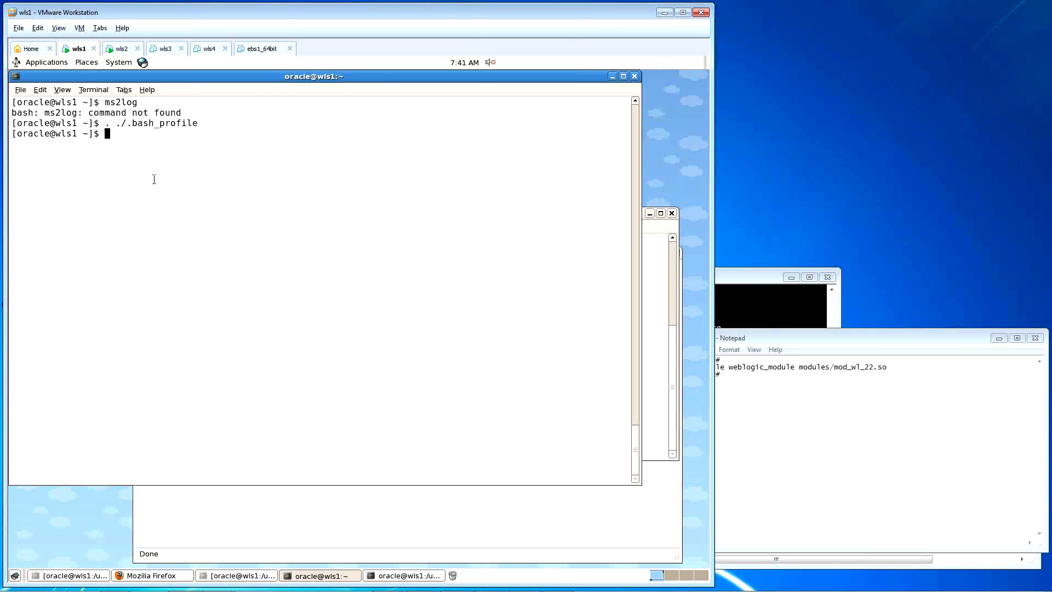
text(ms2log)
key(Return)
text(l)
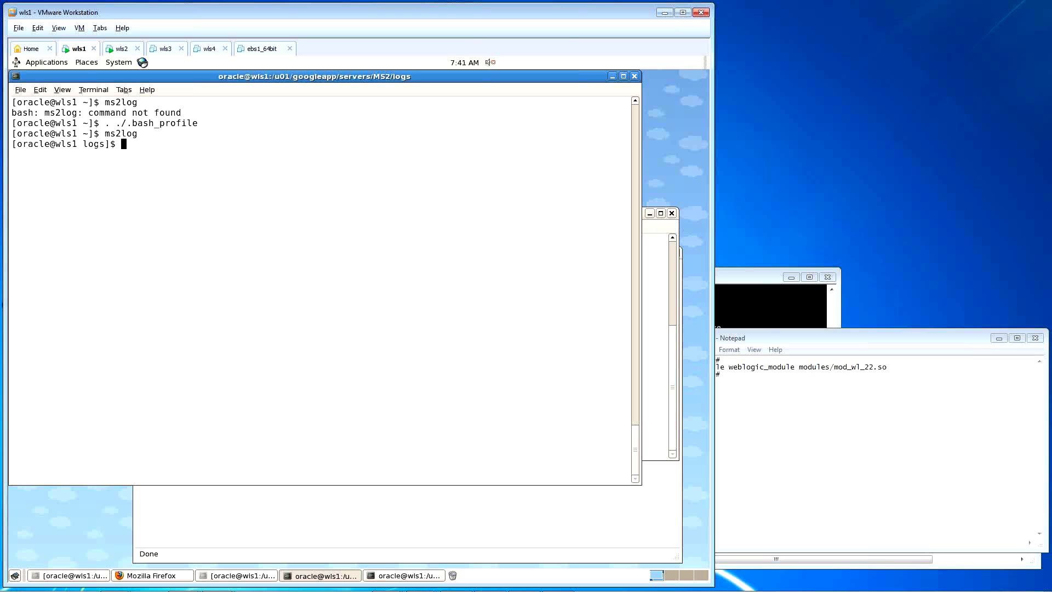
key(Return)
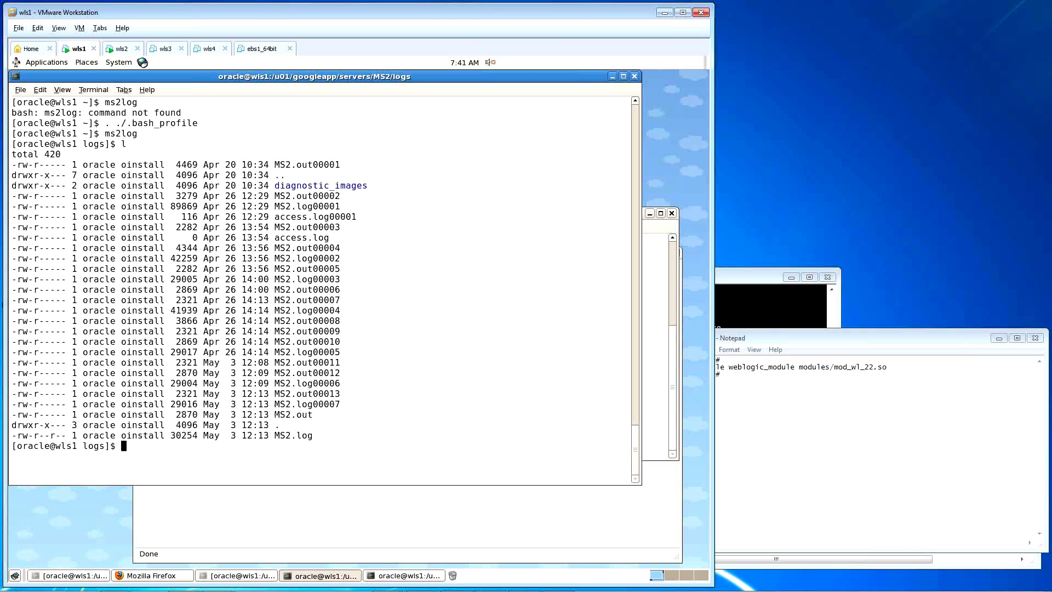
Open MS2.out read-only with view.
double_click(289, 414)
key(ctrl+c)
text(view)
middle_click(127, 446)
key(Return)
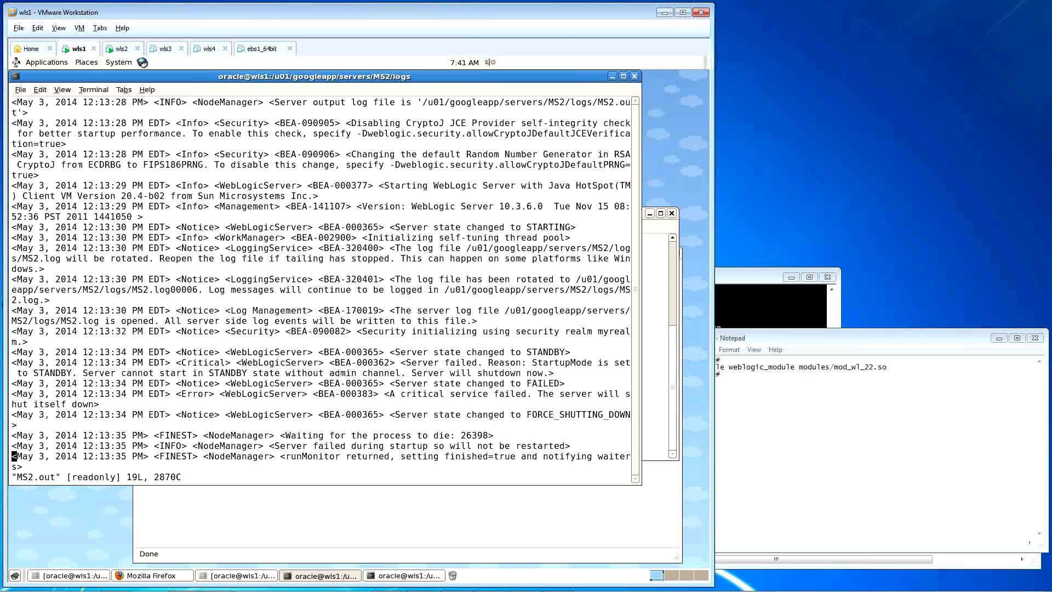
key(Up)
key(Up)
key(Up)
key(Up)
key(Up)
key(Up)
key(Up)
key(Up)
key(Up)
key(Up)
key(Up)
key(Up)
Widen the terminal and highlight the failure reason: STANDBY startup requires an admin channel.
drag(642, 204, 690, 207)
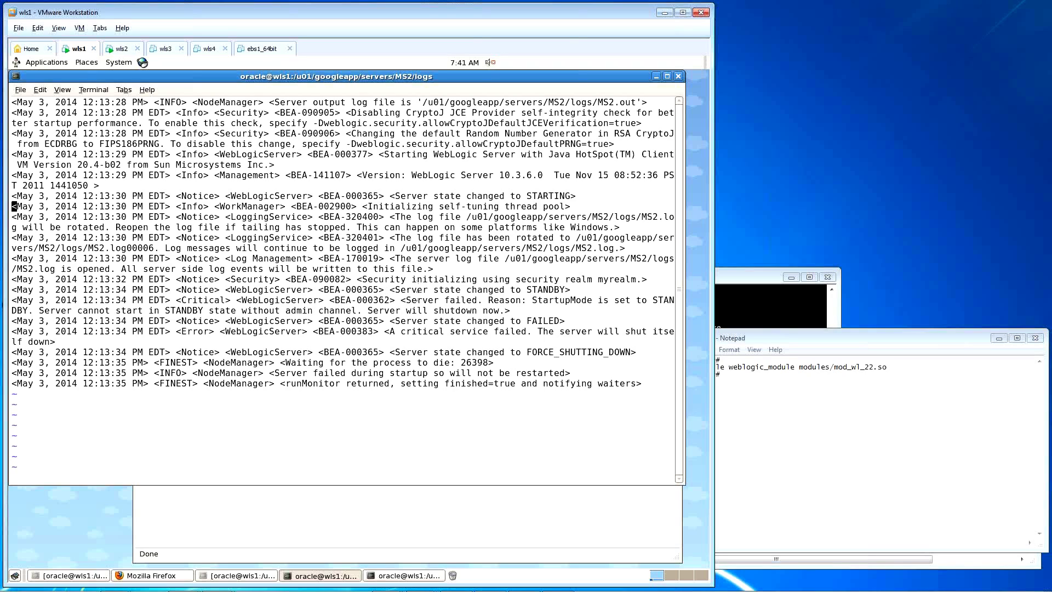
drag(407, 298, 545, 305)
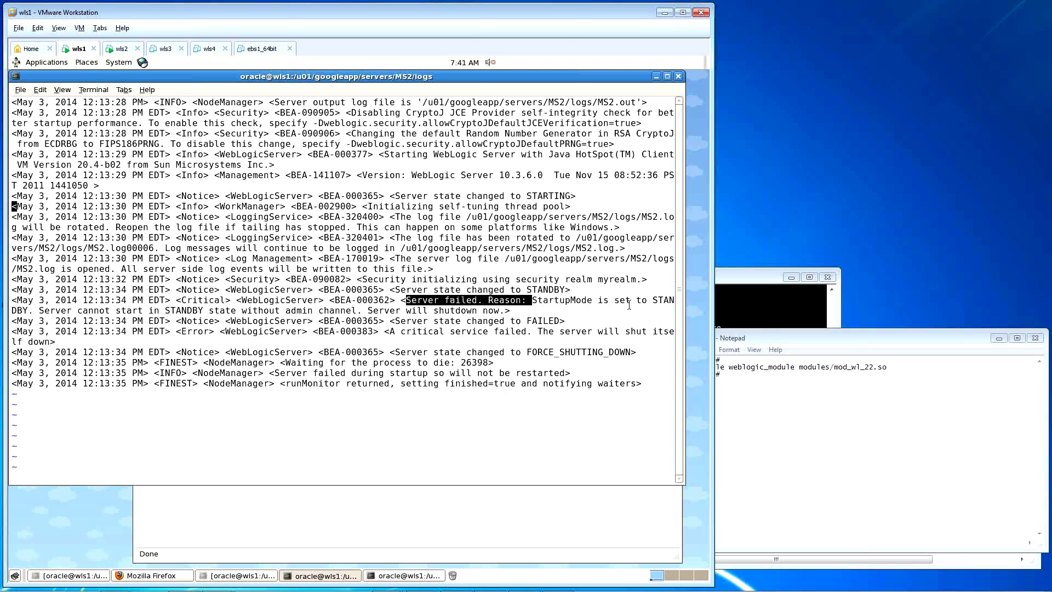
click(37, 310)
drag(38, 310, 358, 314)
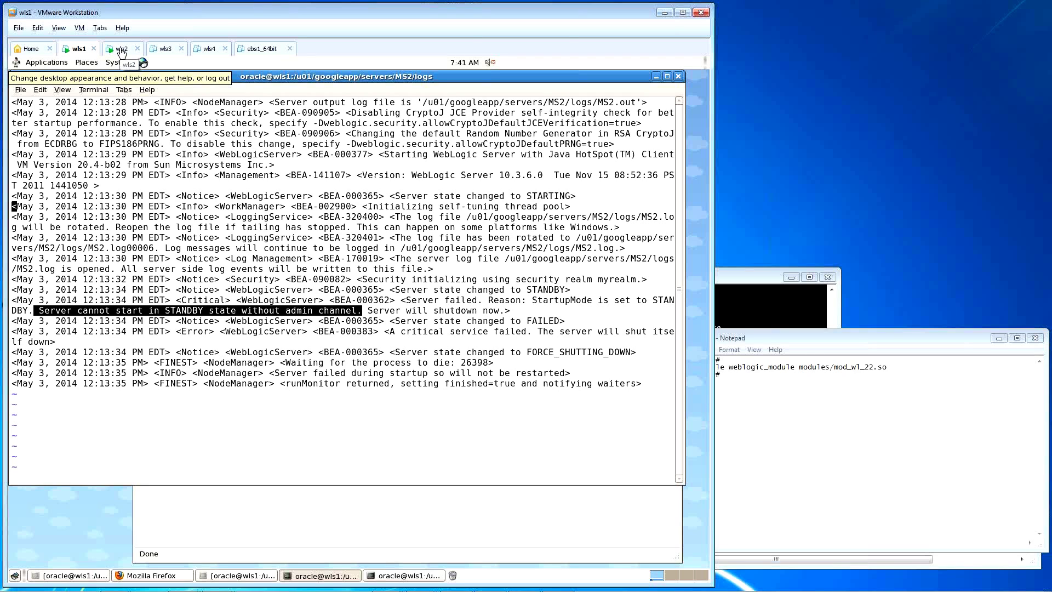
On wls2, lock the googleApp domain, enable the domain-wide administration port, save and activate.
click(121, 49)
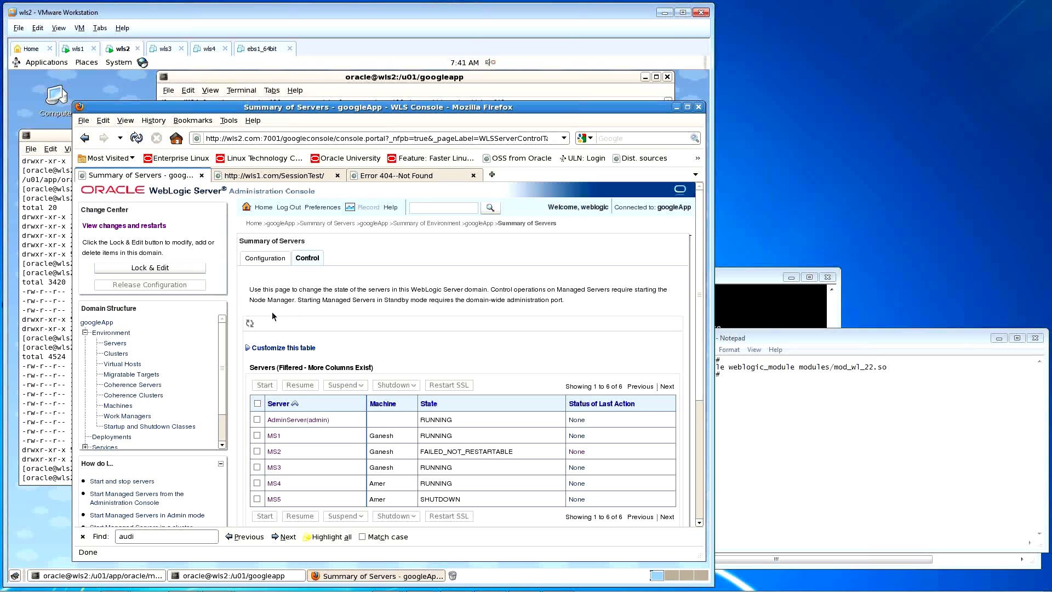
click(97, 322)
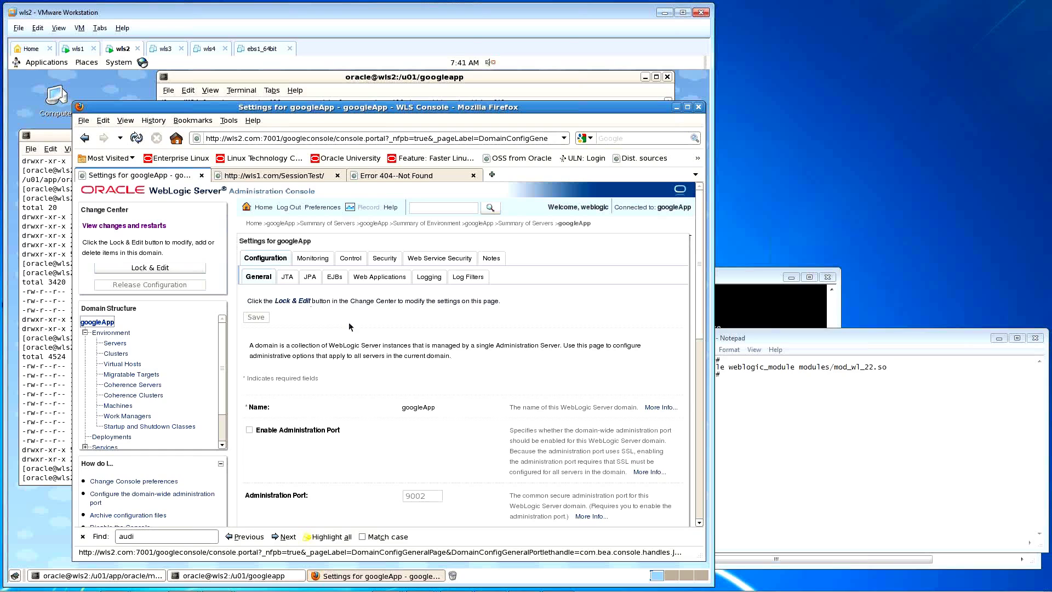
click(175, 266)
click(250, 409)
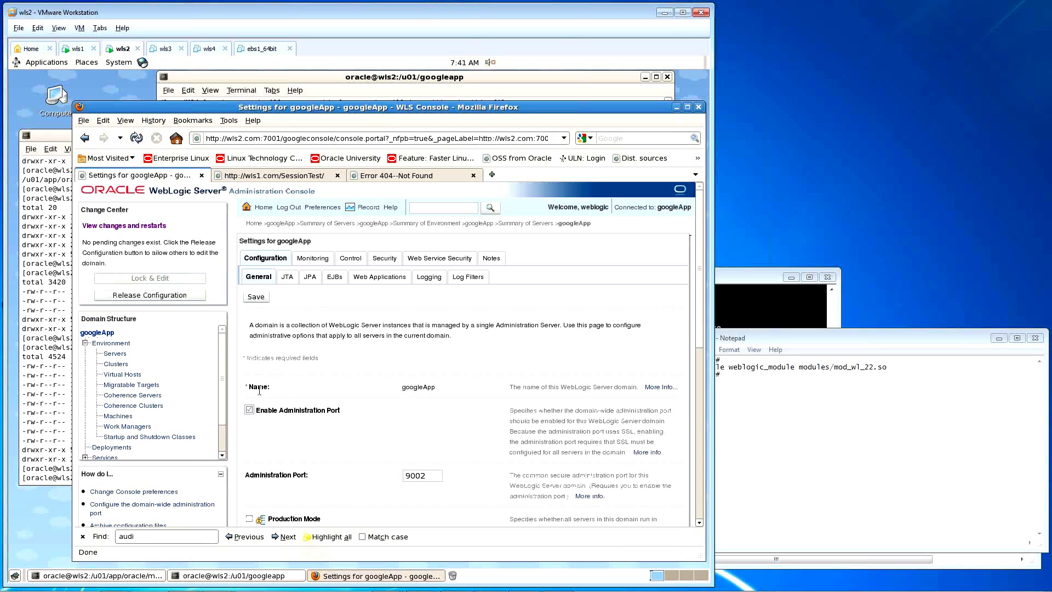
click(256, 297)
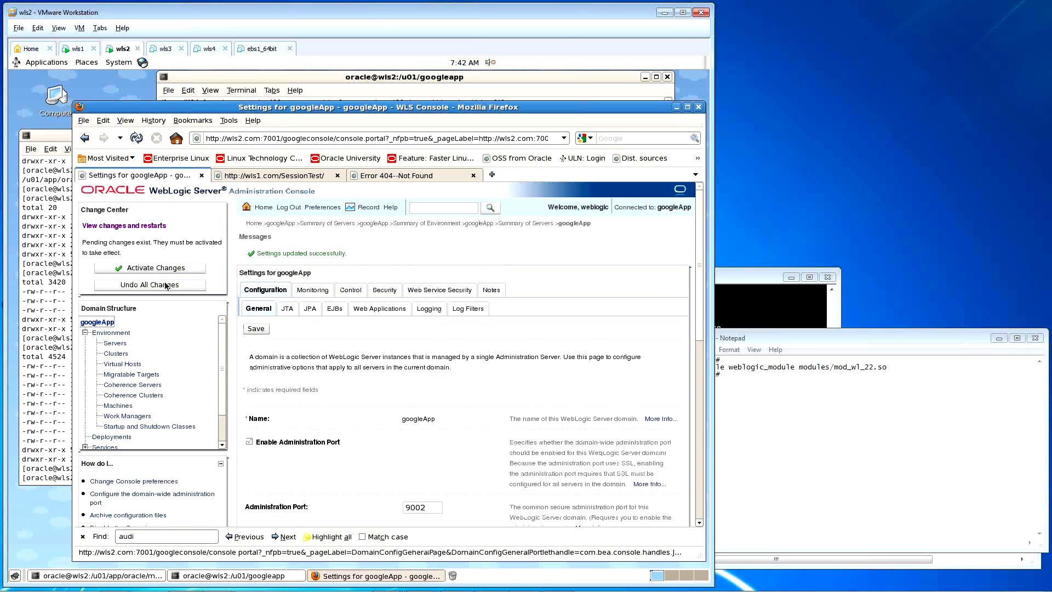
click(165, 268)
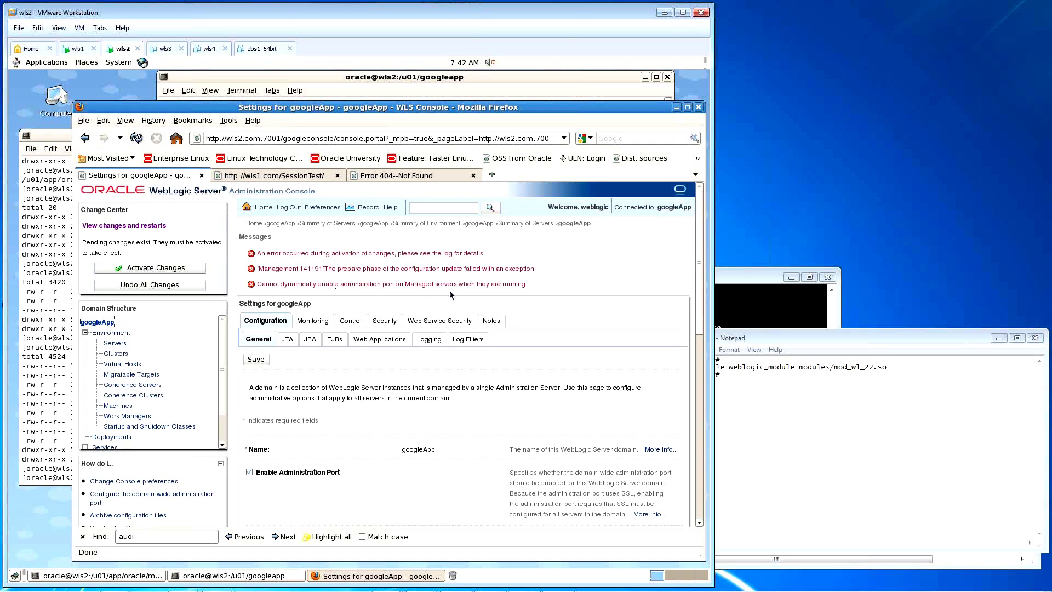
Read the BEA-141191 rejection in MS4's terminal log, then open the console's Servers summary.
drag(405, 284, 531, 284)
click(436, 373)
click(256, 81)
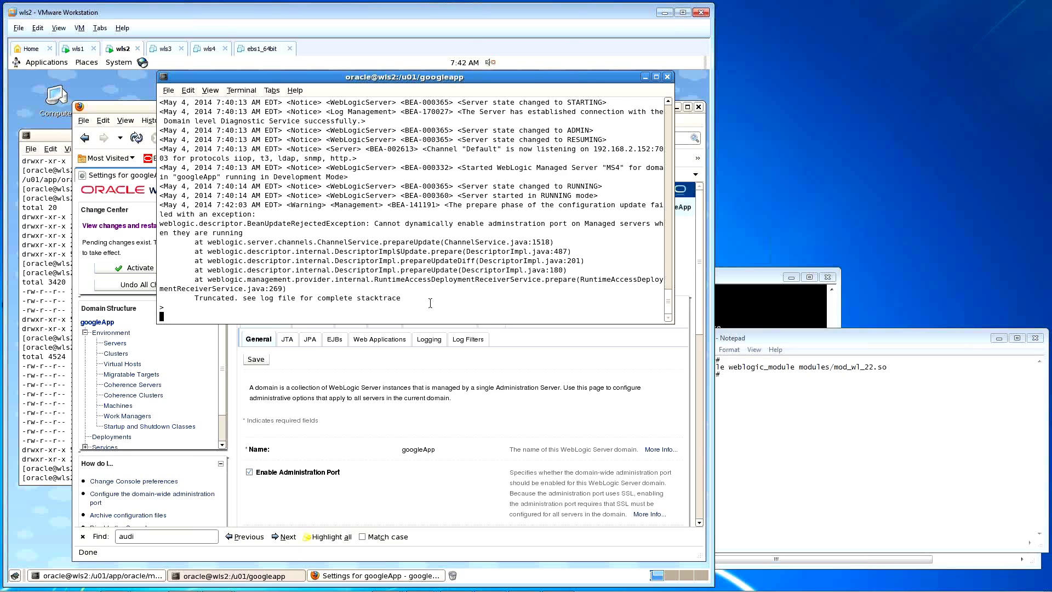
key(Return)
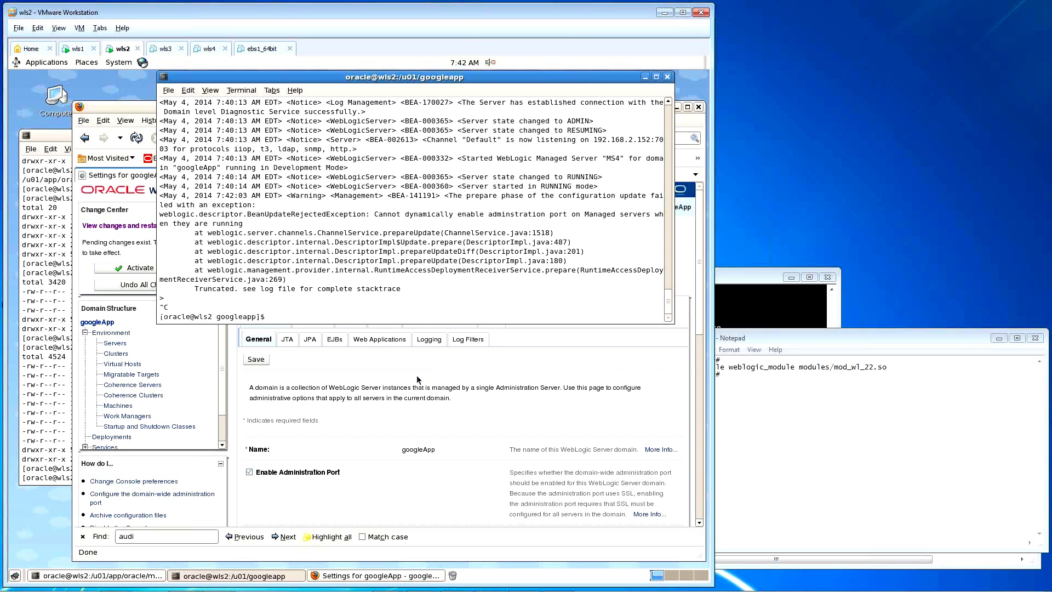
click(416, 374)
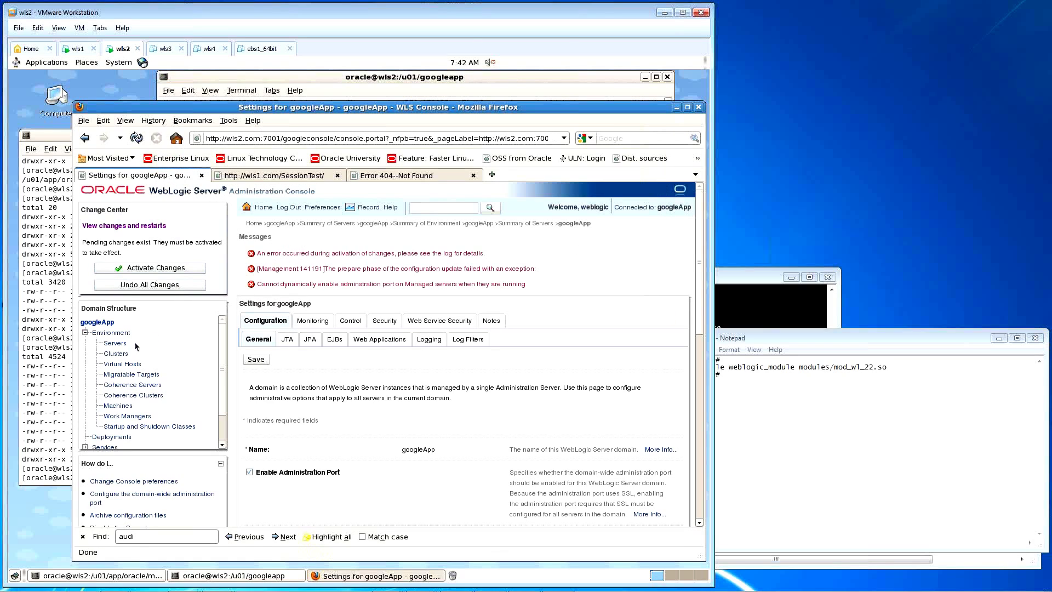
click(116, 343)
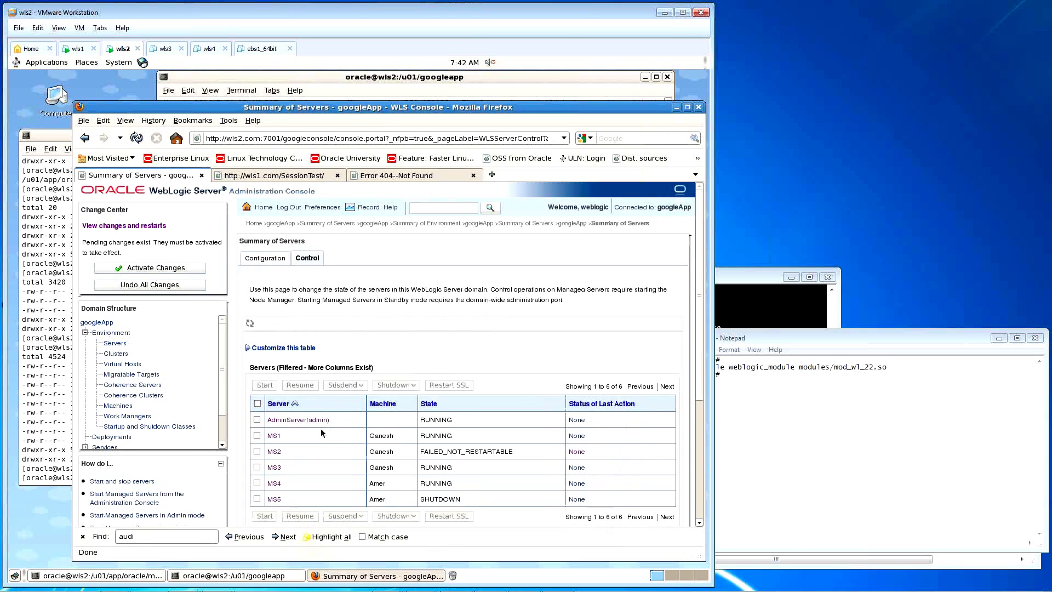
Force Shutdown Now on MS1 and MS3, then refresh the servers page to confirm SHUTDOWN.
click(257, 435)
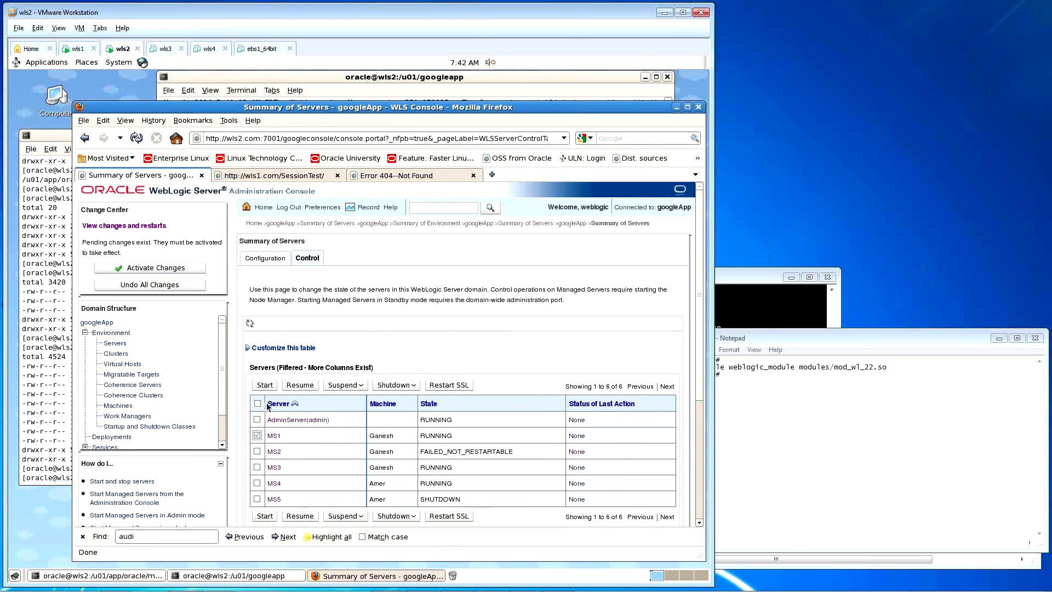
click(396, 385)
click(404, 413)
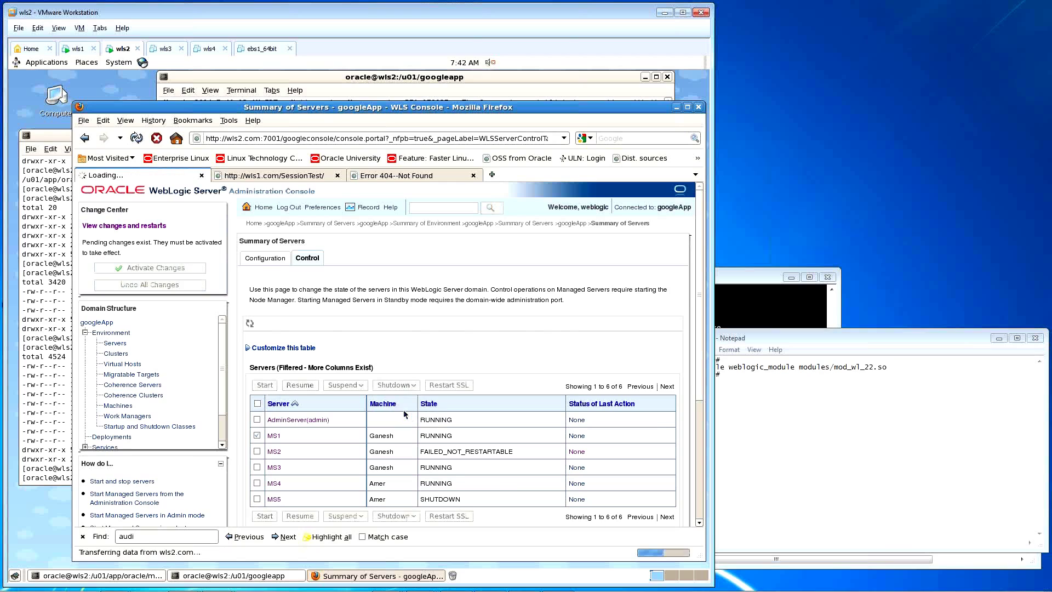
scroll(337, 468, down, 3)
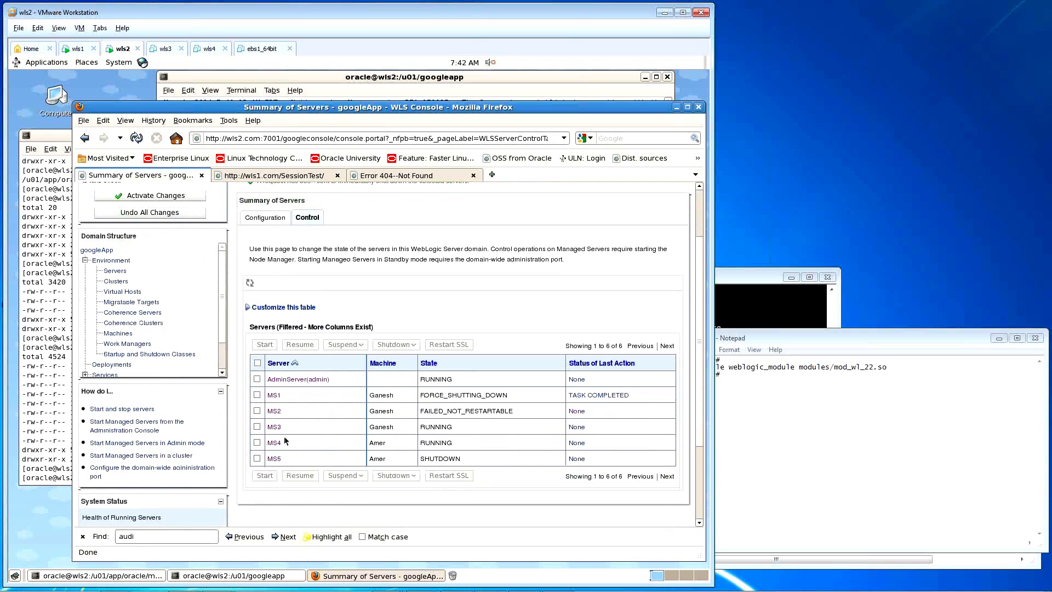
click(258, 426)
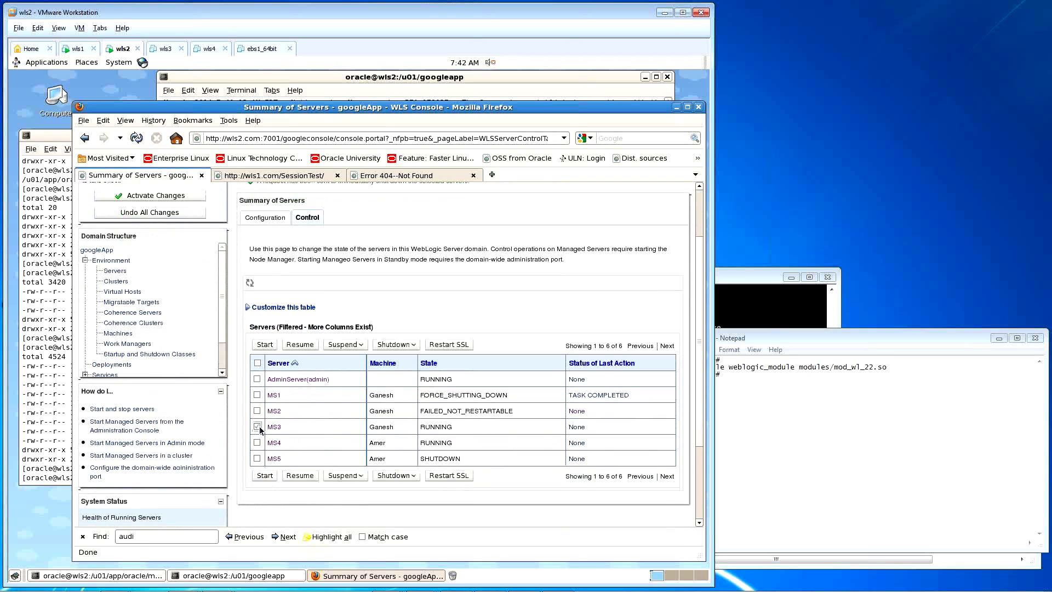
click(410, 344)
click(411, 373)
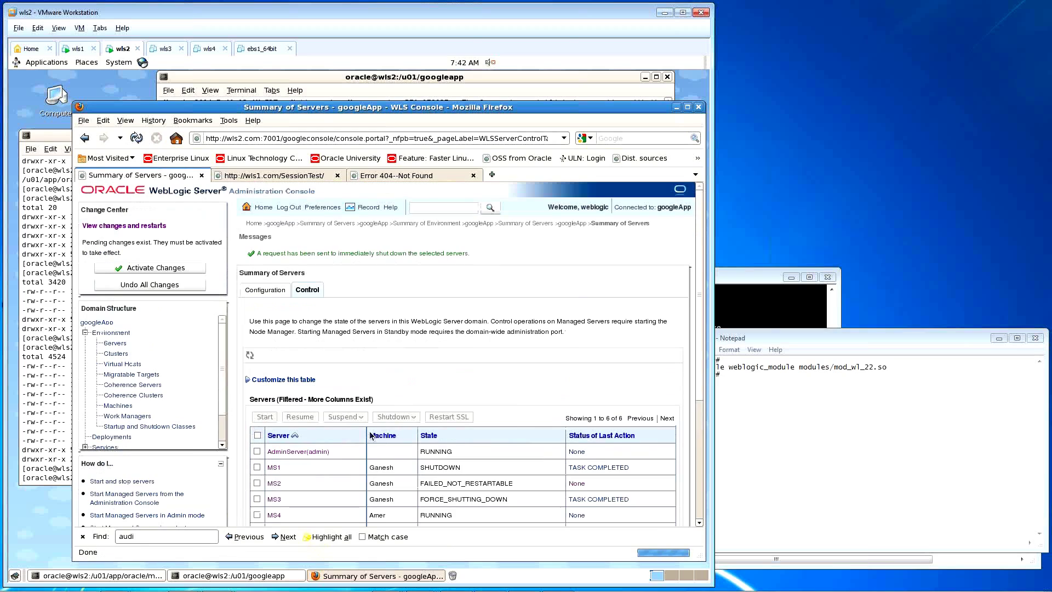
scroll(329, 356, down, 3)
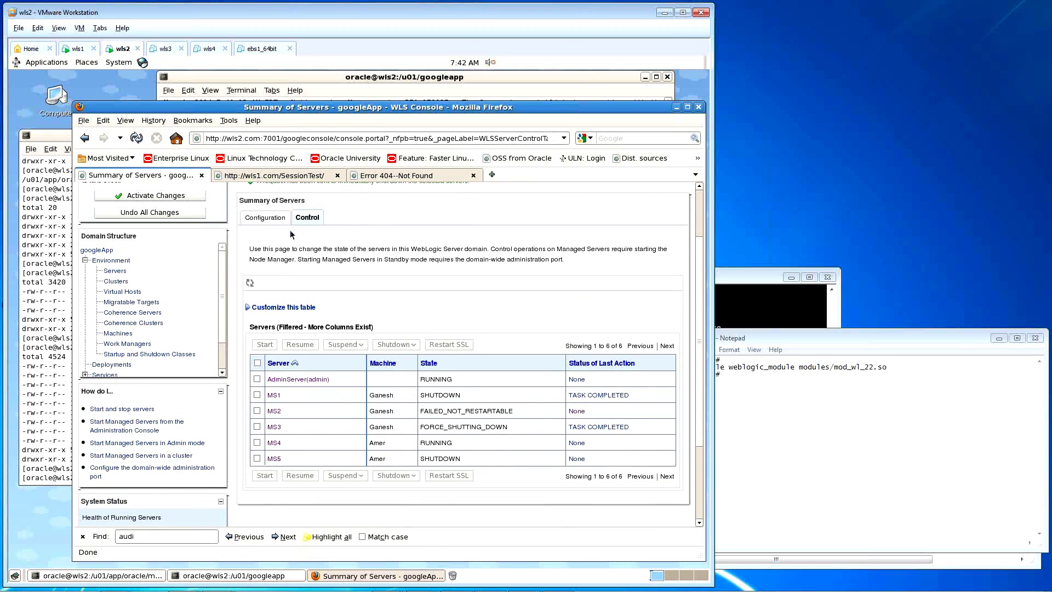
click(139, 141)
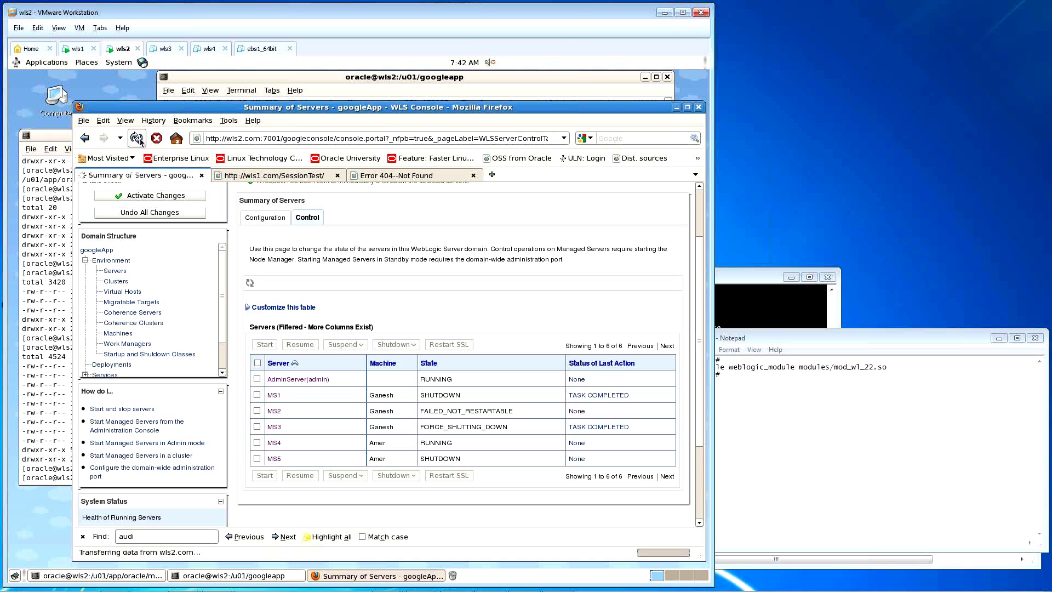
click(225, 77)
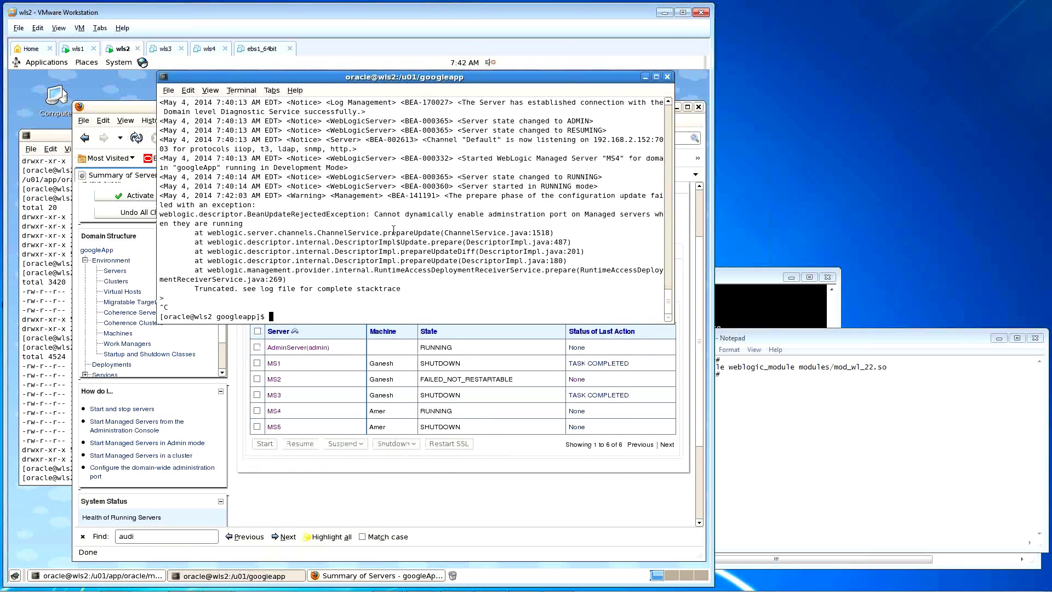
List the MS4 processes on wls2 with ps -ef | grep MS4.
text(ps -ef | MS4)
key(Return)
key(Up)
key(Left)
key(Left)
key(Left)
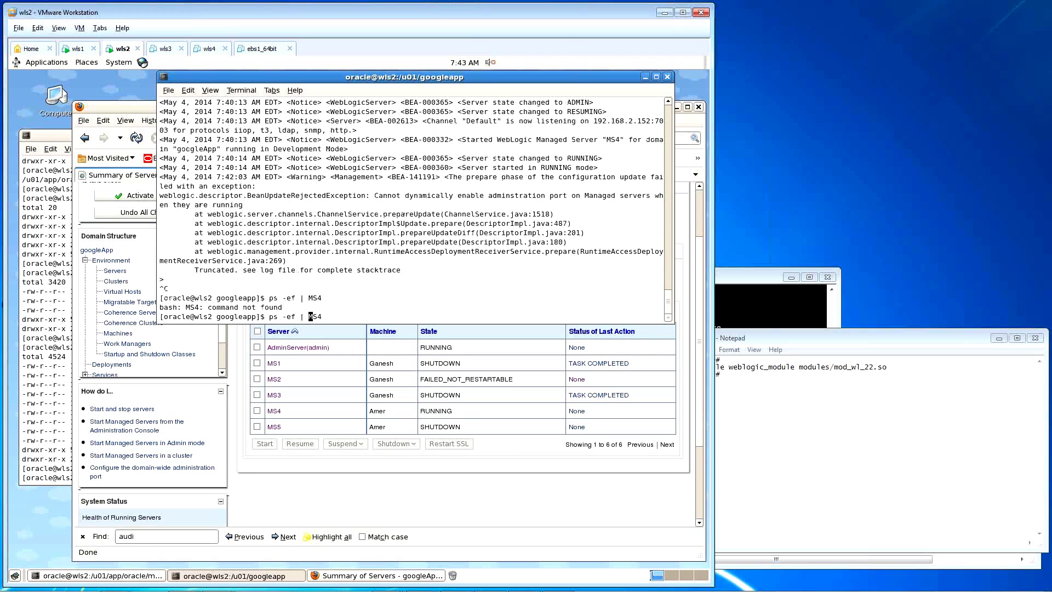
text(grep)
key(Return)
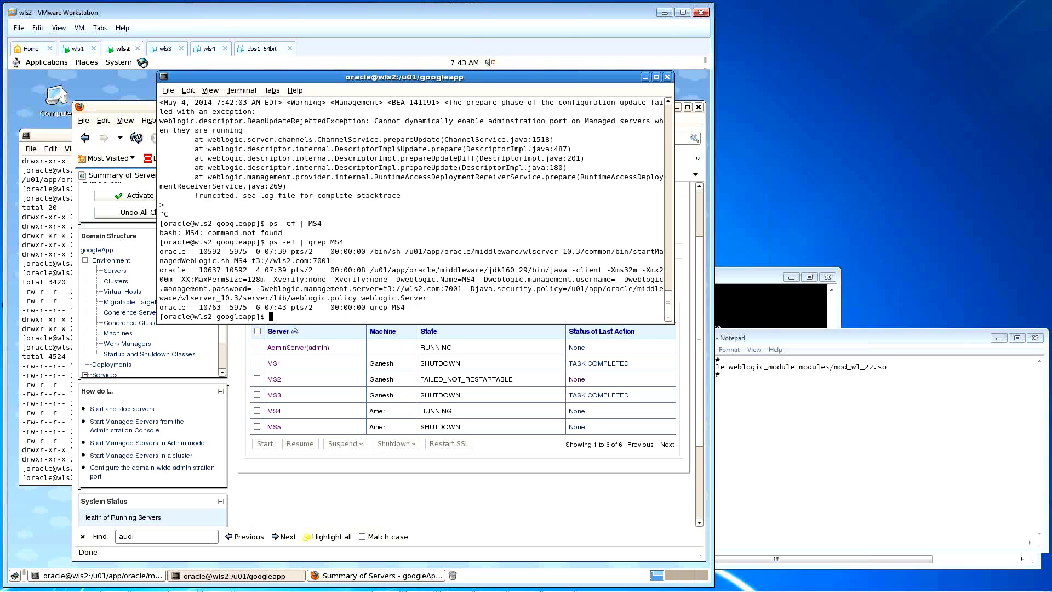
drag(251, 261, 164, 261)
click(242, 262)
drag(357, 242, 260, 241)
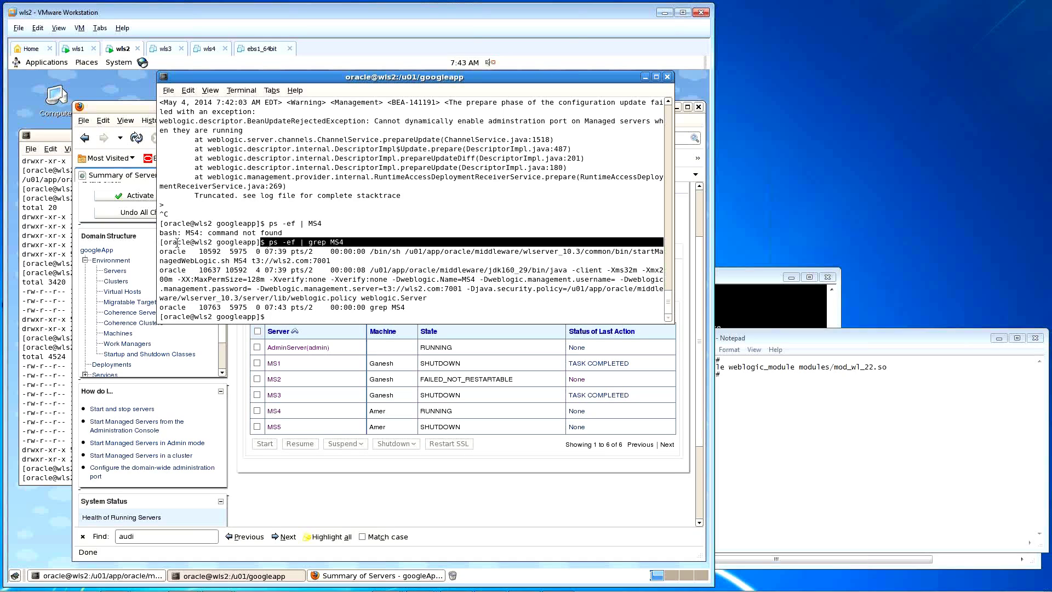
drag(188, 243, 169, 242)
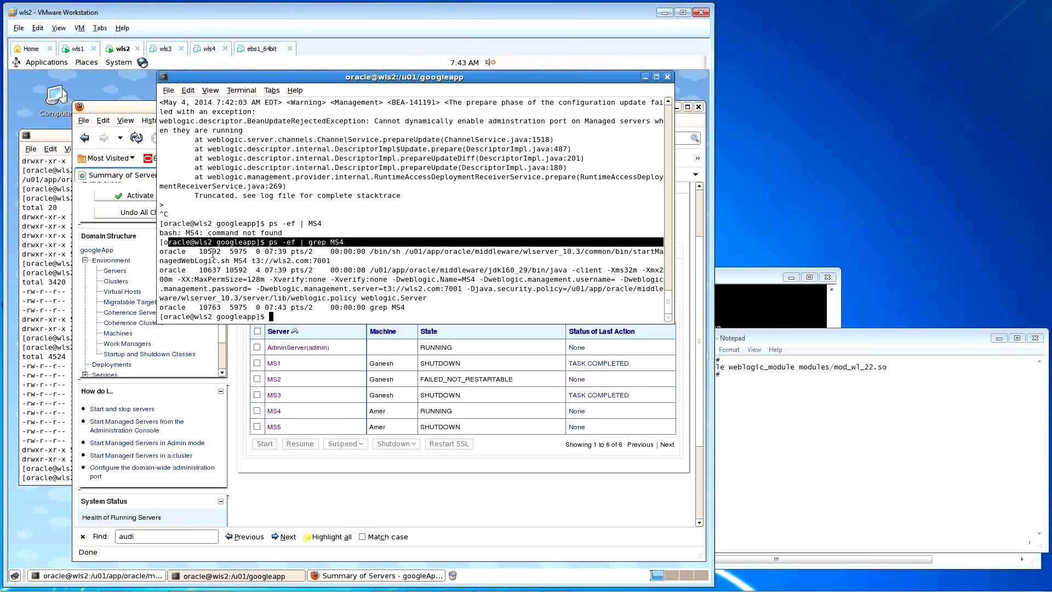
Force-kill MS4 processes 10592 and 10637 with kill -9, checking the servers page in between.
double_click(210, 252)
text(kill -9)
text(10592)
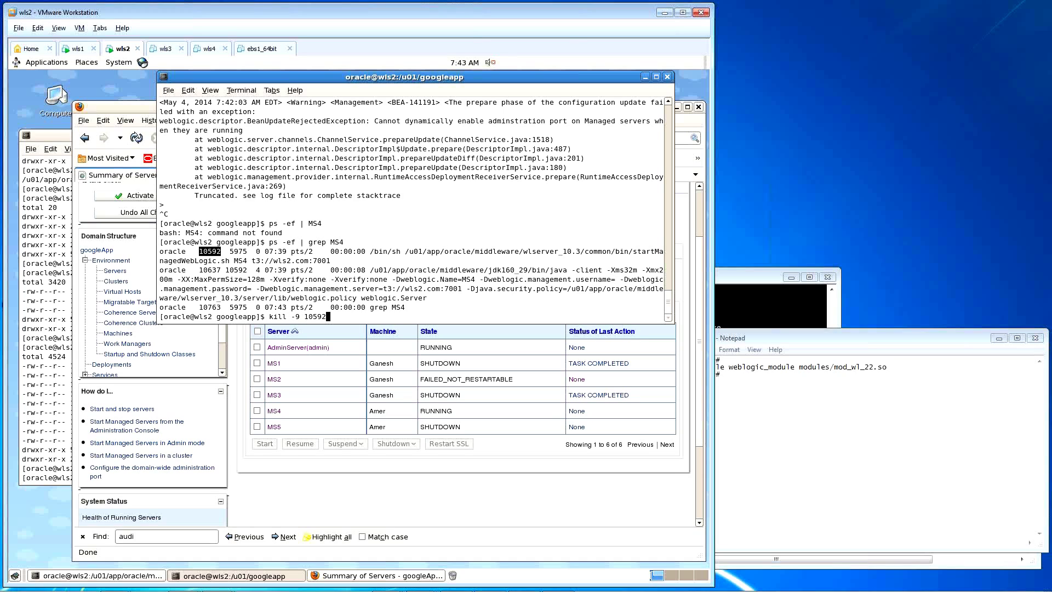
key(Return)
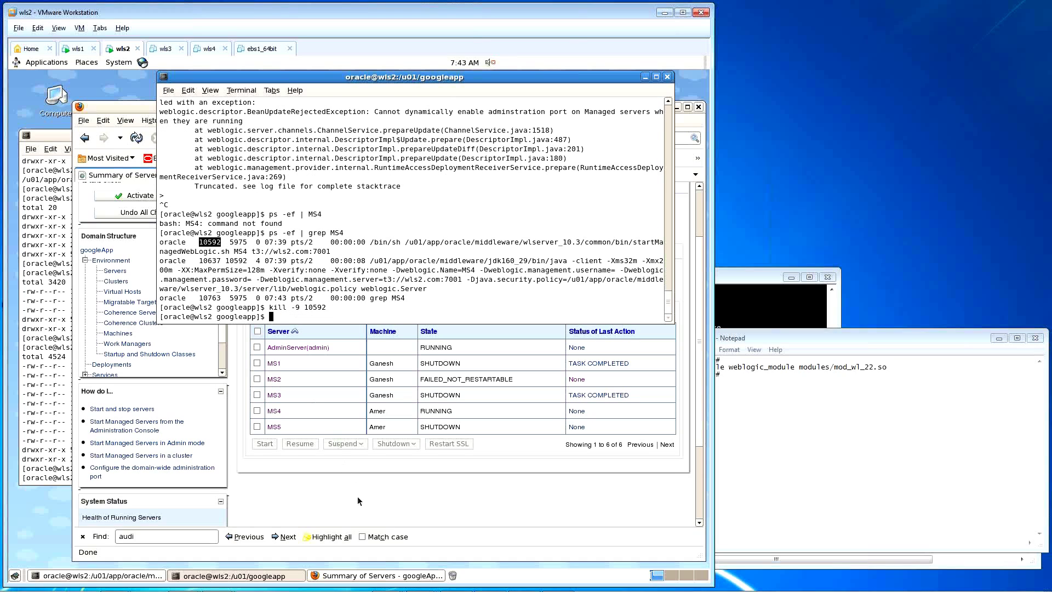
click(353, 482)
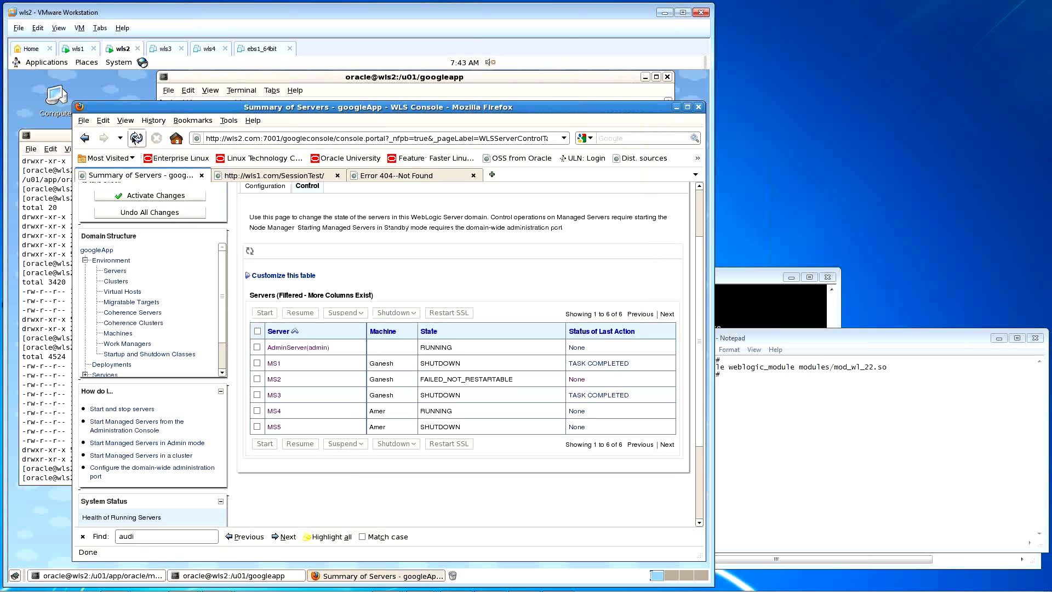
click(136, 138)
click(194, 78)
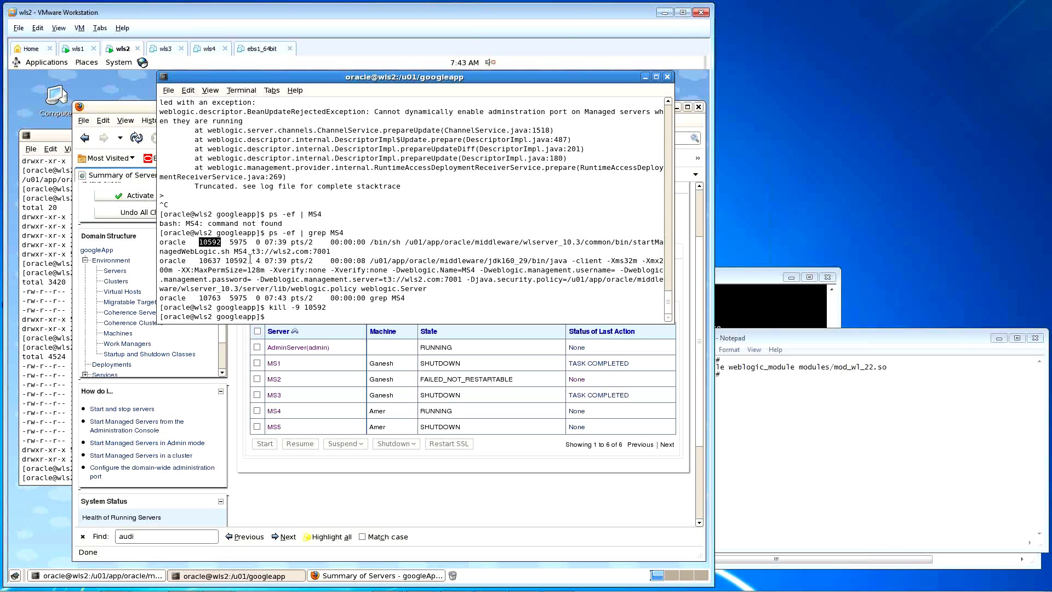
click(215, 260)
double_click(215, 260)
text(kill -9 10637)
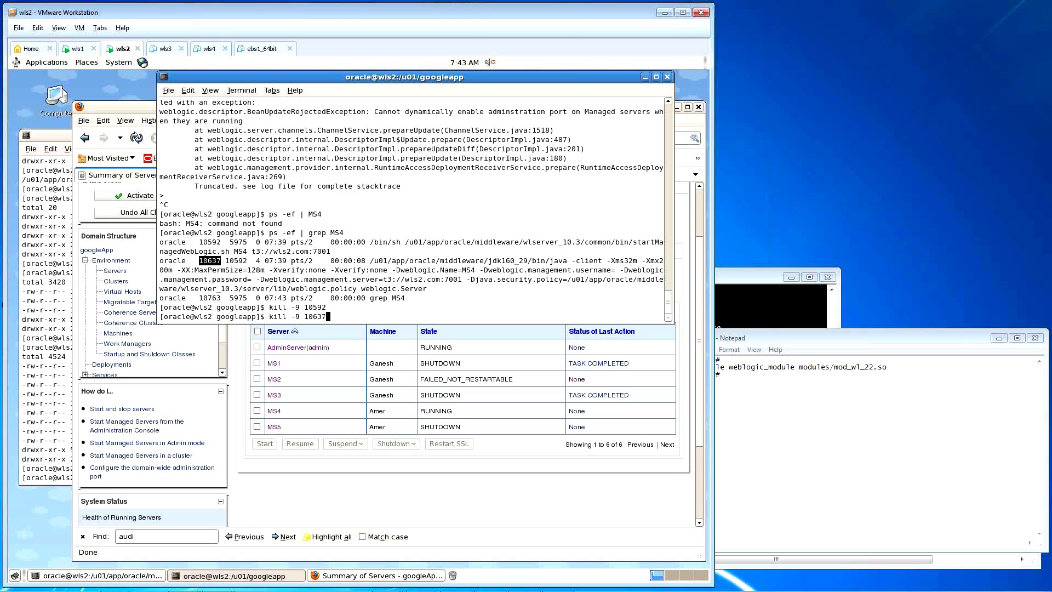
key(Return)
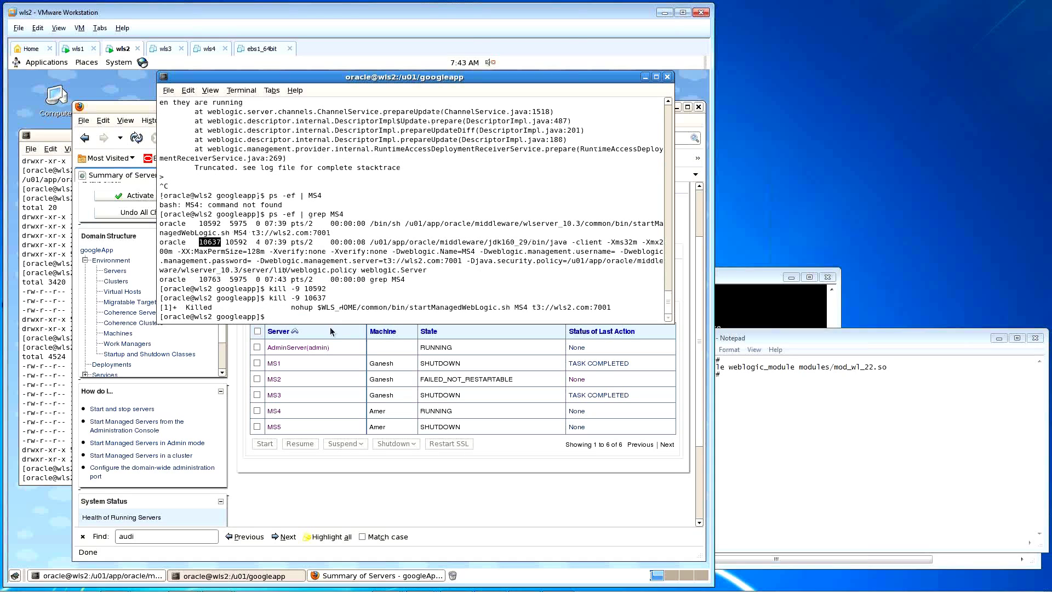
Reload the servers page and mark MS4's UNKNOWN state.
click(464, 471)
click(135, 138)
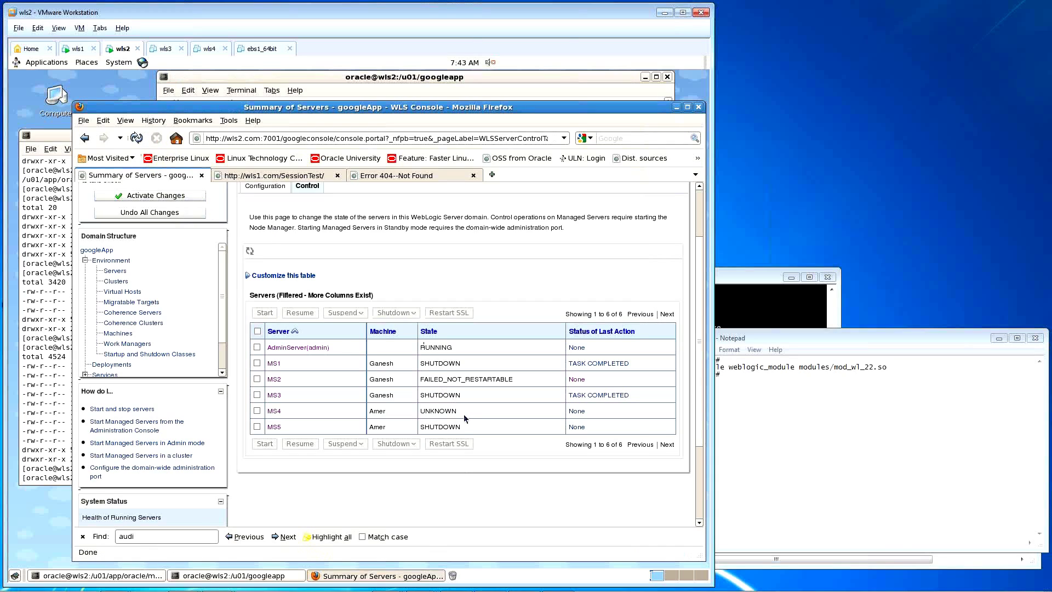
double_click(423, 412)
Enlarge the terminal text and highlight the -Dweblogic.Name=MS4 argument in the ps output.
click(202, 80)
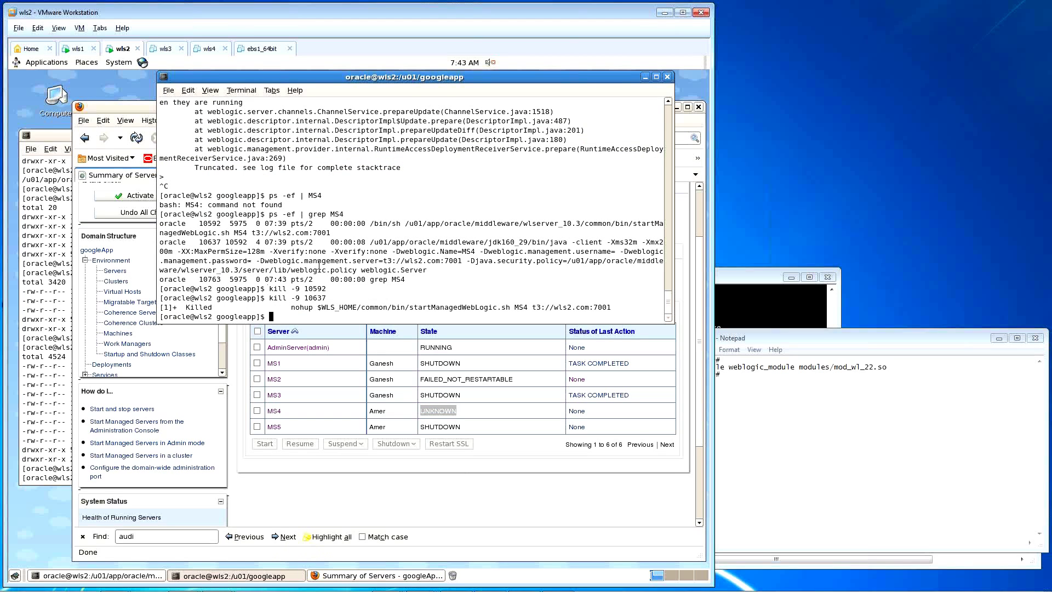
drag(428, 269, 154, 243)
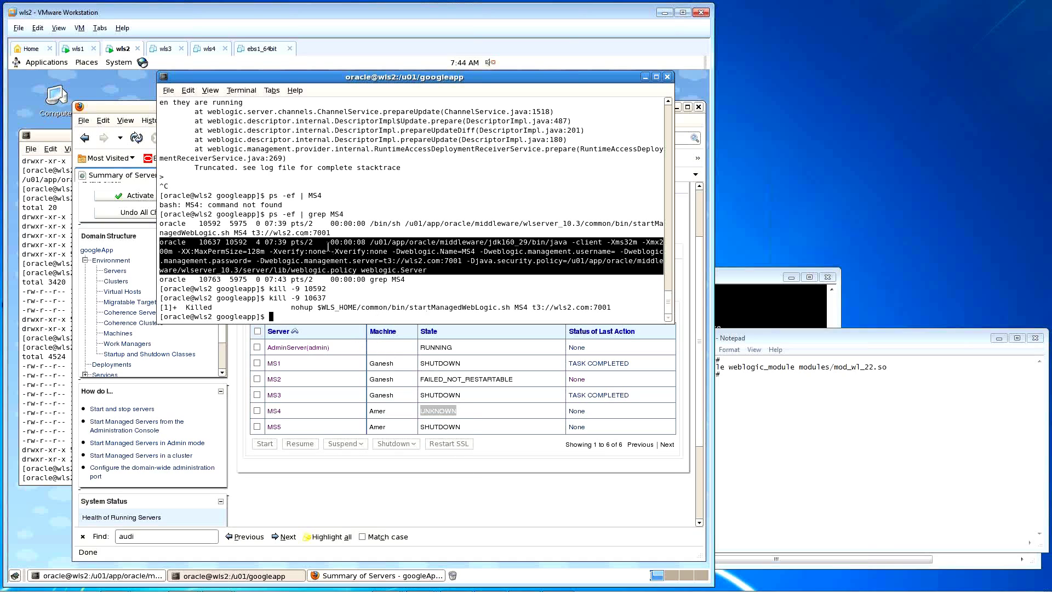
click(211, 90)
click(227, 136)
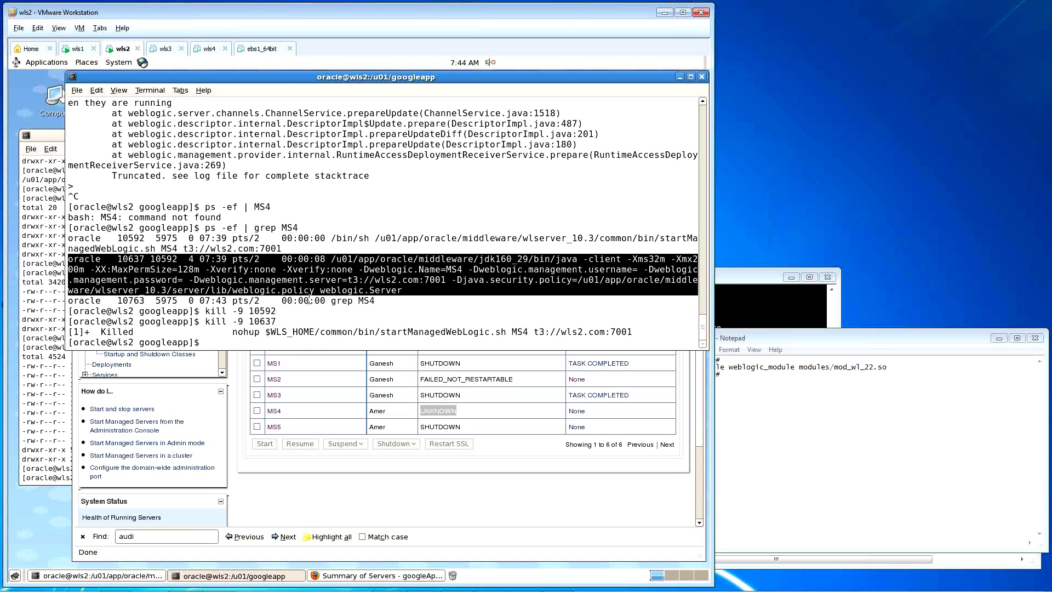
click(273, 281)
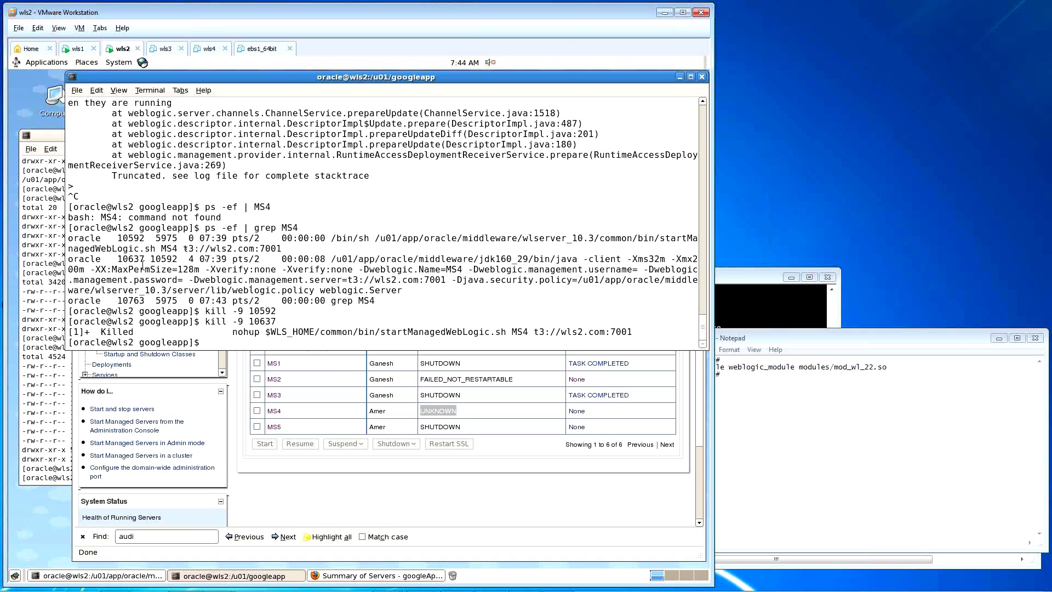
drag(467, 270, 359, 269)
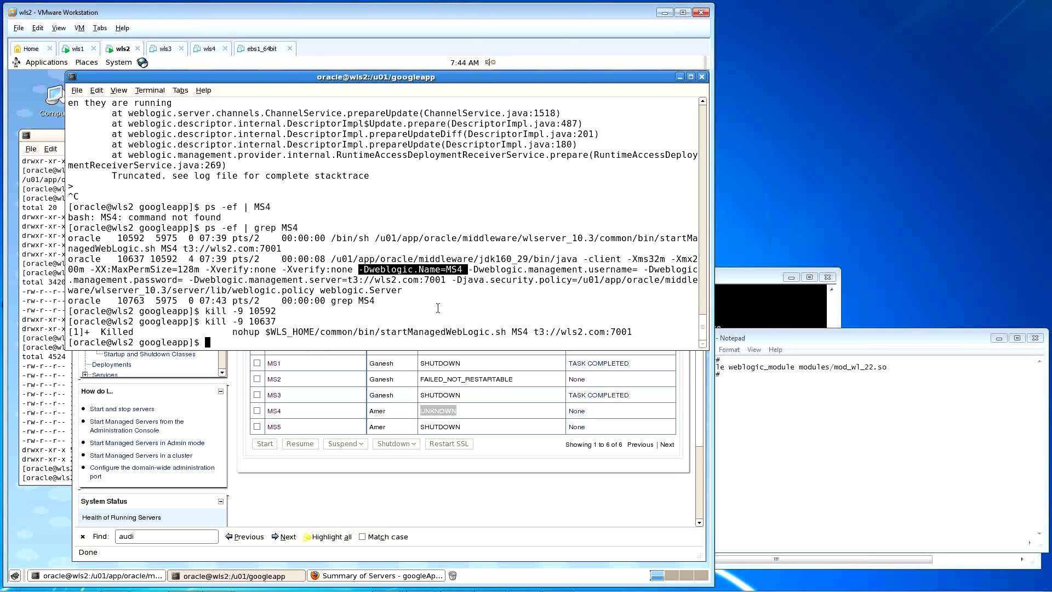
drag(368, 269, 443, 269)
Return to the wls2 terminal and type ps -ef | grep Admin.
click(428, 476)
click(225, 74)
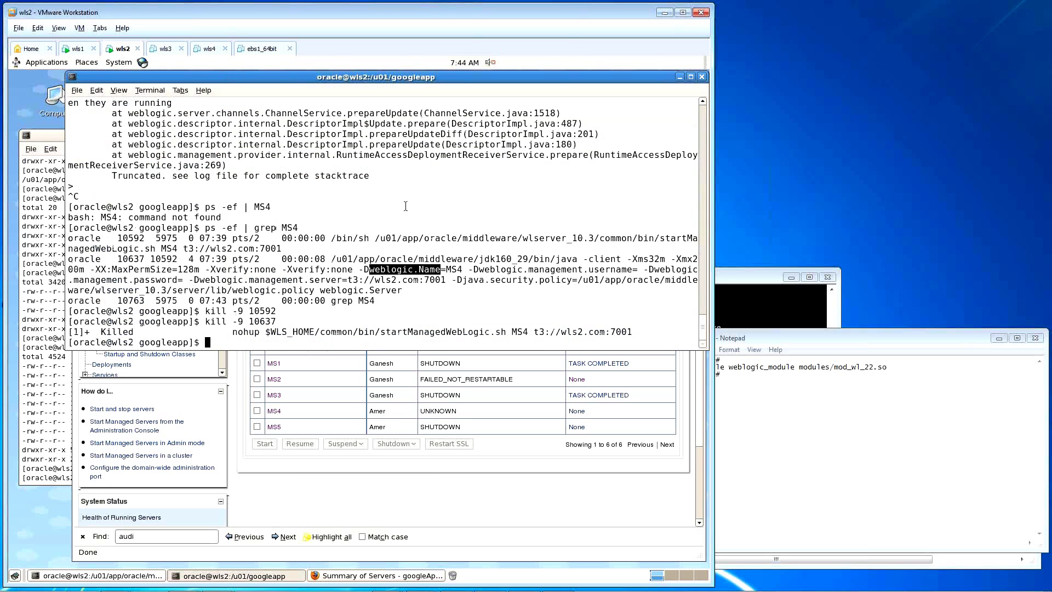
text(ps )
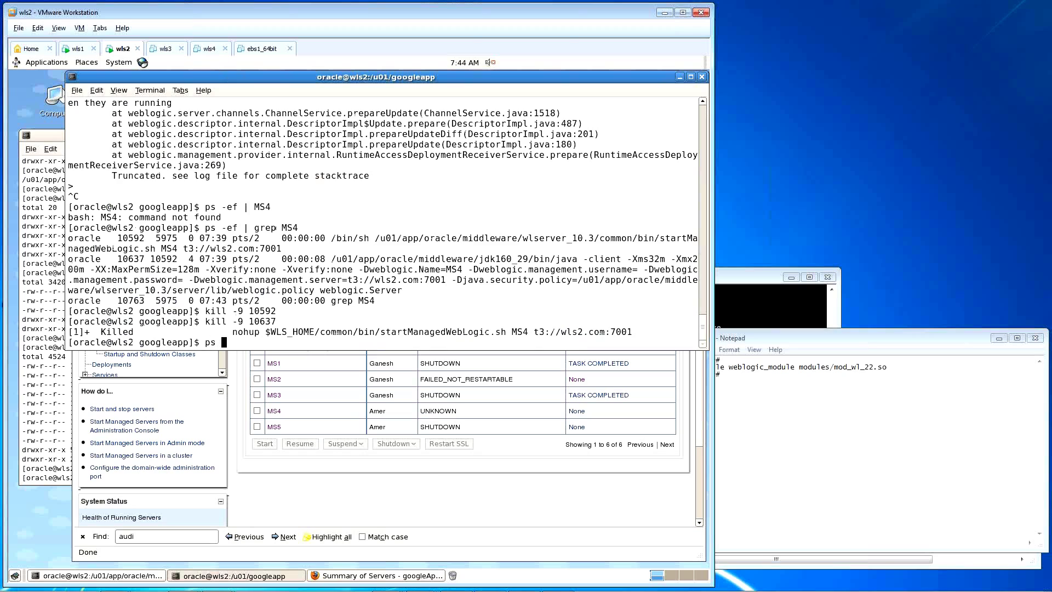
text(-ef | grep Admin)
Find the AdminServer PID 4388, then reload the console, which now demands an administration channel.
key(Return)
double_click(134, 238)
text(kill)
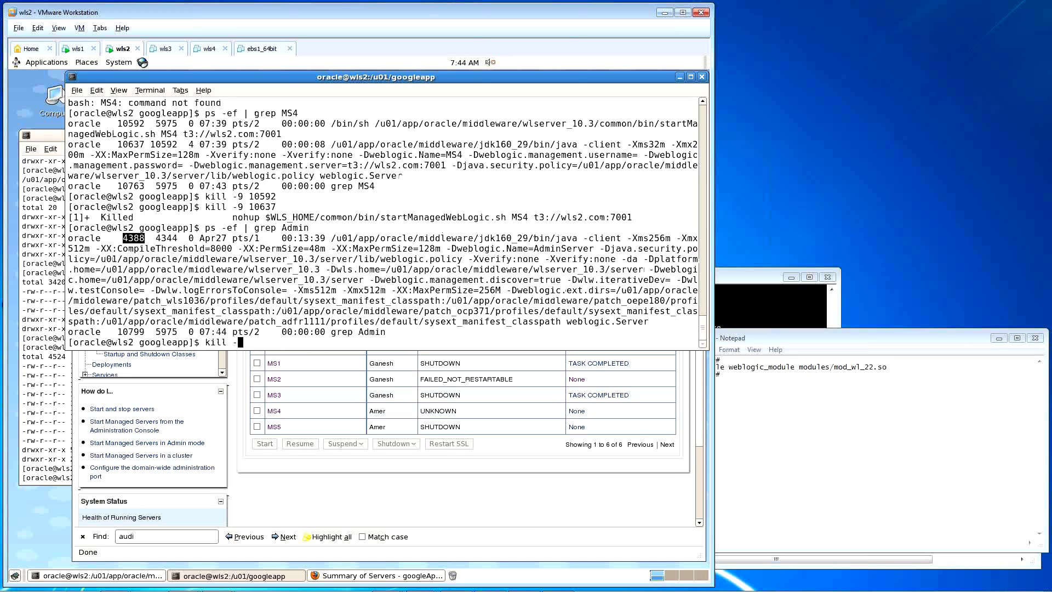
key(ctrl+u)
click(170, 355)
click(136, 138)
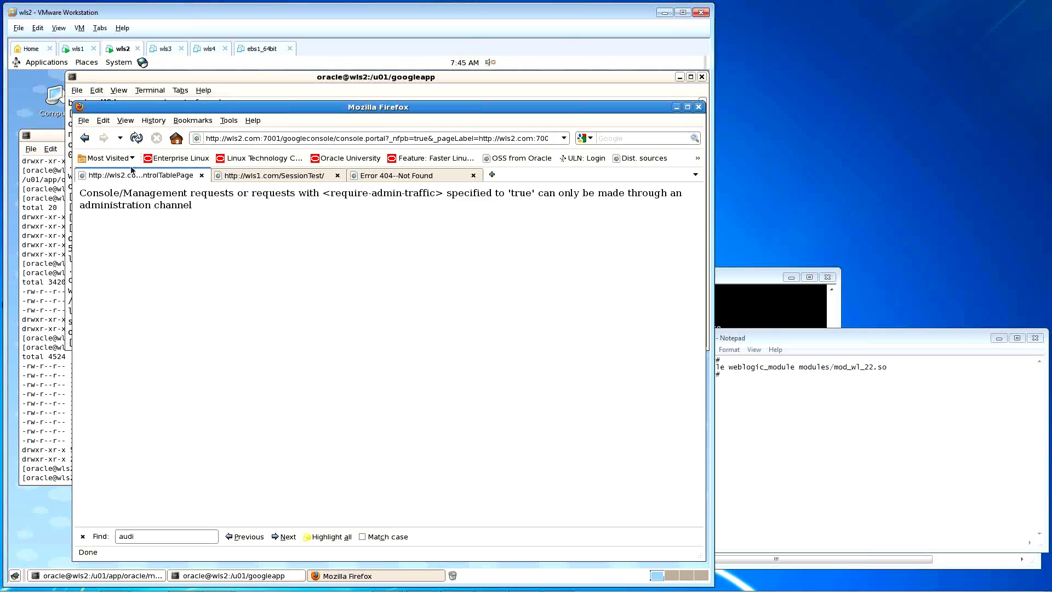
Go back in browser history and load the googleconsole root address, then reload it.
click(91, 141)
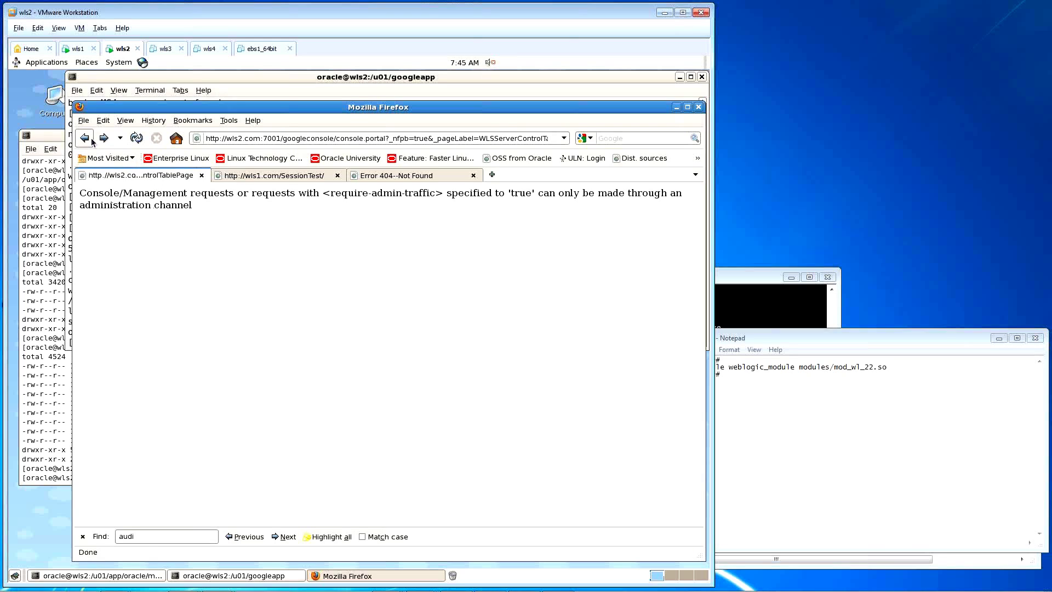
click(85, 138)
click(86, 138)
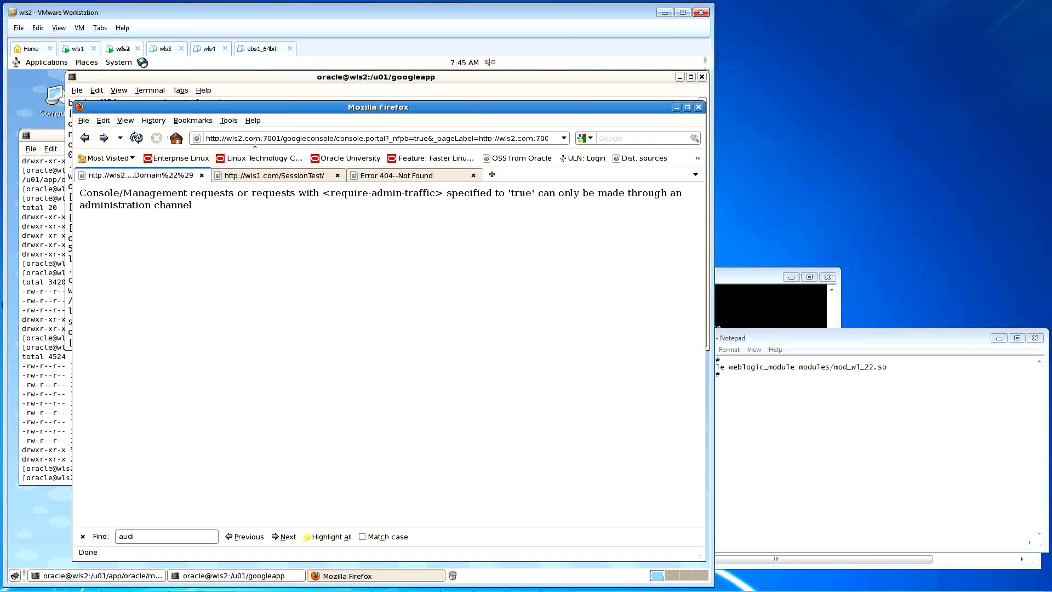
drag(339, 139, 710, 156)
text(http://wls2.com:7001/googleconsole/)
key(Return)
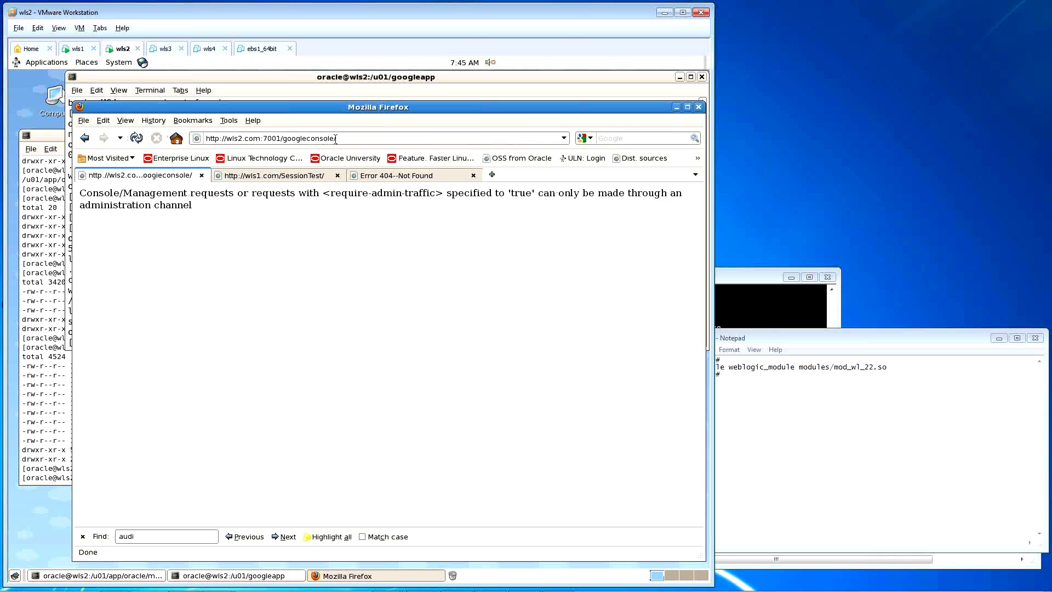
click(356, 139)
key(Return)
double_click(338, 138)
key(ctrl+c)
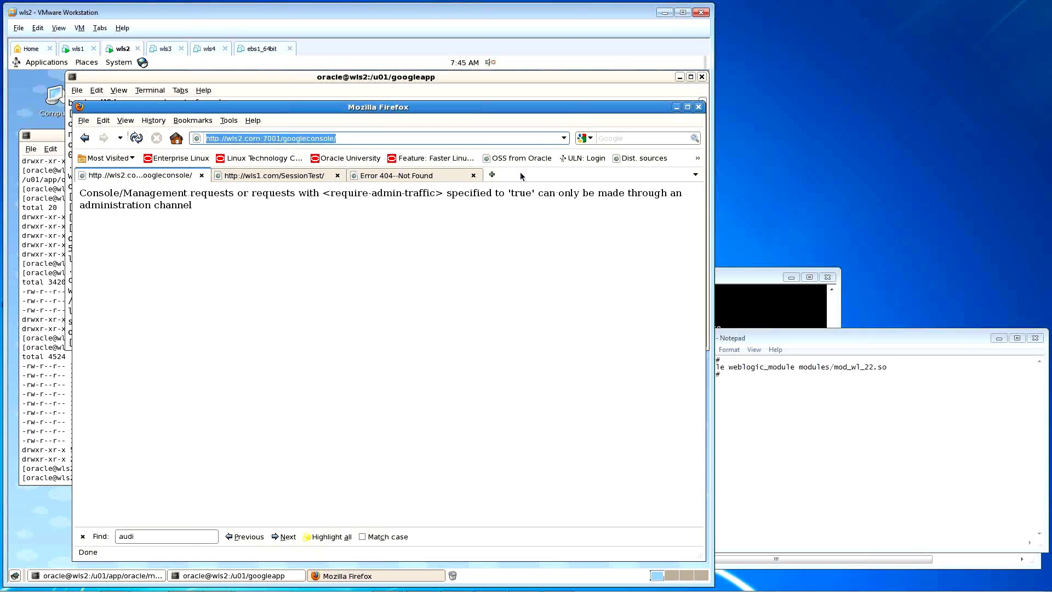
click(492, 174)
key(ctrl+v)
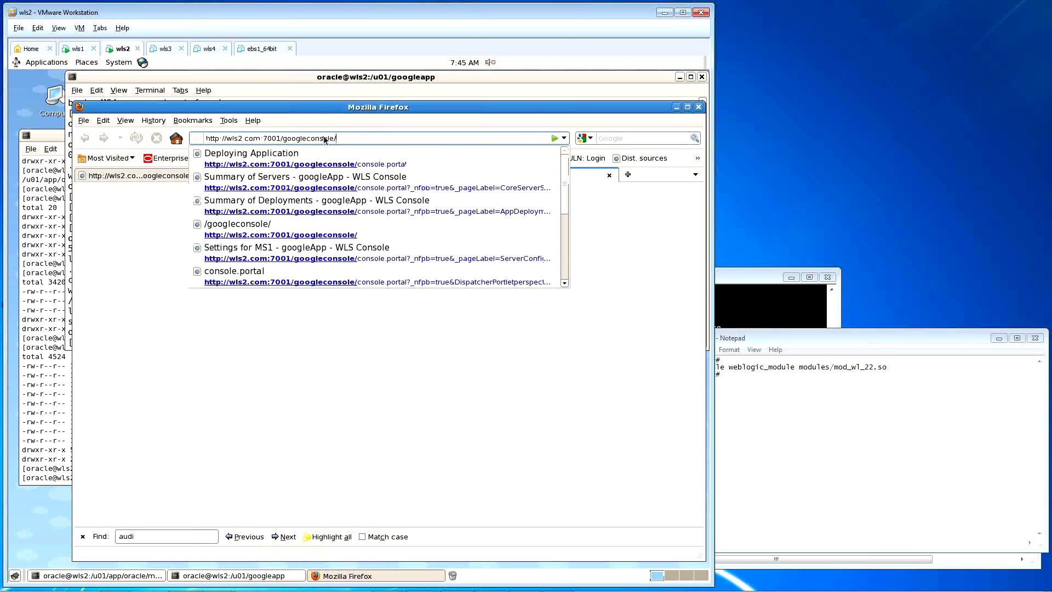
key(Return)
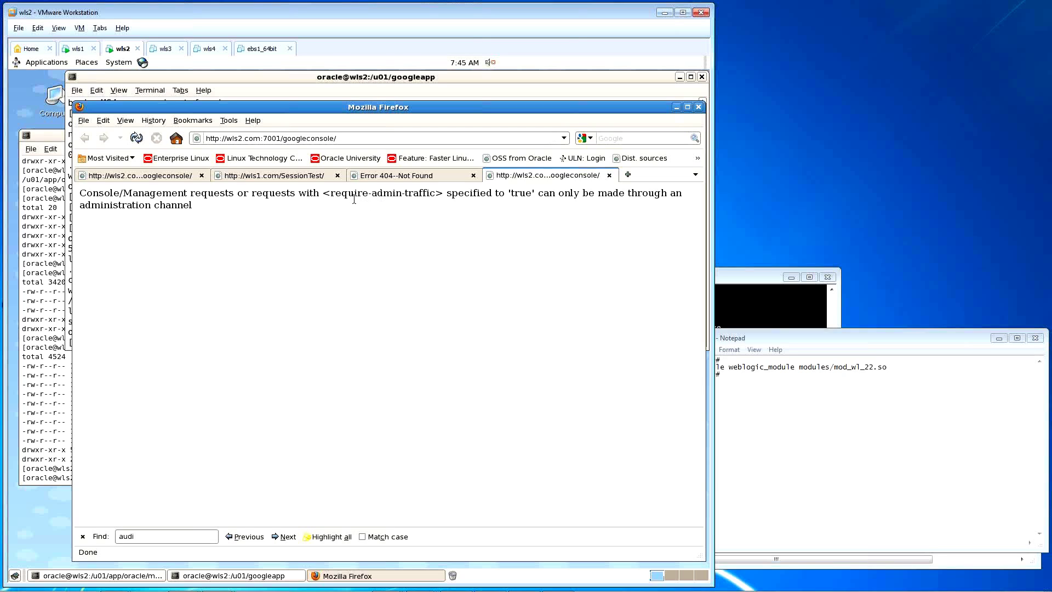
click(130, 80)
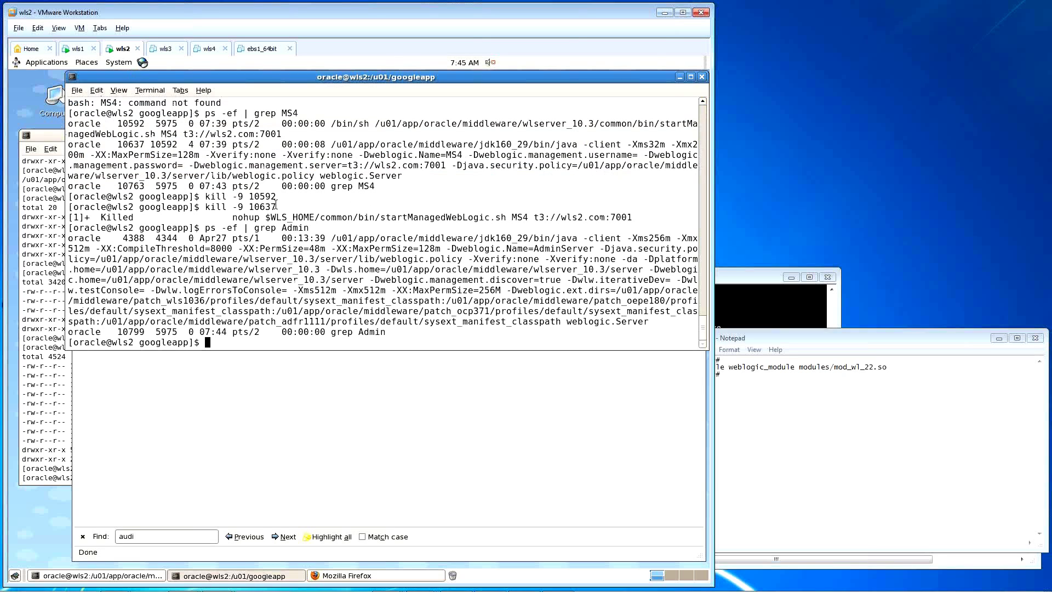
Kill the AdminServer with kill -9 4388 and restart it with startadmin.
double_click(136, 238)
text(kill -9 4388)
key(Return)
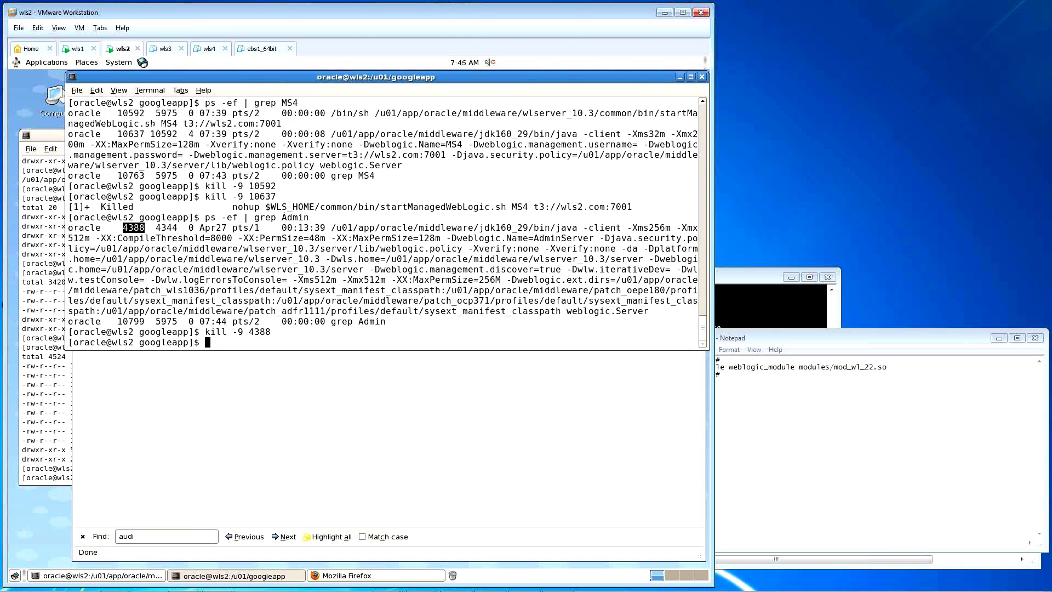
text(startadmin)
key(Return)
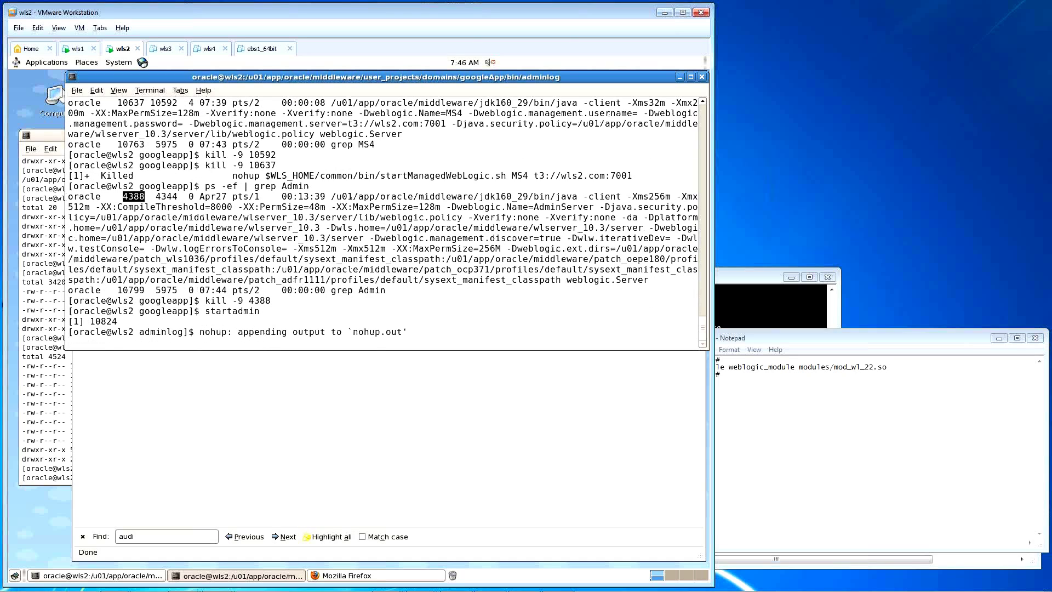
key(Return)
Follow the AdminServer log with tail -f nohup.out.
double_click(386, 323)
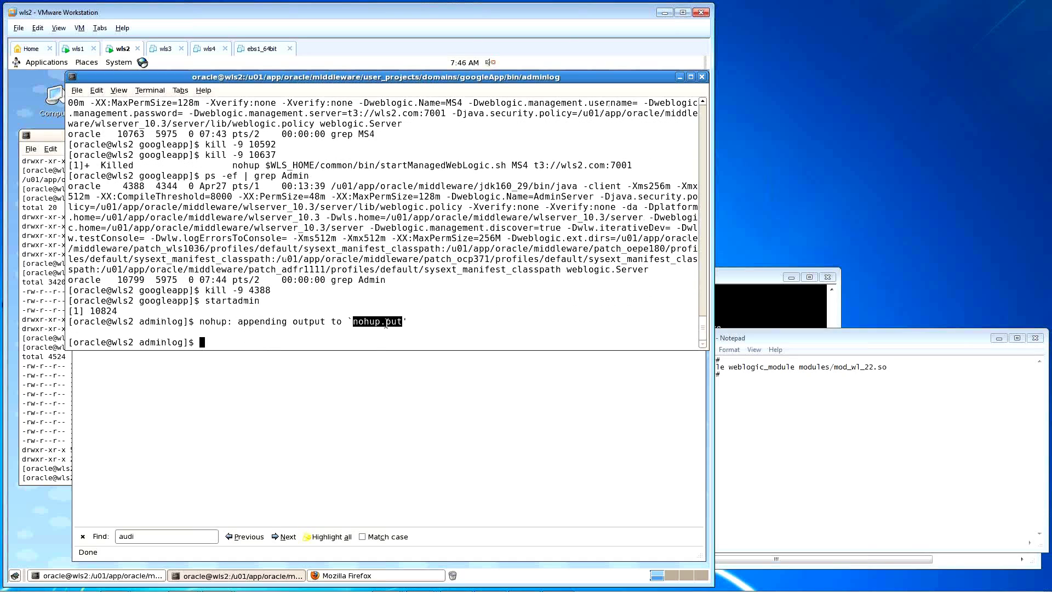
text(tail -f)
middle_click(608, 103)
key(Return)
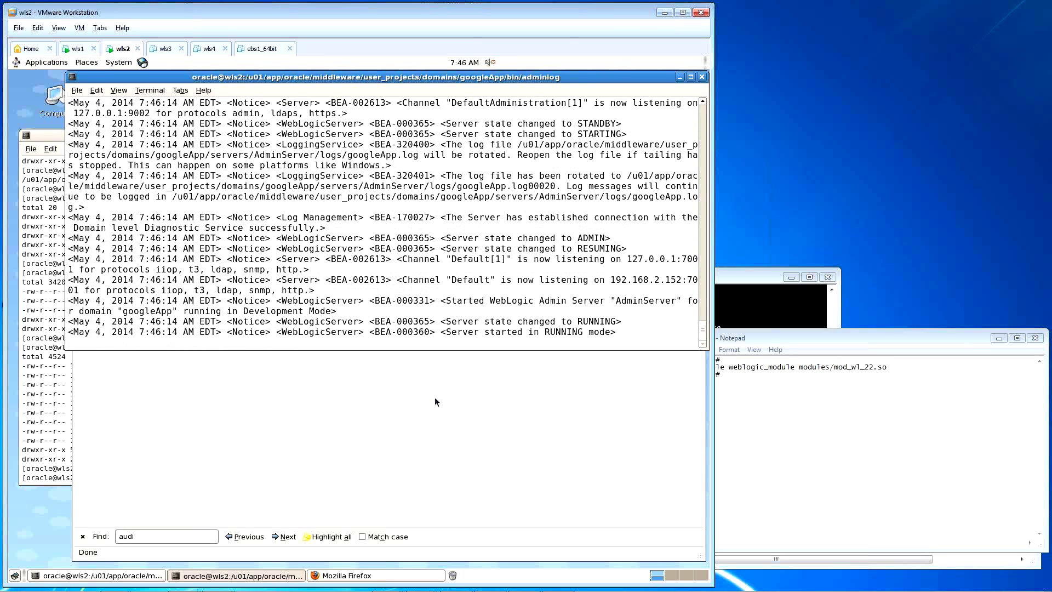
Reload the console page in Firefox and switch to the first console tab.
click(435, 397)
click(136, 138)
key(ctrl+1)
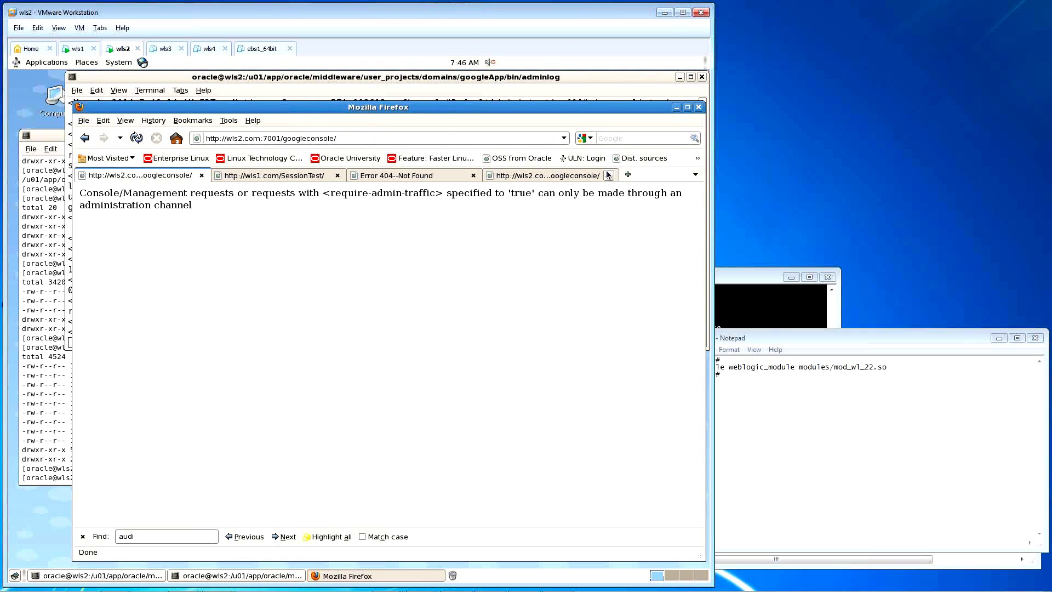
Close the first googleconsole tab, read the admin-channel error on the remaining tab, then return to the terminal.
click(201, 175)
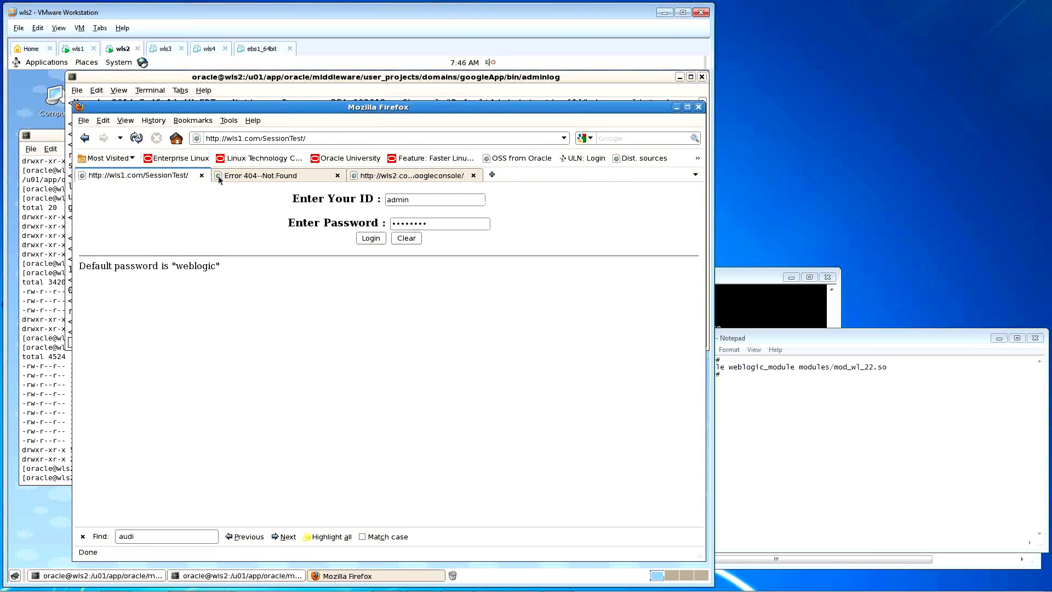
click(411, 175)
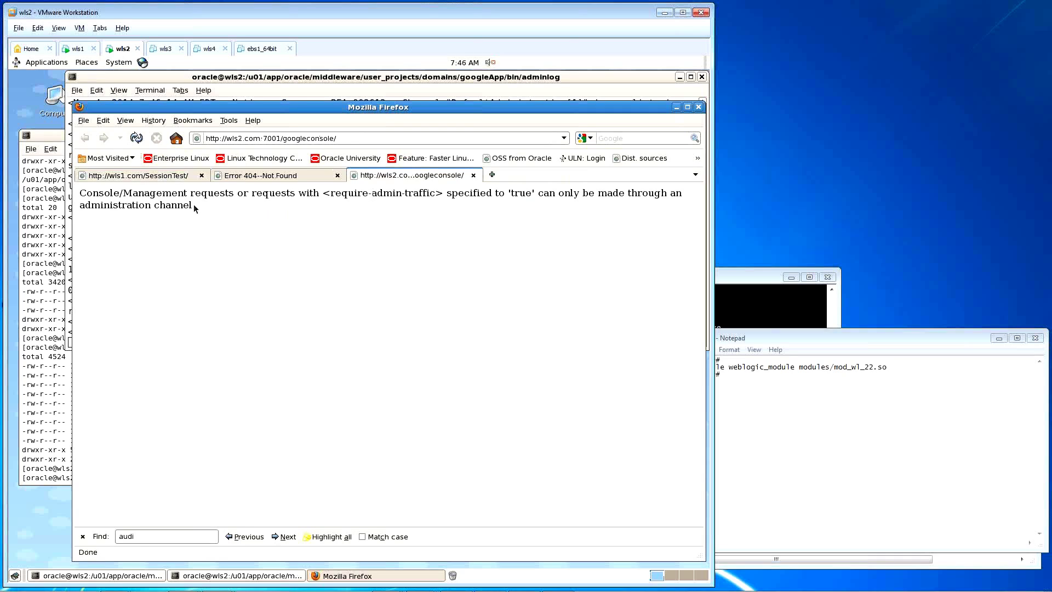
drag(198, 208, 81, 193)
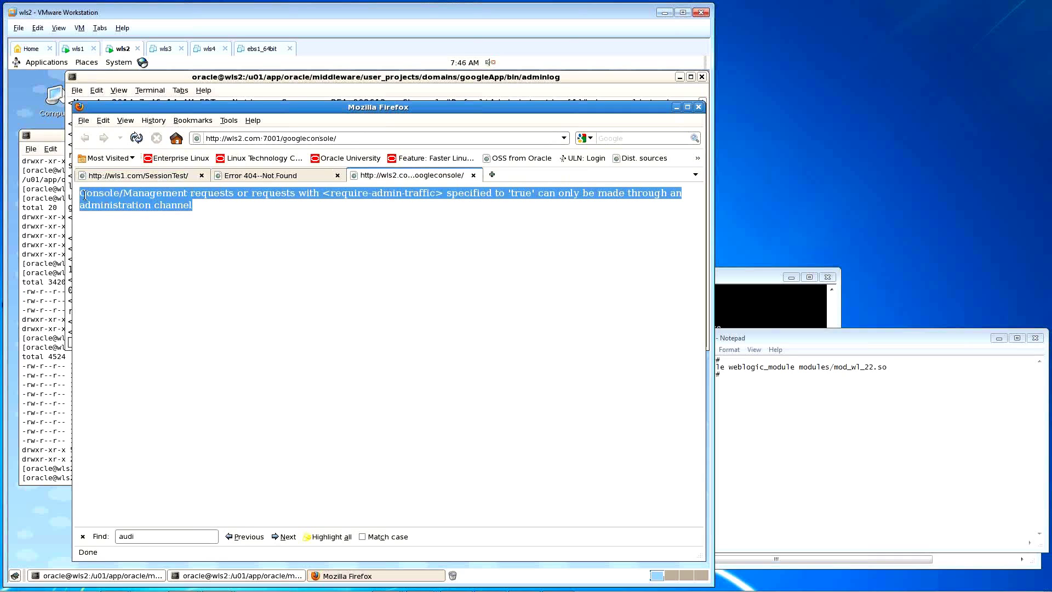
click(266, 206)
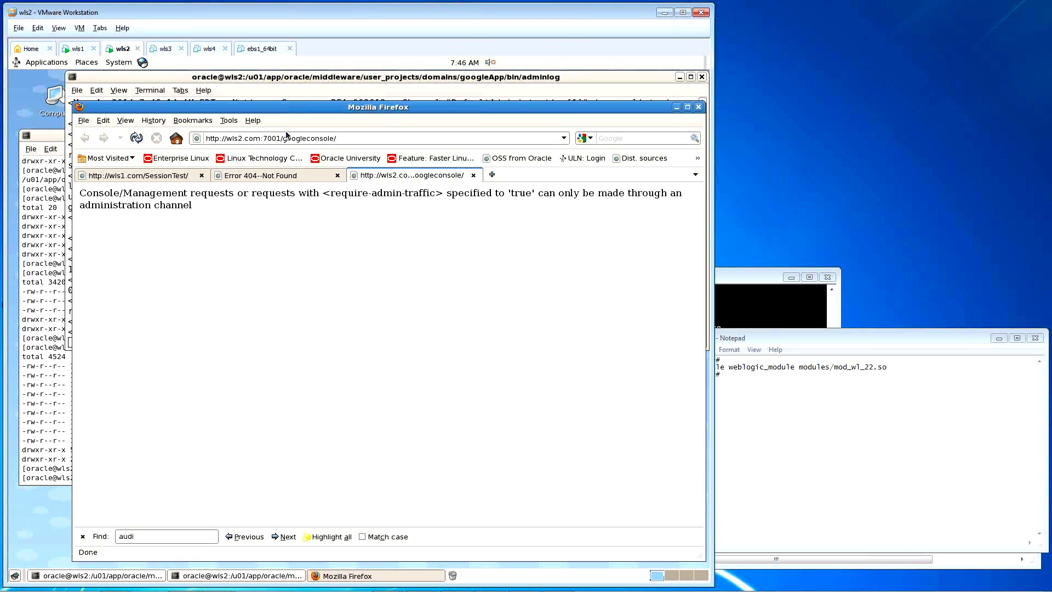
click(279, 78)
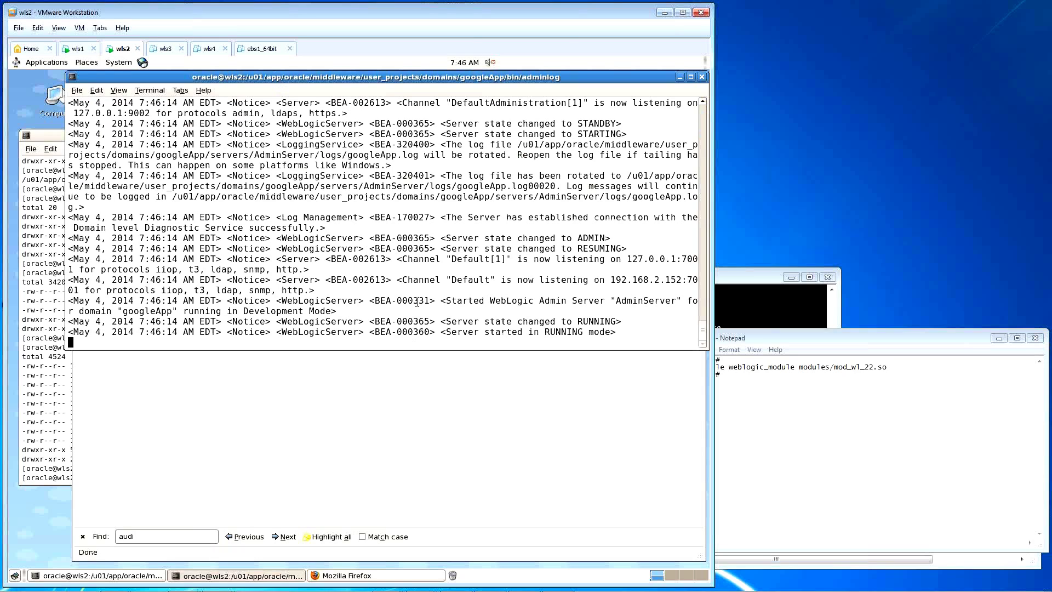
Stop the log tail and move from the current directory up two levels into the googleApp config folder.
key(ctrl+c)
key(Return)
key(Return)
key(Return)
text(pwd)
key(Return)
text(cd ../..)
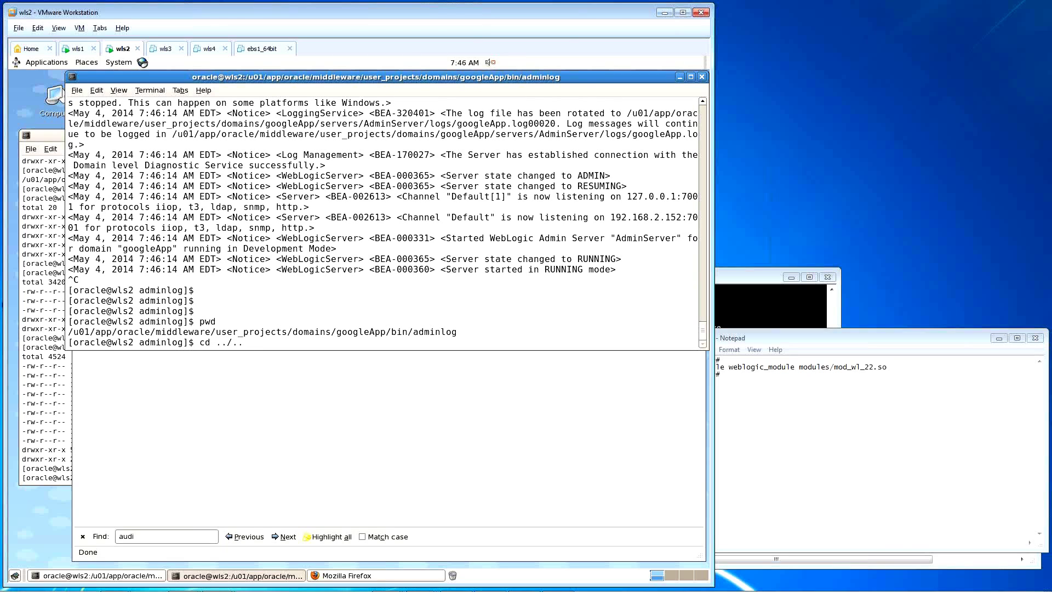
key(Return)
text(l)
key(Return)
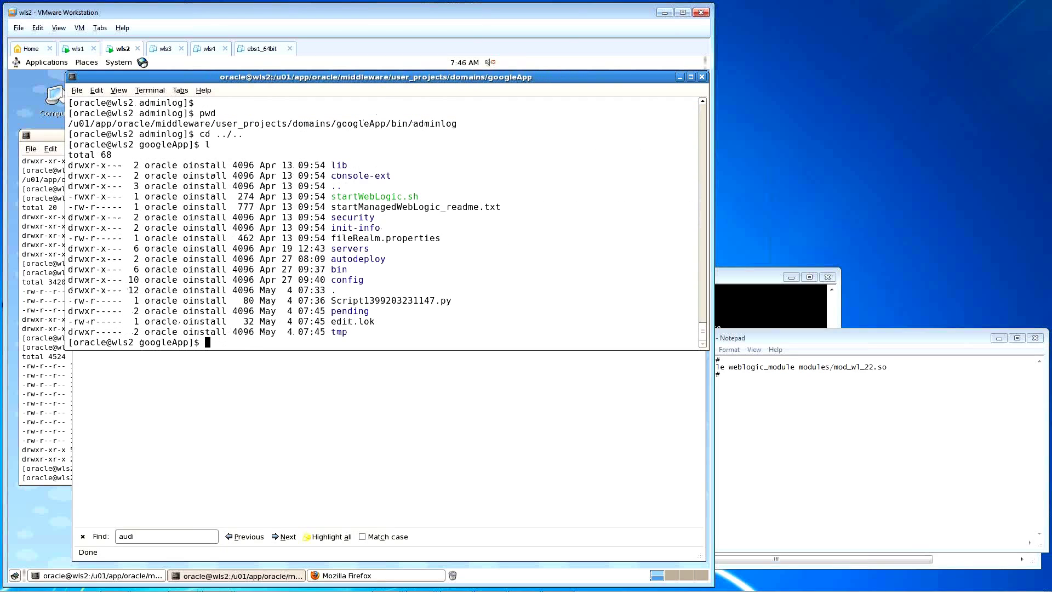
text(cd config/)
key(Return)
text(l)
key(Return)
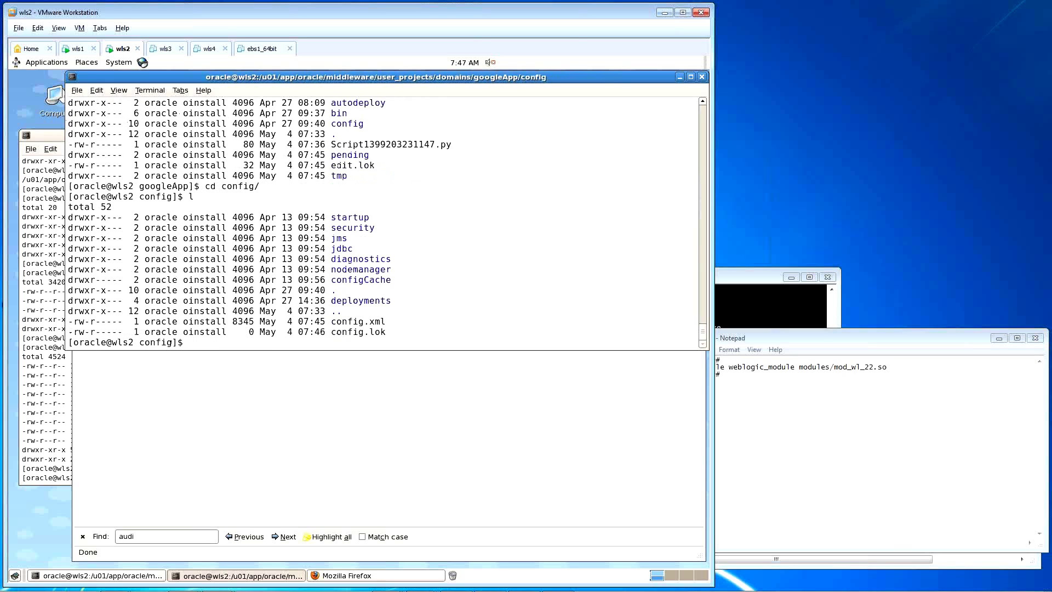
Back up config.xml as config.xml_bkp.
double_click(362, 321)
text(cp)
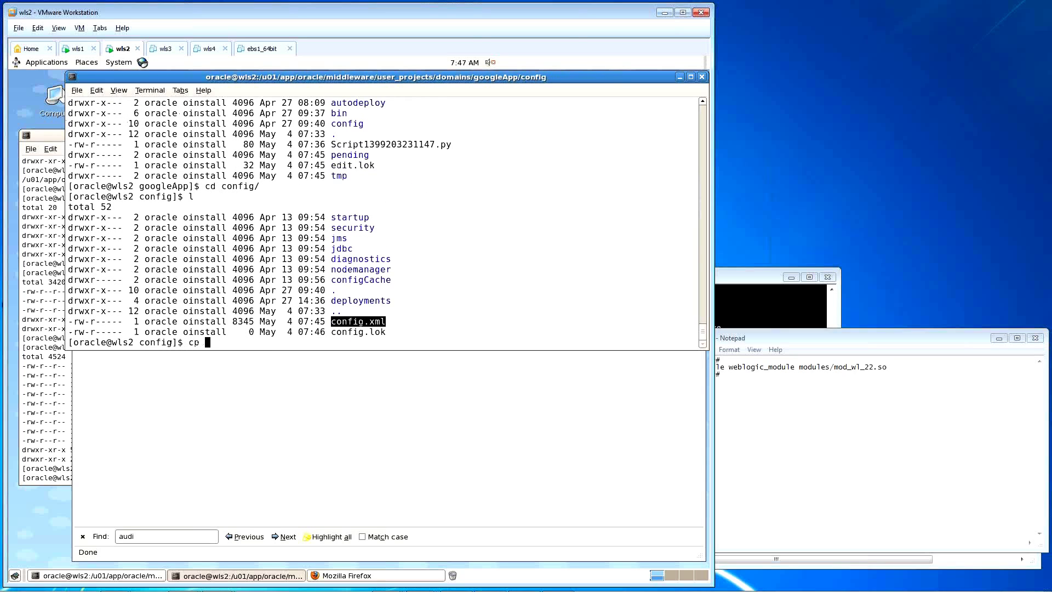
key(shift+Insert)
key(shift+Insert)
text(_bkp)
key(Return)
Create a second backup config.xml_bk, then open config.xml in vi.
text(l)
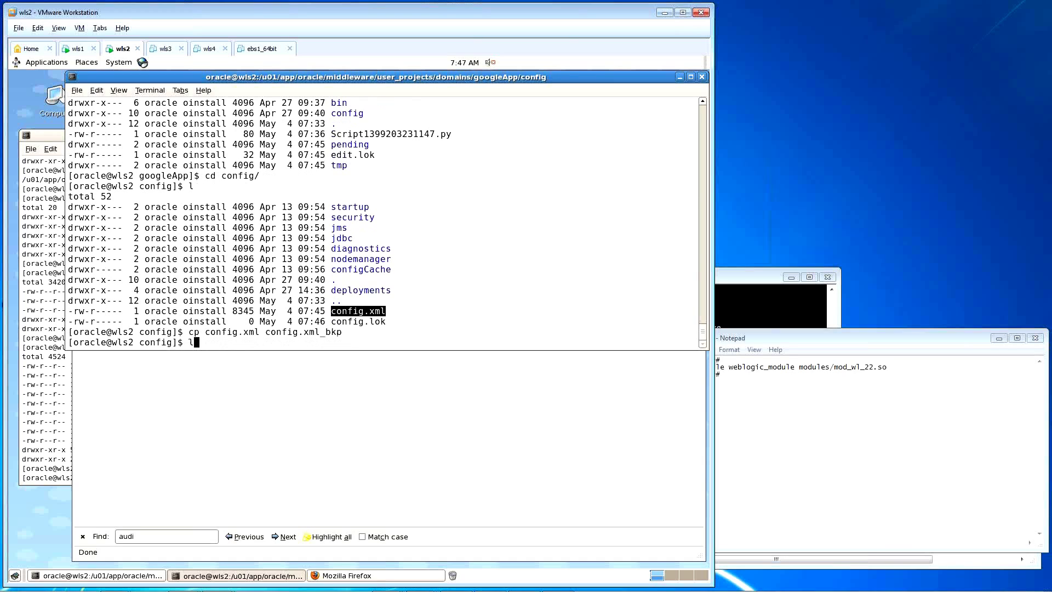
key(Up)
key(BackSpace)
key(Return)
text(vi config.xml)
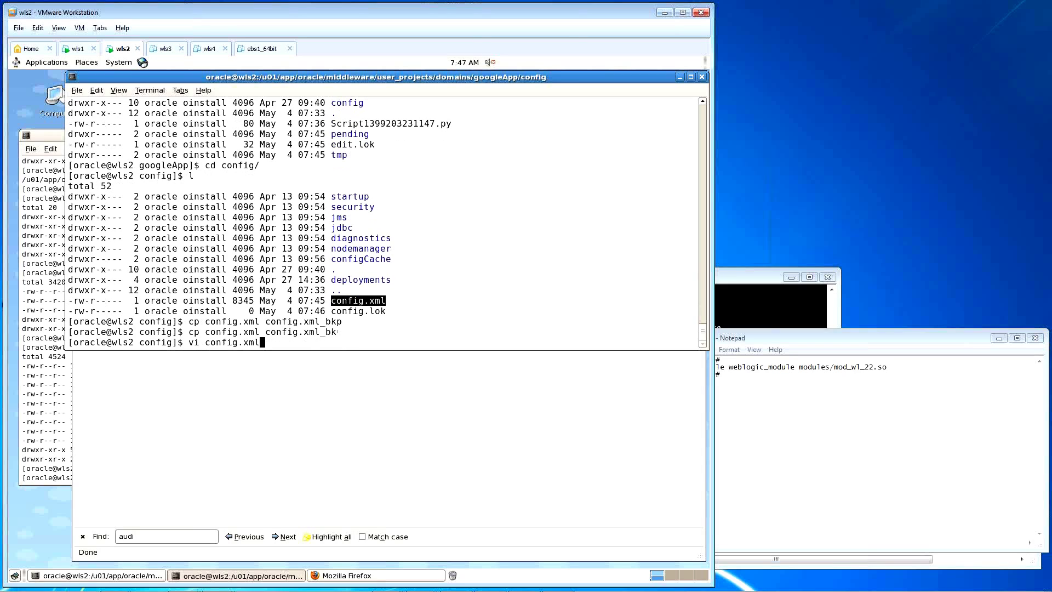
key(Return)
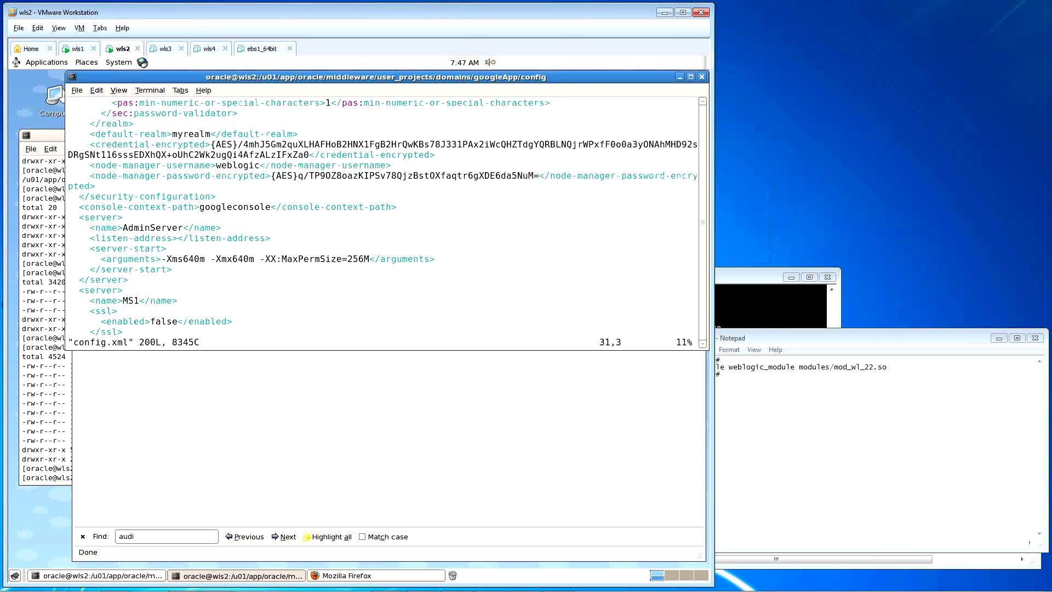
Search config.xml for 'Admin' and cycle matches to the AdminServer entry.
key(slash)
text(Admin)
key(Return)
key(n)
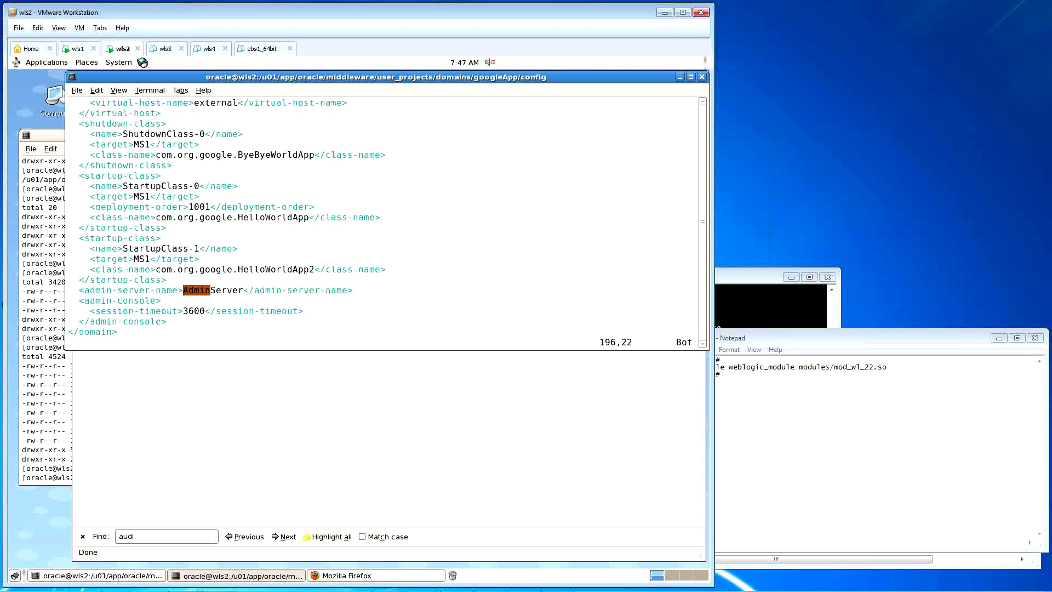
key(n)
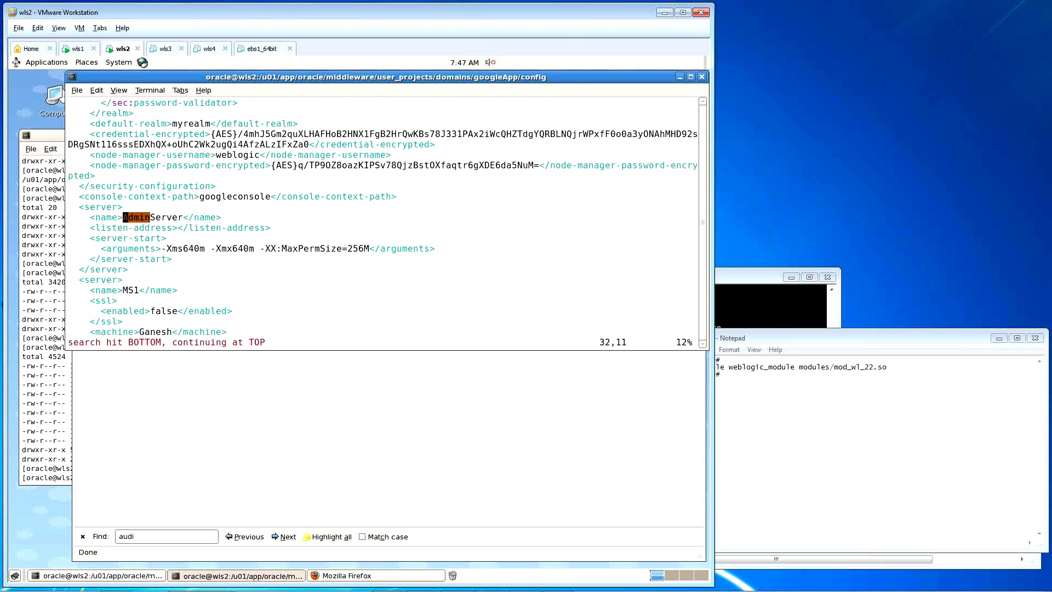
Look through the MS1 entry, then scroll up through the console path and security realm settings.
key(Down)
key(Down)
key(Down)
key(Down)
key(Down)
key(Down)
key(Down)
key(Down)
key(Down)
key(Down)
key(Down)
key(Down)
key(Down)
key(Down)
key(Down)
key(Down)
key(Down)
key(Down)
key(Down)
key(Down)
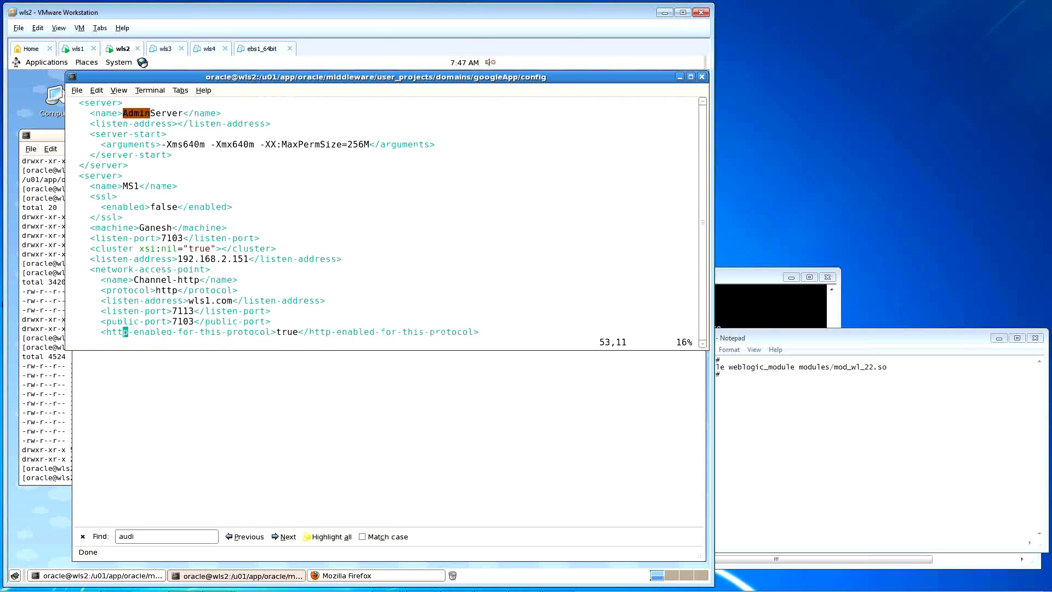
key(Down)
key(Down)
key(Down)
key(Down)
key(Down)
key(Down)
key(Down)
key(Down)
key(Down)
key(Down)
key(Down)
key(Down)
key(Down)
key(Down)
key(Down)
key(Down)
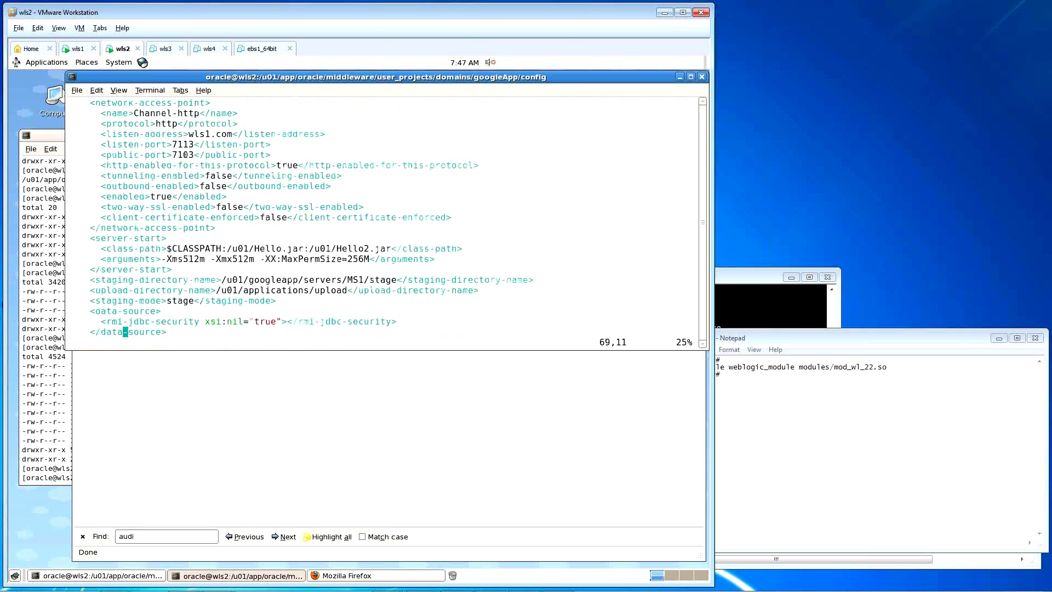
key(Down)
key(Down)
key(Down)
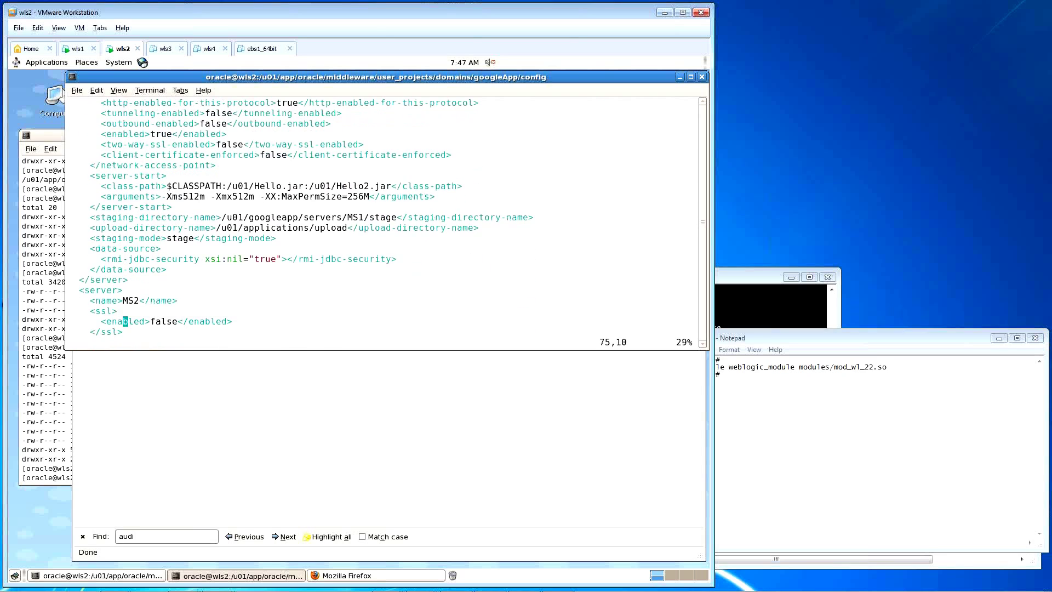
key(Up)
key(Up)
key(Up)
key(Up)
key(Up)
key(Up)
key(Up)
key(Up)
key(Up)
key(Up)
key(Up)
key(Up)
key(Up)
key(Up)
key(Up)
key(Up)
key(Up)
key(Up)
key(Up)
key(Up)
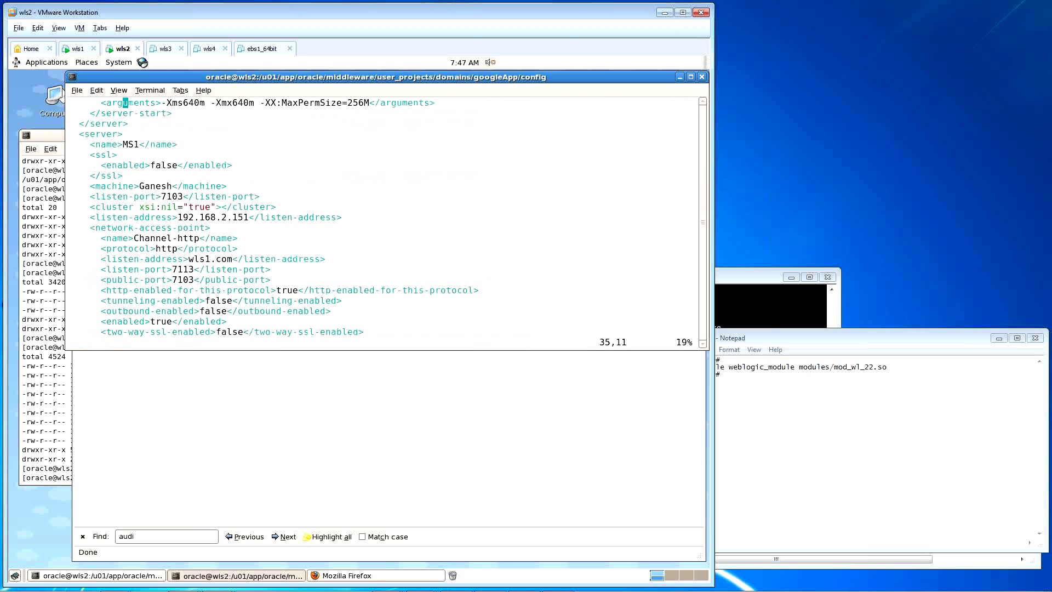
key(Down)
key(Down)
key(Down)
key(Up)
key(Up)
key(Up)
key(Up)
key(Up)
key(Up)
key(Up)
key(Up)
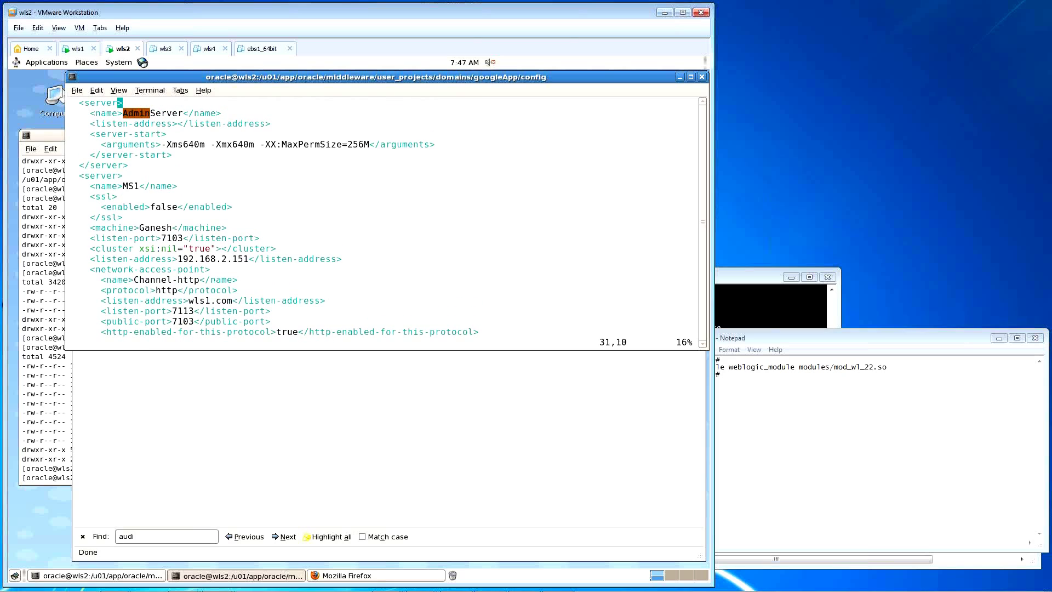
key(Up)
key(Up)
key(Up)
key(Up)
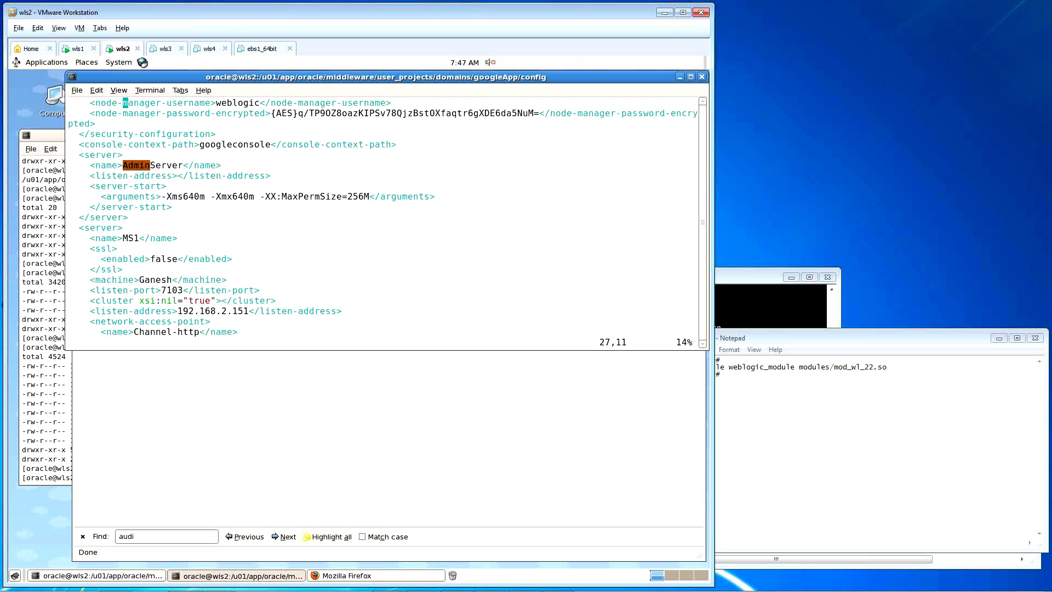
key(Up)
key(Up)
key(Up)
key(Up)
key(Up)
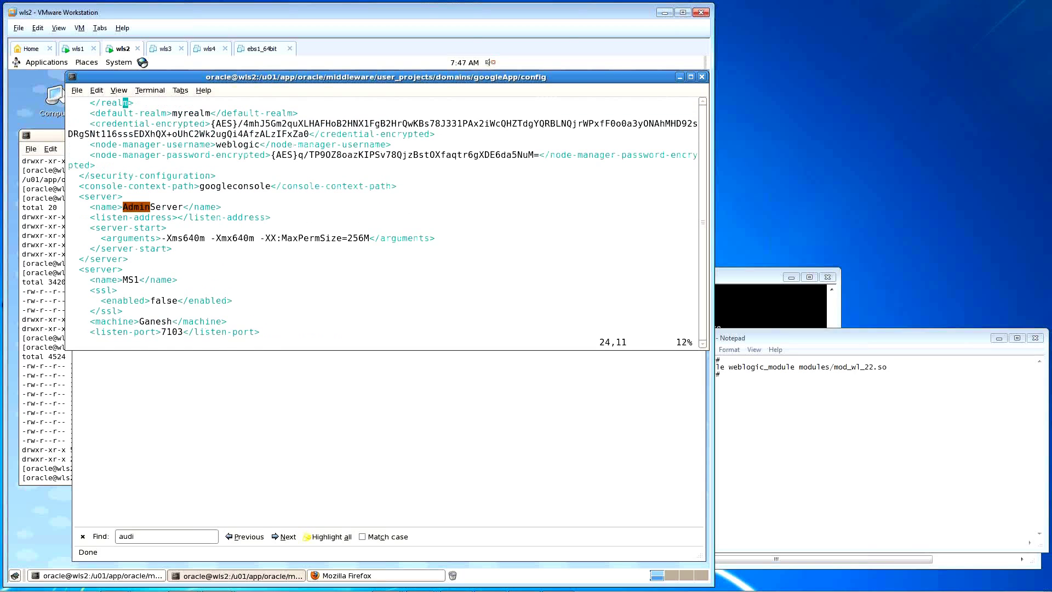
key(Up)
key(Up)
key(Up)
key(Up)
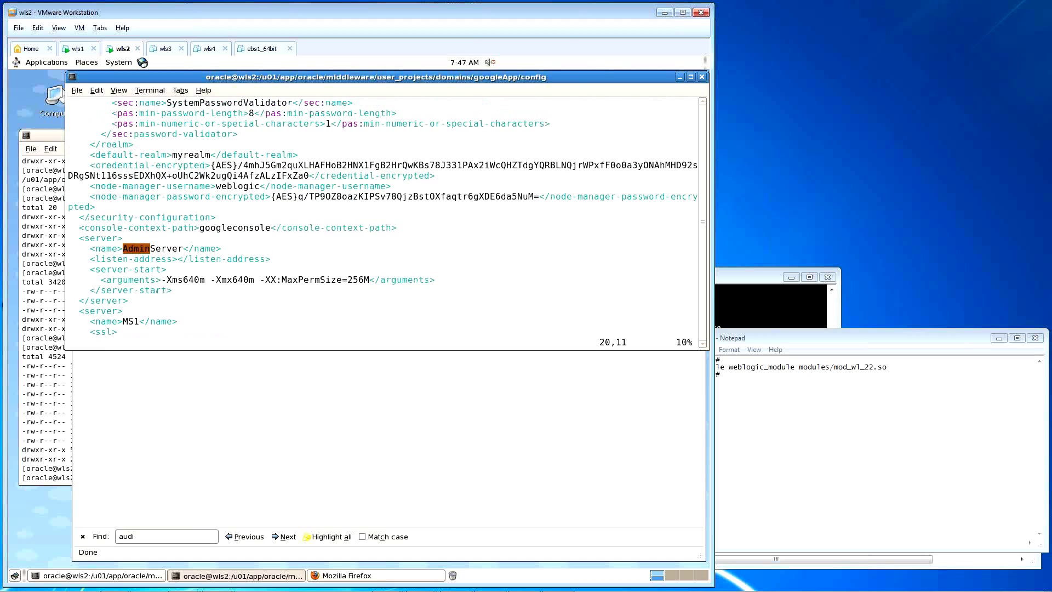
key(Up)
key(Up)
key(Up)
key(Up)
key(Up)
key(Up)
key(Up)
key(Up)
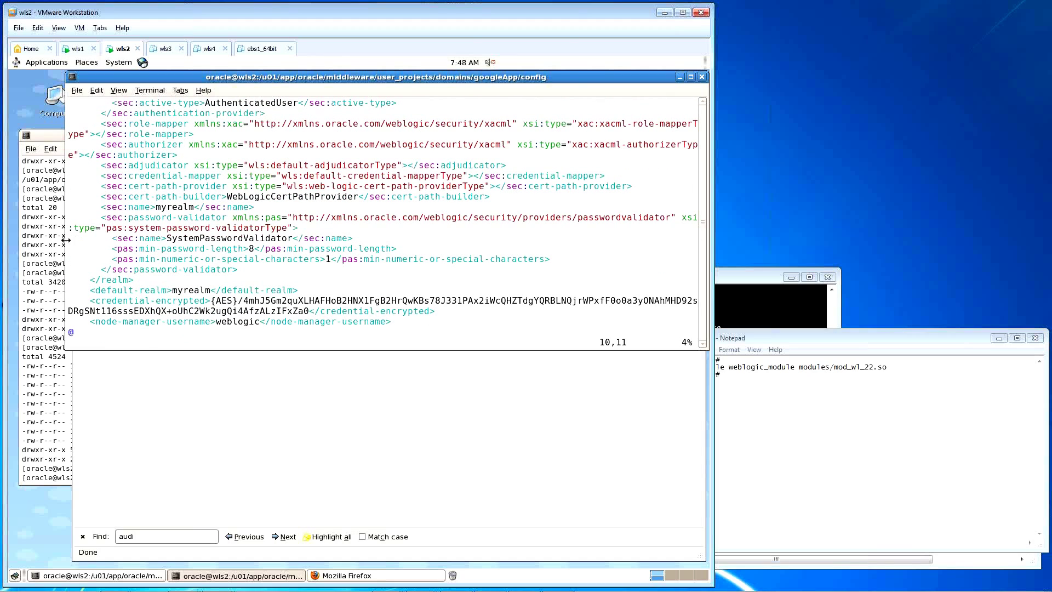
Maximize the terminal and view config.xml from the top down to the password-validator lines.
drag(66, 240, 22, 240)
key(Up)
key(Up)
key(Up)
key(Up)
key(Up)
key(Up)
key(Up)
key(Up)
key(Up)
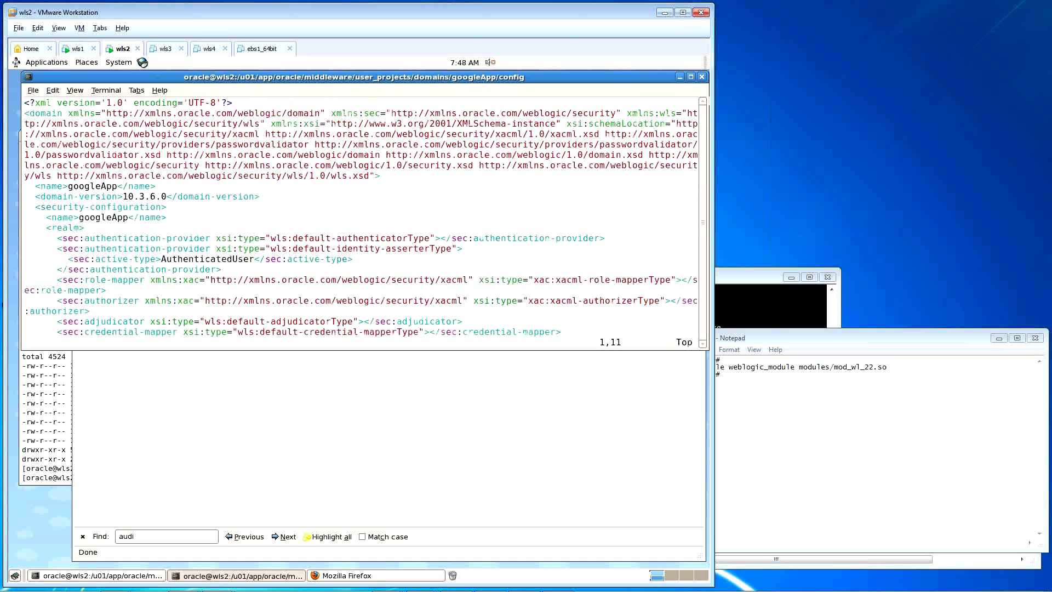
key(Down)
key(Down)
key(Down)
key(Down)
key(Down)
key(Down)
key(Down)
key(Down)
key(Down)
key(Down)
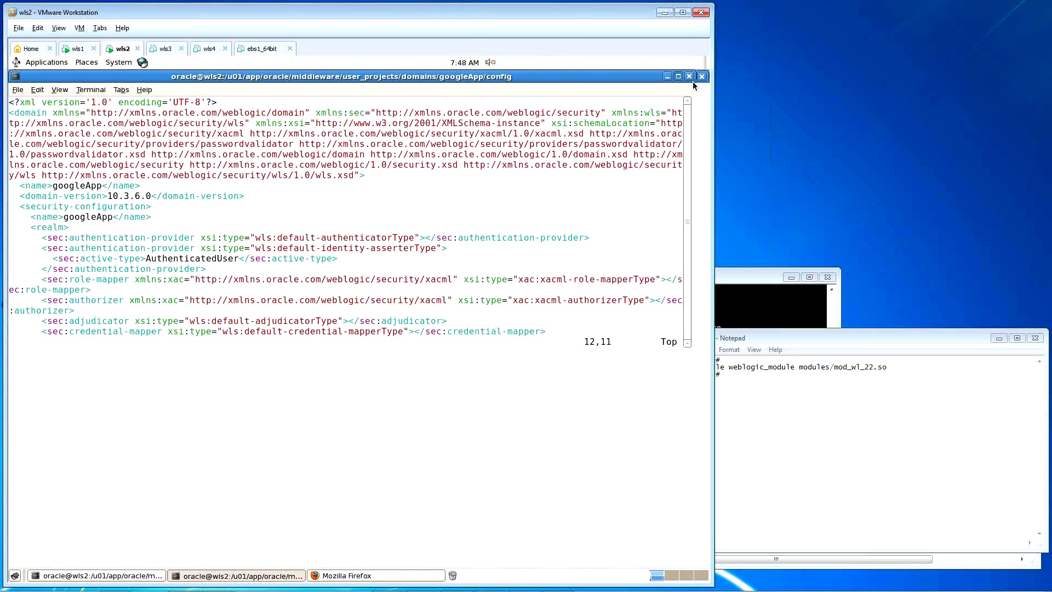
click(691, 79)
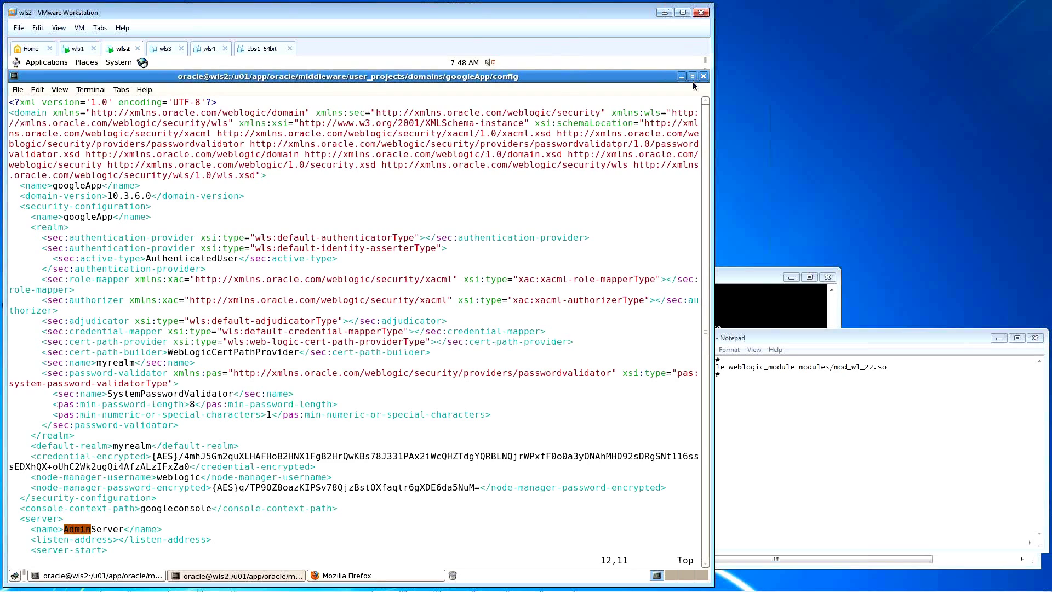
key(Down)
key(Down)
key(Down)
key(Down)
key(Down)
key(Down)
key(Down)
key(Down)
key(Down)
key(Down)
key(Down)
key(Down)
key(Down)
key(Down)
key(Down)
key(Down)
key(Down)
key(Down)
key(Down)
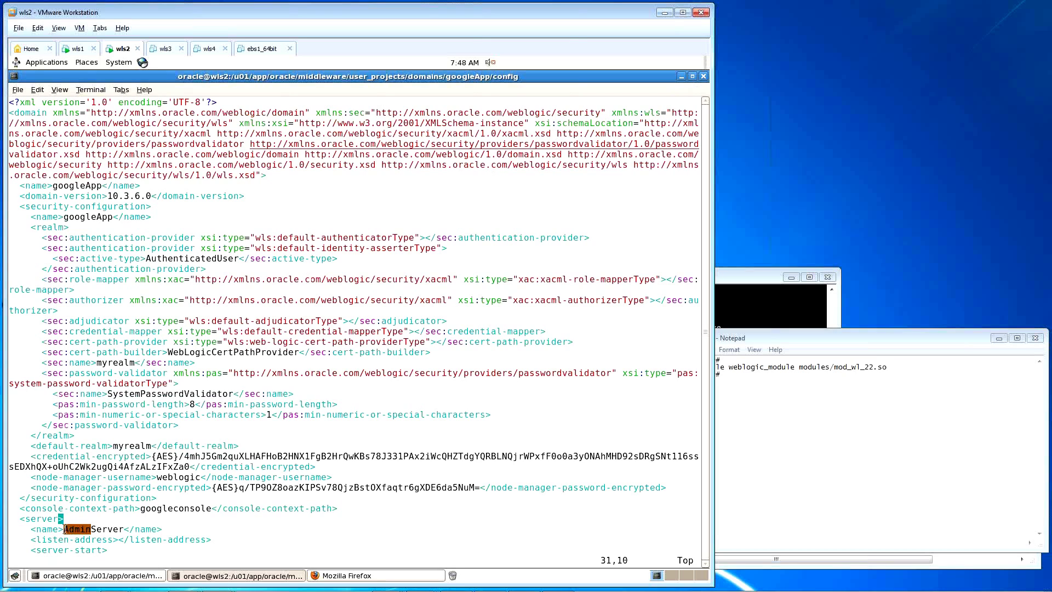
Read MS1's name, cluster, wls1.com listen address, channel and start arguments, down to MS2.
drag(64, 518, 16, 508)
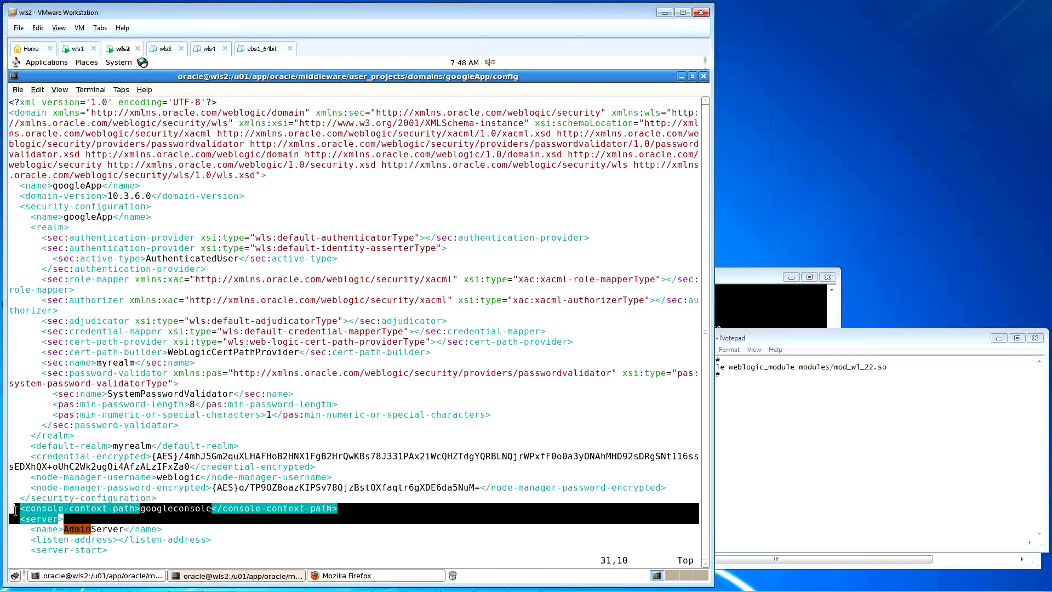
click(150, 494)
key(Down)
key(Down)
key(Down)
key(Down)
key(Down)
key(Down)
key(Down)
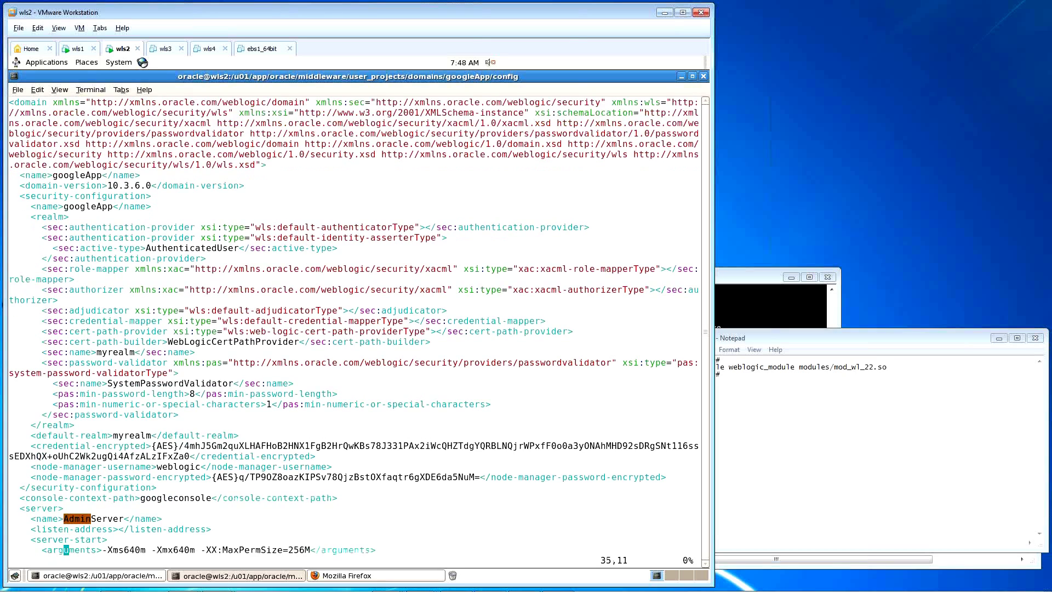
key(Down)
key(Down)
key(Down)
key(Down)
key(Down)
key(Down)
key(Down)
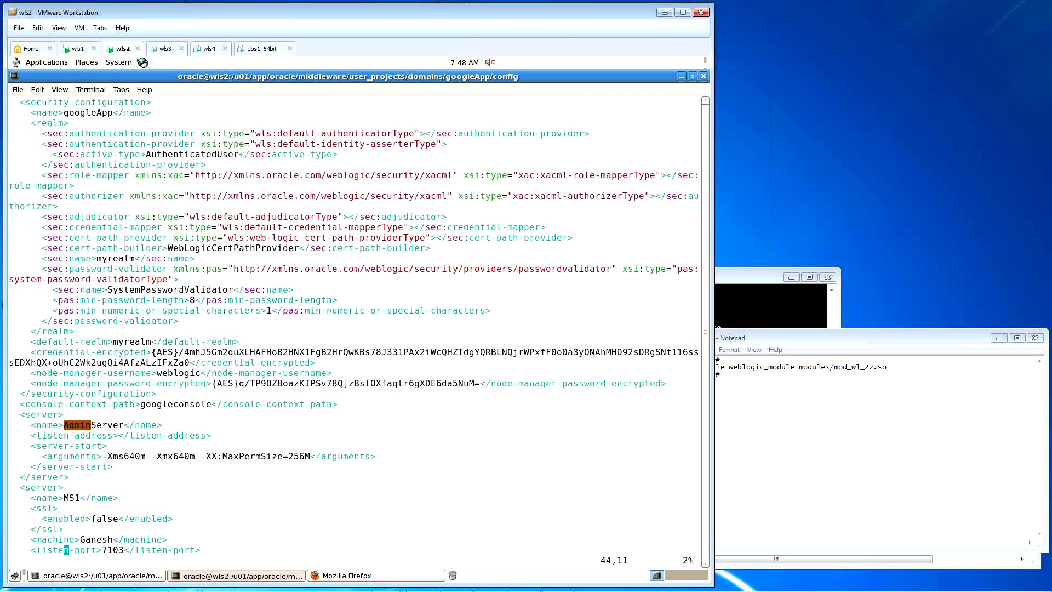
key(Down)
key(Down)
key(Down)
key(Down)
key(Down)
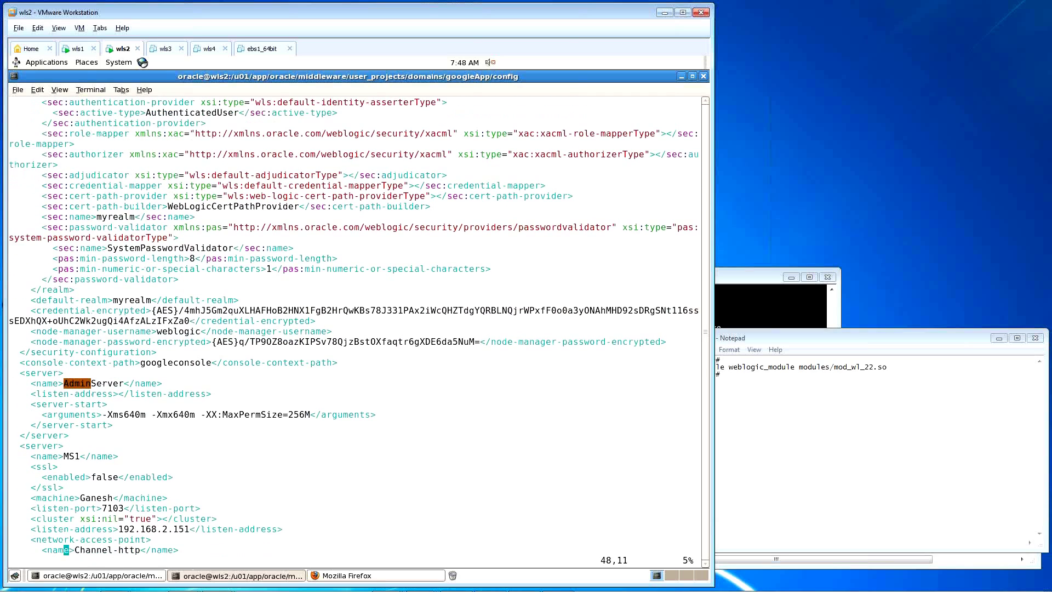
key(Down)
key(Down)
key(Down)
key(Down)
key(Down)
key(Down)
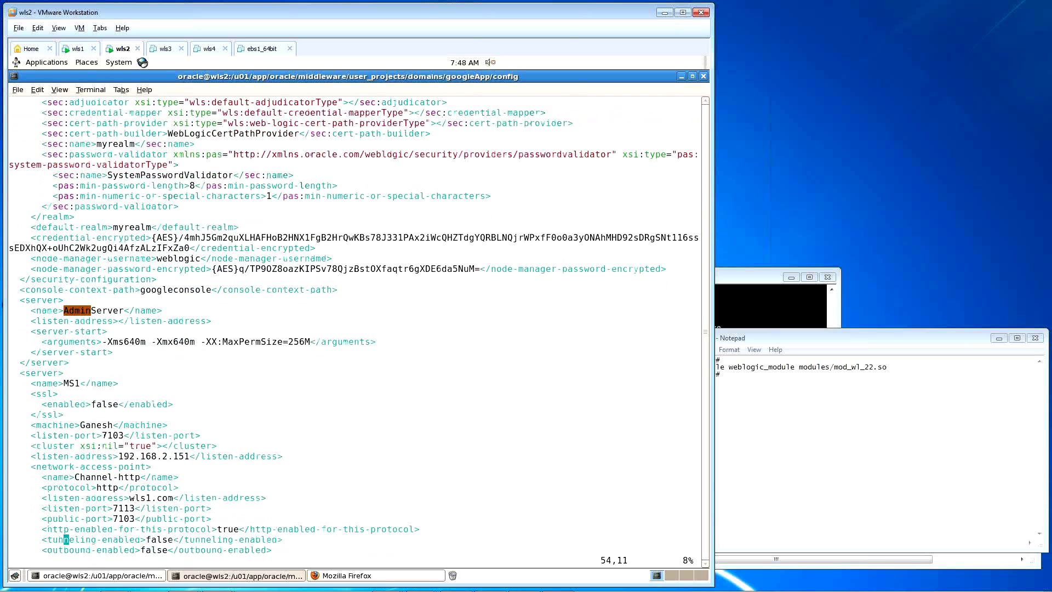
key(Down)
key(Down)
key(Down)
key(Down)
key(Down)
key(Down)
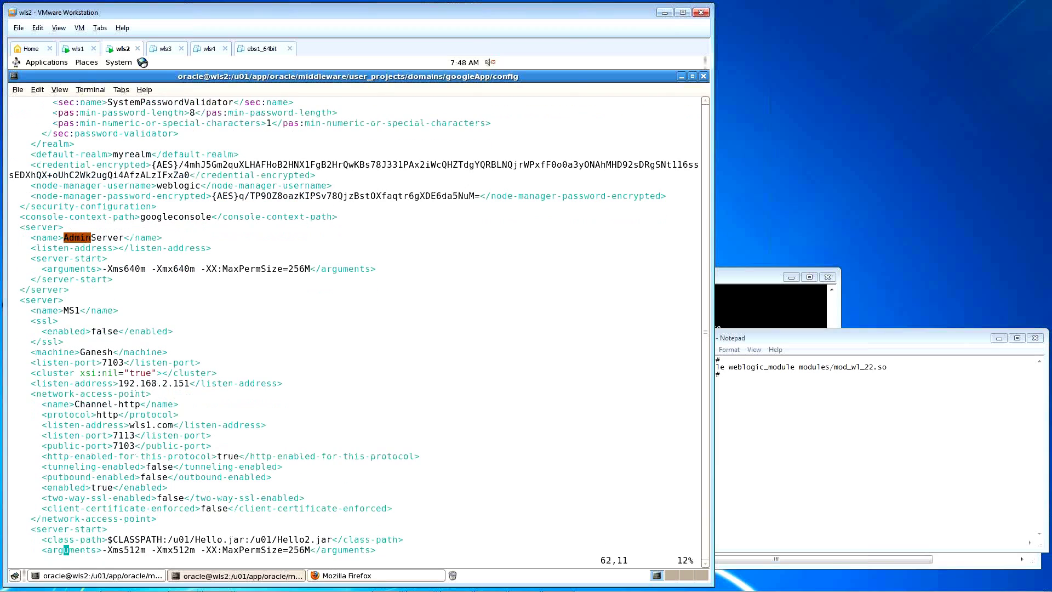
key(Down)
key(Down)
key(Down)
key(Down)
key(Down)
key(Down)
key(Down)
key(Down)
key(Down)
key(Down)
key(Down)
key(Down)
key(Down)
key(Down)
key(Down)
key(Down)
key(Down)
key(Down)
key(Down)
key(Down)
key(Down)
key(Down)
key(Down)
key(Down)
key(Down)
key(Down)
key(Down)
key(Down)
key(Down)
key(Down)
key(Down)
key(Down)
key(Down)
key(Down)
key(Down)
key(Down)
key(Down)
key(Down)
key(Down)
key(Down)
key(Down)
key(Down)
key(Down)
key(Down)
key(Down)
key(Down)
key(Down)
key(Down)
key(Down)
key(Down)
key(Down)
key(Down)
key(Down)
key(Down)
key(Down)
key(Down)
key(Down)
key(Down)
key(Down)
key(Down)
key(Down)
key(Down)
key(Down)
key(Down)
key(Down)
key(Down)
key(Down)
key(Down)
key(Down)
key(Down)
key(Down)
key(Down)
key(Down)
key(Down)
key(Down)
key(Down)
key(Down)
key(Down)
key(Down)
key(Down)
key(Down)
key(Down)
key(Down)
key(Down)
key(Down)
key(Down)
key(Down)
key(Down)
key(Down)
key(Down)
key(Down)
key(Down)
key(Down)
key(Down)
key(Down)
key(Down)
key(Down)
key(Down)
key(Down)
key(Down)
key(Down)
key(Down)
key(Down)
key(Down)
key(Down)
key(Down)
key(Down)
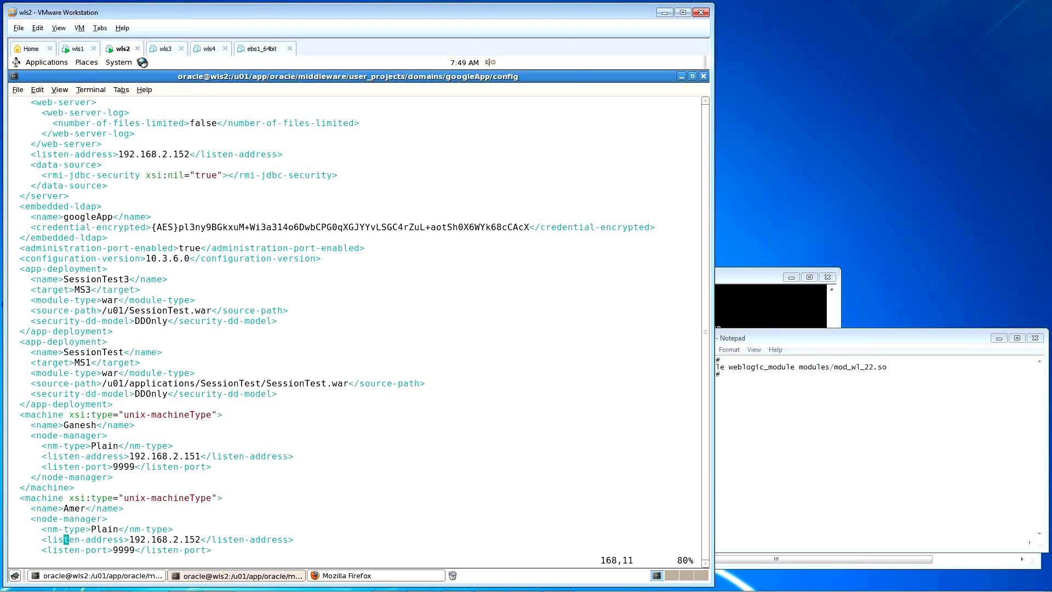
Delete the administration-port-enabled line from config.xml in vi and save with :wq.
key(Up)
key(Up)
key(Up)
key(Up)
key(Up)
key(Up)
key(Up)
key(Up)
key(Up)
key(Up)
key(Up)
key(Up)
key(Up)
key(Up)
key(Up)
key(Up)
key(Up)
key(Up)
key(Up)
key(Up)
key(Down)
key(Right)
key(Right)
key(Right)
key(Right)
key(Right)
key(Left)
key(Left)
key(Left)
key(Left)
key(Left)
key(Left)
key(Left)
key(Left)
key(Left)
key(Left)
key(d)
key(d)
text(:wq)
key(Return)
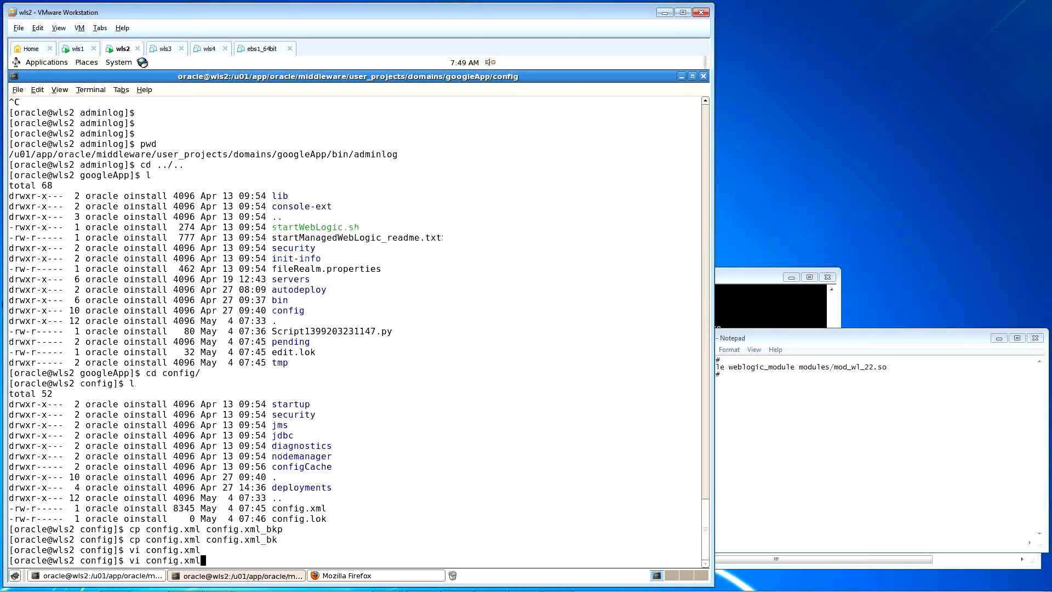
Launch the admin server in the background with startadmin.
text(l)
key(BackSpace)
text(startadmin)
key(Return)
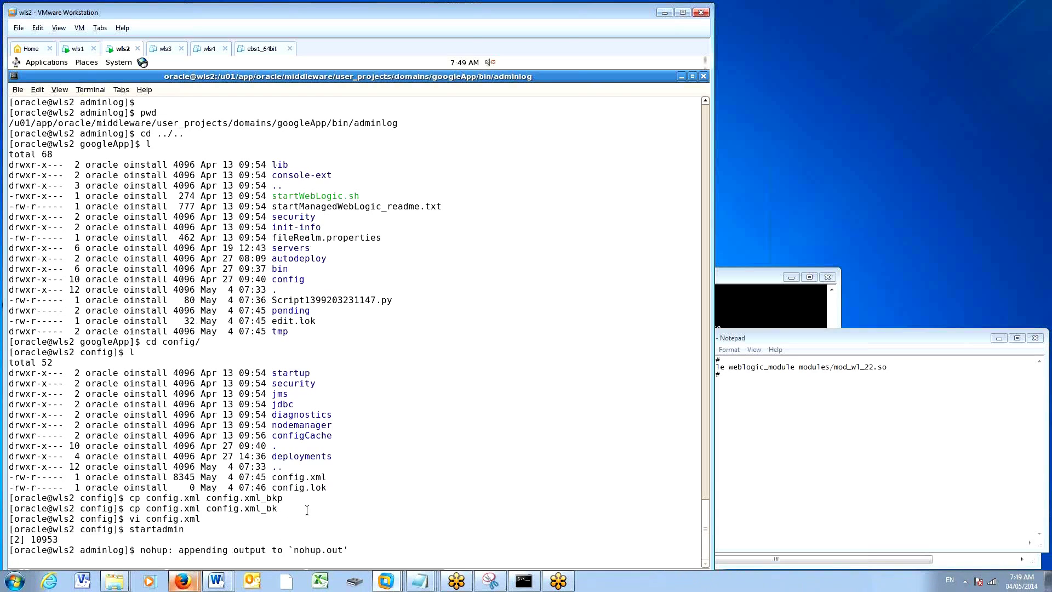
Follow the admin server's nohup.out log with tail -f.
double_click(322, 549)
key(ctrl+c)
key(Return)
text(tail -f)
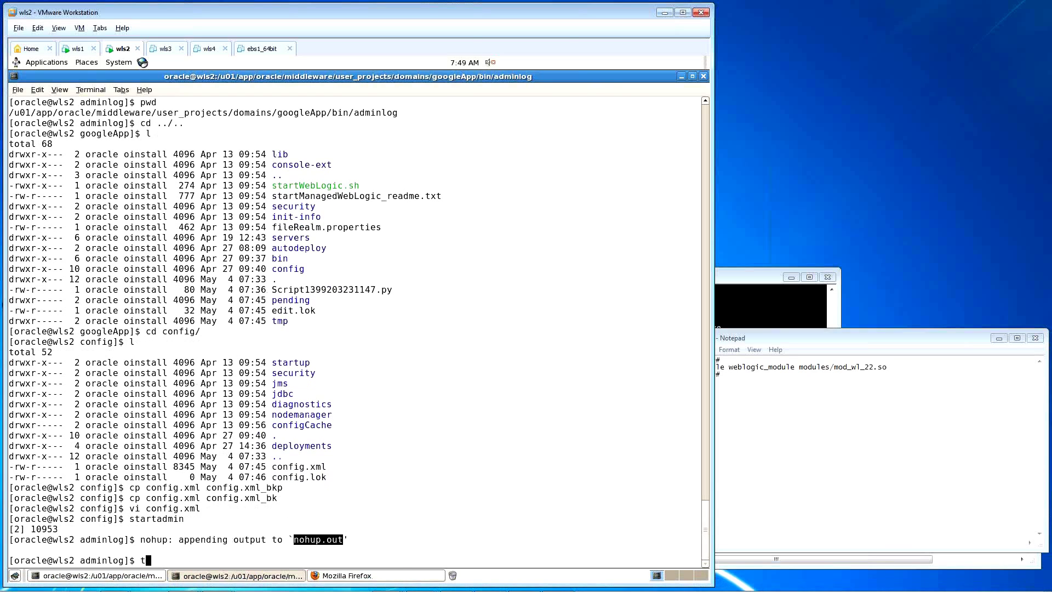
middle_click(403, 565)
key(Return)
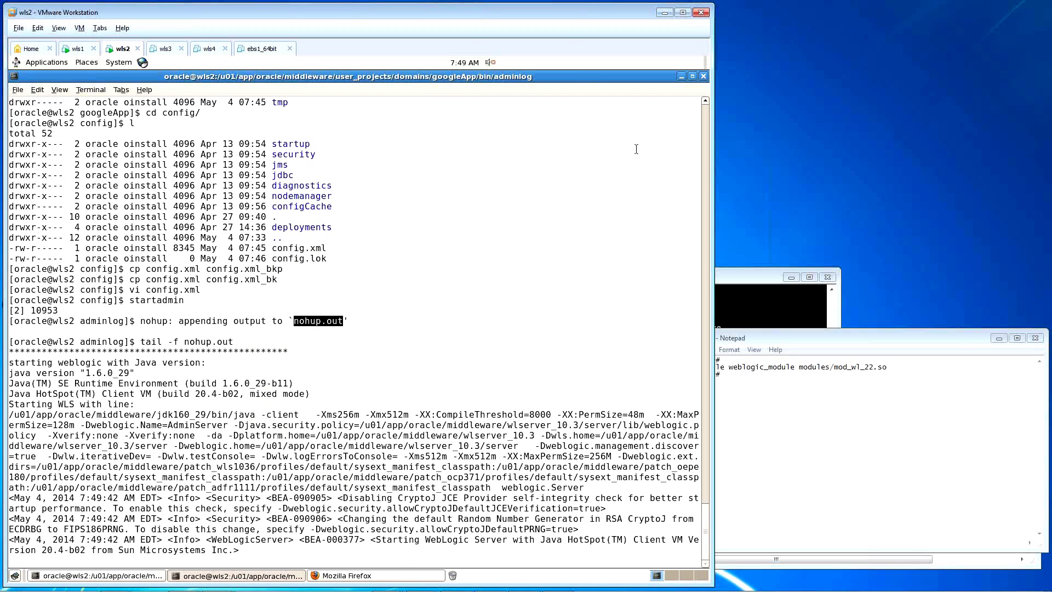
Highlight the BEA-141281 file-lock retry warning, then stop following the log.
click(692, 76)
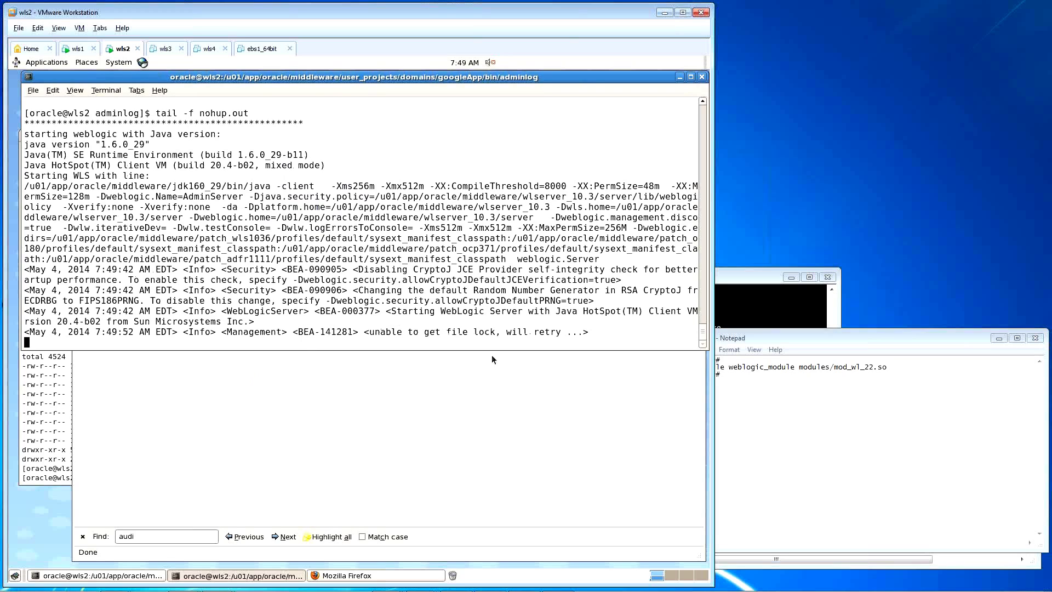
drag(471, 332, 602, 329)
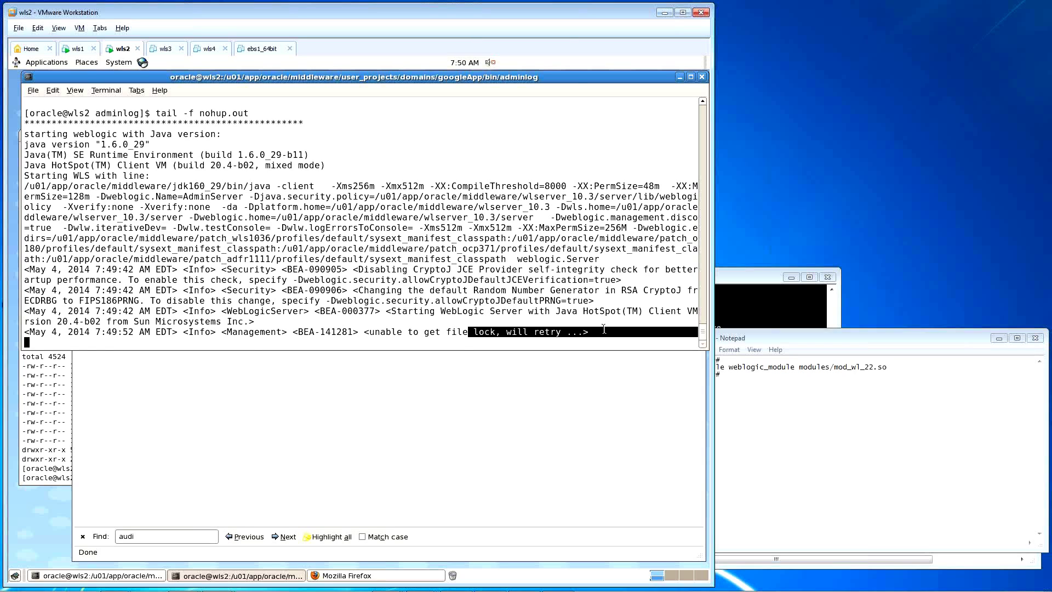
key(ctrl+c)
key(Return)
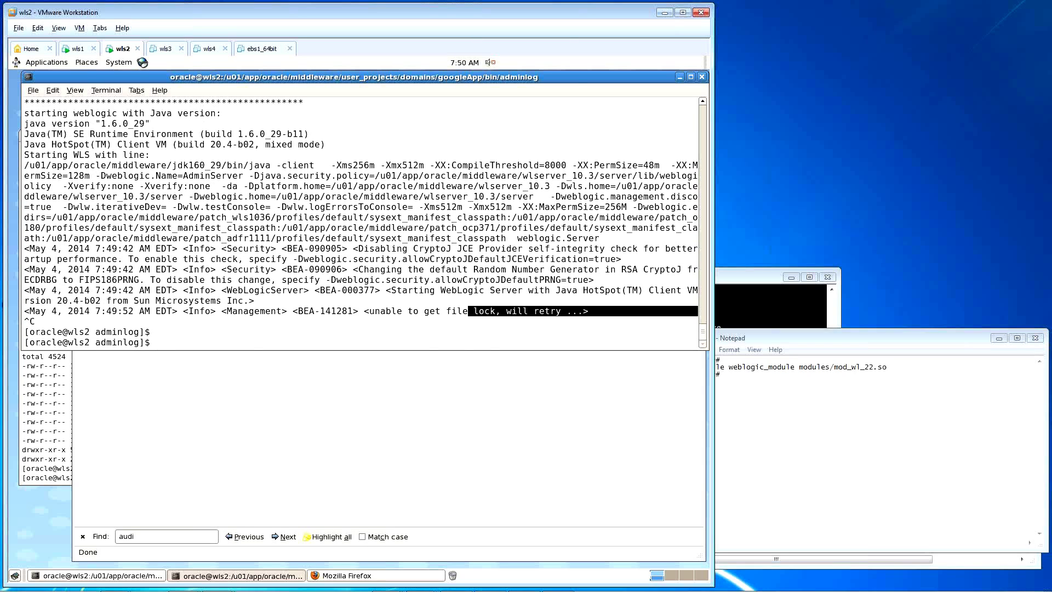
Go up two levels to the googleApp domain folder and find its tmp folder empty.
text(pwd)
key(Return)
text(cd )
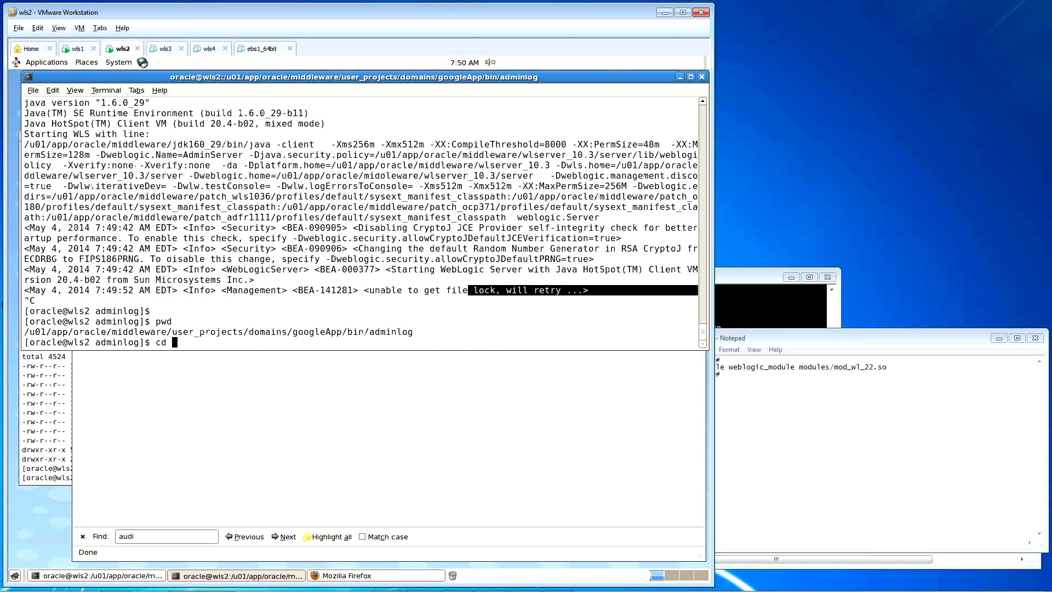
text(../../)
key(Return)
text(l)
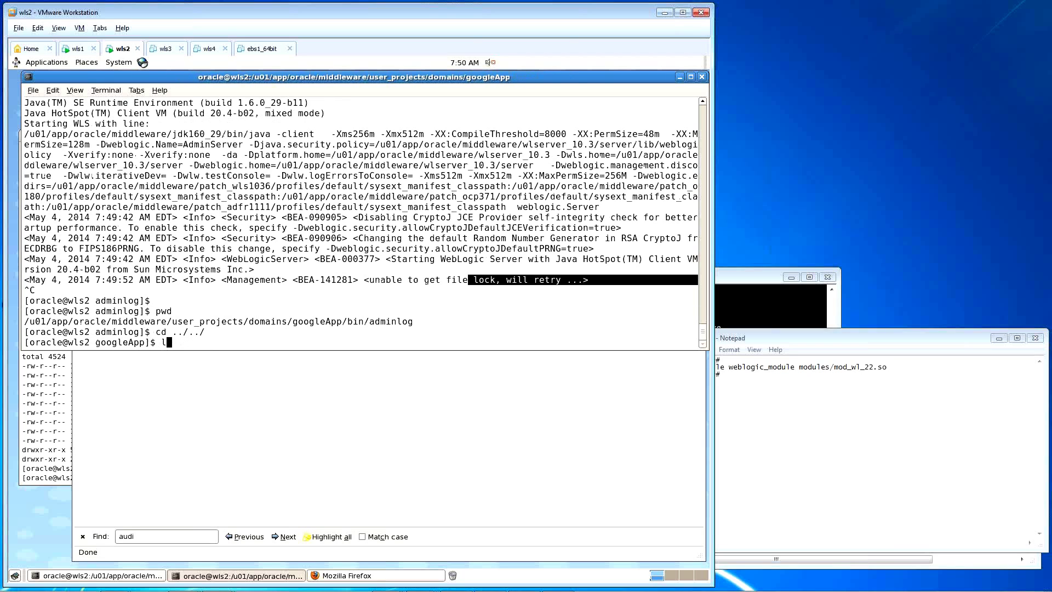
key(Return)
text(cd tmp)
key(Return)
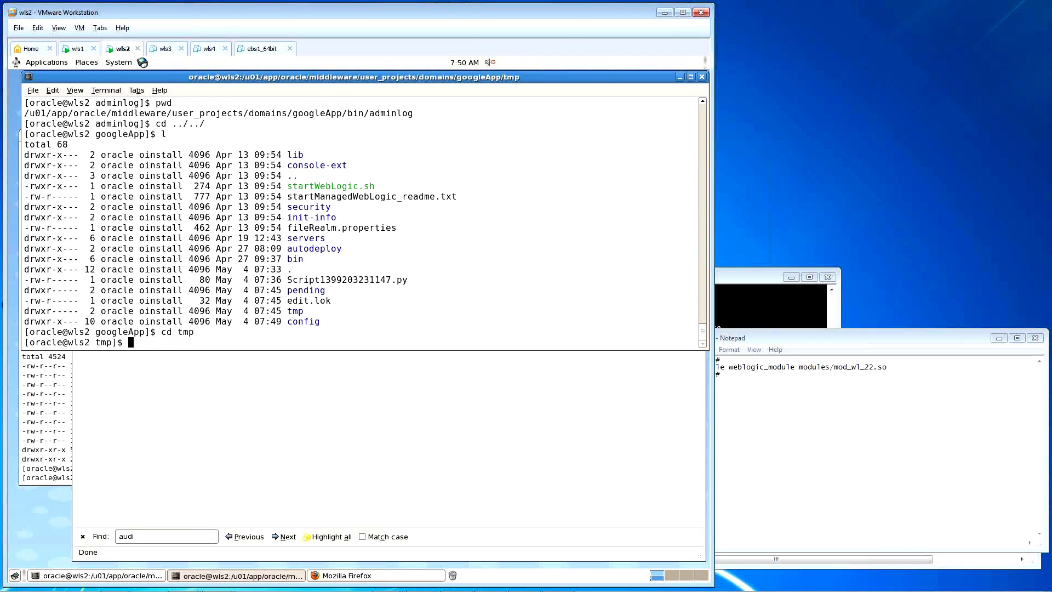
text(l)
key(Return)
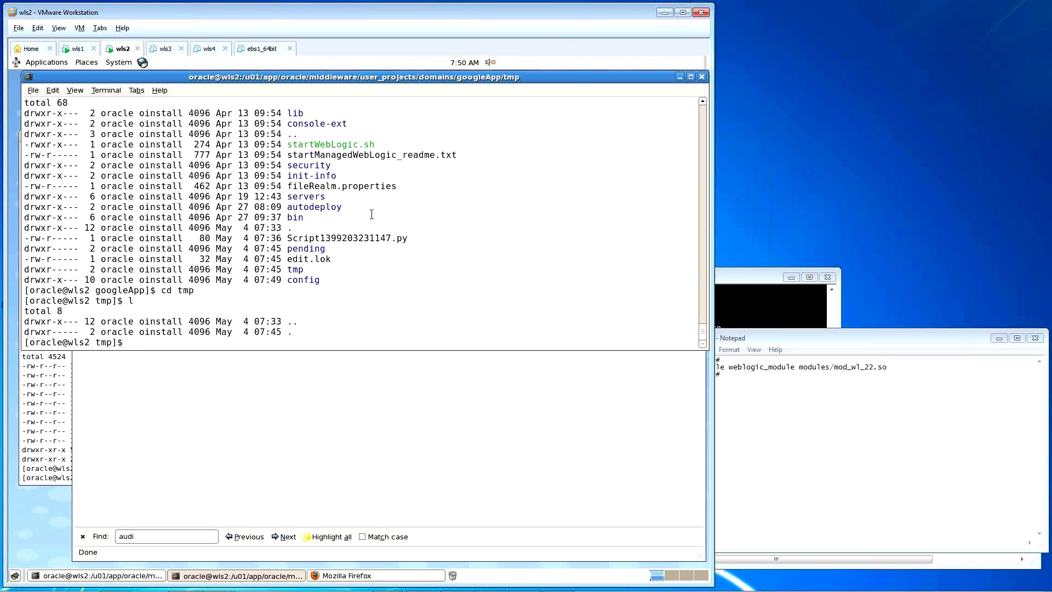
Return from tmp to the googleApp folder and change into its servers directory.
text(pwd)
key(Return)
text(cd ..)
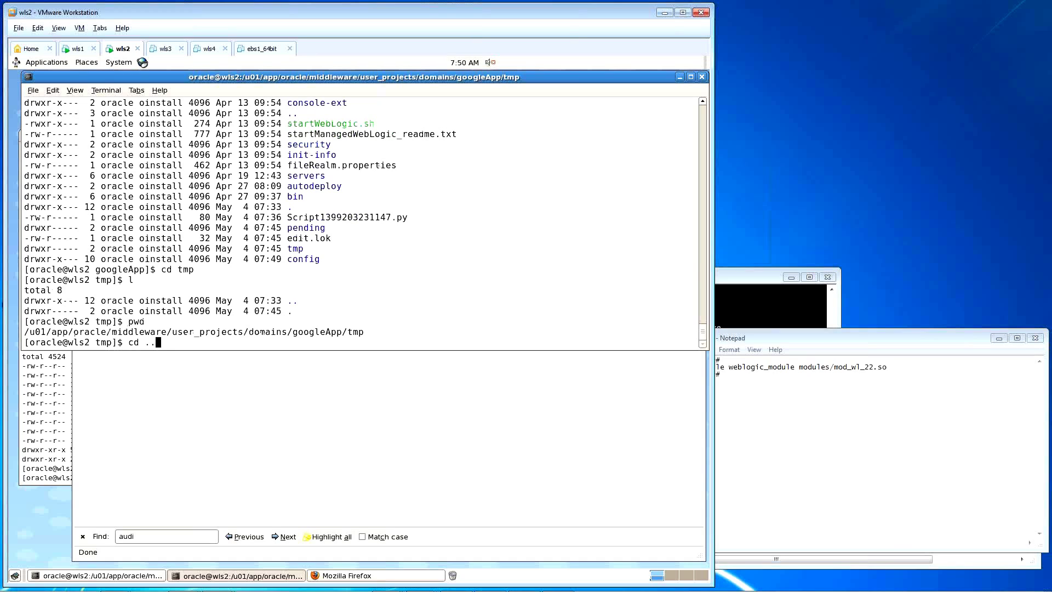
key(Return)
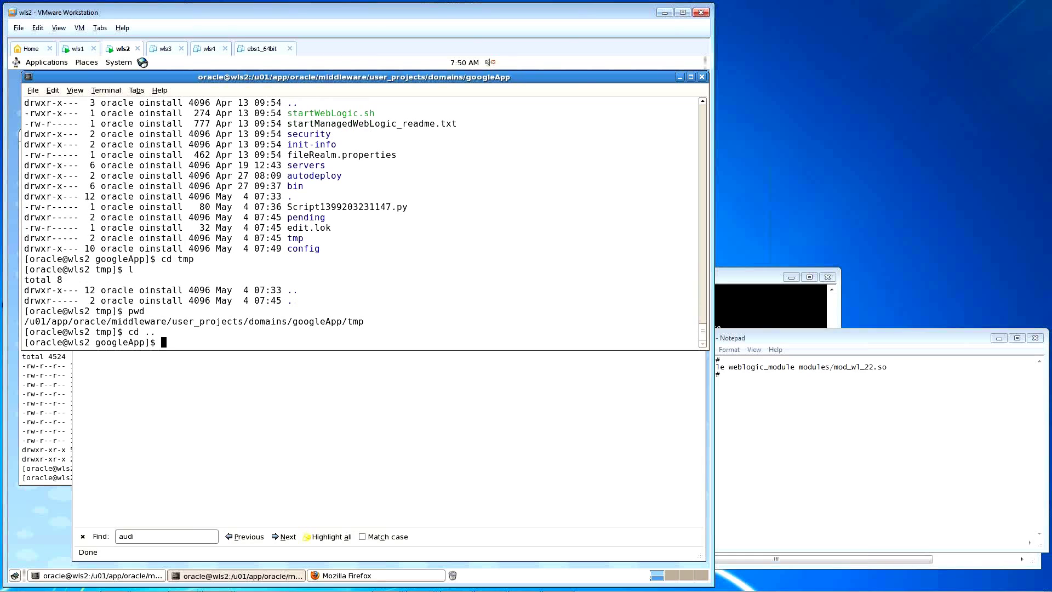
text(pwd)
key(Return)
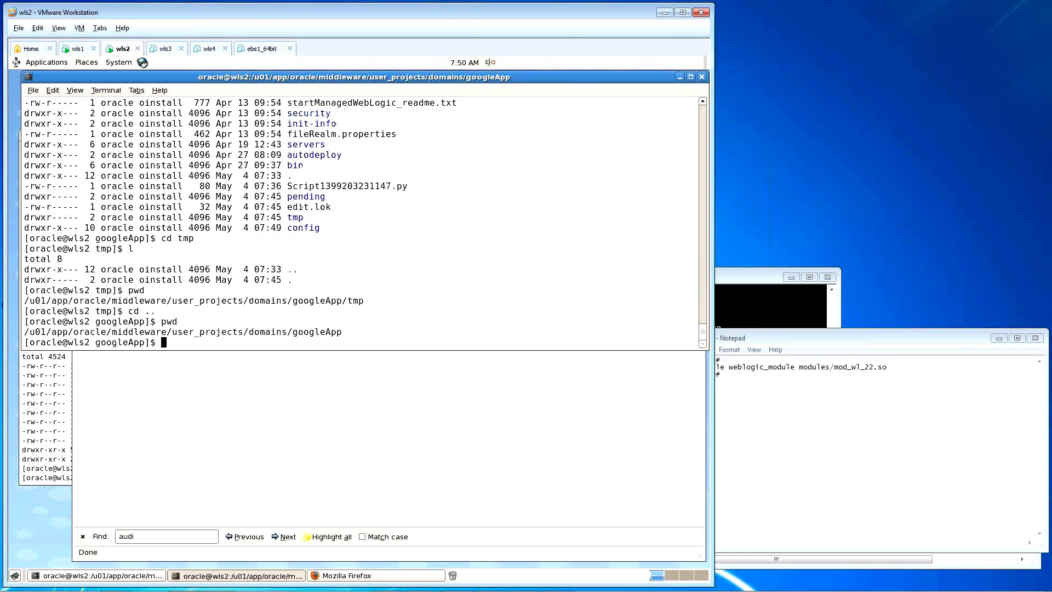
text(l)
key(Return)
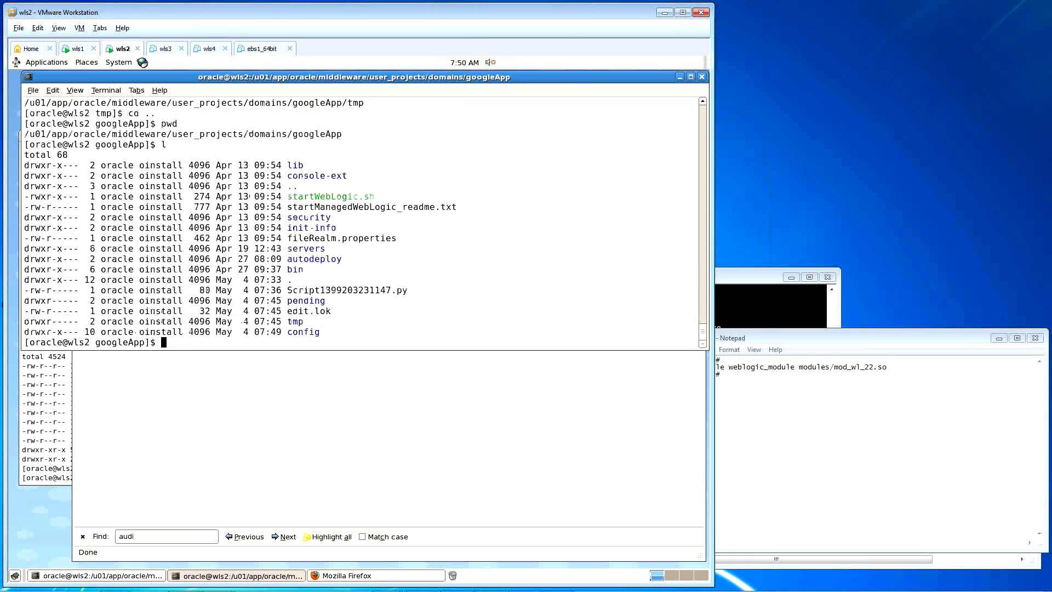
text(cd serve)
key(Tab)
key(Return)
Navigate into servers/AdminServer/tmp and list its files.
text(l)
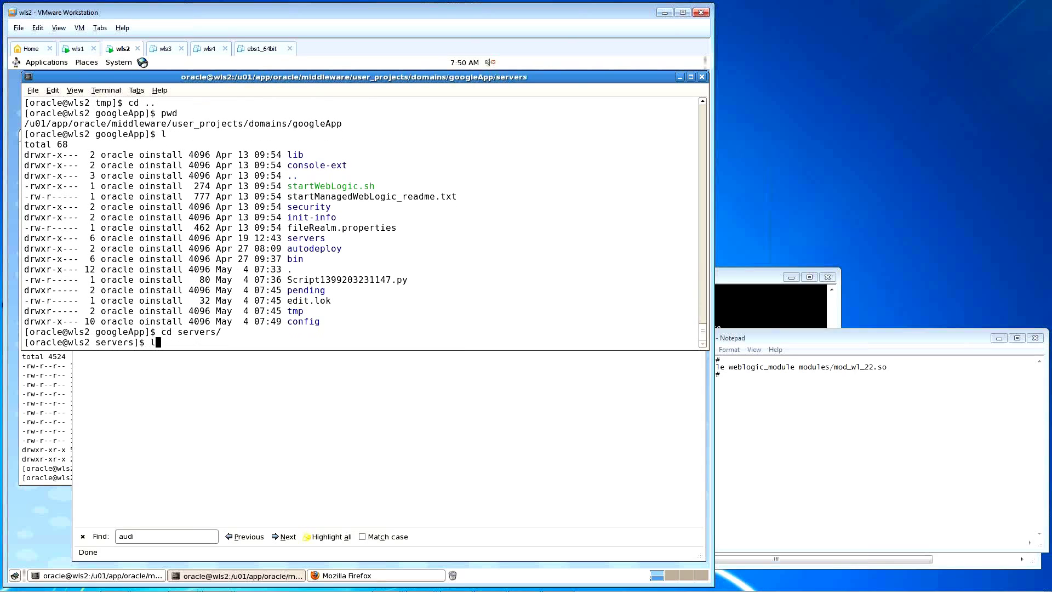
key(Return)
text(cd Admi)
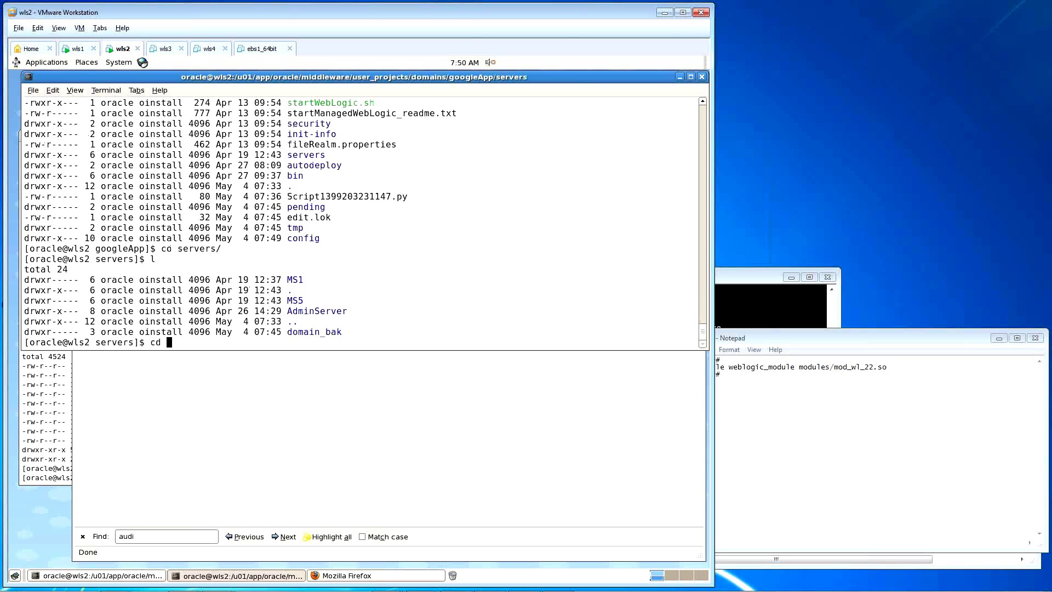
key(Tab)
key(Return)
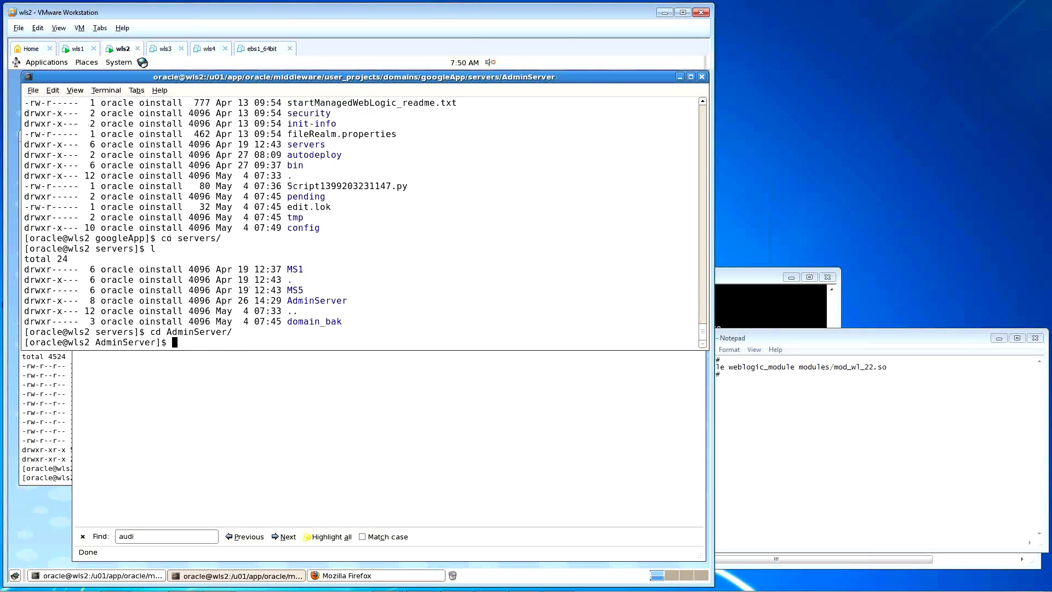
text(l)
key(Return)
text(cd tmp/)
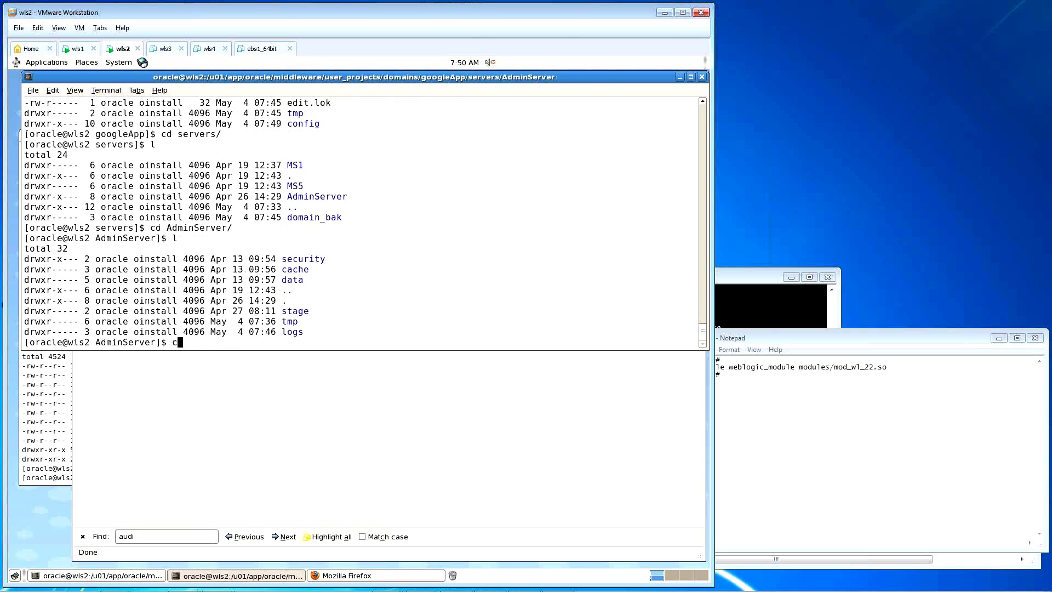
key(Return)
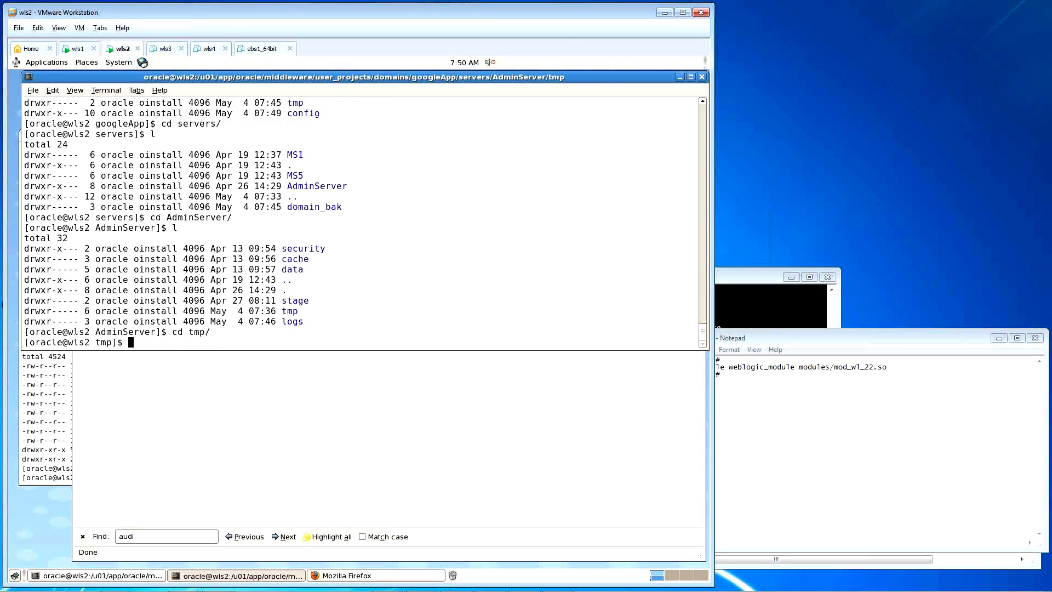
text(l)
key(Return)
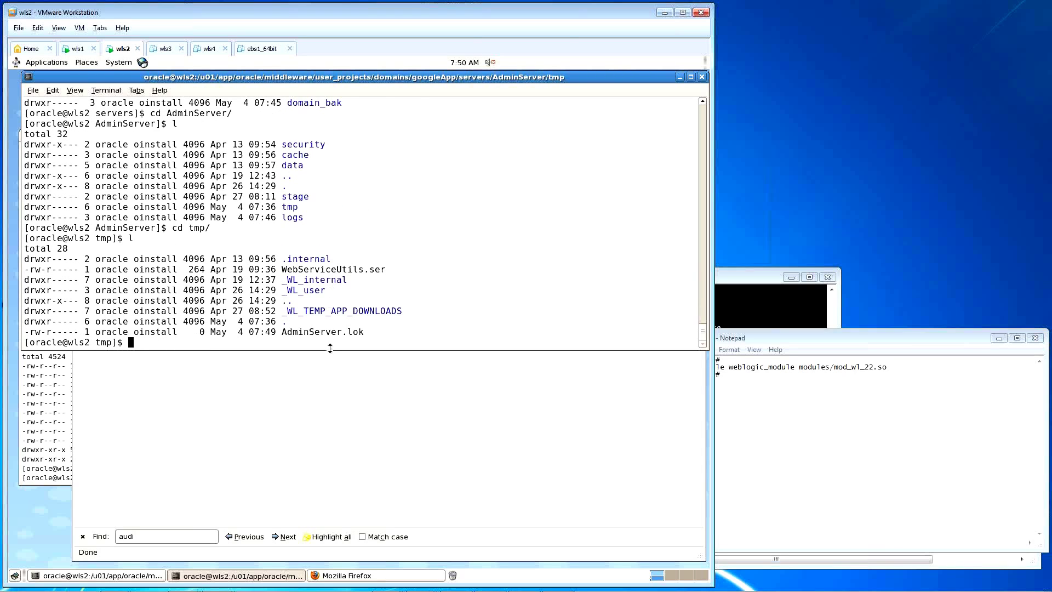
Remove the AdminServer.lok lock file and restart the admin server with startadmin.
double_click(328, 332)
key(ctrl+c)
text(rm)
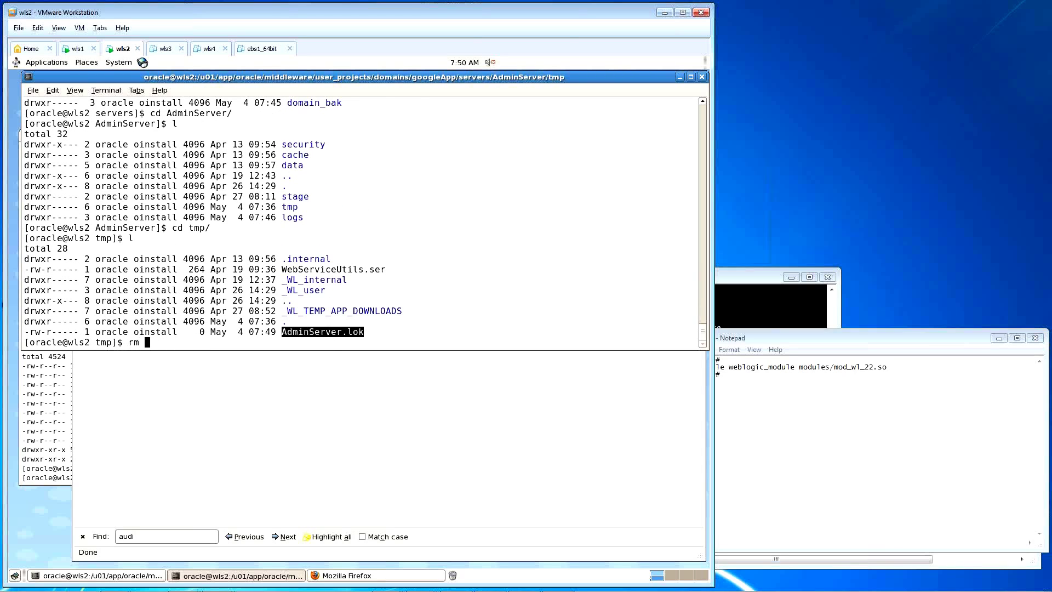
key(shift+Insert)
key(Return)
text(startadmin)
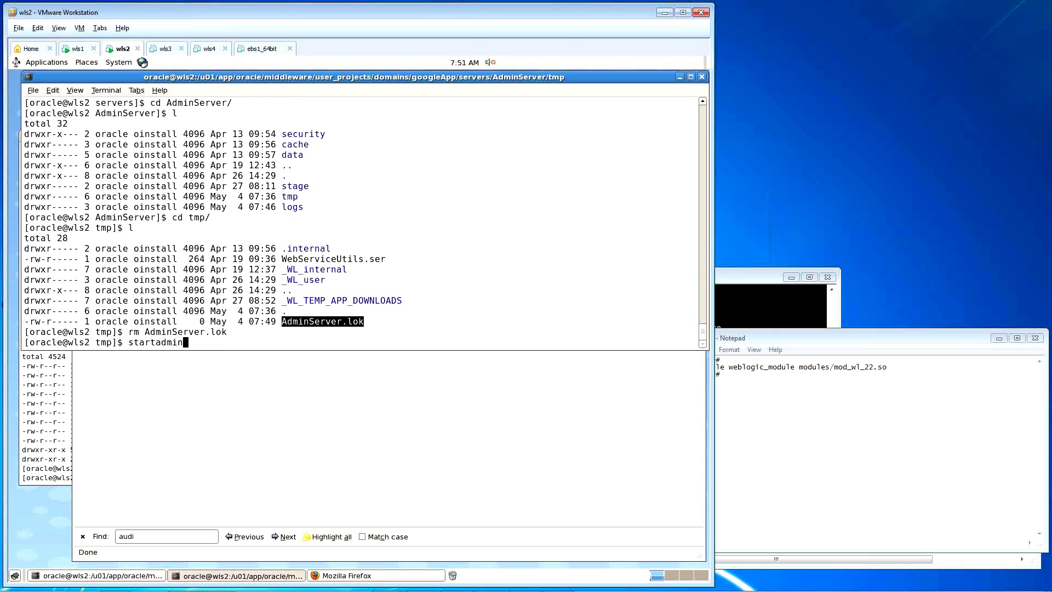
key(Return)
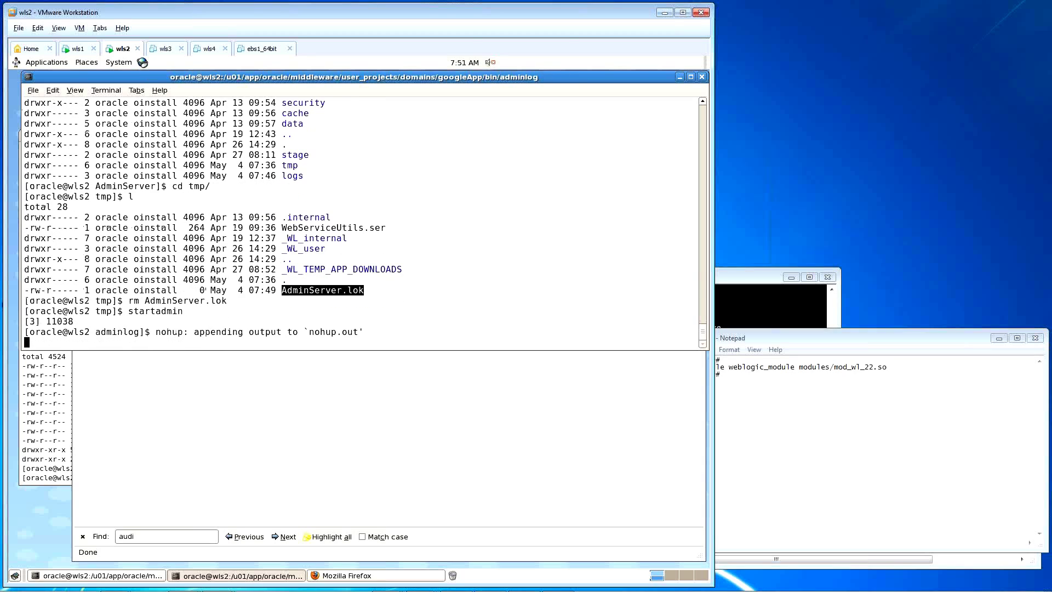
Follow nohup.out with tail -f and find the file-lock failures still reported.
key(Return)
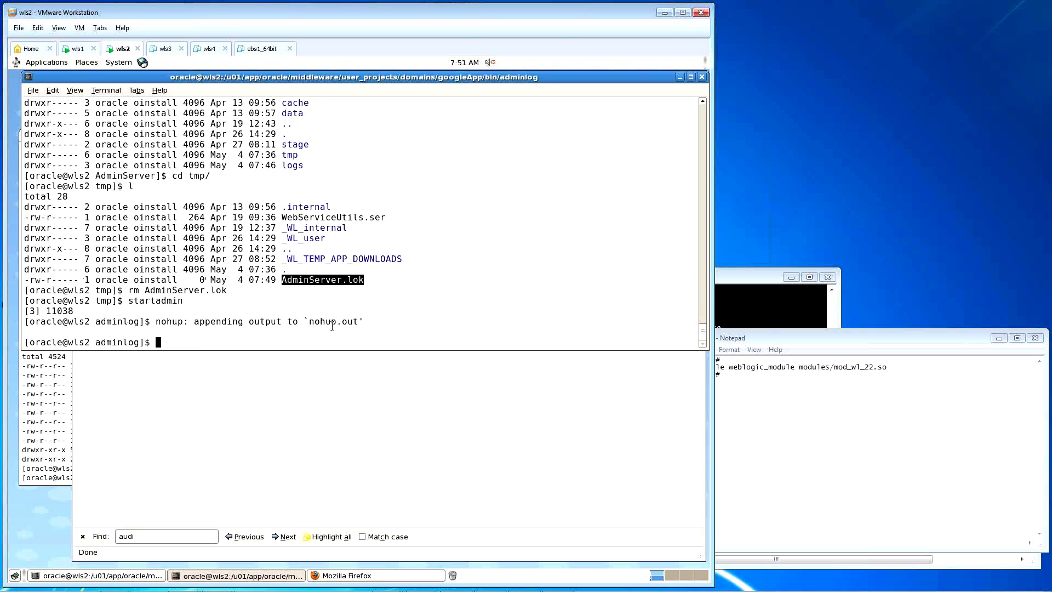
double_click(332, 323)
text(tail -f)
middle_click(332, 322)
key(Return)
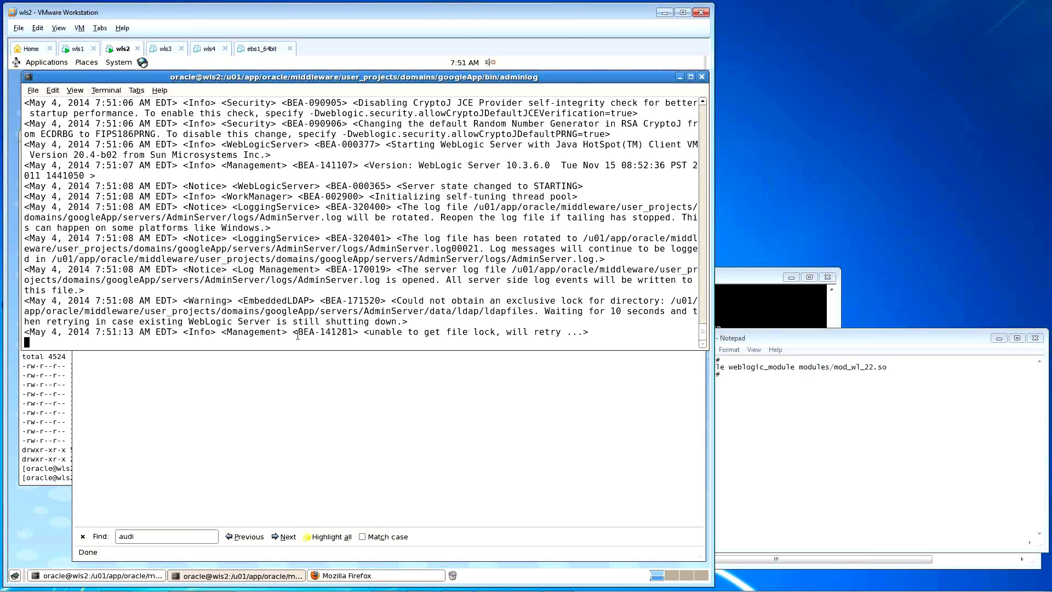
drag(606, 332, 23, 301)
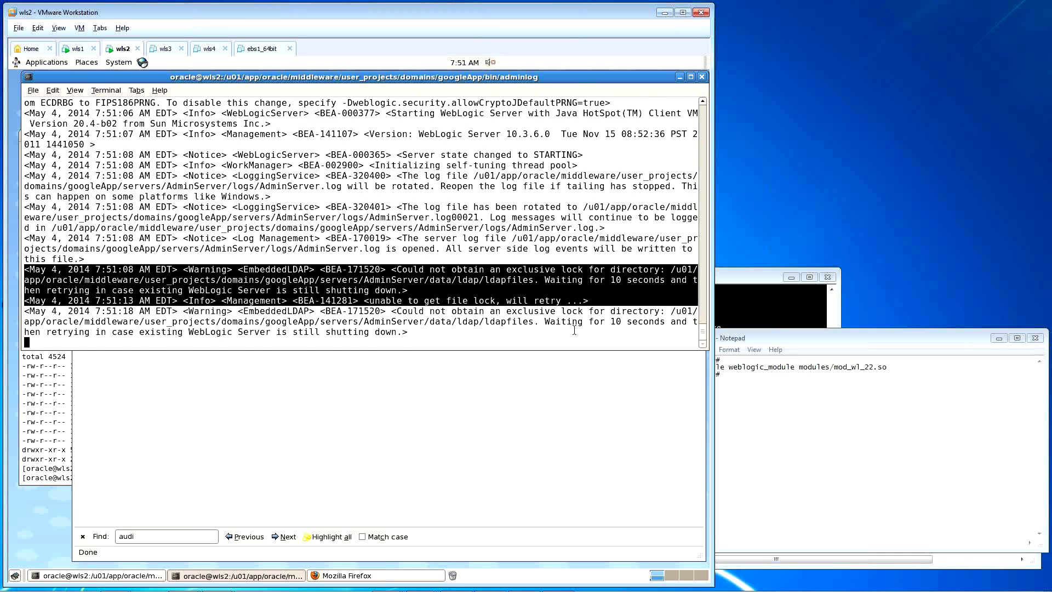
click(511, 331)
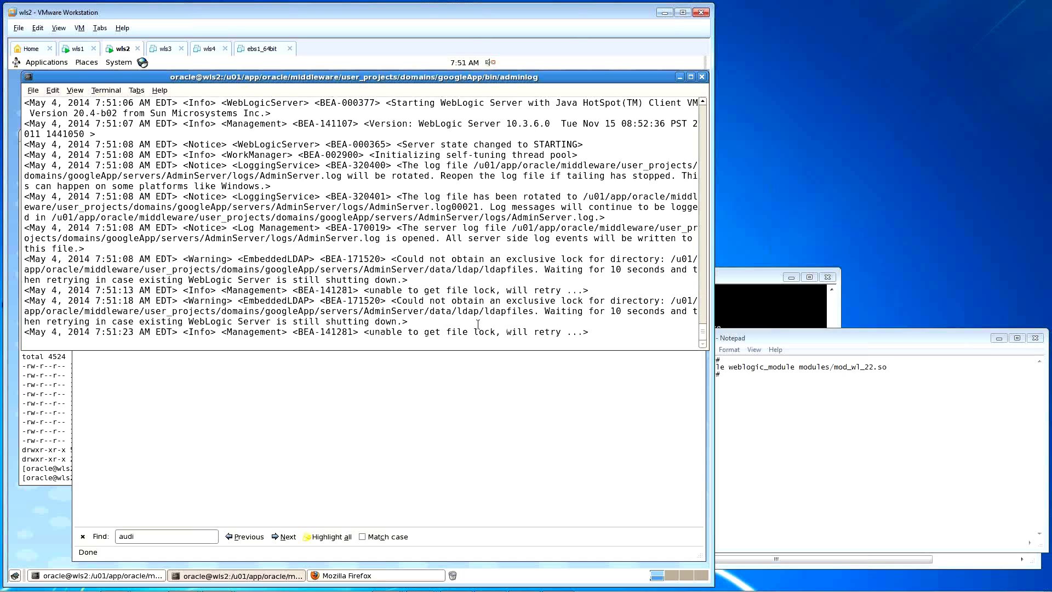
Stop following the log and list the adminlog folder.
key(ctrl+c)
key(Return)
text(l)
key(Return)
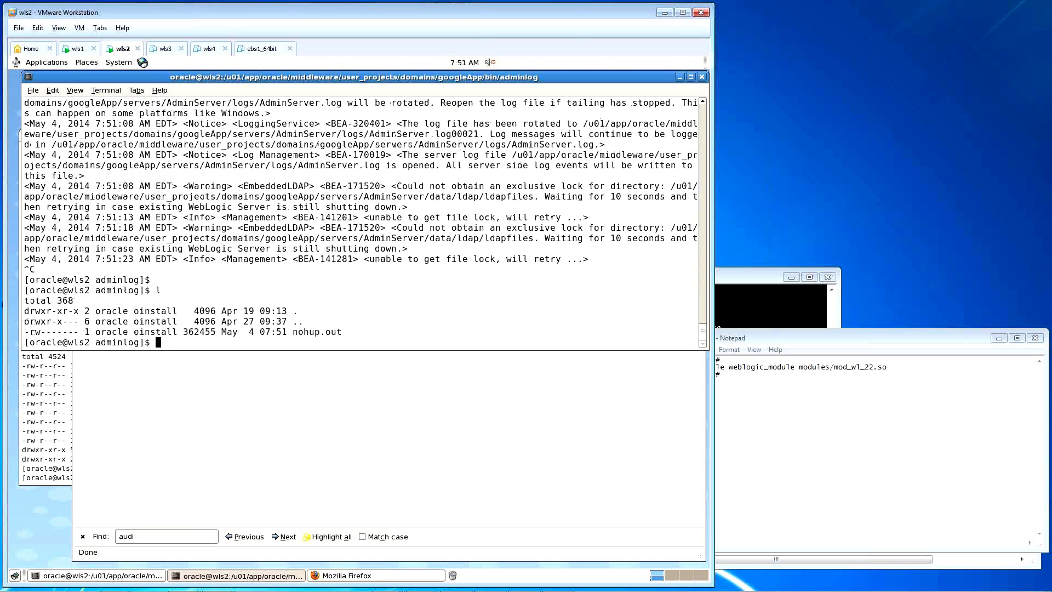
Return to AdminServer's tmp folder and spot the recreated AdminServer.lok.
text(cd -)
key(Return)
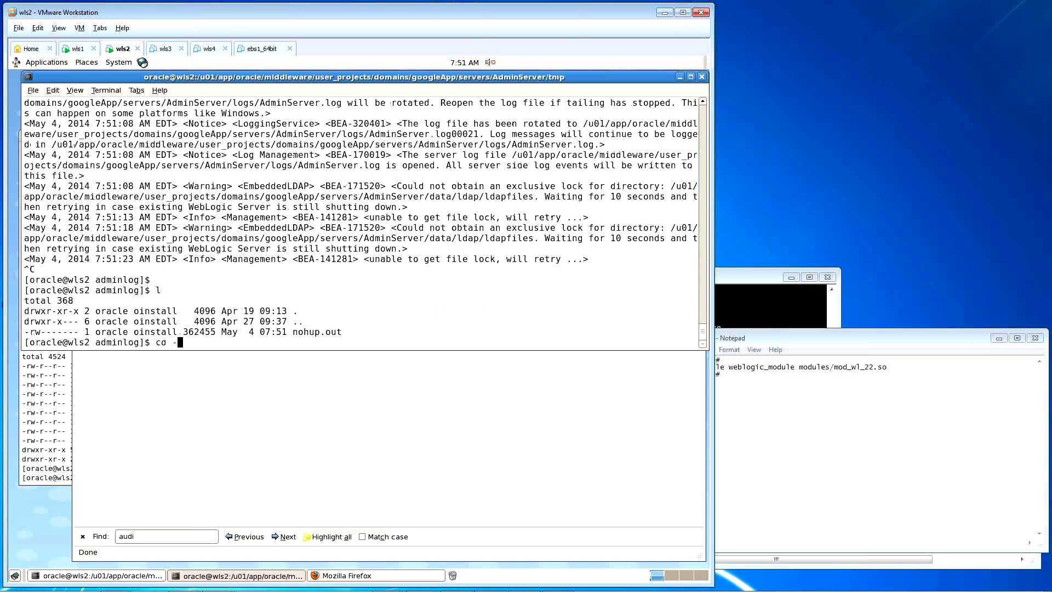
text(l)
key(Return)
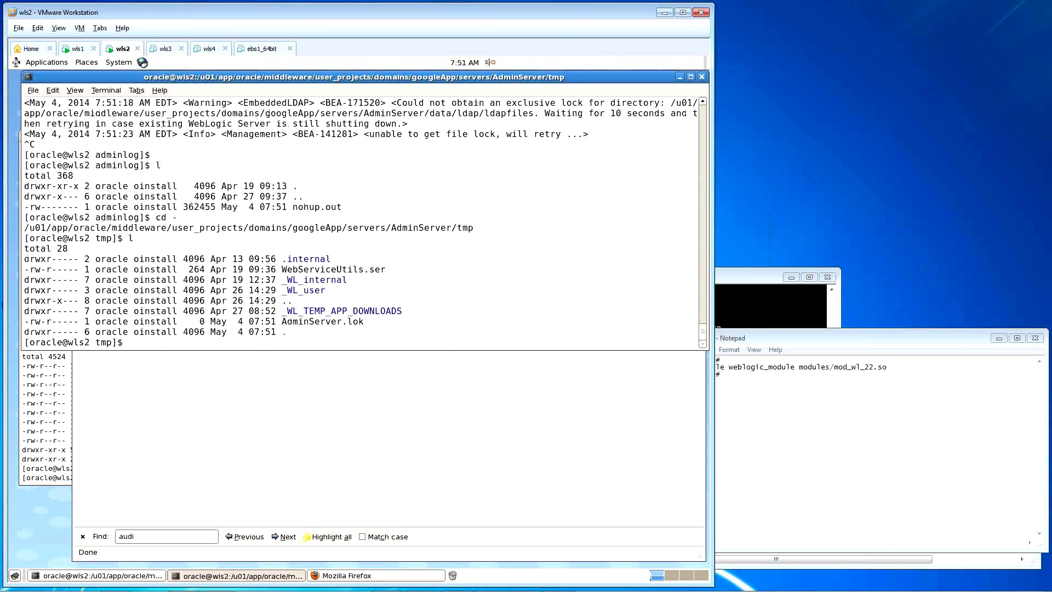
double_click(313, 322)
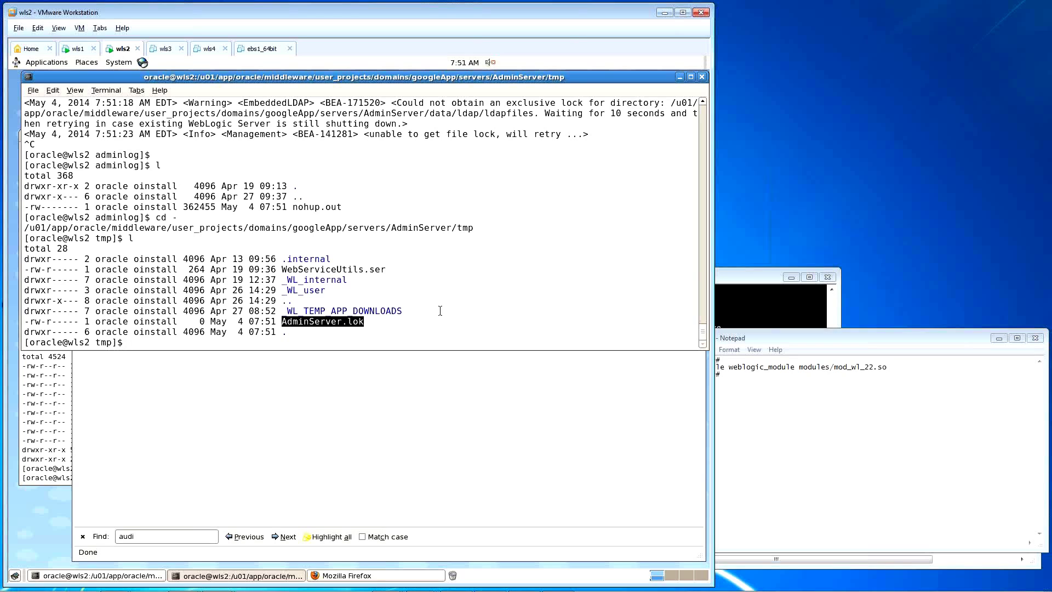
Move up to the AdminServer folder, list it and begin an mv command.
text(cd ..)
key(Return)
text(l)
key(Return)
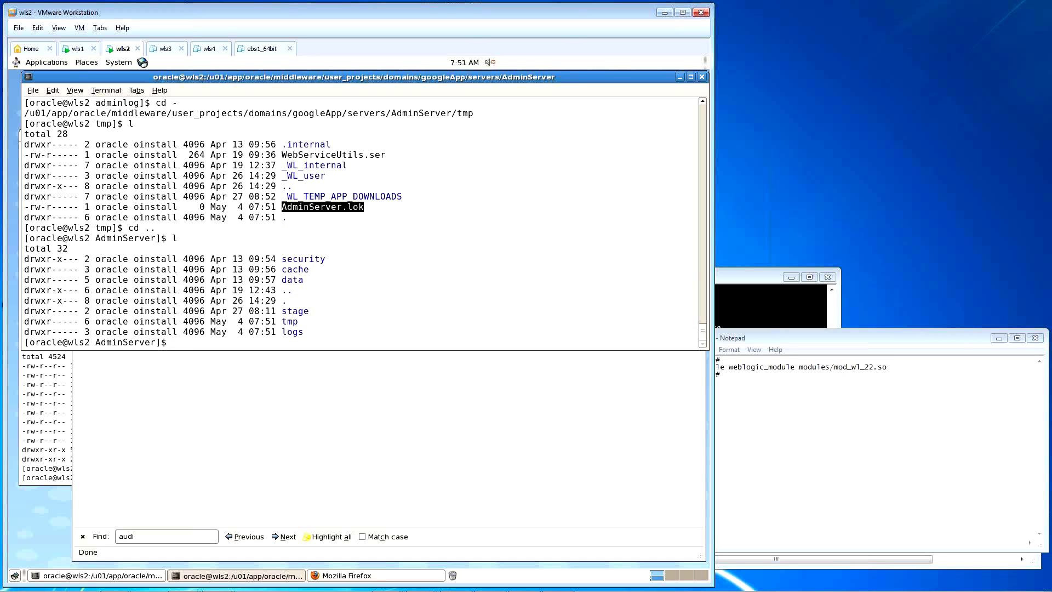
text(mv)
Rename the cache folder to cache_bkp.
double_click(295, 269)
middle_click(414, 339)
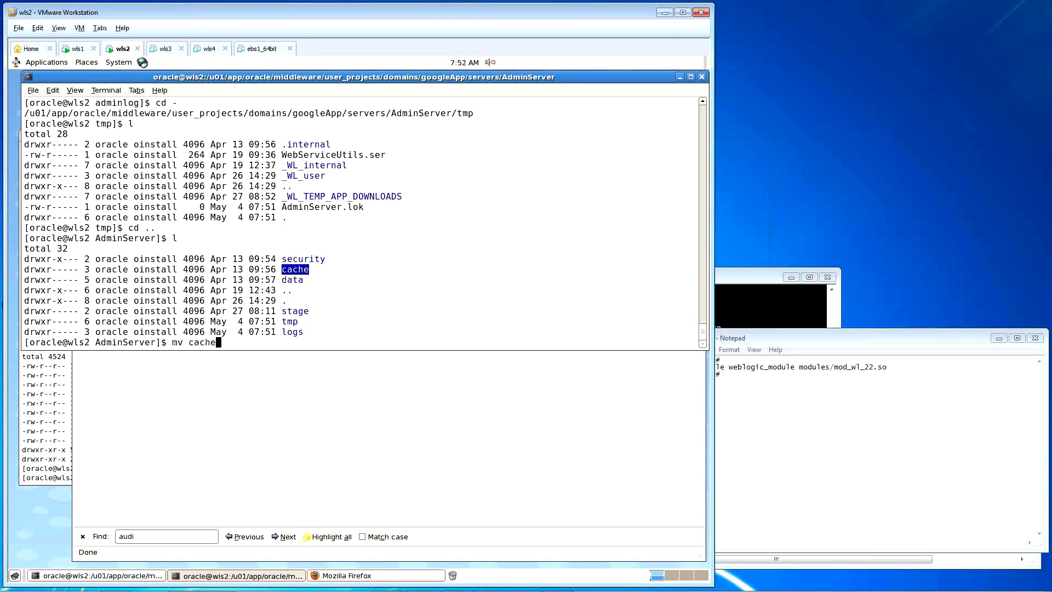
middle_click(415, 339)
text(_bkp)
key(Return)
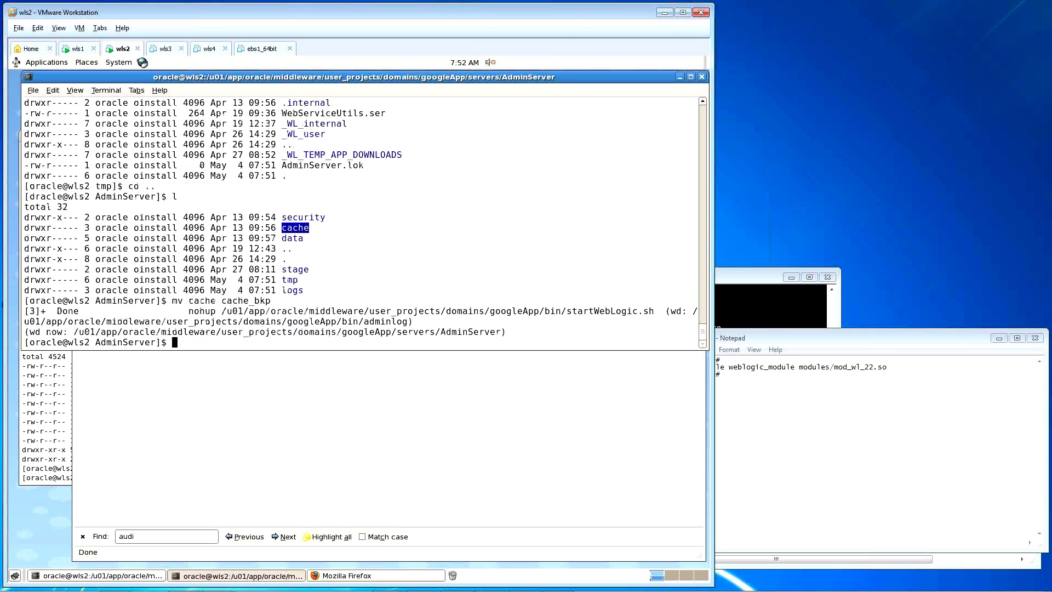
key(Up)
key(Left)
key(Left)
key(Left)
key(Left)
key(Left)
key(Left)
key(Left)
key(Left)
key(Left)
key(Down)
Rename the data folder to data_bkp and list the folder to check.
text(mv)
double_click(290, 240)
middle_click(291, 239)
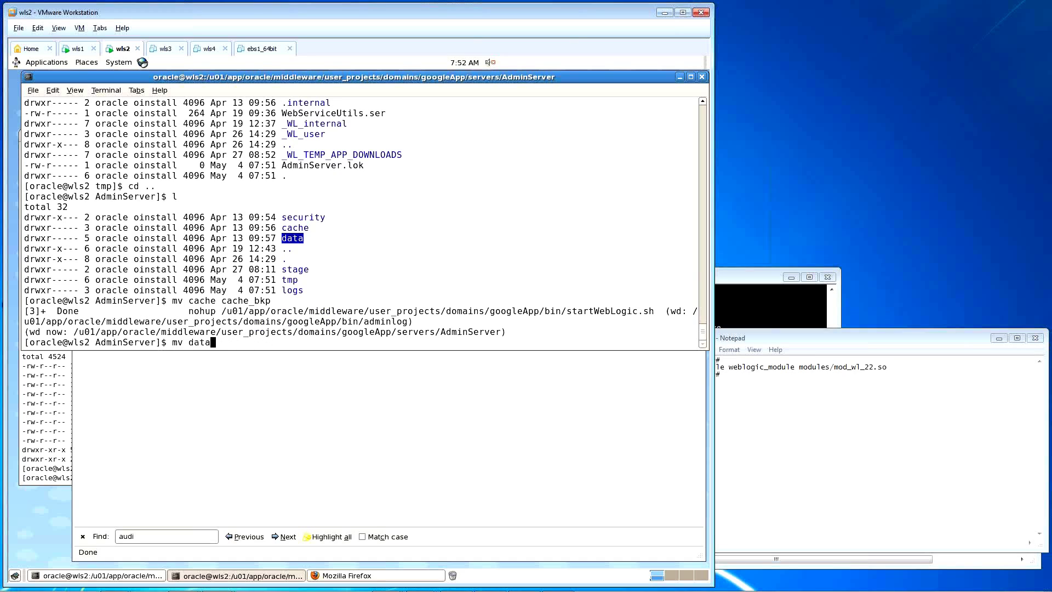
middle_click(291, 240)
text(_bkp)
key(Return)
text(l)
key(Return)
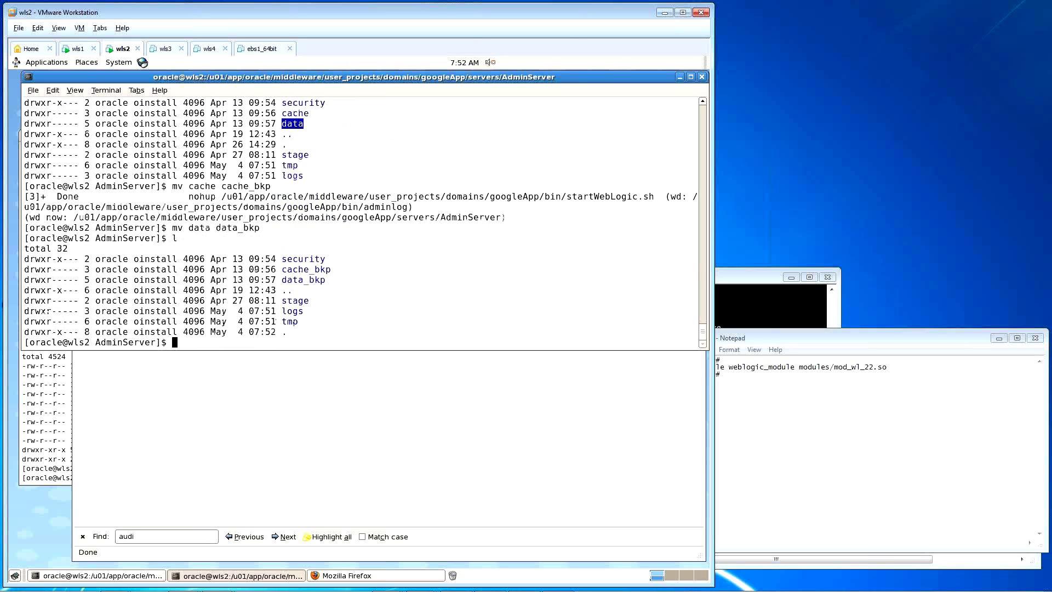
Rename tmp to tmp_bkp, confirm the listing, and relaunch the admin server with startadmin.
double_click(289, 321)
text(mv tmp )
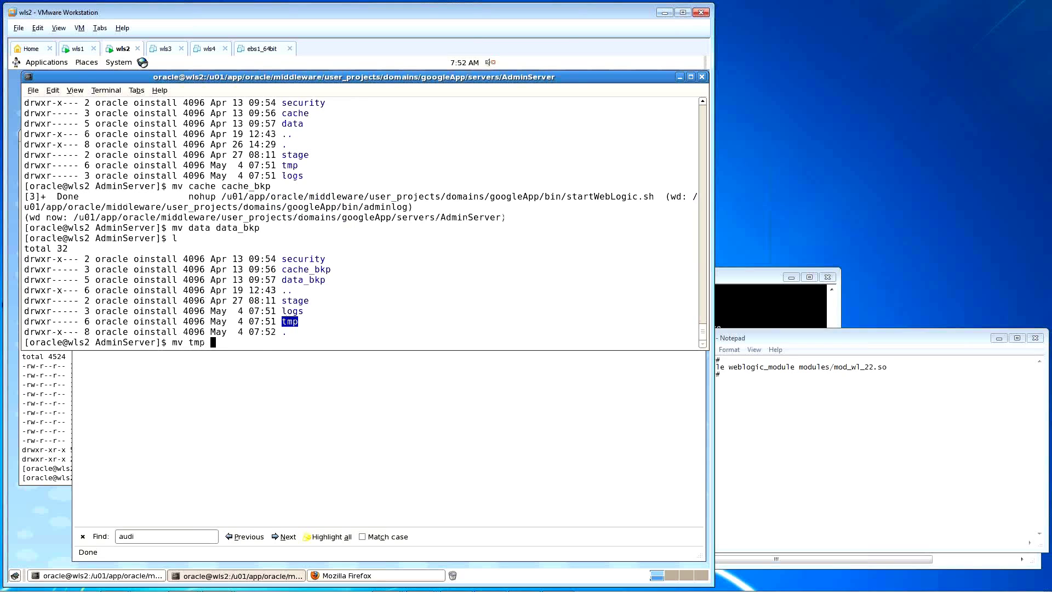
text(tmp_bkp)
key(Return)
text(l)
key(Return)
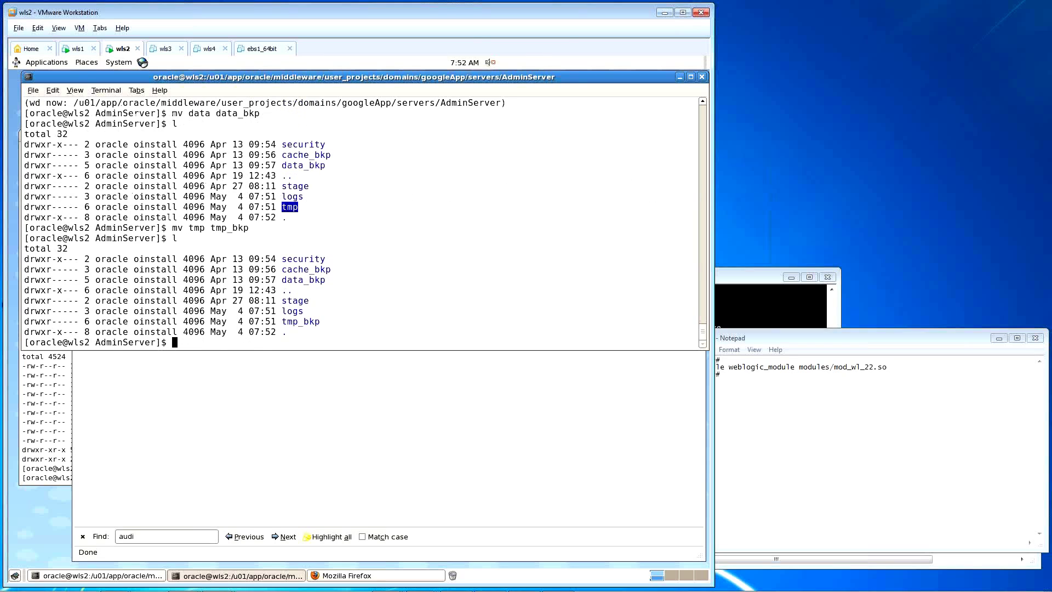
text(startadmin)
key(Return)
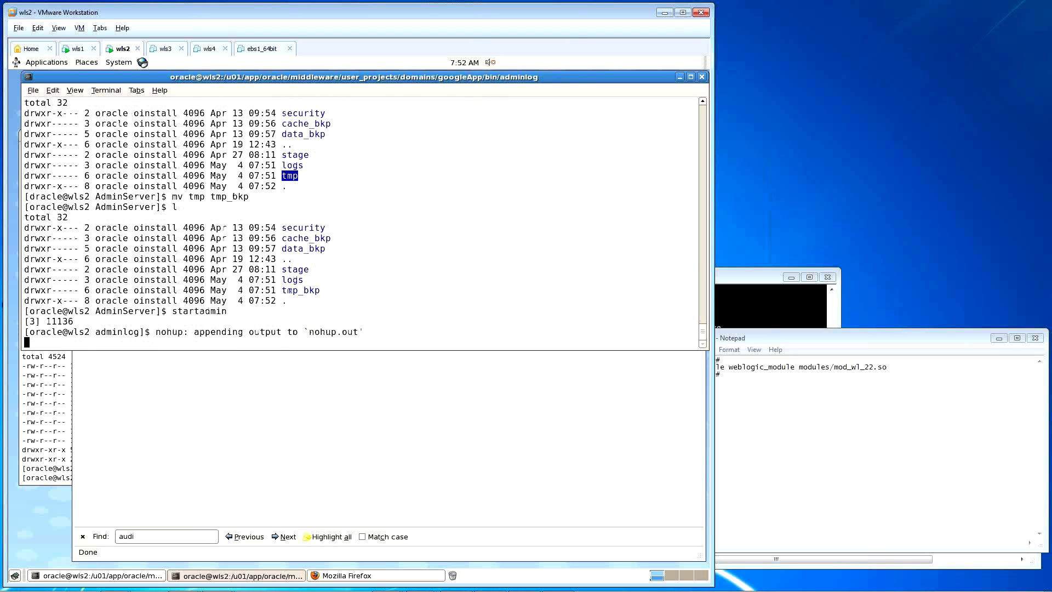
List the running Admin server processes with ps -ef | grep Admin.
key(Return)
click(333, 327)
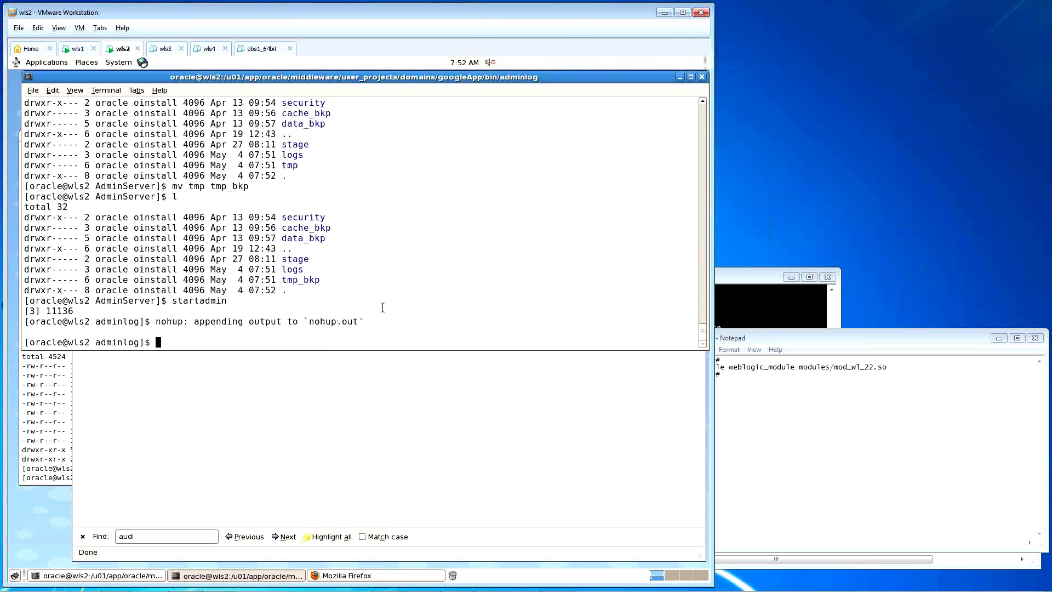
double_click(349, 321)
text(ps -ef | )
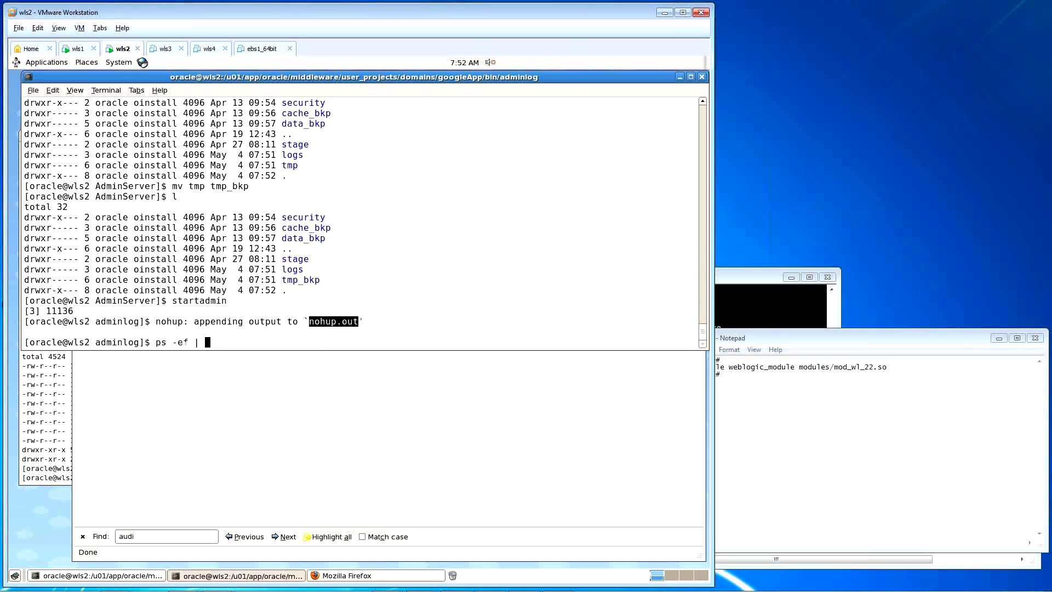
text(grep Admin)
key(Return)
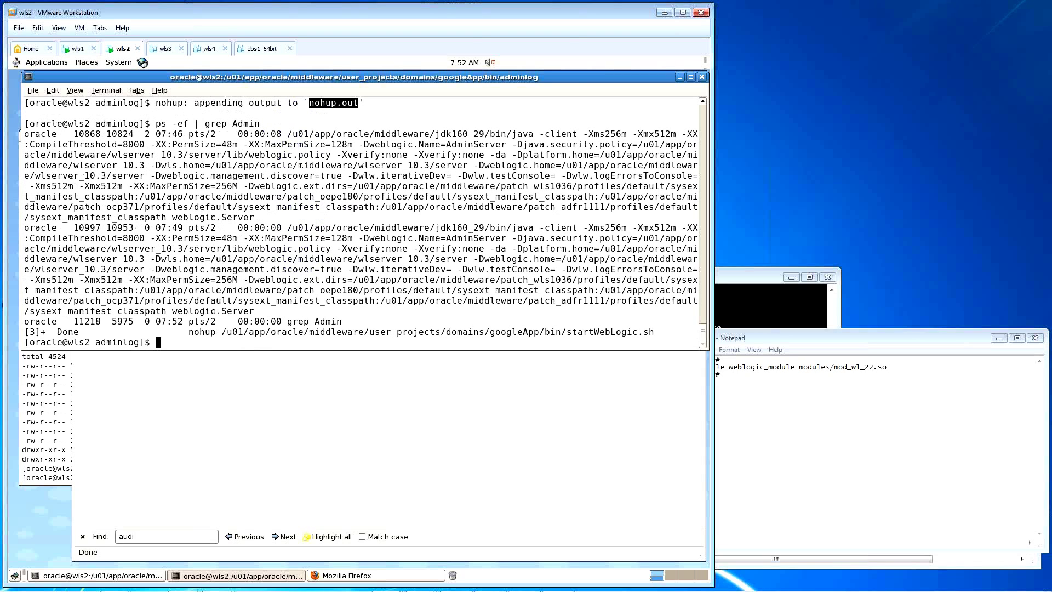
Force-kill processes 10868 and 10997 and confirm no Admin processes remain.
double_click(86, 133)
key(ctrl+c)
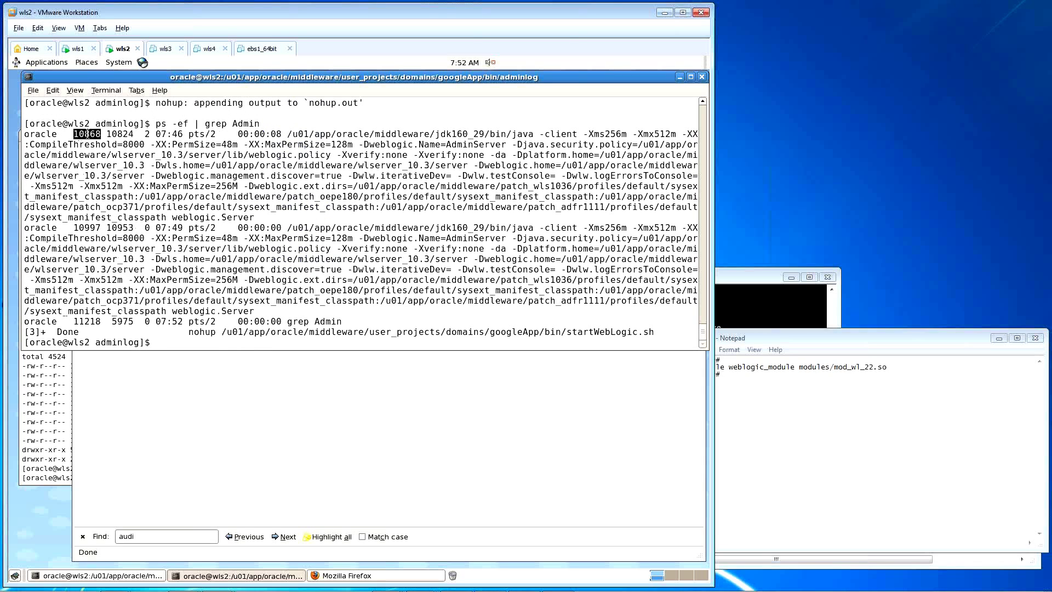
text(kill -9)
middle_click(97, 138)
key(Return)
text(kill -9)
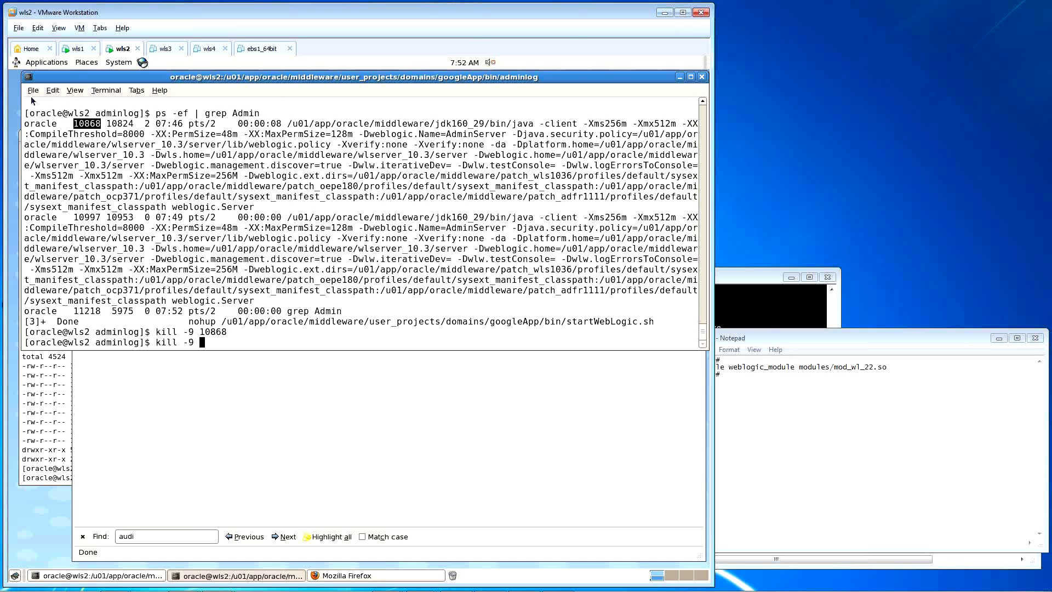
double_click(92, 217)
middle_click(92, 218)
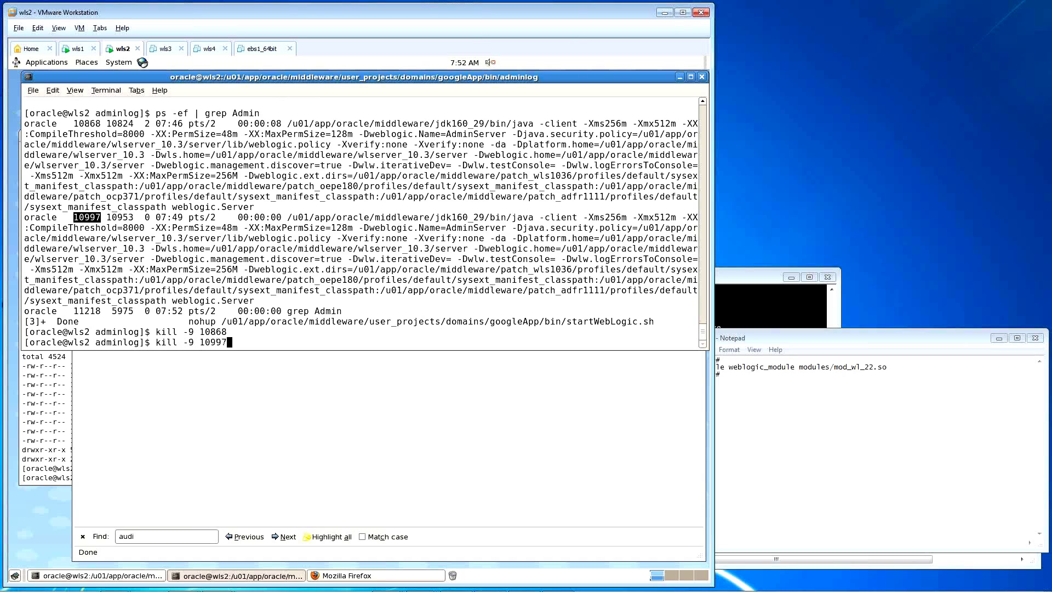
key(Return)
key(Up)
key(Up)
key(Up)
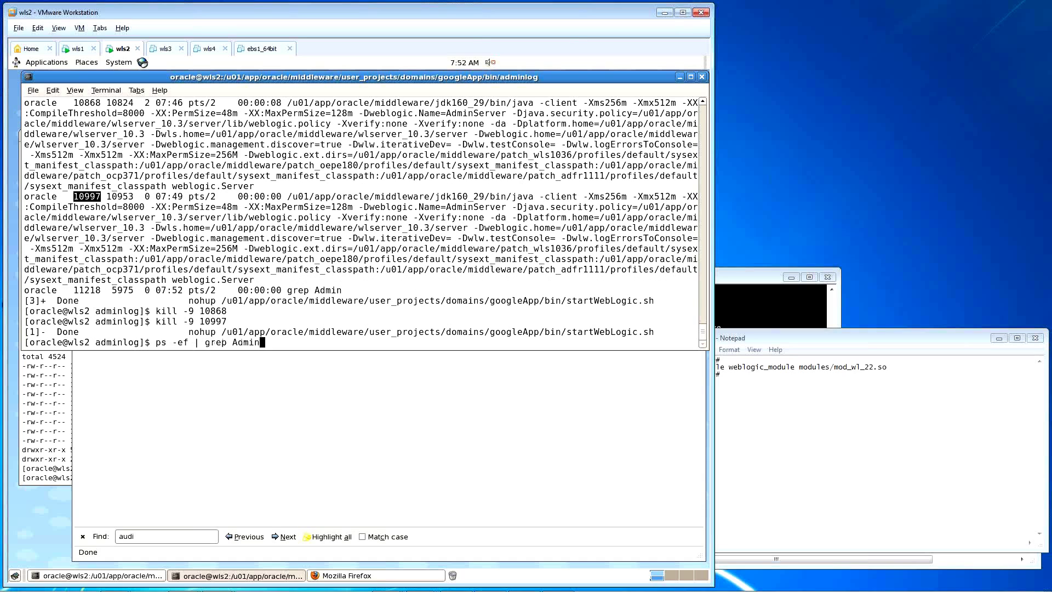
key(Return)
Restart the admin server and tail nohup.out until it reports RUNNING mode.
text(startadmin)
key(Return)
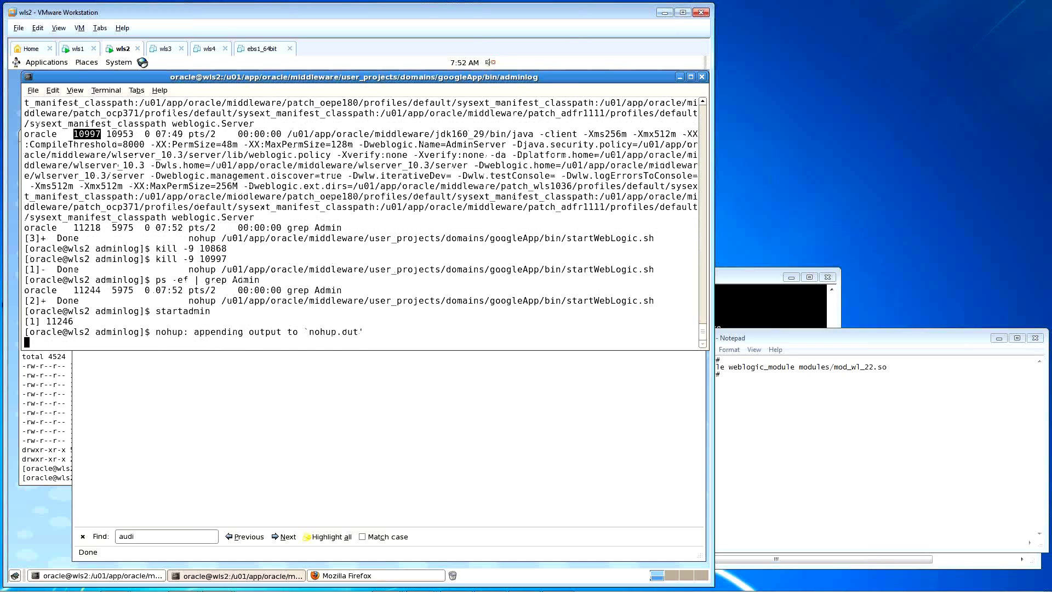
double_click(333, 331)
text(tail -f nohup.out)
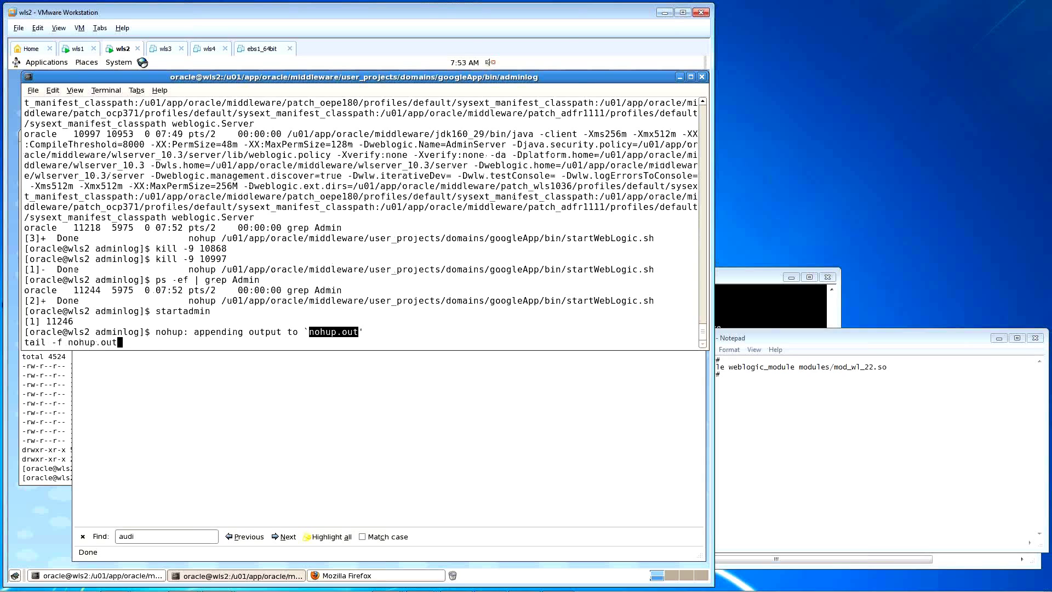
key(Return)
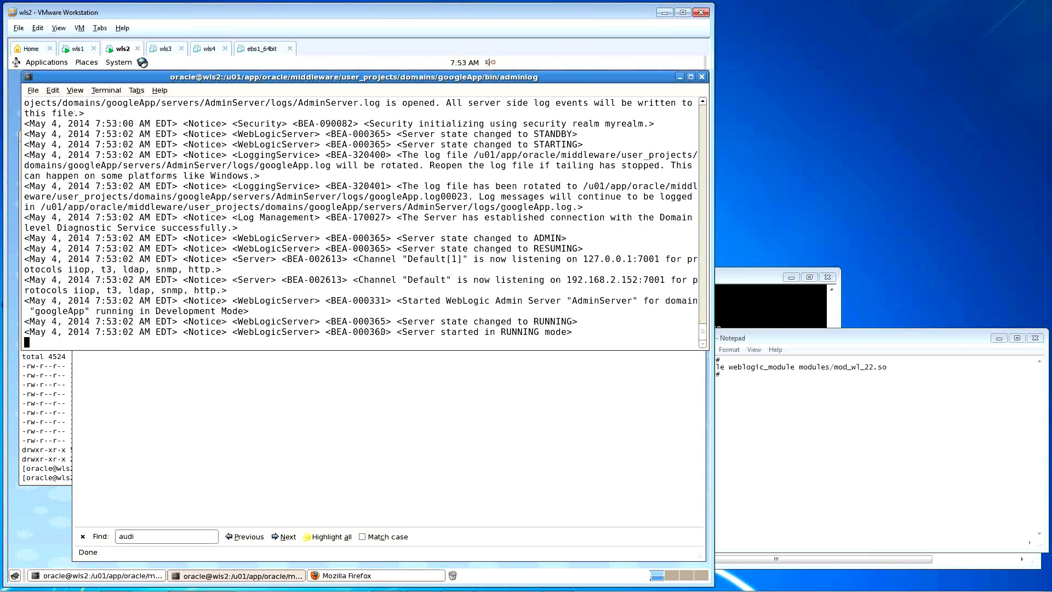
double_click(520, 331)
Log in to the googleApp WebLogic console in Firefox and expand Environment in Domain Structure.
click(522, 365)
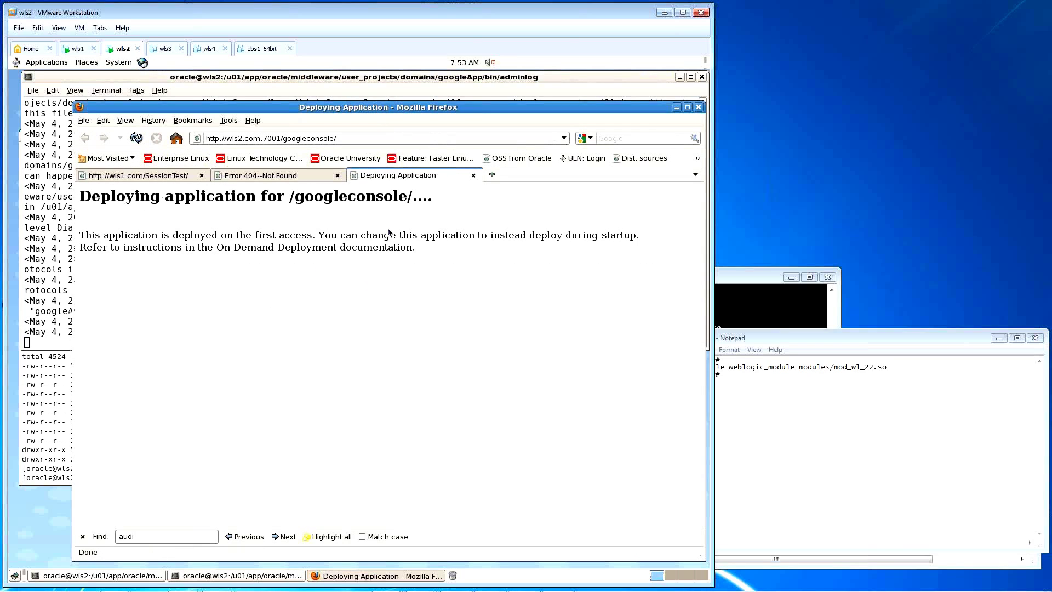
drag(412, 178, 112, 176)
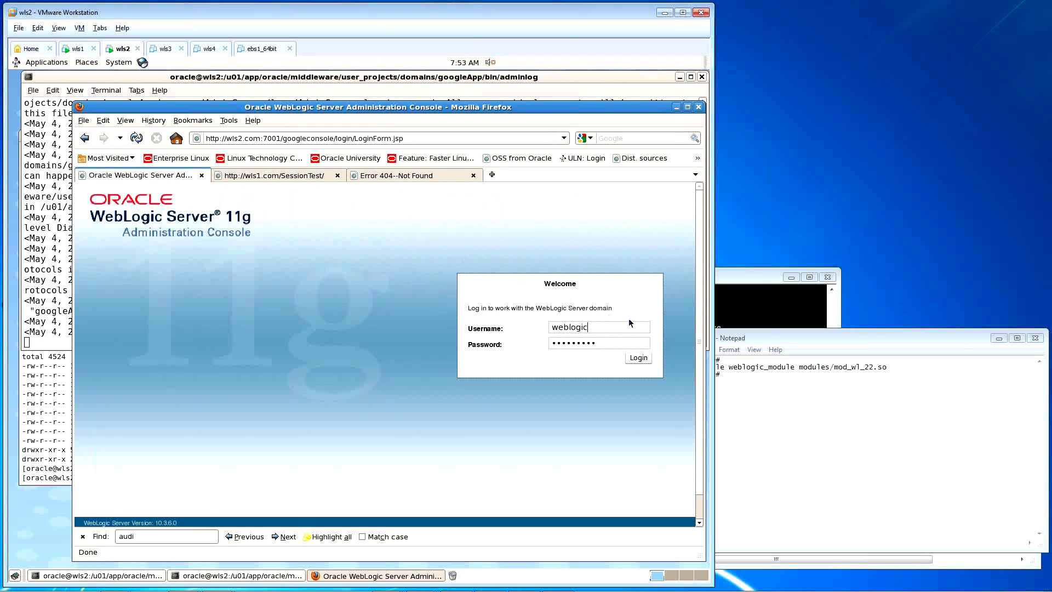
click(639, 358)
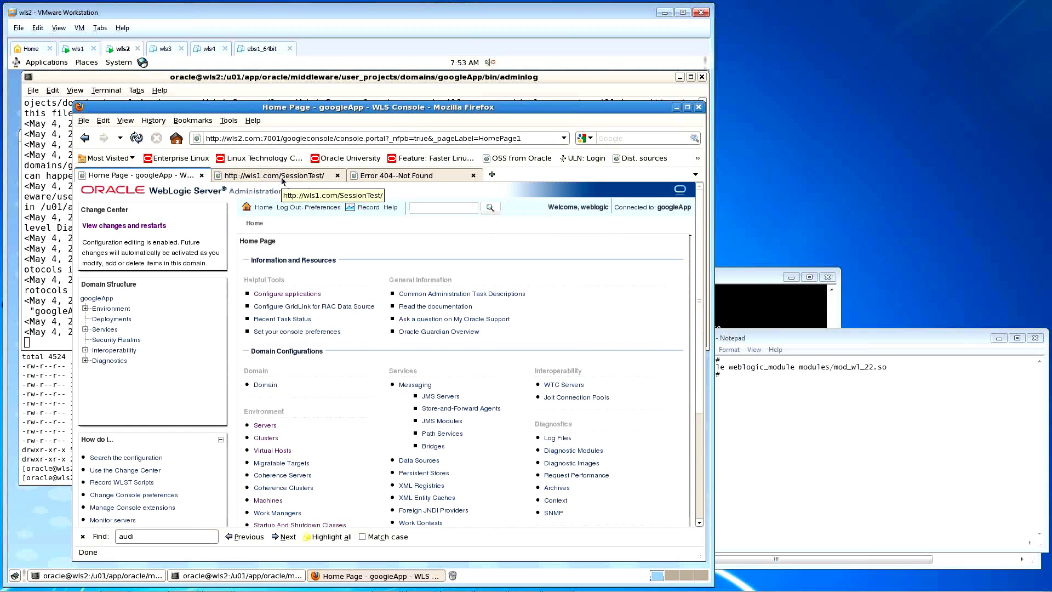
click(85, 308)
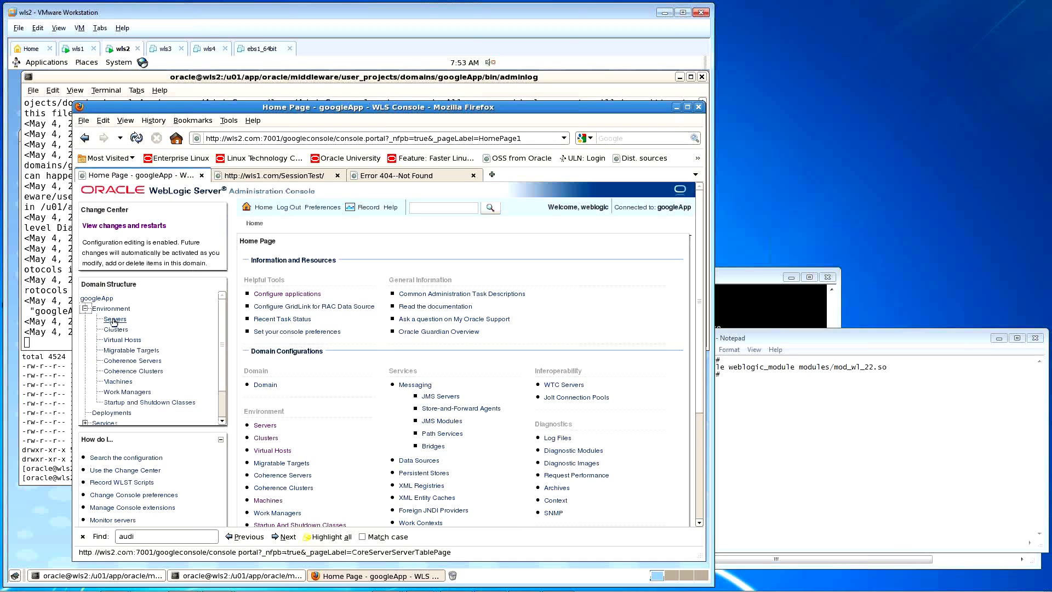
Open Servers, switch to the Control tab and start managed server MS1.
click(114, 319)
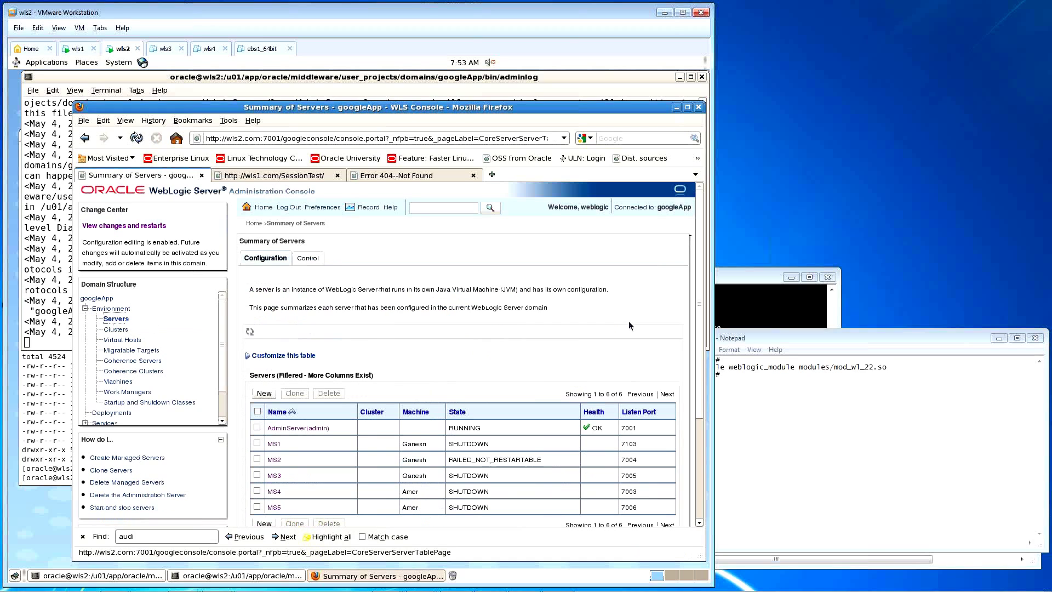
scroll(603, 329, down, 3)
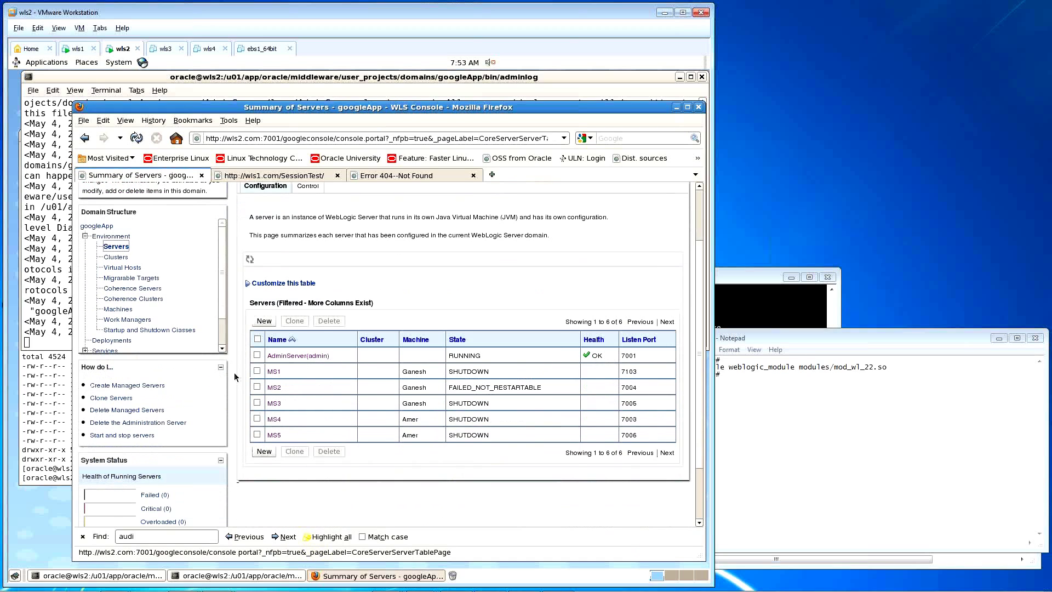
click(257, 371)
click(307, 186)
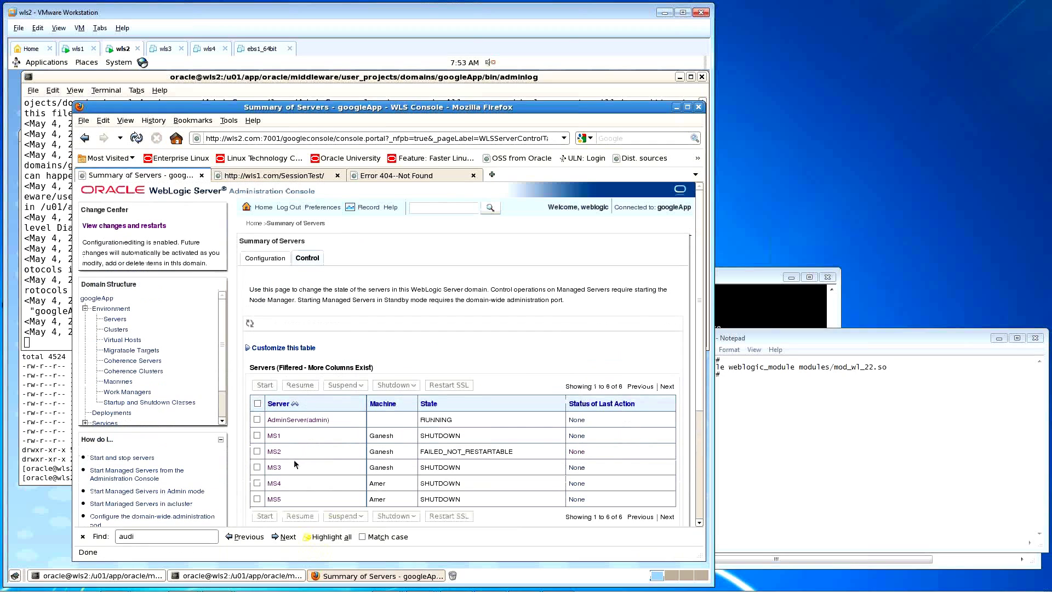
scroll(439, 456, down, 1)
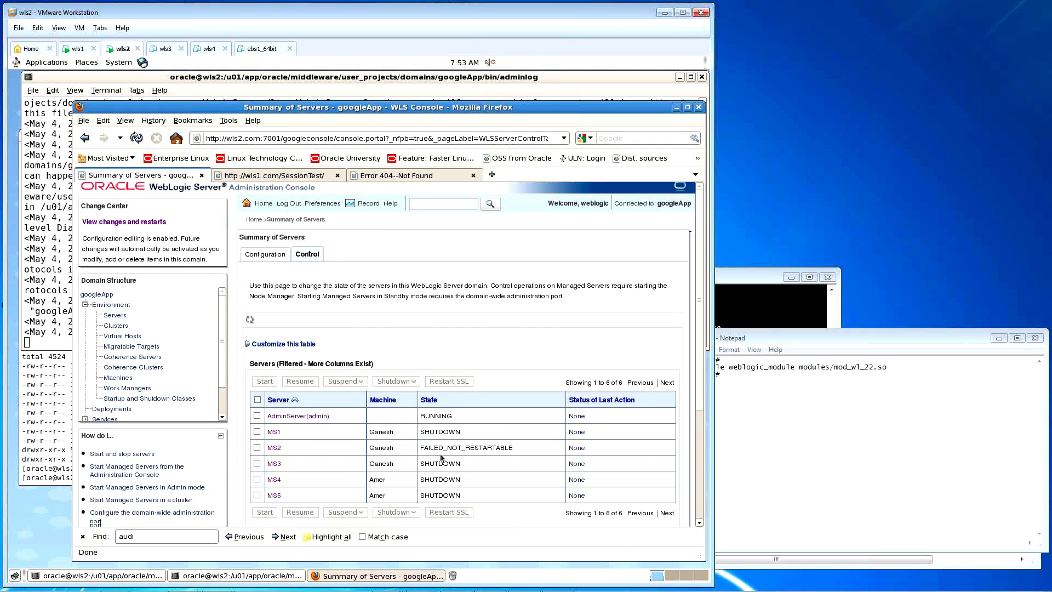
click(257, 399)
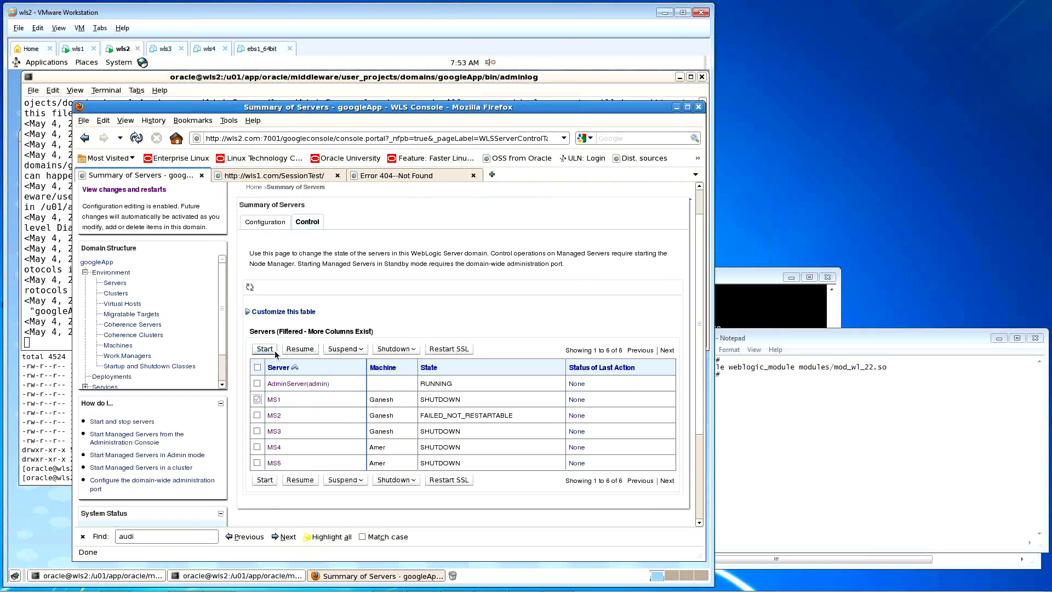
click(265, 349)
Select MS3 and start it, leaving MS1 and MS3 in STARTING state.
scroll(314, 393, down, 3)
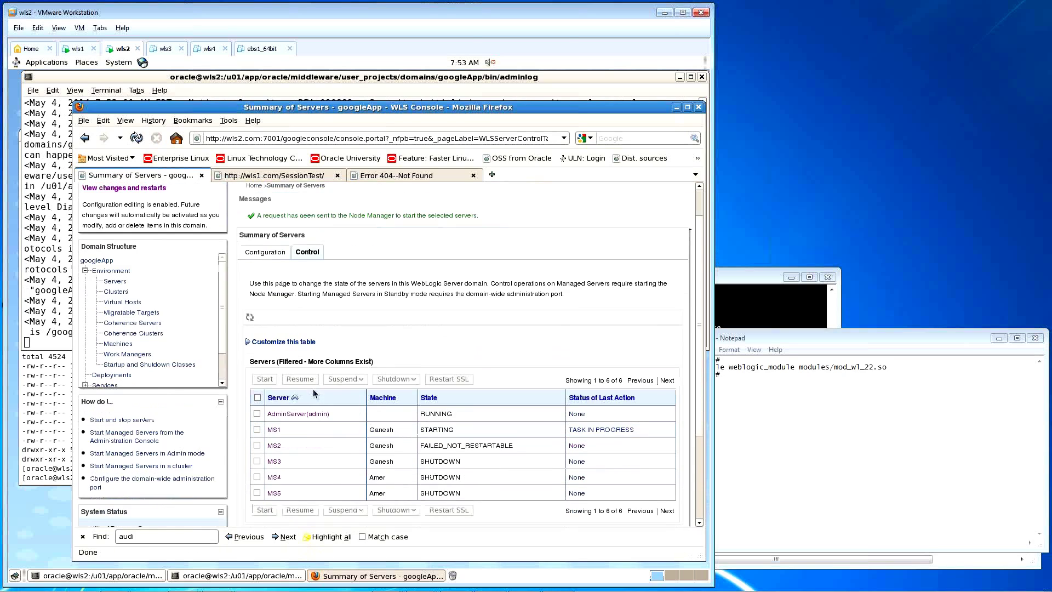
click(257, 391)
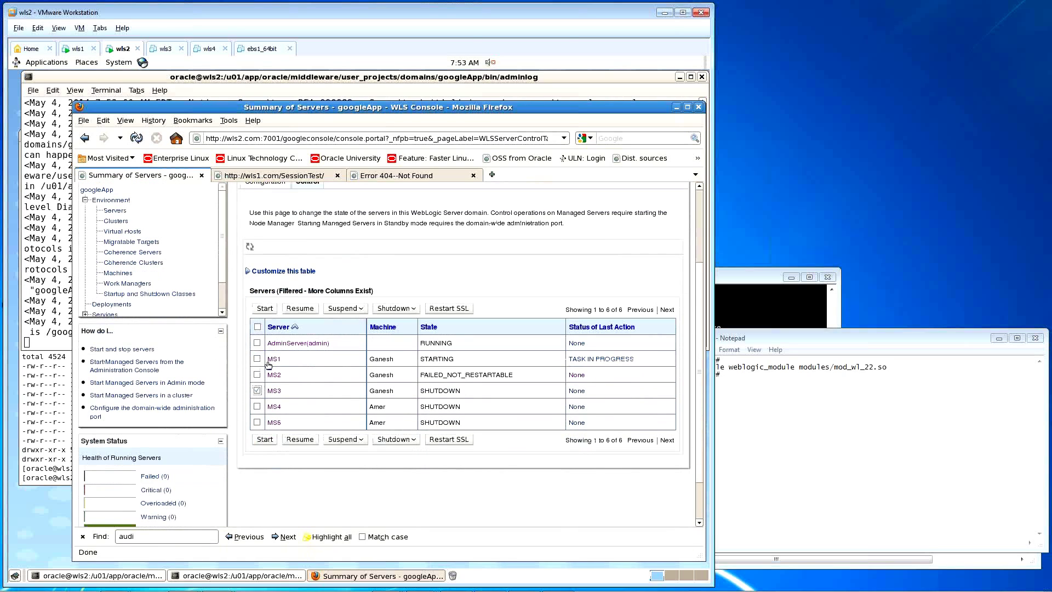
click(267, 309)
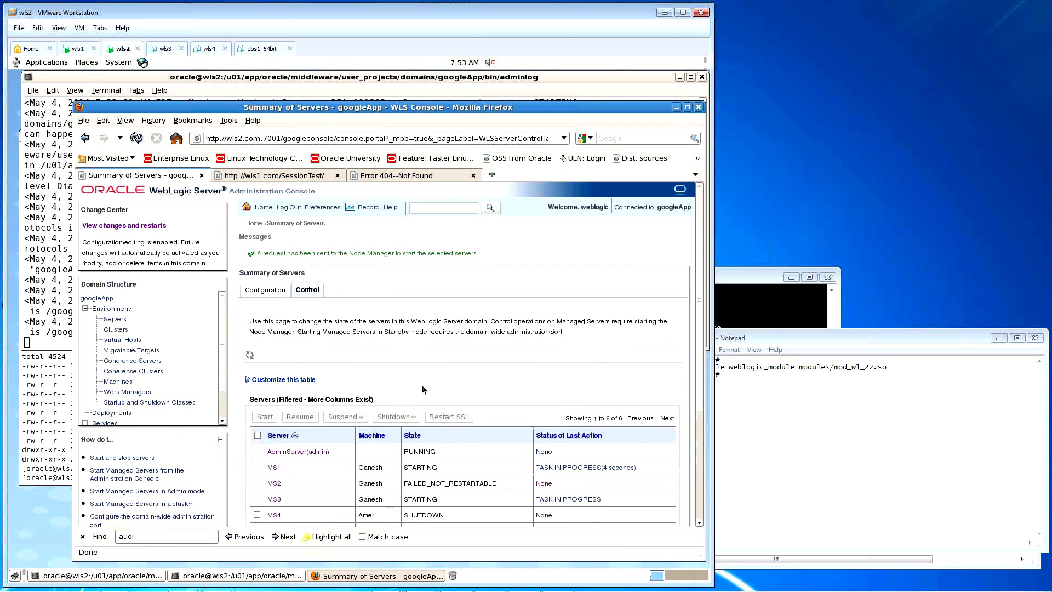
scroll(435, 347, down, 3)
scroll(435, 349, down, 2)
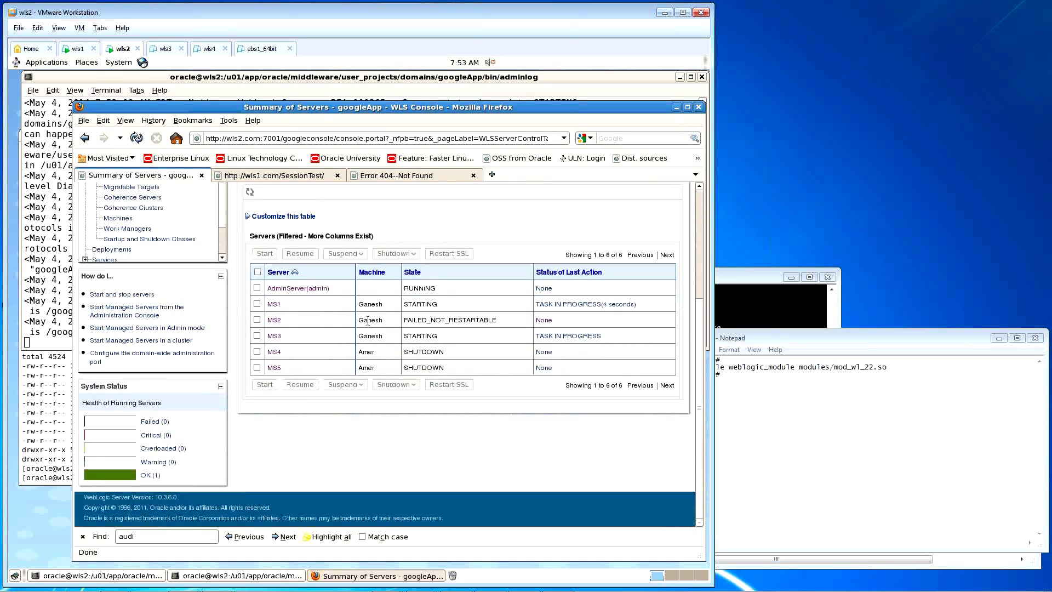
Stop following the admin server log and run startms4 to launch MS4.
click(250, 81)
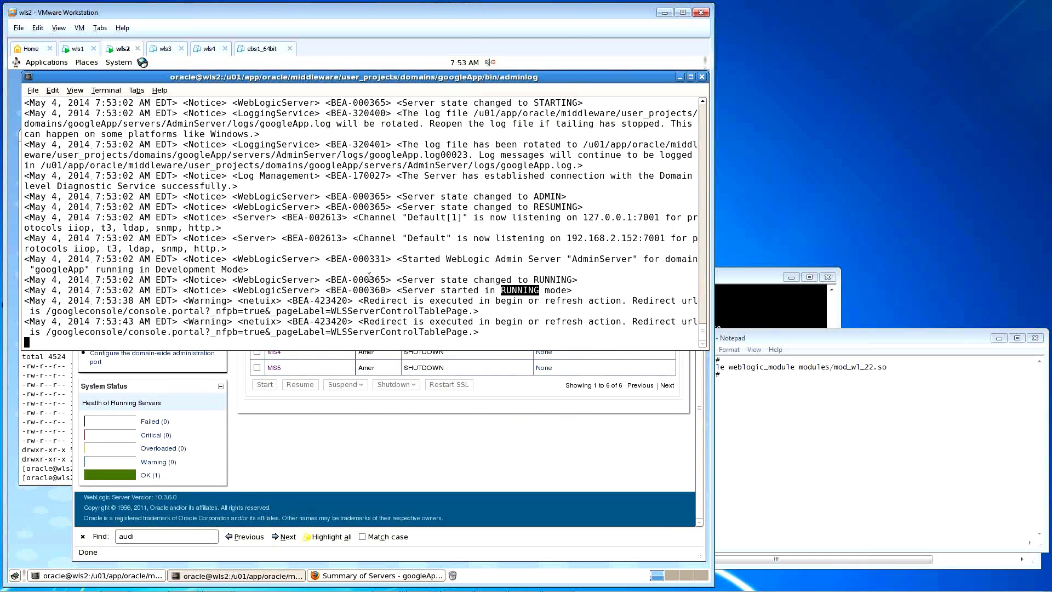
key(ctrl+c)
key(Return)
key(Return)
key(Return)
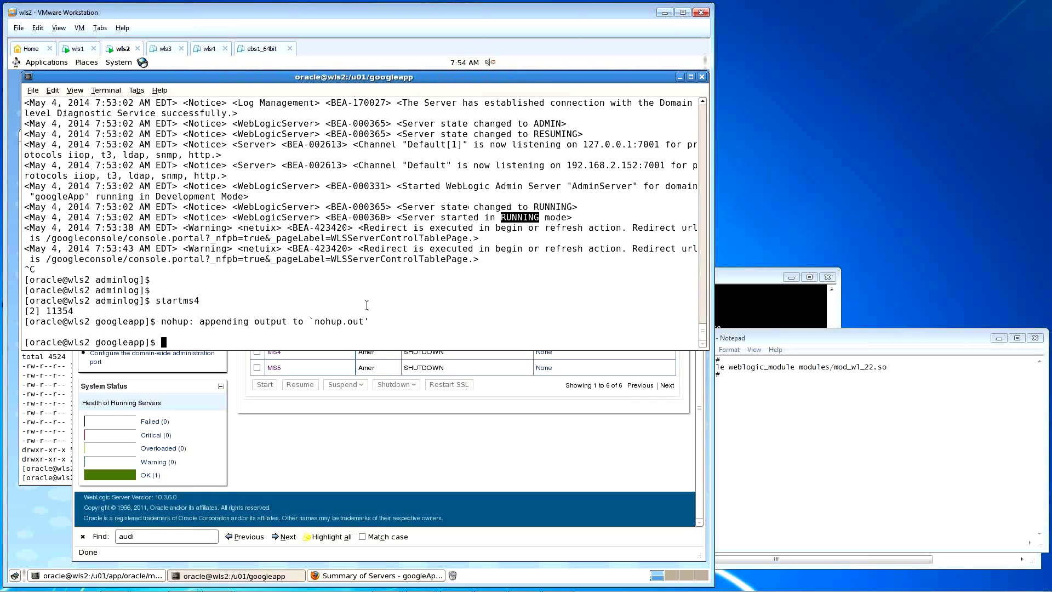
Follow MS4's nohup.out with tail -f until it reports RUNNING, then return to the console.
double_click(339, 321)
text(tail -f)
key(shift+Insert)
key(Return)
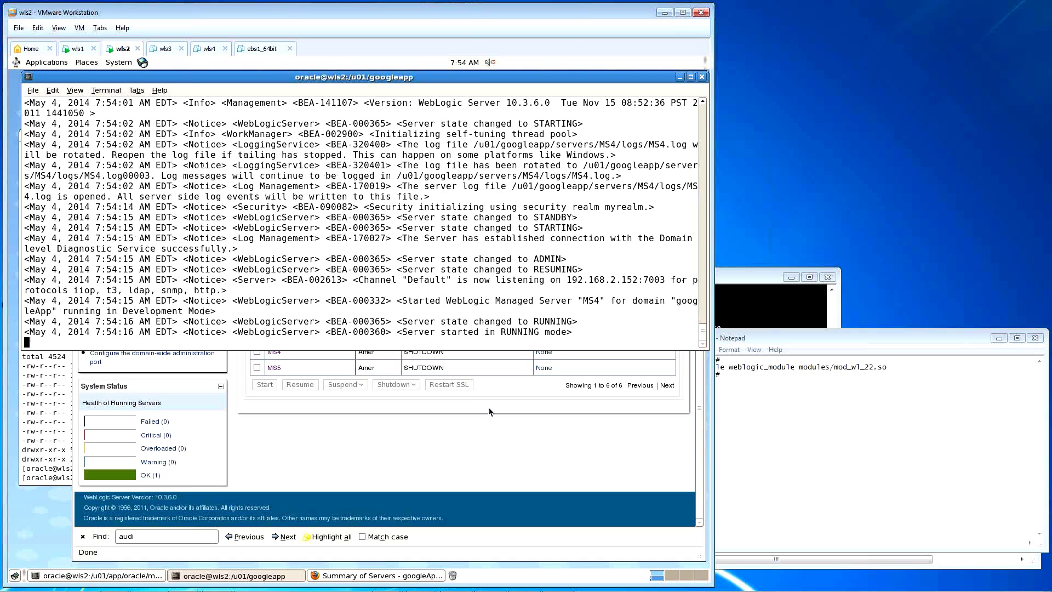
click(488, 407)
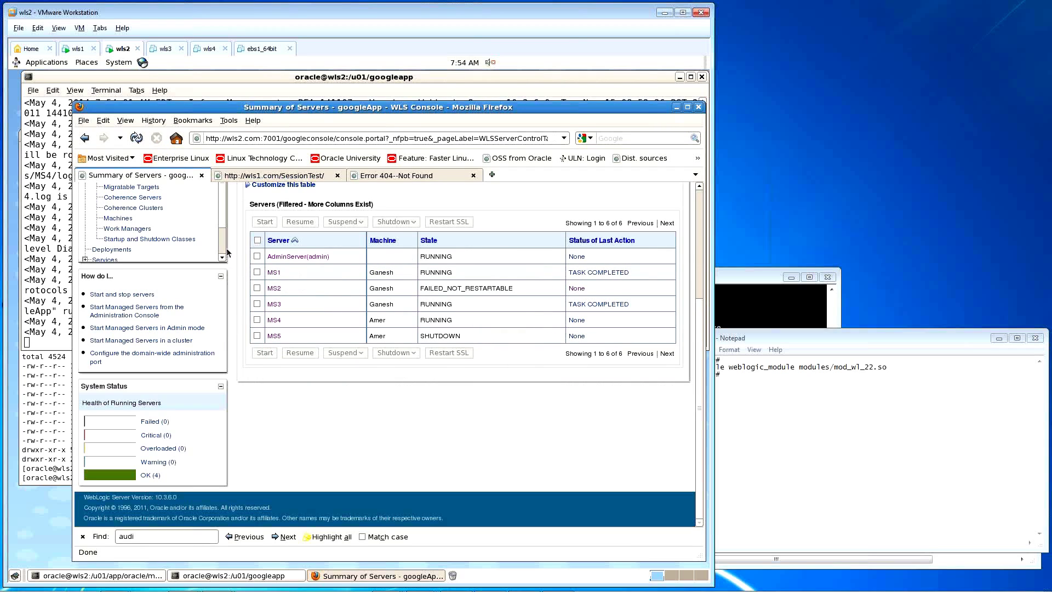
Open server MS3's settings and look over its Node Manager Server Start configuration.
scroll(273, 213, up, 2)
click(274, 223)
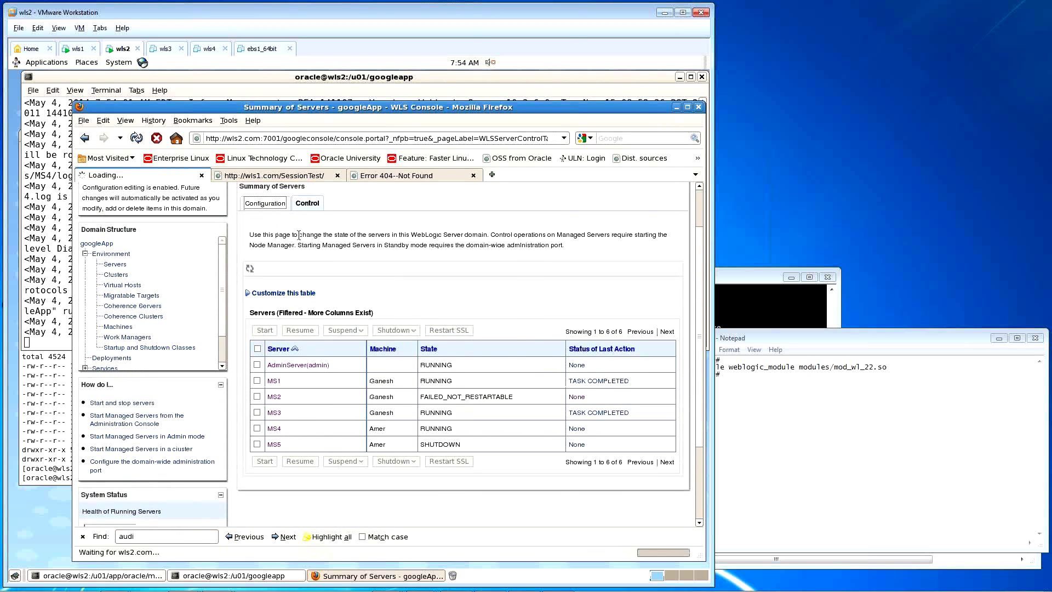
scroll(514, 394, down, 3)
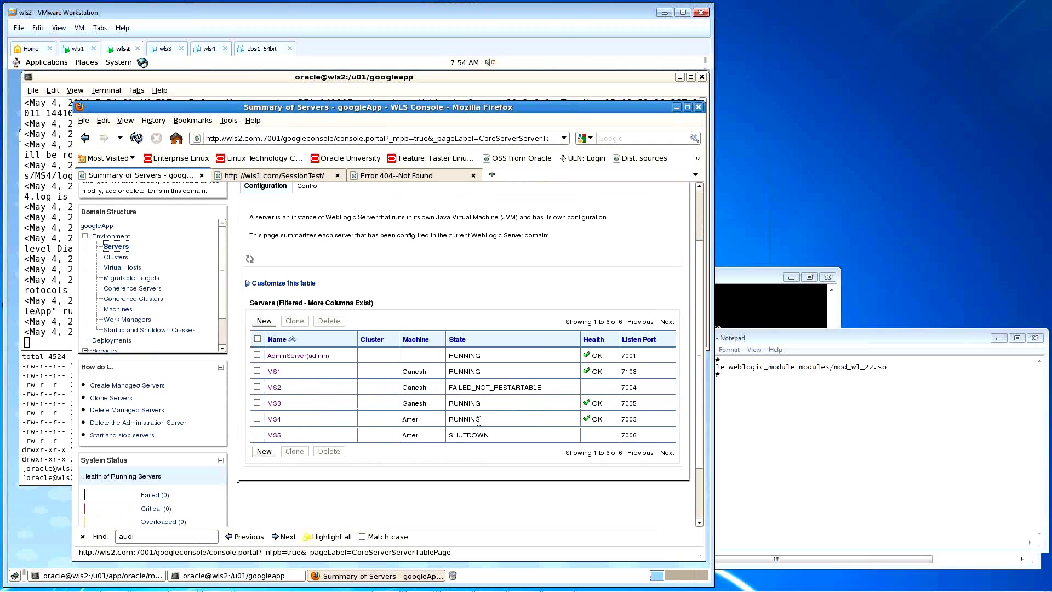
click(274, 403)
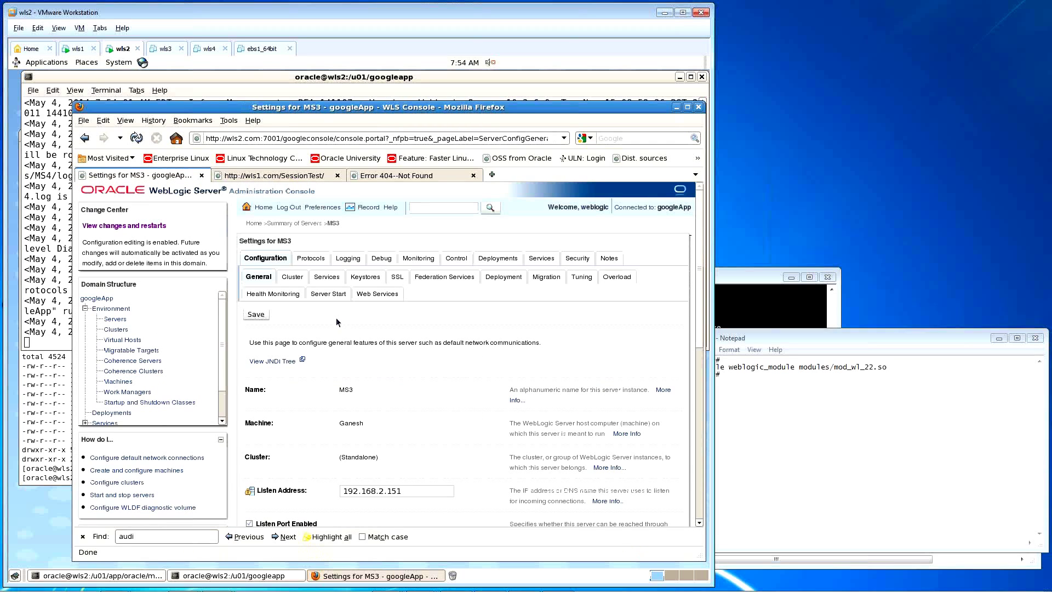
click(329, 294)
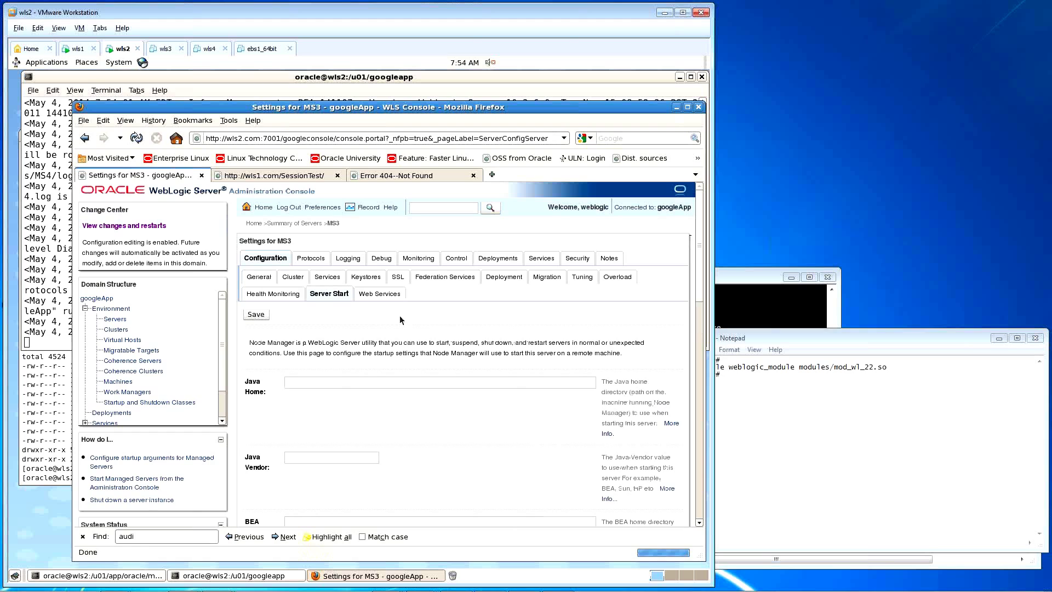
scroll(490, 341, down, 15)
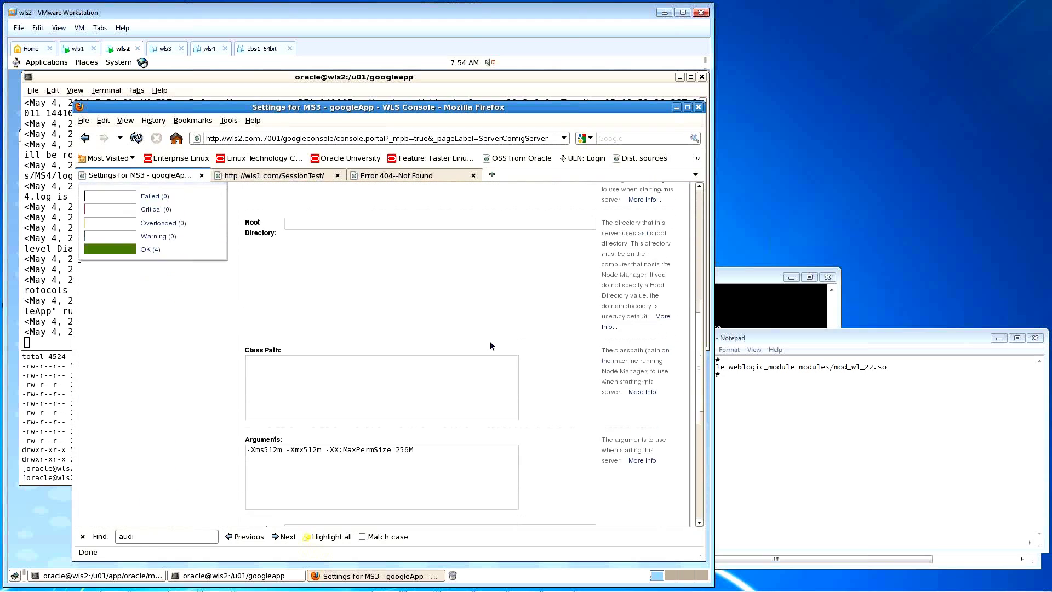
scroll(567, 349, down, 4)
scroll(567, 349, up, 20)
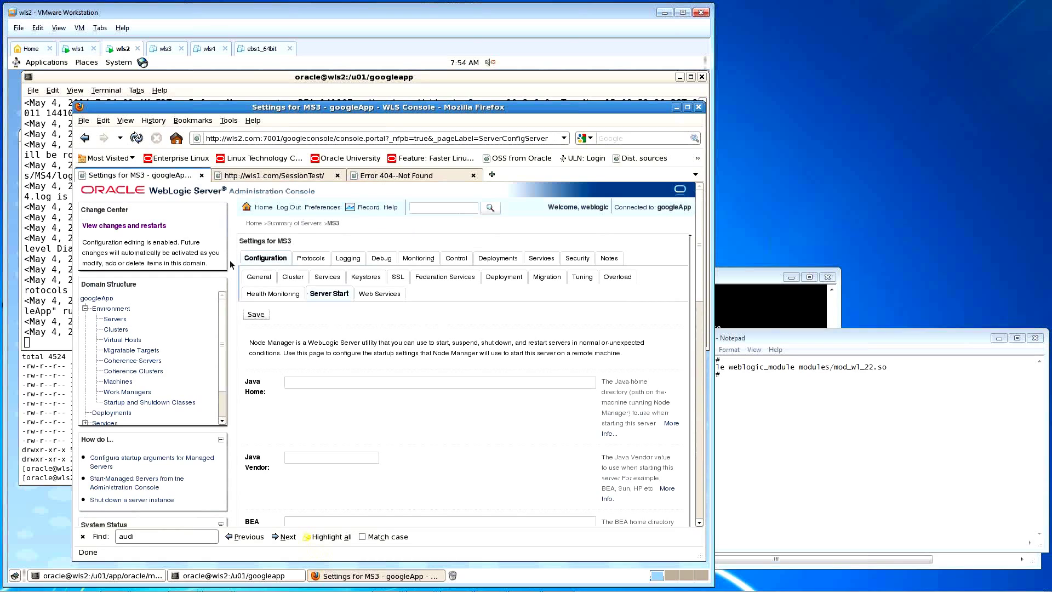
click(85, 138)
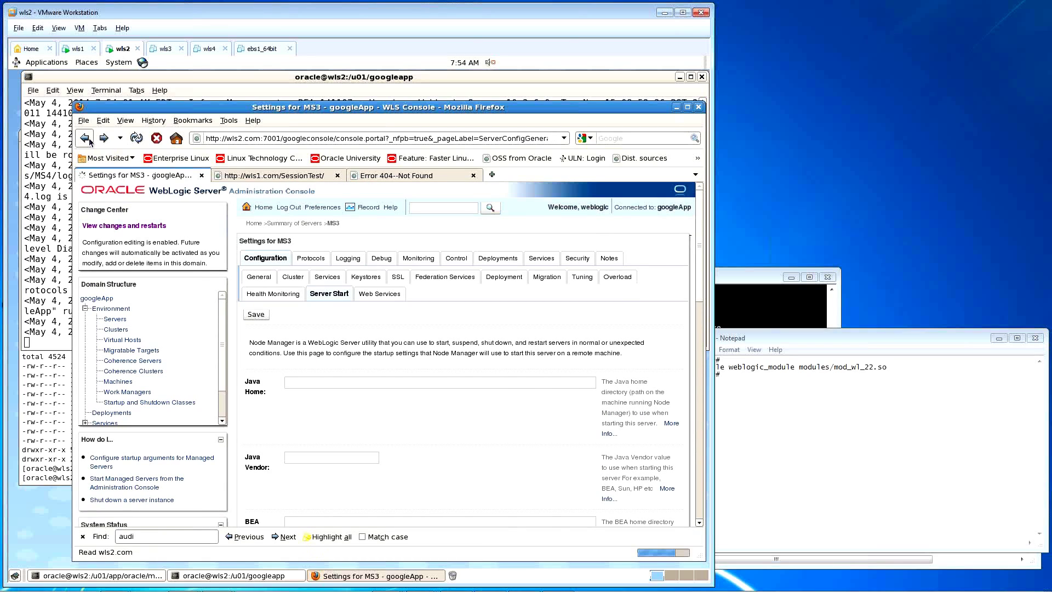
Change MS3's deployment Staging Mode from nostage to stage and save.
click(494, 281)
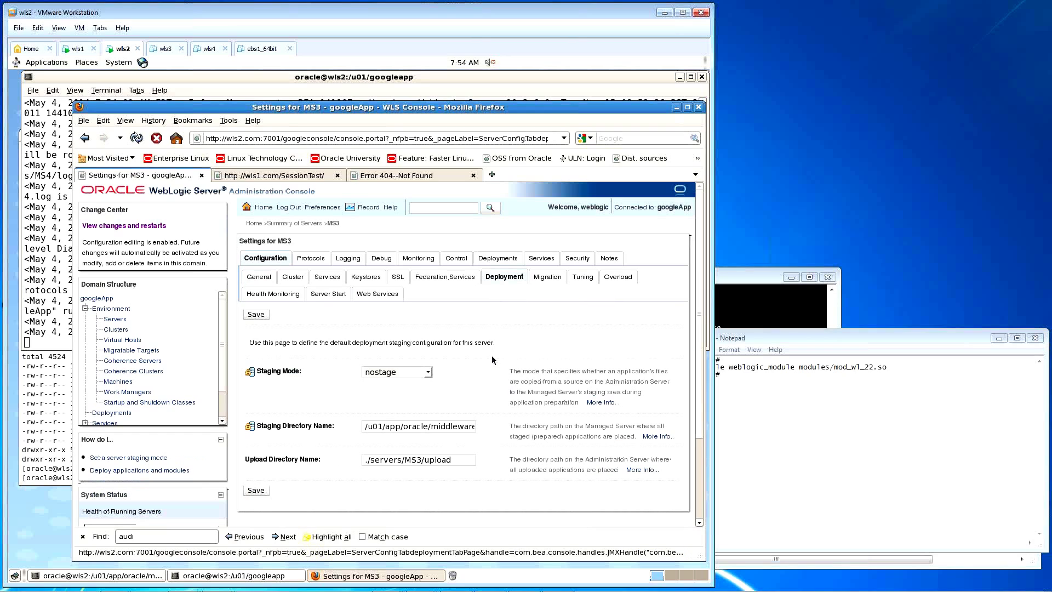
click(414, 372)
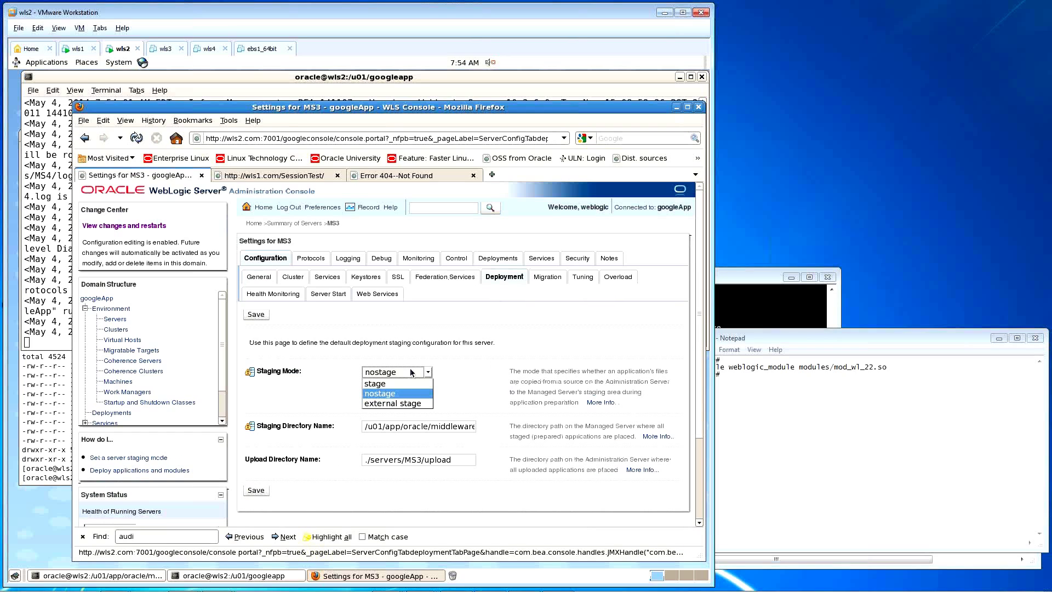
click(413, 372)
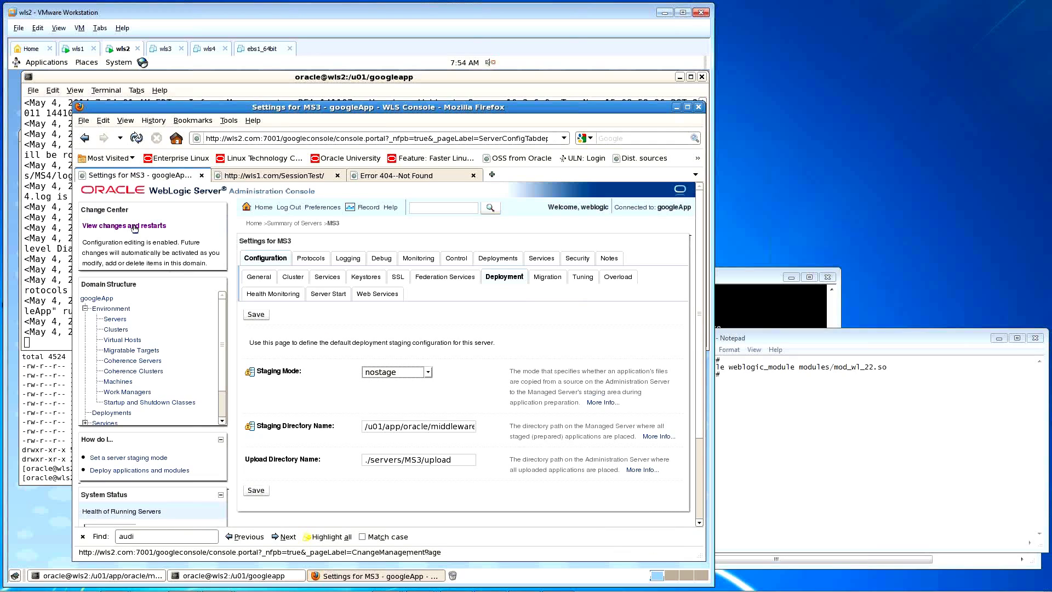
click(419, 371)
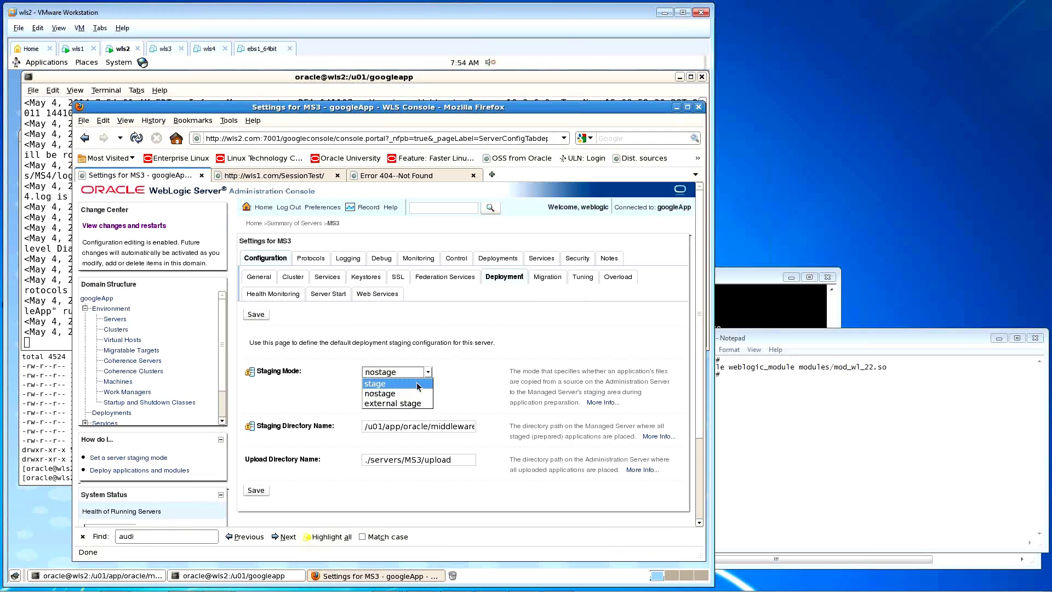
click(419, 390)
click(255, 315)
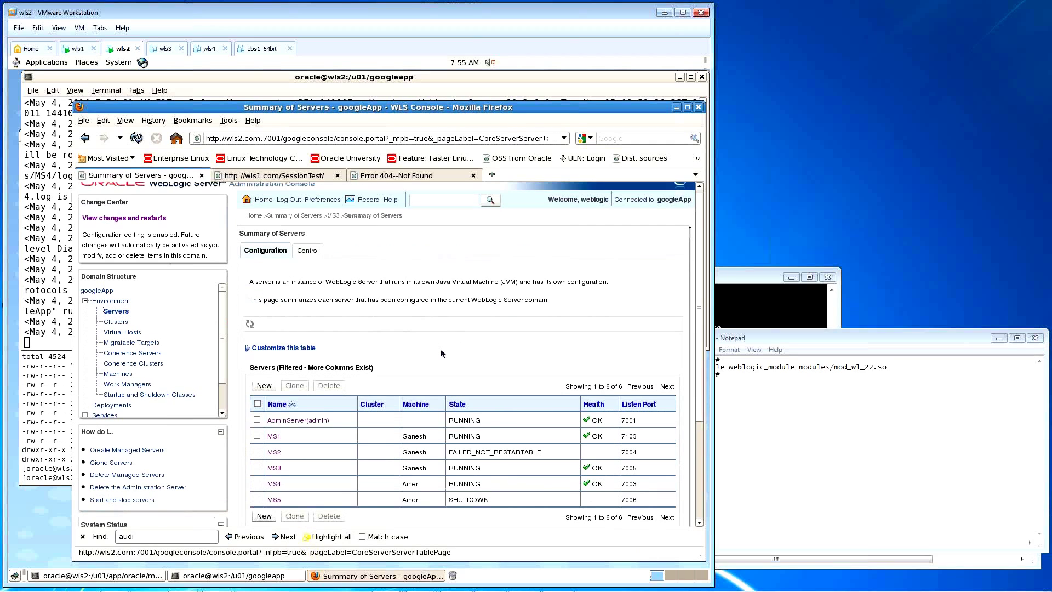
Confirm the change list has no pending changes, then open MS1's settings from the servers summary.
scroll(441, 348, down, 1)
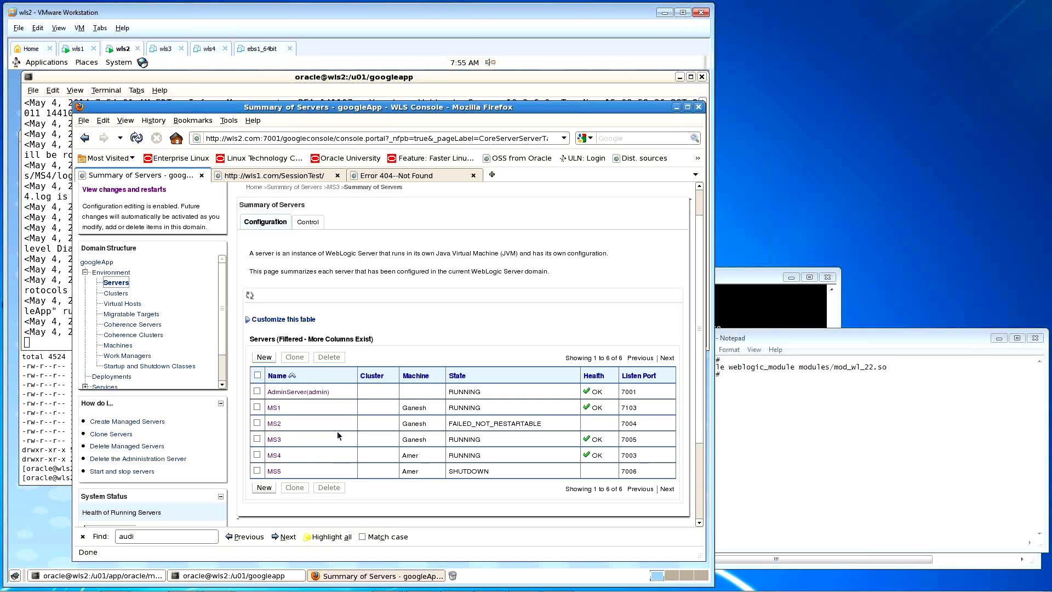
scroll(337, 431, down, 1)
scroll(341, 420, up, 2)
click(144, 227)
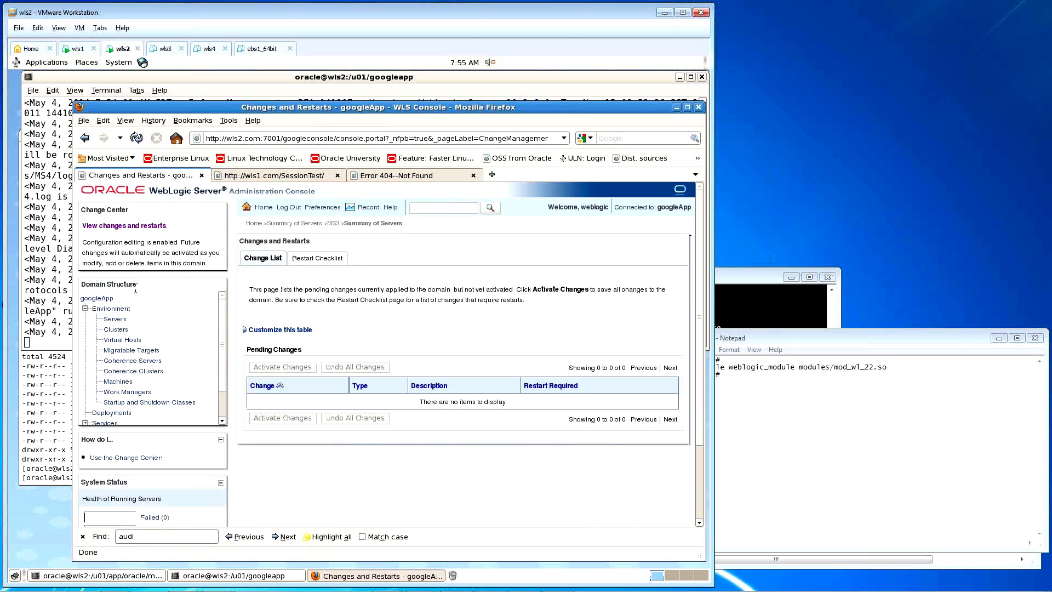
click(115, 319)
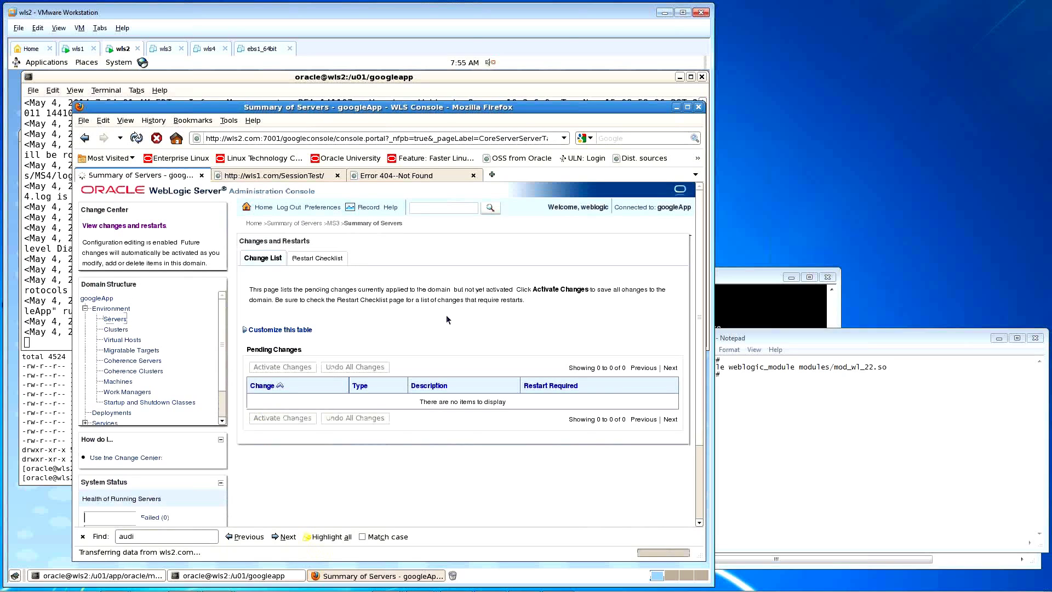
scroll(311, 391, down, 2)
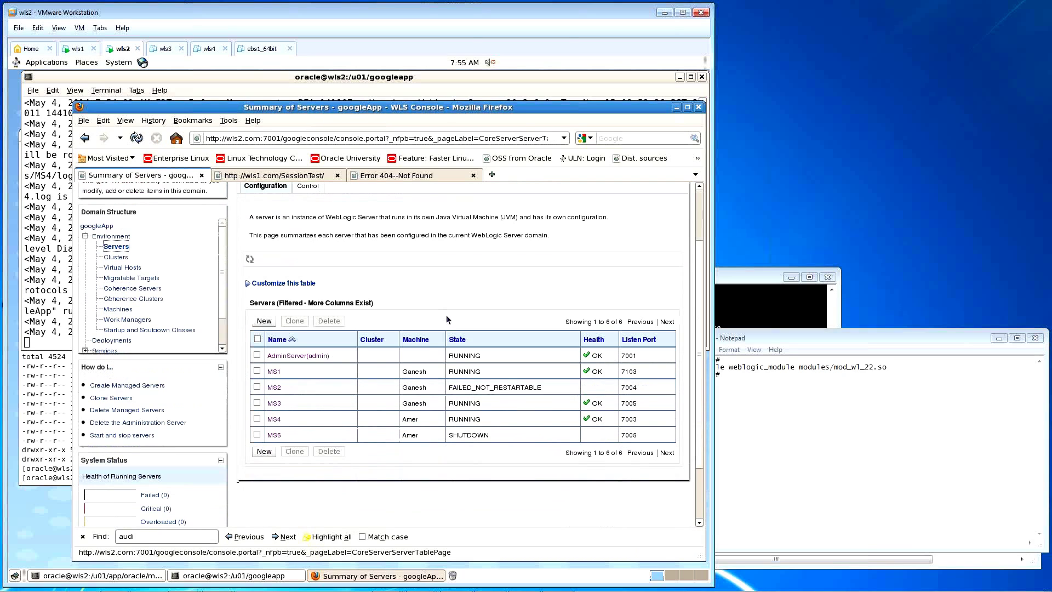
click(273, 371)
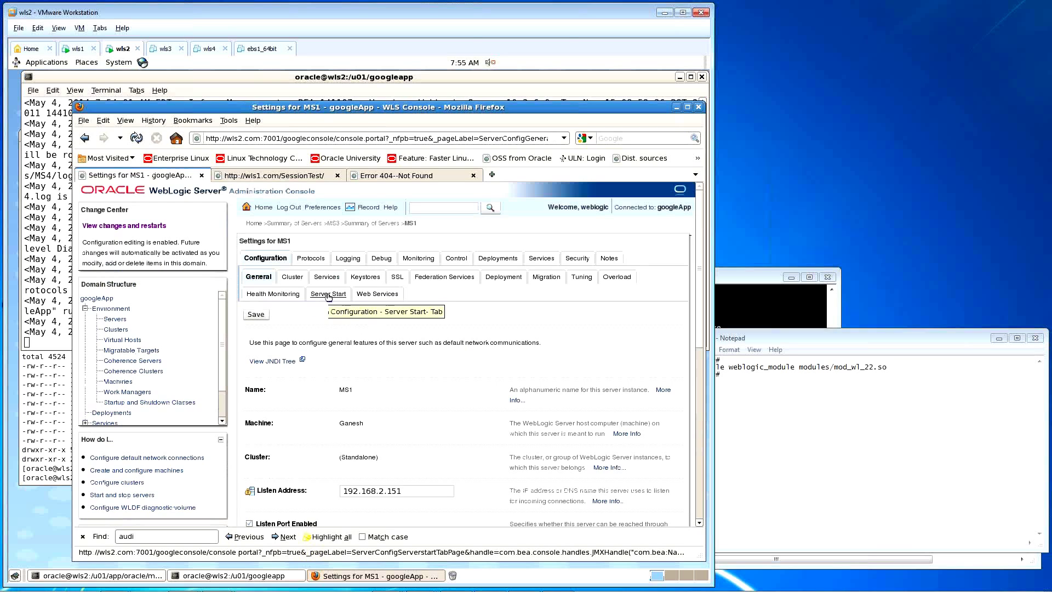
Review MS1's Node Manager Server Start settings.
click(329, 294)
scroll(459, 356, down, 2)
scroll(459, 354, down, 5)
scroll(459, 353, up, 6)
scroll(459, 355, up, 1)
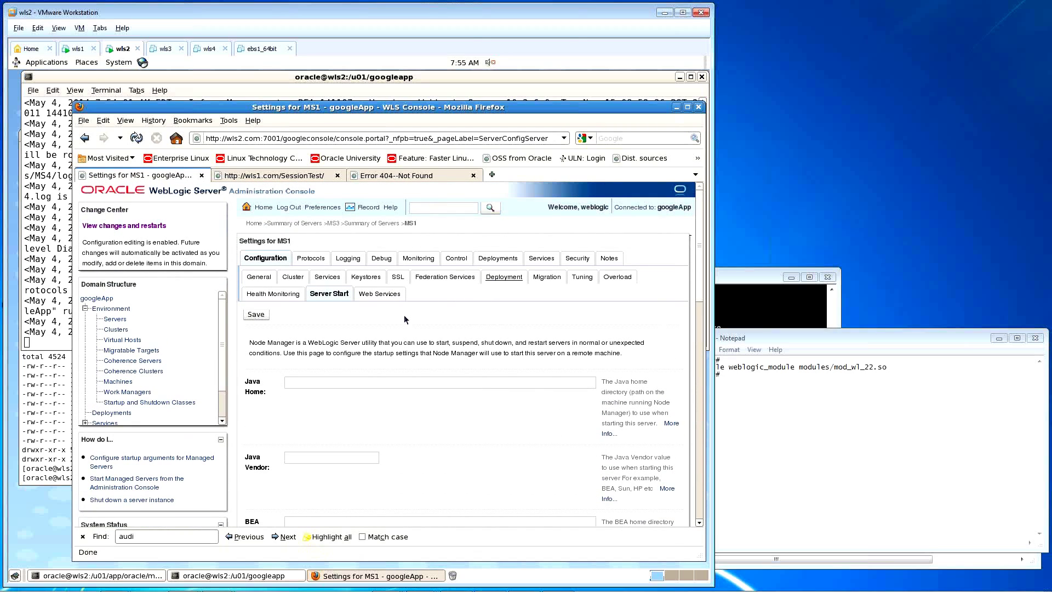
Check that MS1's Control page shows RUNNING with TASK COMPLETED, then return to the servers summary.
click(456, 258)
scroll(531, 322, down, 3)
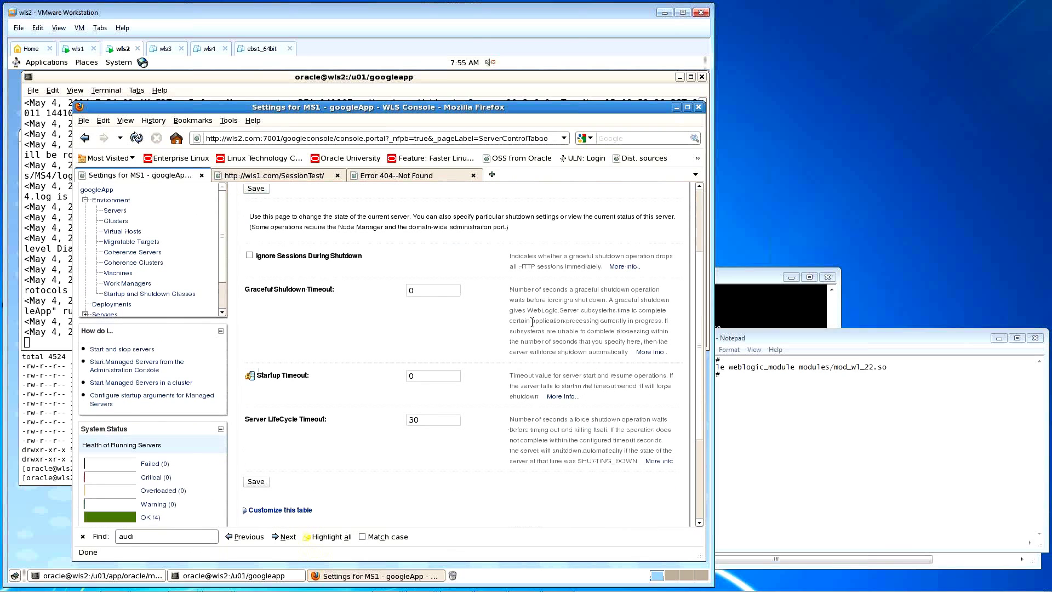
scroll(532, 323, down, 3)
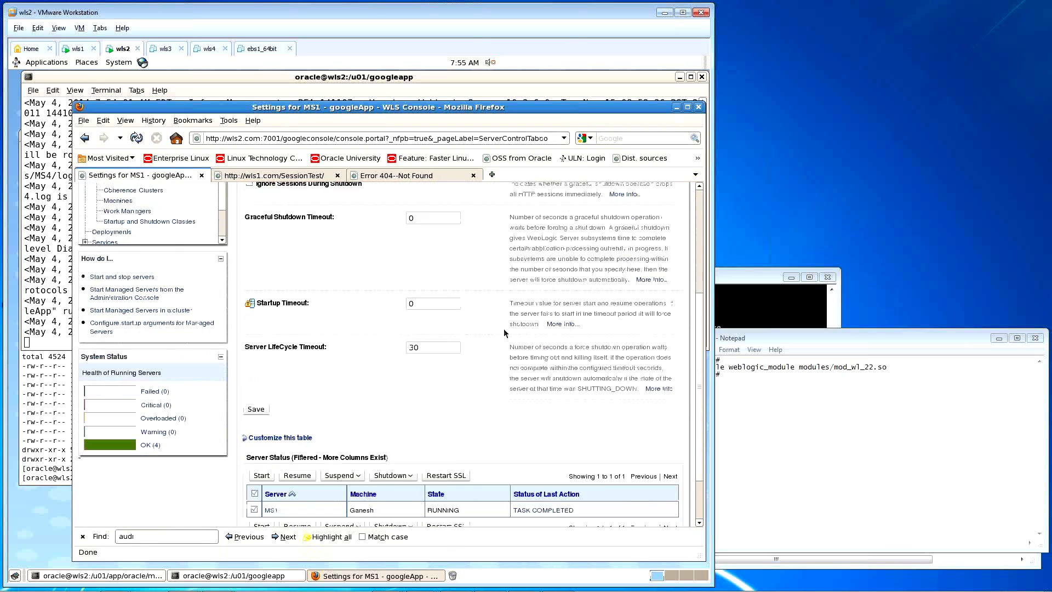
scroll(504, 328, up, 5)
scroll(504, 329, down, 5)
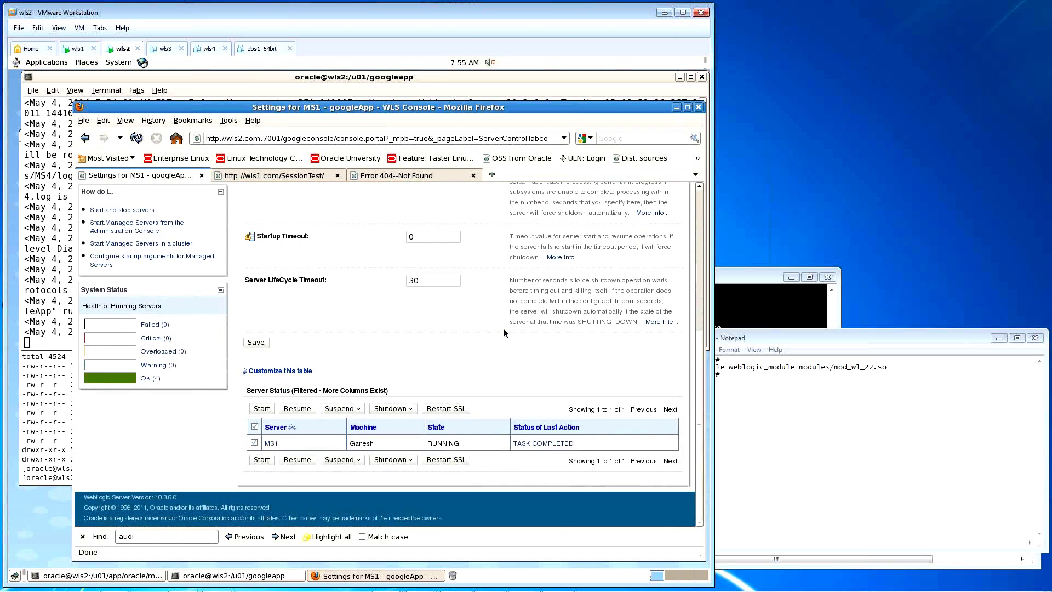
scroll(504, 328, up, 5)
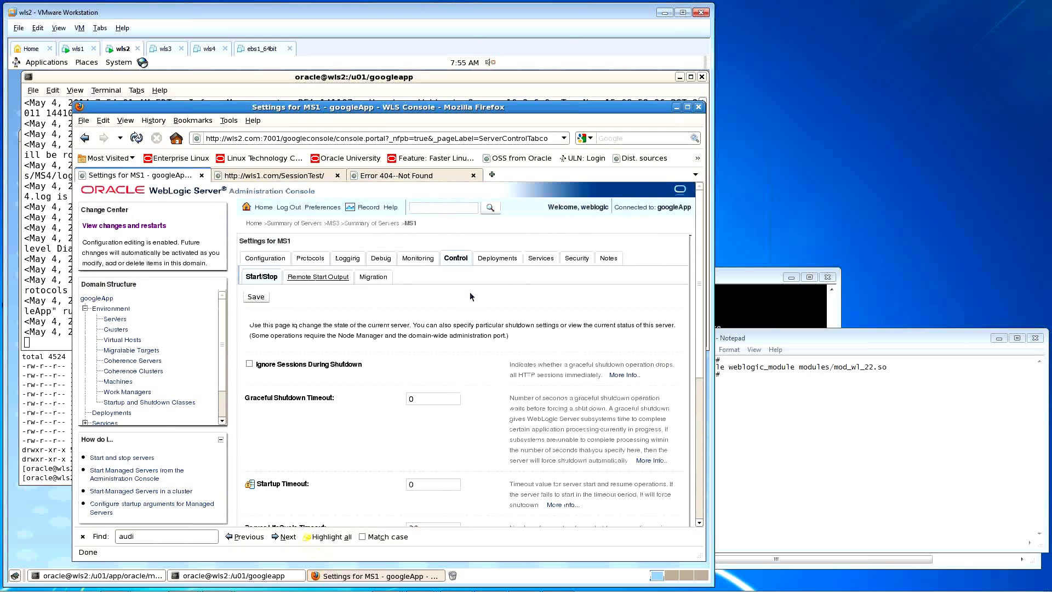
click(116, 319)
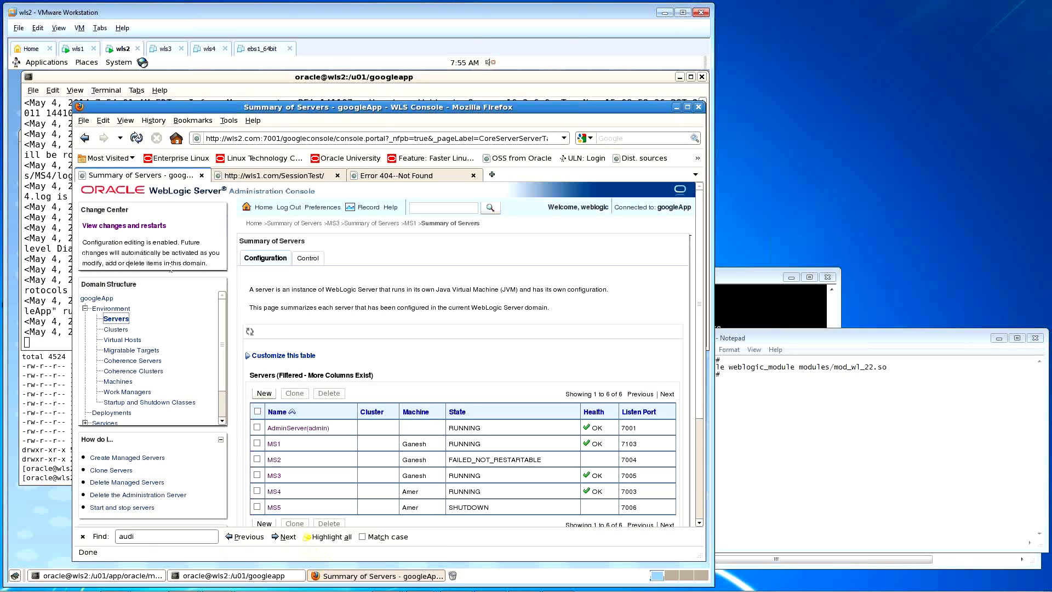
click(127, 227)
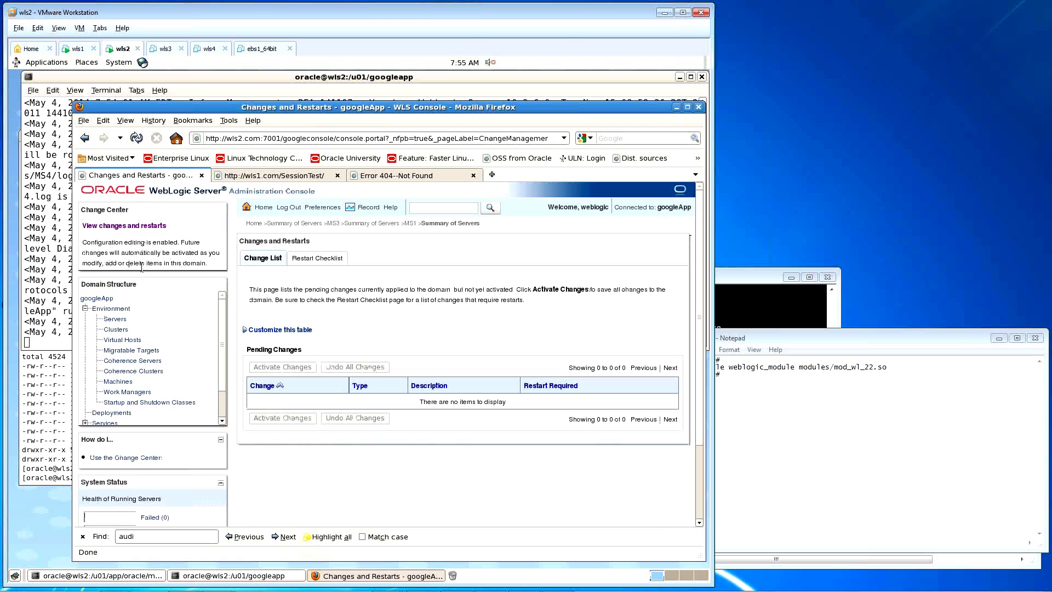
click(115, 319)
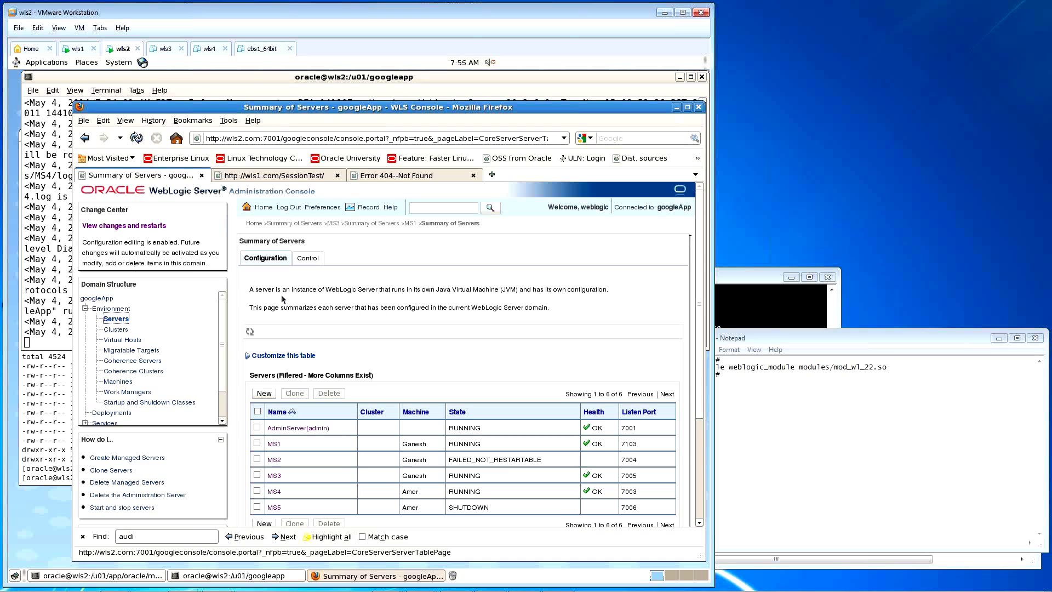
In the console preferences, turn off 'Automatically Acquire Lock and Activate Changes'.
click(323, 207)
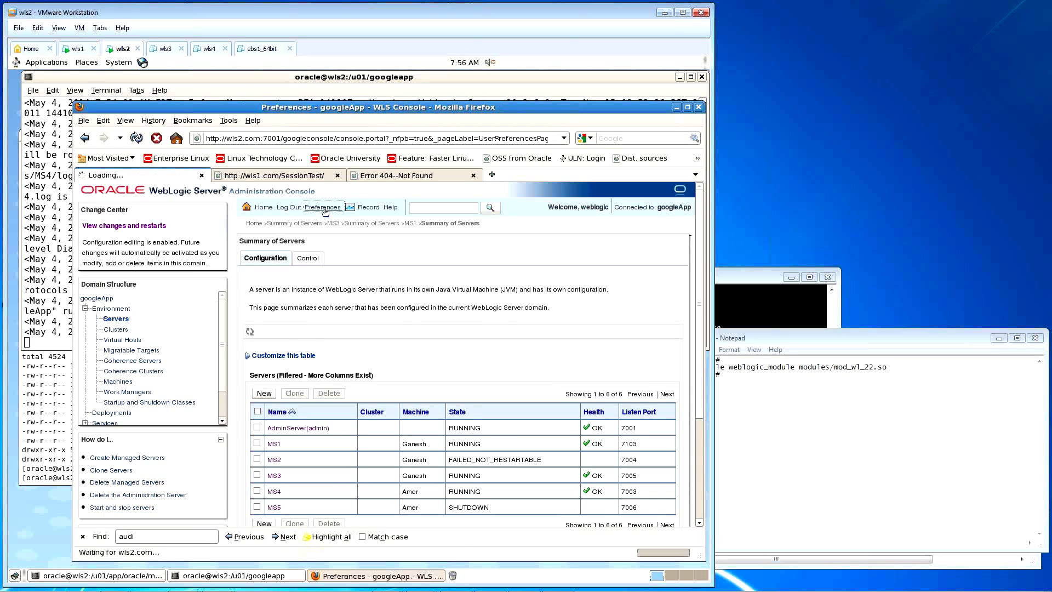
scroll(418, 306, down, 10)
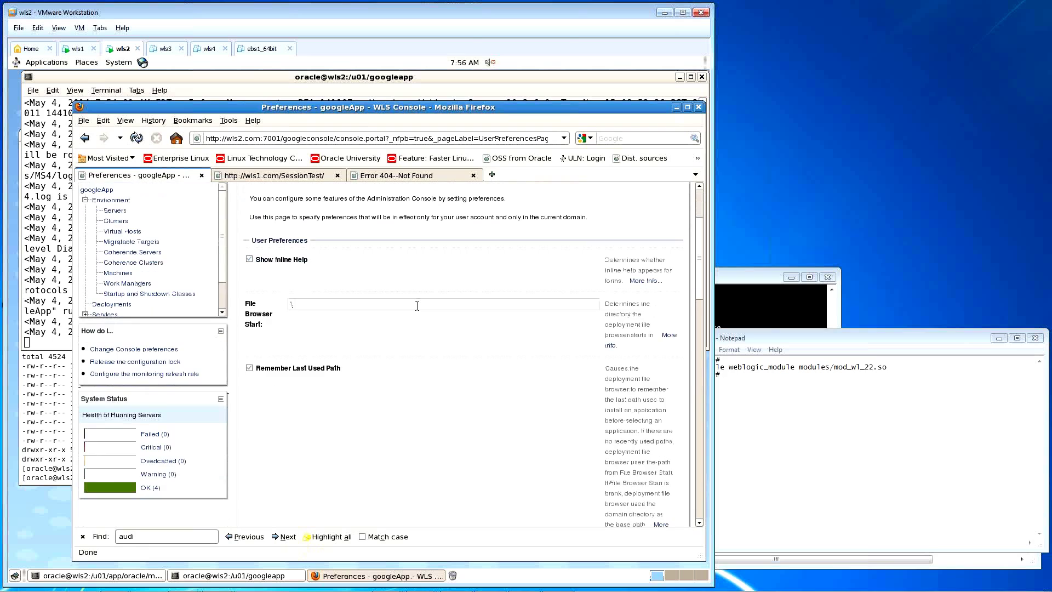
scroll(417, 307, up, 10)
scroll(418, 305, down, 9)
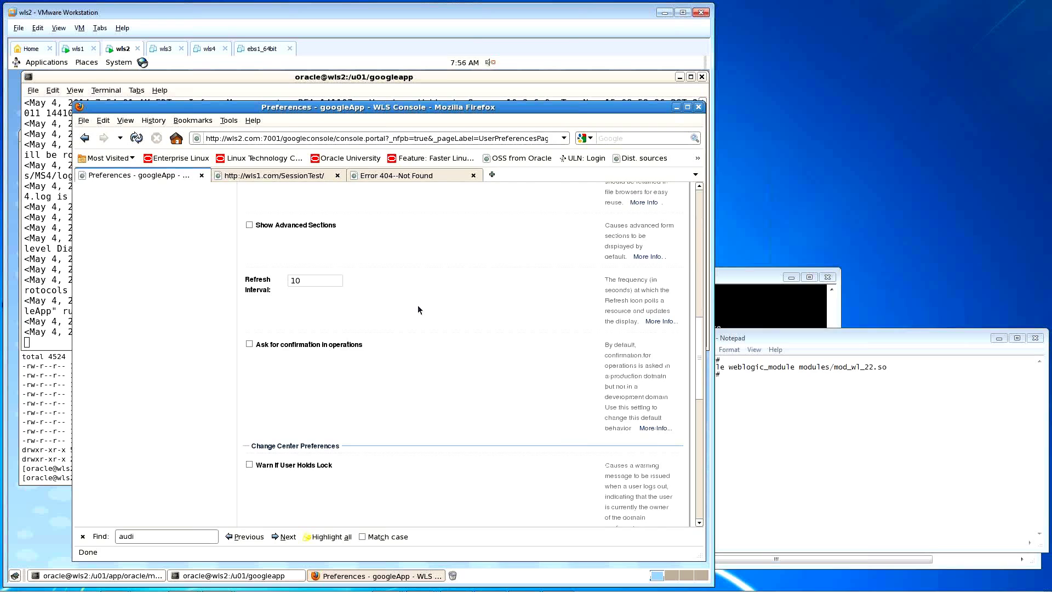
scroll(418, 305, down, 2)
scroll(417, 304, up, 10)
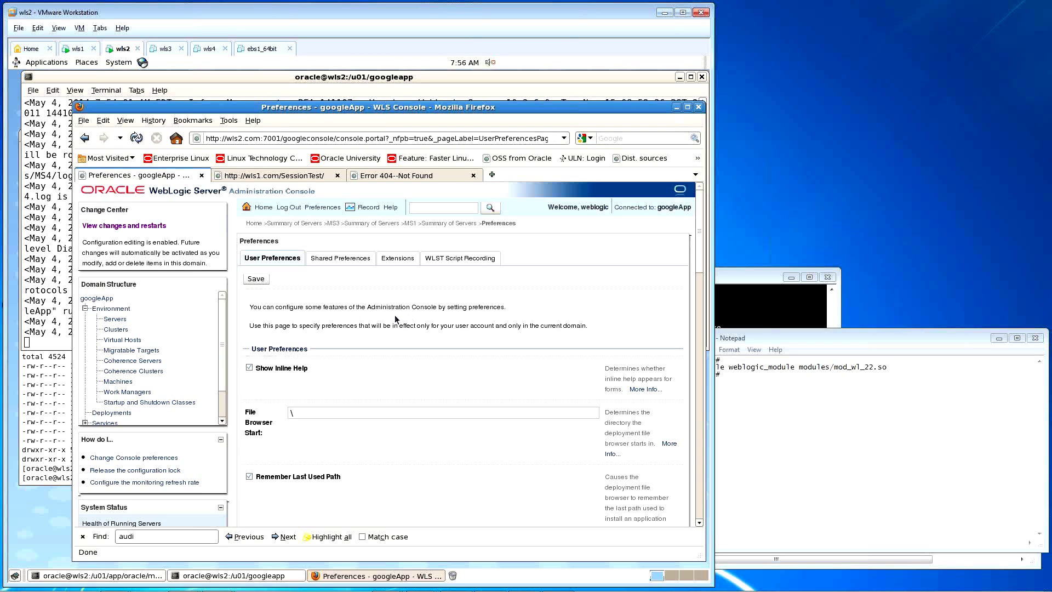
scroll(408, 318, down, 5)
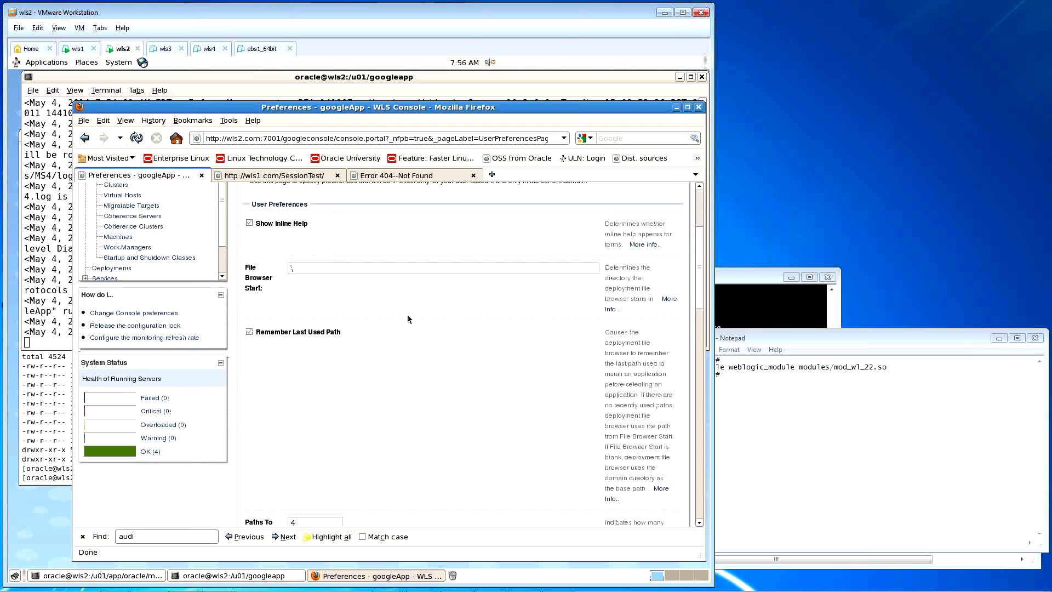
scroll(408, 318, down, 5)
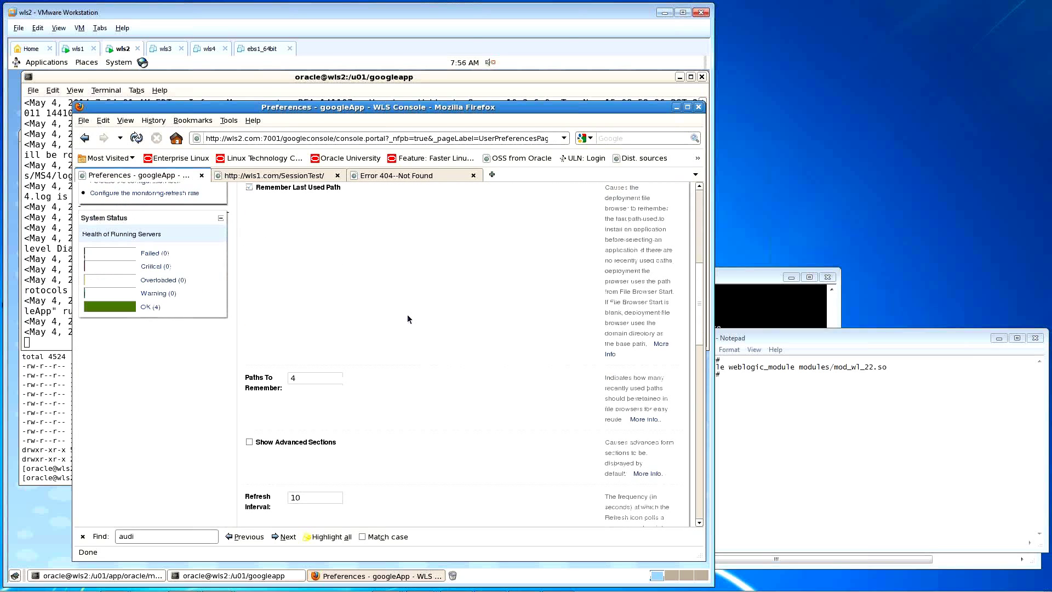
scroll(407, 318, down, 10)
scroll(407, 314, down, 12)
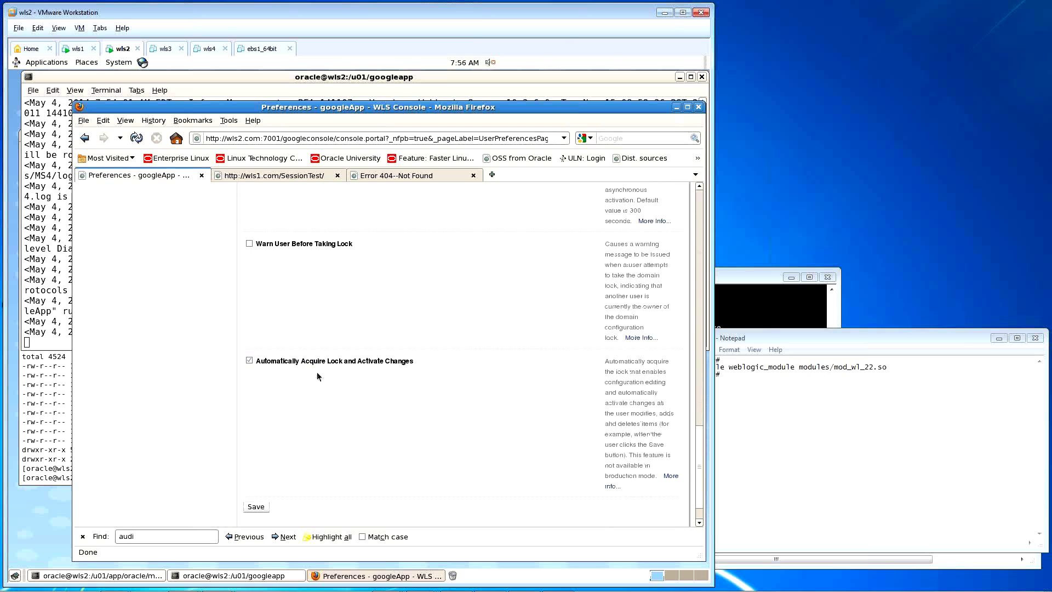
click(249, 360)
Save the preferences, release the configuration lock, and show the Summary of Servers.
scroll(406, 419, down, 2)
click(255, 464)
click(255, 310)
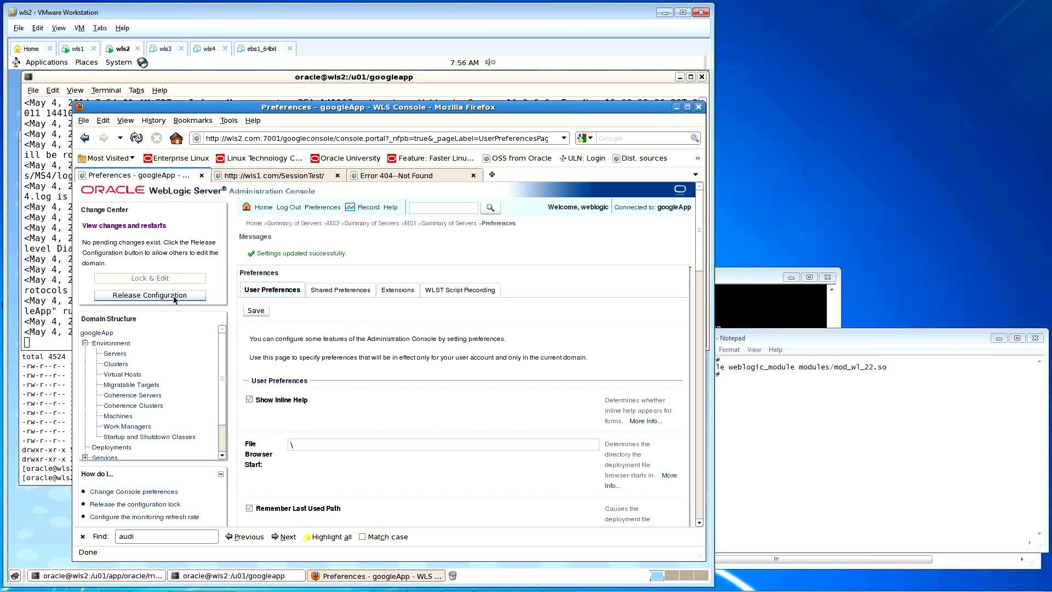
click(257, 311)
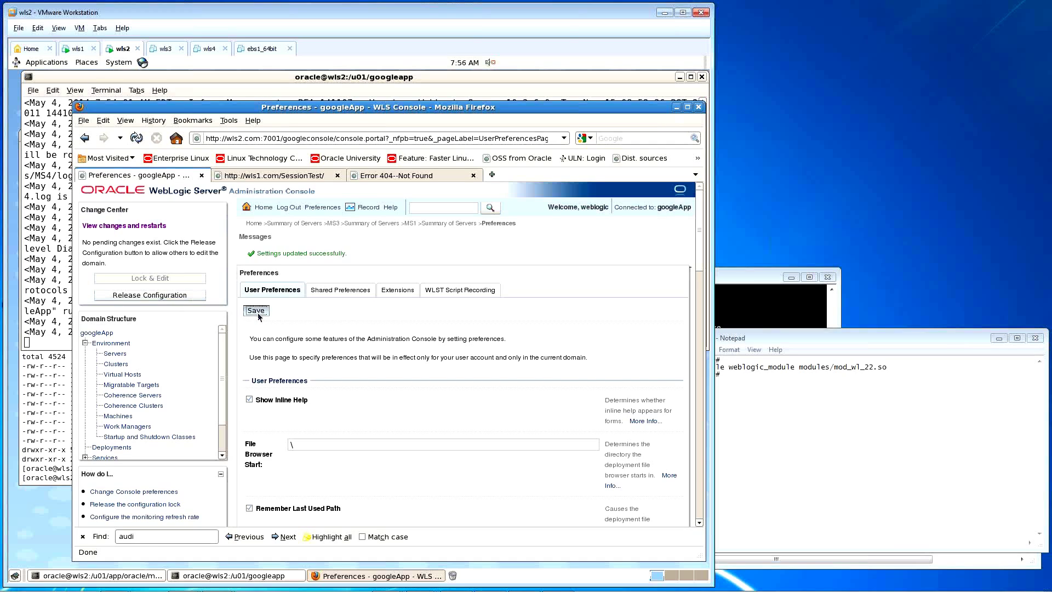
click(159, 297)
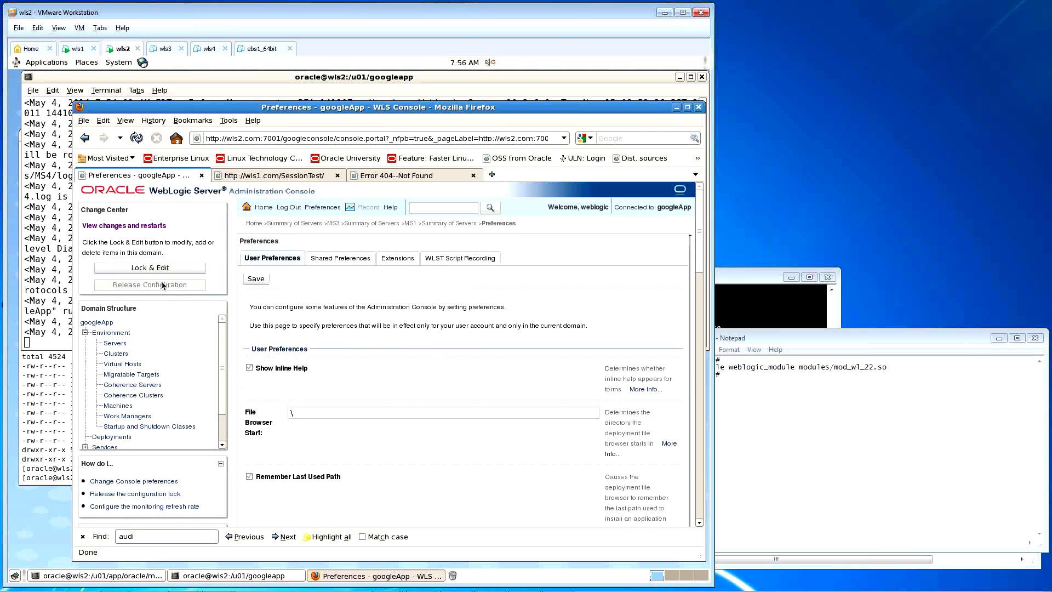
click(115, 342)
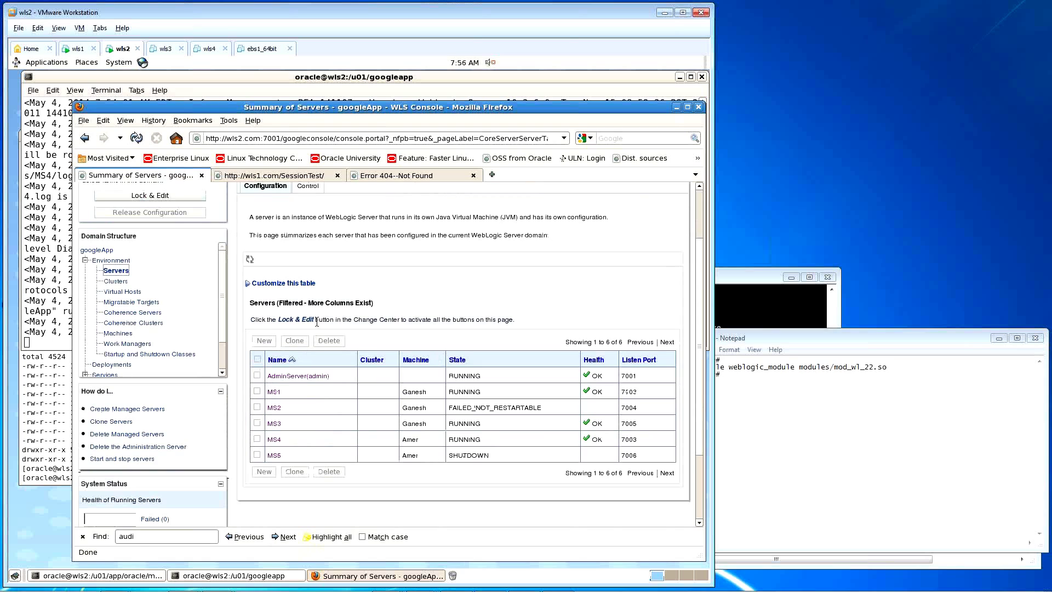
scroll(316, 329, up, 3)
From the servers Control page, open MS1's settings and scroll through its general configuration.
click(307, 258)
scroll(276, 361, down, 3)
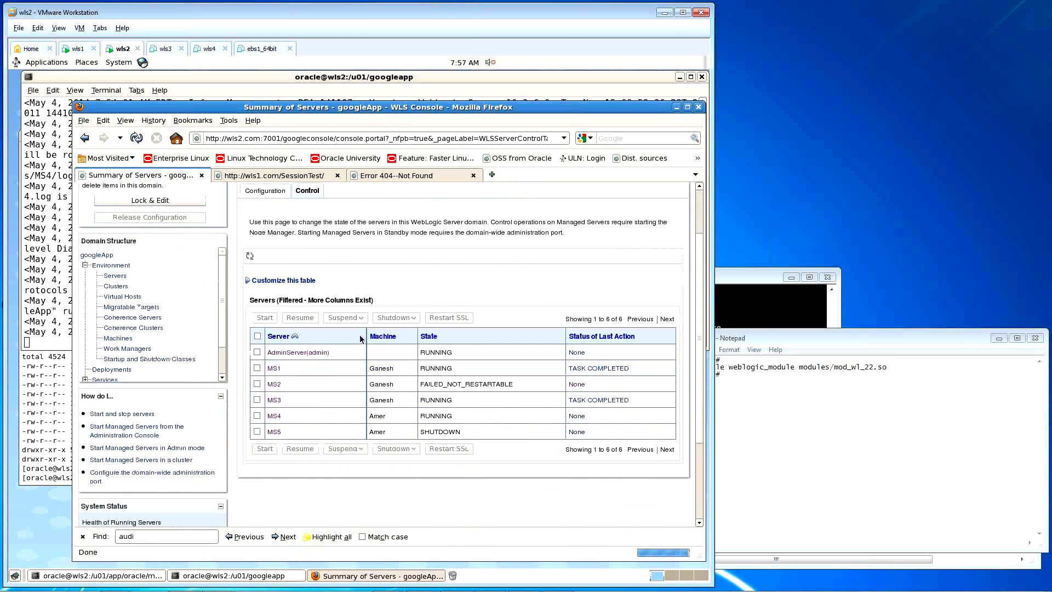
click(273, 363)
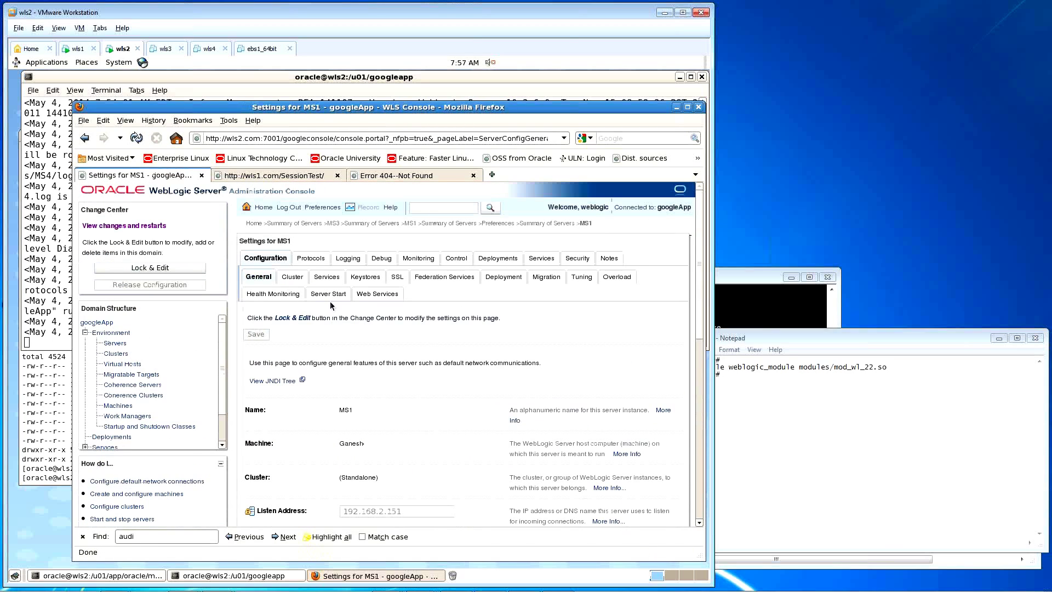
scroll(405, 430, down, 3)
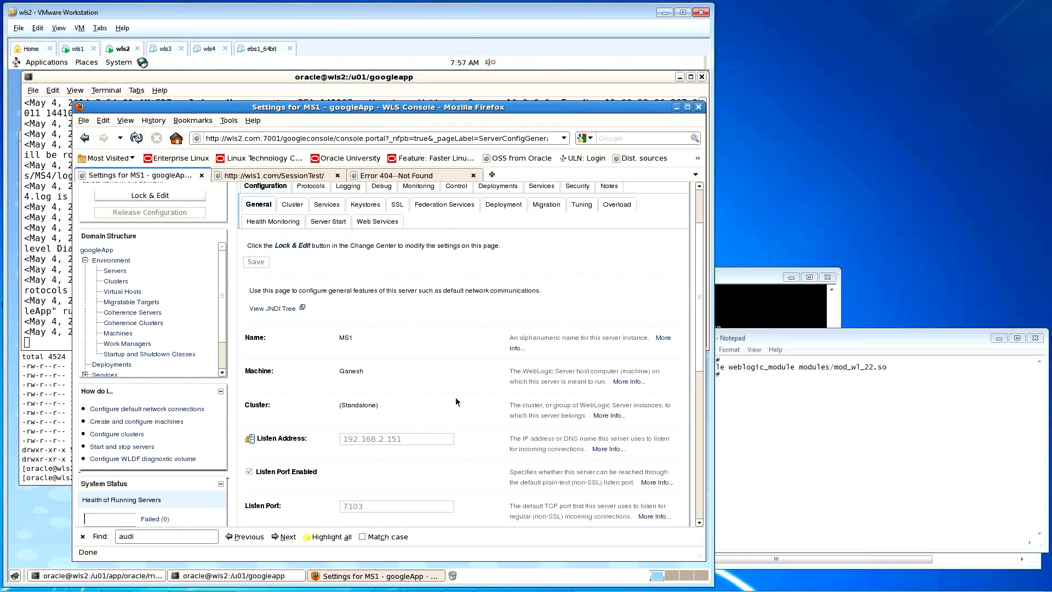
scroll(455, 401, down, 1)
scroll(475, 371, down, 1)
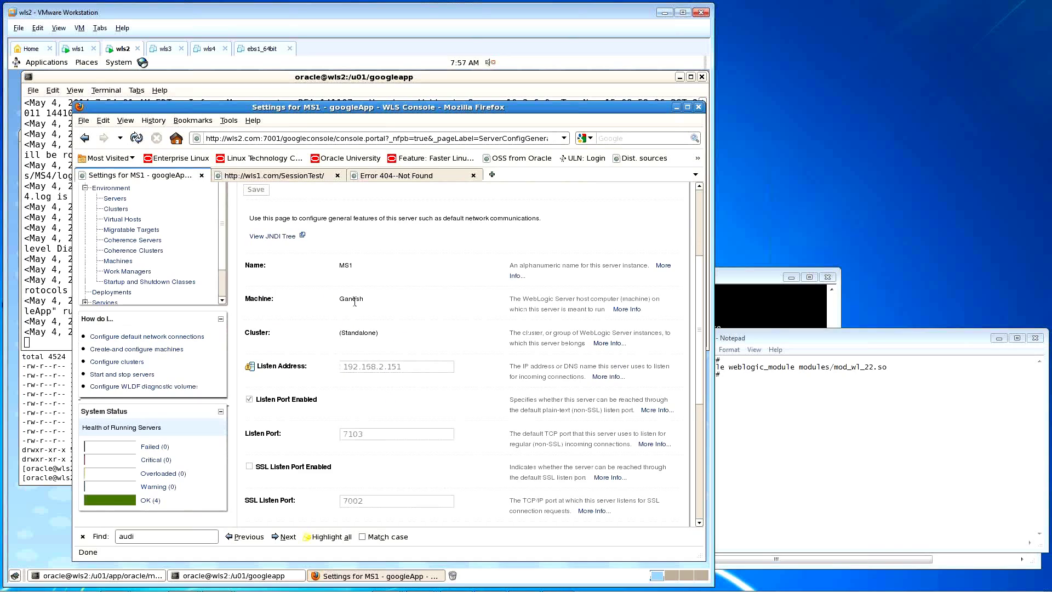
scroll(484, 404, up, 3)
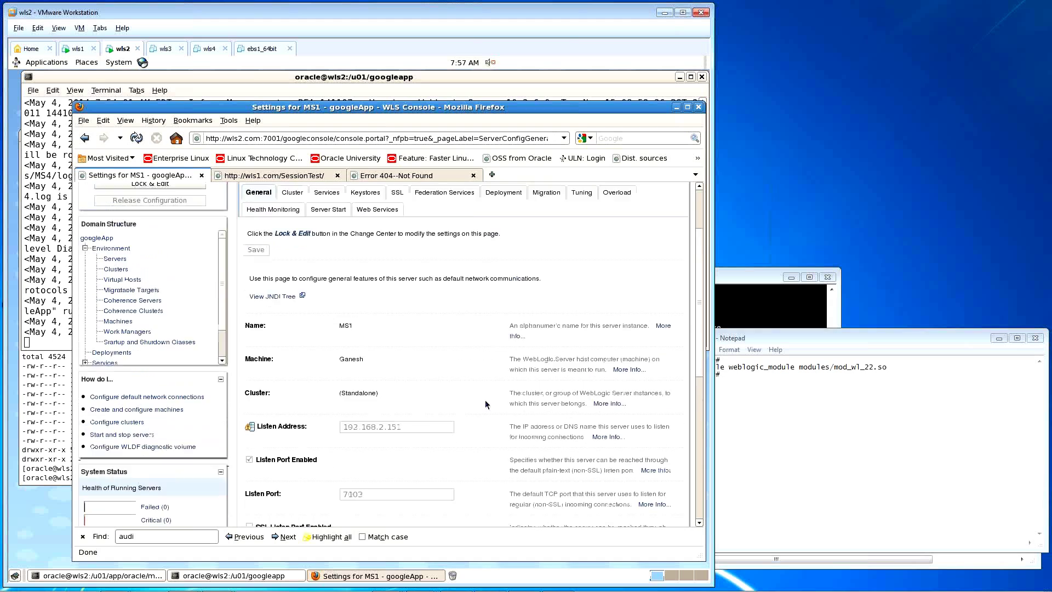
scroll(485, 405, down, 2)
scroll(484, 404, down, 10)
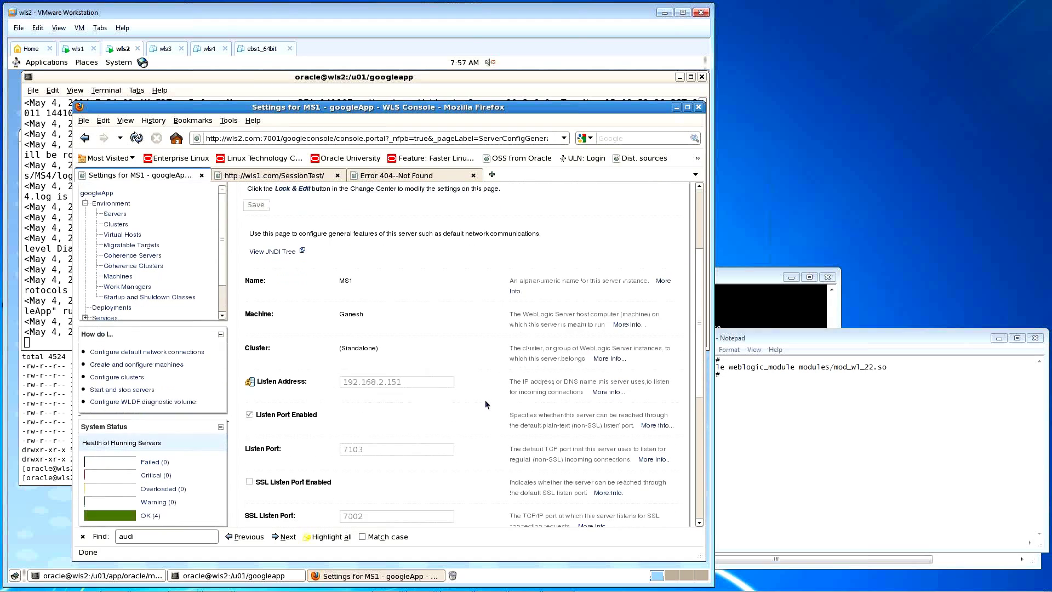
Expand MS1's Advanced settings and review them, then scroll back to the top.
click(270, 429)
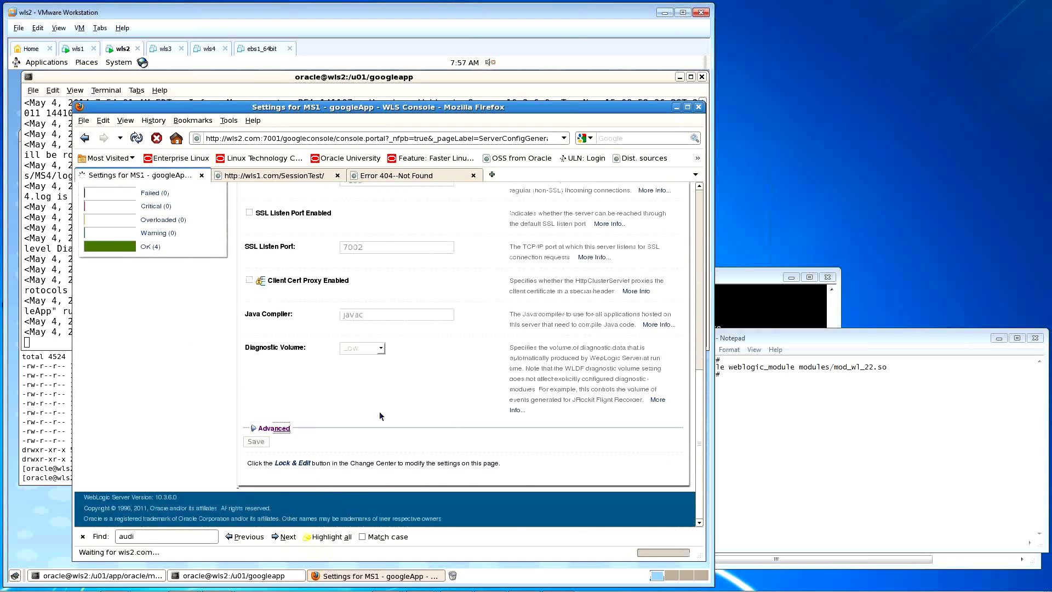
scroll(466, 320, down, 14)
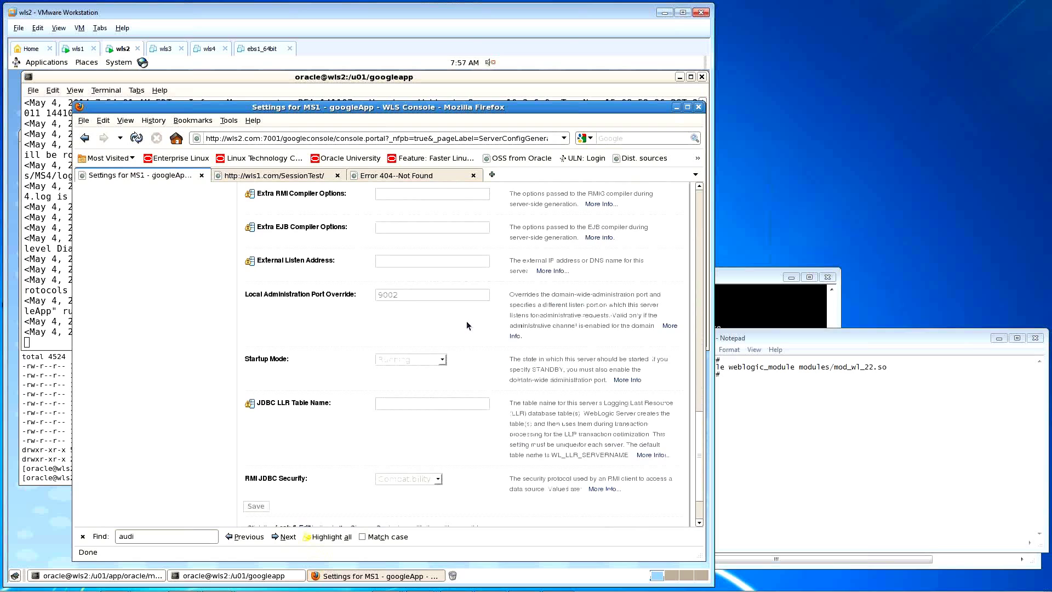
scroll(466, 325, down, 3)
scroll(467, 325, up, 10)
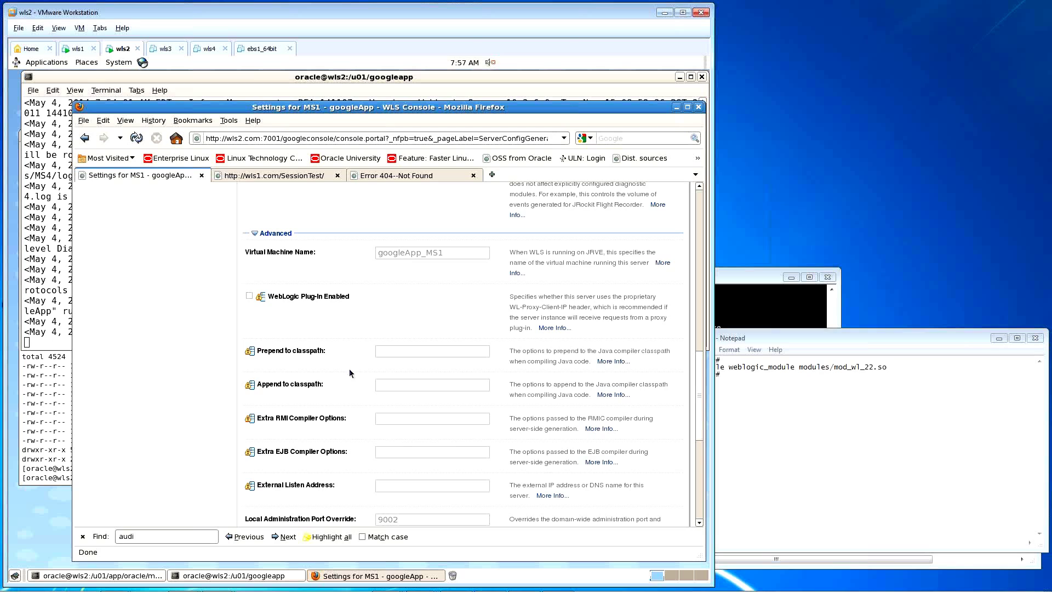
scroll(350, 360, up, 10)
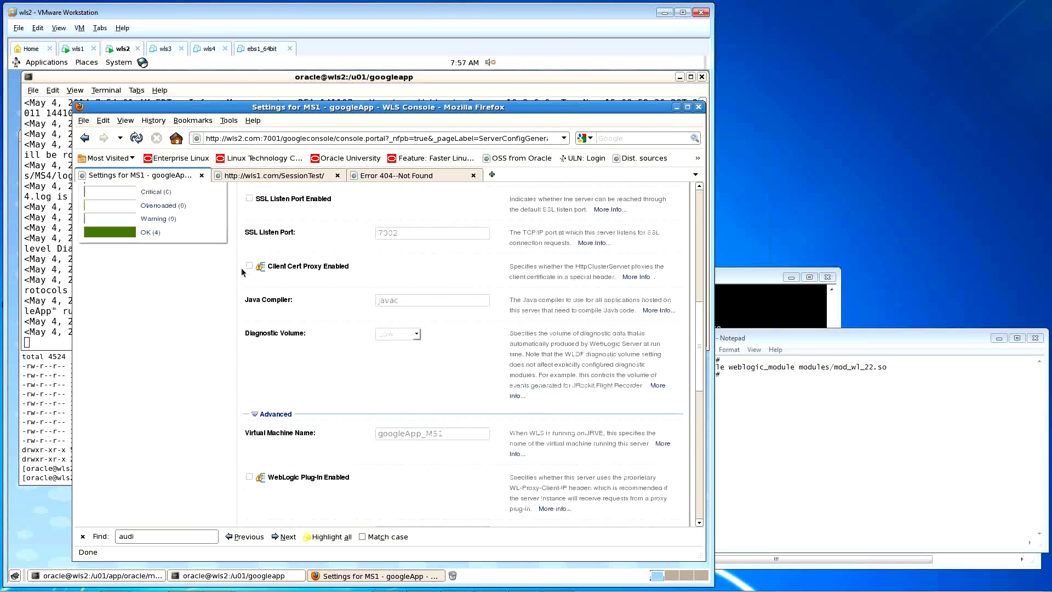
scroll(184, 307, up, 3)
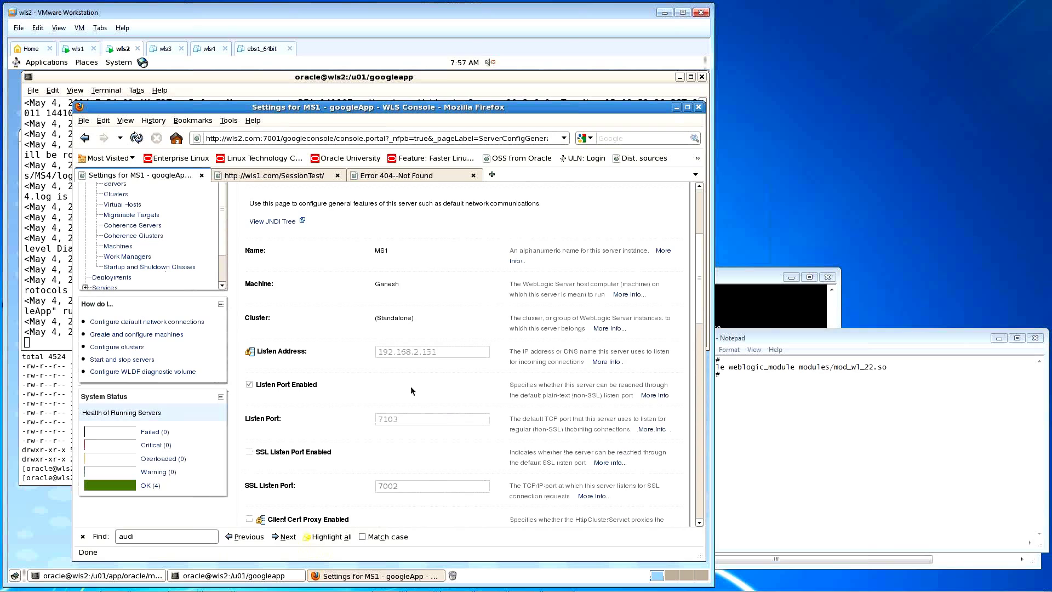
scroll(124, 261, up, 2)
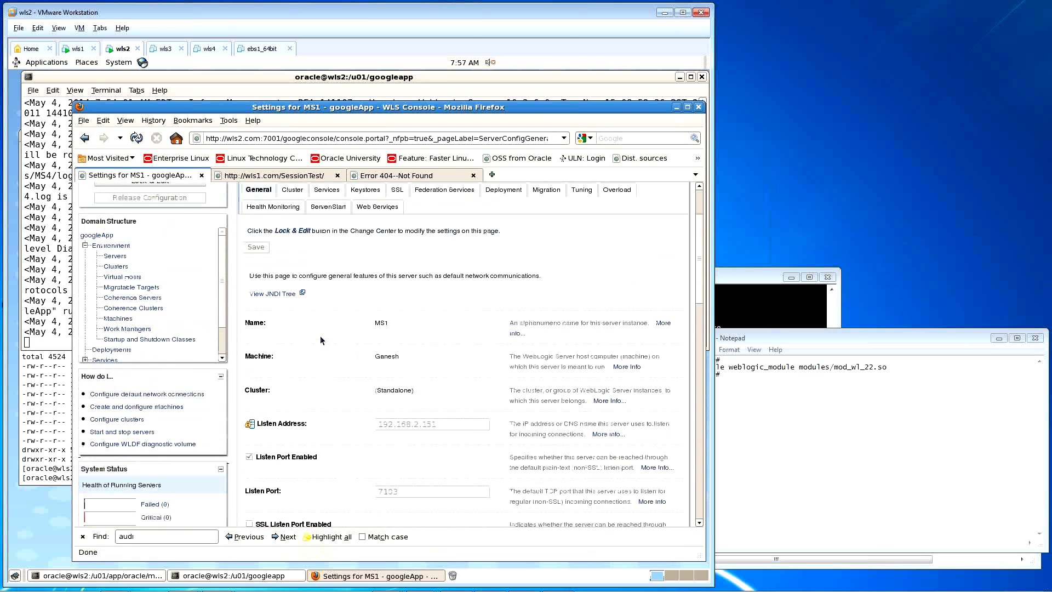
Return to the servers summary and check the RUNNING states of MS1, MS3 and MS4.
click(122, 257)
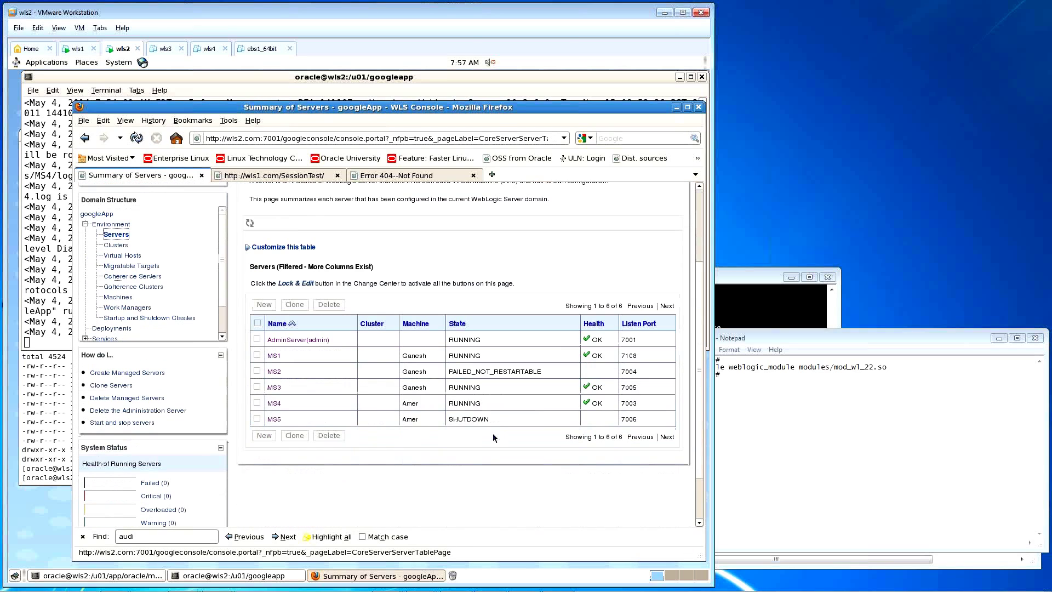
double_click(465, 388)
double_click(467, 356)
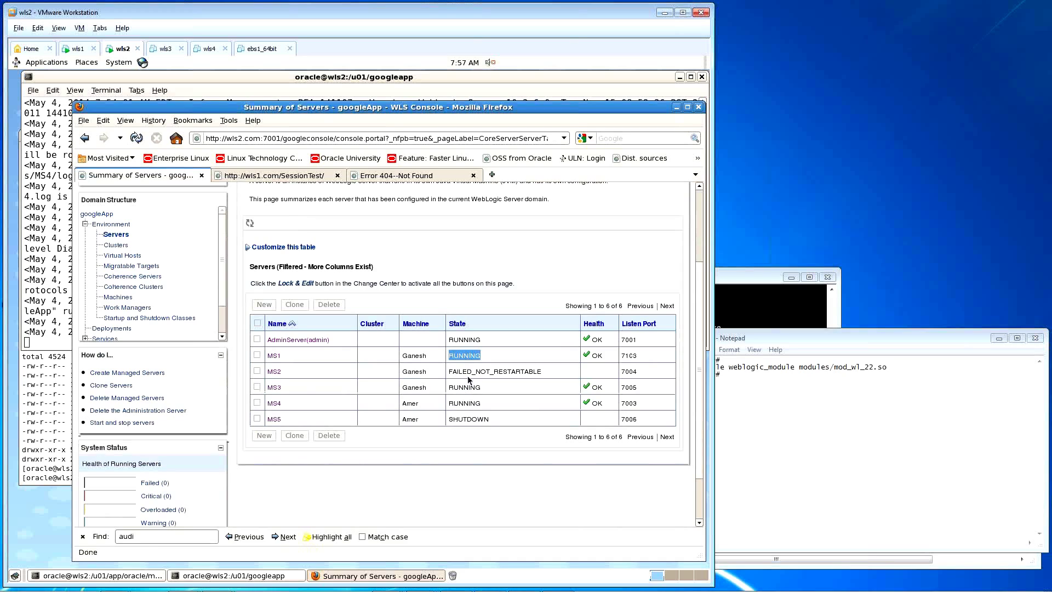
double_click(465, 404)
double_click(467, 387)
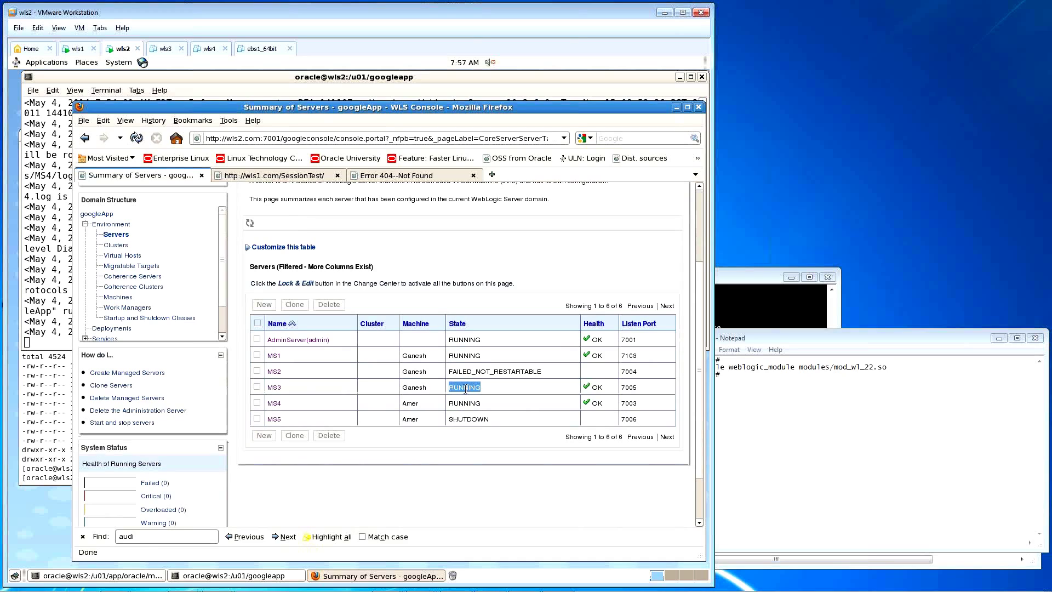
click(449, 371)
Open MS2's settings, showing listen port 7004, and lock the configuration for editing.
click(272, 373)
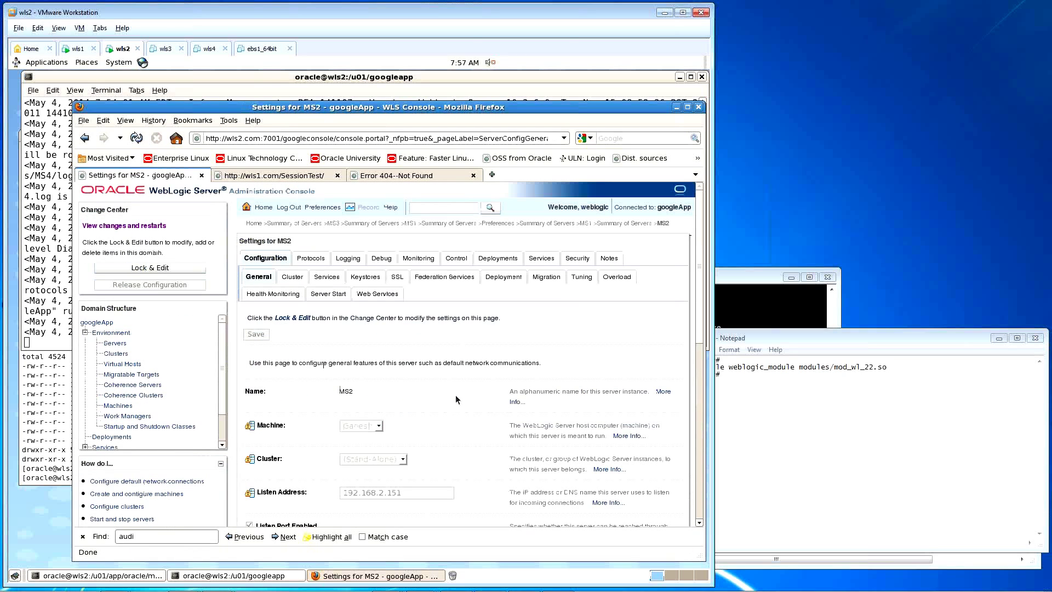
scroll(455, 395, down, 3)
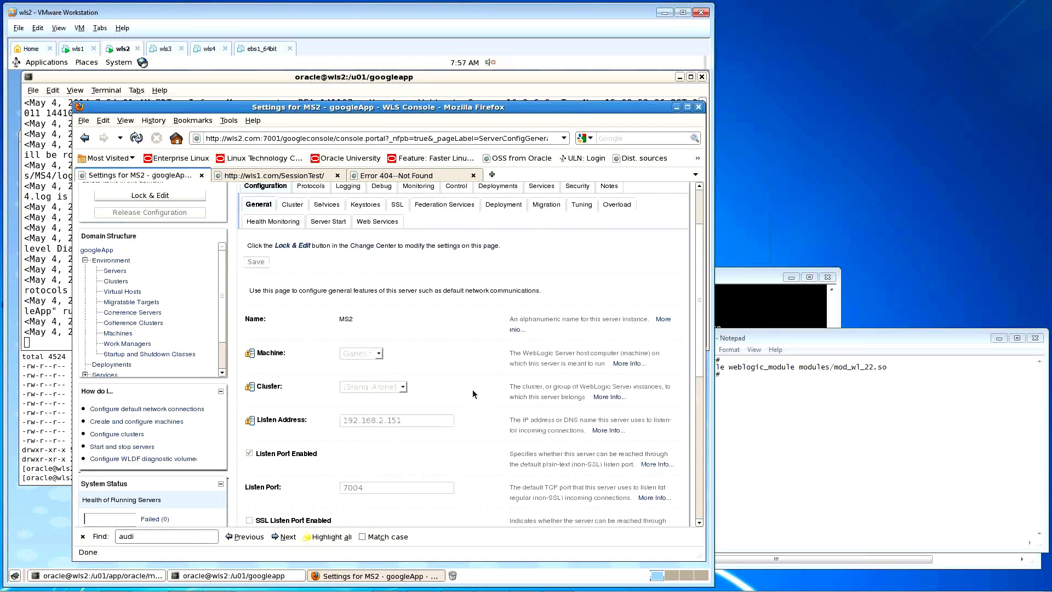
scroll(474, 383, down, 2)
scroll(475, 383, up, 4)
click(123, 230)
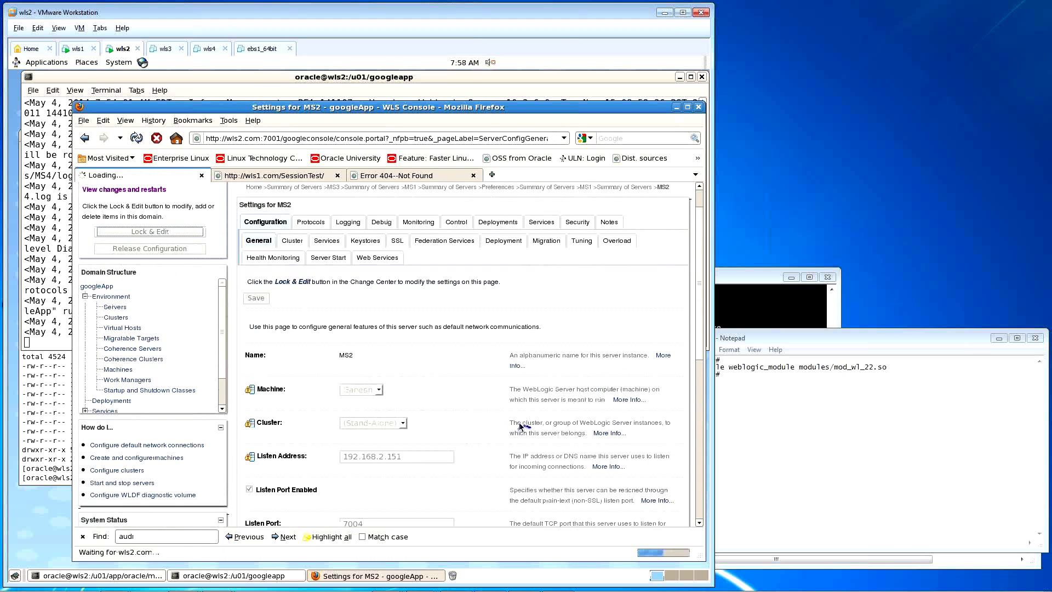
Expand MS2's Advanced settings and set its Startup Mode to Running.
scroll(470, 418, down, 5)
scroll(470, 418, down, 3)
click(266, 448)
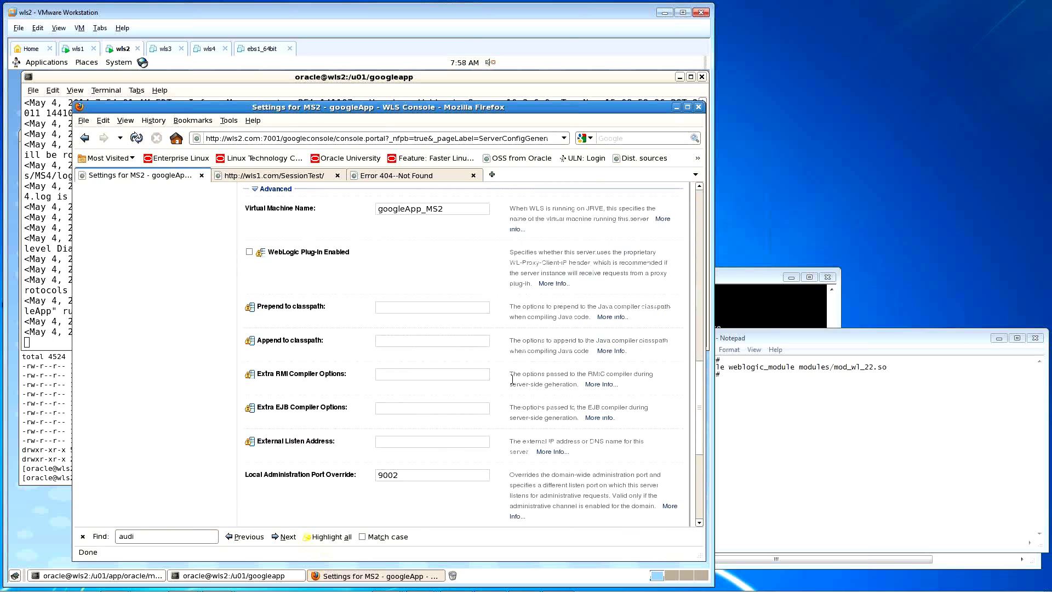
key(ctrl+f)
text(start)
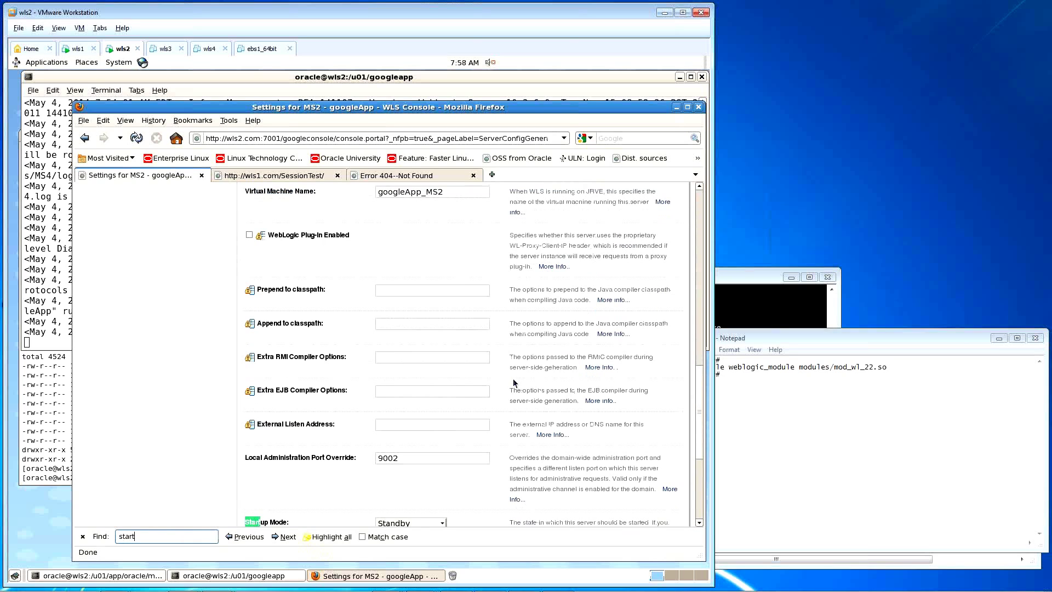
scroll(514, 382, down, 3)
click(442, 415)
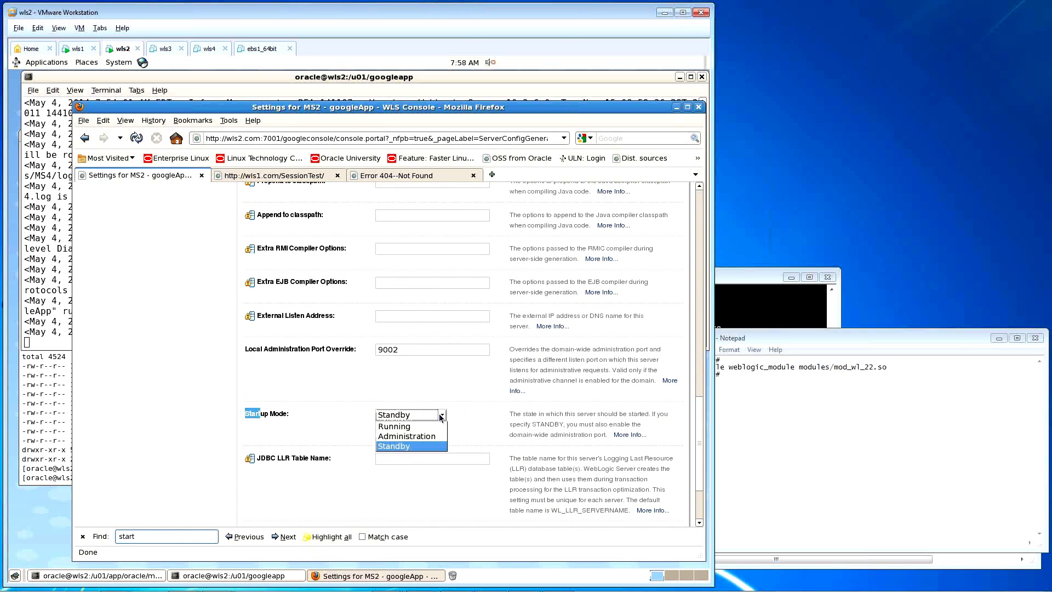
click(442, 415)
click(442, 415)
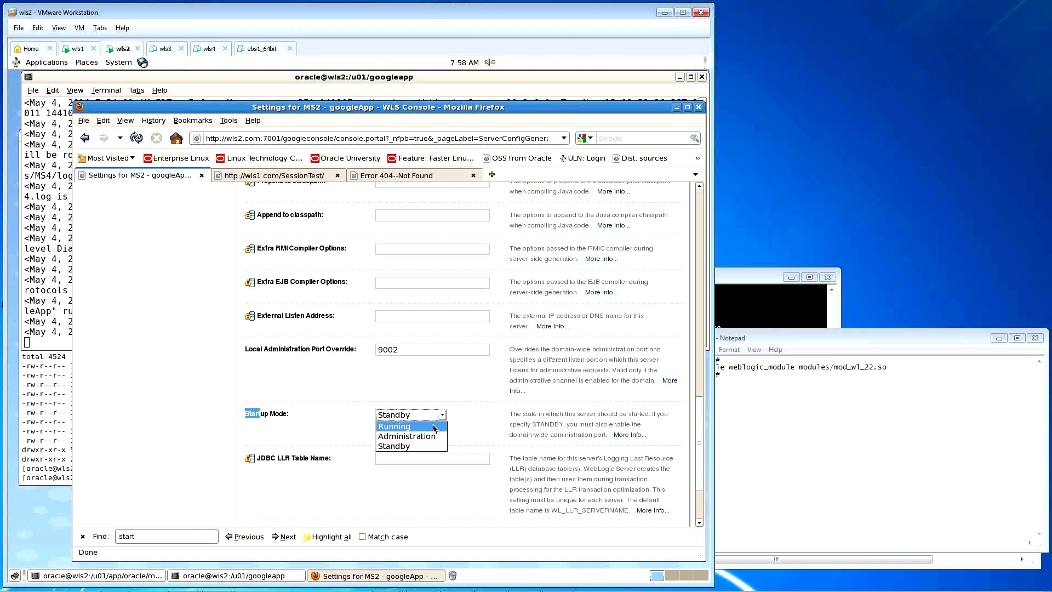
click(433, 427)
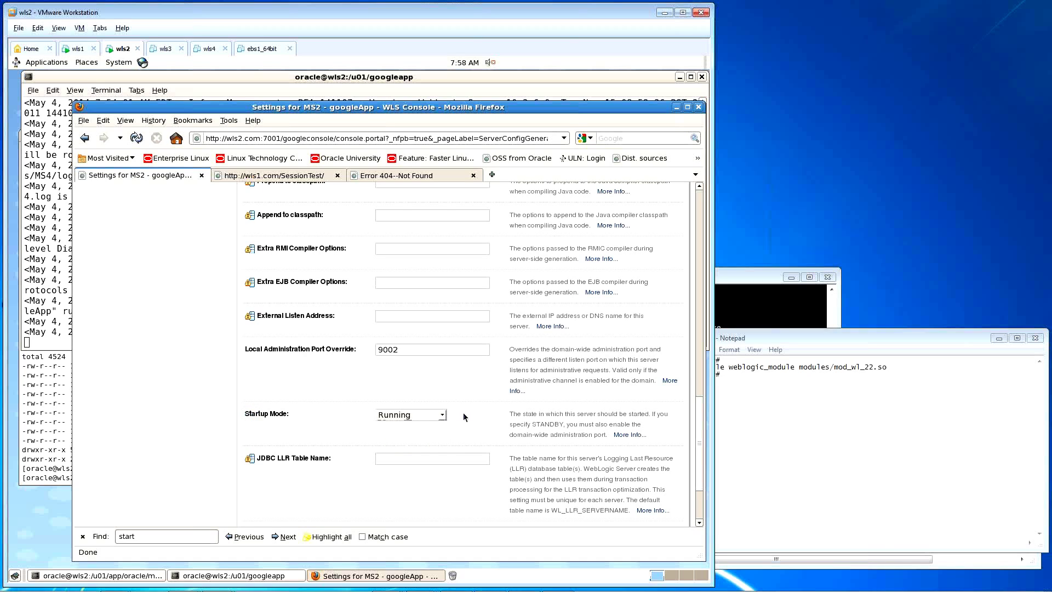
Save MS2's settings and activate the configuration changes.
scroll(462, 412, up, 15)
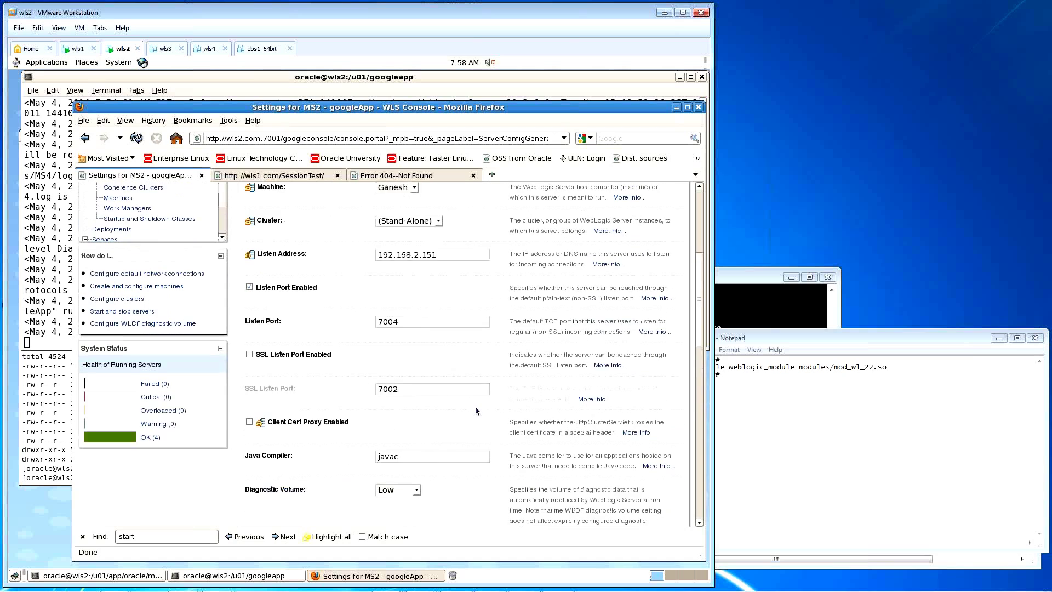
scroll(274, 356, up, 3)
click(257, 315)
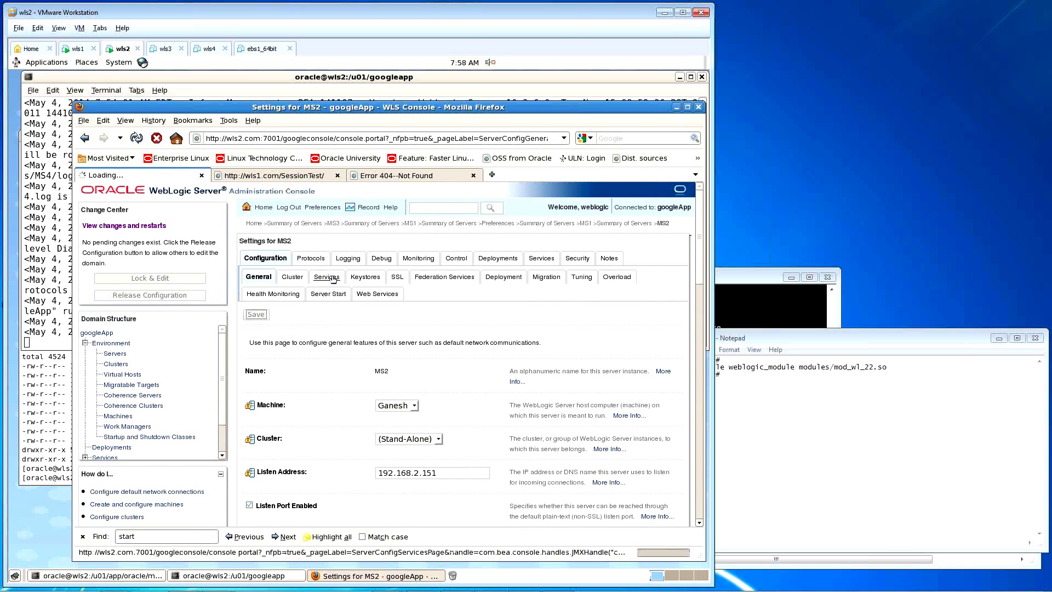
click(141, 271)
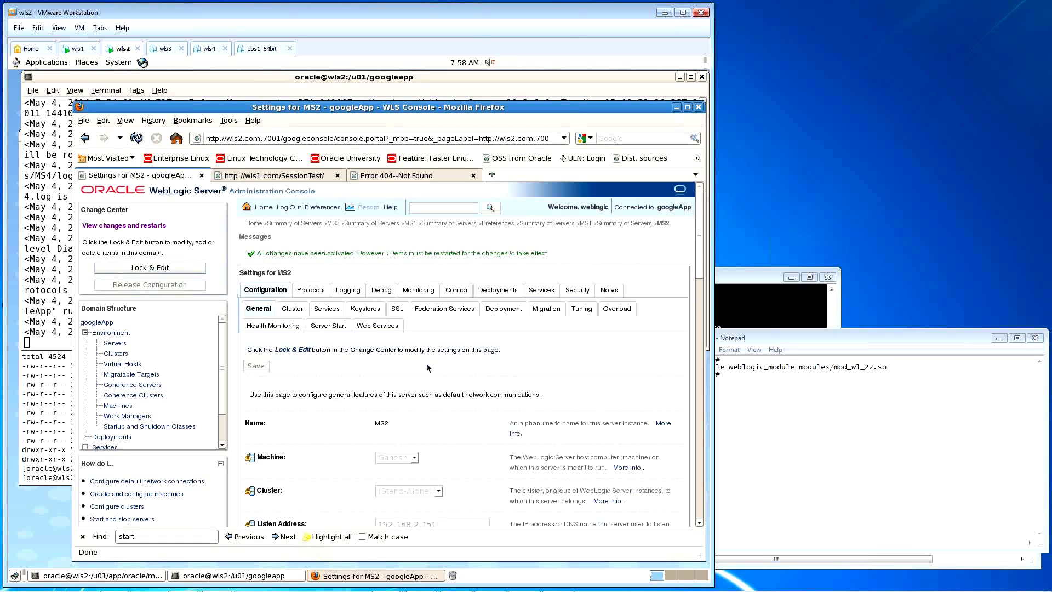
Open the Summary of Servers, where MS2 now shows FAILED_NOT_RESTARTABLE.
scroll(427, 368, down, 5)
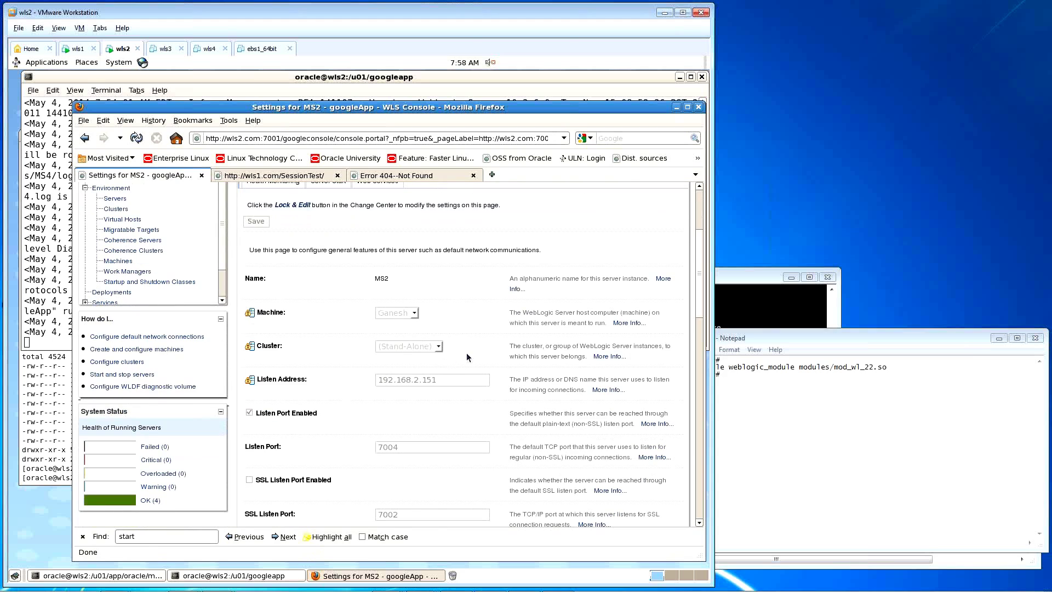
scroll(476, 352, down, 4)
scroll(475, 352, up, 9)
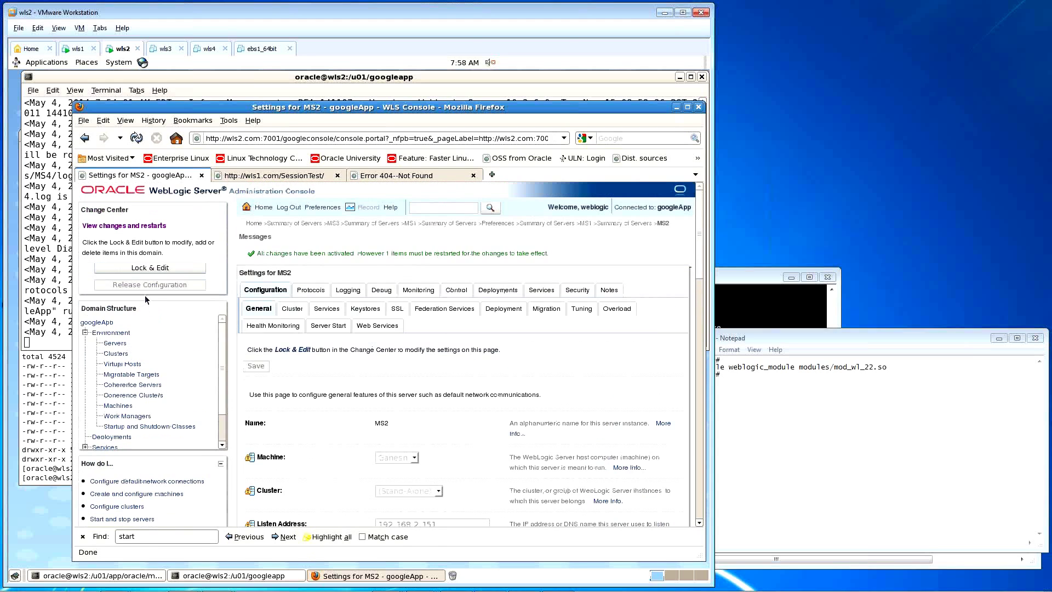
click(115, 342)
scroll(496, 367, down, 1)
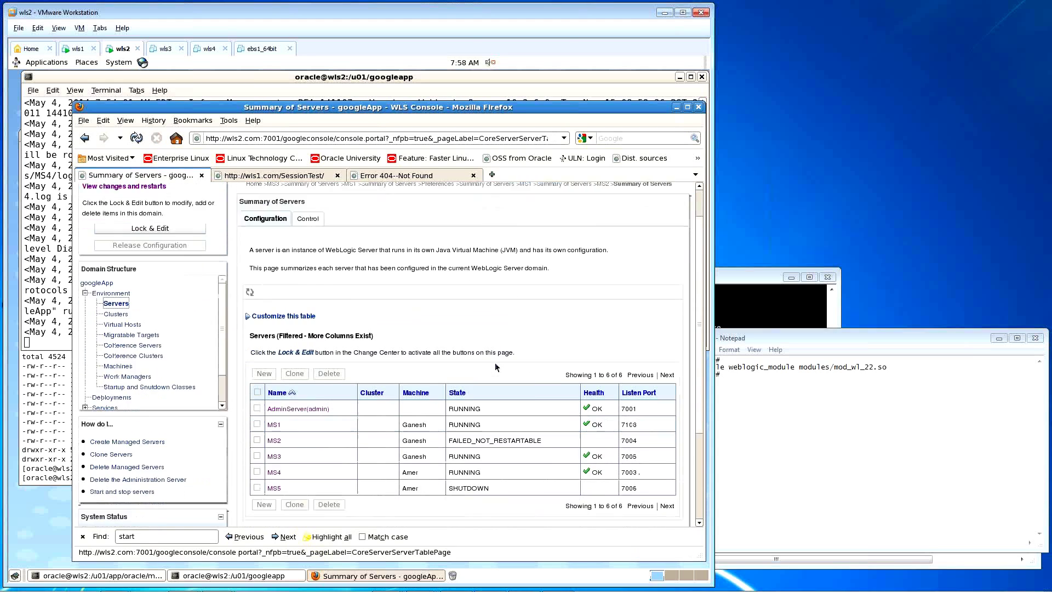
scroll(496, 367, down, 3)
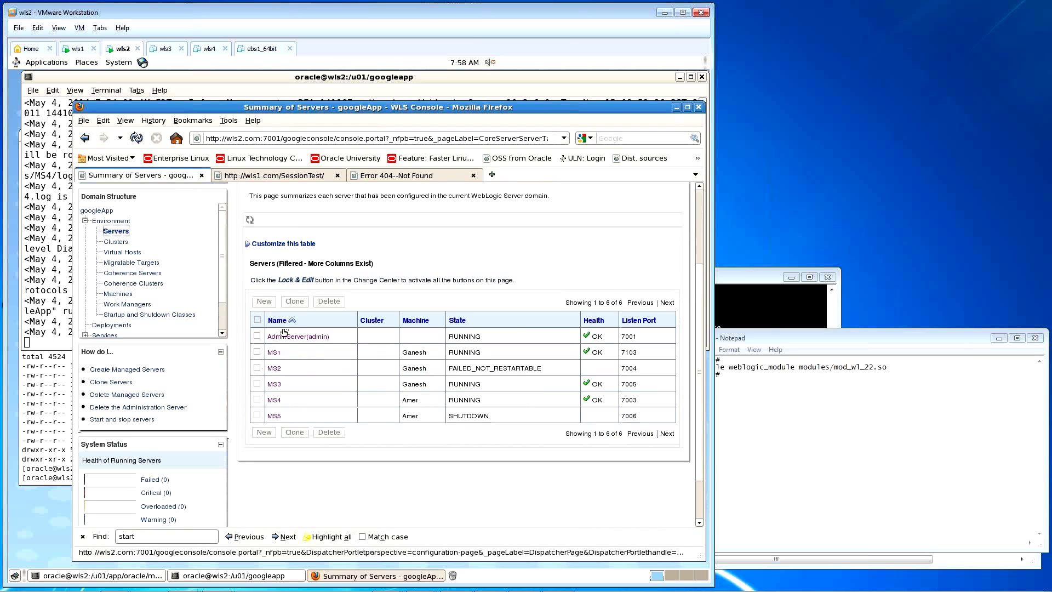
scroll(284, 333, up, 3)
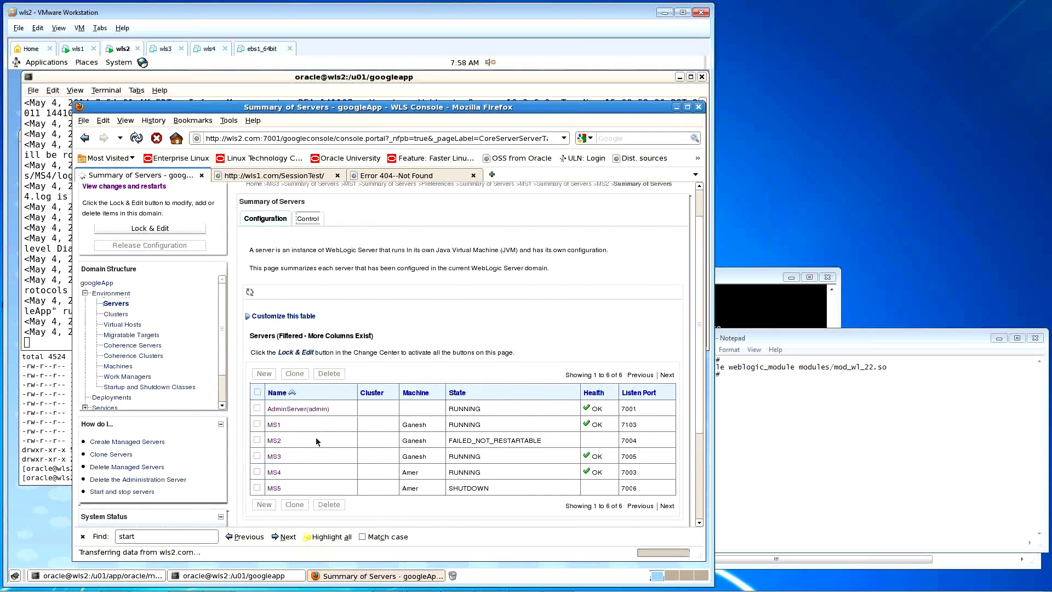
Start MS2 from the Control tab and refresh to confirm it is STARTING.
click(257, 451)
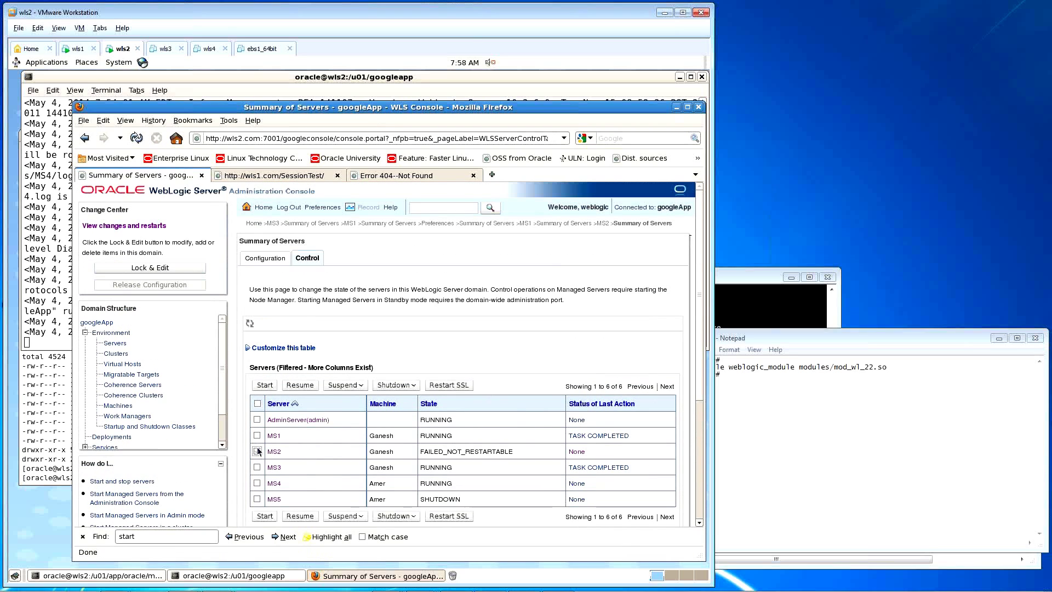
click(264, 384)
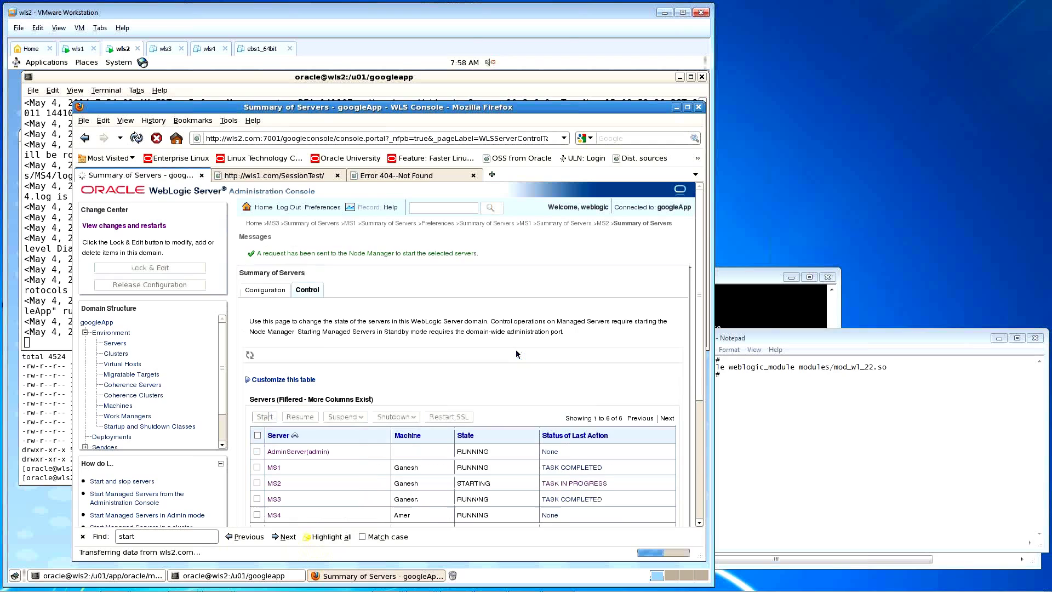
scroll(515, 354, down, 5)
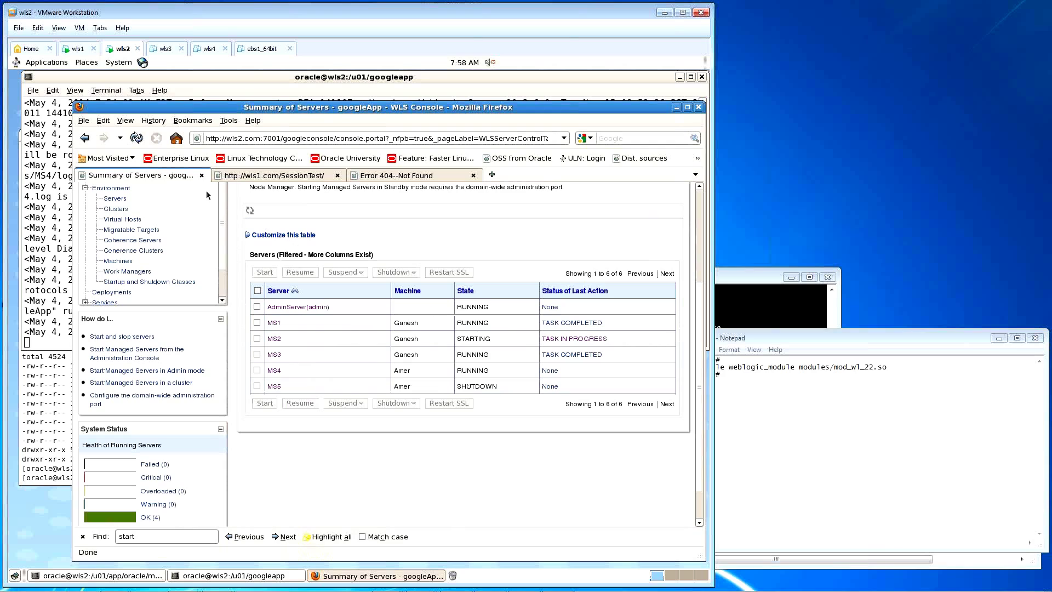
click(137, 140)
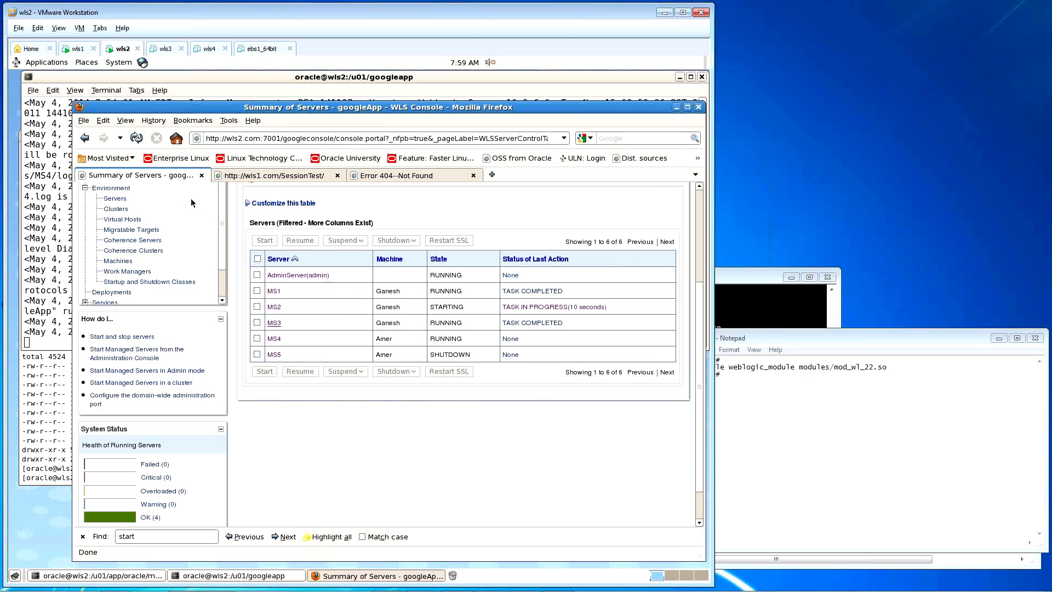
scroll(326, 243, up, 2)
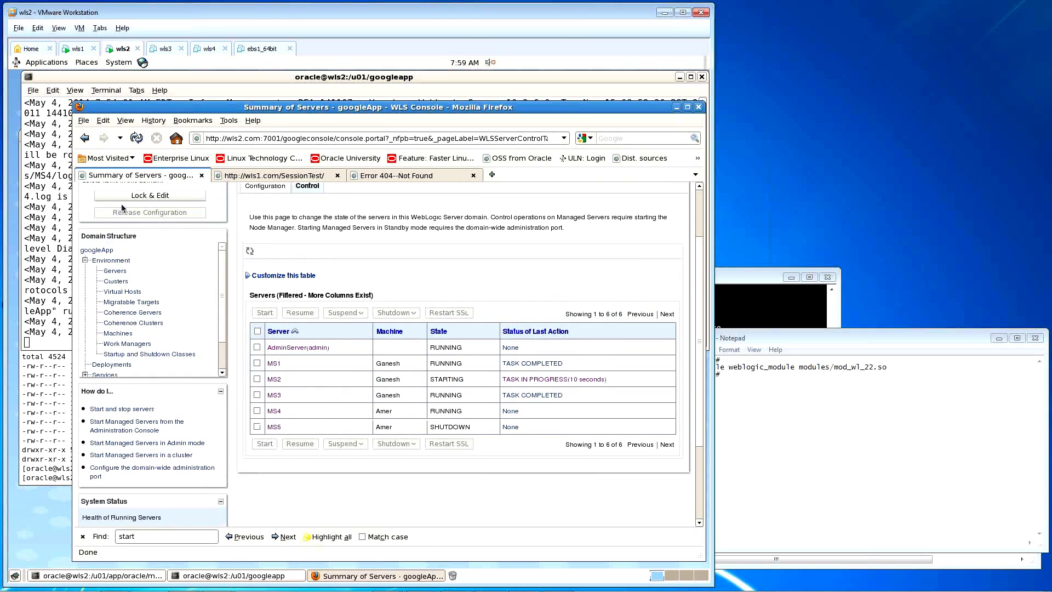
click(124, 367)
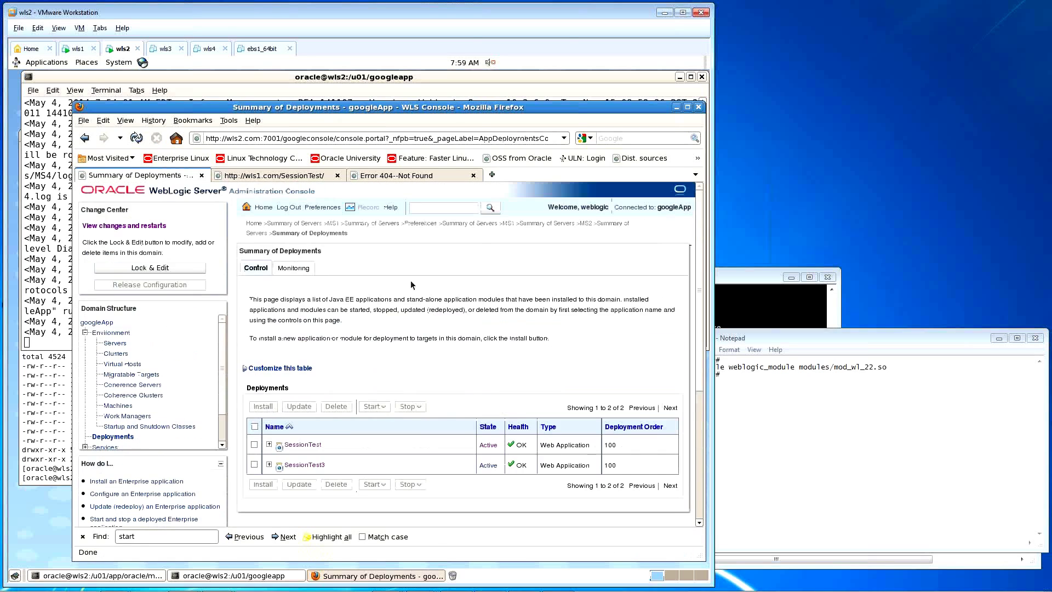
Look over the SessionTest and SessionTest3 deployments, then lock the domain configuration for editing.
scroll(412, 284, down, 1)
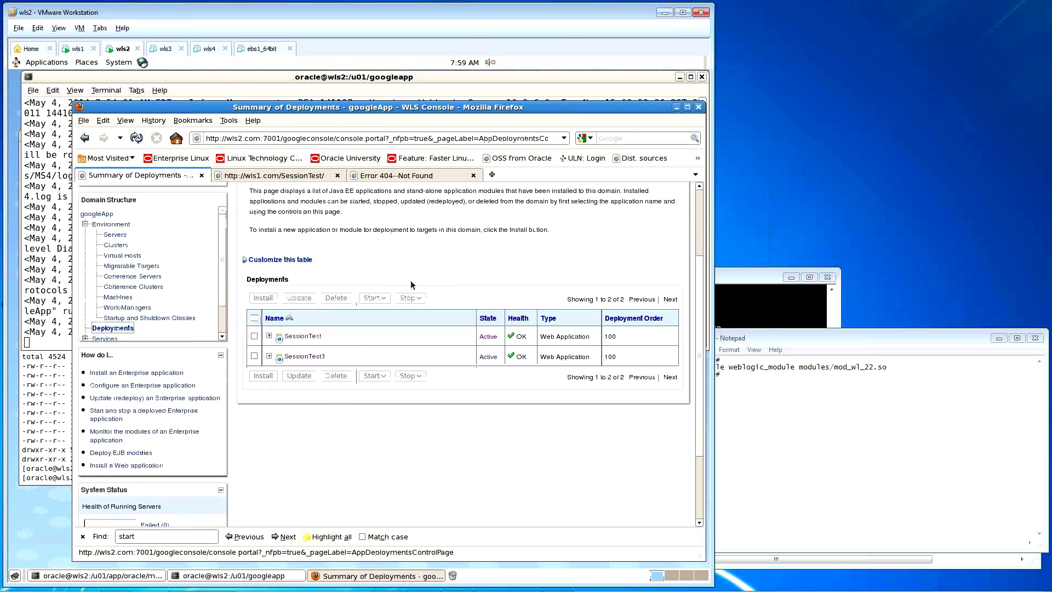
click(294, 339)
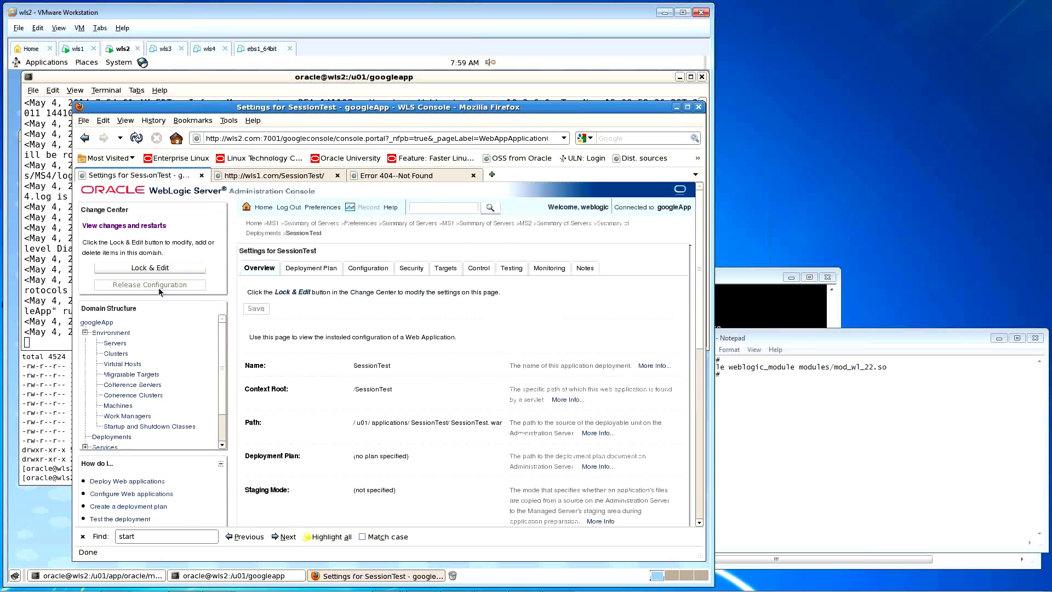
click(84, 137)
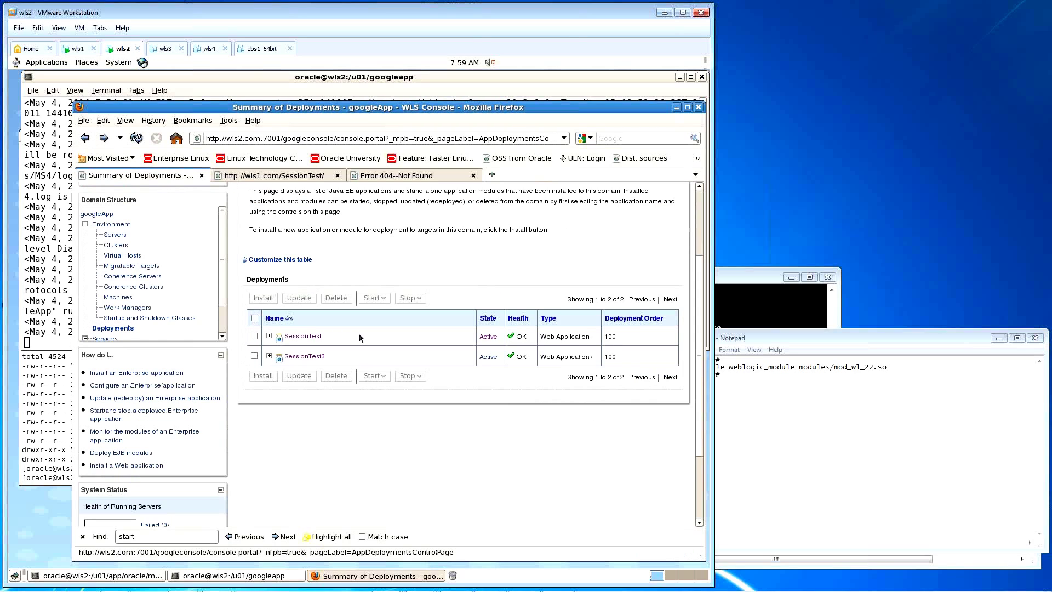
scroll(359, 333, down, 1)
click(254, 320)
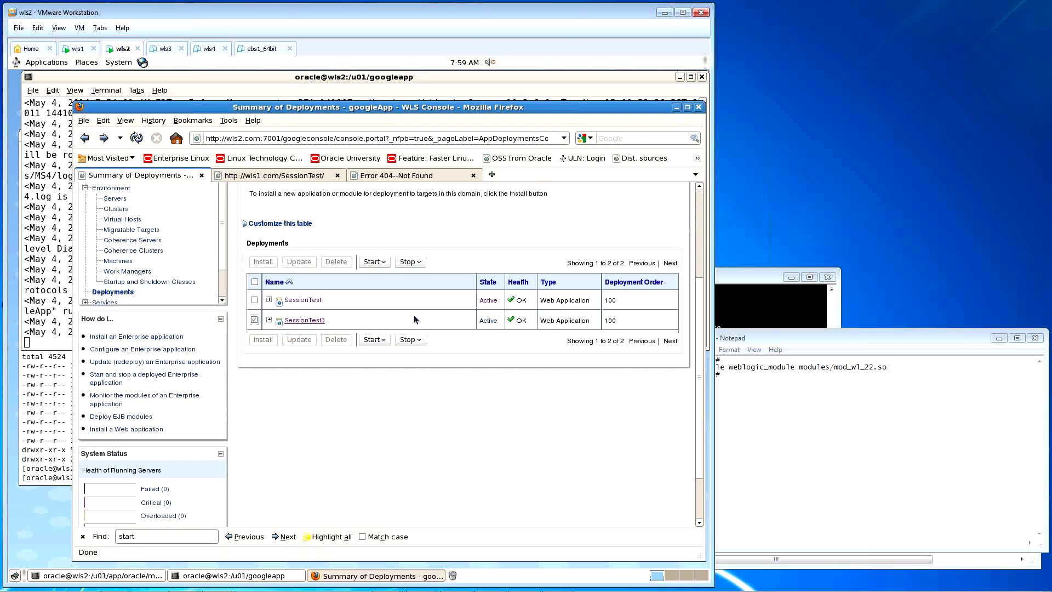
click(254, 320)
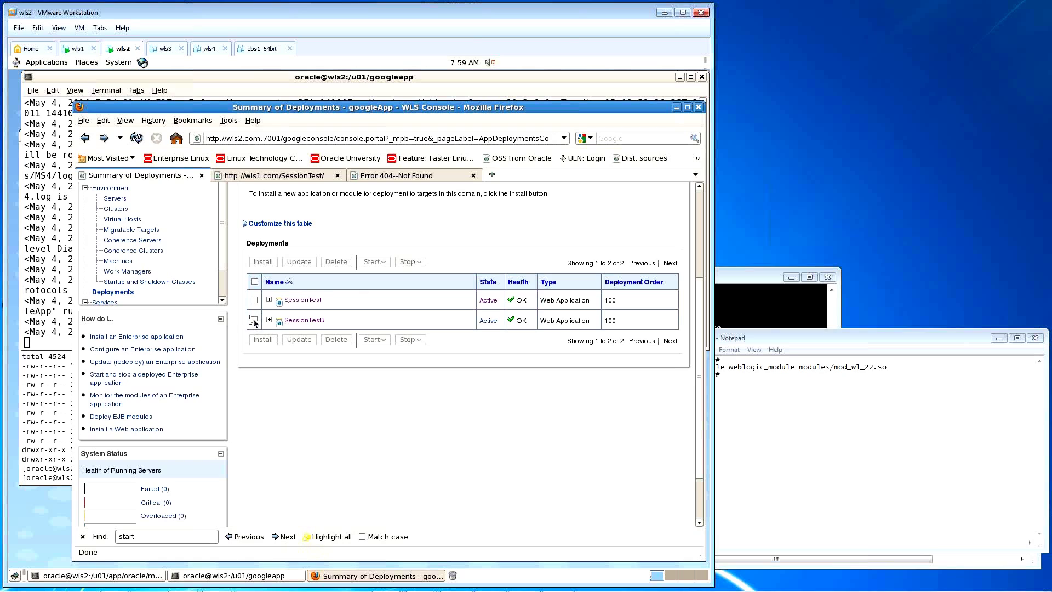
scroll(379, 318, up, 3)
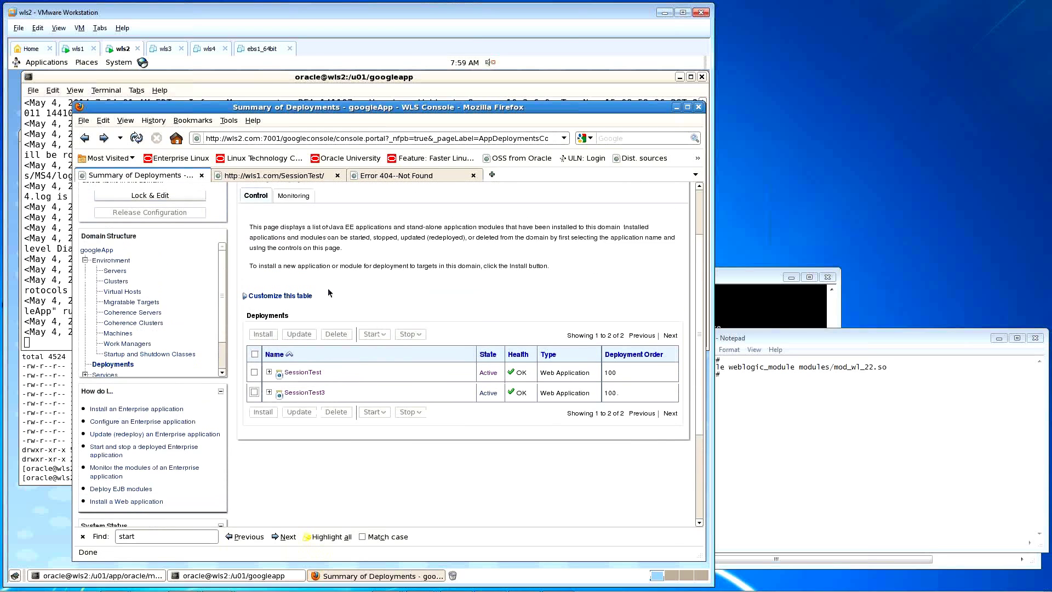
scroll(329, 293, up, 2)
click(185, 231)
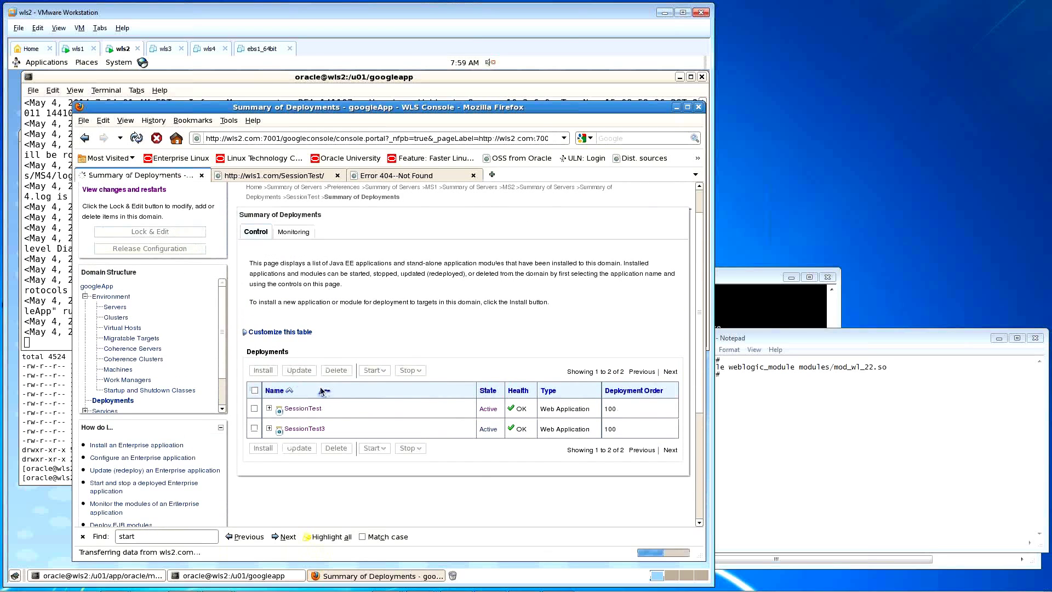
Add MS2 and MS4 as SessionTest targets alongside MS1 and save the change.
click(302, 442)
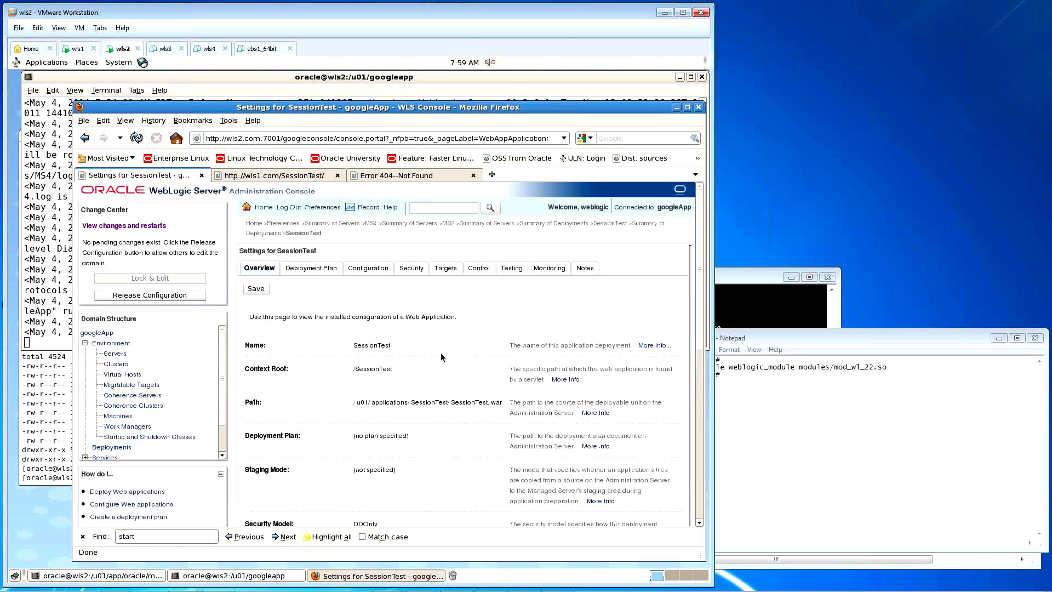
click(445, 268)
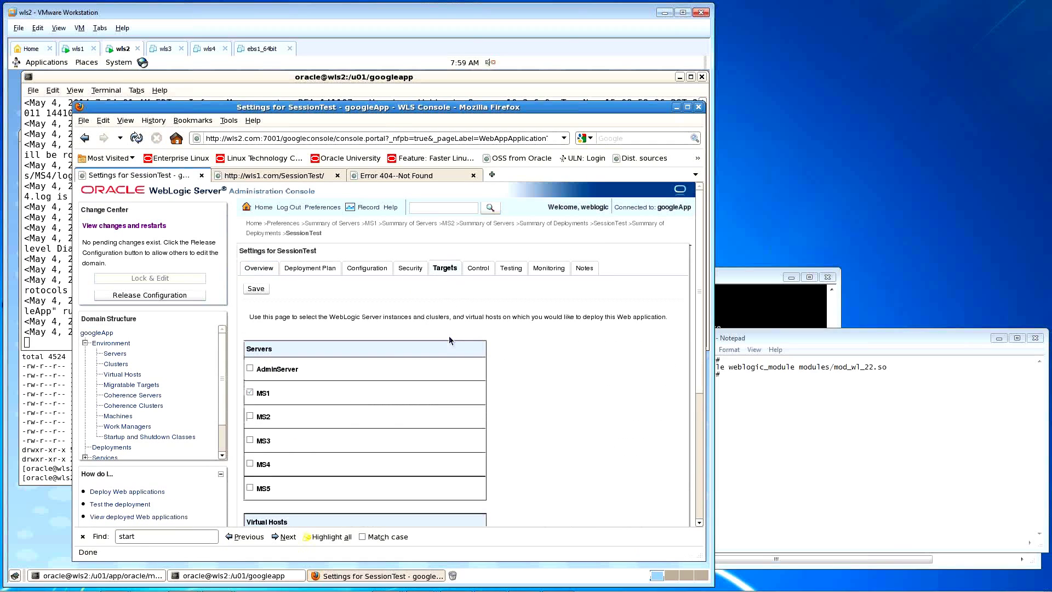
scroll(416, 340, down, 3)
click(250, 308)
click(250, 356)
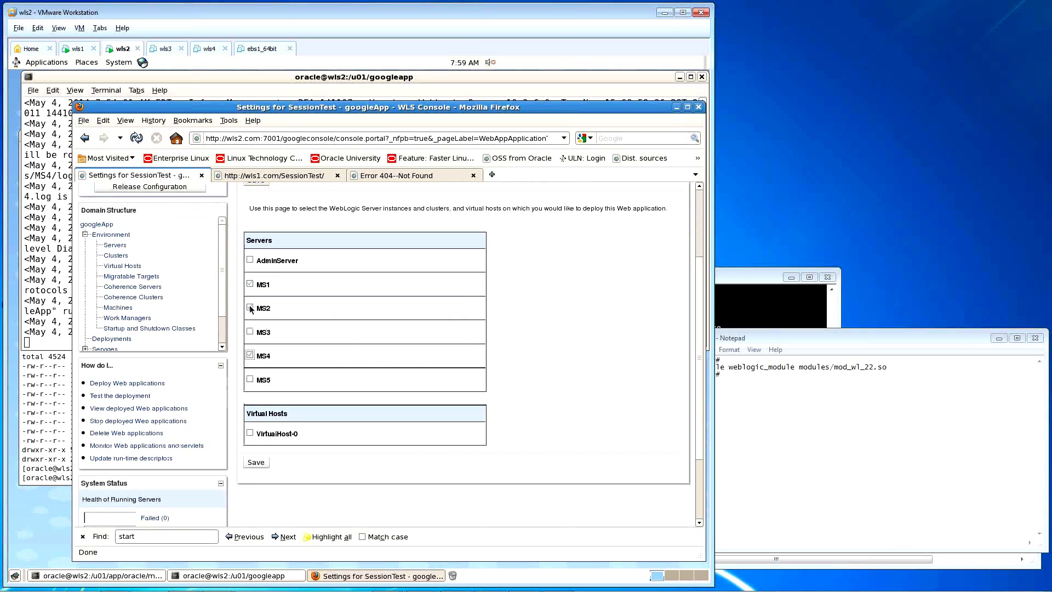
click(256, 462)
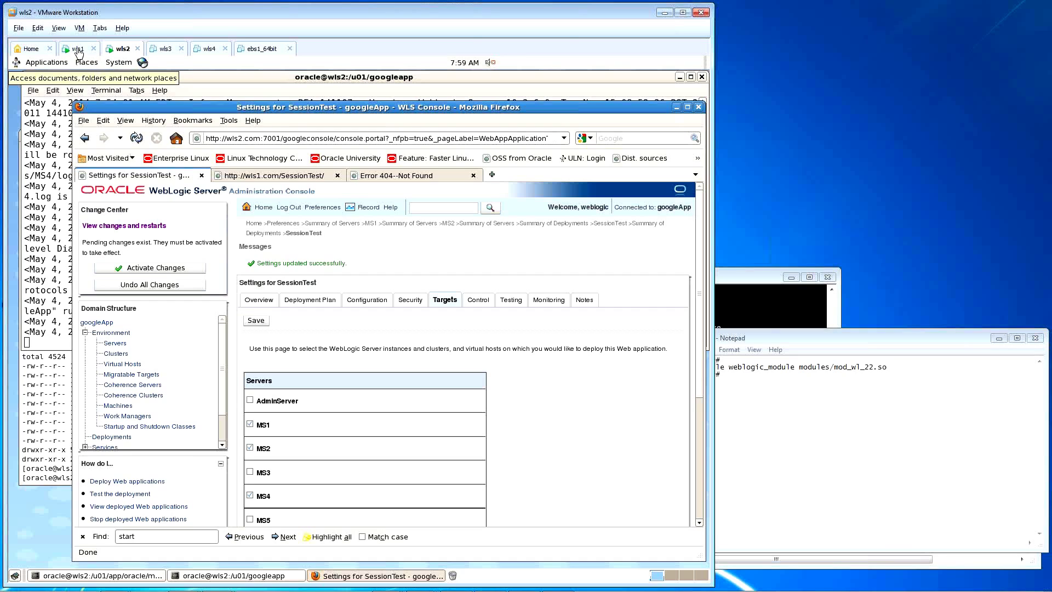
In the Apache Plugin Configuration document, select the cluster IfModule example and its WebLogicCluster directive.
mouse_move(229, 586)
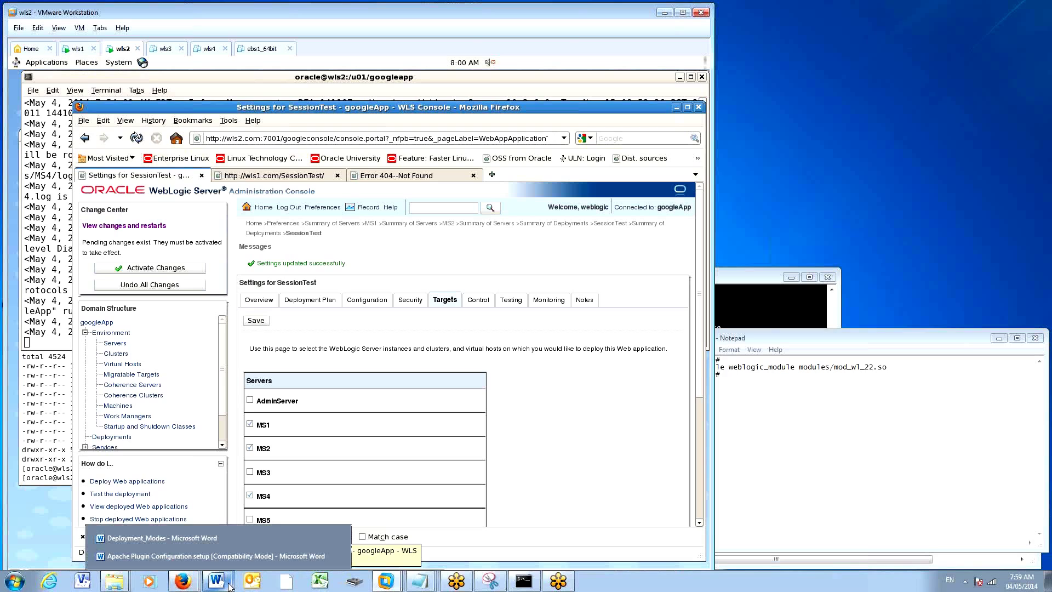
click(219, 557)
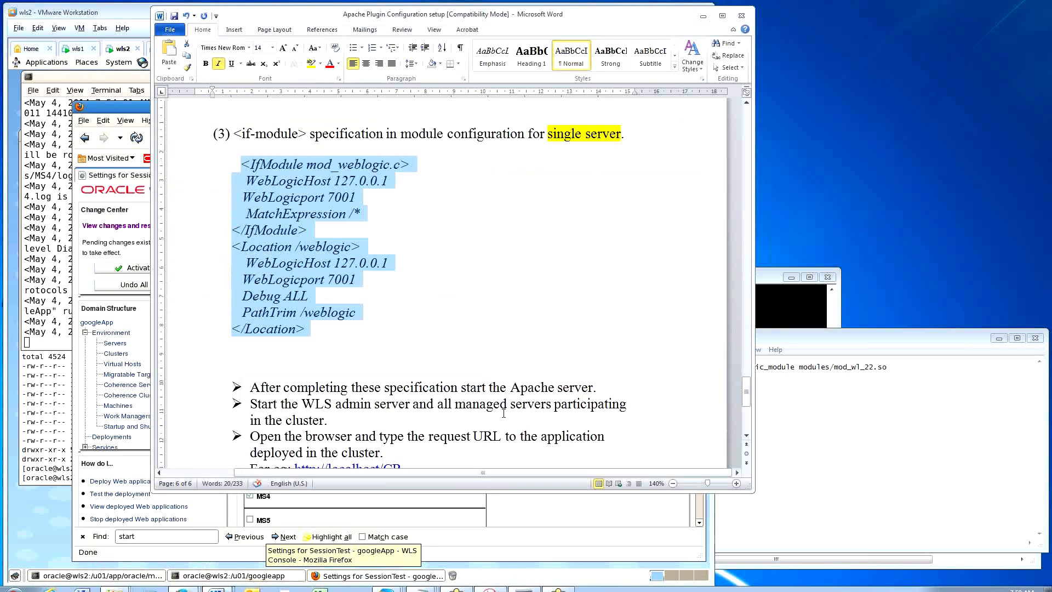
scroll(505, 279, up, 6)
scroll(525, 281, up, 10)
drag(211, 247, 319, 384)
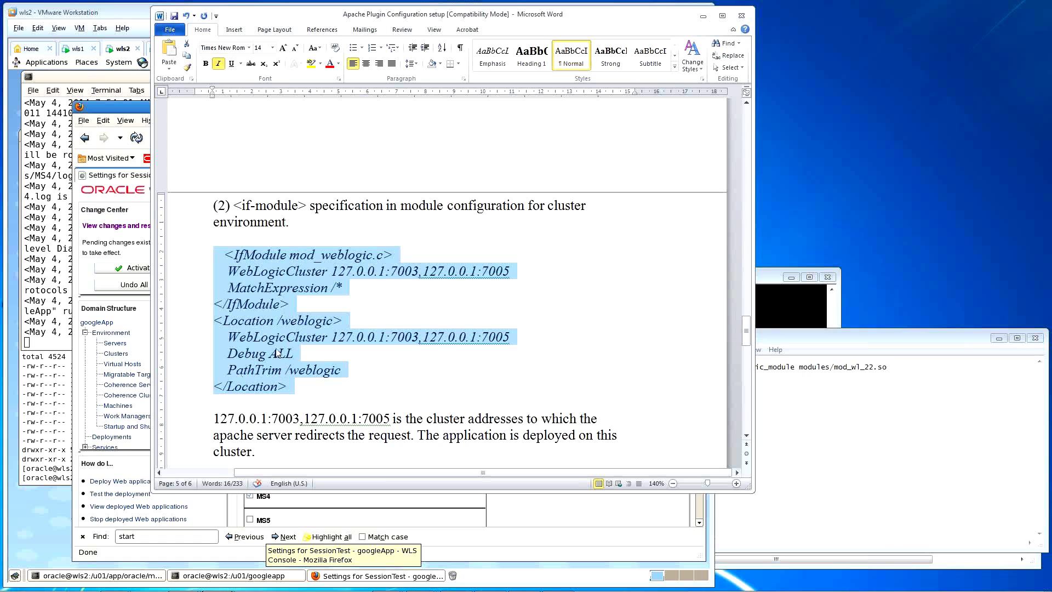
drag(298, 305, 224, 255)
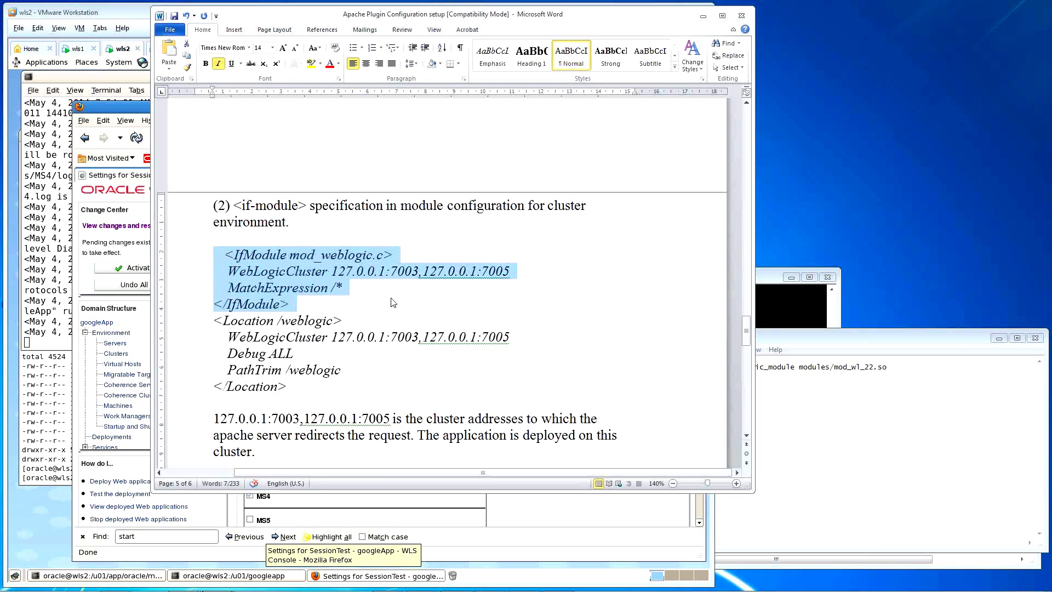
drag(227, 272, 328, 272)
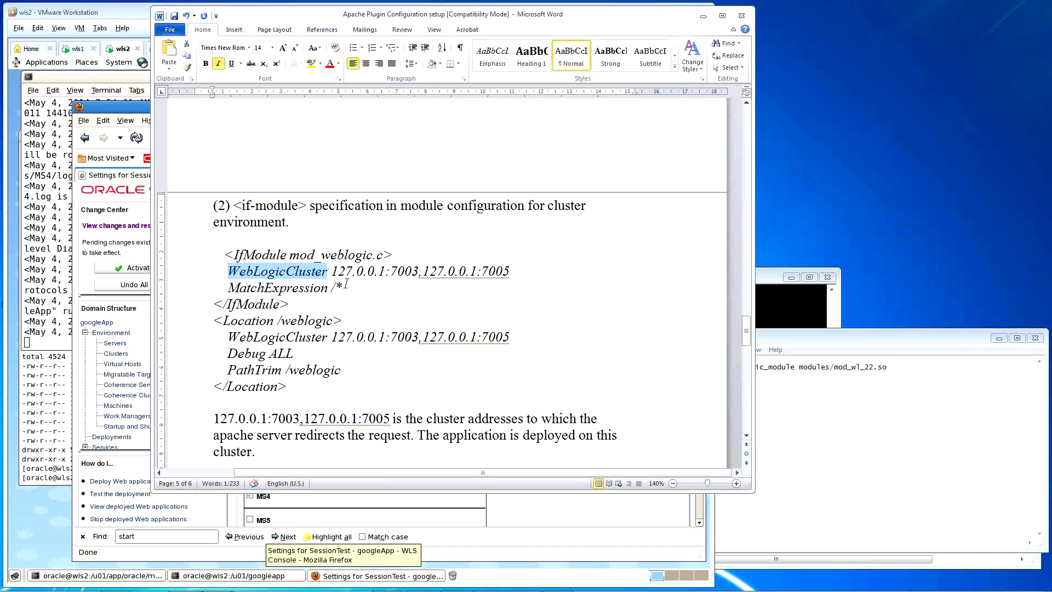
click(76, 50)
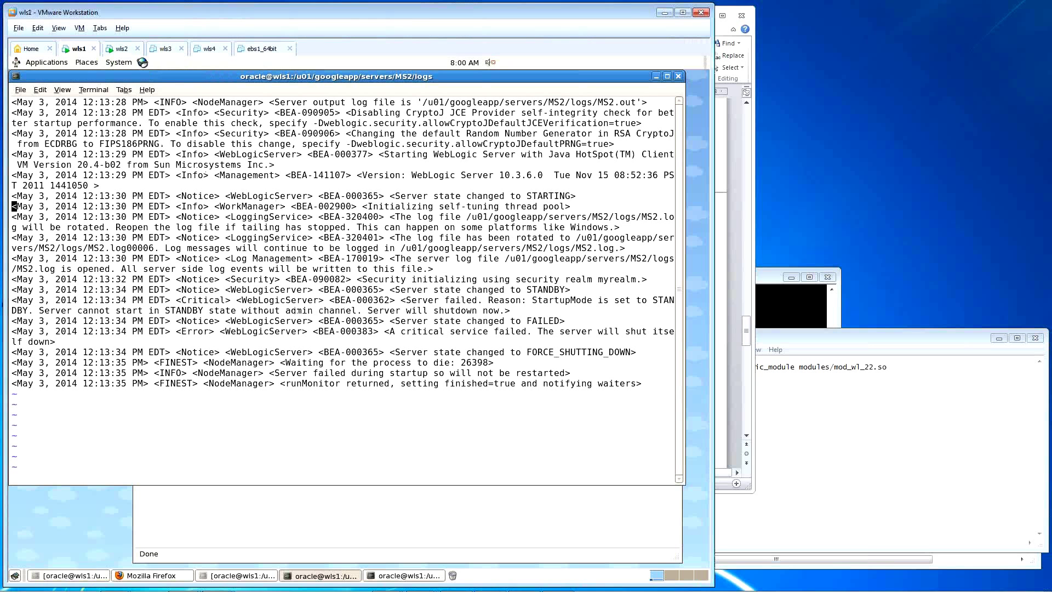
Quit the MS2.out log view, change to /etc/httpd and list its contents.
text(:q)
key(Return)
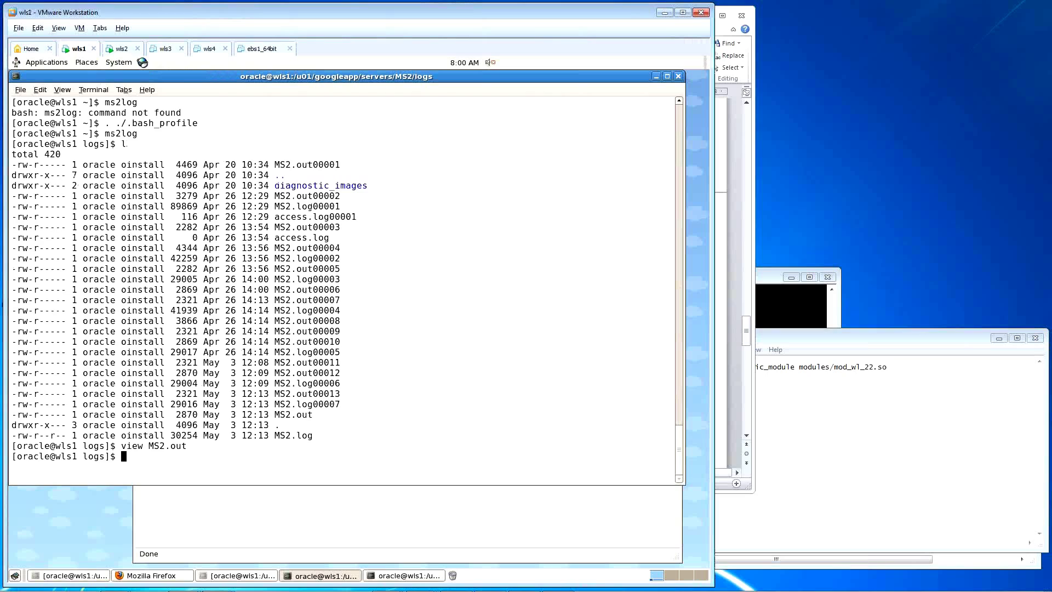
key(Return)
key(Return)
text(cd /)
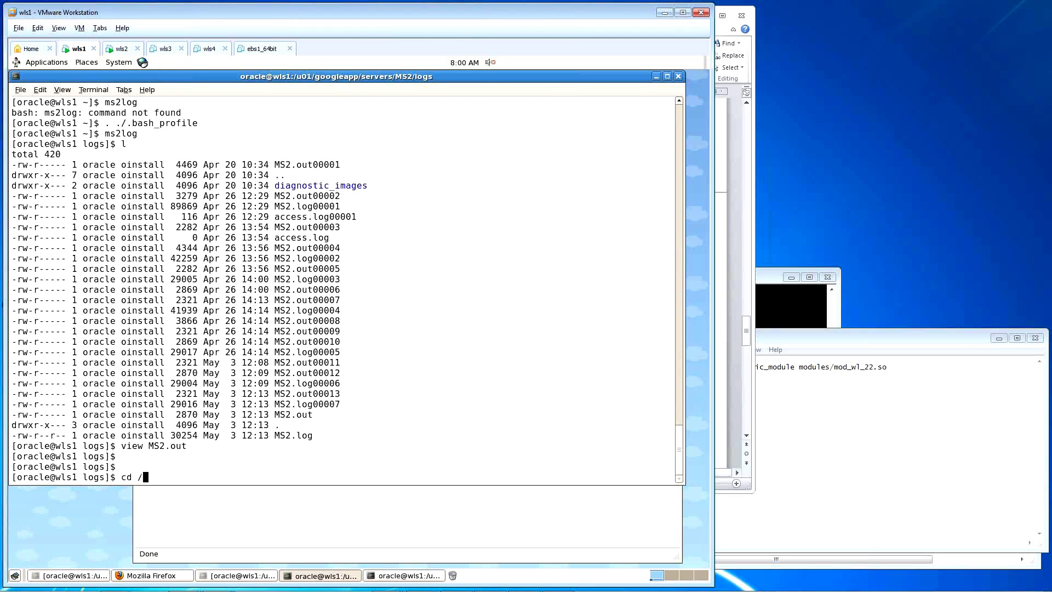
text(etc/httpd/)
key(Return)
text(l)
key(Return)
List the files in conf.d, then return to /etc/httpd.
text(cd)
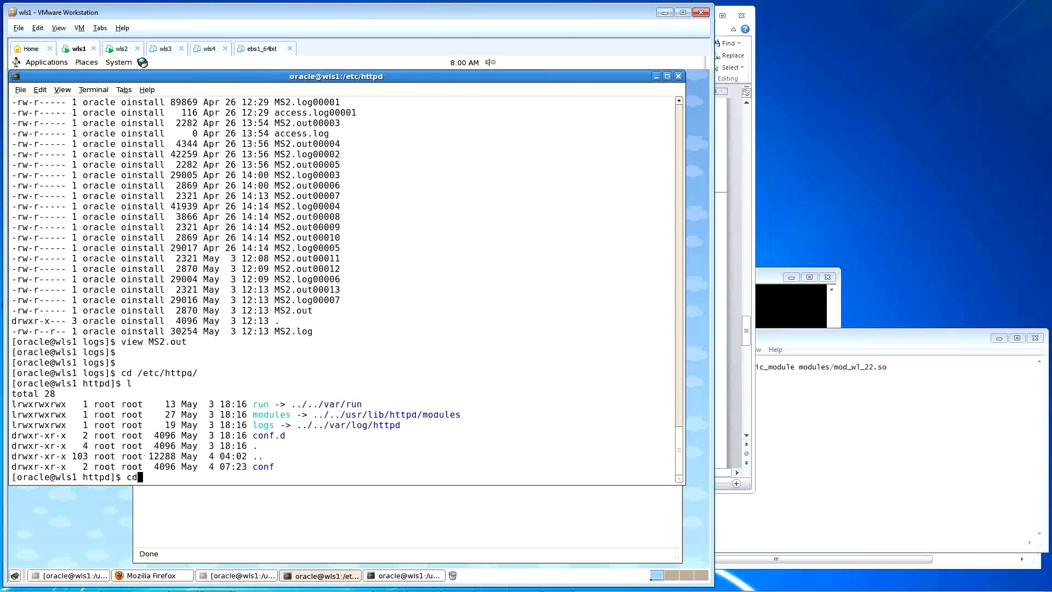
text( conf.d)
key(Return)
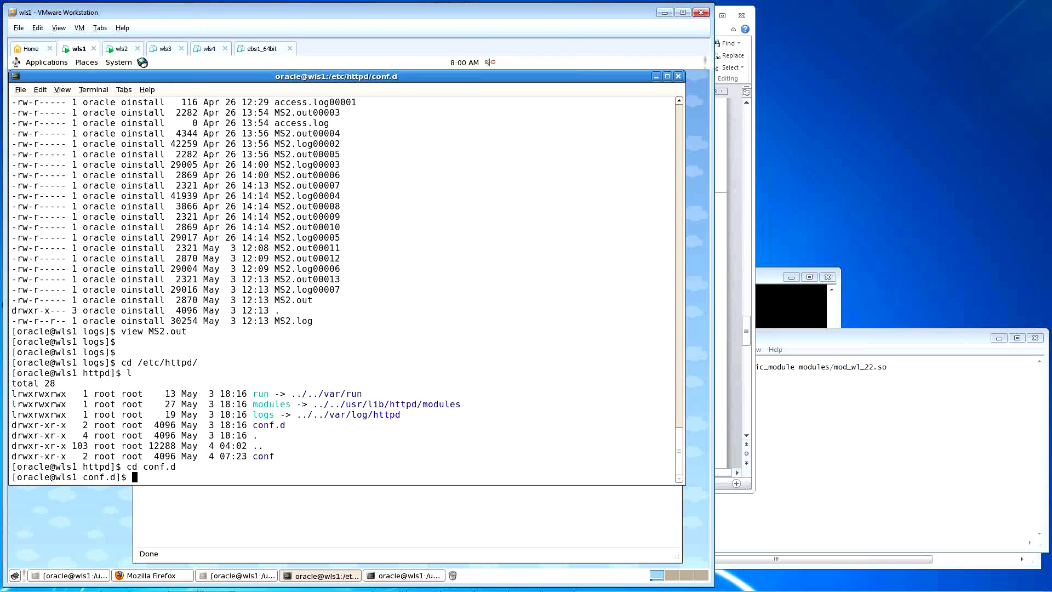
text(l)
key(Return)
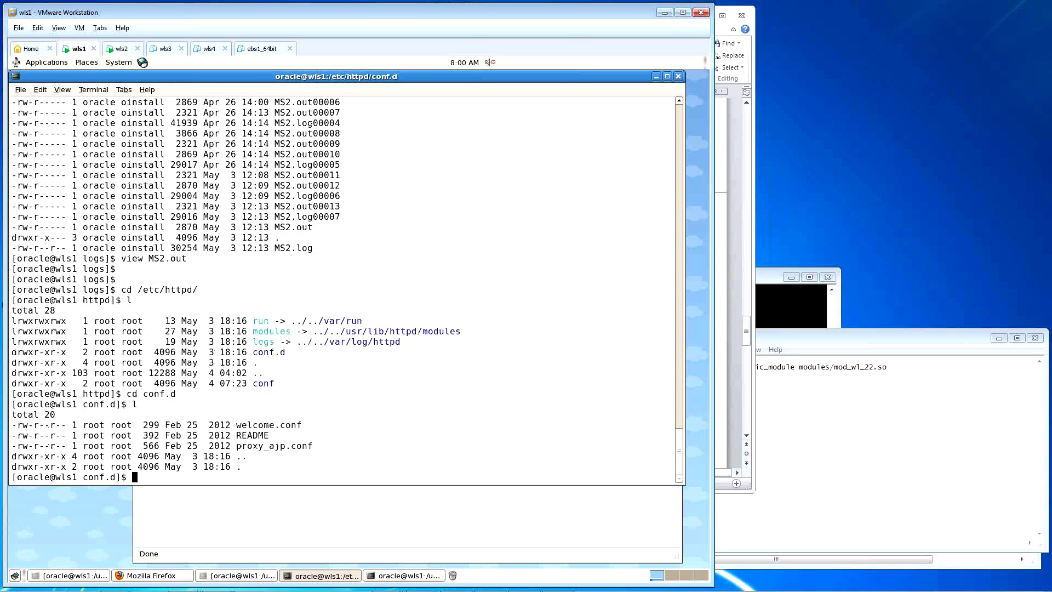
text(cd ..)
key(Return)
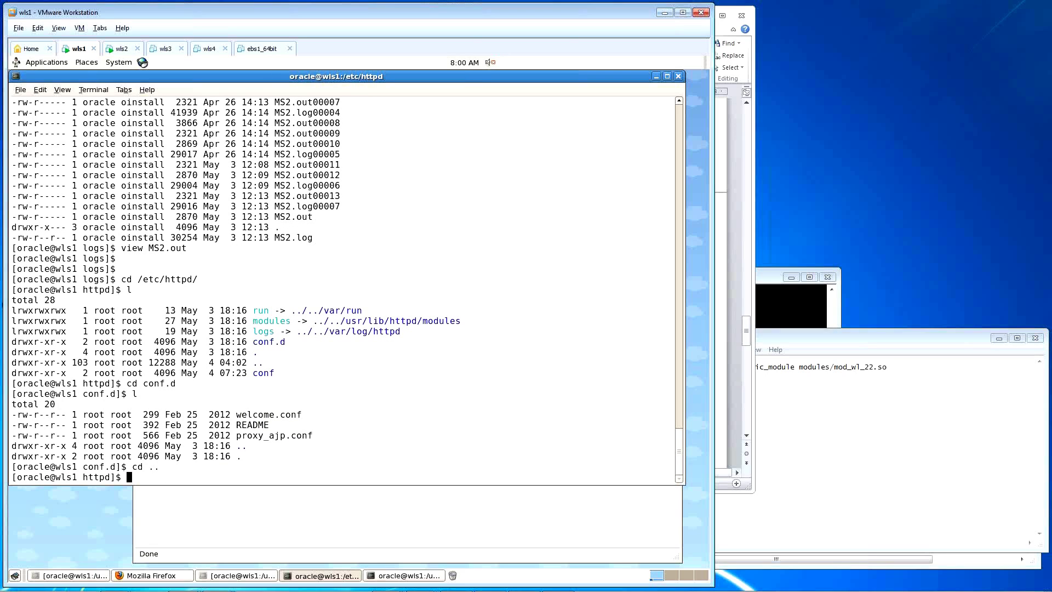
Enter /etc/httpd/conf, list it, and copy the httpd.conf file name.
text(cd conf)
key(Return)
text(l)
key(Return)
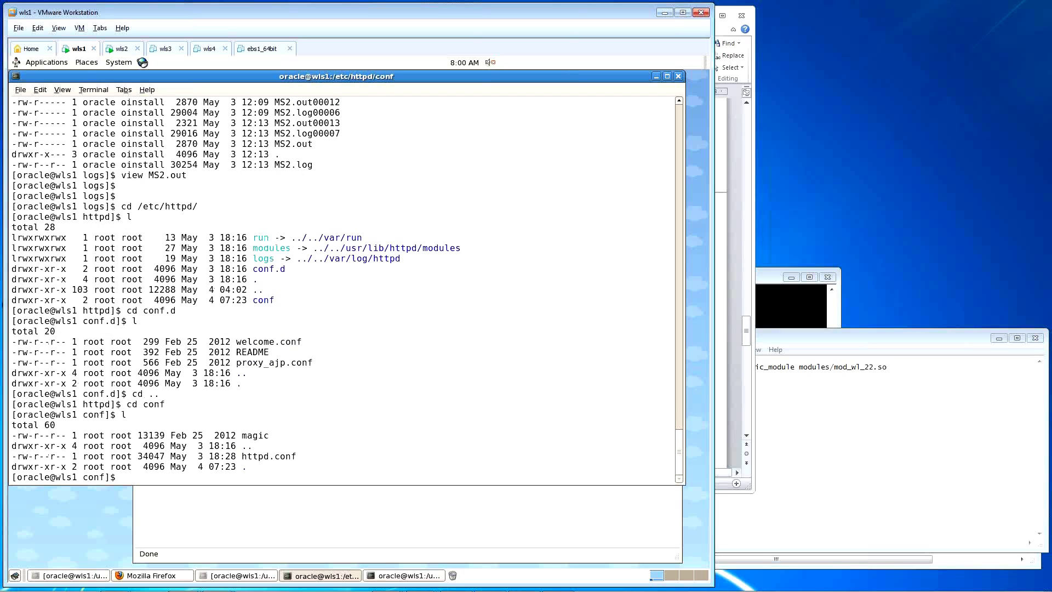
double_click(286, 456)
Open httpd.conf in vi and search for IfModule blocks with /IfMod.
text(vi httpd.conf)
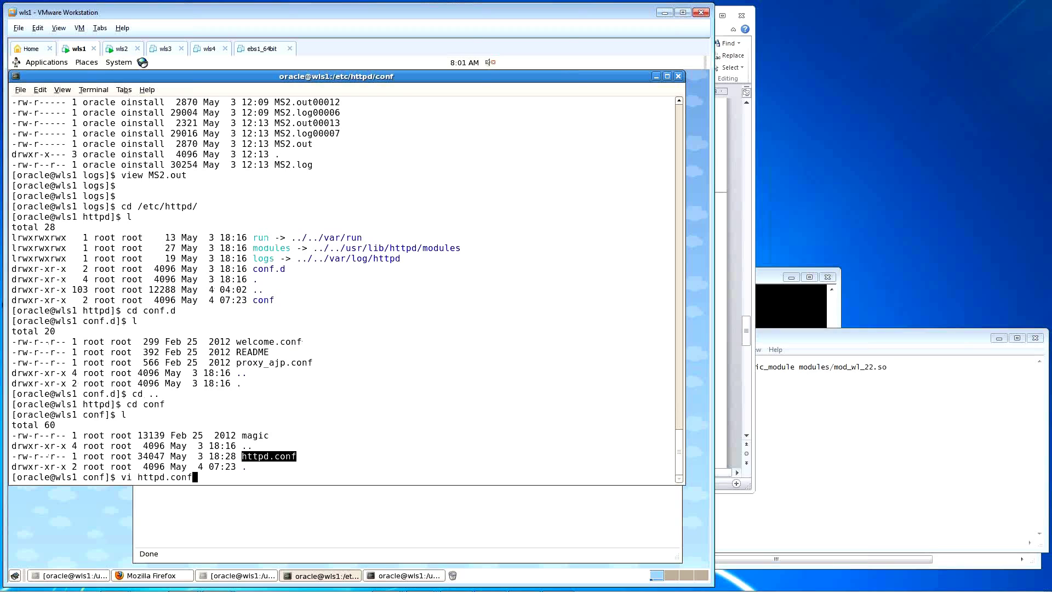
key(Return)
text(/IfMod)
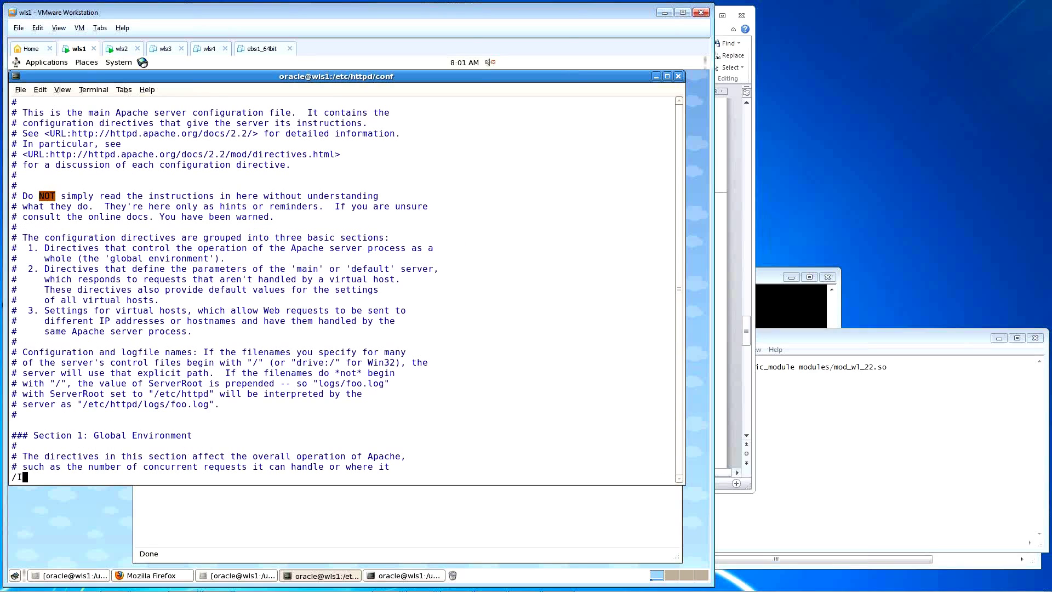
key(Return)
key(Down)
key(Down)
key(Down)
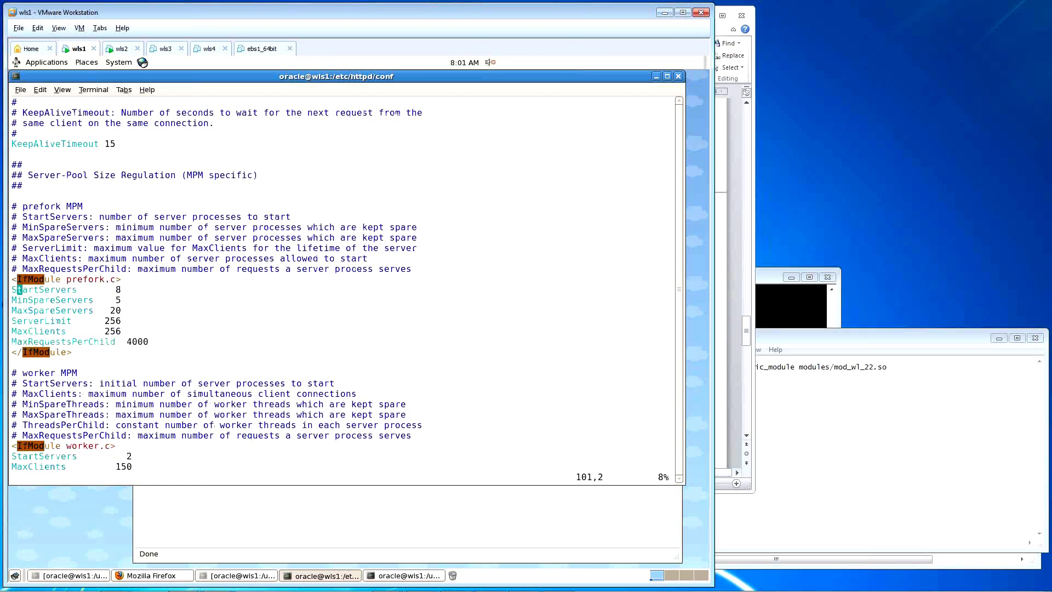
key(n)
key(n)
Move down to the existing single-host mod_weblogic and Location blocks.
key(Down)
key(Down)
key(Down)
key(Down)
key(Down)
key(Down)
key(Down)
key(Down)
key(Down)
key(Down)
key(Down)
key(Down)
key(Down)
key(Down)
key(Down)
key(Down)
key(Down)
key(Down)
key(Down)
key(Down)
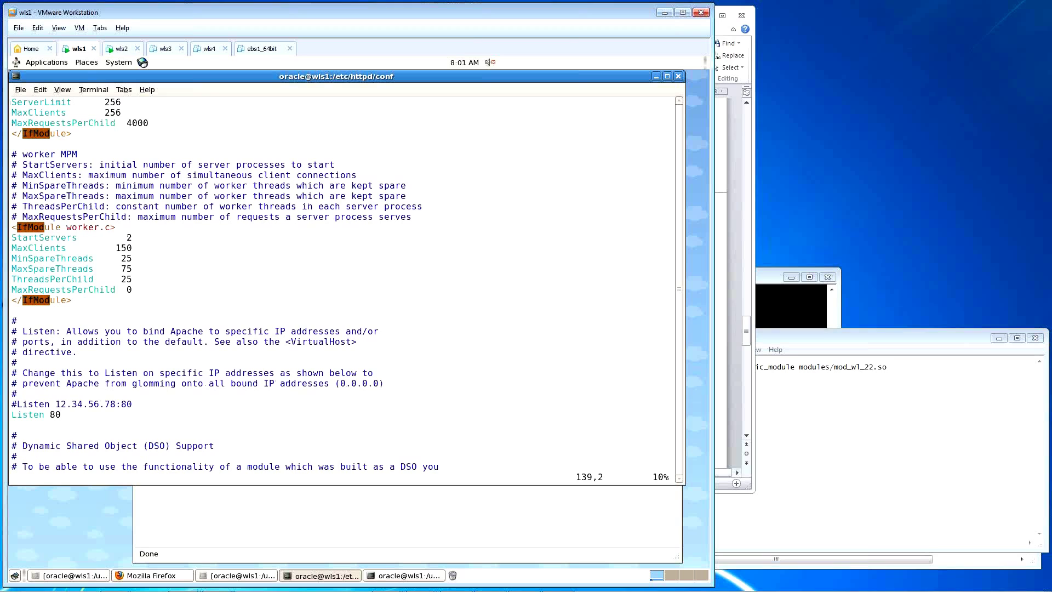
key(Down)
key(Down)
key(Down)
key(Down)
key(Down)
key(Down)
key(Down)
key(Down)
key(Down)
key(Down)
key(Down)
key(Down)
key(Down)
key(Down)
key(Down)
key(Down)
key(Down)
key(Down)
key(Down)
key(Down)
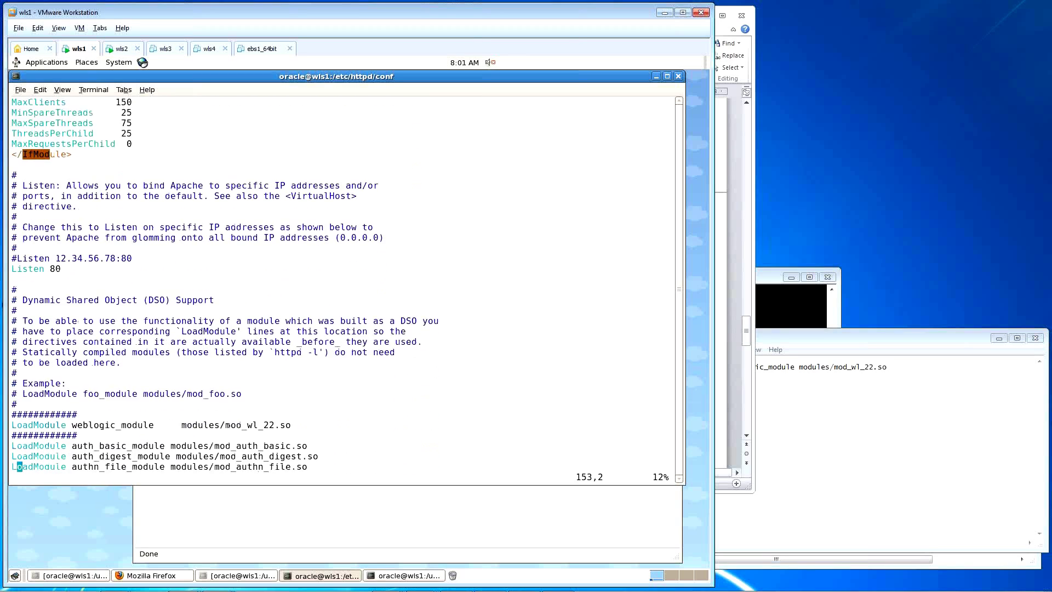
key(Down)
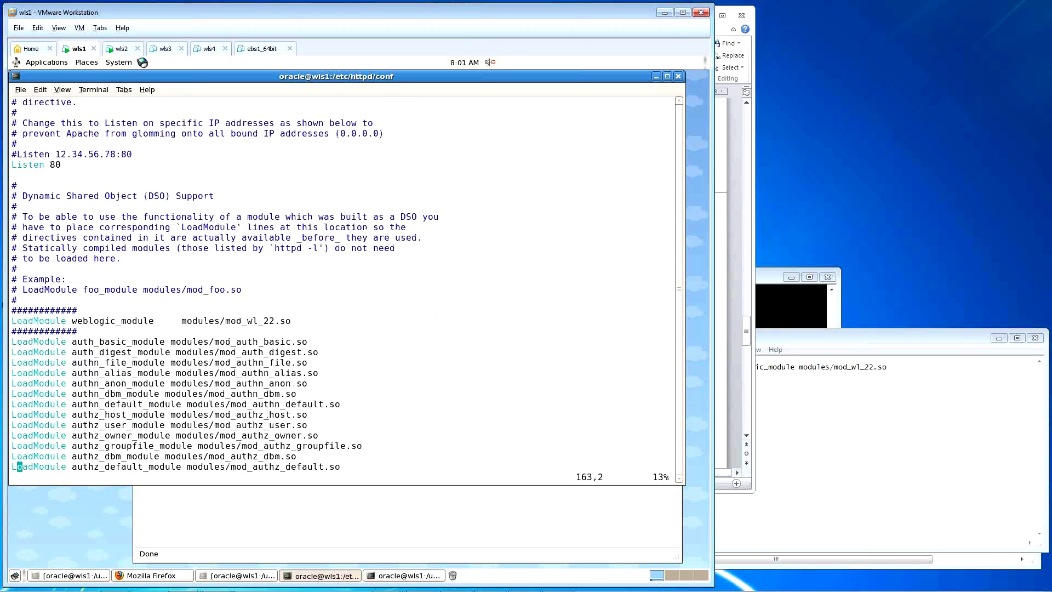
key(n)
key(Down)
key(Down)
key(Down)
key(Down)
key(Down)
key(Down)
key(Down)
key(Down)
key(Down)
key(Down)
key(Down)
key(Down)
key(Down)
key(Down)
key(Down)
key(Down)
key(Down)
key(Down)
key(Down)
key(Down)
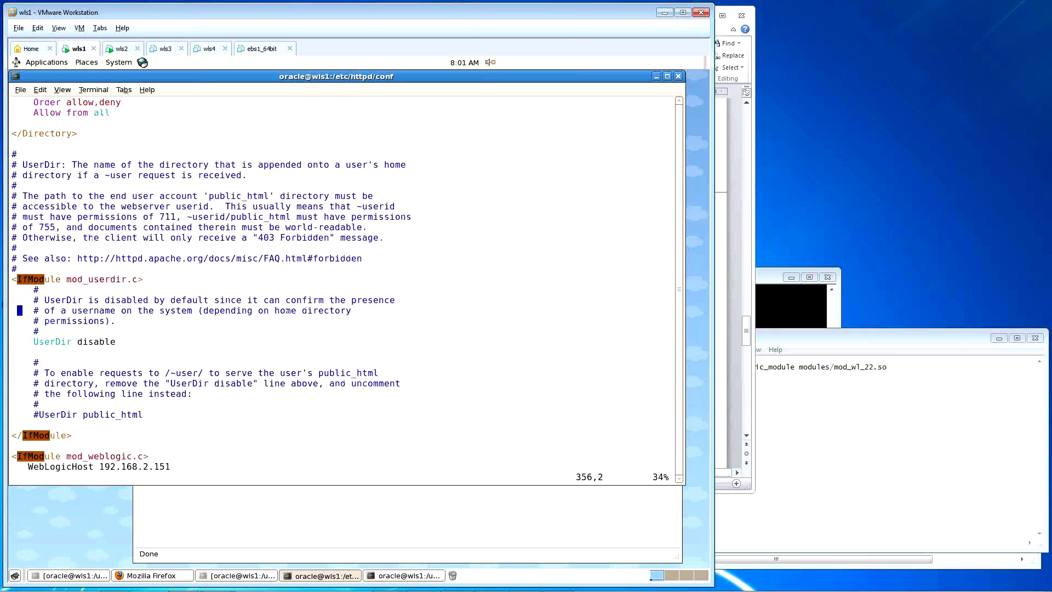
key(Down)
key(Down)
key(Down)
key(Down)
key(Up)
key(Up)
key(Up)
key(Up)
key(Up)
key(Up)
key(Up)
key(Up)
key(Up)
key(Up)
key(Up)
key(Up)
key(Up)
key(Up)
key(Up)
key(Up)
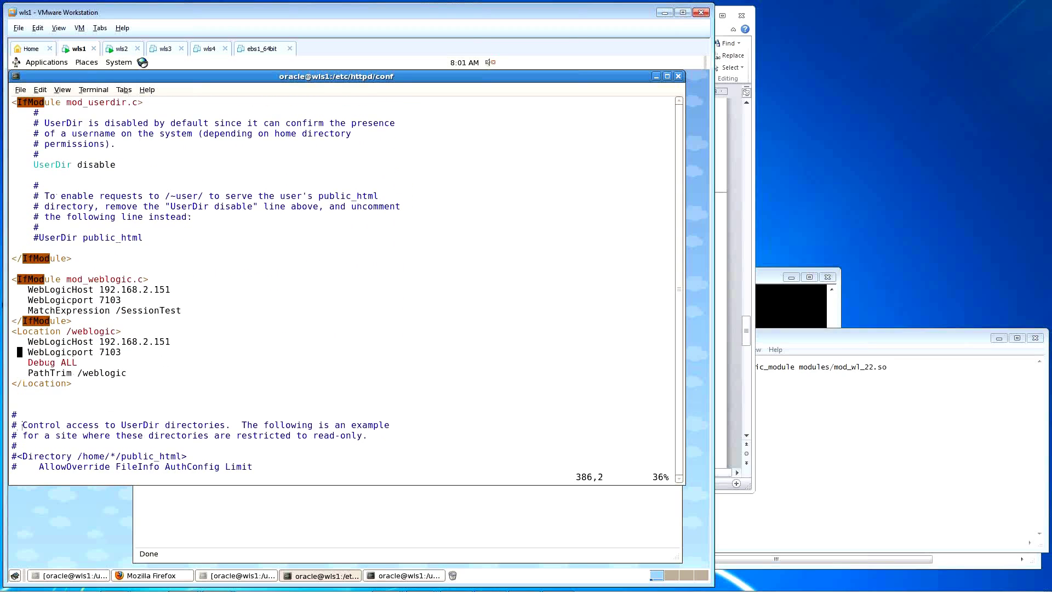
key(Left)
key(Down)
key(Down)
key(Down)
key(Down)
Insert blank lines before and after the existing Location block.
key(i)
key(Return)
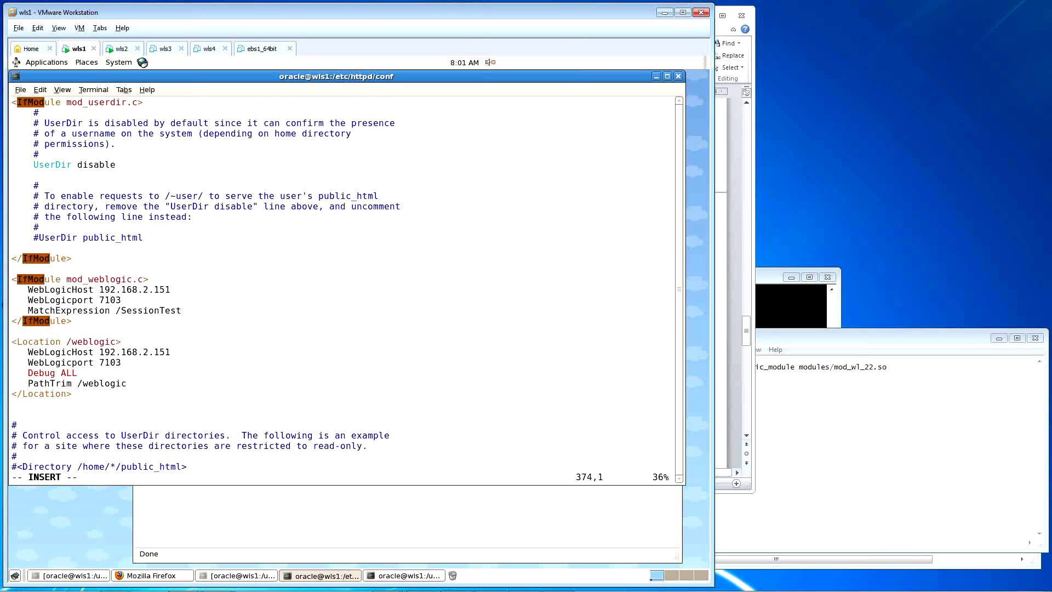
key(Escape)
key(Down)
key(Down)
key(Down)
key(Down)
key(Down)
key(Down)
key(o)
key(Return)
key(Return)
key(Return)
key(Up)
key(Up)
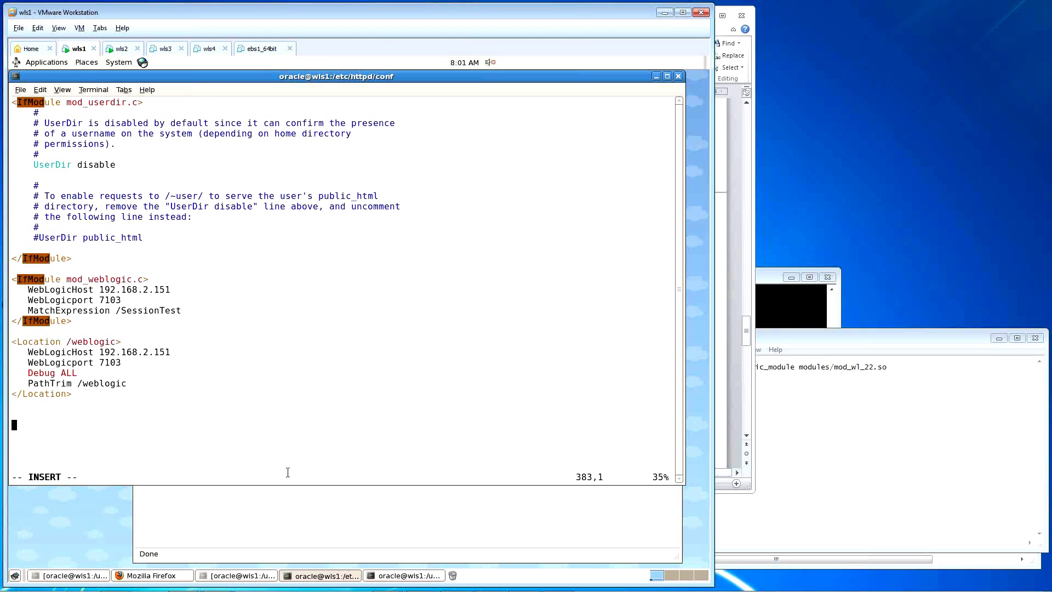
Copy the cluster configuration block from the Word document and paste it below the Location block.
mouse_move(216, 575)
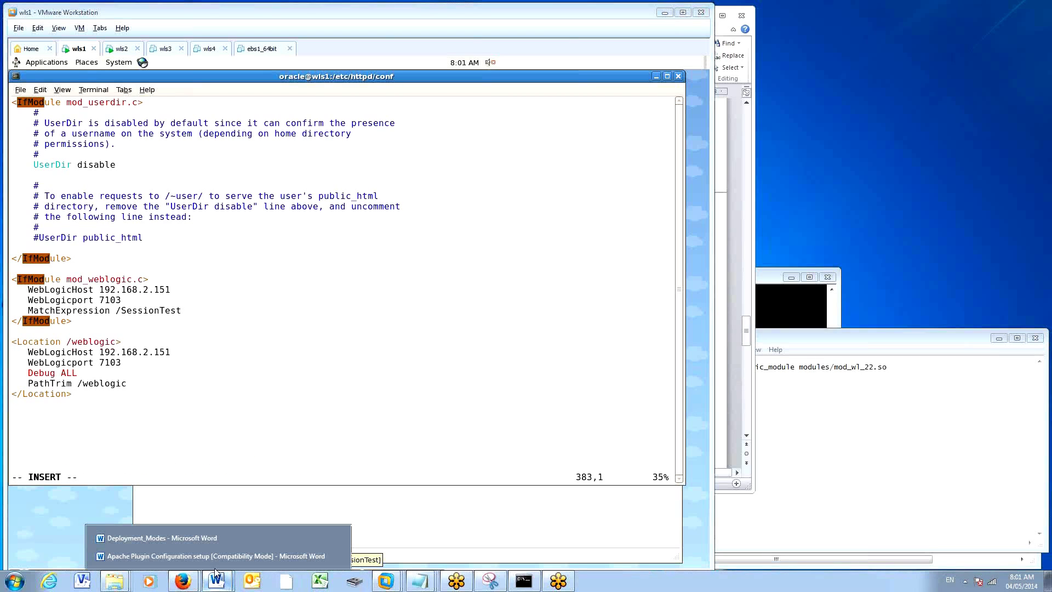
click(216, 556)
drag(293, 386, 211, 257)
key(ctrl+c)
click(90, 407)
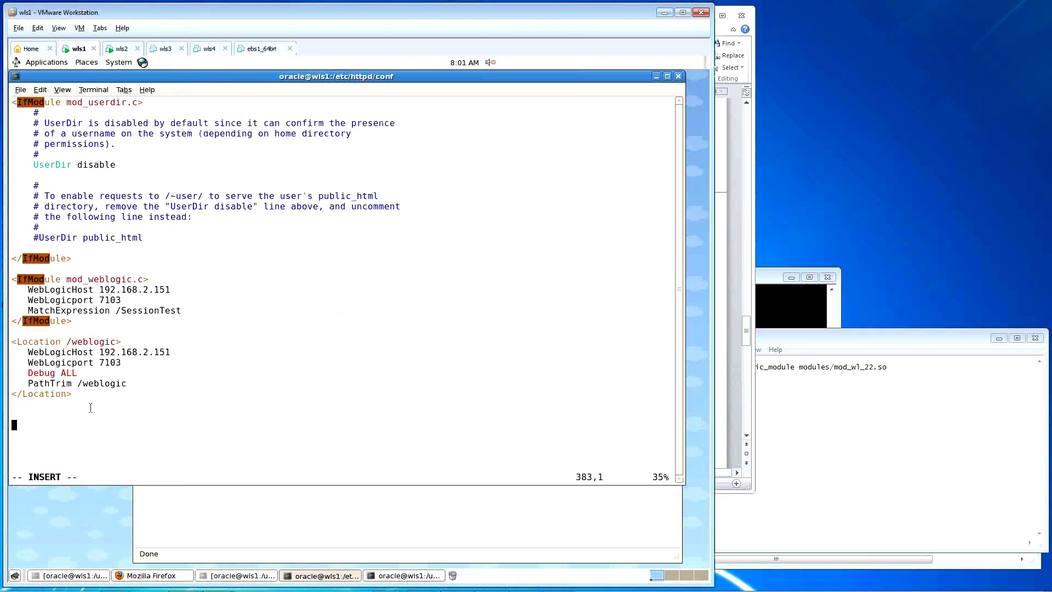
key(Up)
key(ctrl+shift+v)
Remove the leading spaces before the pasted IfModule line and the extra blank line.
key(Escape)
key(Up)
key(Up)
key(Up)
key(Up)
key(Up)
key(Up)
key(Up)
key(Up)
key(Up)
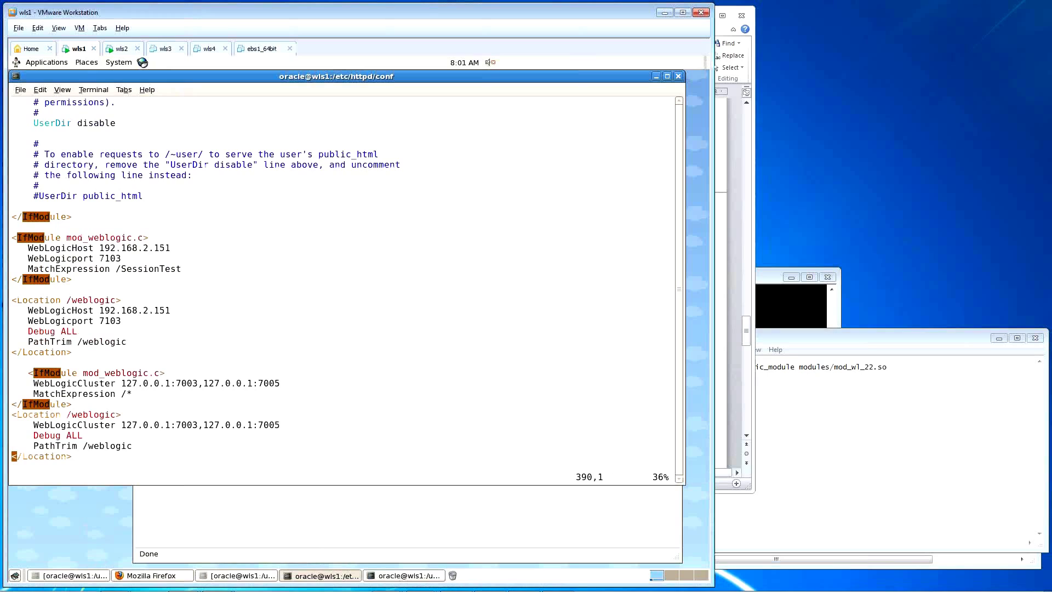
key(x)
key(x)
key(x)
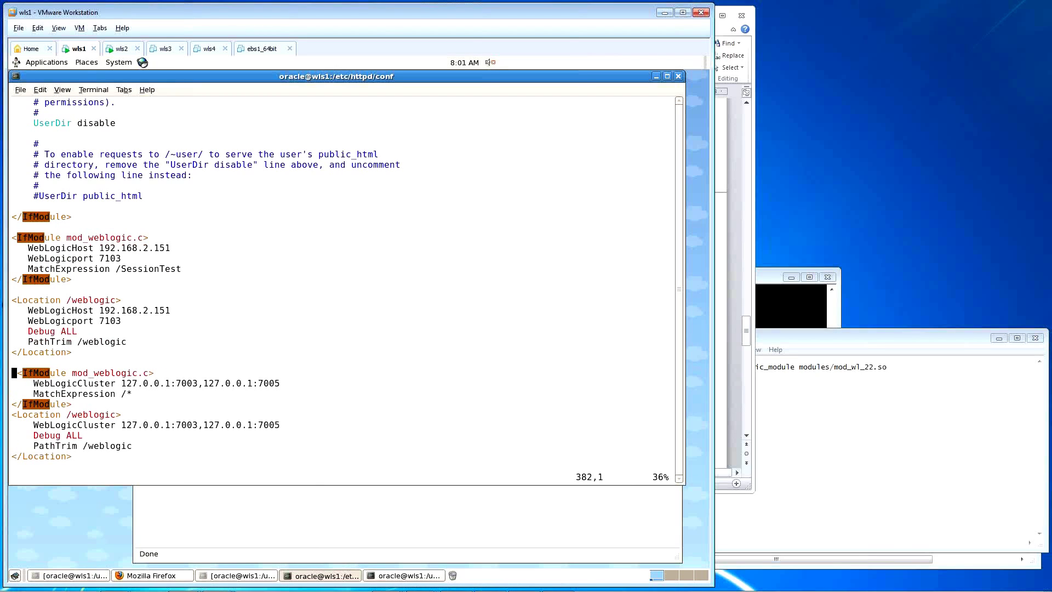
key(Up)
key(Up)
key(Up)
key(Up)
key(Up)
key(Up)
key(Up)
key(Up)
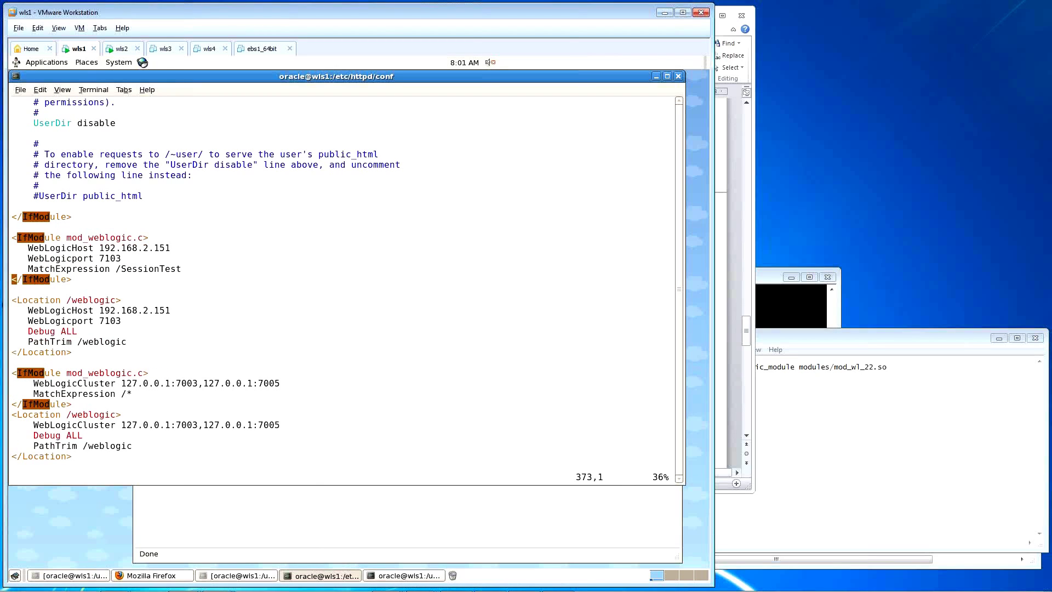
key(d)
key(d)
key(Up)
key(Up)
key(Up)
key(Up)
key(Up)
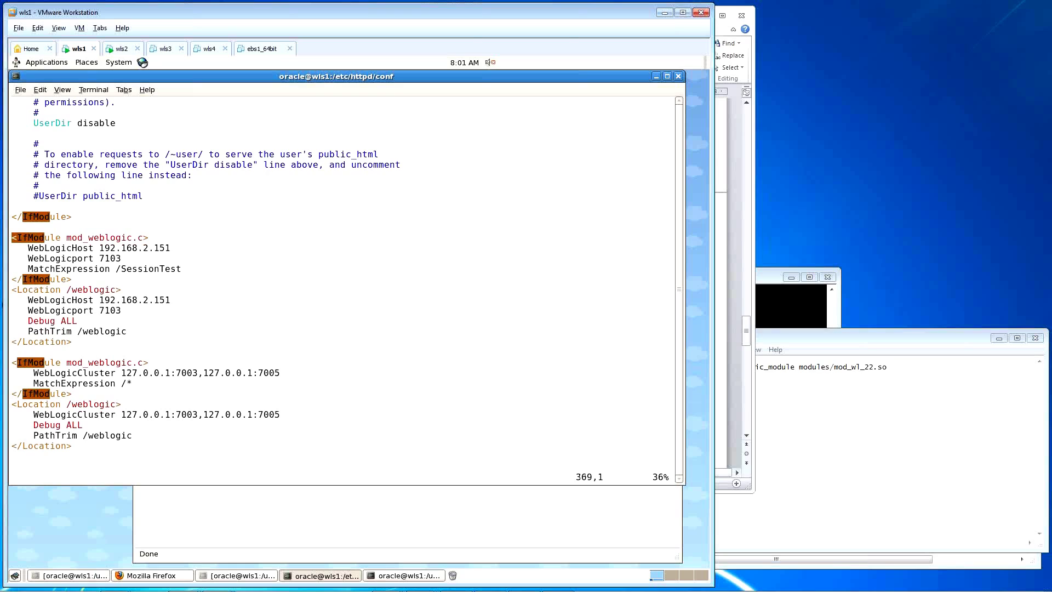
Comment out the old single-host mod_weblogic IfModule lines with #.
text(i#)
key(Left)
key(Down)
text(#)
key(Left)
key(Down)
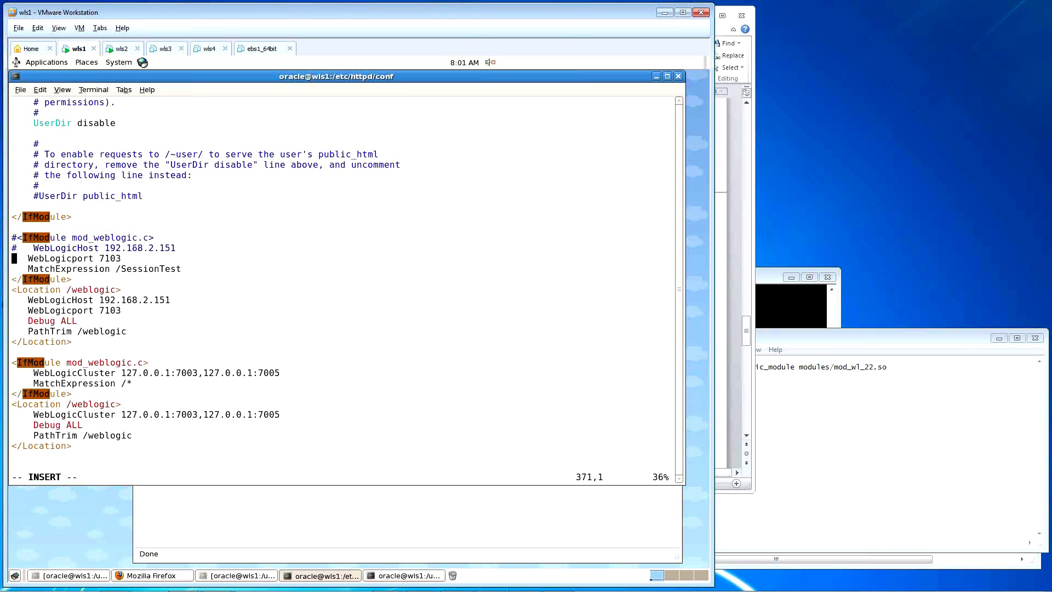
text(#)
key(Left)
key(Down)
text(#)
key(Left)
key(Down)
Comment out the old Location block lines, including Debug ALL and PathTrim.
text(#)
key(Left)
key(Down)
key(numbersign)
key(Left)
key(Down)
key(numbersign)
key(Left)
key(Down)
text(#)
key(Left)
key(Down)
key(Down)
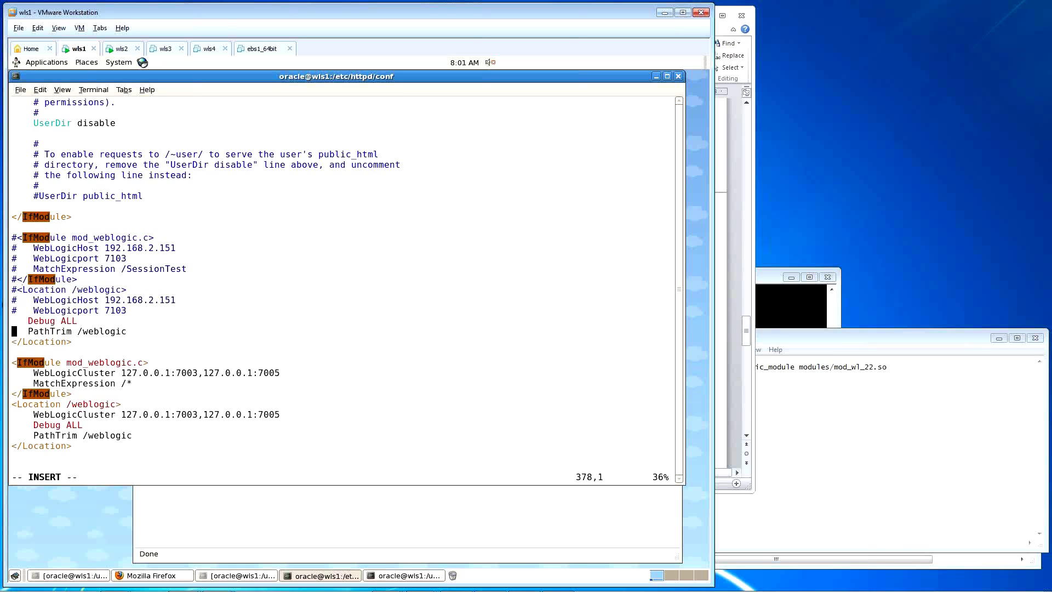
key(Up)
text(#)
key(Left)
key(Down)
text(#)
key(Left)
key(Down)
text(#)
key(Down)
key(Down)
key(Down)
key(Down)
key(Down)
Change the first WebLogicCluster entry to 192.168.2.151 with port 7103.
key(Up)
key(Up)
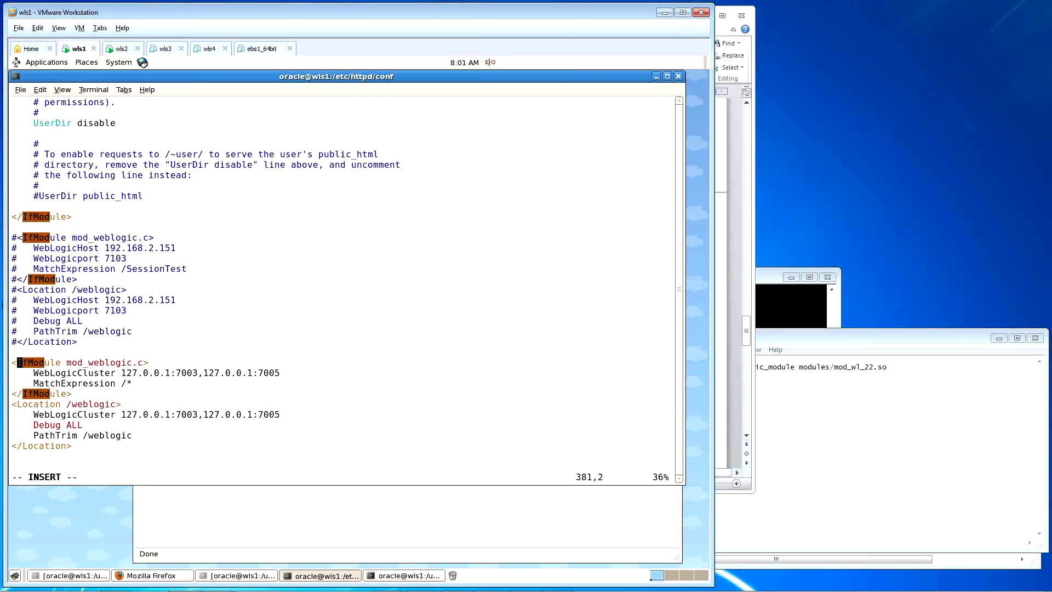
key(Right)
key(Right)
key(Right)
key(Right)
key(Right)
key(Right)
key(Right)
key(Right)
key(Right)
key(Right)
key(Right)
key(Right)
key(Right)
key(Right)
key(Right)
key(Right)
key(Right)
key(Right)
key(Right)
key(Right)
key(Left)
key(BackSpace)
key(BackSpace)
key(BackSpace)
key(BackSpace)
key(BackSpace)
key(BackSpace)
key(BackSpace)
key(BackSpace)
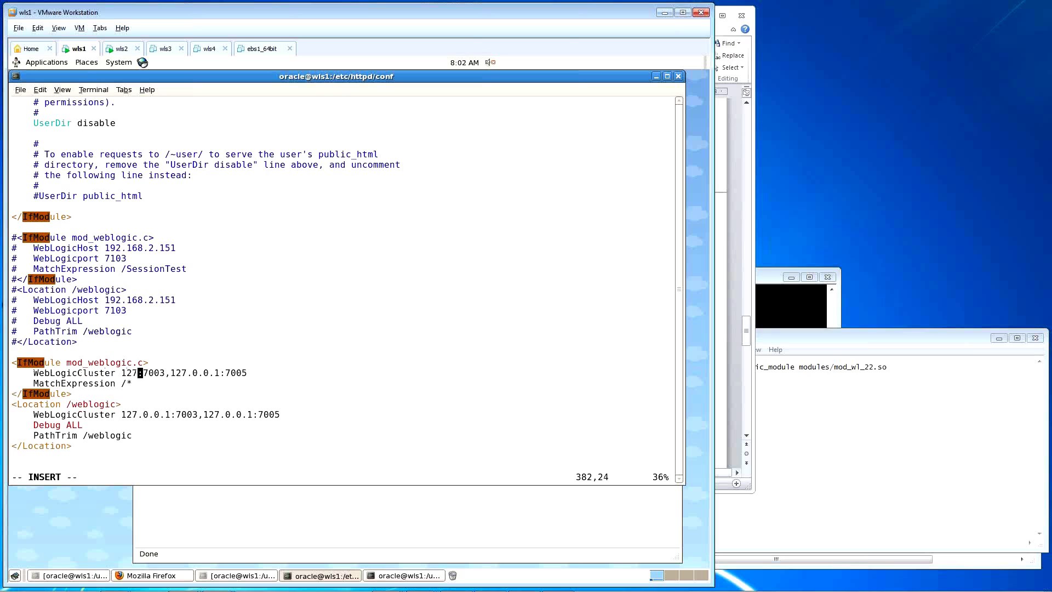
key(BackSpace)
text(192.168.)
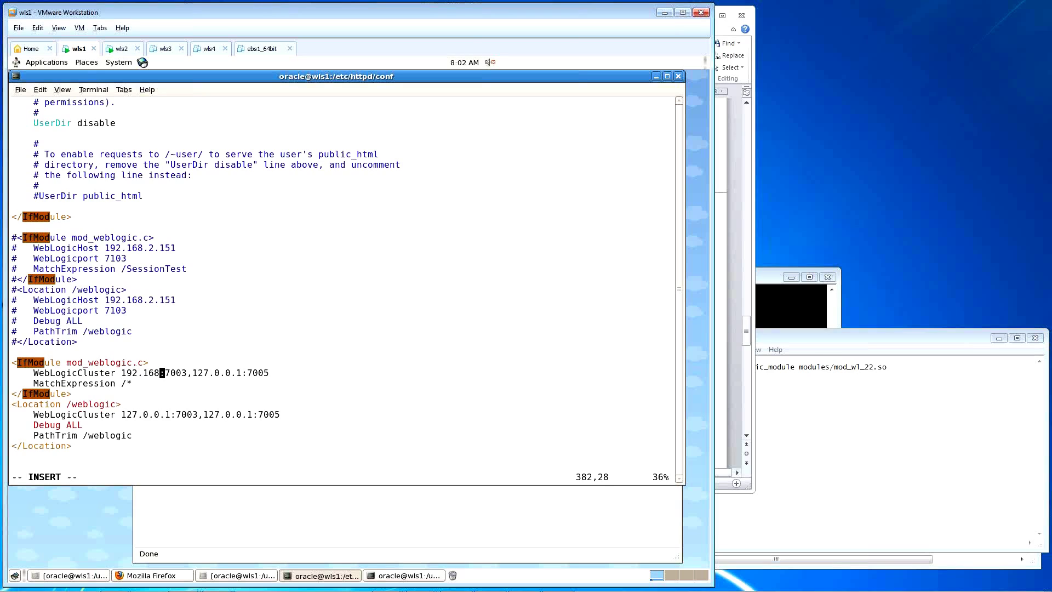
text(2.)
text(151)
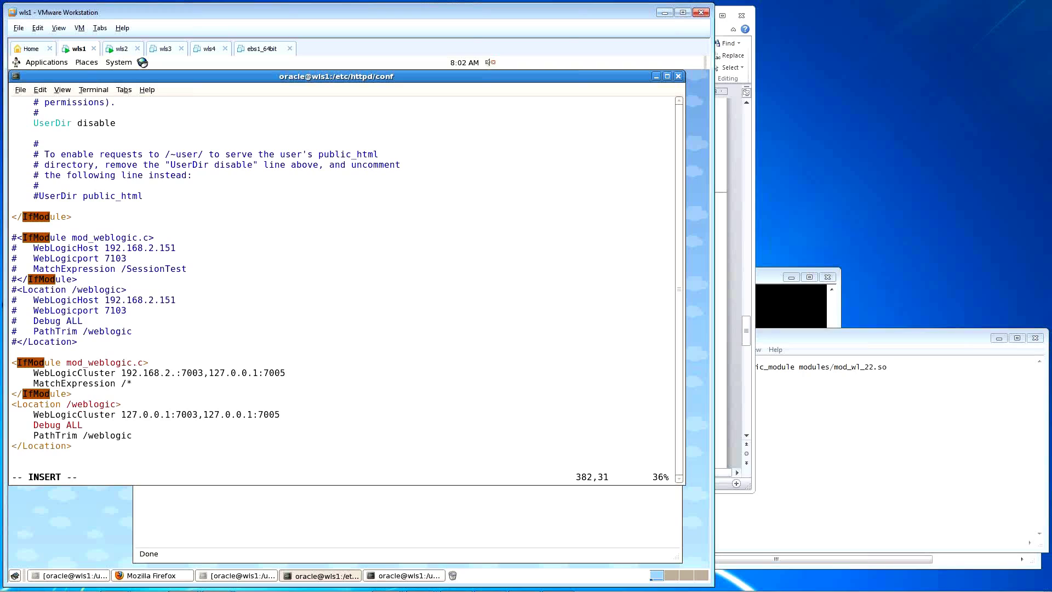
key(Right)
key(Right)
text(1)
key(Delete)
Start replacing the second loopback address, correcting a mistyped 192.168.2.700.
key(Right)
key(Right)
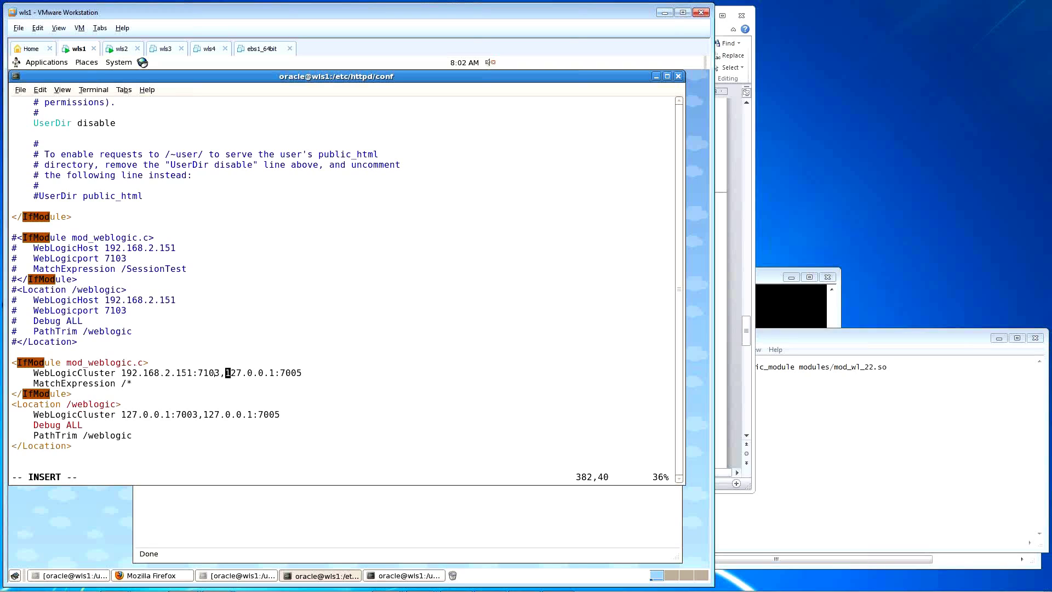
key(Delete)
key(Delete)
key(Delete)
key(Delete)
key(Delete)
key(Delete)
key(Delete)
key(Delete)
key(Delete)
text(192.168.2.700)
key(BackSpace)
key(BackSpace)
key(BackSpace)
key(BackSpace)
key(Right)
key(Right)
key(Right)
key(Right)
Check the managed servers' listen ports in the wls2 console's Servers summary.
click(117, 50)
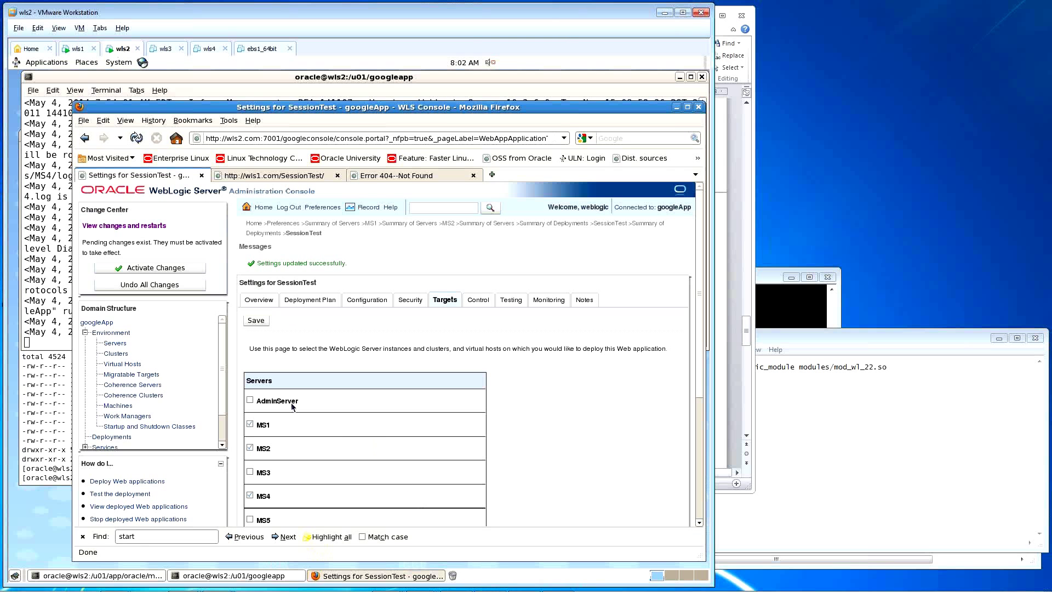
click(115, 343)
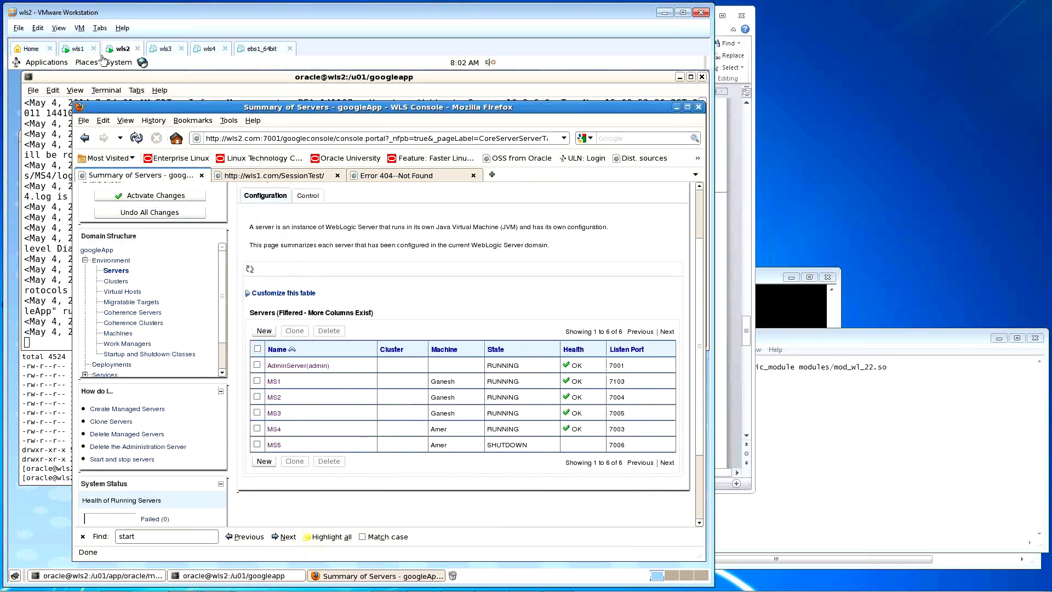
click(78, 48)
key(Right)
Change the second cluster port to 7003 and add SessionTest to the MatchExpression line.
key(BackSpace)
text(3)
key(Left)
key(Left)
key(Left)
key(Left)
key(Left)
key(Left)
key(Left)
key(Left)
key(Left)
key(Left)
key(Left)
key(Left)
key(Left)
key(Left)
key(Left)
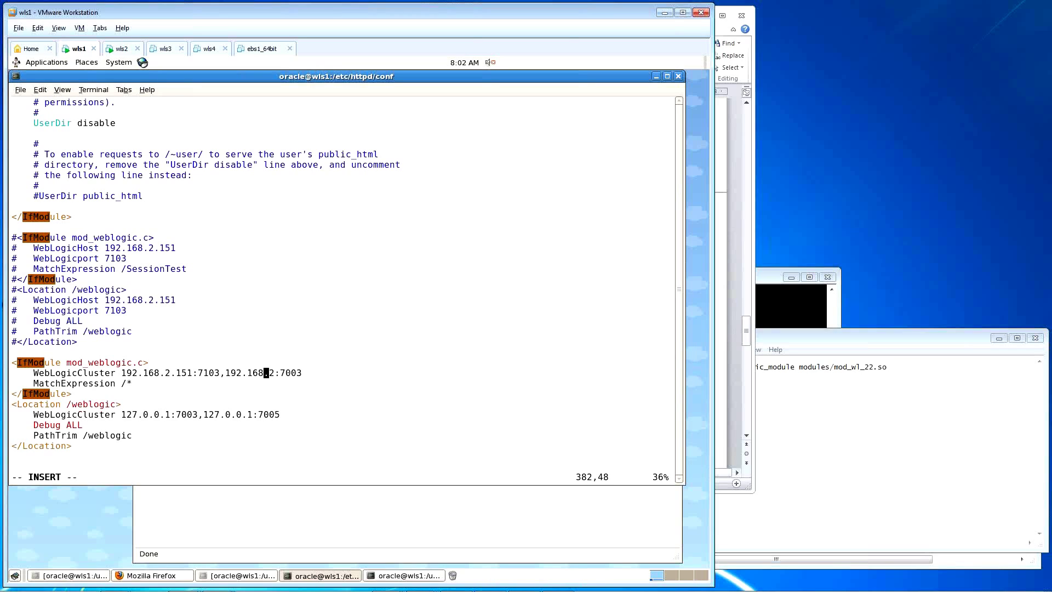
key(Down)
text(SessionTest)
Replace the Location block's WebLogicCluster list with 192.168.2.151:7103,192.168.2.2:7003.
key(Down)
key(Down)
key(Down)
key(End)
key(BackSpace)
key(BackSpace)
key(BackSpace)
key(BackSpace)
key(BackSpace)
key(BackSpace)
key(BackSpace)
key(BackSpace)
key(BackSpace)
key(BackSpace)
key(BackSpace)
key(BackSpace)
key(BackSpace)
key(BackSpace)
key(BackSpace)
key(BackSpace)
key(BackSpace)
key(BackSpace)
key(BackSpace)
key(BackSpace)
key(BackSpace)
key(BackSpace)
key(BackSpace)
key(BackSpace)
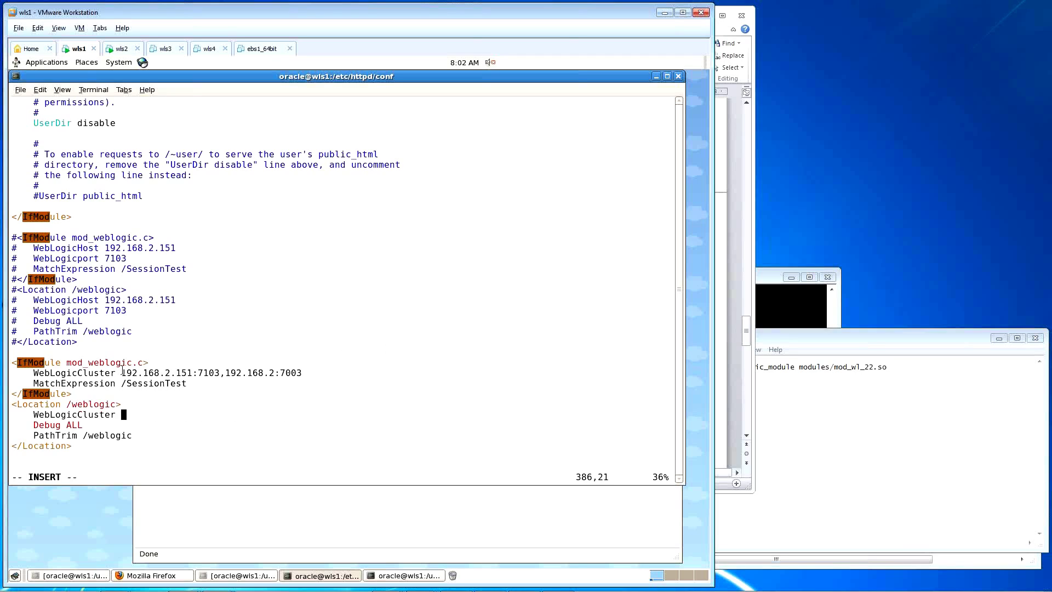
drag(119, 368, 302, 372)
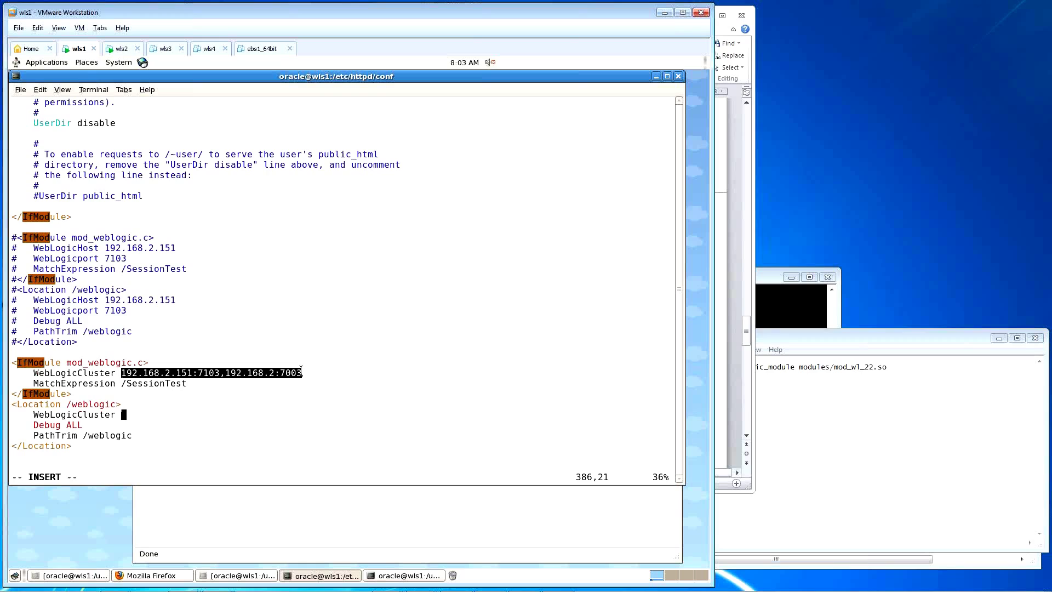
middle_click(332, 342)
Try saving with :w, which fails with the E45 read-only error.
key(Down)
key(Down)
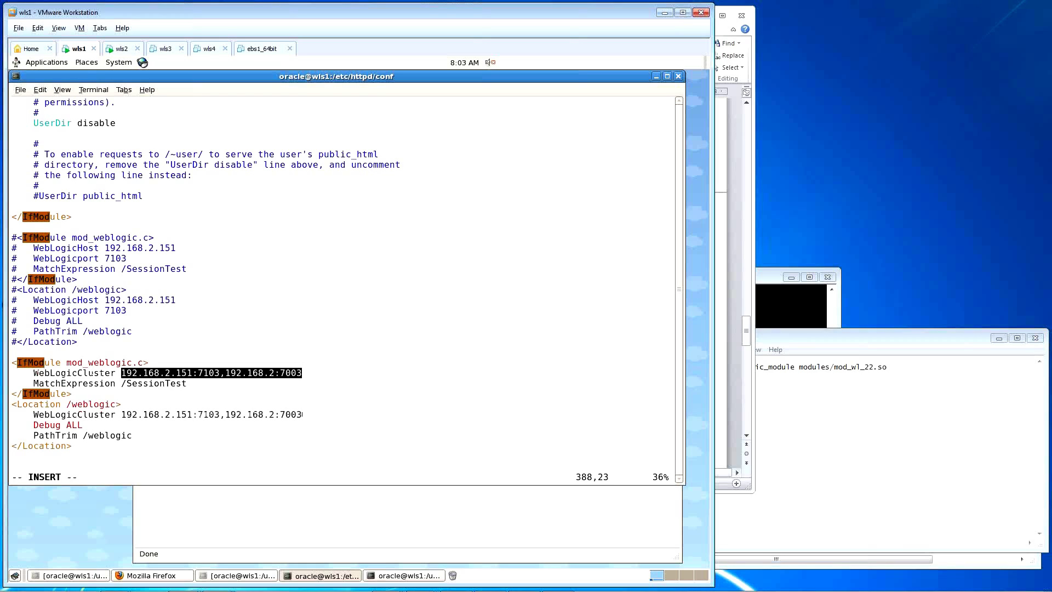
key(Escape)
text(:w)
key(Return)
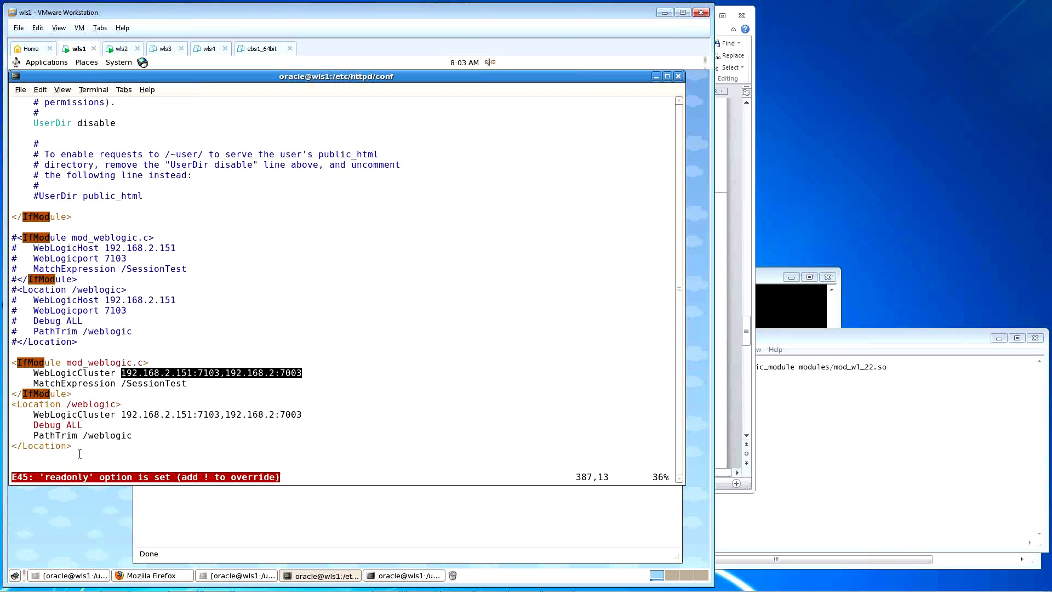
Copy the new IfModule and Location blocks into the Untitled Notepad note.
drag(99, 446, 8, 362)
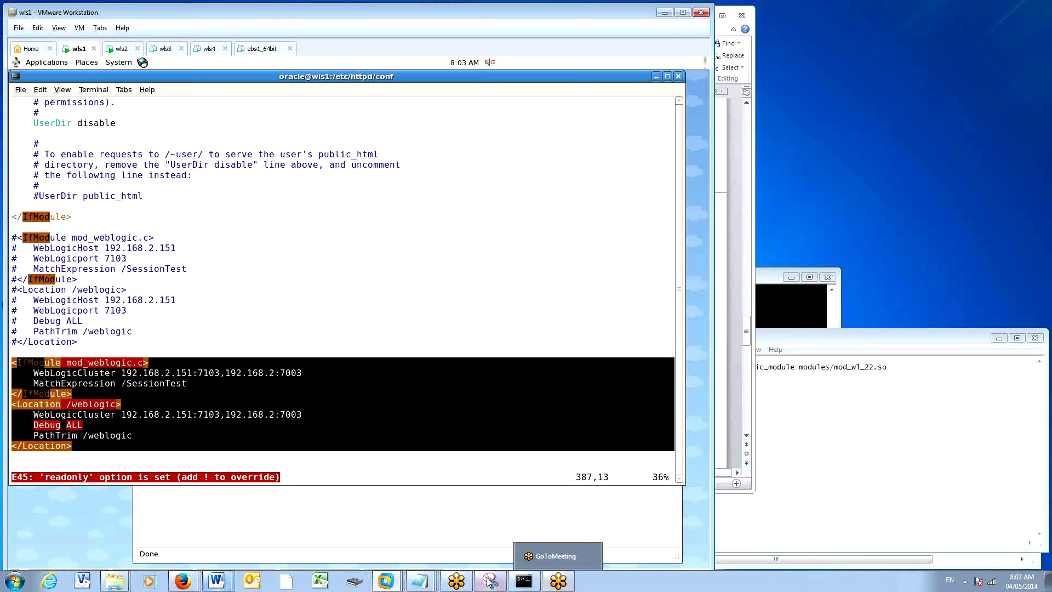
mouse_move(420, 581)
click(422, 556)
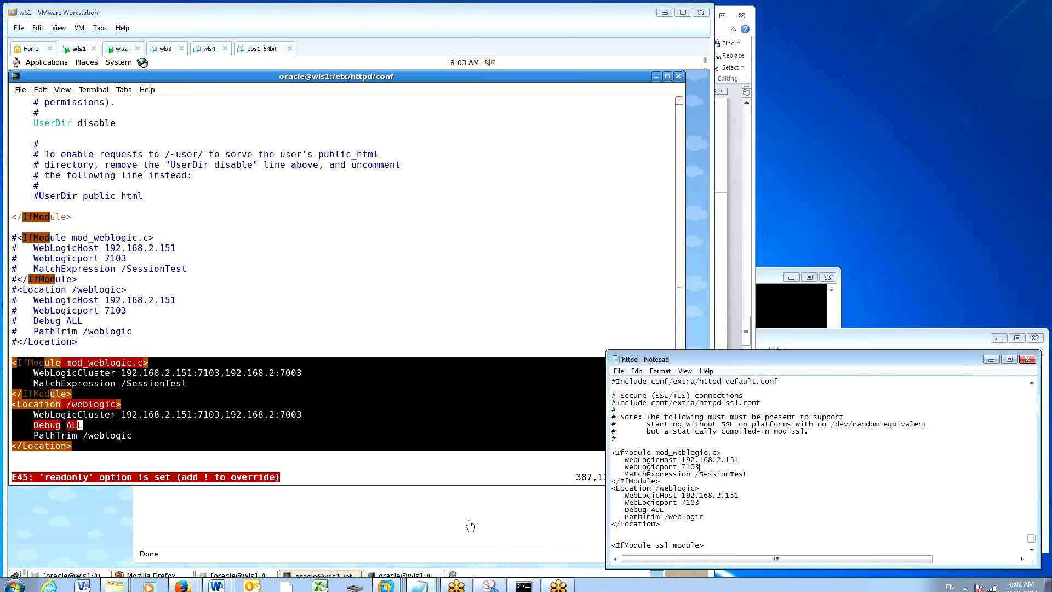
click(616, 395)
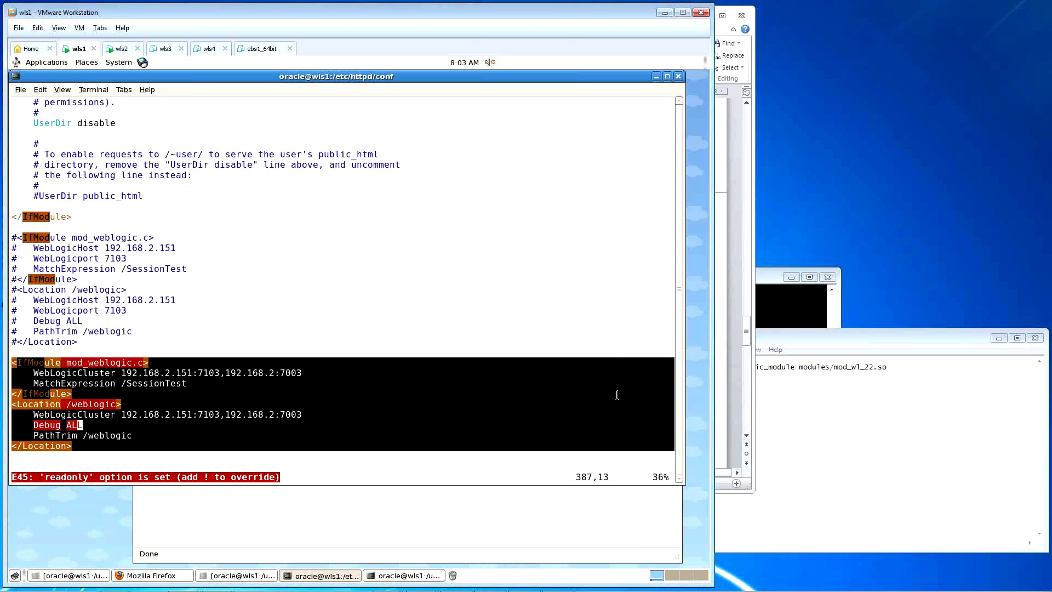
mouse_move(411, 585)
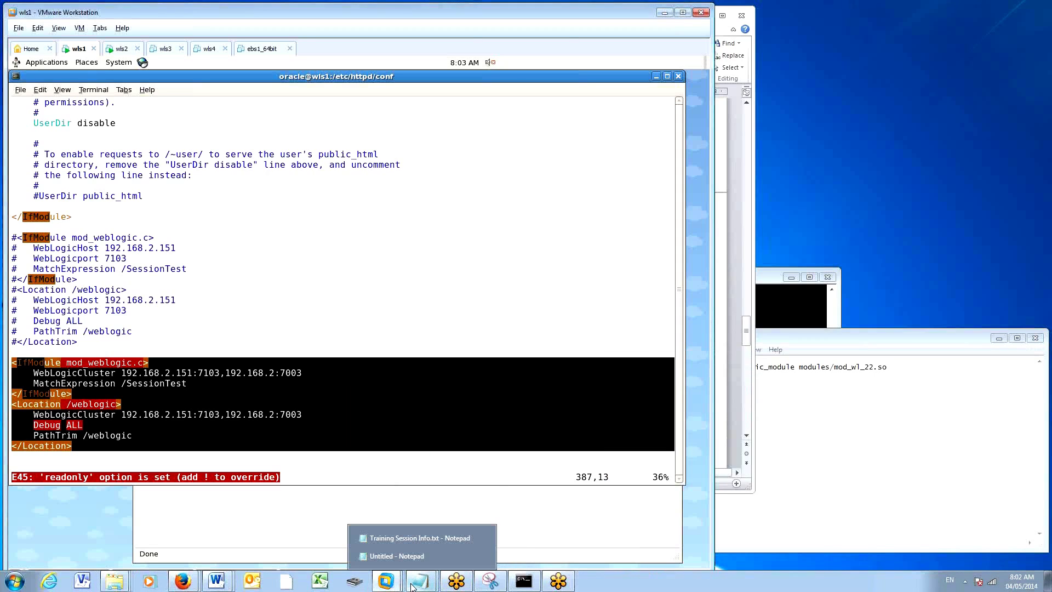
click(397, 556)
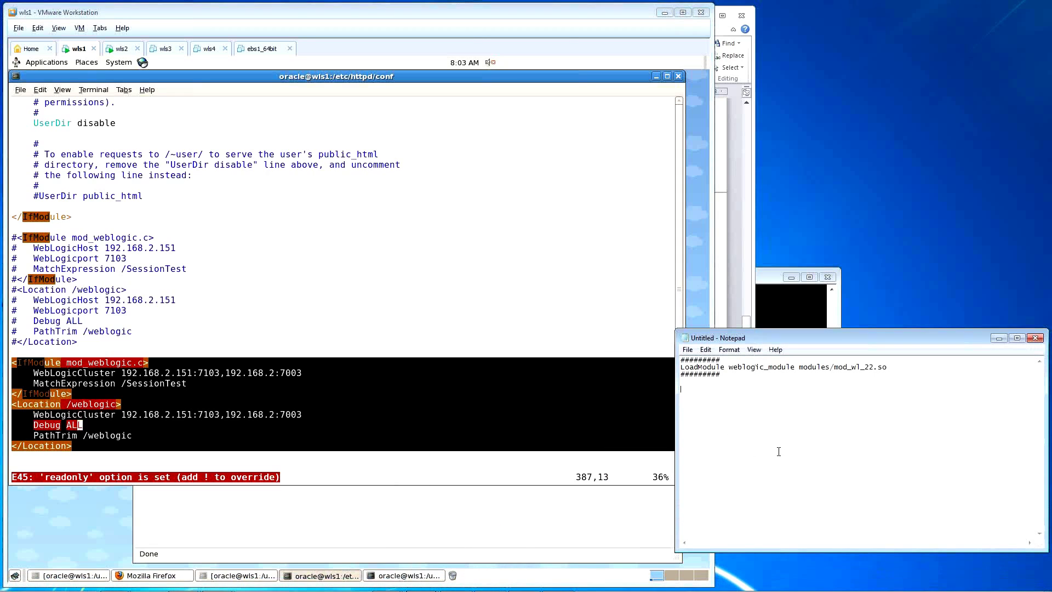
text(<IfModule mod_weblogic.c>     WebLogicCluster 192.168.2.151:7103,192.168.2:7003     MatchExpression /SessionTest </IfModule> <Location /weblogic>     WebLogicCluster 192.168.2.151:7103,192.168.2:7003     Debug ALL     PathTrim /weblogic </Location>)
Quit vi without saving using :q! and print the current directory with pwd.
click(421, 296)
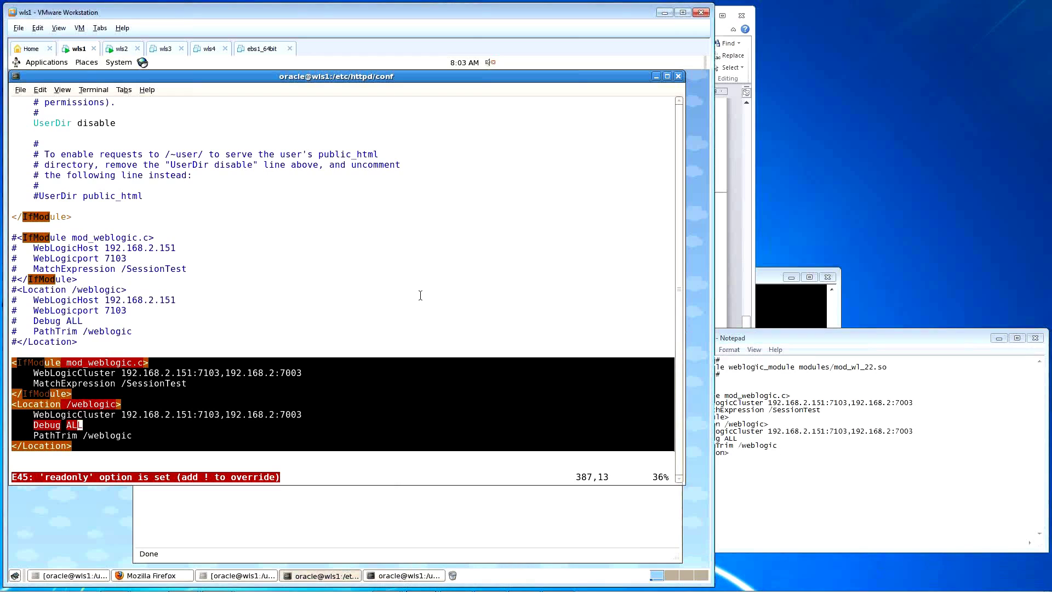
text(:q!)
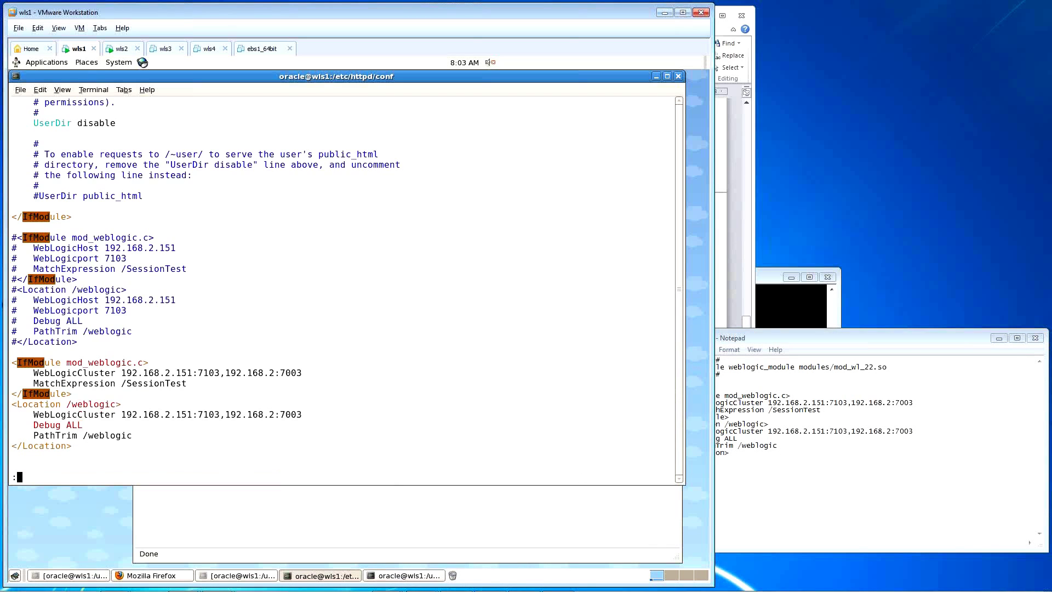
key(Return)
text(pwd)
key(Return)
text(\)
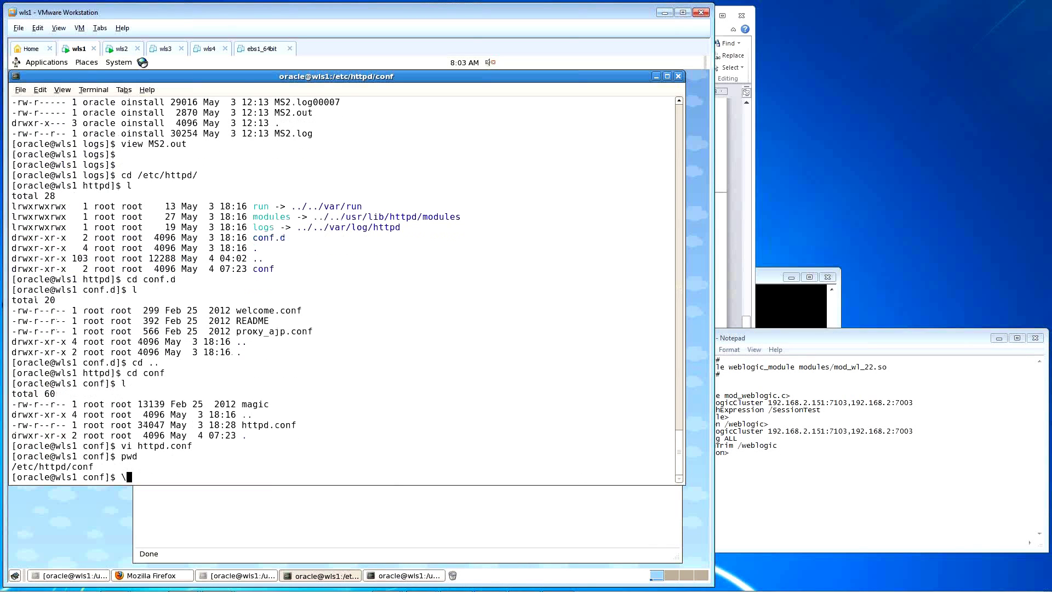
Switch to root with su - and open /etc/httpd/conf/httpd.conf in vi.
double_click(60, 466)
text(su -)
key(Return)
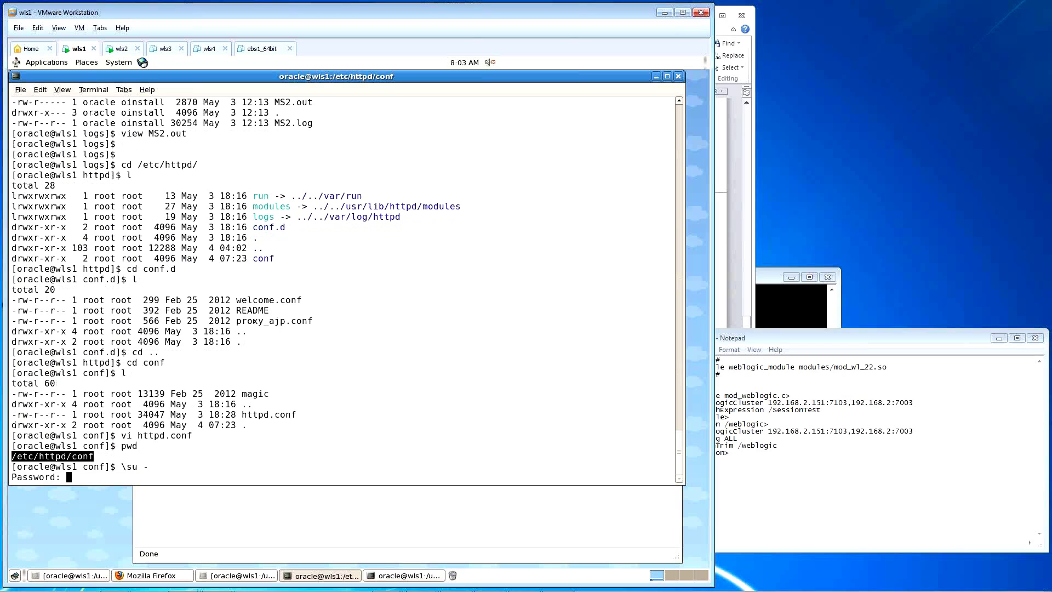
key(Return)
text(vi)
text(/etc/httpd/conf)
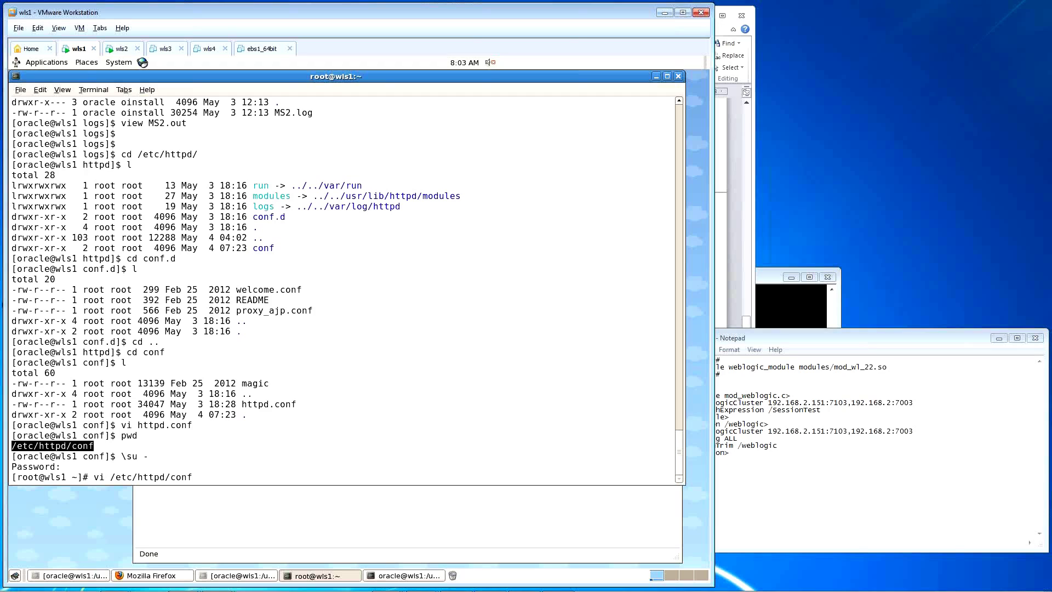
text(/con)
key(BackSpace)
key(BackSpace)
key(BackSpace)
text(ht)
key(Tab)
key(Return)
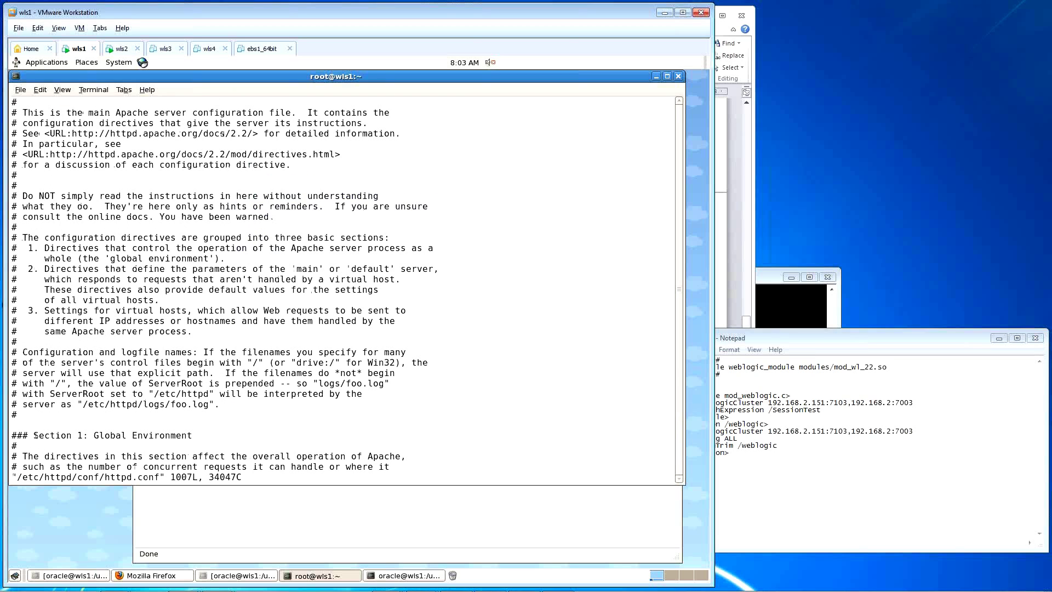
Search for IfModule and move to the old mod_weblogic IfModule line.
key(shift+g)
key(Up)
key(Up)
key(Up)
key(Up)
key(Up)
key(Up)
key(Up)
key(Up)
key(Up)
key(Up)
key(Up)
key(Up)
key(Up)
key(Up)
key(Up)
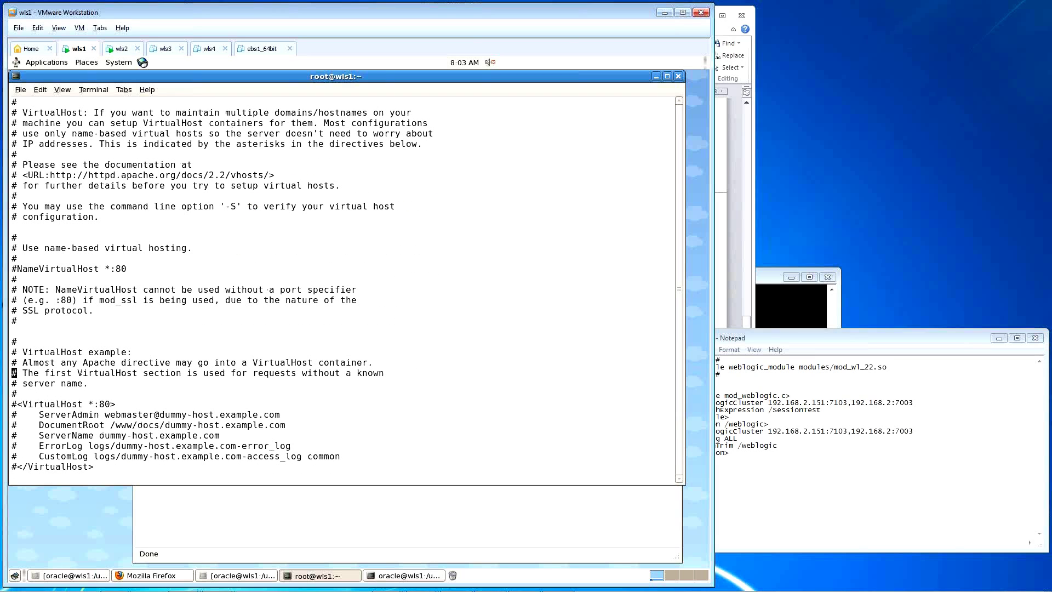
text(/IfModule)
key(Return)
key(Down)
key(Down)
key(Down)
key(Down)
key(Down)
key(Down)
key(Down)
key(Down)
key(Down)
key(Down)
key(Down)
key(Down)
key(Down)
key(Down)
key(Down)
key(Down)
key(Down)
key(Down)
key(Down)
key(Down)
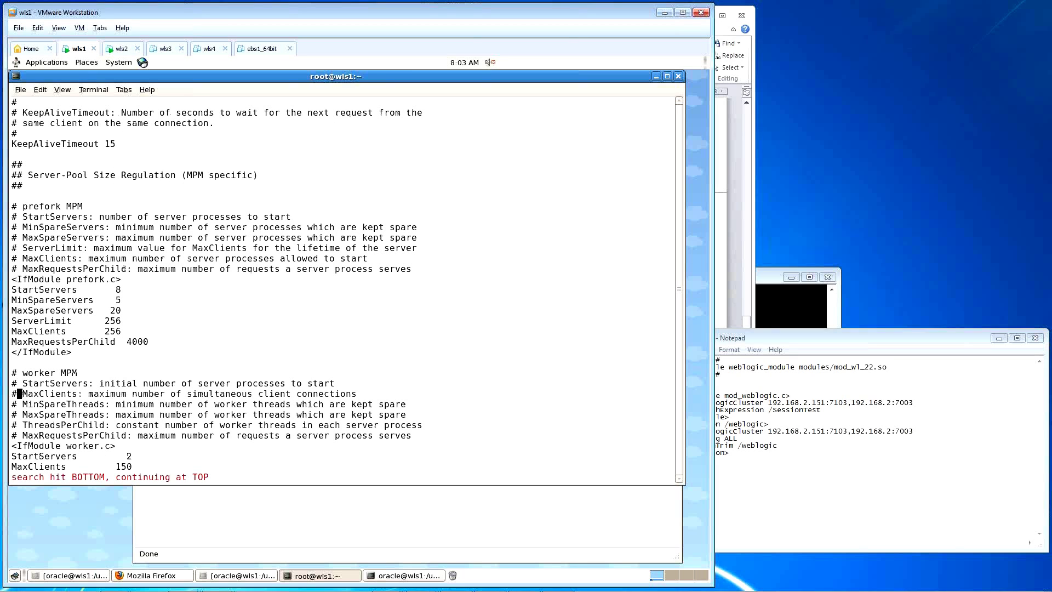
key(n)
key(Down)
key(Down)
key(Down)
key(Down)
key(Down)
key(Down)
key(Down)
key(Down)
key(Down)
key(Down)
key(Down)
key(Down)
key(Down)
key(Down)
key(Down)
key(Down)
key(Down)
key(Down)
key(Down)
key(Down)
key(Down)
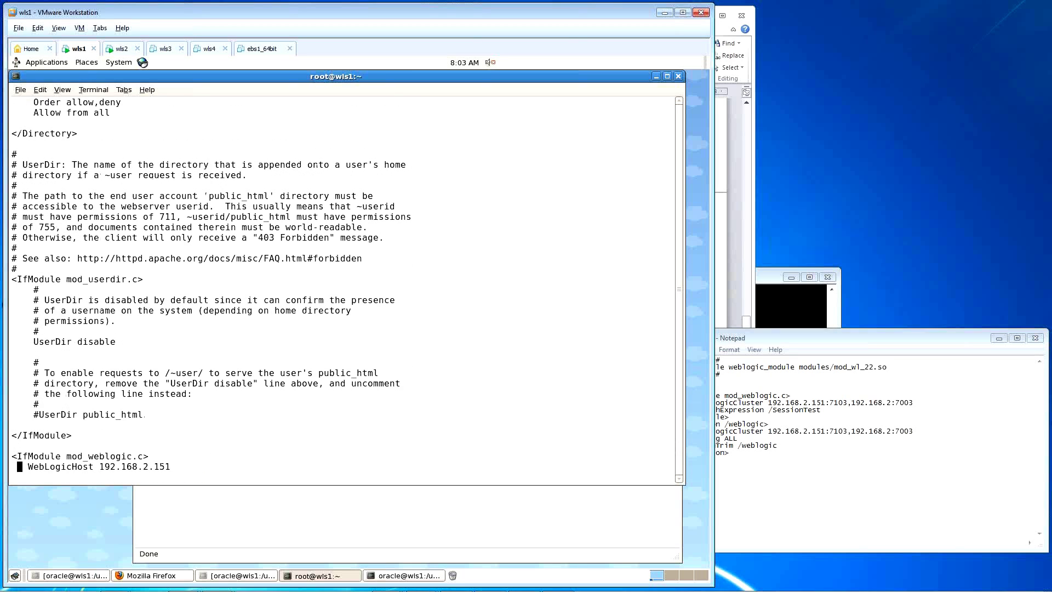
Prefix each line of the old mod_weblogic and /weblogic Location blocks with #, adding blank lines below.
key(Down)
key(Down)
key(Down)
key(Down)
key(Down)
key(Down)
key(Down)
key(Down)
key(Up)
key(Up)
key(Up)
key(Up)
key(Up)
key(Up)
key(Up)
key(Up)
key(Up)
key(Up)
key(Up)
key(Up)
key(Up)
key(Up)
key(Up)
key(Up)
key(Up)
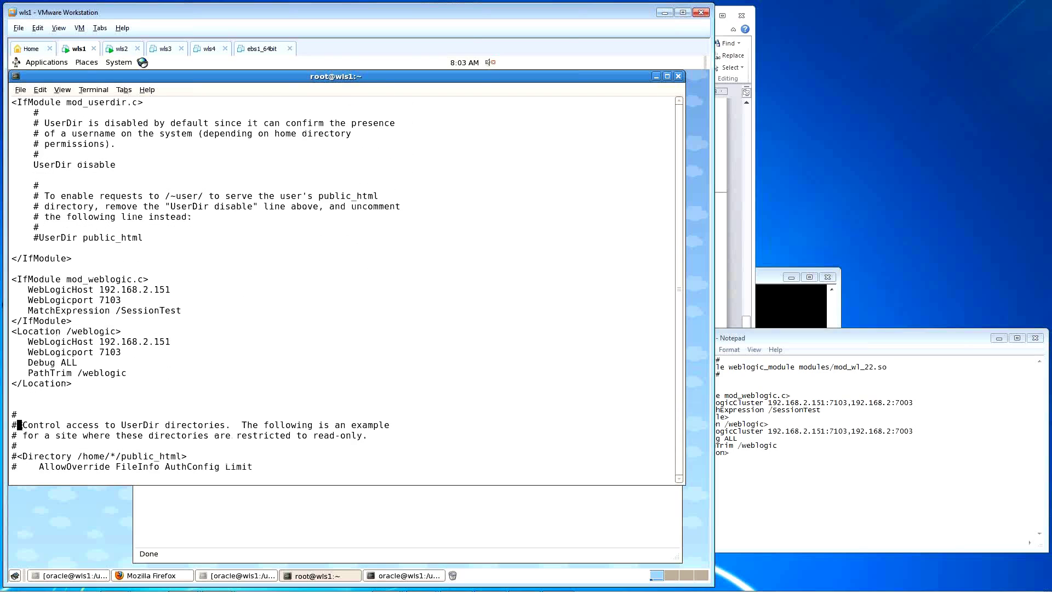
key(Left)
text(i#)
key(Left)
key(Down)
text(#)
key(Left)
key(Down)
text(#)
key(Left)
key(Down)
text(#)
key(Left)
key(Down)
text(#)
key(Left)
key(Down)
text(#)
key(Left)
key(Down)
text(#)
key(Down)
text(#)
key(Left)
key(Down)
text(#)
key(Left)
key(Down)
text(#)
key(Left)
key(Down)
text(#)
key(Left)
key(Down)
key(Return)
key(Return)
key(Up)
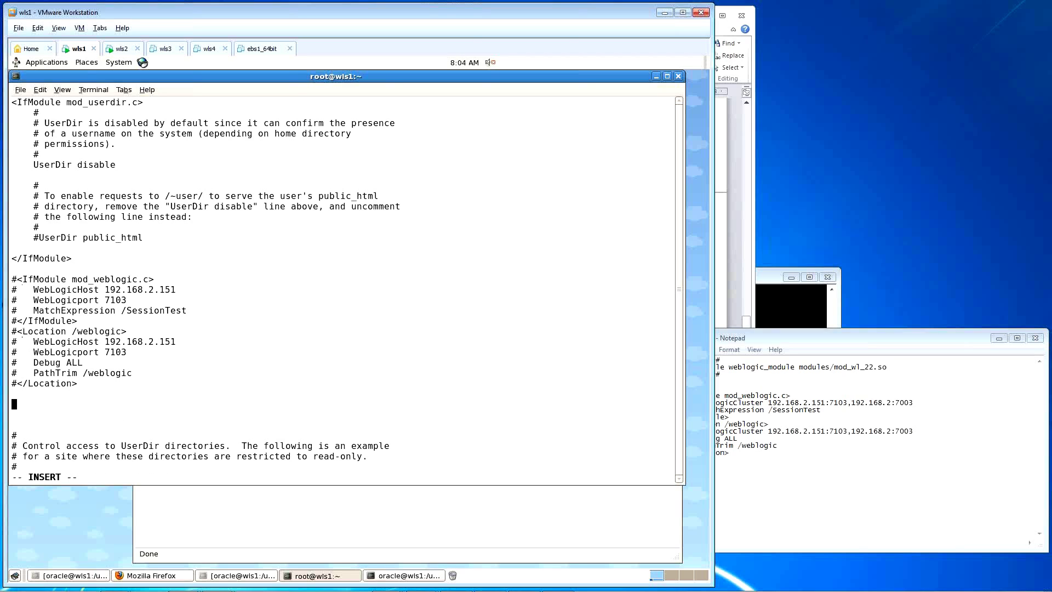
Copy the new mod_weblogic cluster blocks from the notes and paste them below the commented blocks.
click(778, 339)
drag(730, 452, 677, 399)
key(ctrl+c)
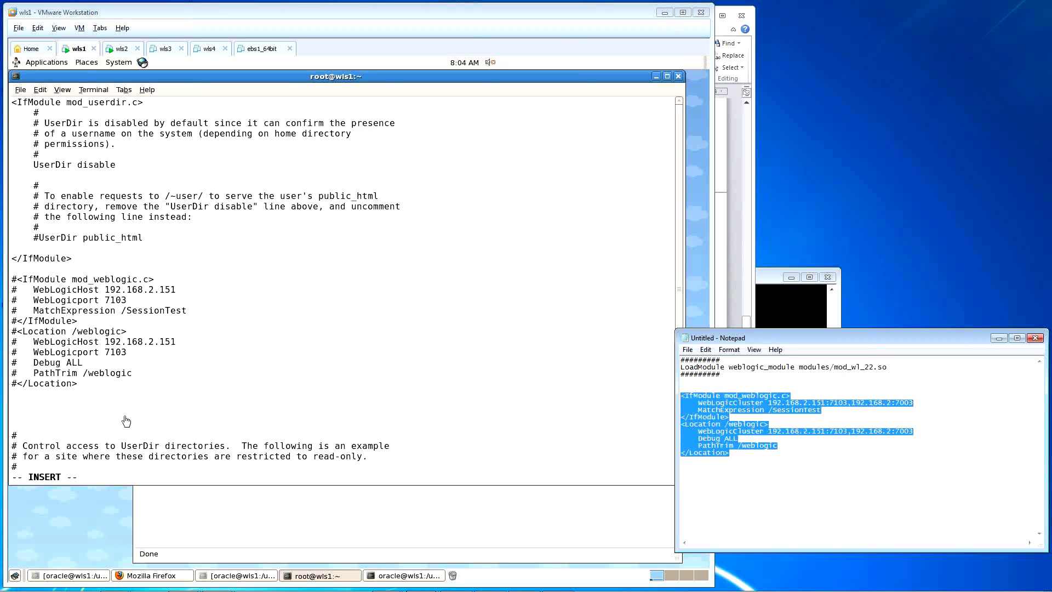
click(98, 402)
key(ctrl+shift+v)
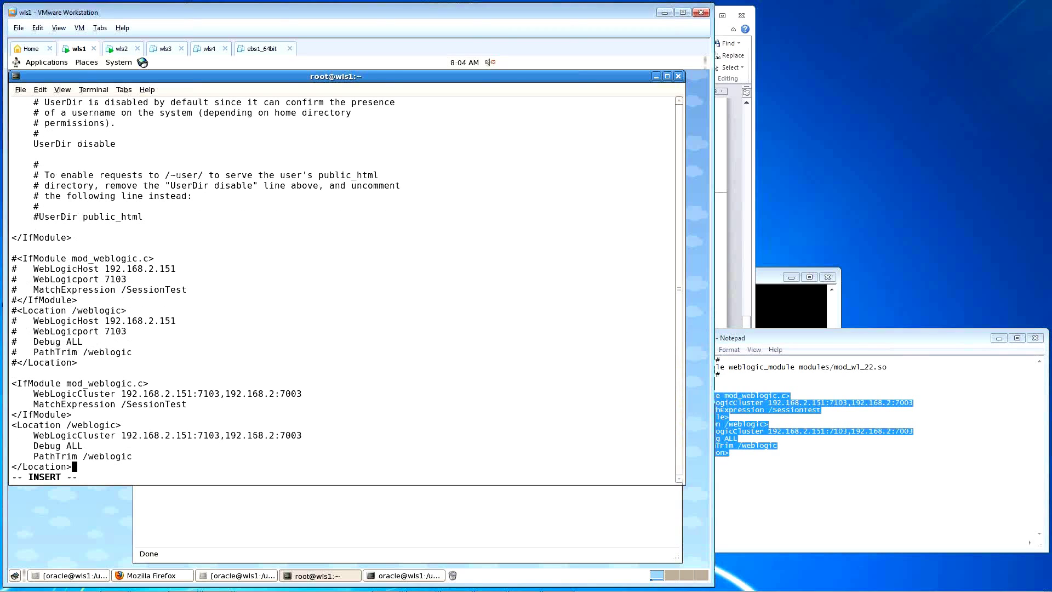
Delete the extra blank line below </Location> and move to the WebLogicCluster server list.
key(Down)
key(Down)
key(Down)
key(Down)
key(Down)
key(Up)
key(Up)
key(Up)
key(BackSpace)
key(Up)
key(Up)
key(Up)
key(Up)
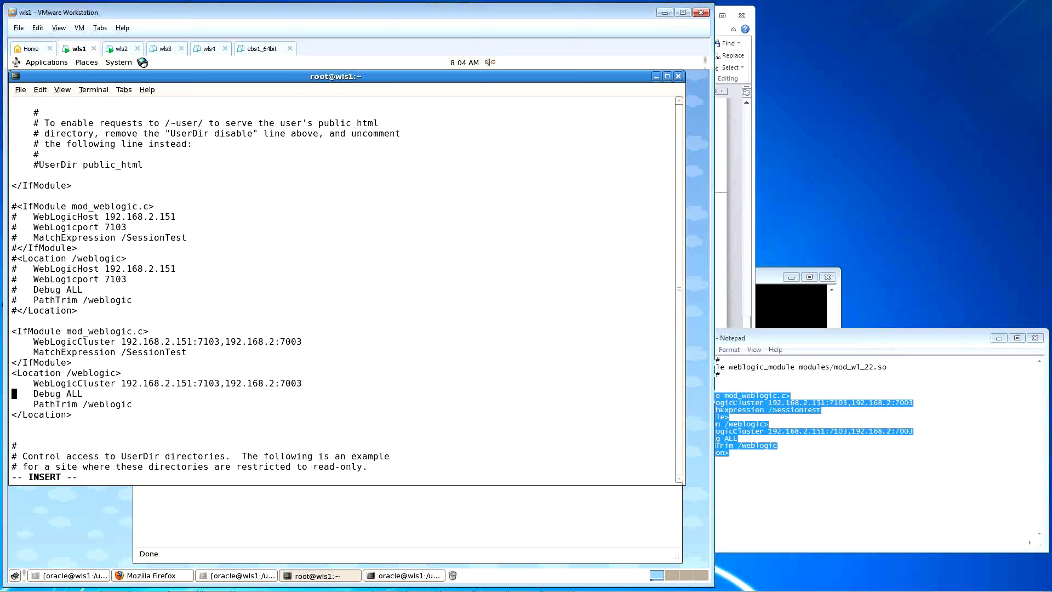
key(Right)
key(Right)
key(Right)
key(Right)
key(Right)
key(Right)
key(Right)
key(Right)
key(Right)
key(Right)
key(Right)
key(Right)
key(Right)
key(Right)
key(Right)
key(Right)
key(Right)
key(Right)
key(Right)
key(Right)
key(Right)
key(Right)
key(Right)
key(Right)
key(Right)
key(Right)
key(Right)
key(Left)
key(Left)
key(Left)
key(Left)
key(Left)
key(Left)
key(Left)
key(Left)
key(Left)
click(120, 50)
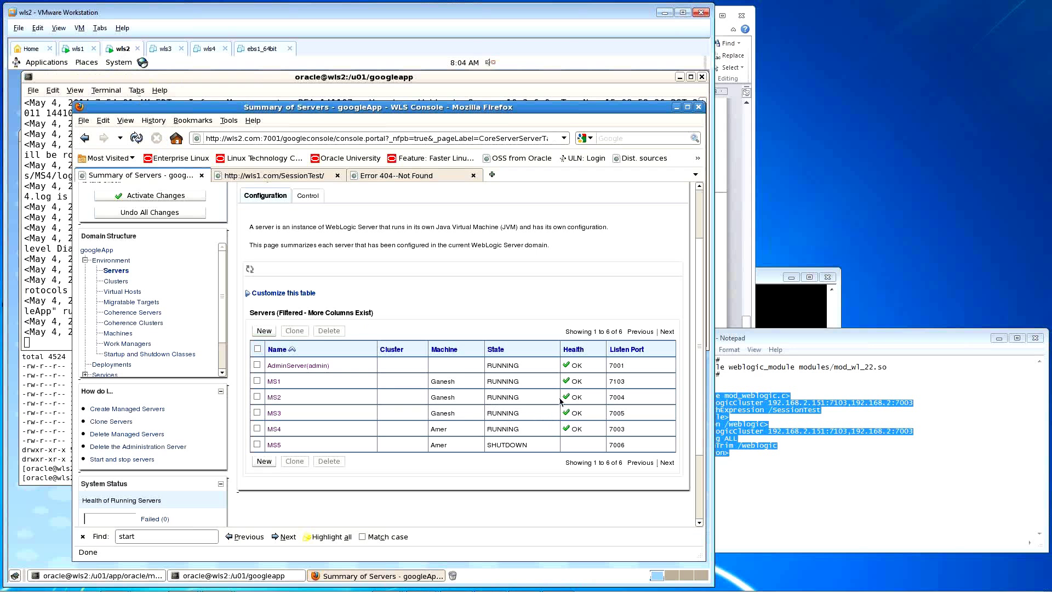
drag(610, 396, 628, 398)
click(78, 49)
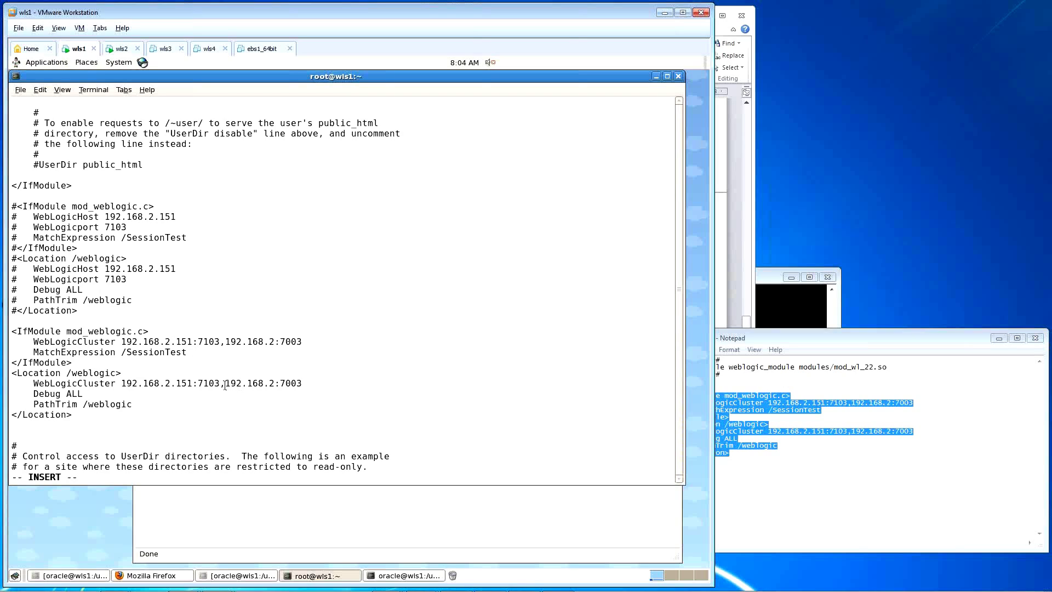
On the Location WebLogicCluster line, add a port 7004 entry and correct the second address to 192.168.2.152.
drag(222, 383, 297, 384)
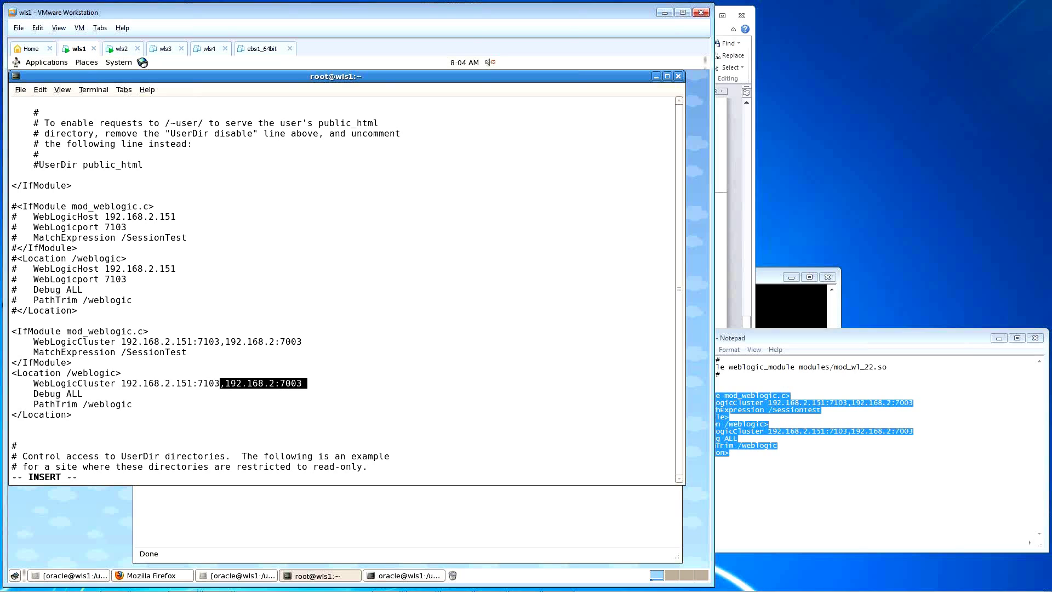
text(,192.168.2:7003)
key(BackSpace)
text(4)
key(Left)
key(Left)
key(Left)
key(Left)
key(Left)
text(.152)
key(Left)
key(Left)
key(Left)
key(Left)
key(Left)
key(Left)
key(Left)
key(Left)
key(Left)
key(Left)
key(Left)
key(Right)
text(.152)
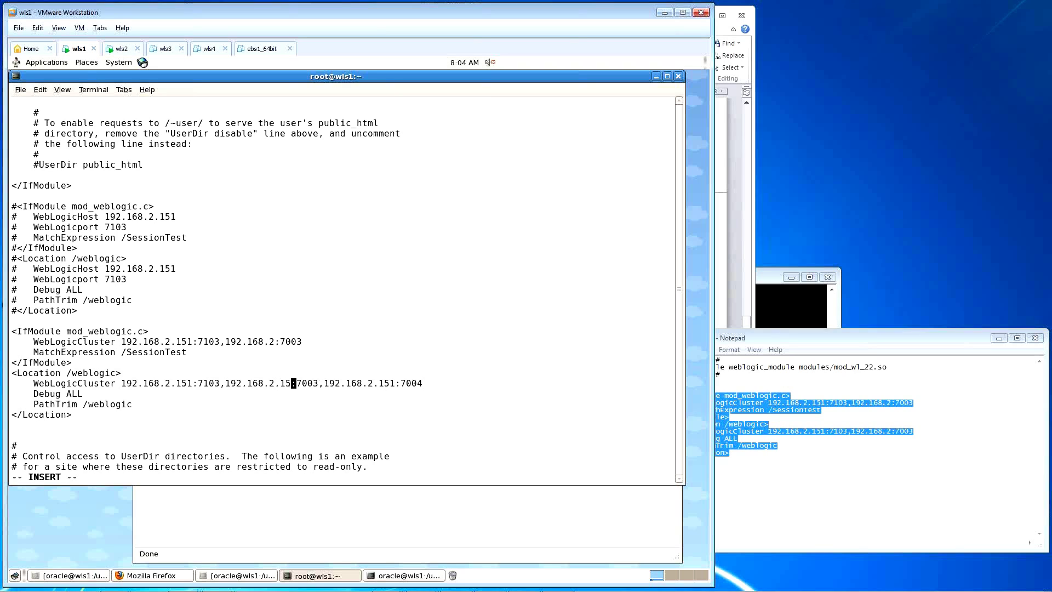
Append the 192.168.2.151:7004 entry to the IfModule WebLogicCluster line.
key(Up)
key(Up)
key(Up)
key(Up)
key(Left)
key(Left)
key(Left)
key(Left)
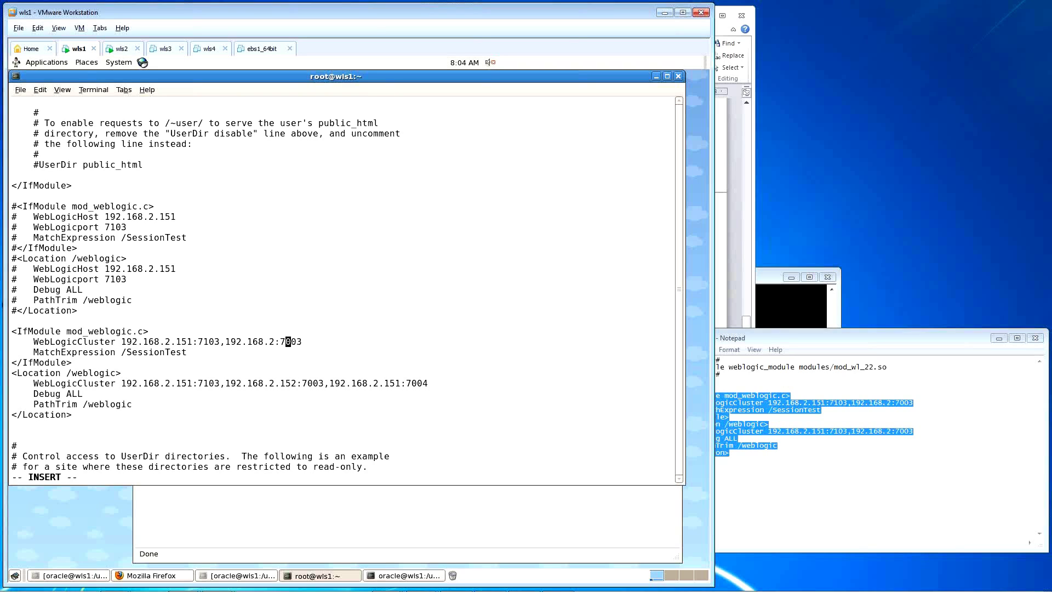
text(.152)
key(End)
text(,192.168.2:7004)
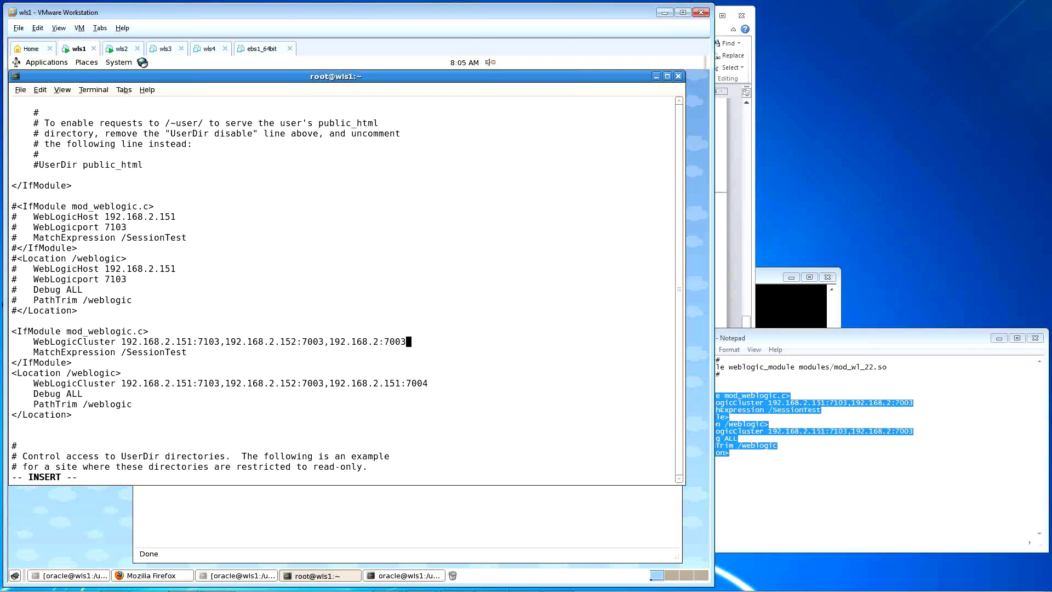
key(Left)
key(Left)
key(Left)
key(Left)
key(Left)
text(.151)
Save httpd.conf with :w, delete the leftover blank line, save again, and review both server lists.
key(Escape)
key(Left)
key(Left)
key(Left)
key(Left)
key(Left)
key(Left)
key(Left)
key(Left)
key(Left)
key(Left)
key(Left)
key(Left)
key(Left)
key(Left)
key(Left)
key(Left)
key(Left)
key(Left)
key(Left)
key(Left)
text(:w)
key(Return)
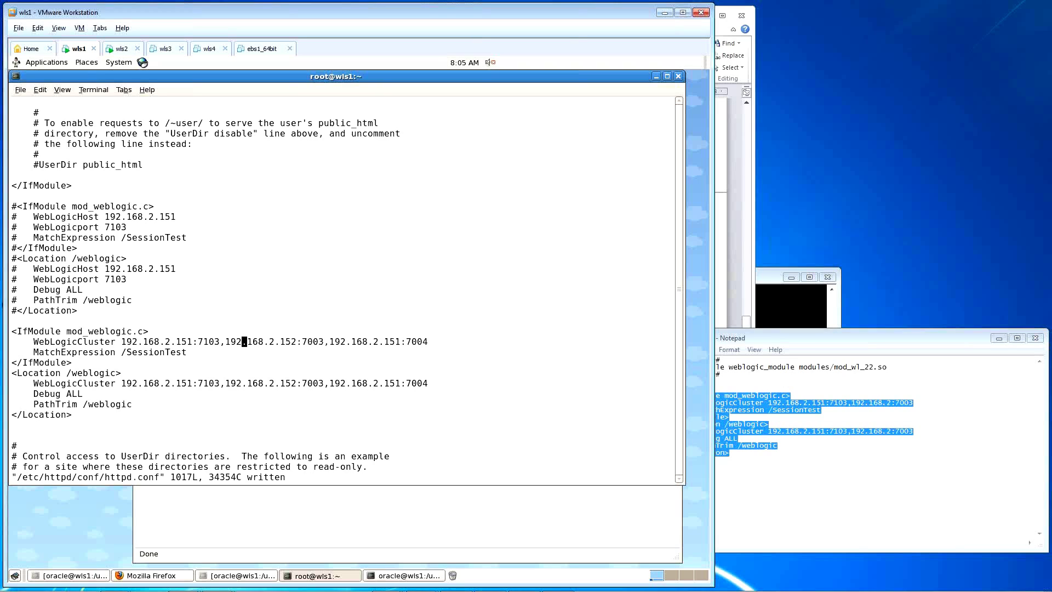
key(Down)
key(Down)
key(Down)
key(d)
key(d)
text(:w)
key(Return)
key(Up)
key(Up)
key(Up)
key(Up)
key(Up)
key(Up)
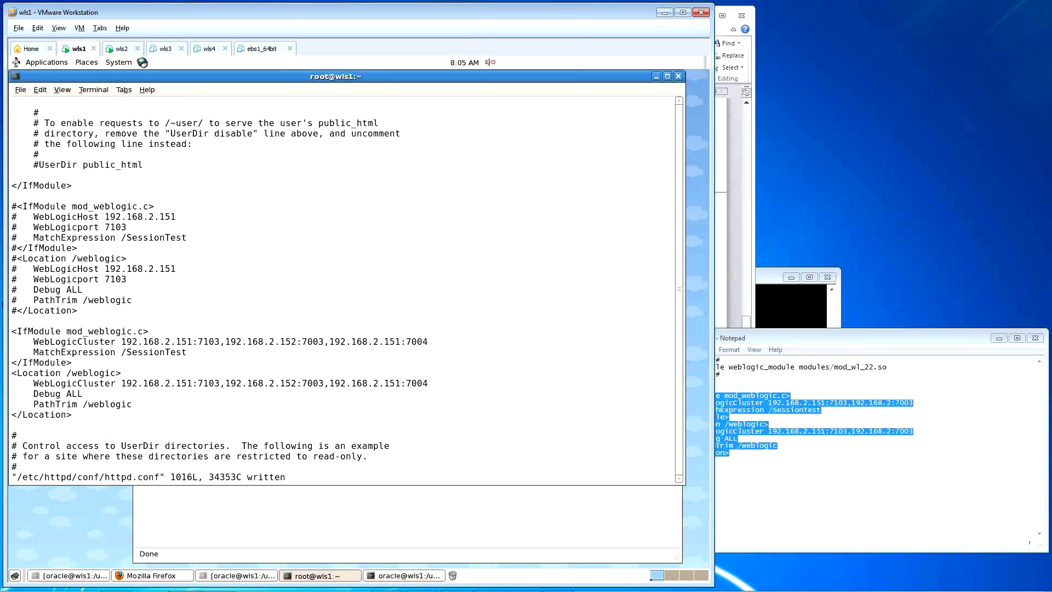
key(Right)
key(Right)
key(Right)
key(Right)
key(Right)
key(Right)
key(Right)
key(Right)
key(Right)
key(Right)
key(Right)
key(Right)
key(Right)
key(Right)
key(Right)
key(Right)
key(Right)
key(Right)
key(Right)
key(Right)
key(Down)
key(Down)
key(Right)
key(Right)
key(Right)
key(Right)
key(Right)
key(Right)
key(Right)
key(Right)
key(Right)
key(Right)
key(Right)
key(Right)
key(Right)
key(Right)
key(Right)
key(Right)
key(Right)
key(Right)
key(Right)
key(Right)
key(Left)
key(Left)
key(Left)
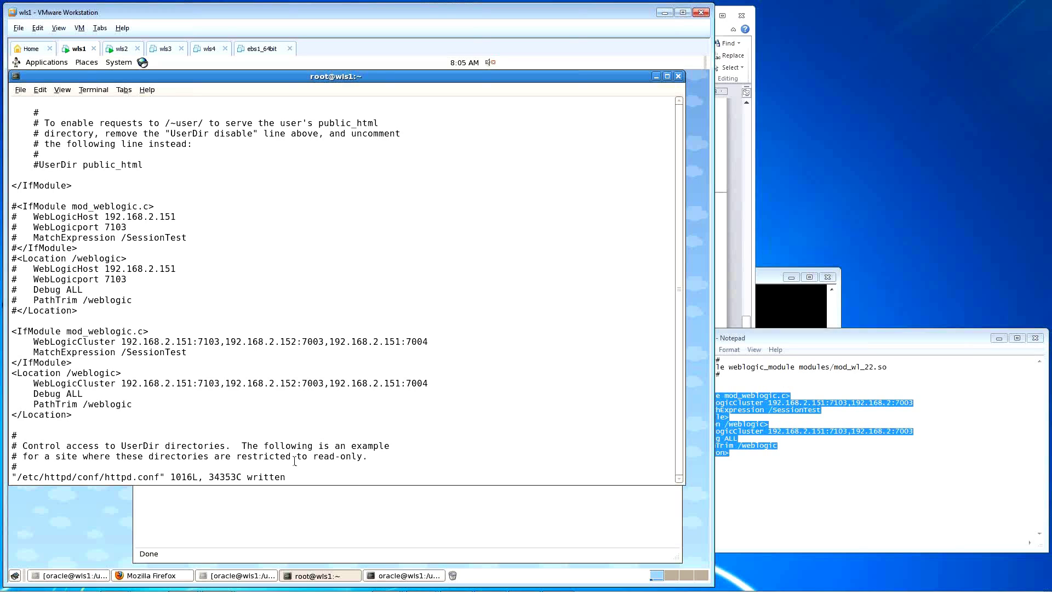
Review the WebLogicCluster address lists, e.g. 192.168.2.151:7103, then save httpd.conf with :wq.
key(Left)
key(Left)
key(Left)
key(Left)
key(Left)
key(Left)
key(Left)
key(Left)
key(Left)
key(Left)
key(Left)
key(Left)
key(Left)
key(Left)
key(Left)
key(Left)
key(Left)
key(Left)
key(Left)
key(Right)
key(Right)
key(Right)
key(Right)
key(Right)
drag(121, 340, 190, 341)
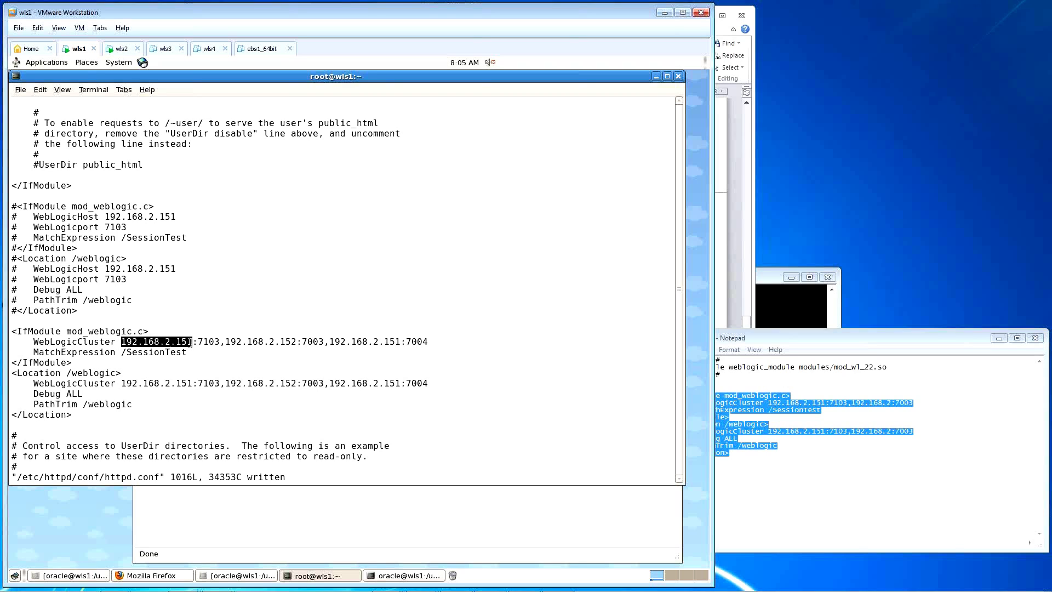
drag(190, 341, 217, 341)
drag(121, 341, 424, 344)
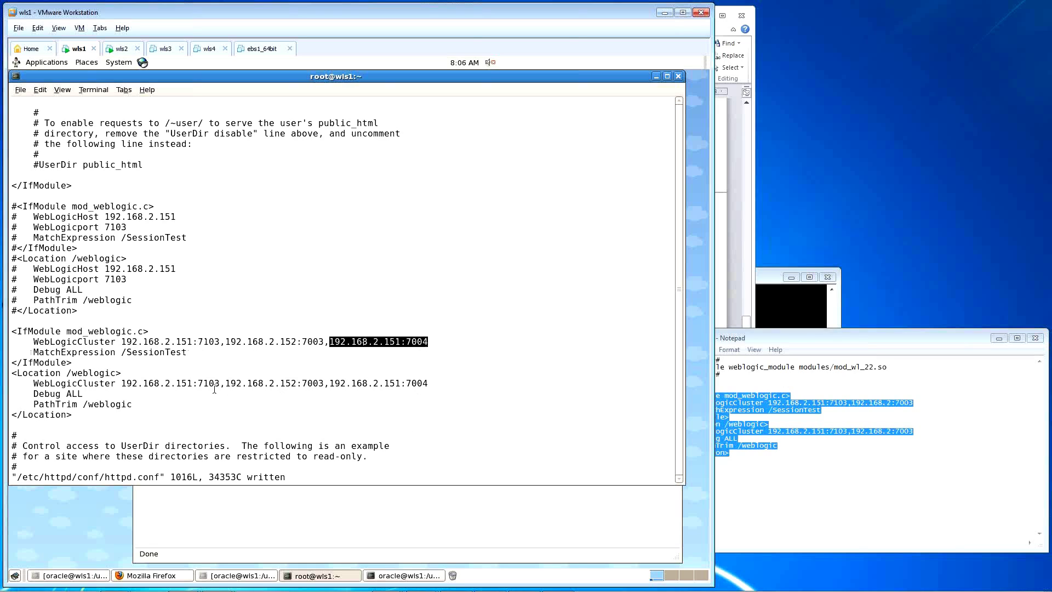
drag(122, 383, 424, 398)
click(433, 384)
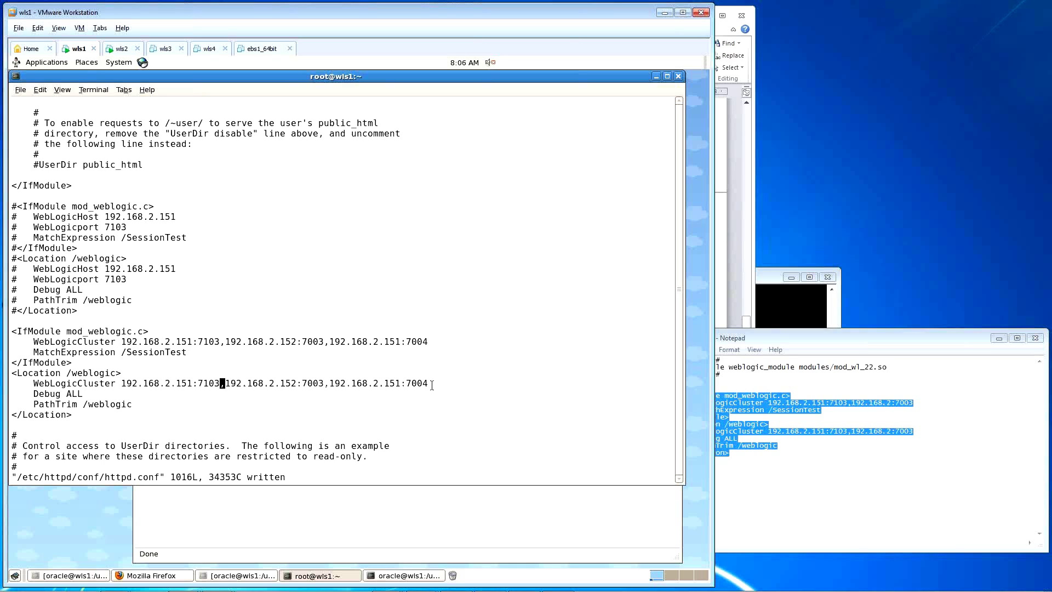
text(:wq)
key(Return)
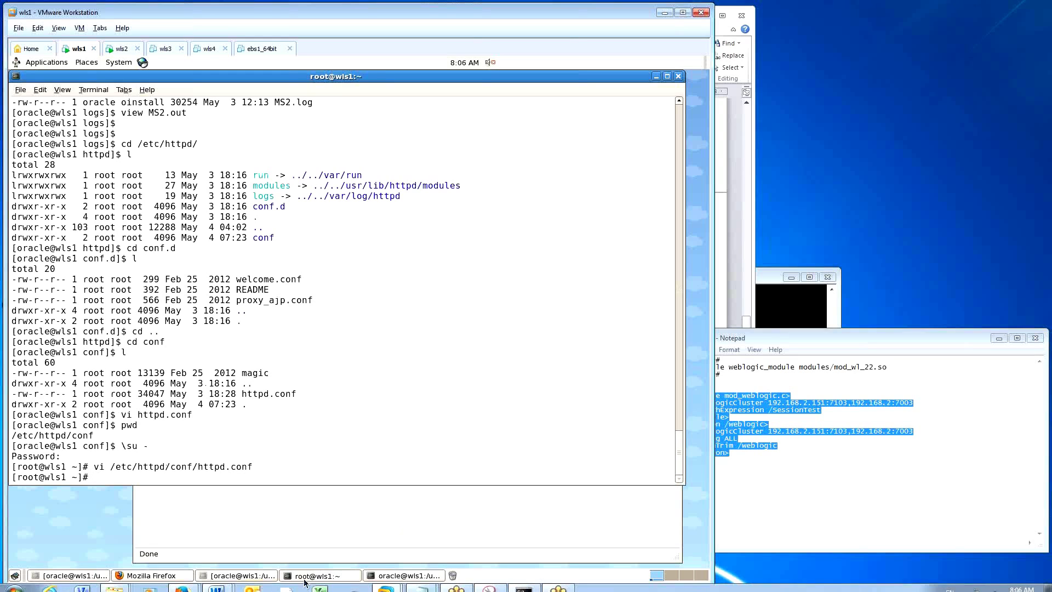
Restart Apache with 'service httpd stop' followed by 'service httpd start'.
mouse_move(213, 585)
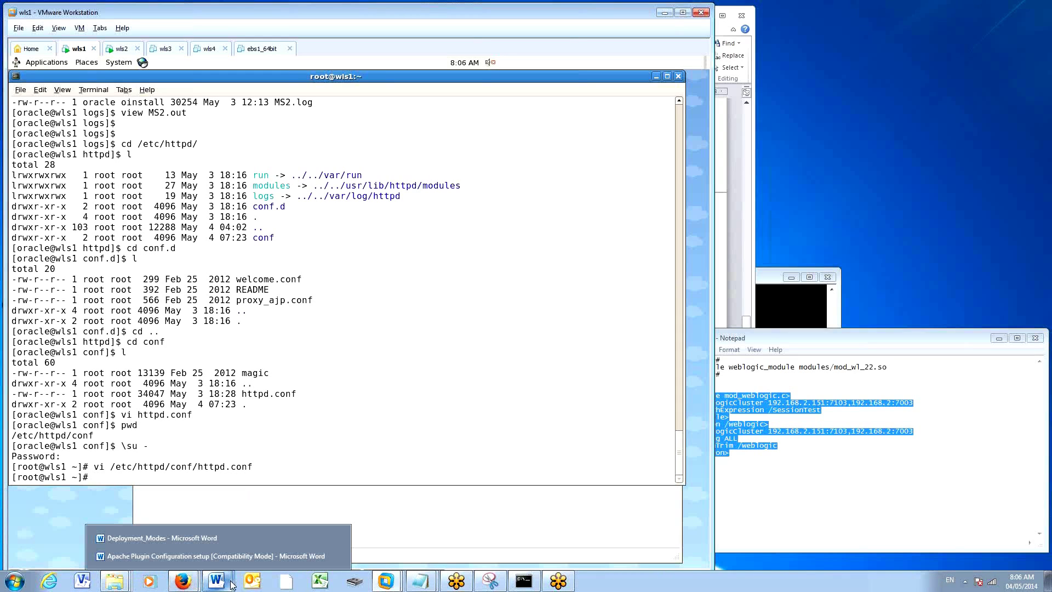
text(vi vi /etc/httpd/conf/httpd.conf)
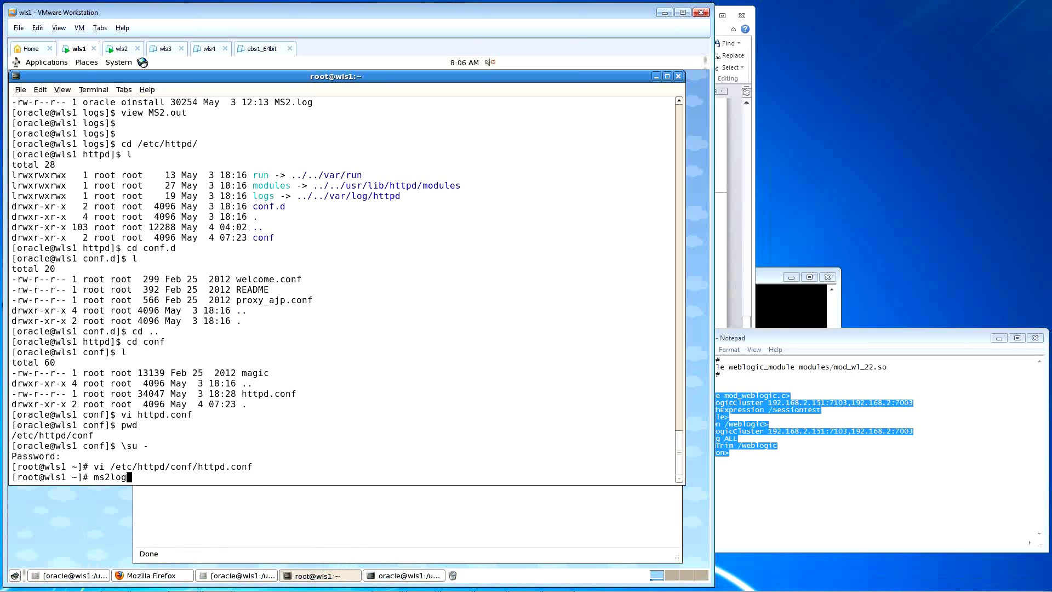
key(Up)
key(Up)
key(Return)
key(Up)
key(BackSpace)
key(BackSpace)
text(art)
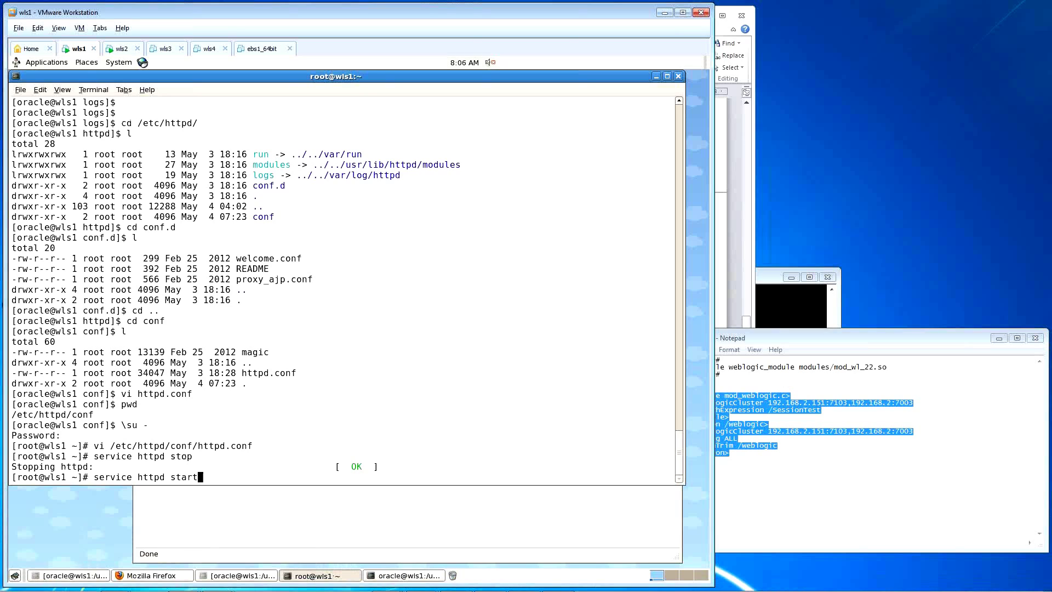
key(Return)
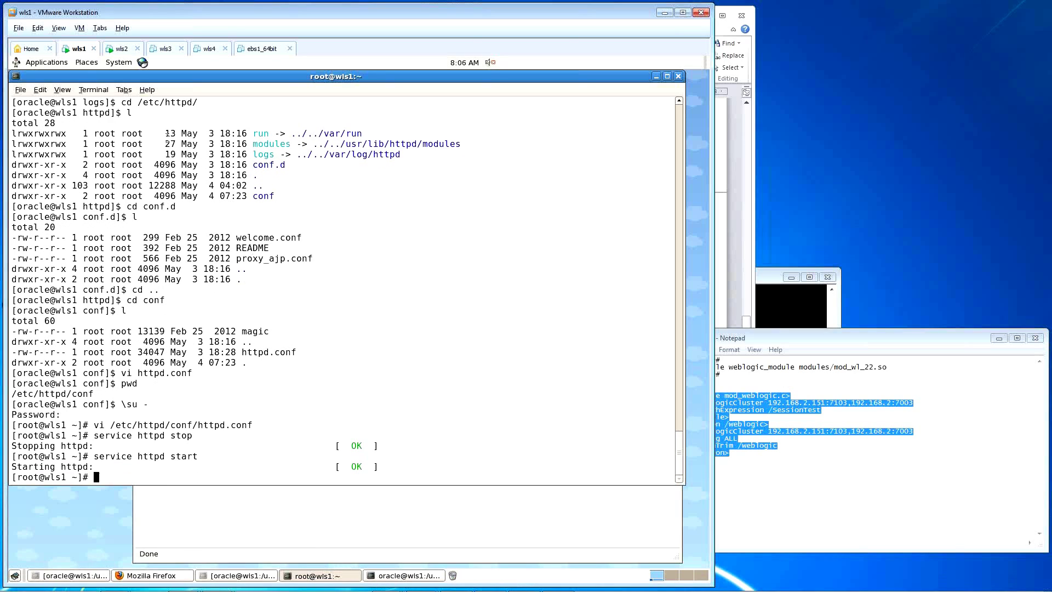
Exit the root shell and clear the terminal screen.
text(exit)
key(Return)
key(ctrl+l)
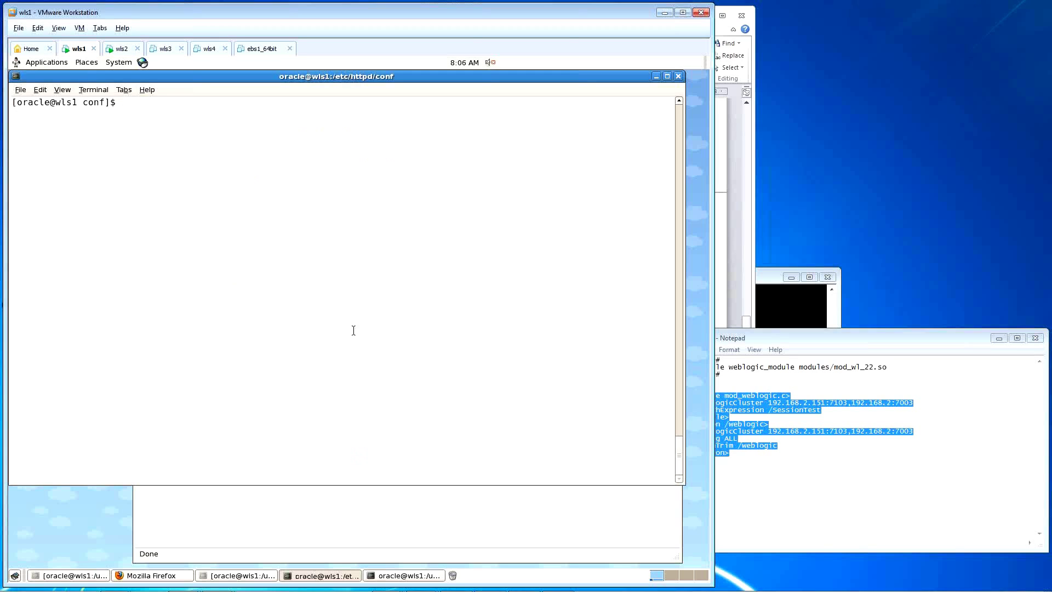
Shrink and rearrange the terminal windows, then clear the i686 terminal.
drag(681, 482, 397, 309)
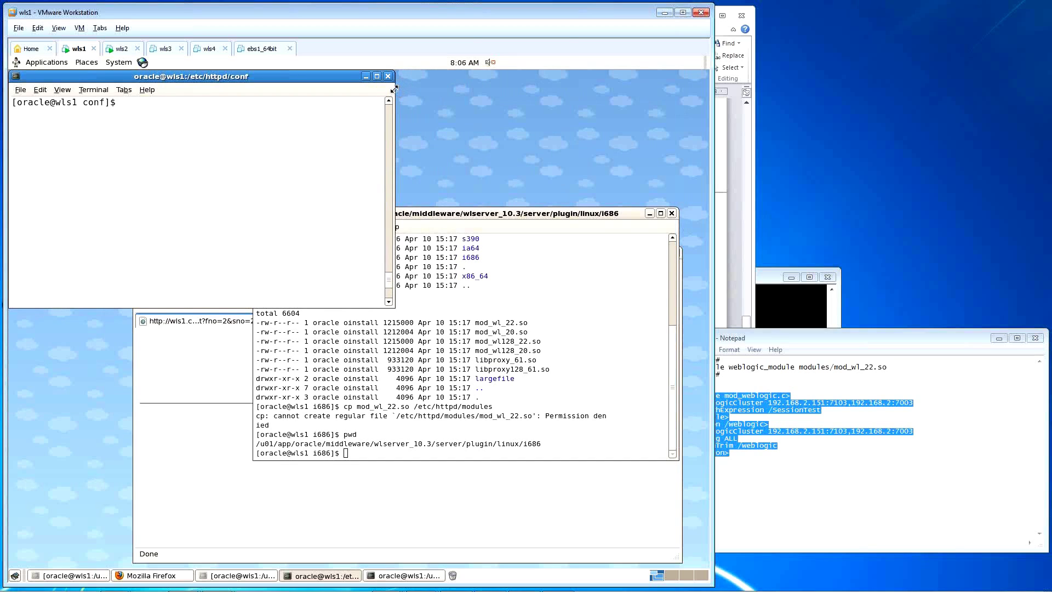
drag(394, 88, 351, 89)
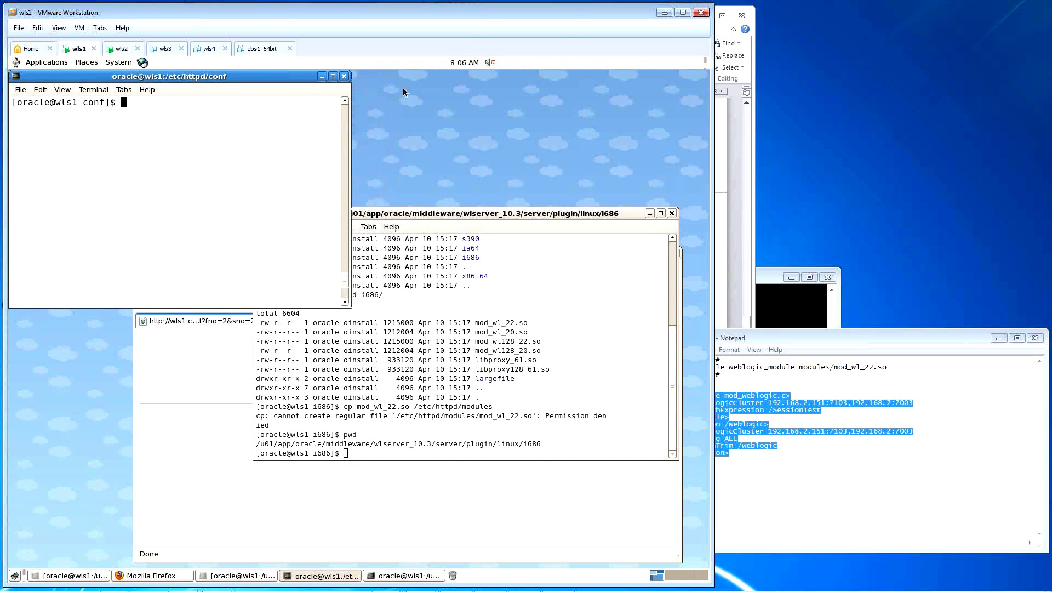
drag(479, 229, 493, 127)
text(clear)
key(Return)
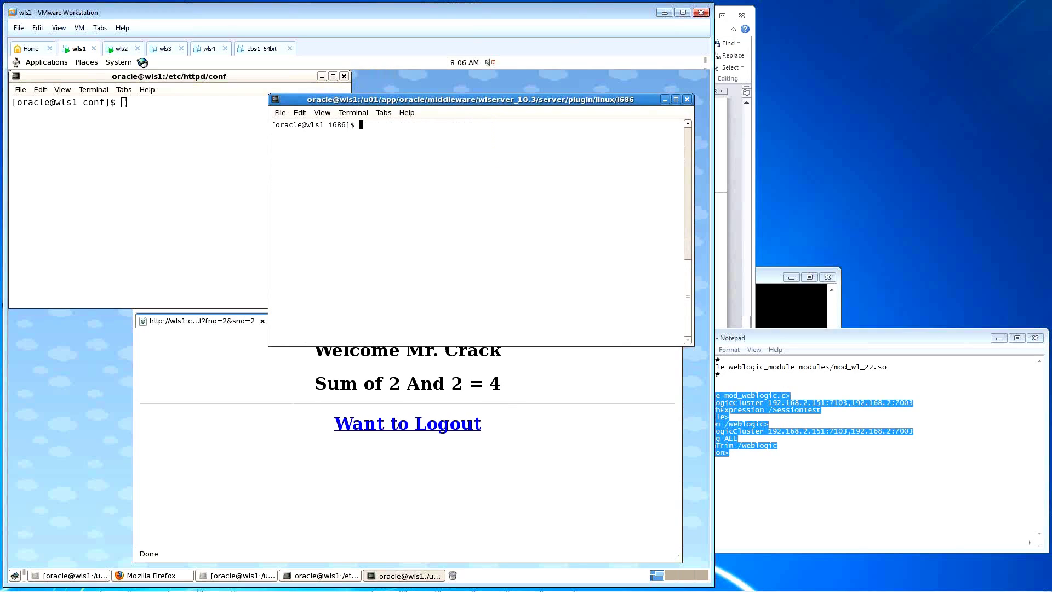
In the MS2 logs folder (ms2log), list files and follow MS2.out with tail -f.
text(ms2log)
key(Return)
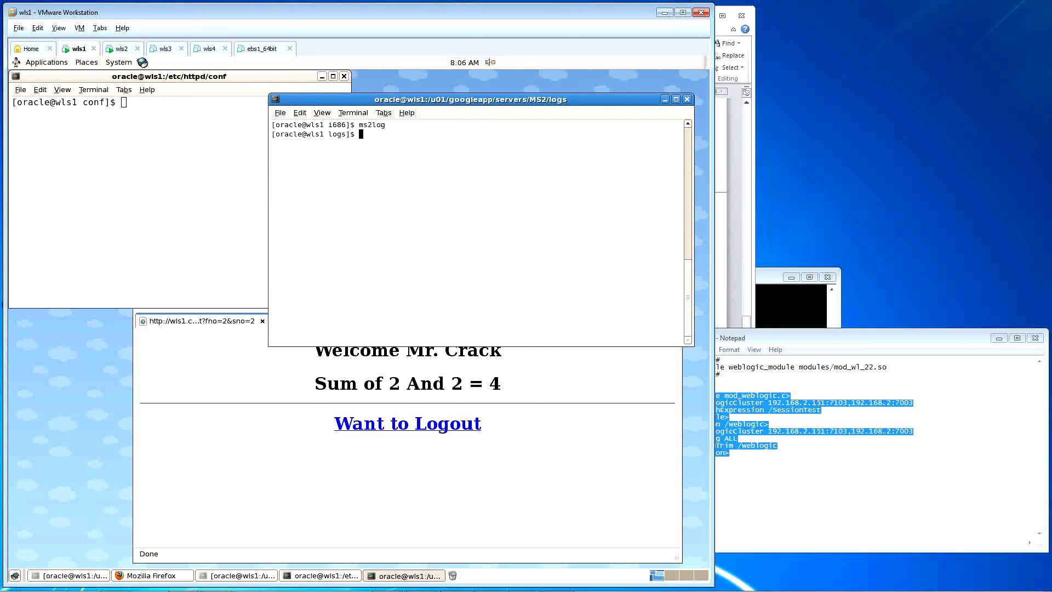
text(ls -ltra)
key(Return)
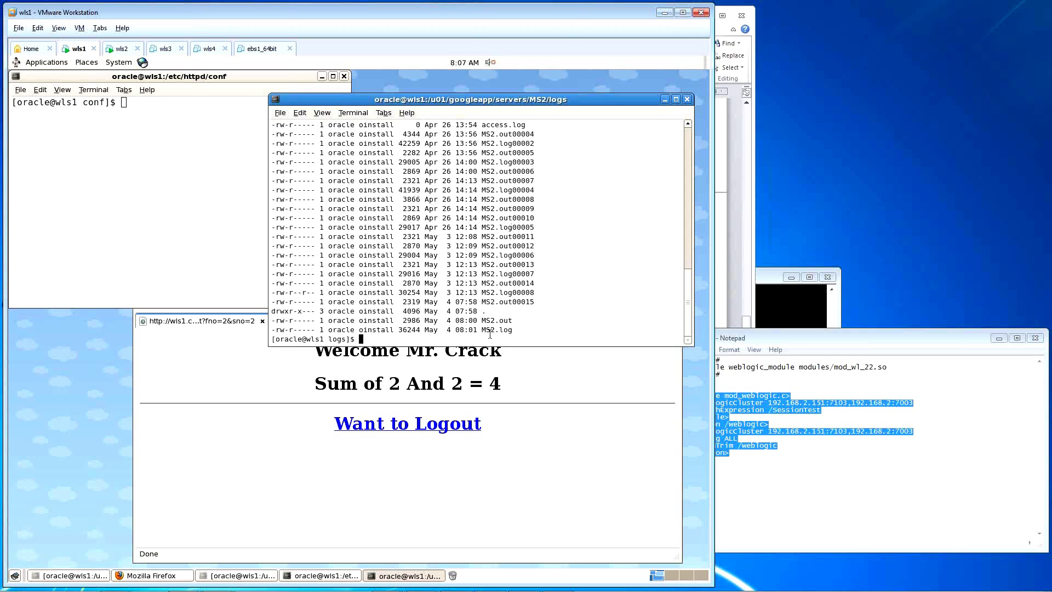
double_click(497, 320)
text(tail -f MS2.out)
key(Return)
In the other terminal, go to the MS1 logs folder (ms1log) and list files by time.
click(128, 225)
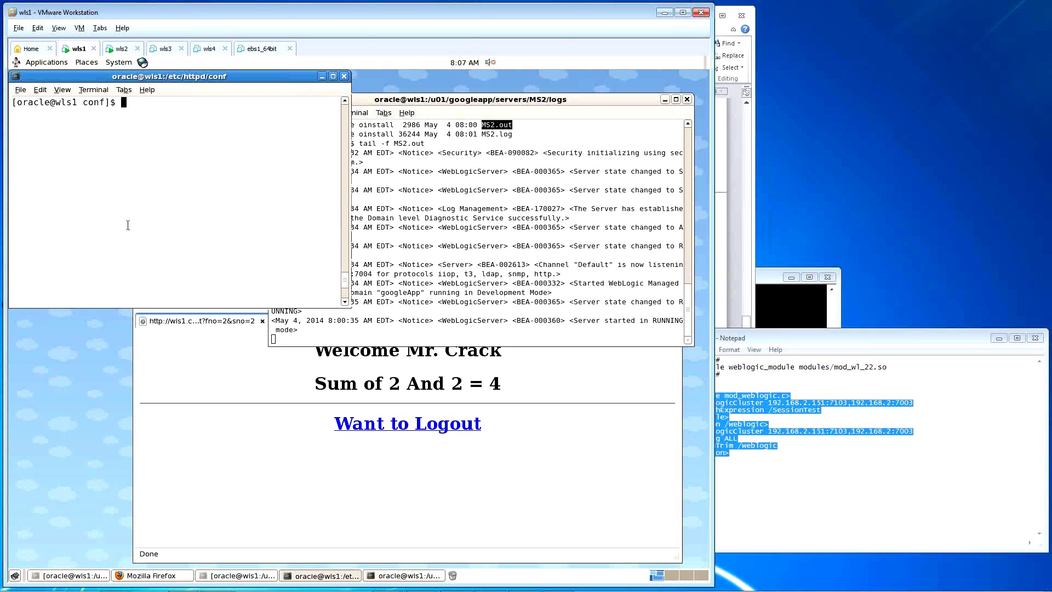
text(ms1log)
key(Return)
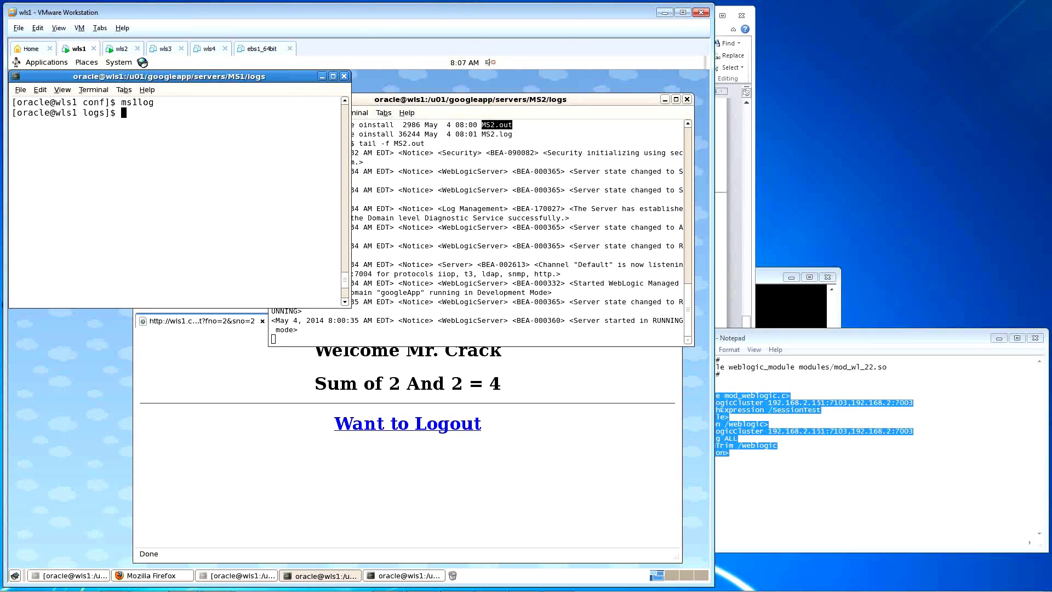
text(lt)
key(Return)
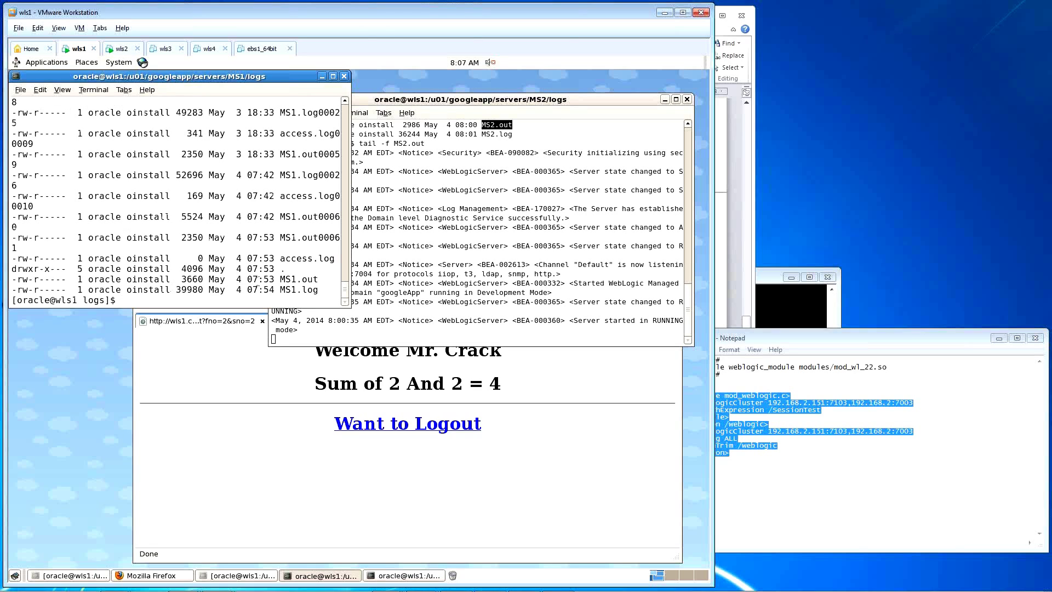
double_click(300, 279)
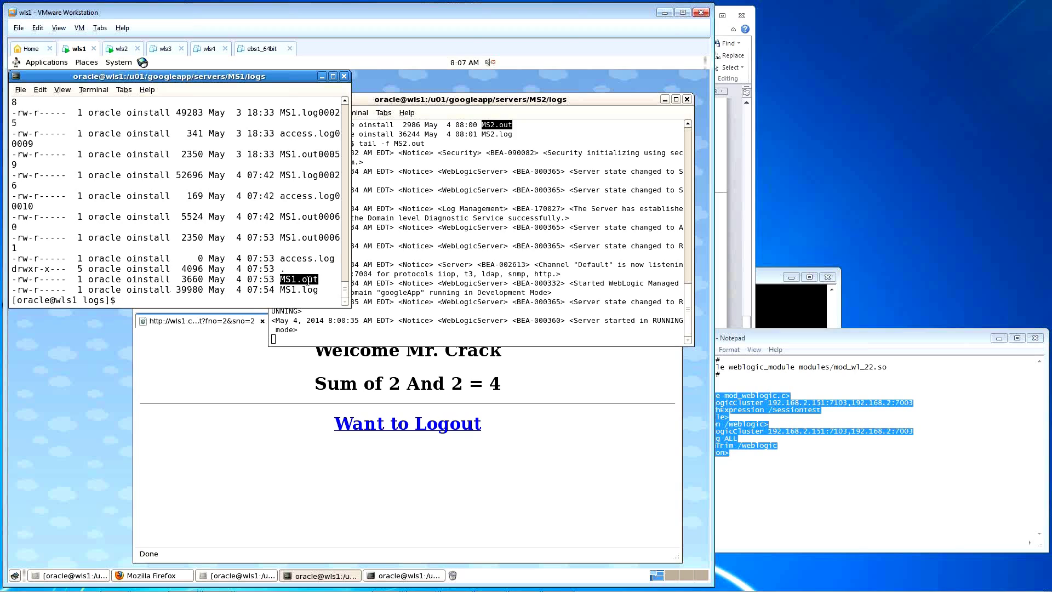
Reduce the MS1 terminal's text size, widen it, and follow MS1.out with tail -f.
click(63, 90)
click(70, 135)
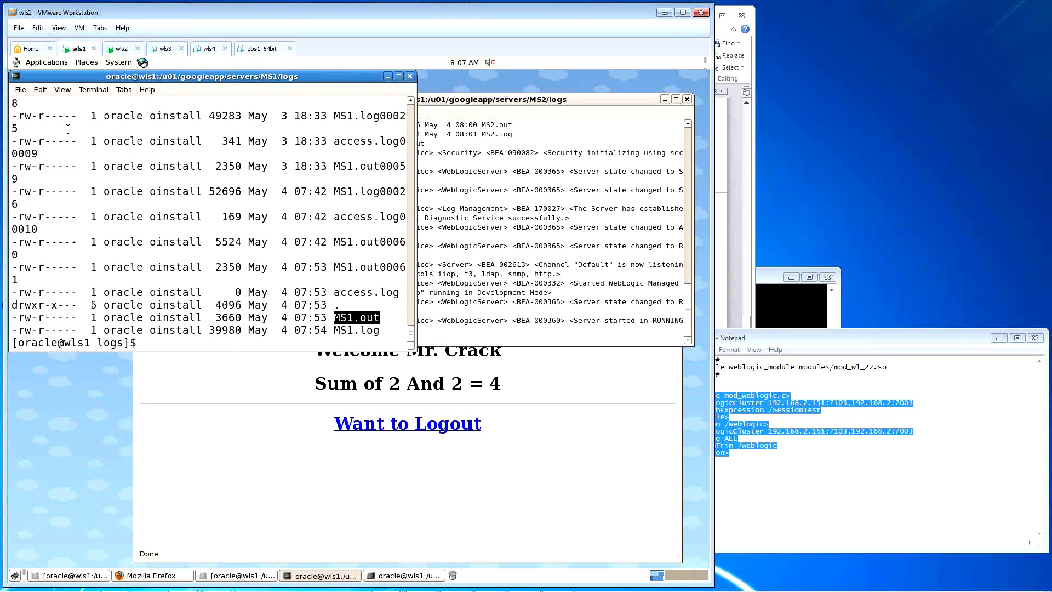
click(63, 90)
click(71, 148)
click(62, 90)
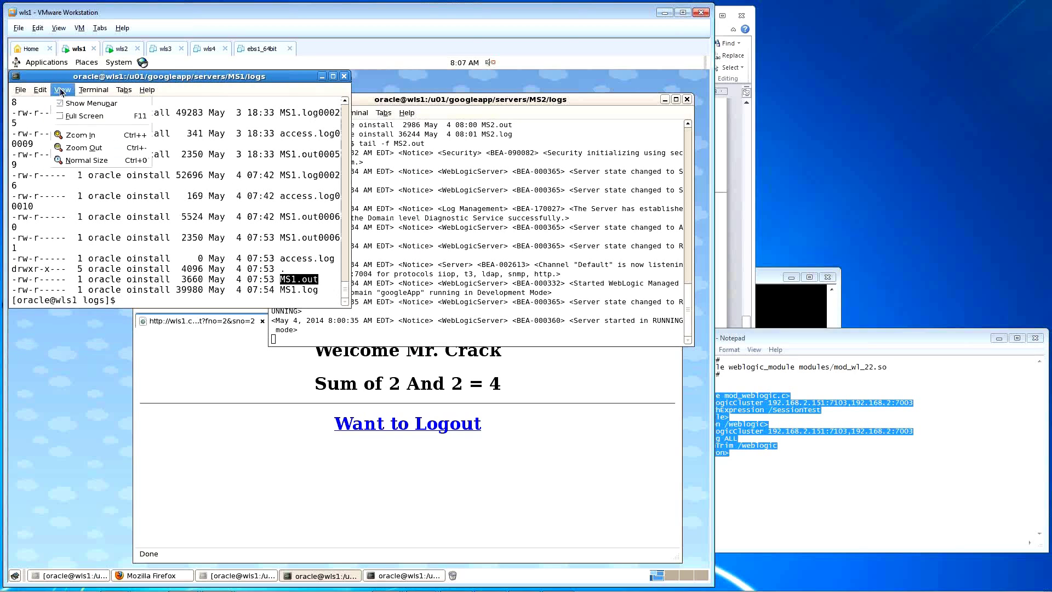
click(68, 145)
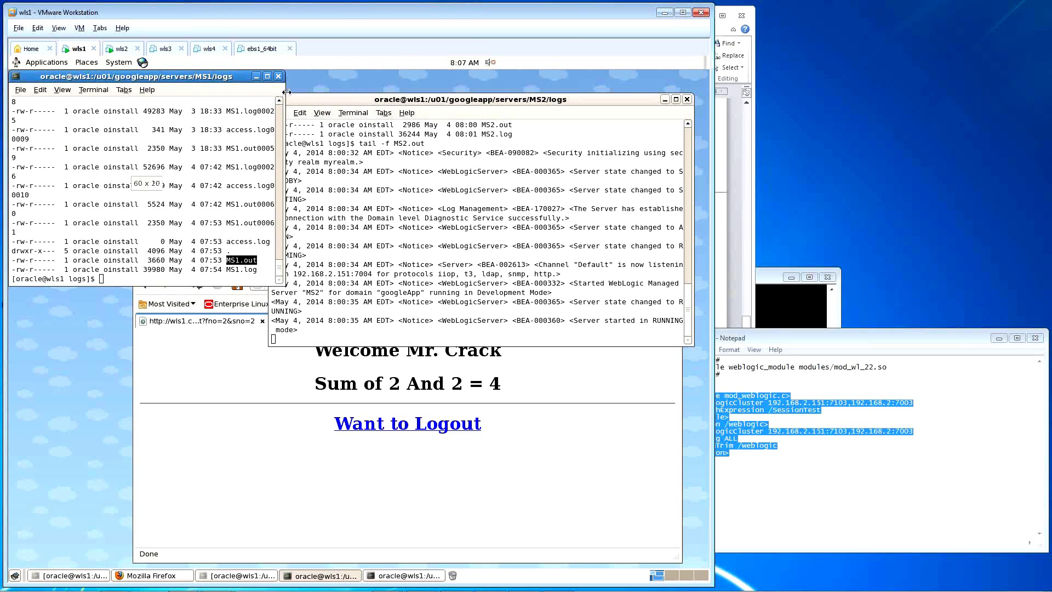
drag(285, 92, 332, 92)
text(tail -f)
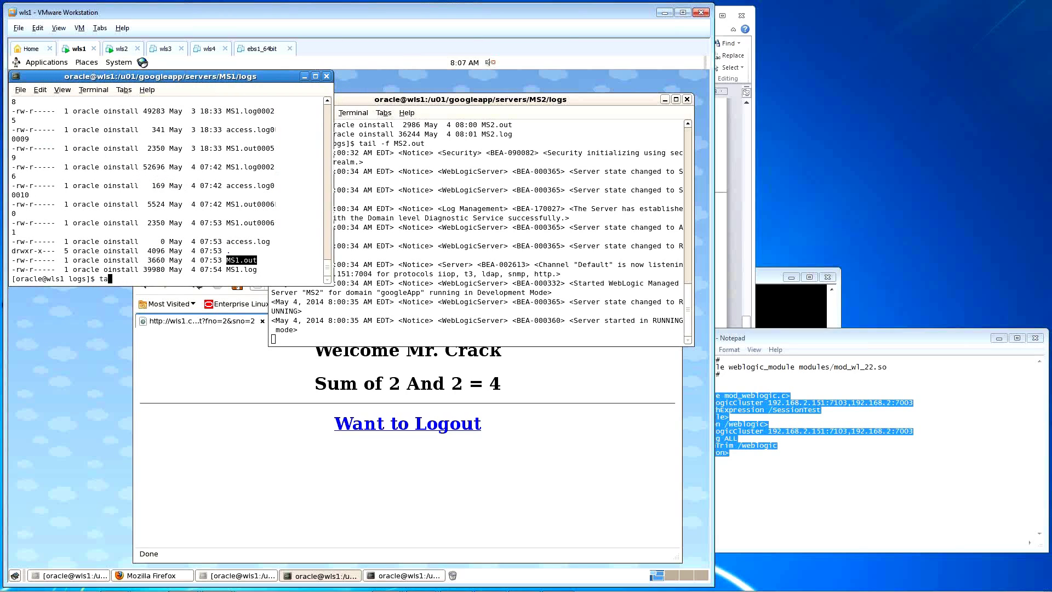
middle_click(277, 175)
key(Return)
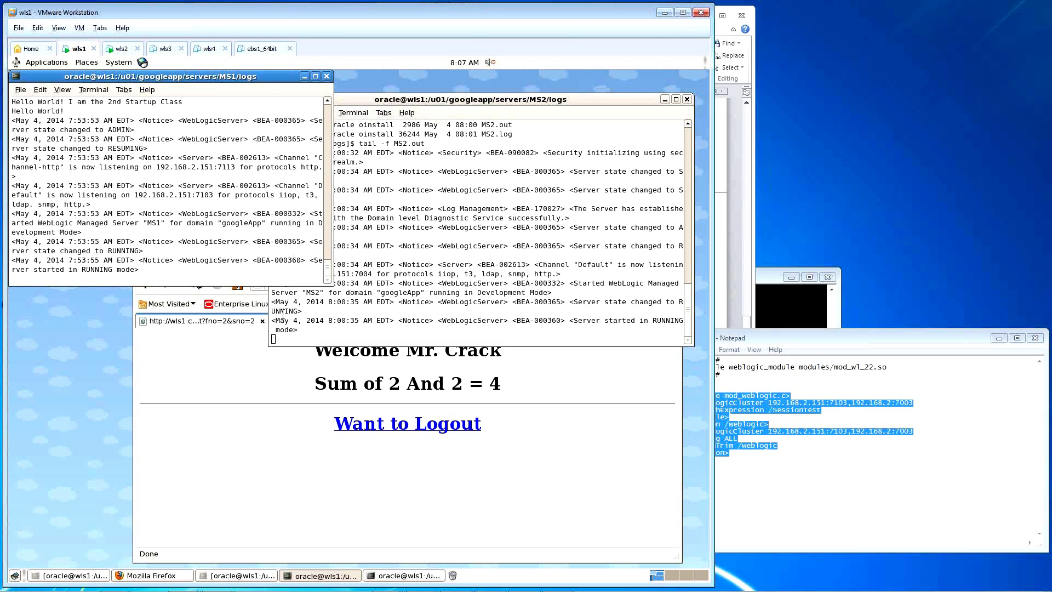
On the wls2 VM, stop following the MS4 log and list the googleapp folder.
click(121, 49)
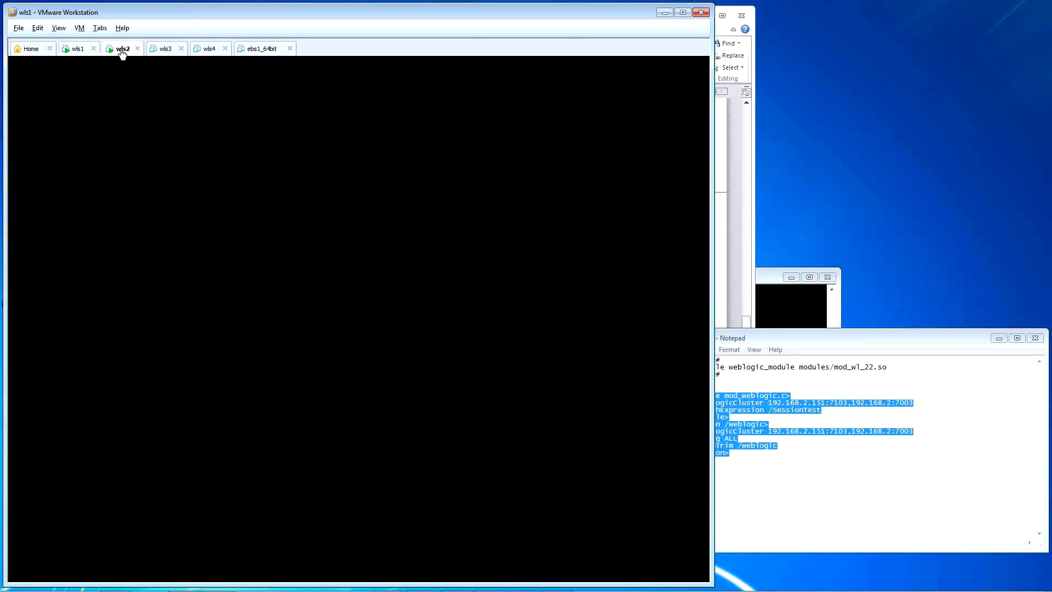
click(44, 344)
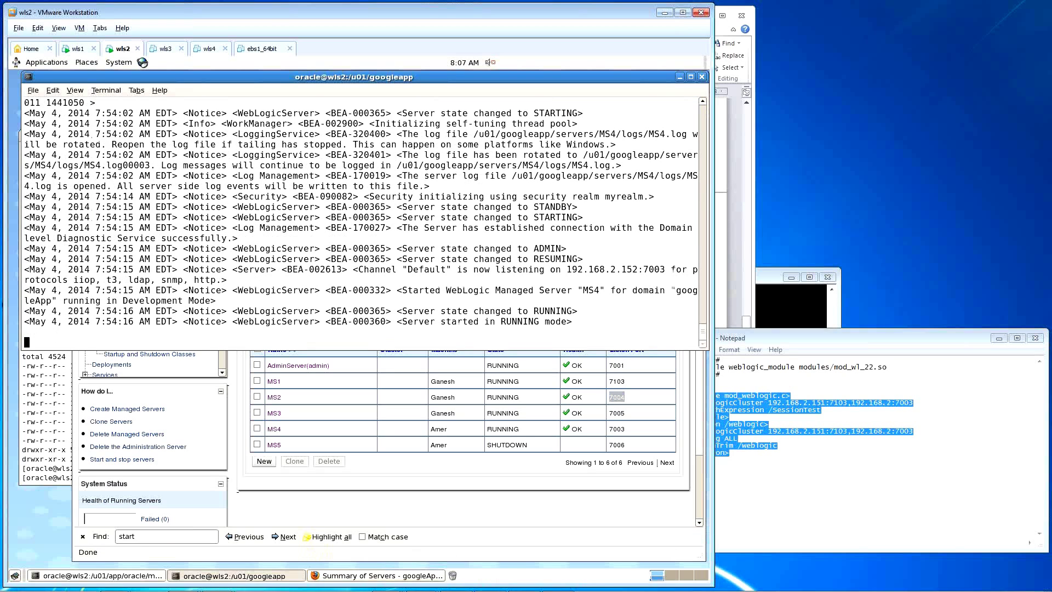
key(ctrl+c)
key(Return)
key(Return)
key(Return)
text(l)
key(Return)
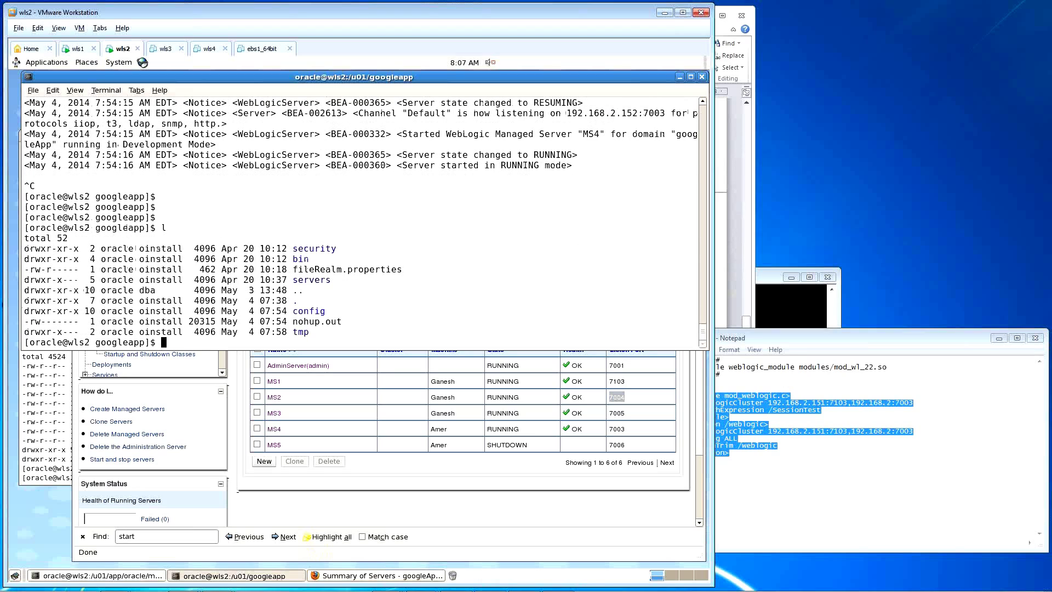
Enter MS4's log folder with ms4log, then return to the wls1 VM.
text(ms4log)
key(Return)
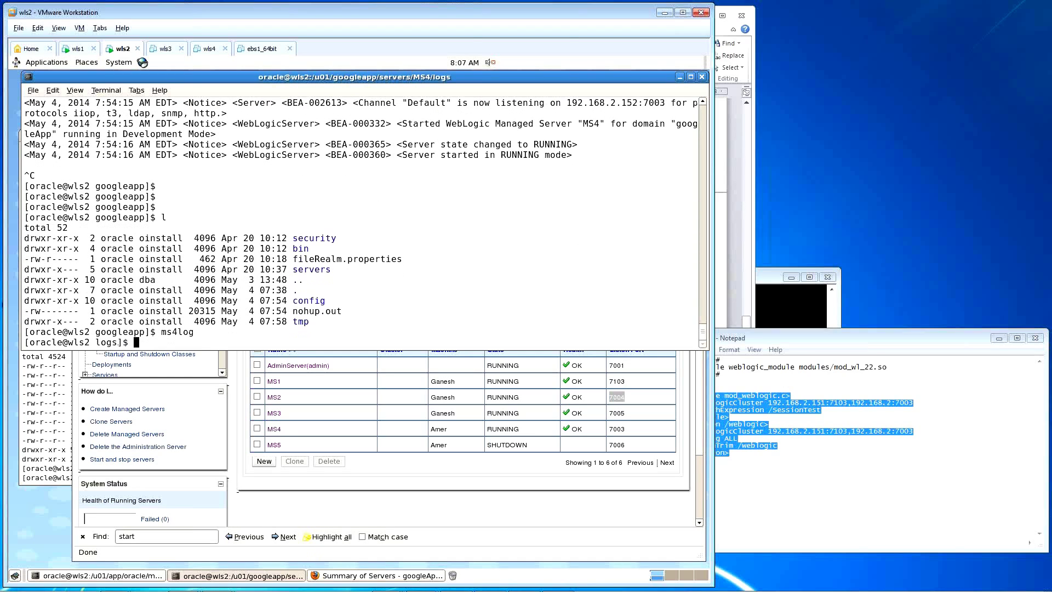
click(78, 49)
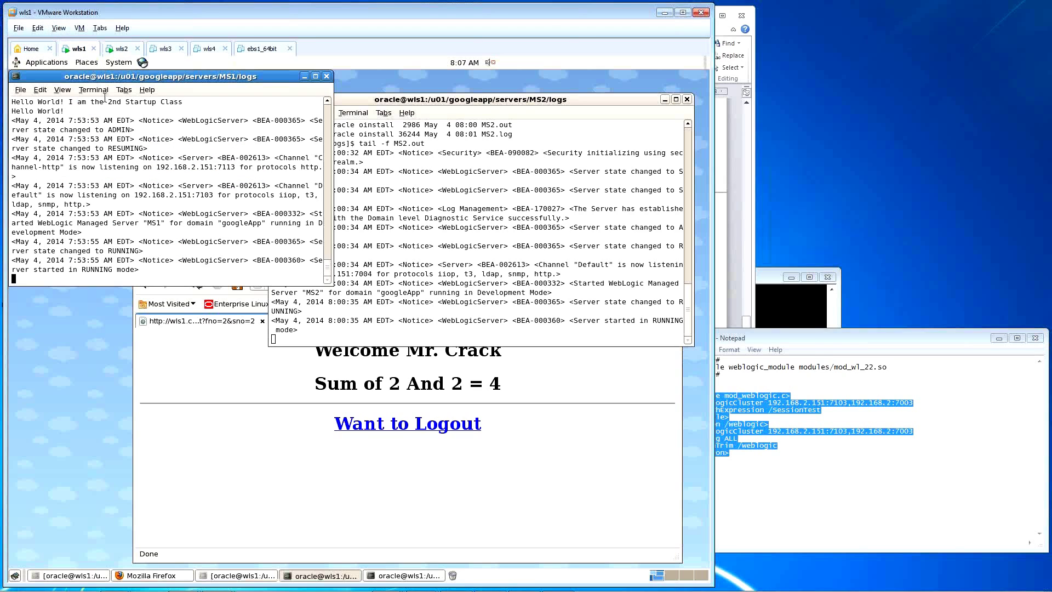
Open a new desktop terminal below the MS1 log and source .bash_profile.
drag(332, 241, 359, 243)
right_click(110, 334)
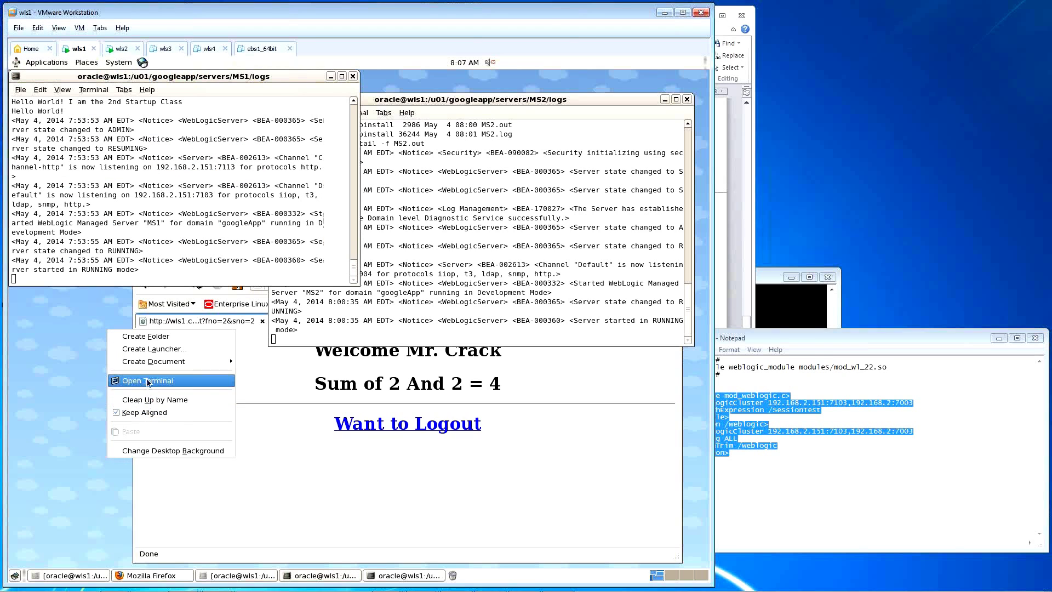
click(164, 380)
drag(196, 90, 208, 301)
text(. ./.bash_profile)
key(Return)
SSH into wls2.com, log in, load the profile, and enter MS4's log folder.
text(ssh )
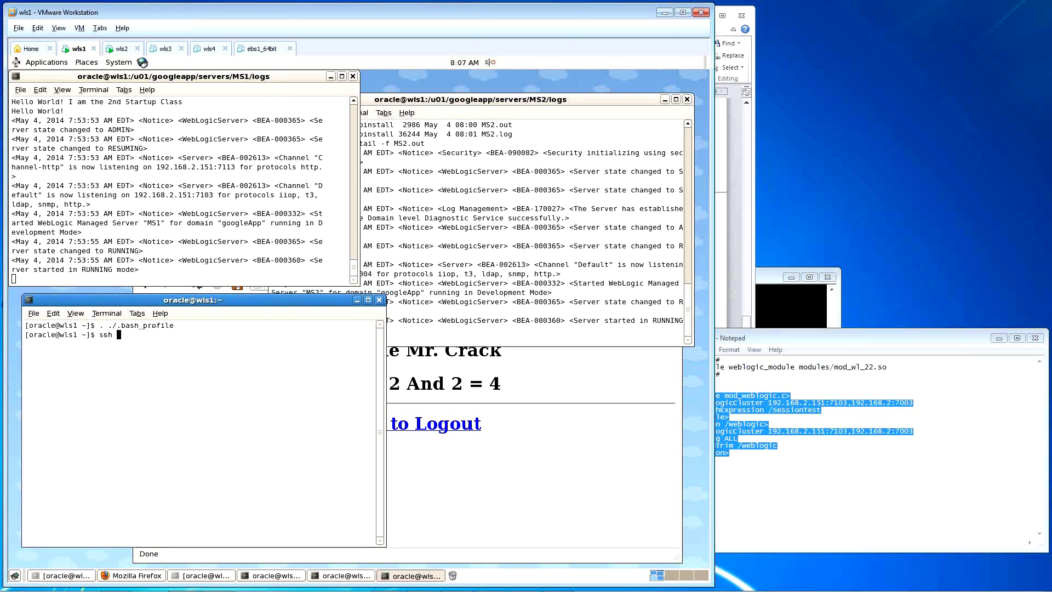
text(wls2.com)
key(Return)
key(Return)
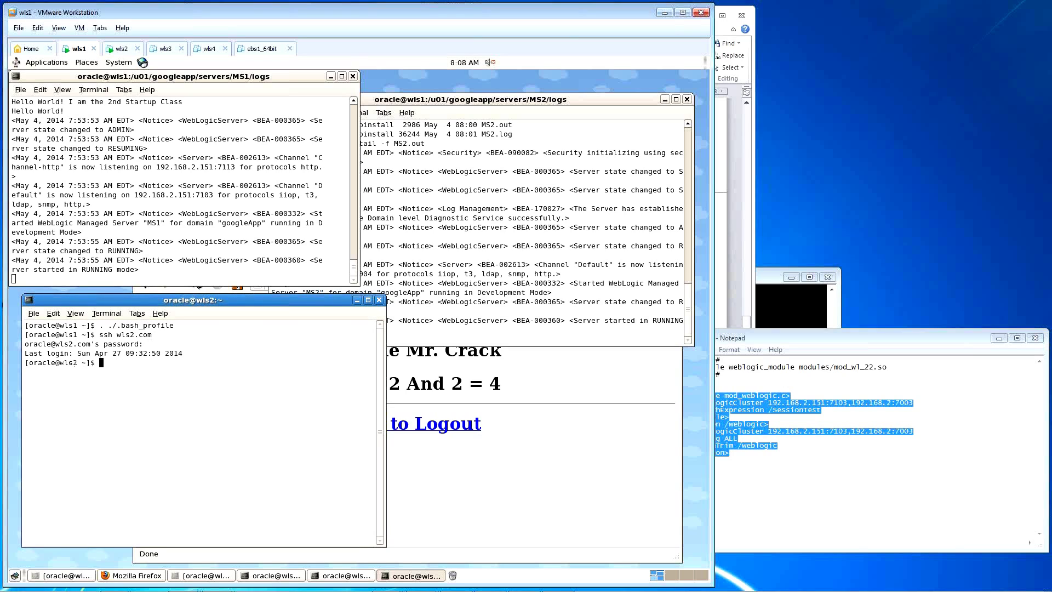
text(. ./.bash_profile)
key(Return)
text(ms4log)
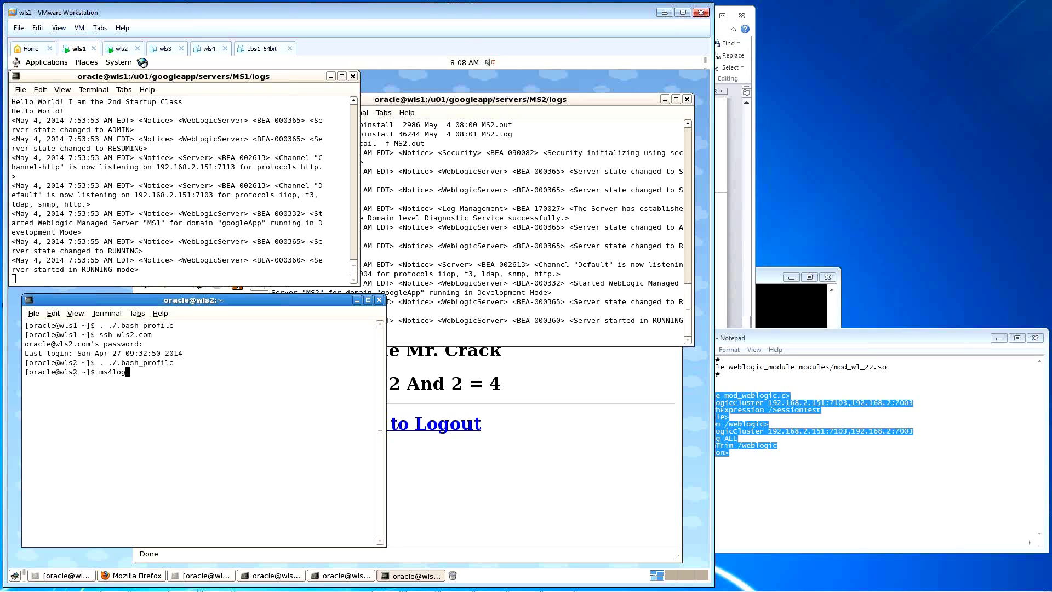
key(Return)
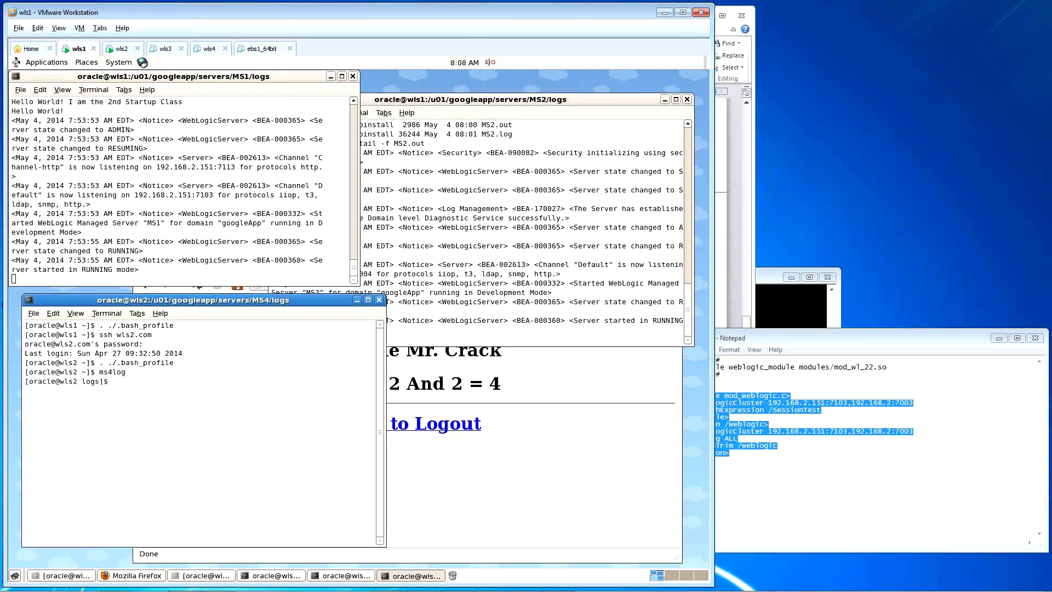
List the MS4 log files and follow MS4.out with tail -f.
text(l)
key(Return)
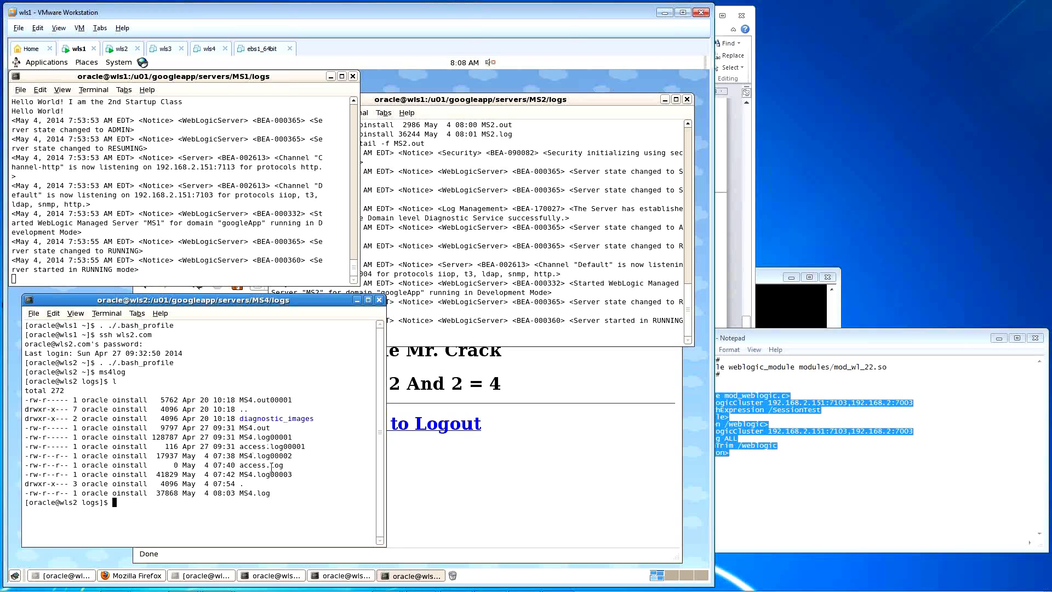
double_click(261, 429)
text(ail -f)
key(shift+Insert)
key(Return)
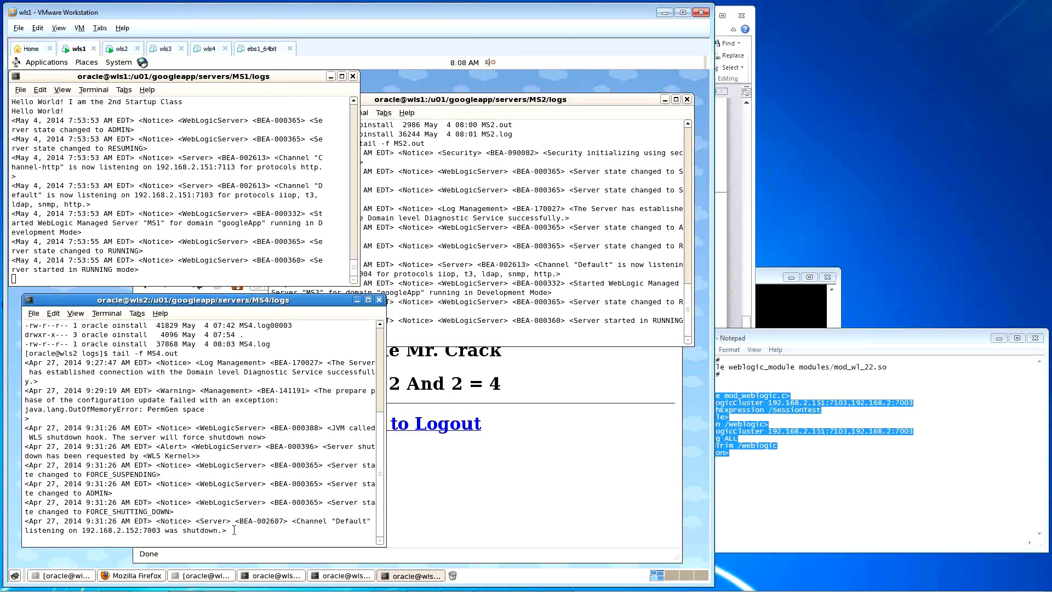
click(122, 48)
click(382, 425)
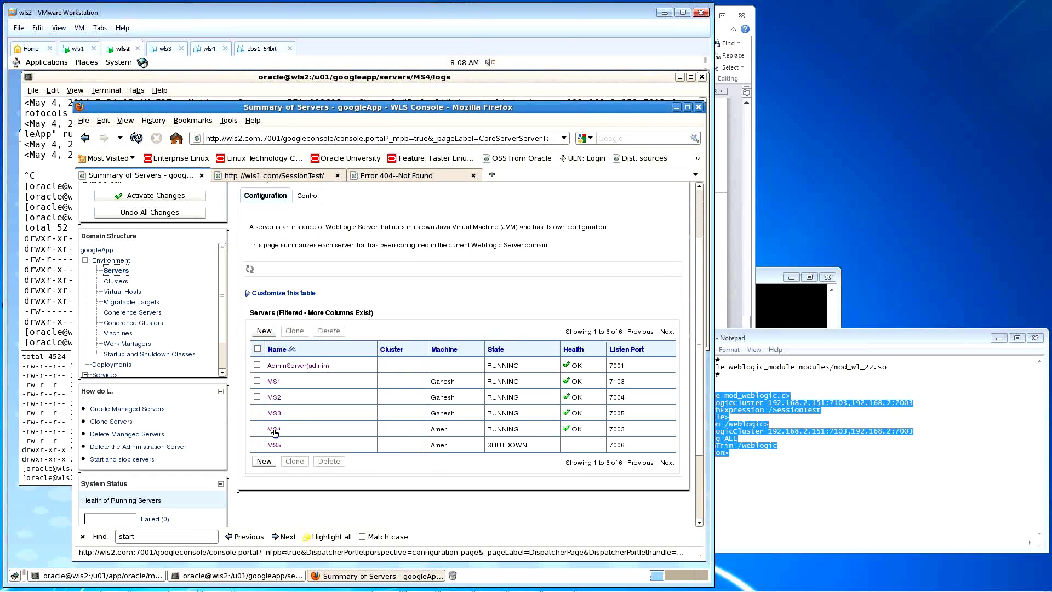
double_click(505, 430)
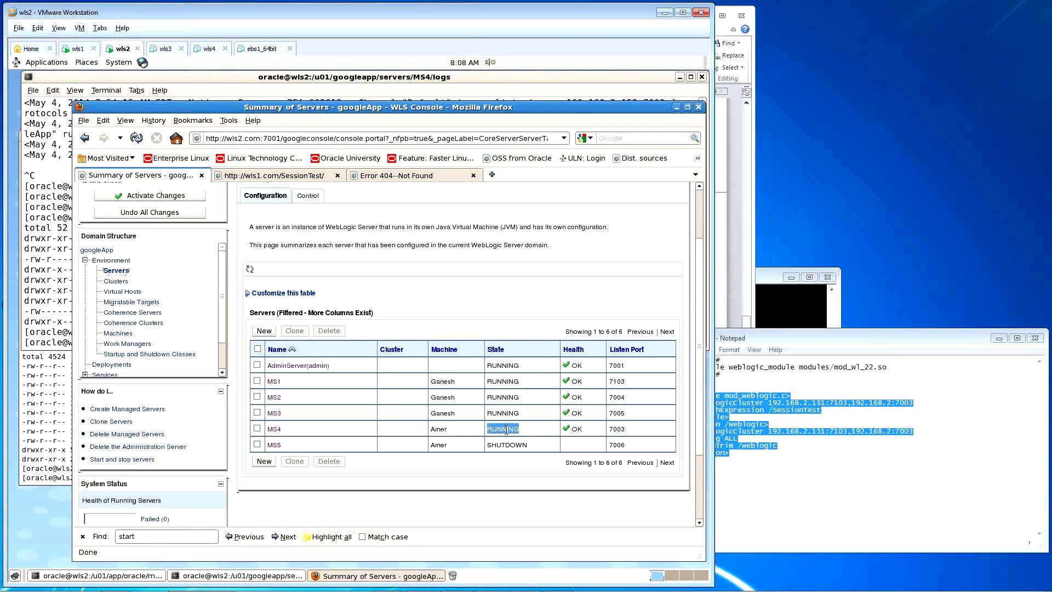
click(470, 433)
click(53, 412)
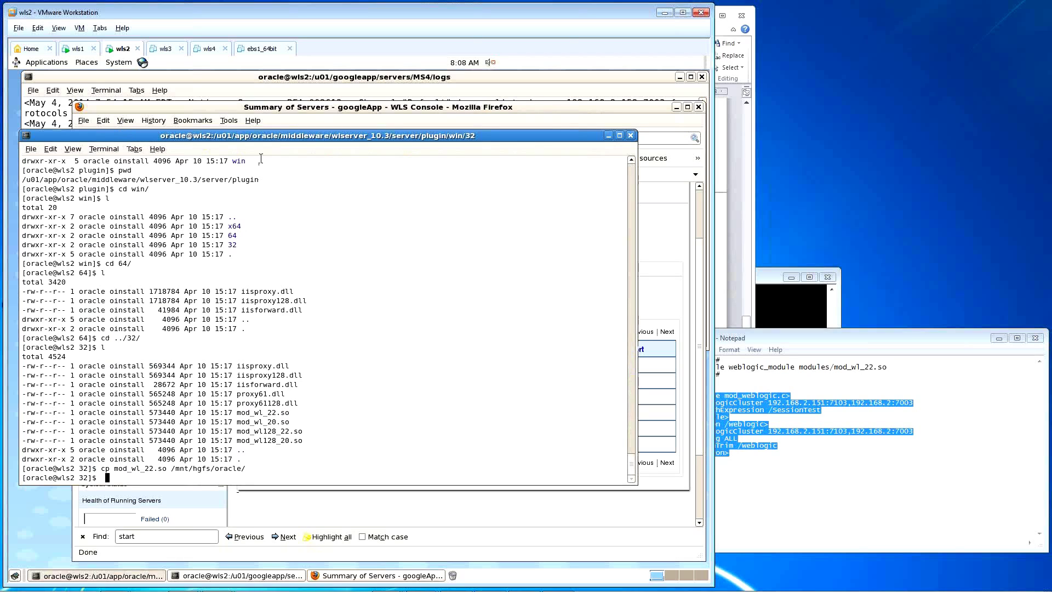
click(286, 117)
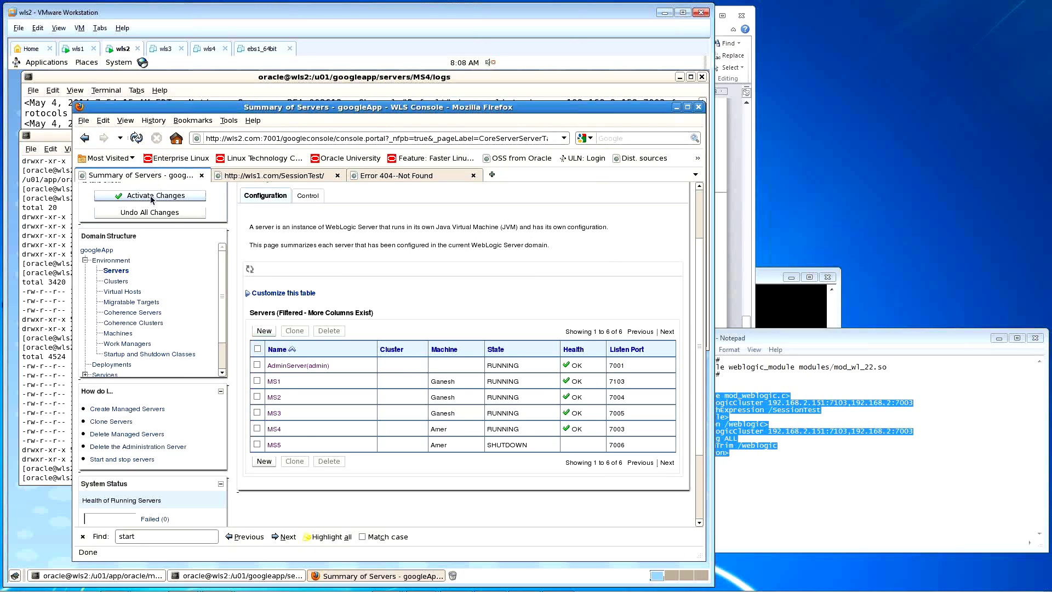
scroll(329, 269, up, 2)
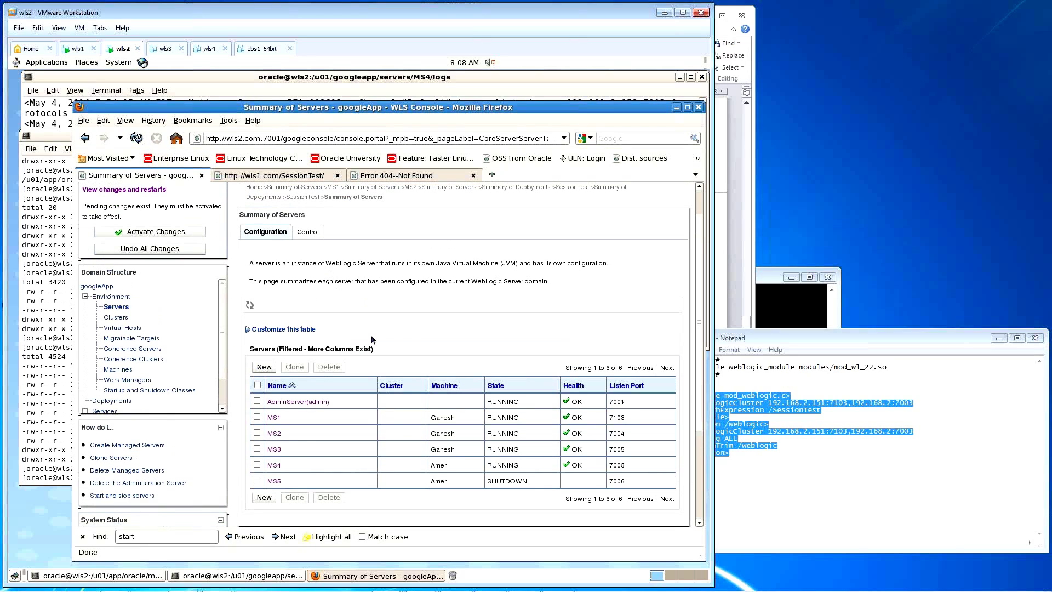
click(121, 308)
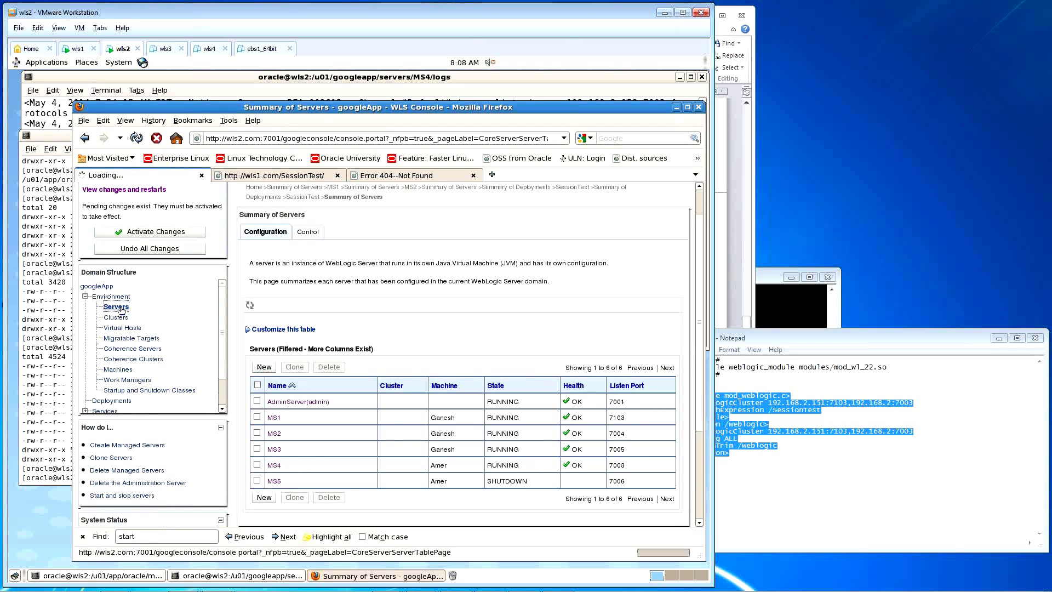
scroll(382, 469, down, 2)
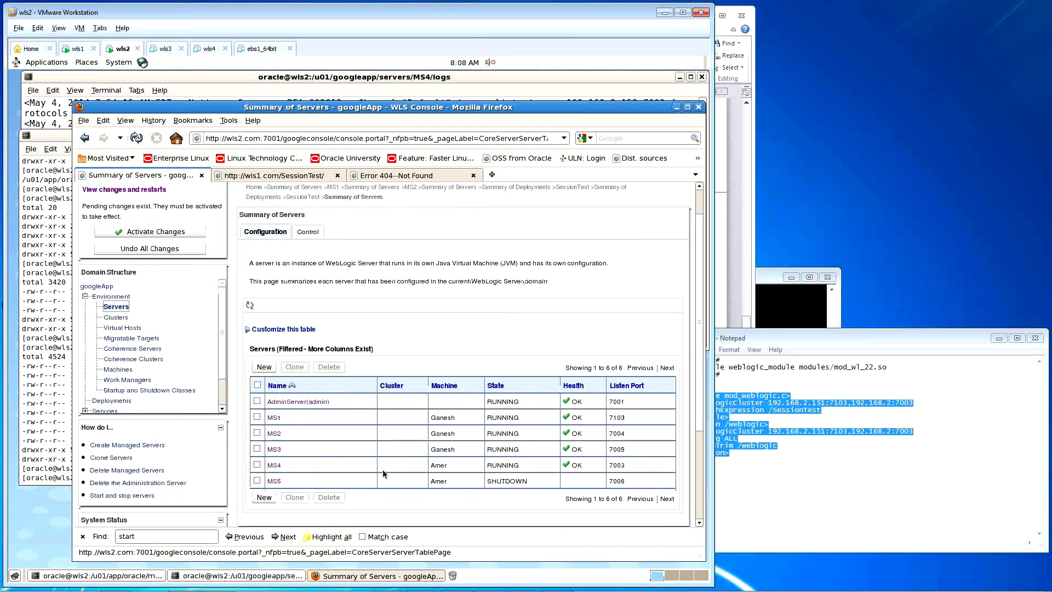
click(76, 48)
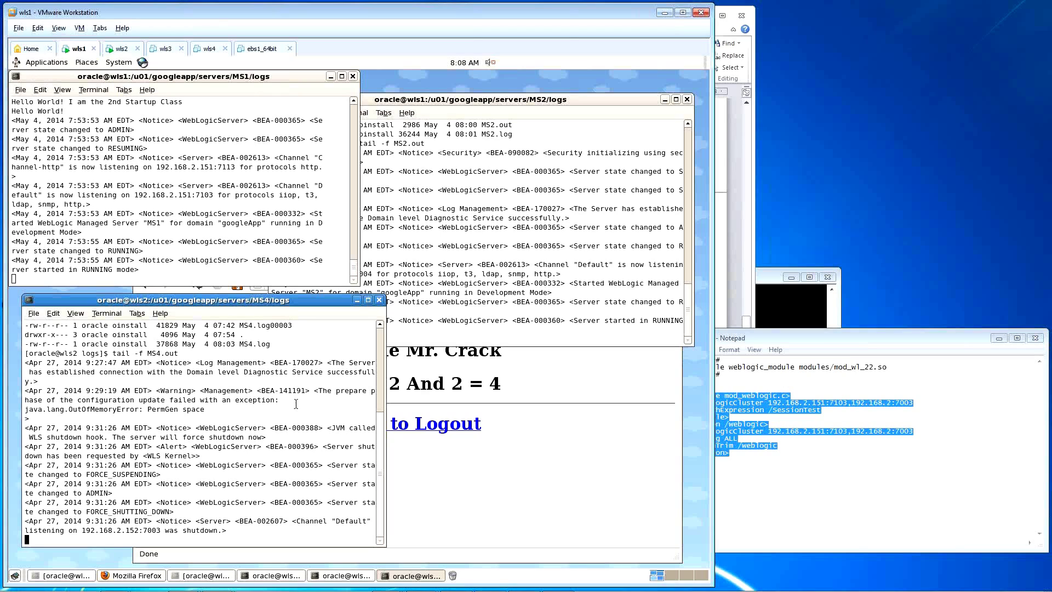
Stop the MS4.out tail, list the log folder, and widen and reposition the terminal.
key(ctrl+c)
text(l)
key(Return)
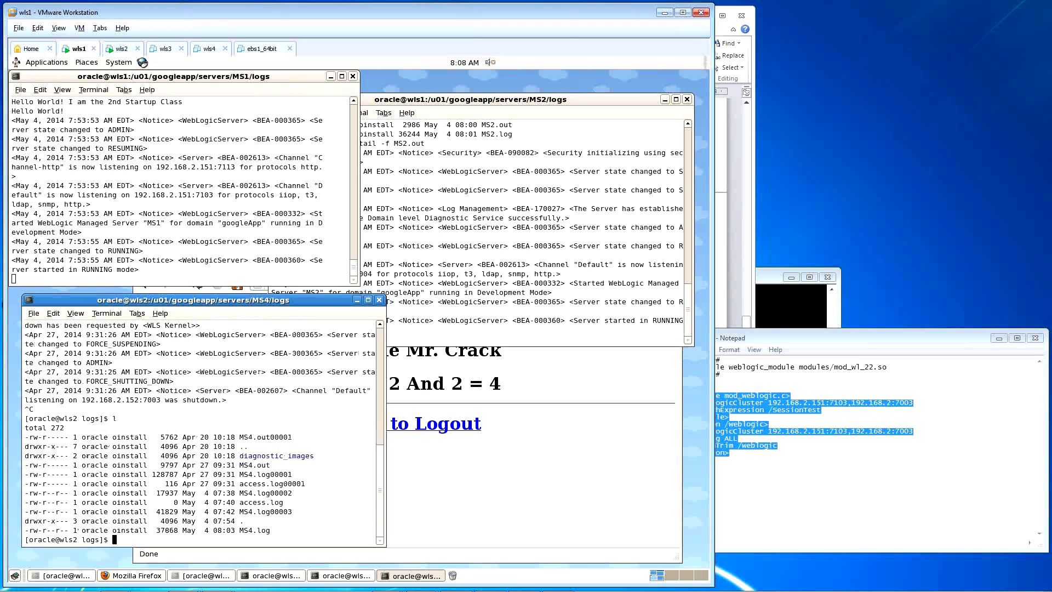
drag(386, 412, 491, 412)
drag(408, 300, 397, 308)
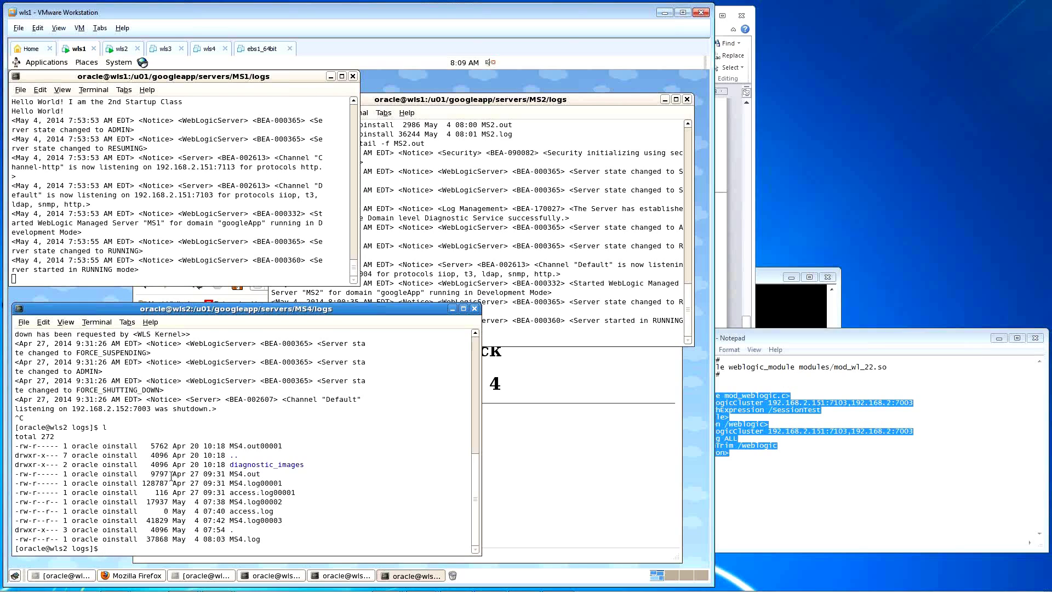
Highlight the MS4.out line's date and name, then go to the wls2 VM.
drag(171, 476, 270, 476)
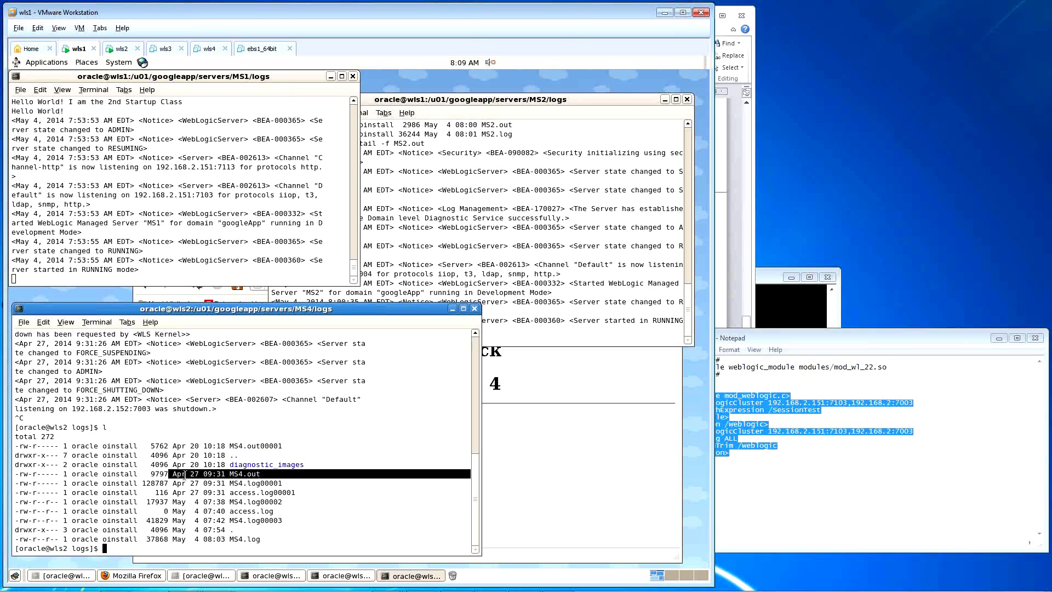
drag(173, 474, 279, 472)
click(121, 49)
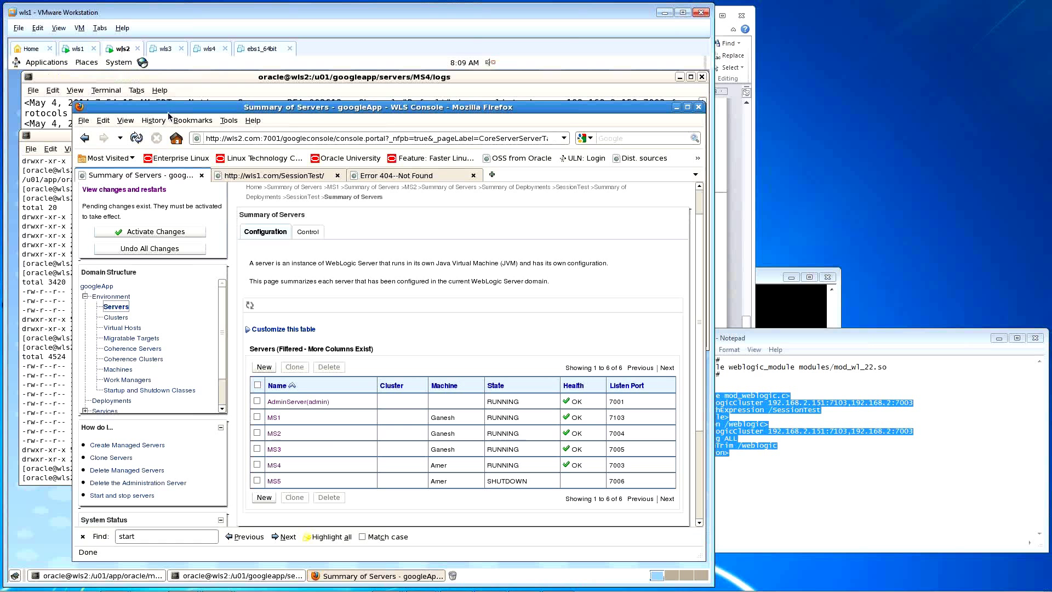
Check MS4's RUNNING state, then click Activate Changes in the WebLogic Change Center.
double_click(502, 464)
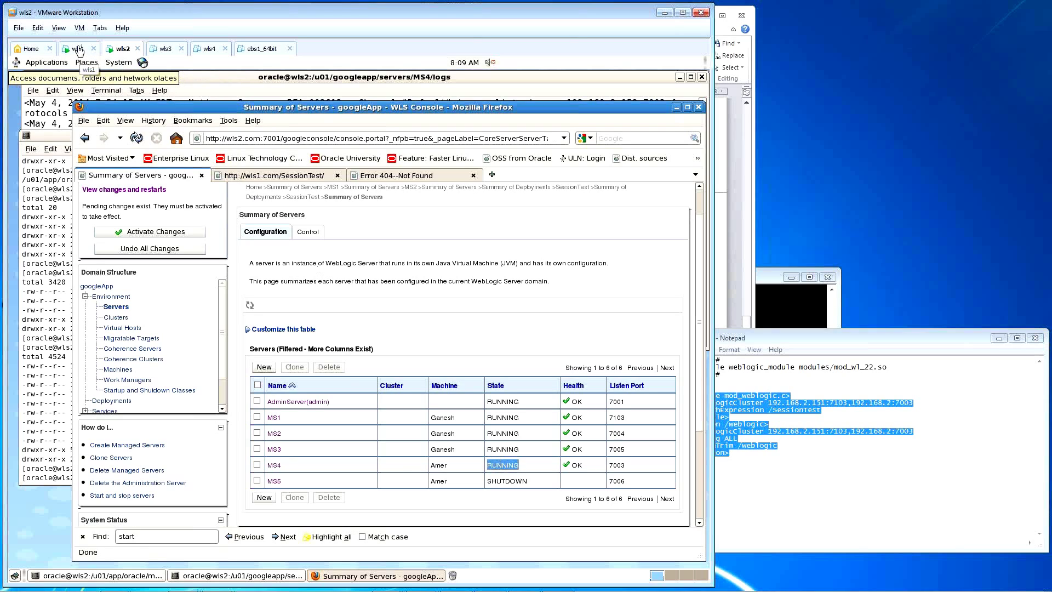
click(426, 281)
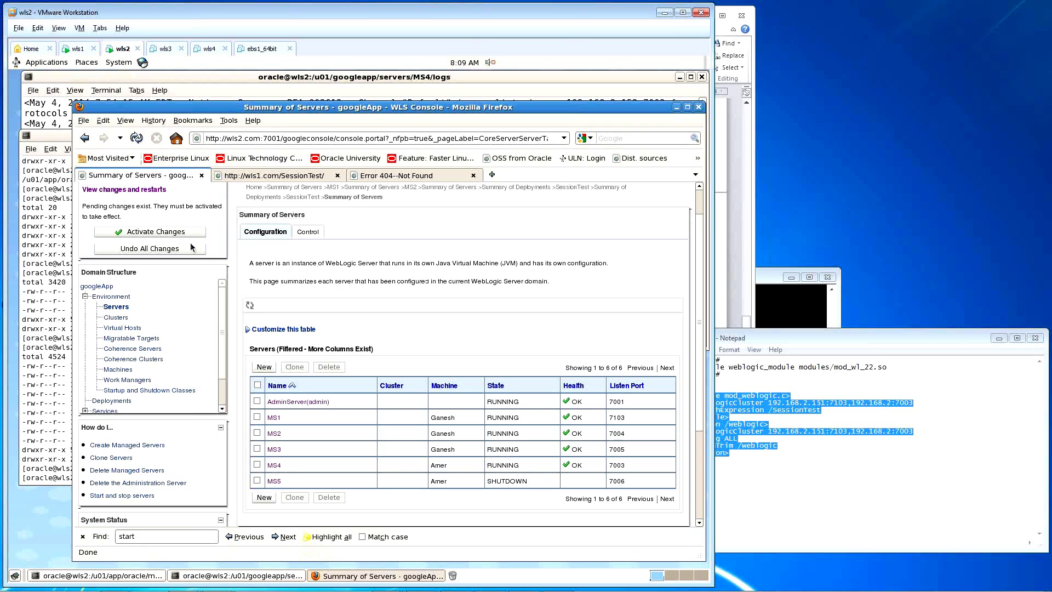
click(154, 237)
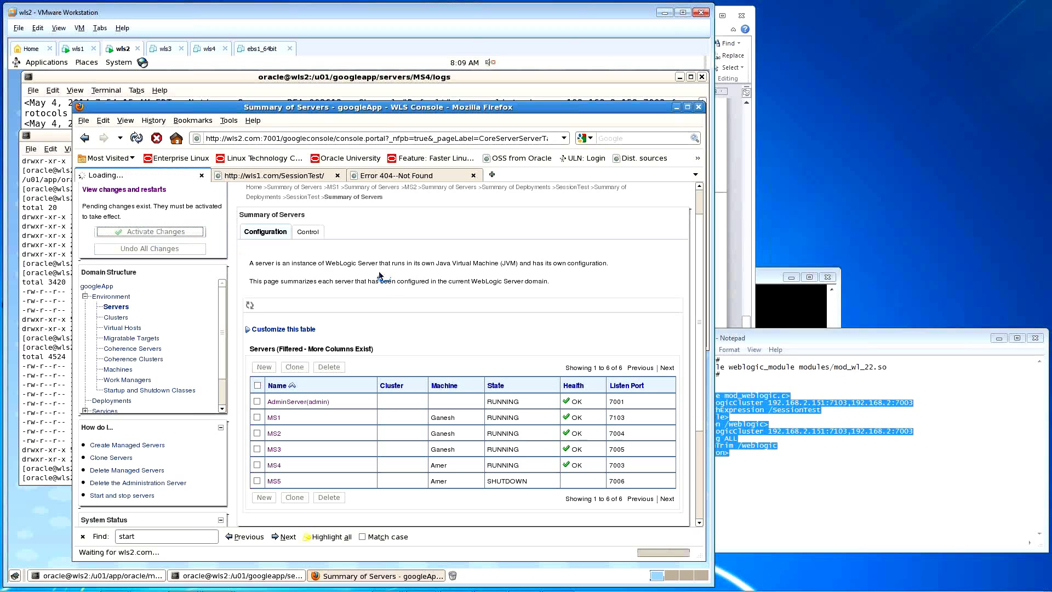
scroll(381, 314, down, 5)
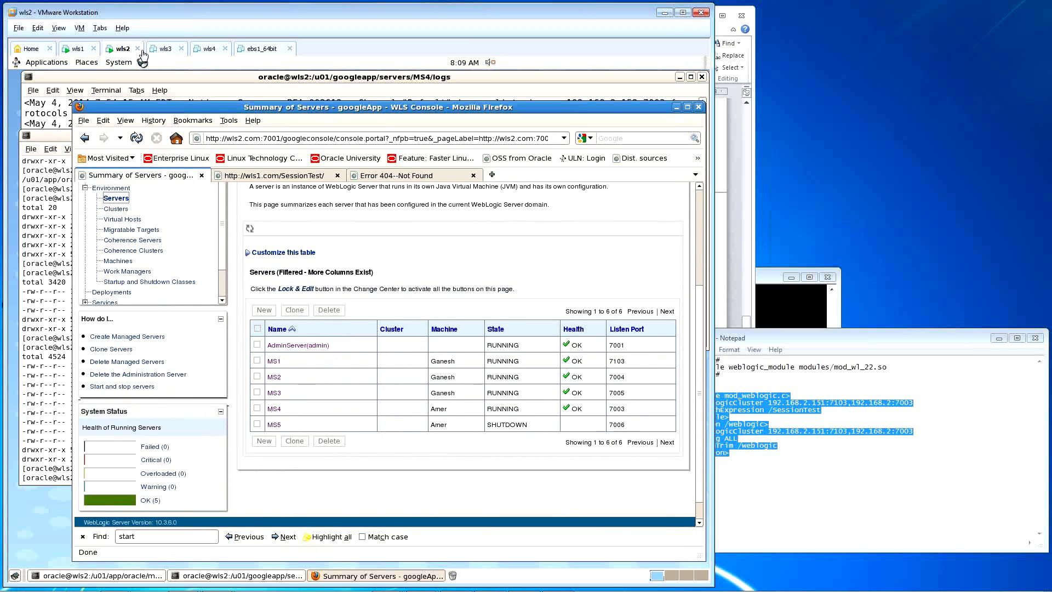
click(99, 89)
Find MS4's processes with ps -ef | grep MS4 and kill -9 java process 11399.
click(453, 261)
text(ps -)
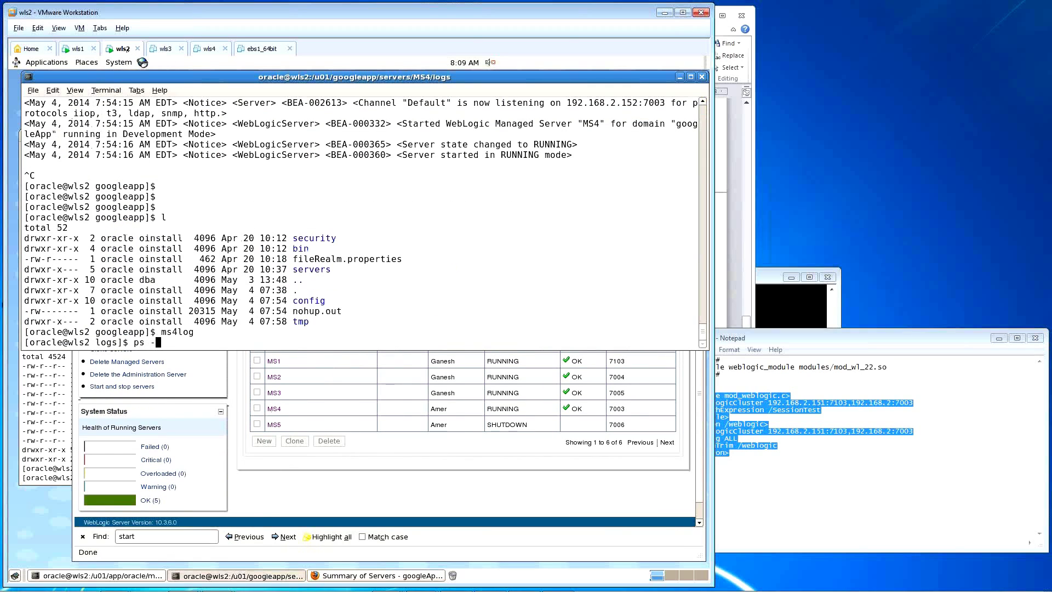
text(ef | grep MS4)
key(Return)
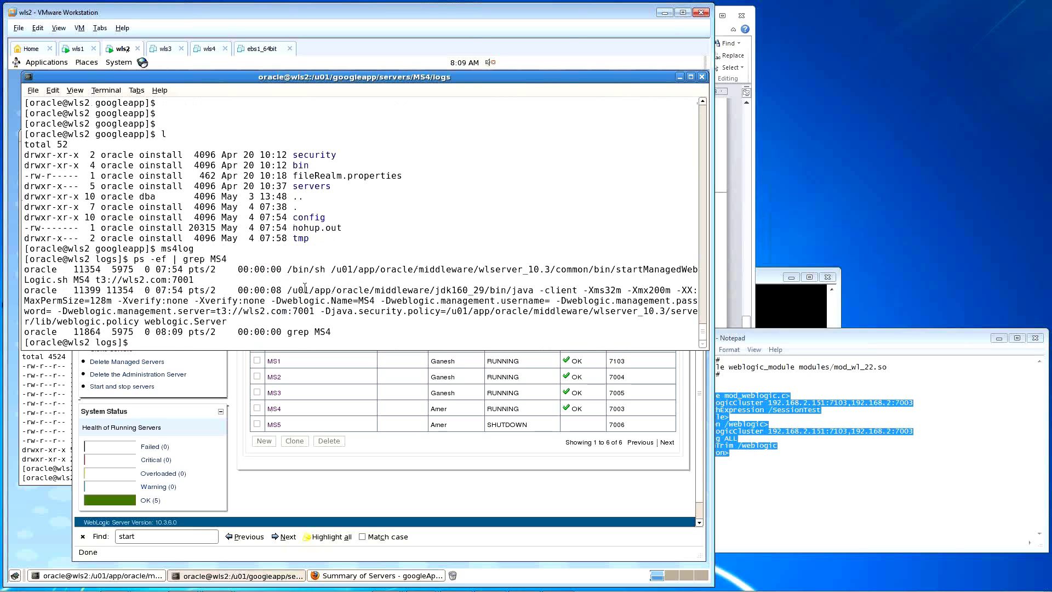
double_click(116, 290)
double_click(86, 291)
text(kill -9)
key(shift+Insert)
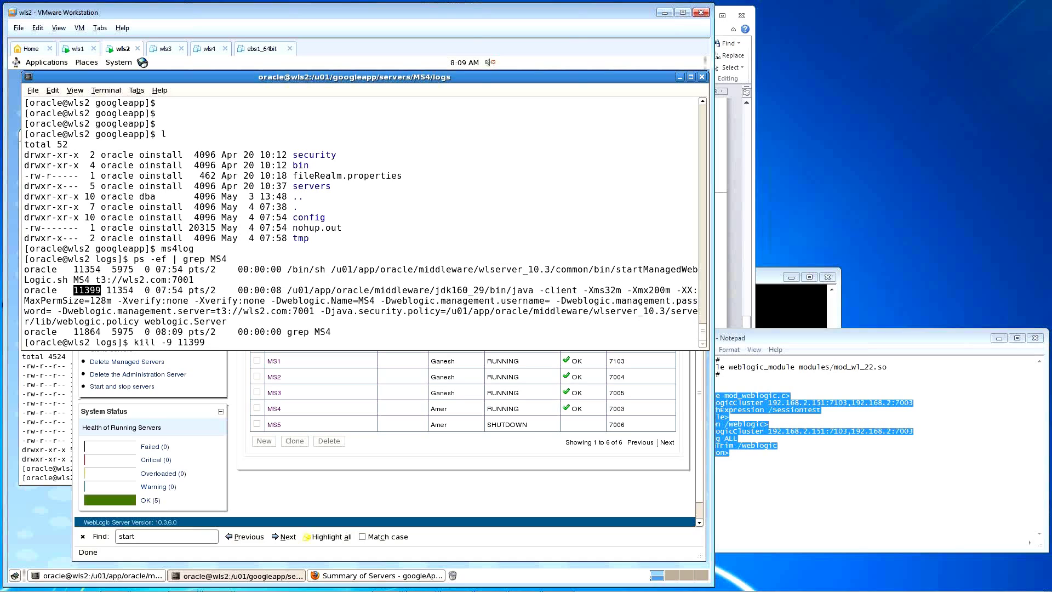
key(Return)
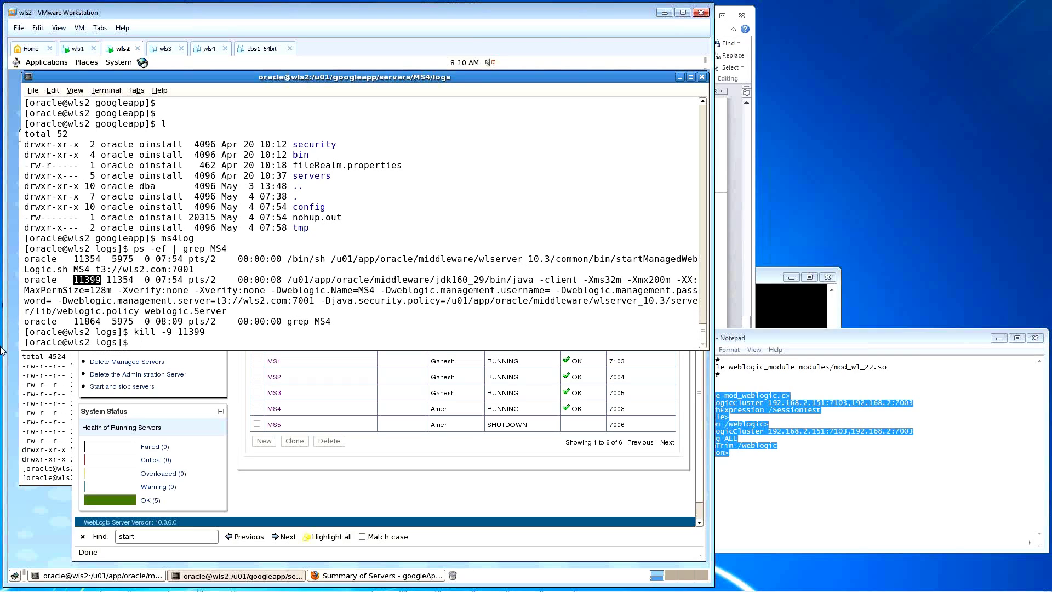
Confirm the logs folder path and contents, then delete MS4.out with rm MS4.out.
text(pwd)
key(Return)
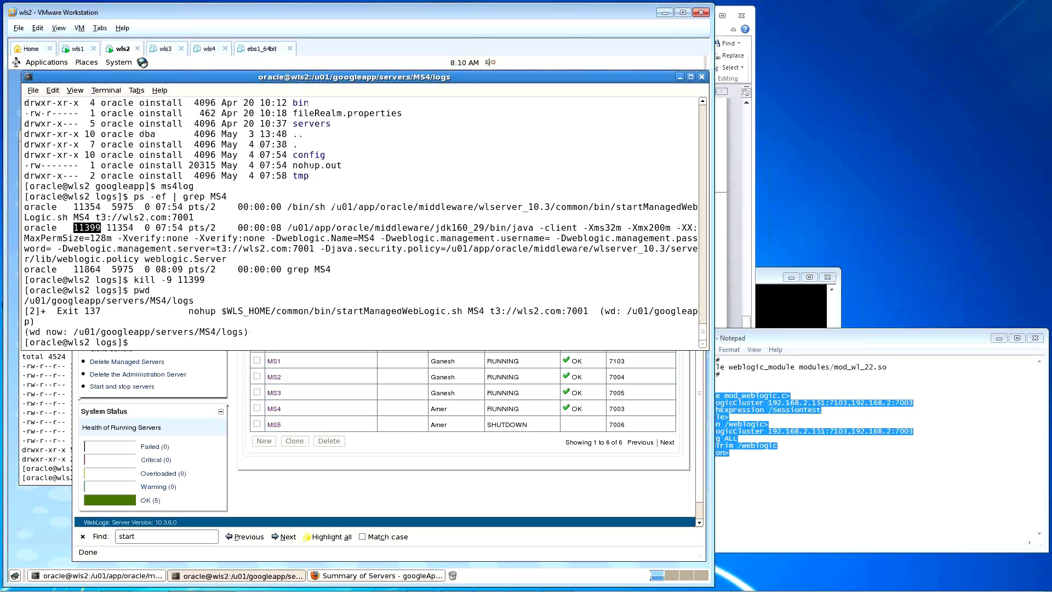
text(l)
key(Return)
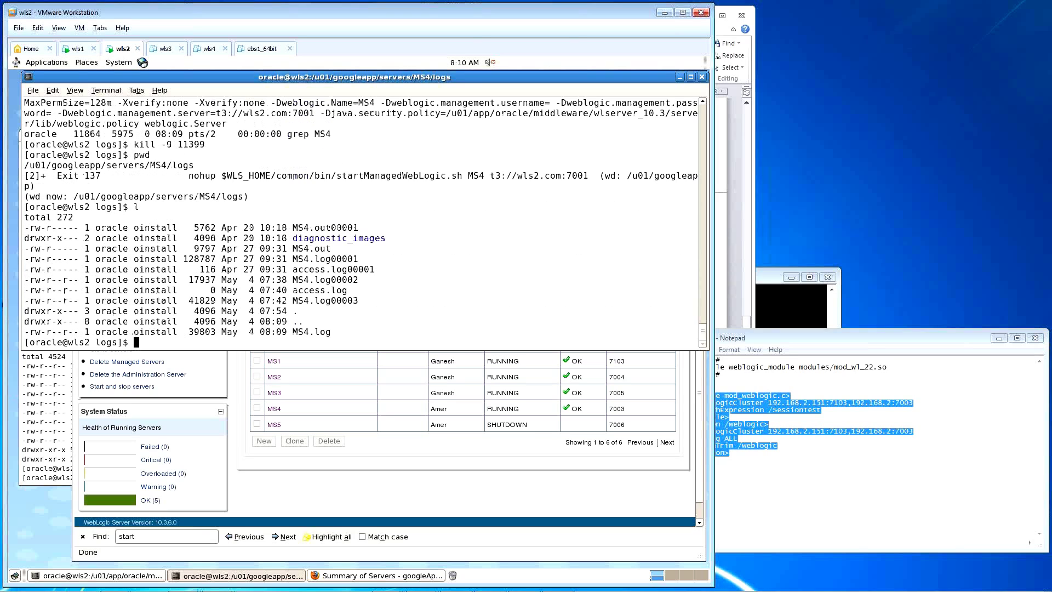
double_click(327, 250)
text(rm)
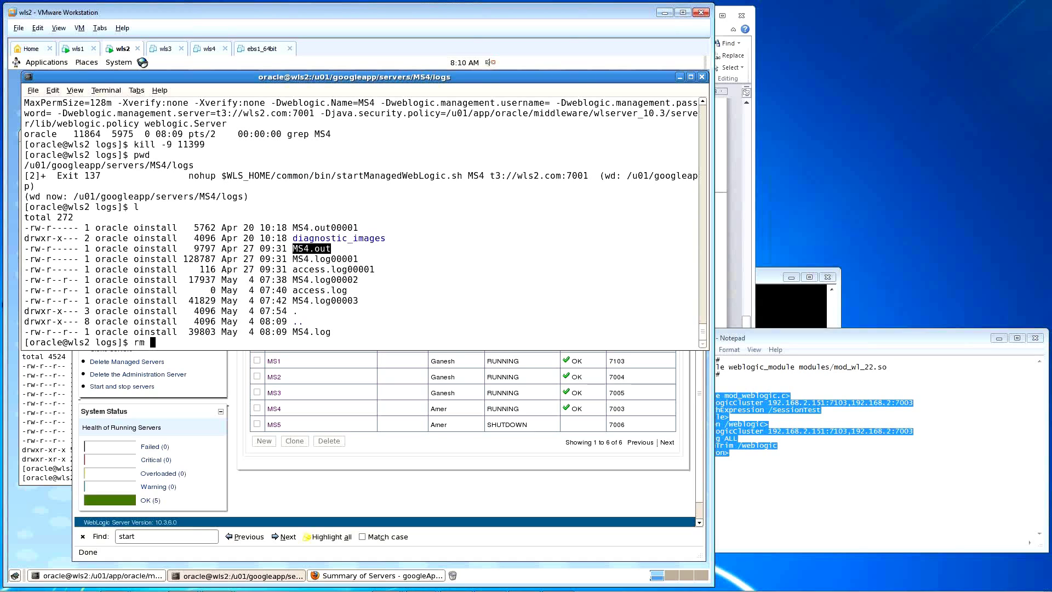
key(BackSpace)
key(BackSpace)
key(BackSpace)
text(pwd)
key(Return)
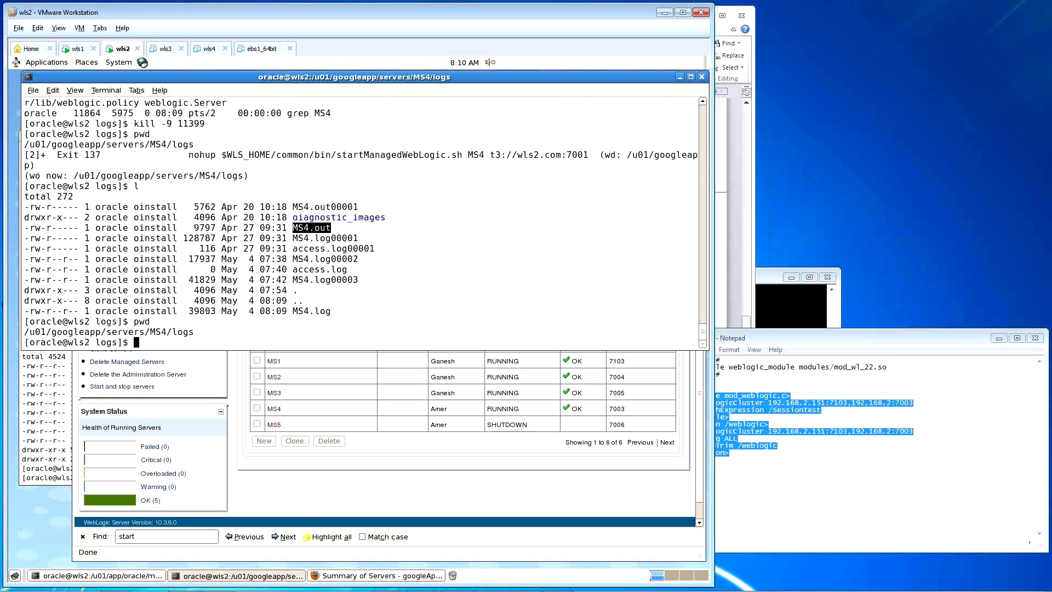
text(rm MS4.out)
key(Left)
key(Left)
key(Left)
key(Left)
key(Left)
key(Left)
key(Left)
key(Left)
key(Return)
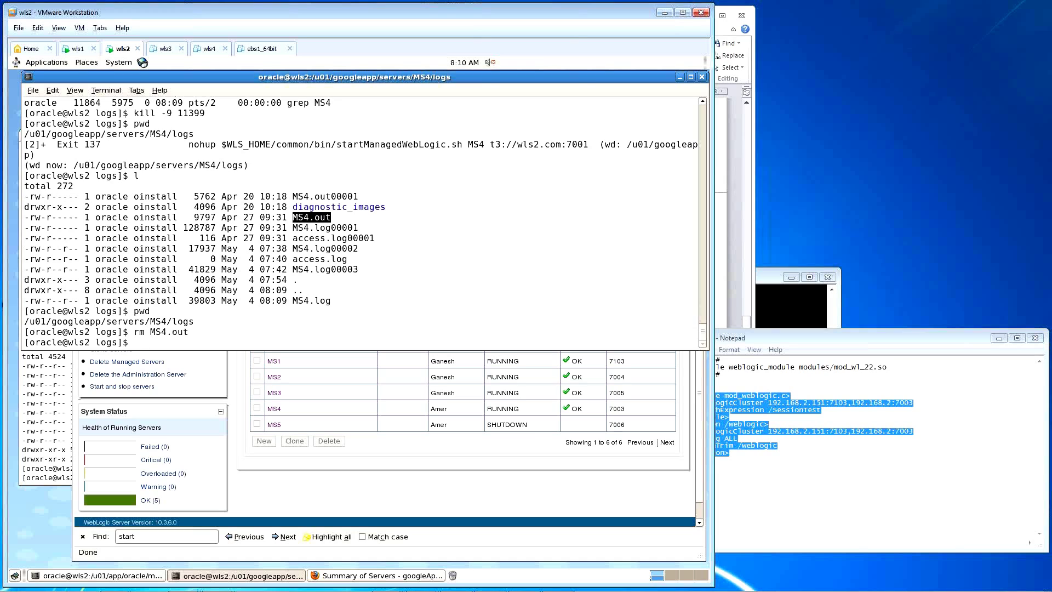
text(cd ..)
Climb up to /u01/googleapp with cd .. and launch MS4 using startms4.
key(Return)
key(Return)
key(Return)
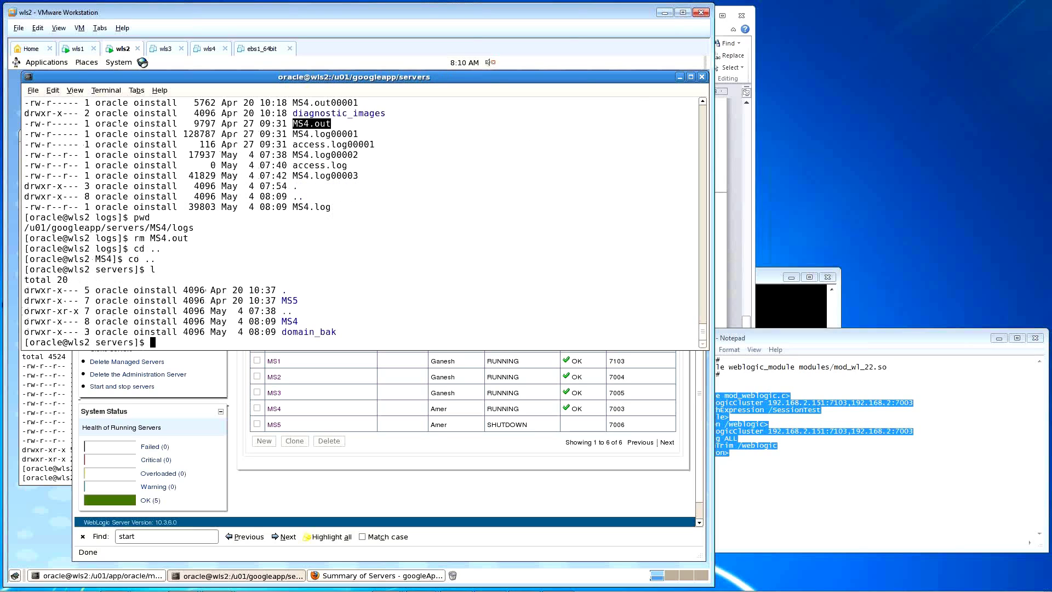
key(Return)
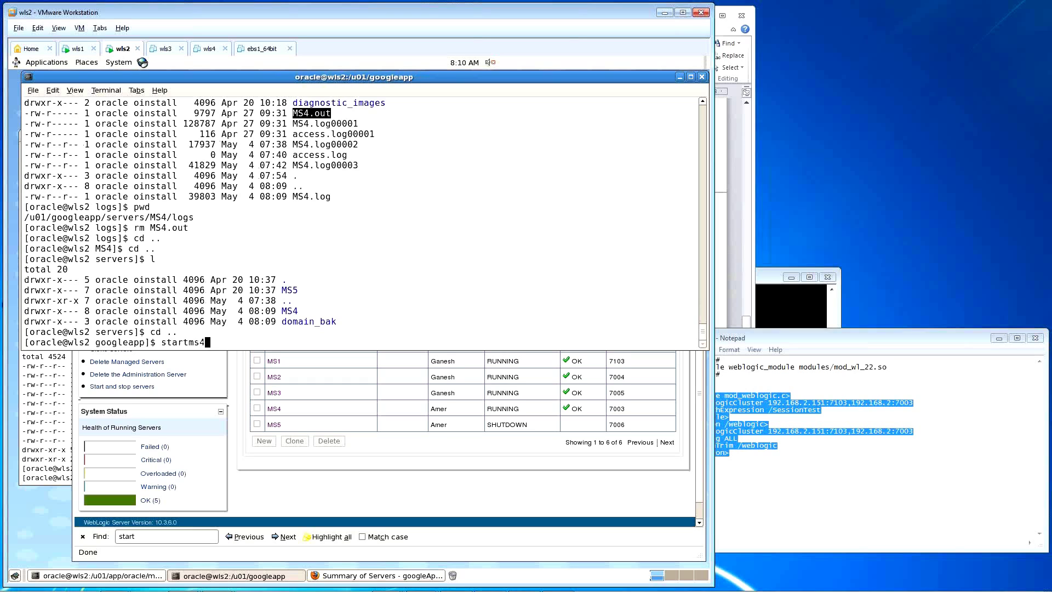
key(Return)
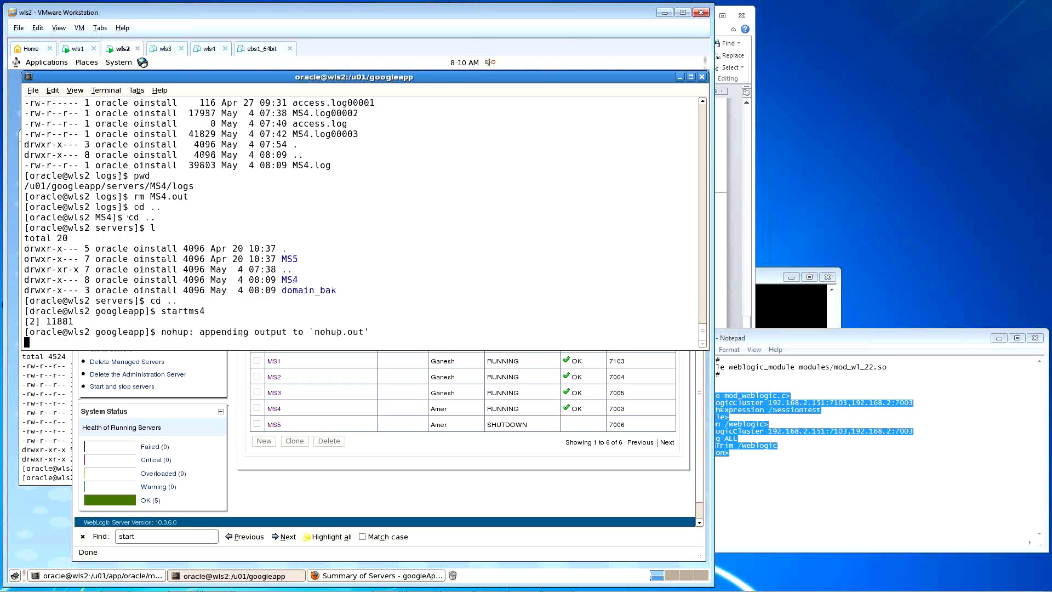
Show the startms4 alias definition: startManagedWebLogic.sh MS4 t3://wls2.com:7001 logging to nohup.out.
key(Return)
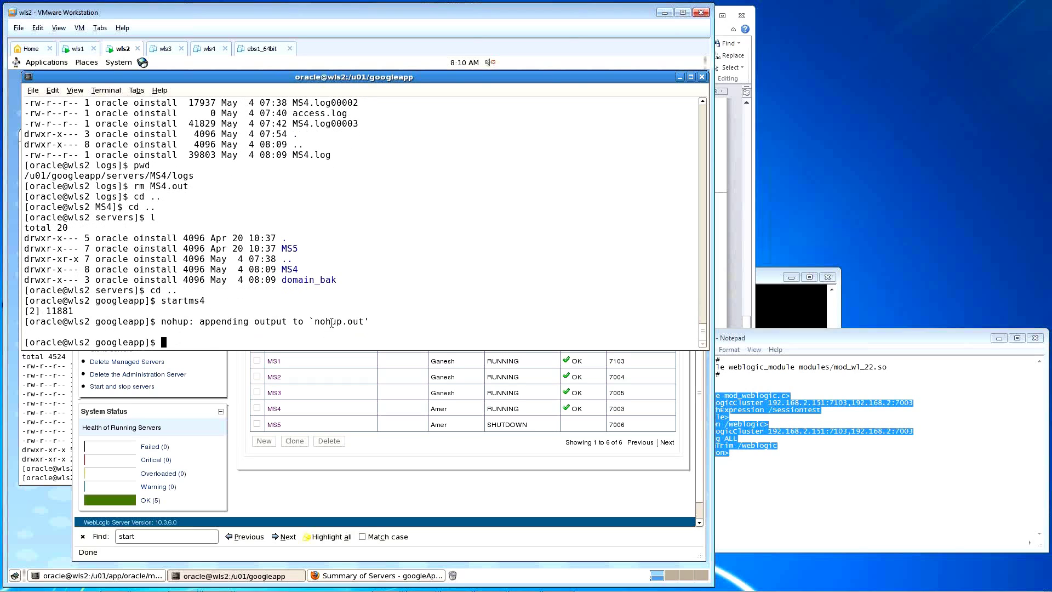
double_click(338, 322)
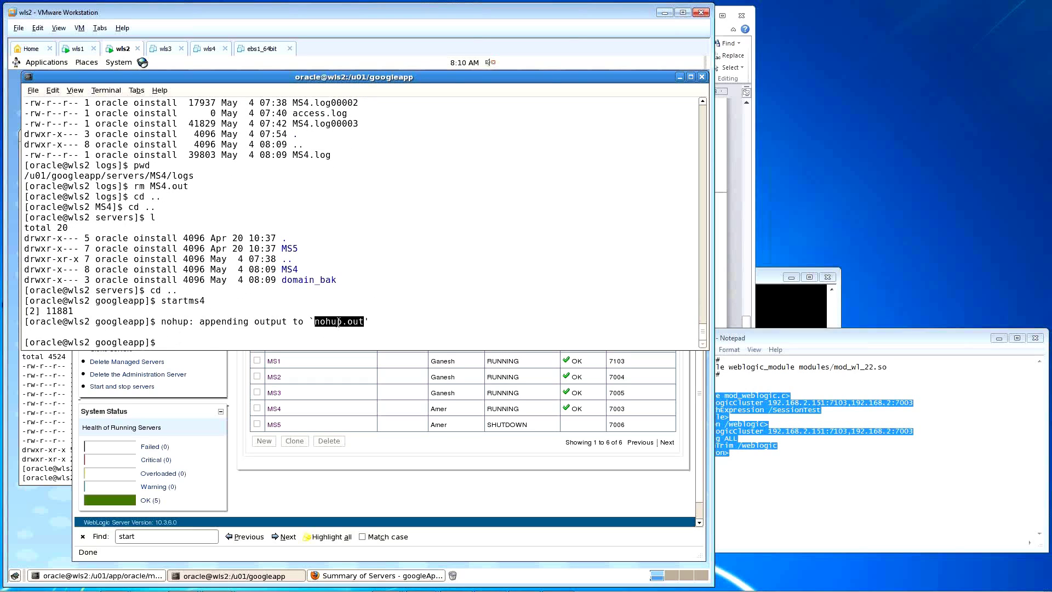
text(alias startms4)
key(Return)
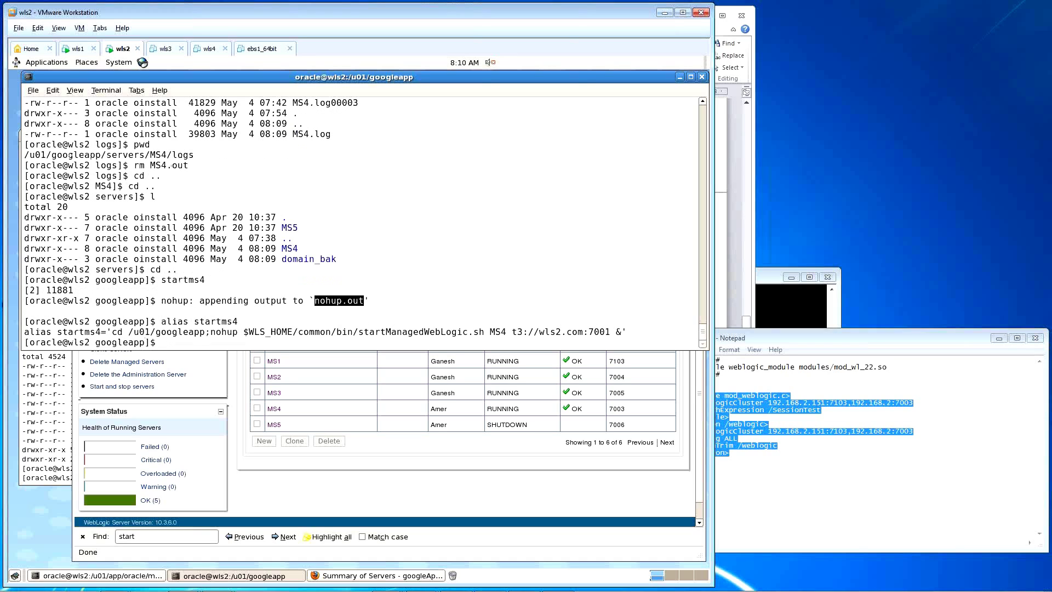
drag(111, 332, 238, 332)
List the googleapp folder and the MS4 logs folder via ms4log, then return with cd -.
click(291, 296)
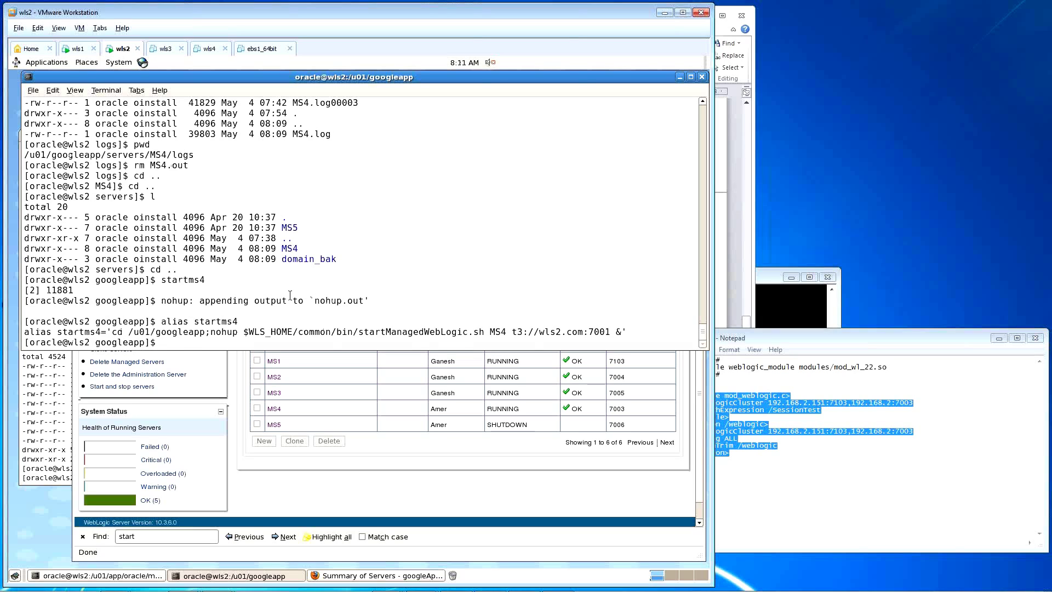
key(Return)
key(Return)
text(l)
key(Return)
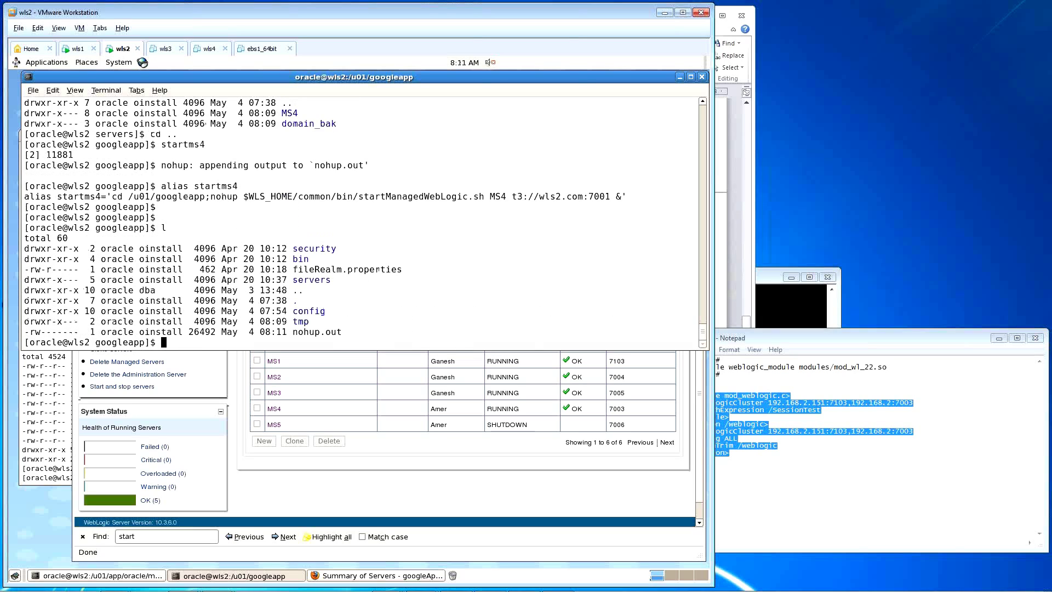
text(ms4log)
key(Return)
text(l)
key(Return)
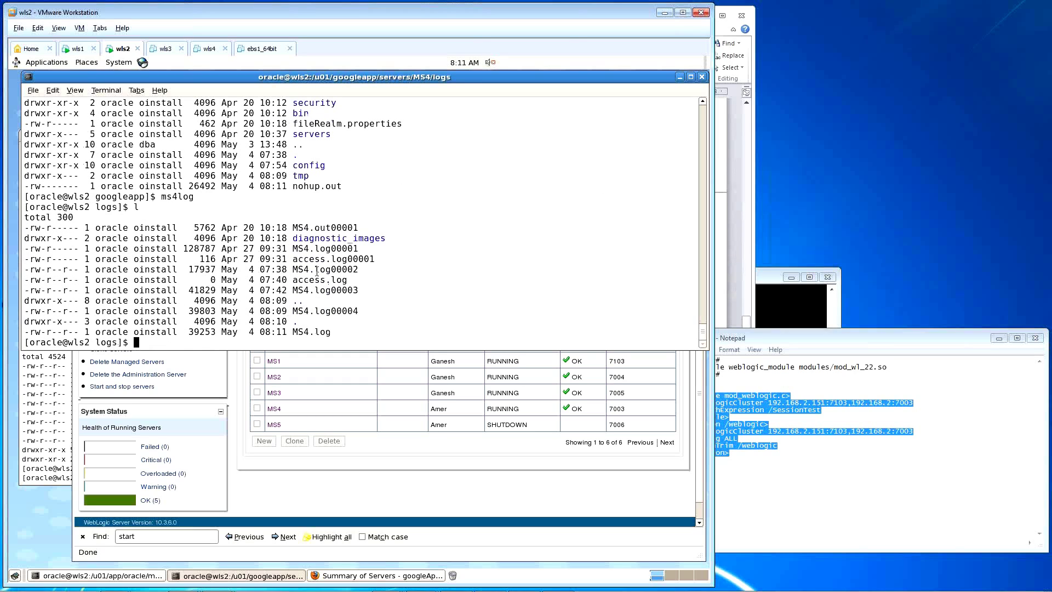
text(cd -)
key(Return)
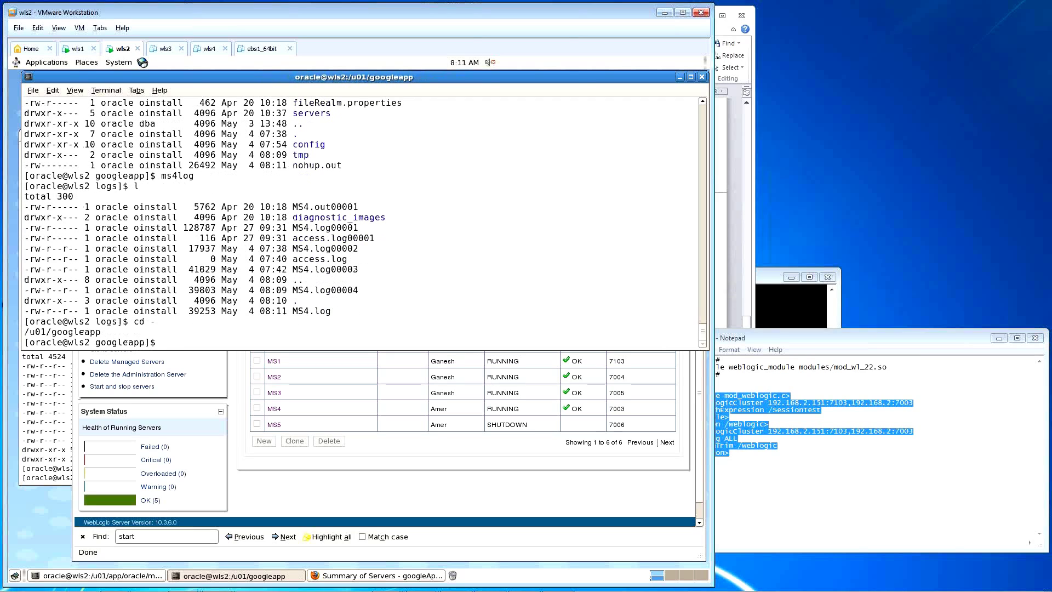
text(l)
key(Return)
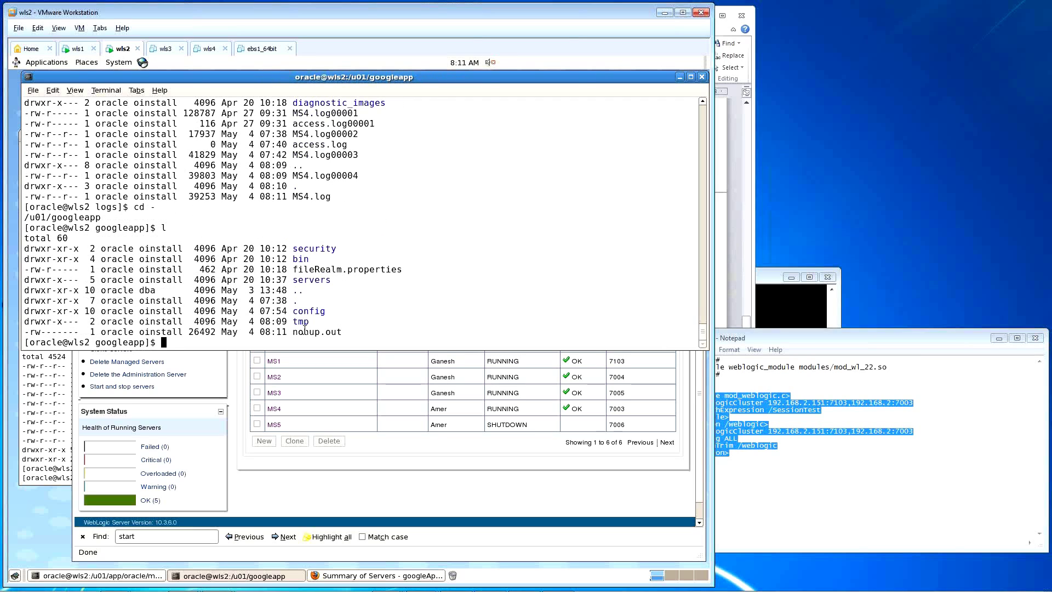
Follow nohup.out with tail -f to confirm MS4 is RUNNING, then stop the tail.
double_click(304, 331)
text(tail -f)
middle_click(223, 343)
key(Return)
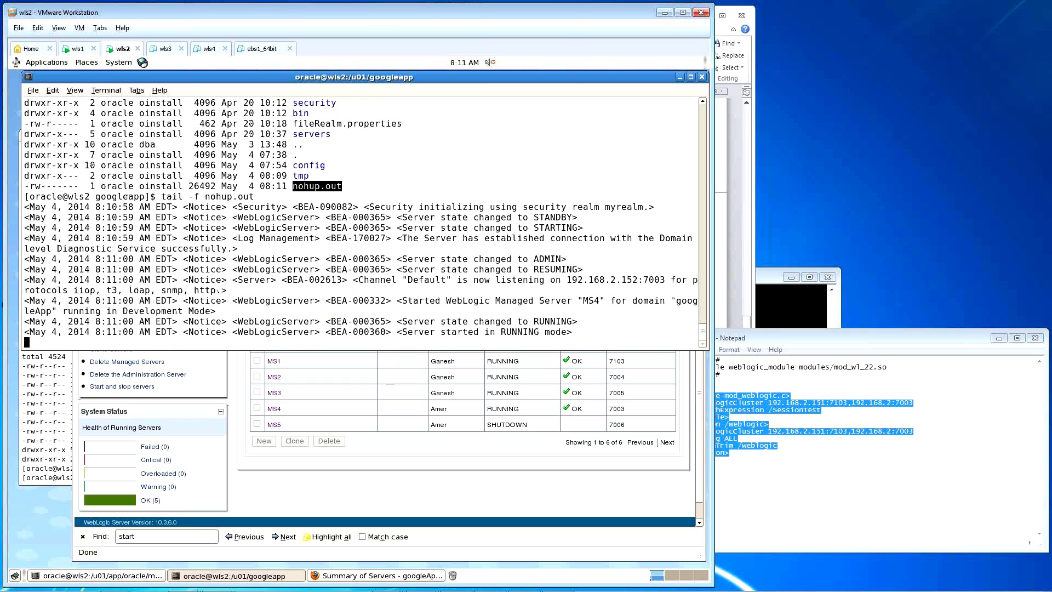
key(ctrl+c)
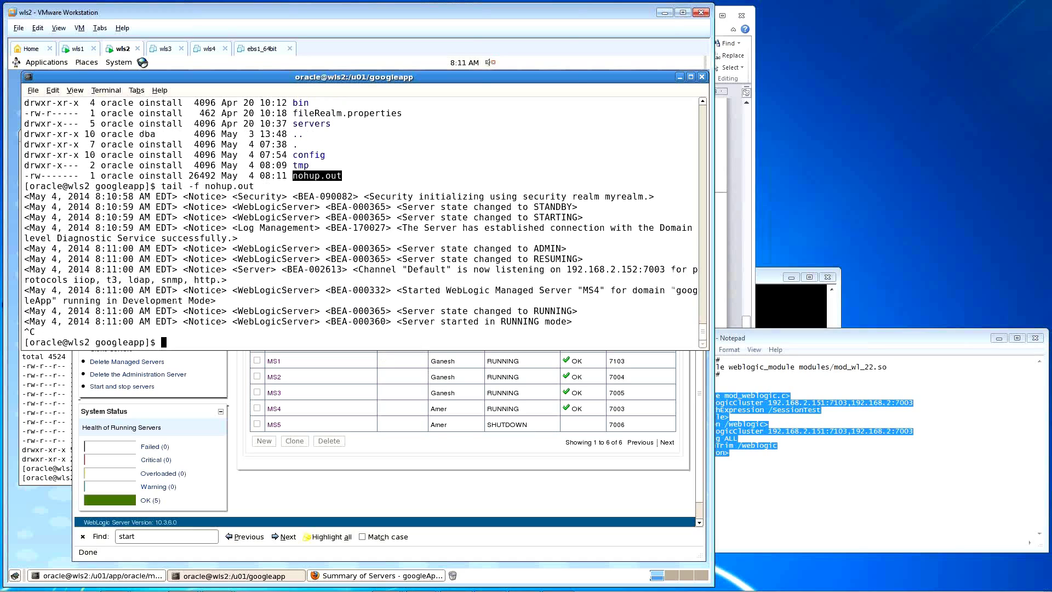
text(cd -)
key(BackSpace)
key(BackSpace)
key(BackSpace)
key(BackSpace)
On wls1, move up three folders from the MS4 logs to the googleapp folder.
text(l)
click(77, 48)
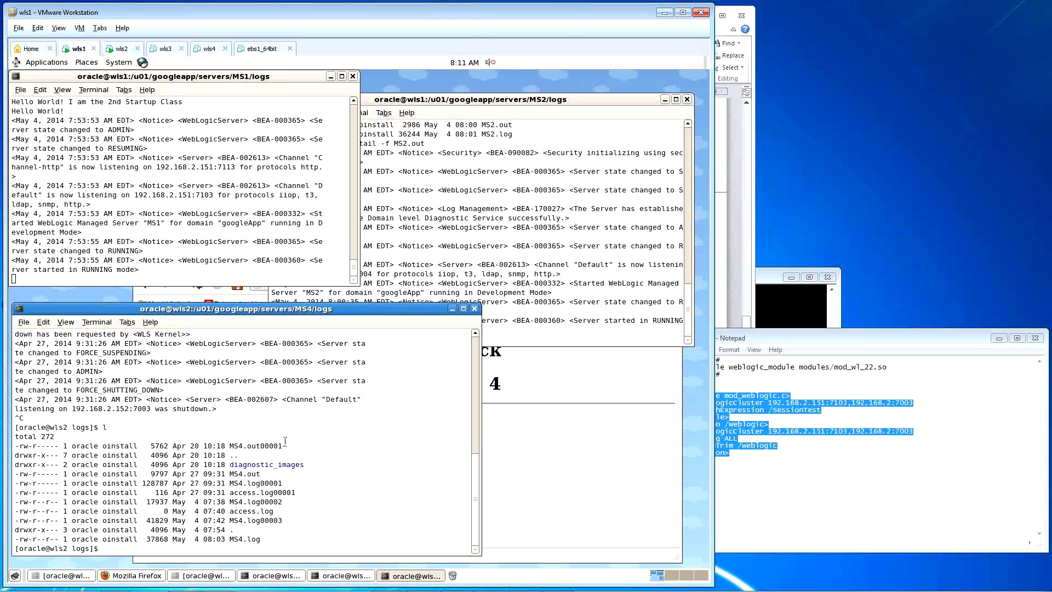
text(cd ..)
key(Return)
text(..)
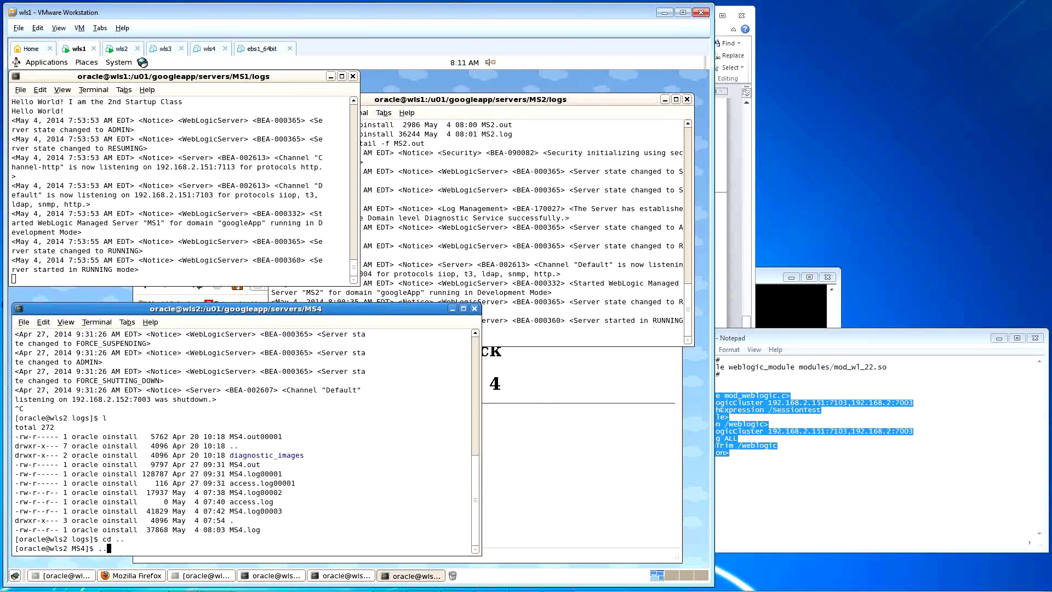
key(BackSpace)
key(BackSpace)
text(cd ..)
key(Return)
text(cd ..)
key(Return)
Clear the terminal, list googleapp and follow nohup.out with tail -f.
text(clear)
key(Return)
text(l)
key(Return)
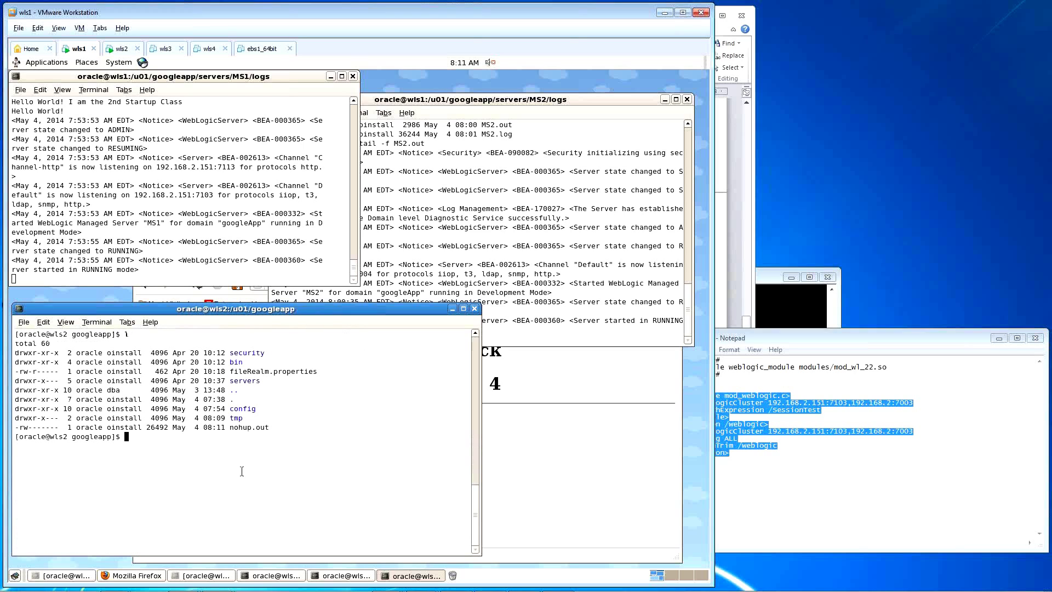
double_click(250, 427)
text(tail -f nohup.out)
key(Return)
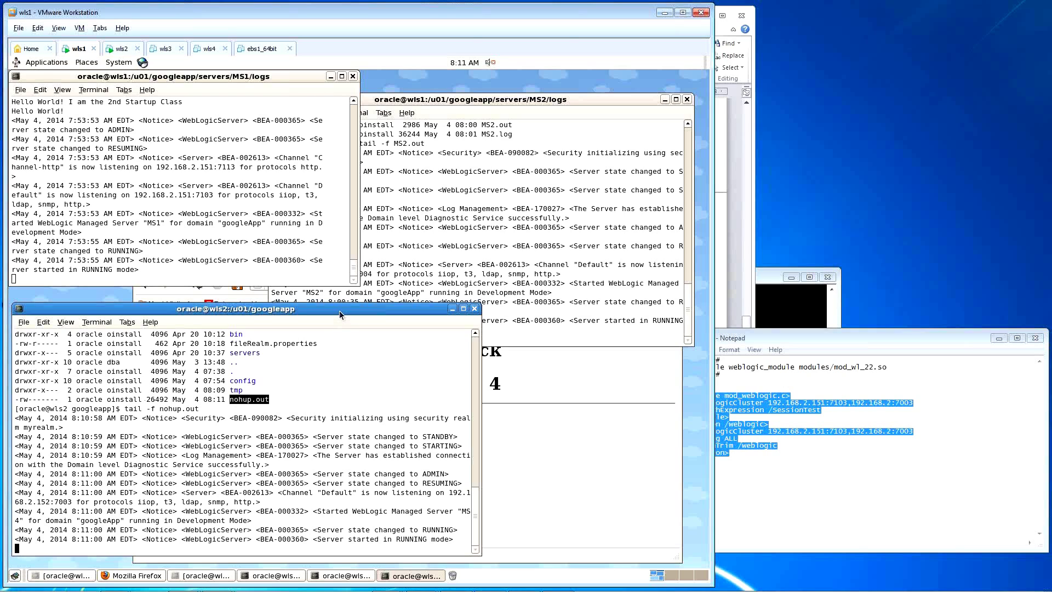
Resize the log windows, mark RUNNING in the MS4, MS1 and MS2 logs, and open Firefox.
drag(356, 284, 367, 303)
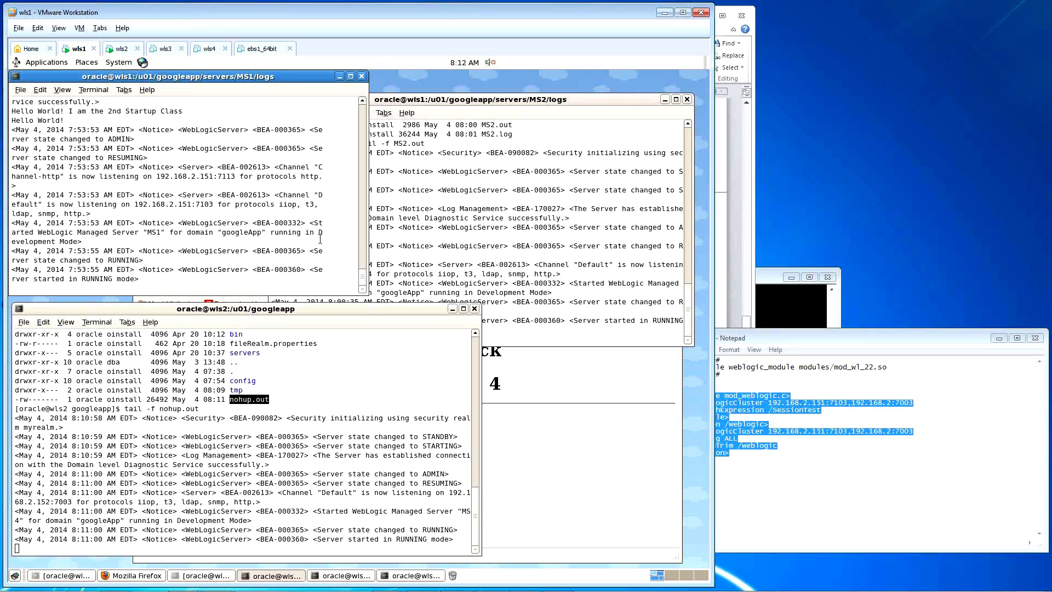
click(407, 541)
double_click(407, 541)
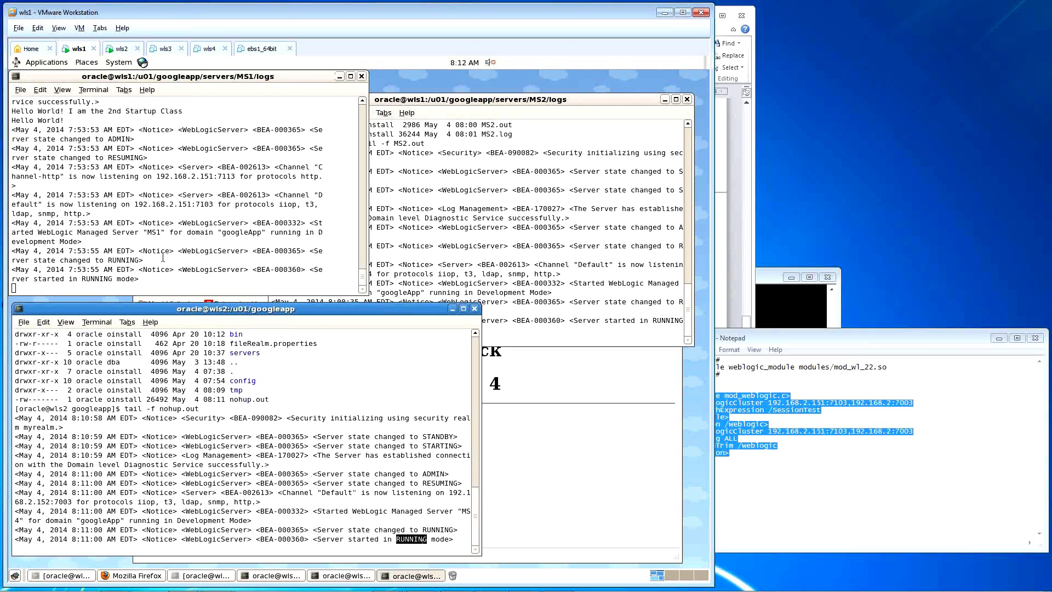
double_click(97, 278)
double_click(657, 320)
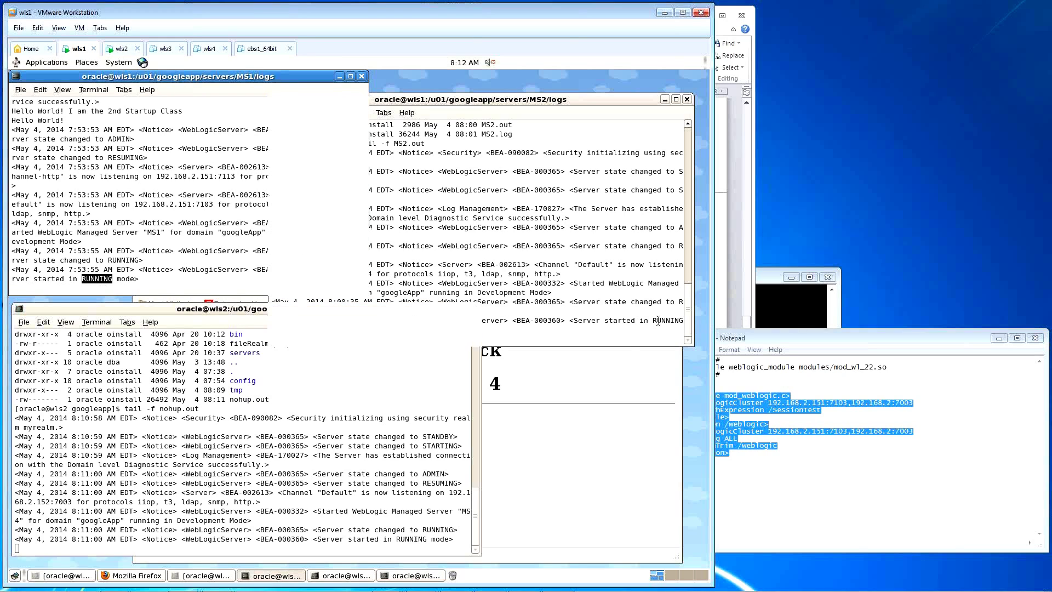
drag(694, 265, 706, 267)
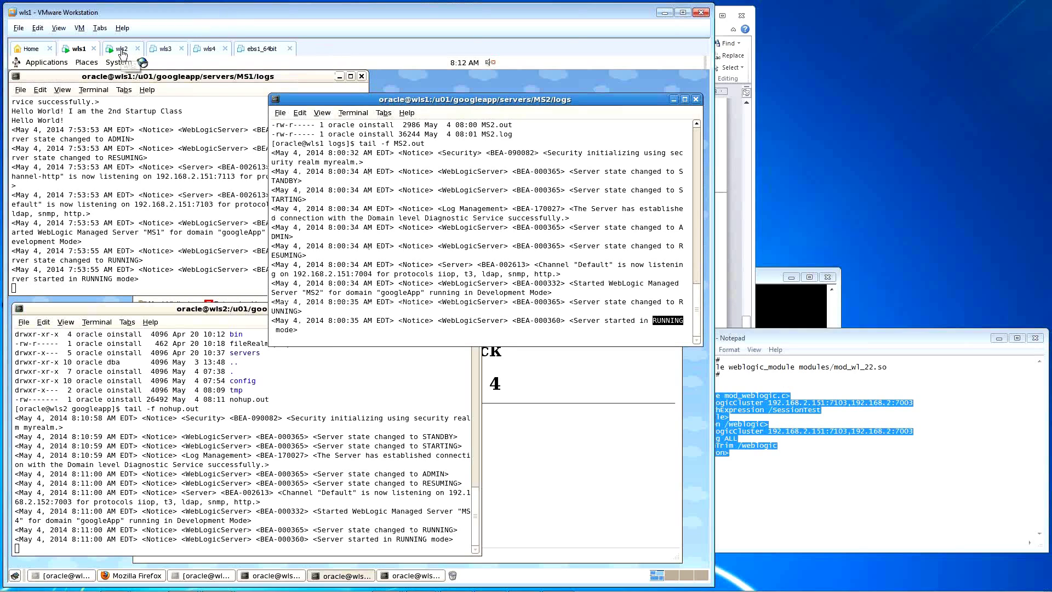
click(143, 63)
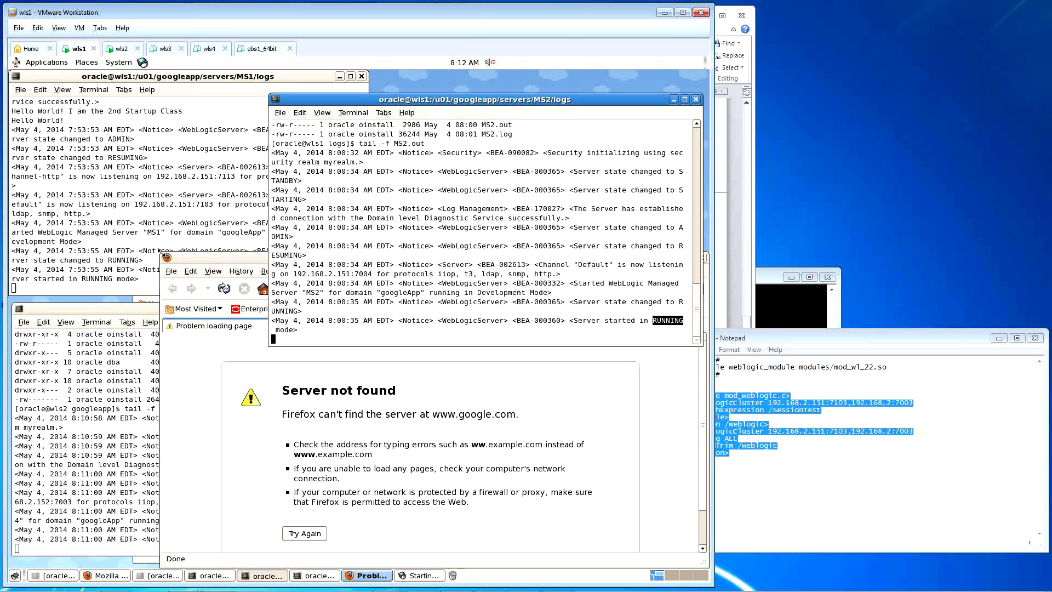
Load wls1.com/SessionTest in the Firefox window.
drag(163, 252, 255, 241)
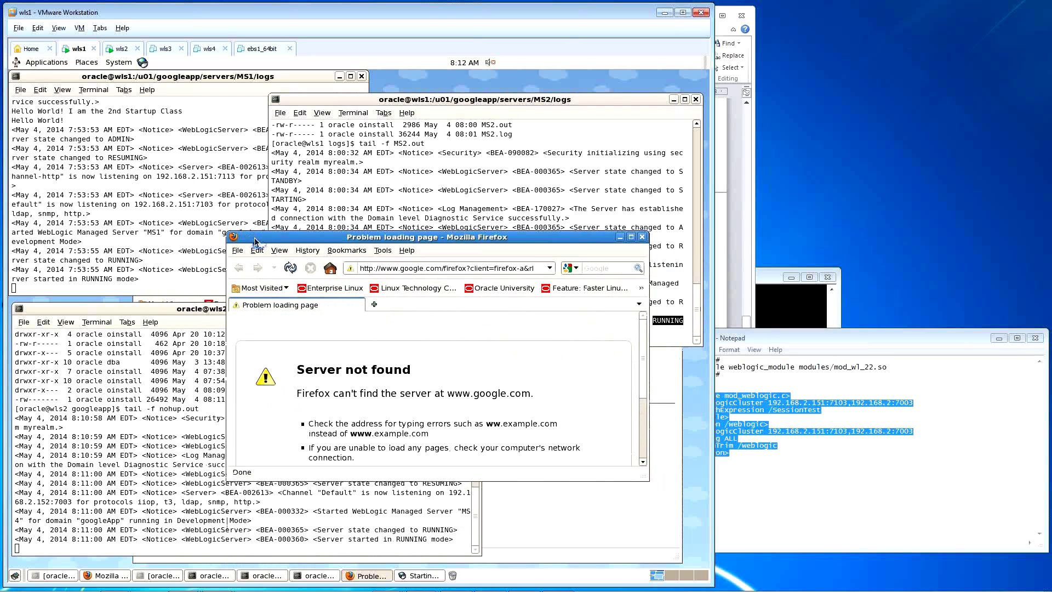
triple_click(497, 269)
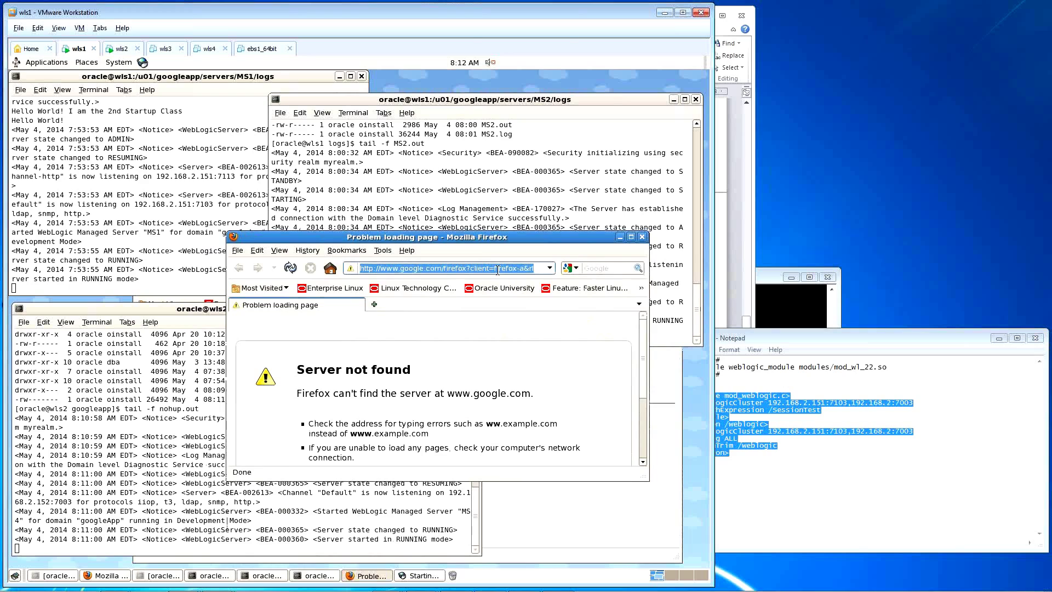
text(wls1.com)
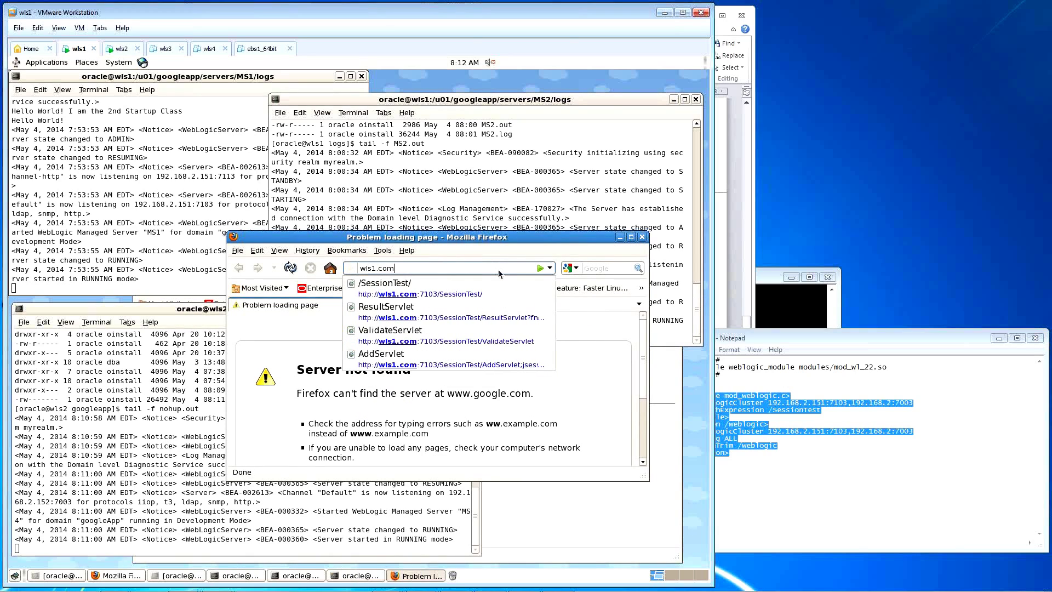
key(Escape)
text(/Ses)
key(Tab)
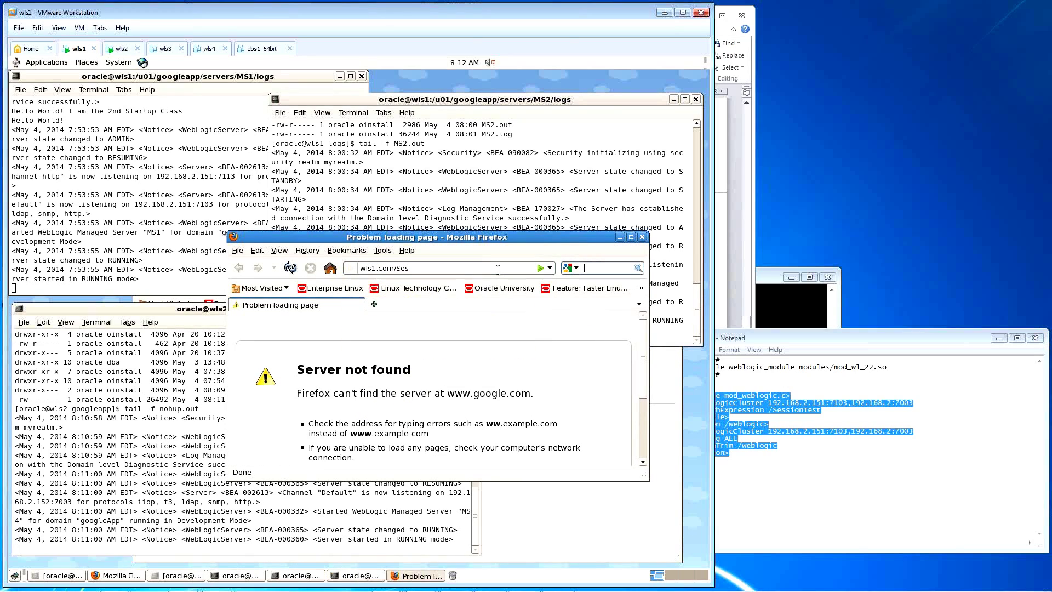
click(498, 270)
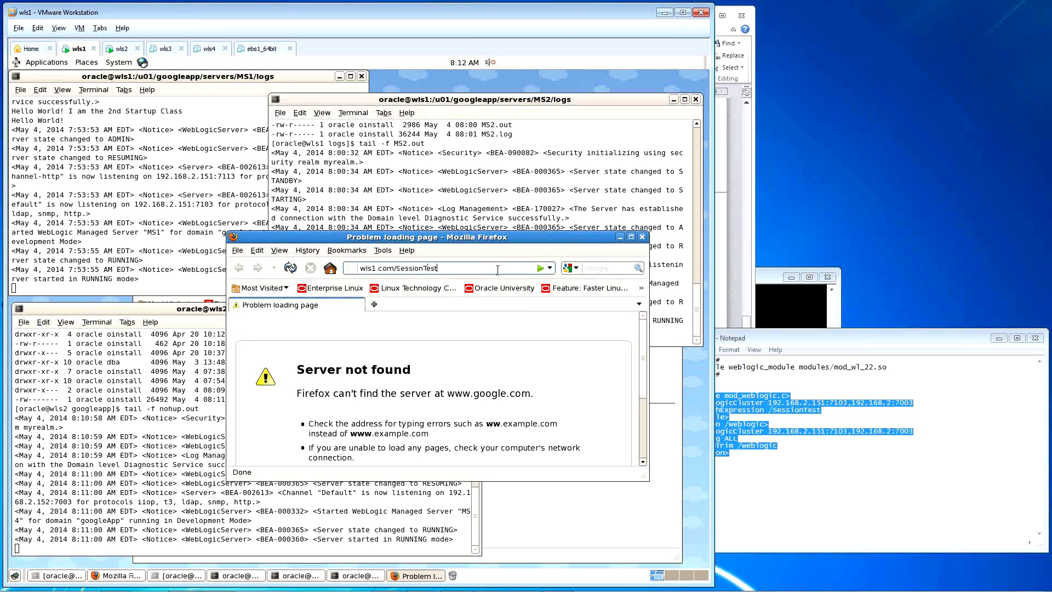
key(Return)
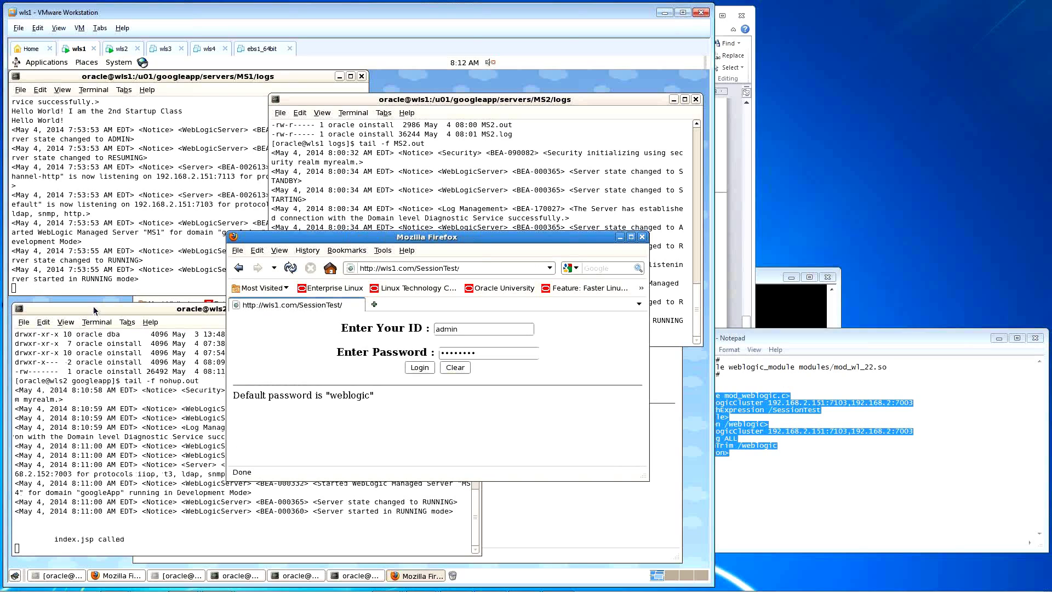
Highlight the index.jsp called log entry and the SessionTest address, then switch to wls2.
drag(131, 543, 8, 530)
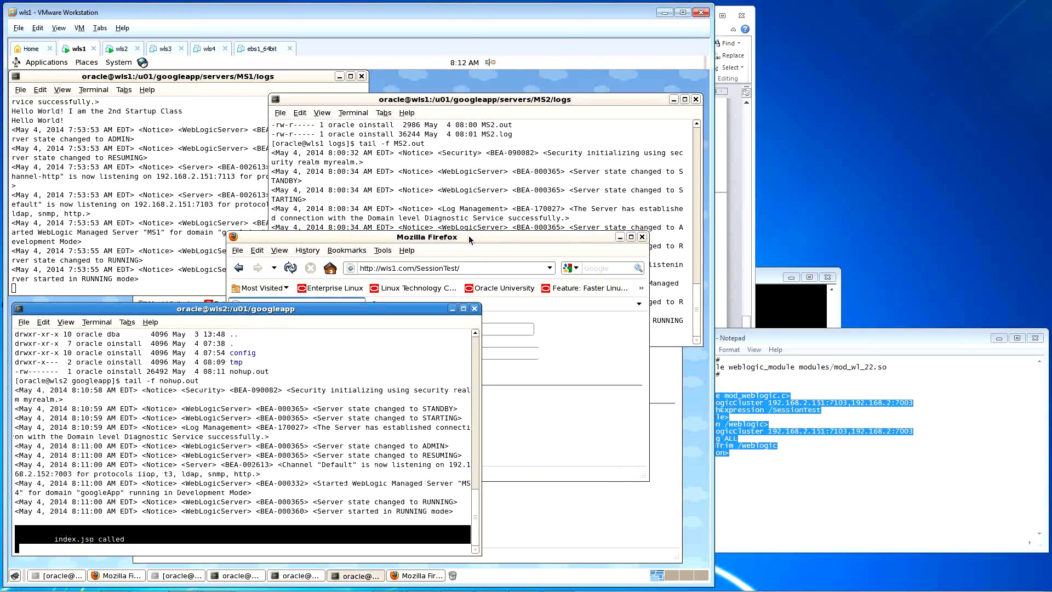
click(469, 238)
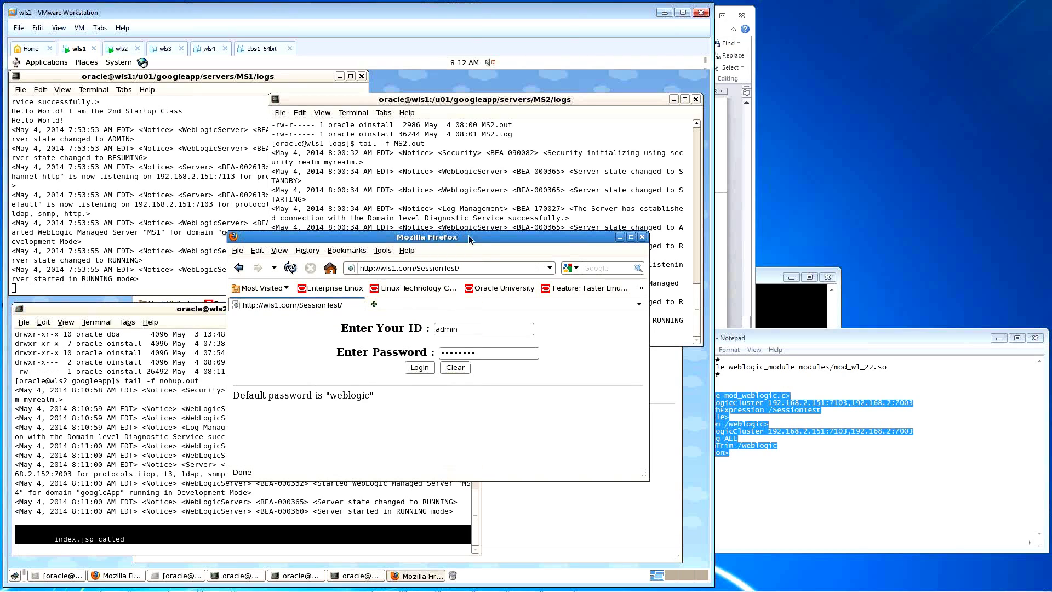
drag(471, 267, 355, 268)
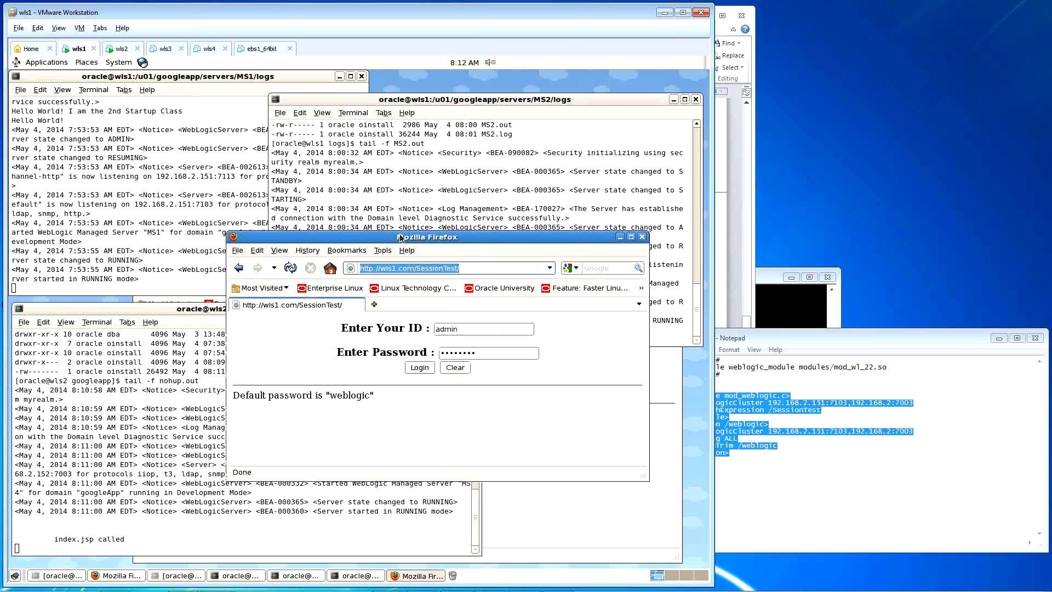
drag(400, 237, 380, 230)
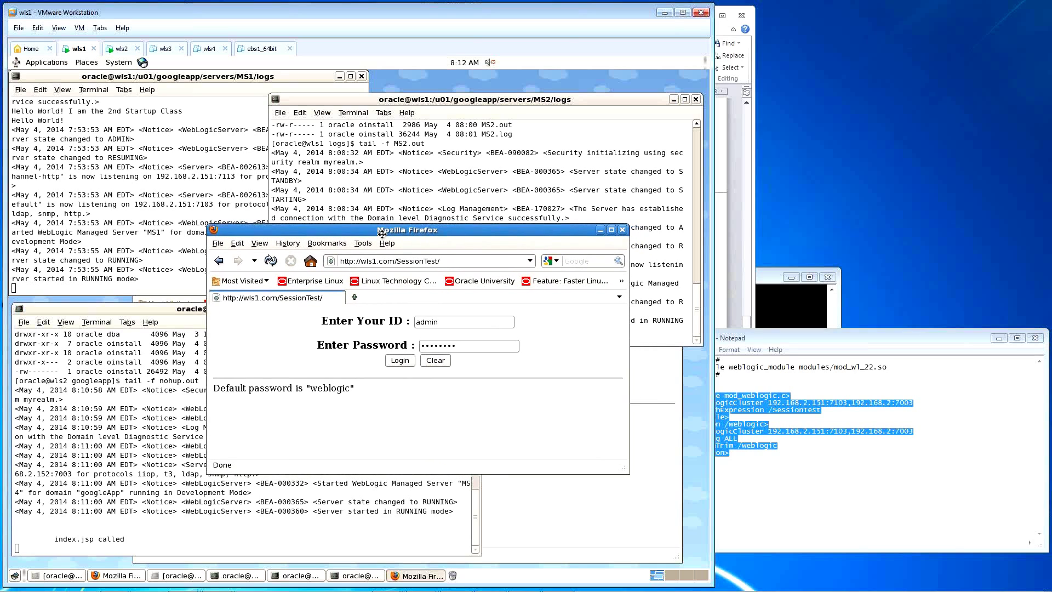
click(122, 49)
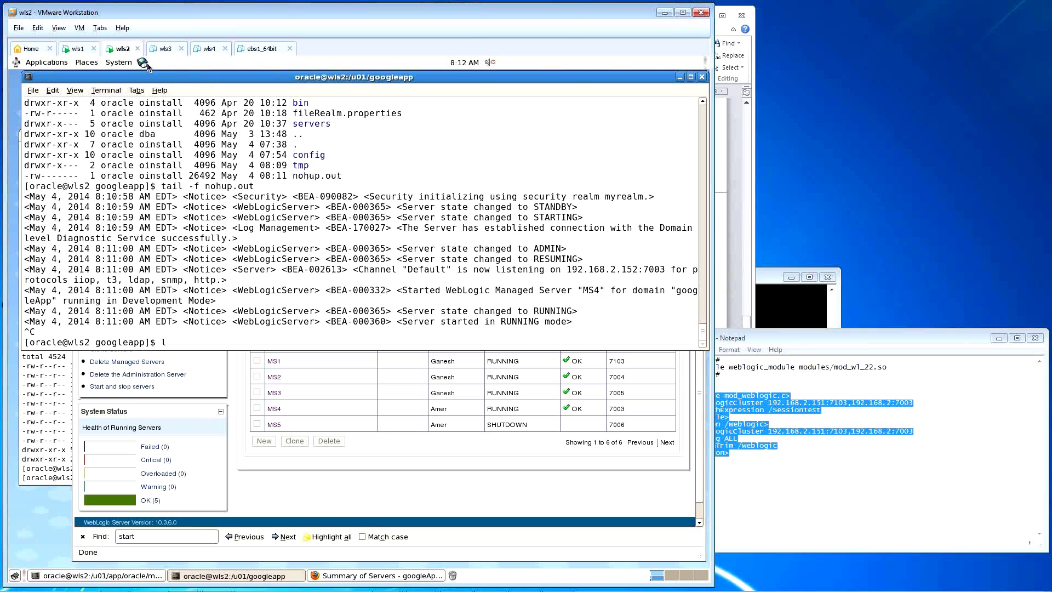
On wls2, open a new Firefox window and load the pasted SessionTest address.
click(358, 480)
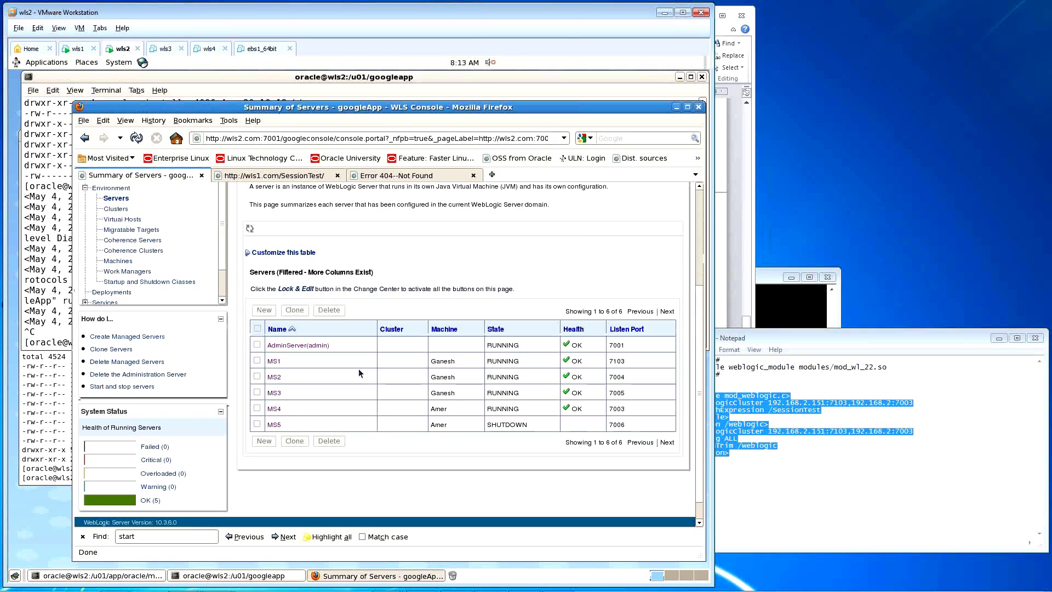
click(142, 62)
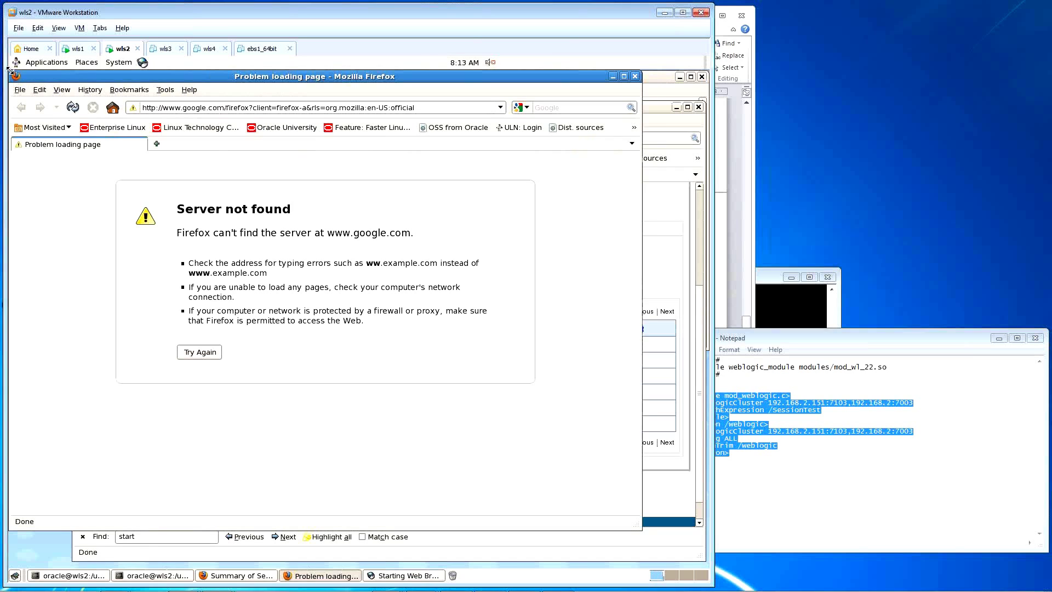
click(422, 308)
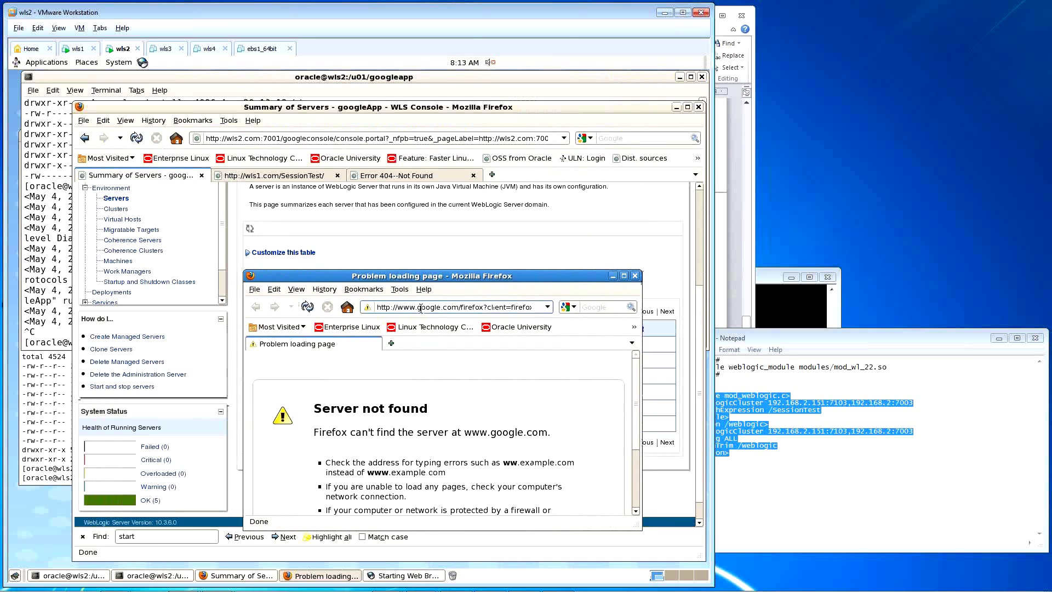
key(End)
key(ctrl+a)
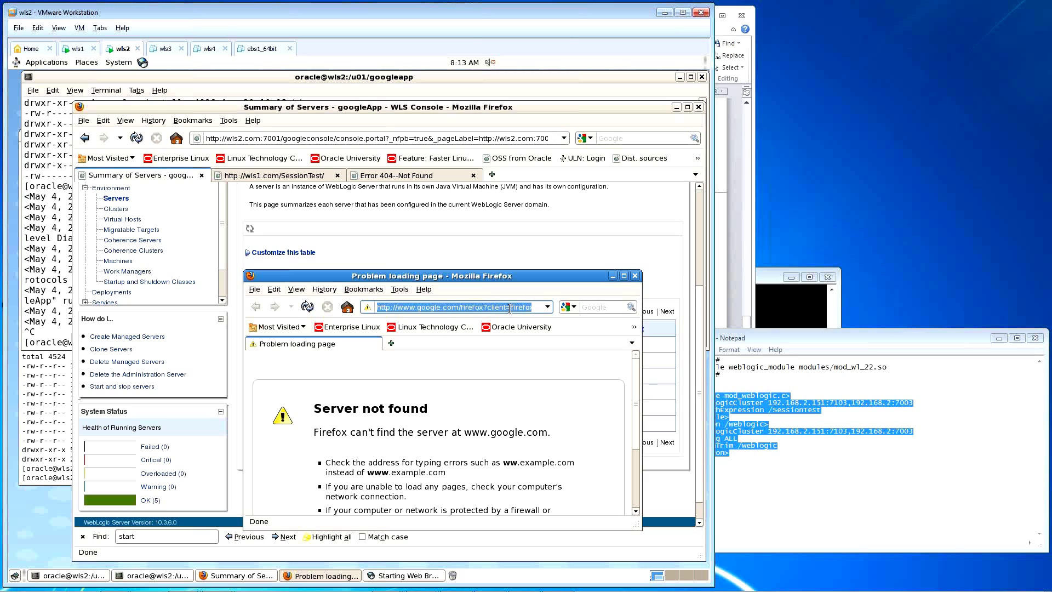
text(http://wls1.com/SessionTest/)
key(Return)
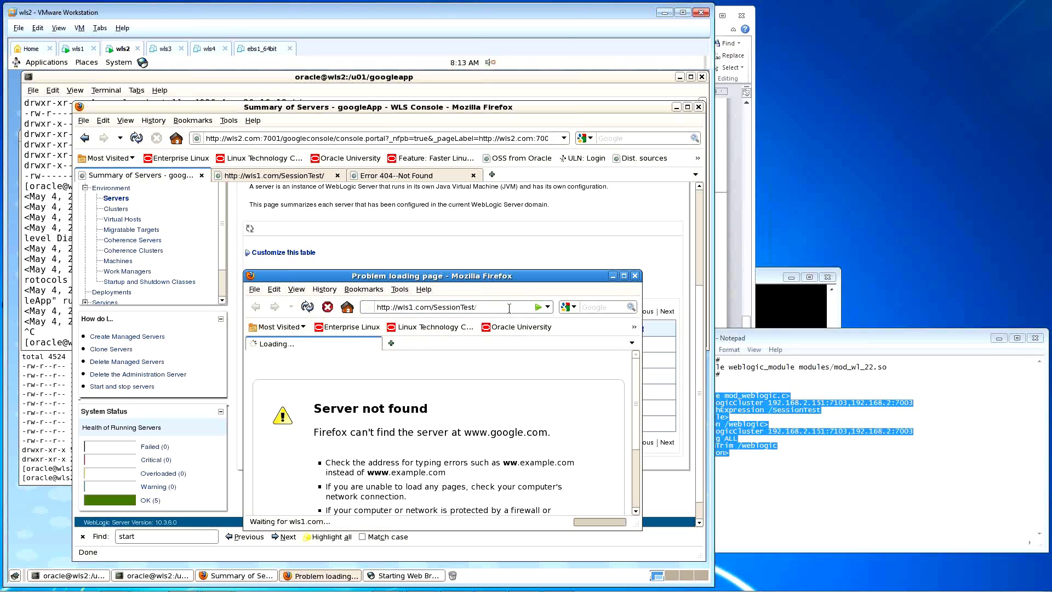
On wls1, rearrange the browser window around the MS2 log.
click(77, 50)
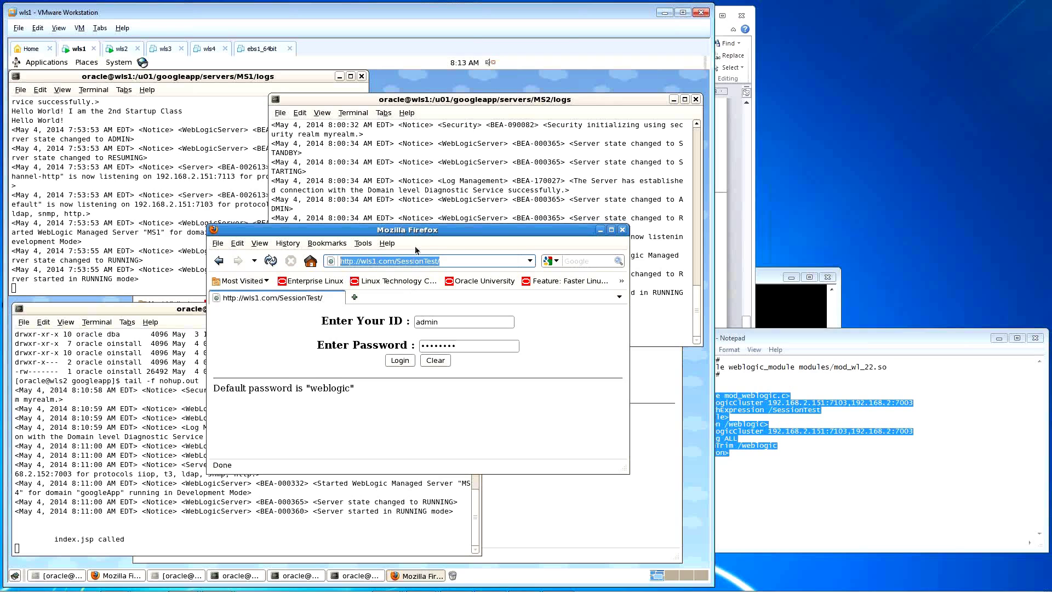
drag(416, 230, 316, 241)
click(458, 104)
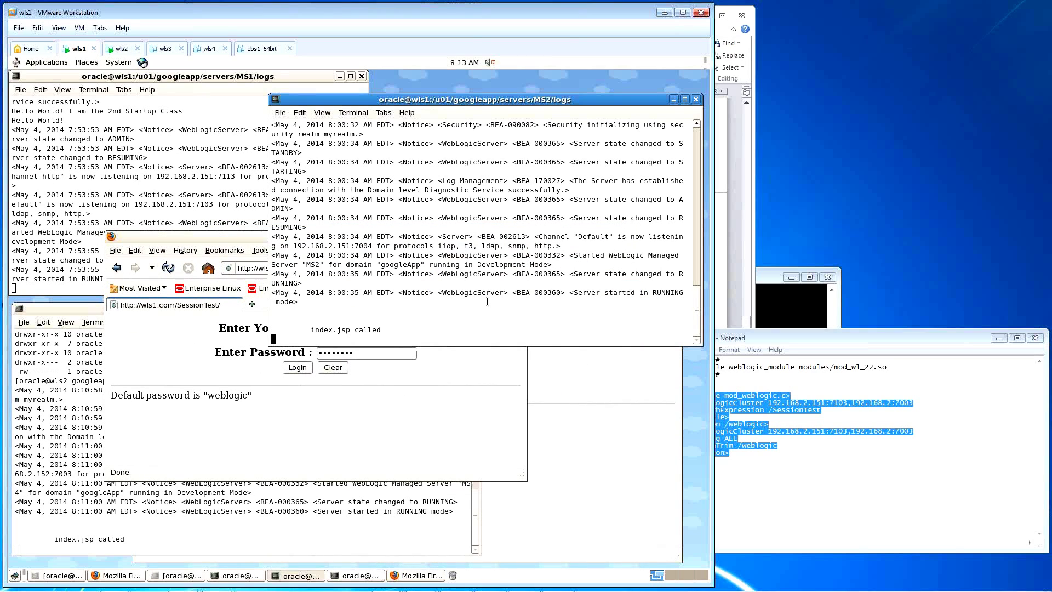
drag(218, 243, 293, 237)
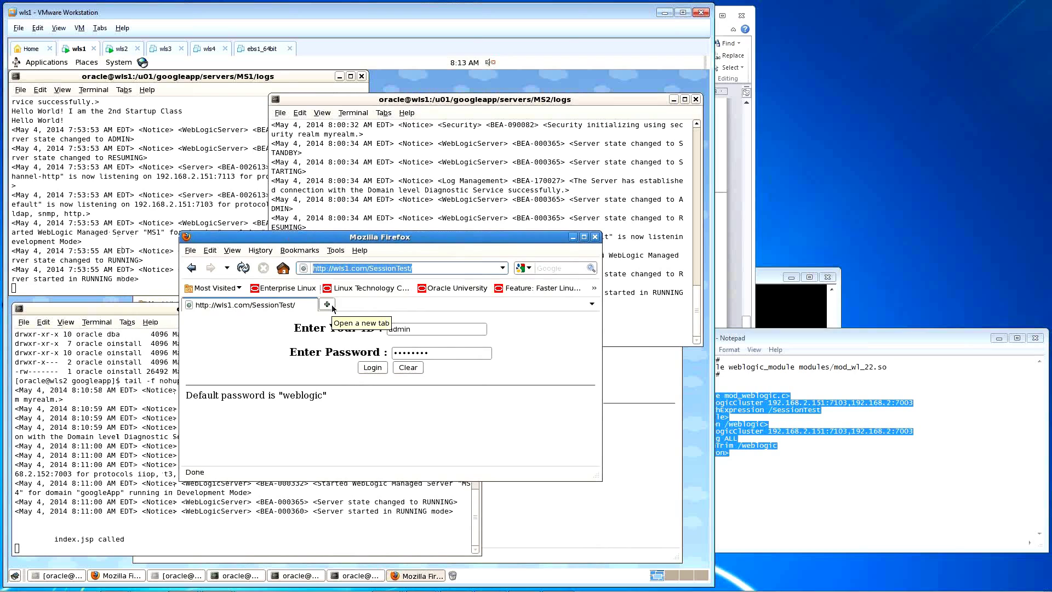
drag(264, 235, 233, 224)
Open another Firefox window on wls1 and load wls1.com/SessionTest/.
click(142, 62)
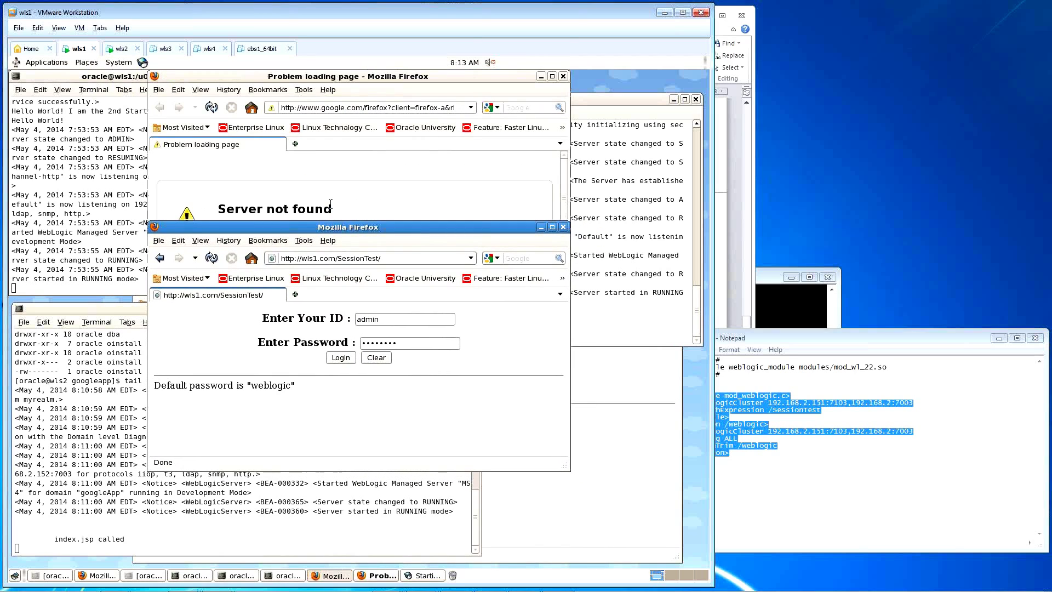
drag(325, 76, 416, 138)
triple_click(425, 170)
text(wls1.com/SessionTest/)
key(Return)
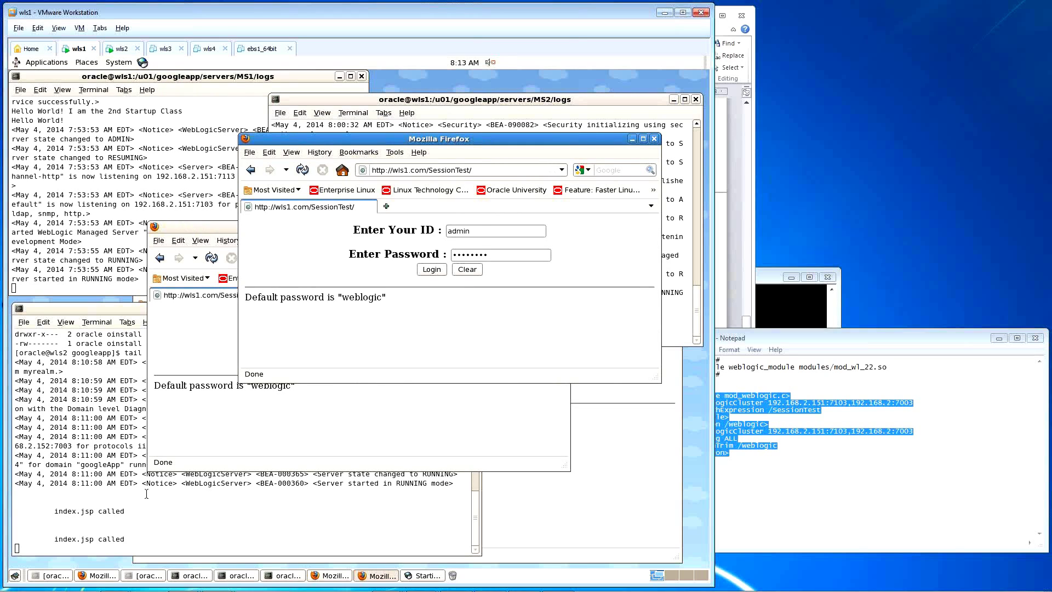
Open another Firefox window on wls2 with the SessionTest address, then return to wls1.
click(121, 48)
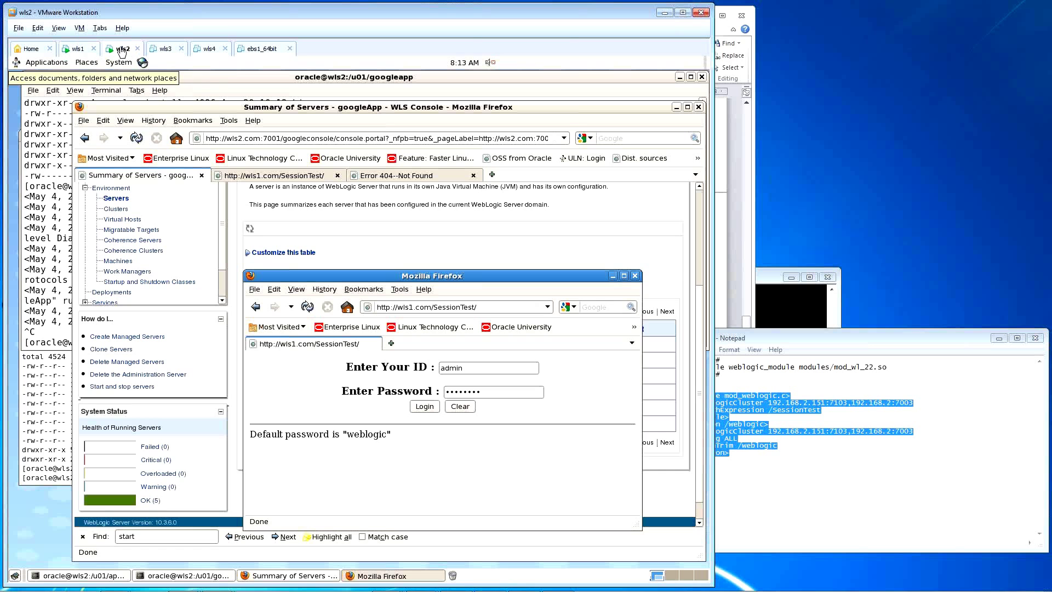
click(143, 62)
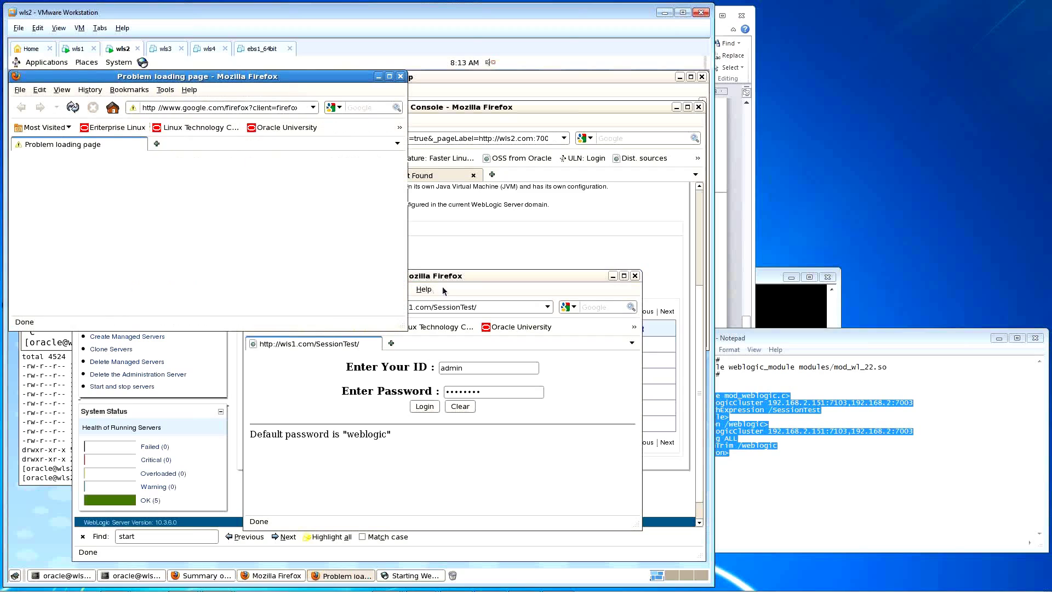
drag(252, 76, 581, 131)
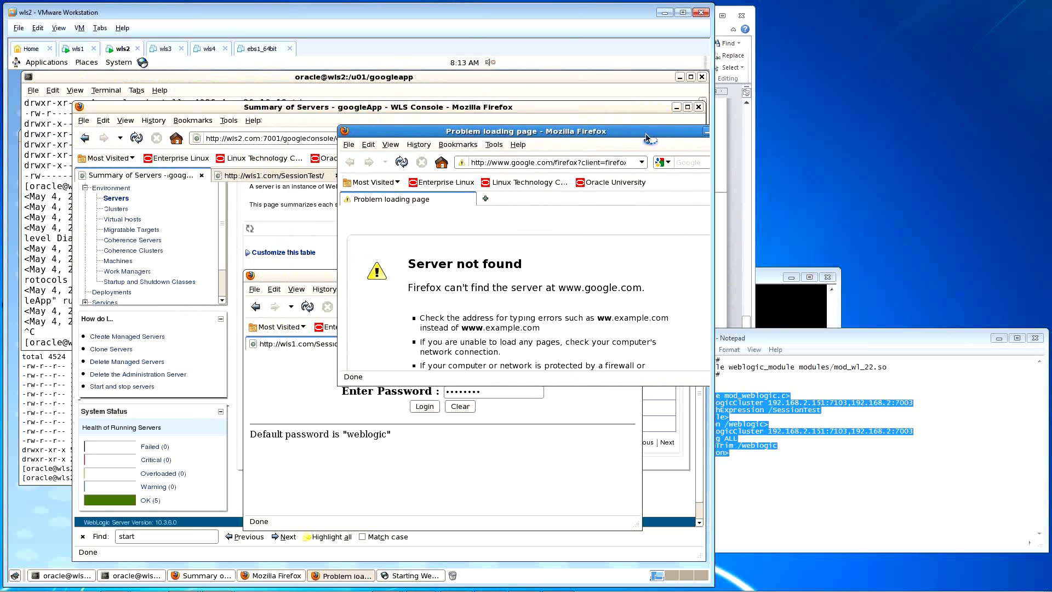
triple_click(604, 162)
text(http://wls1.com/SessionTest/)
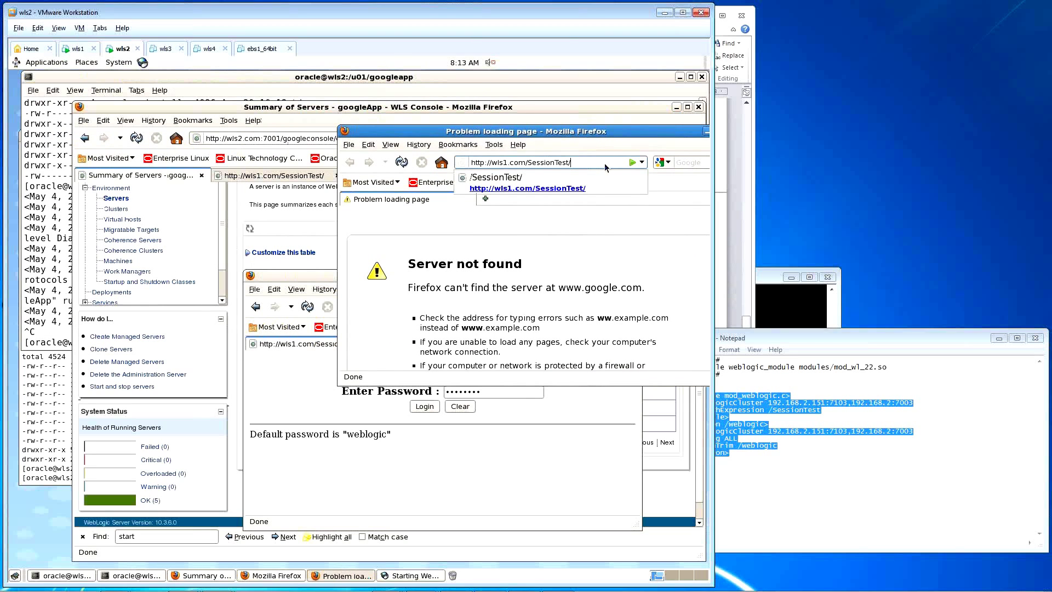
key(Return)
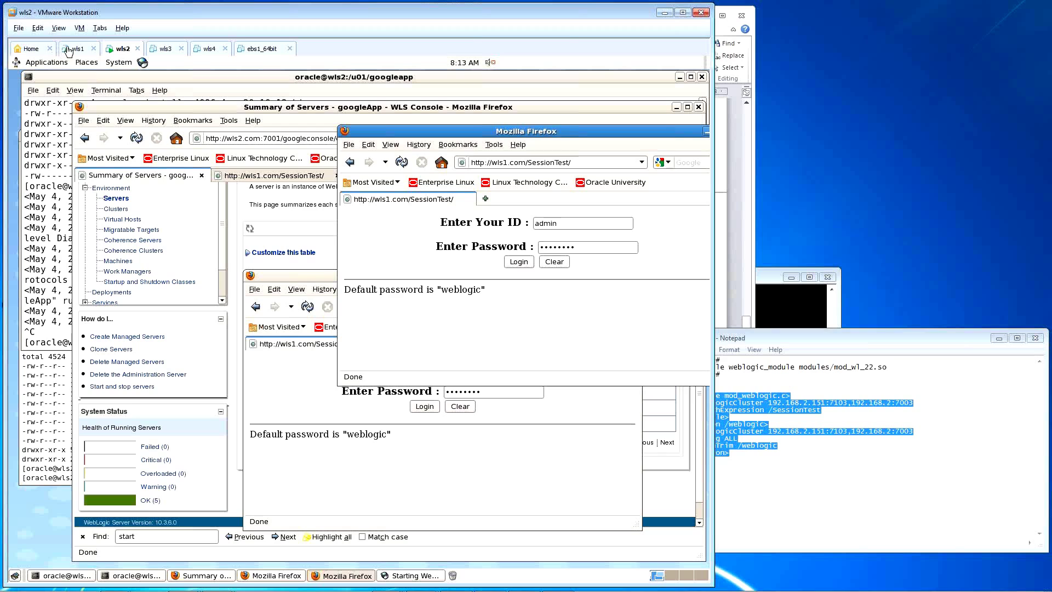
click(77, 49)
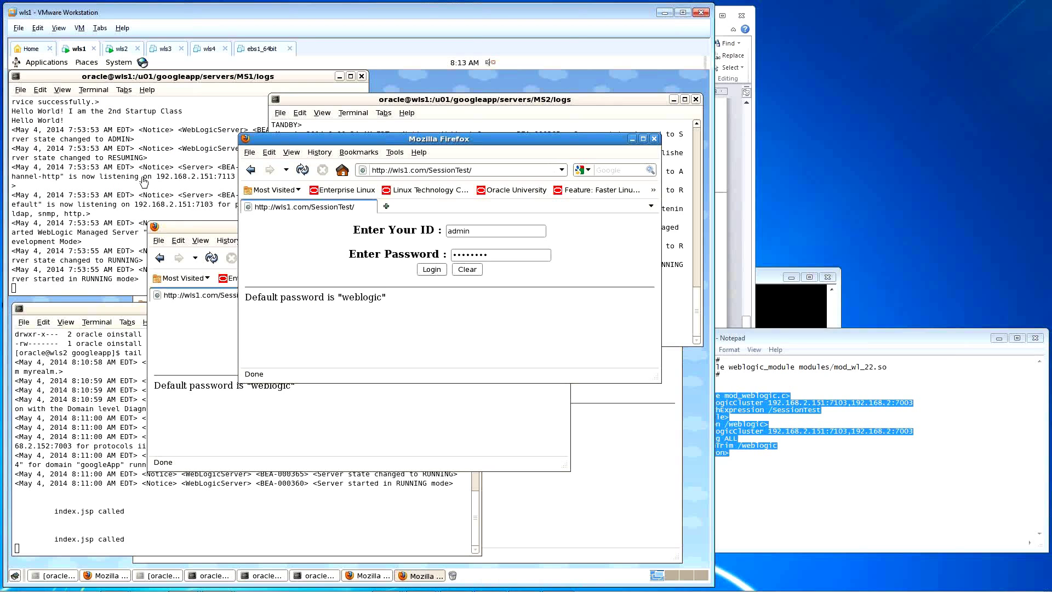
Check wls3 and wls2, then on wls1 select the two index.jsp called lines in the MS2 log.
click(166, 49)
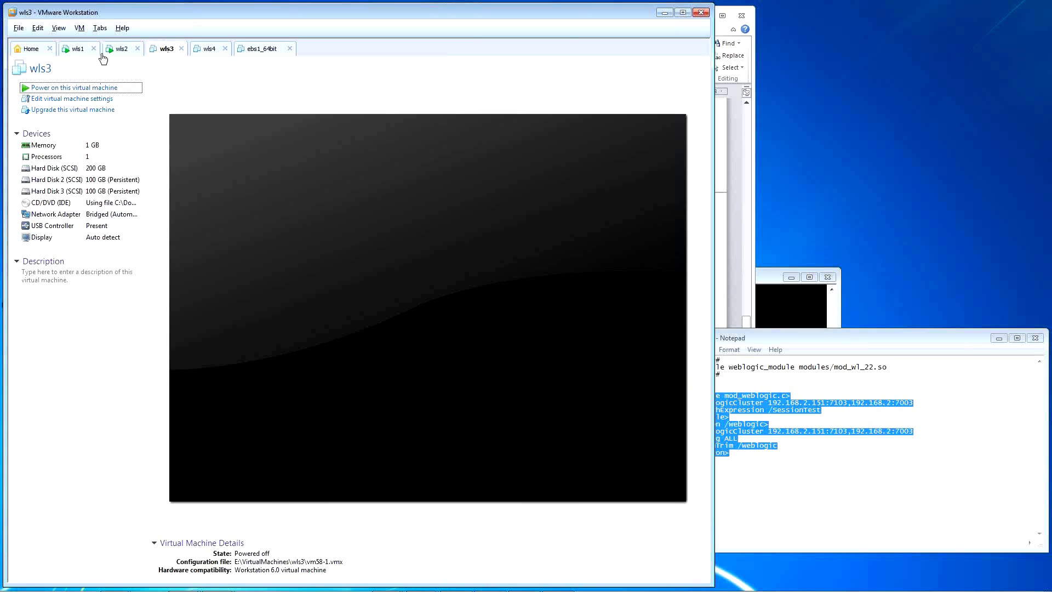
click(120, 51)
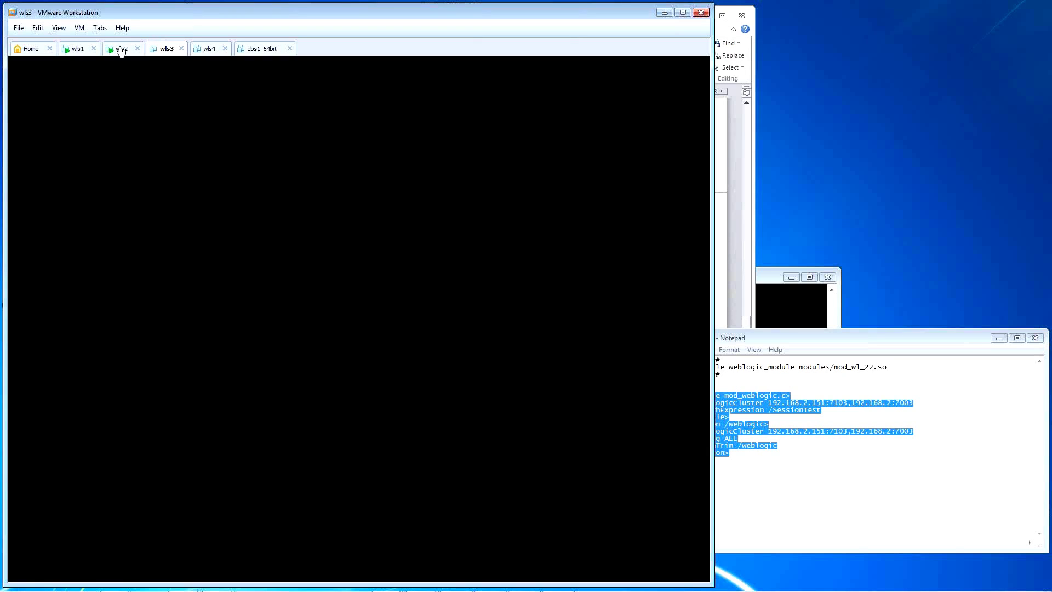
click(79, 50)
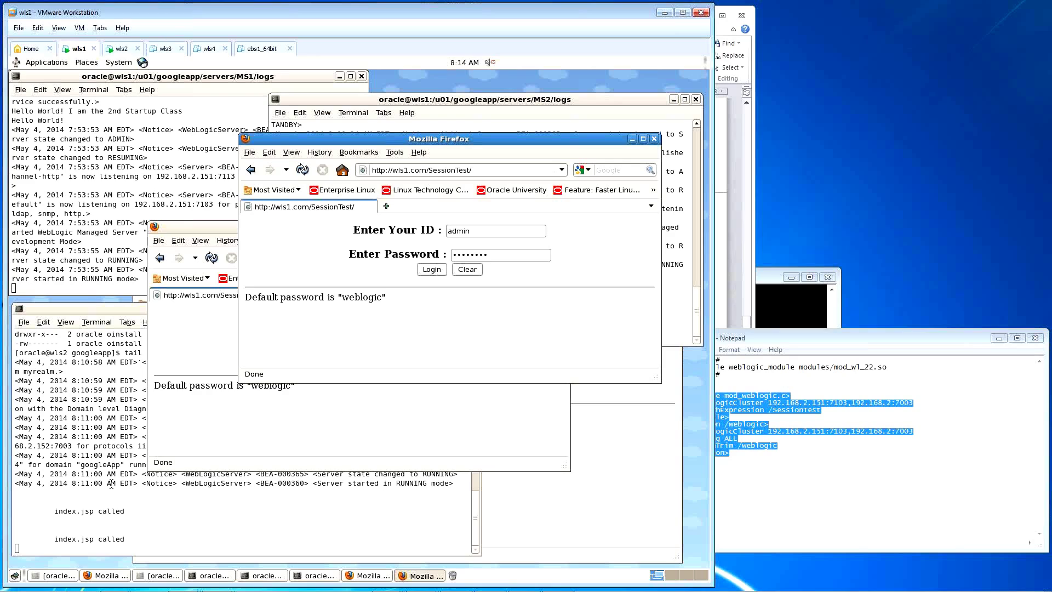
click(694, 307)
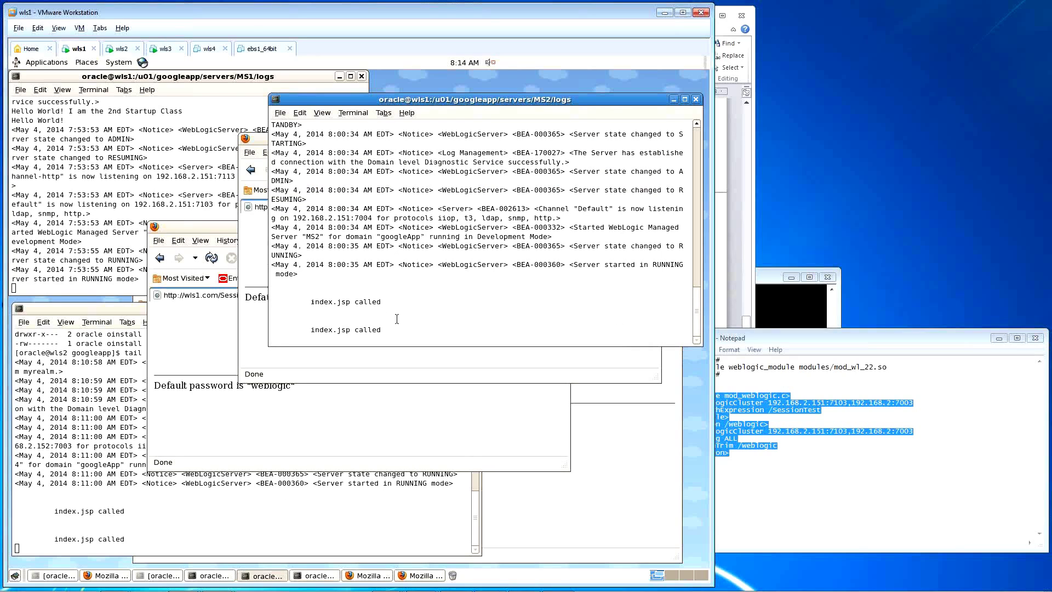
drag(390, 332, 390, 300)
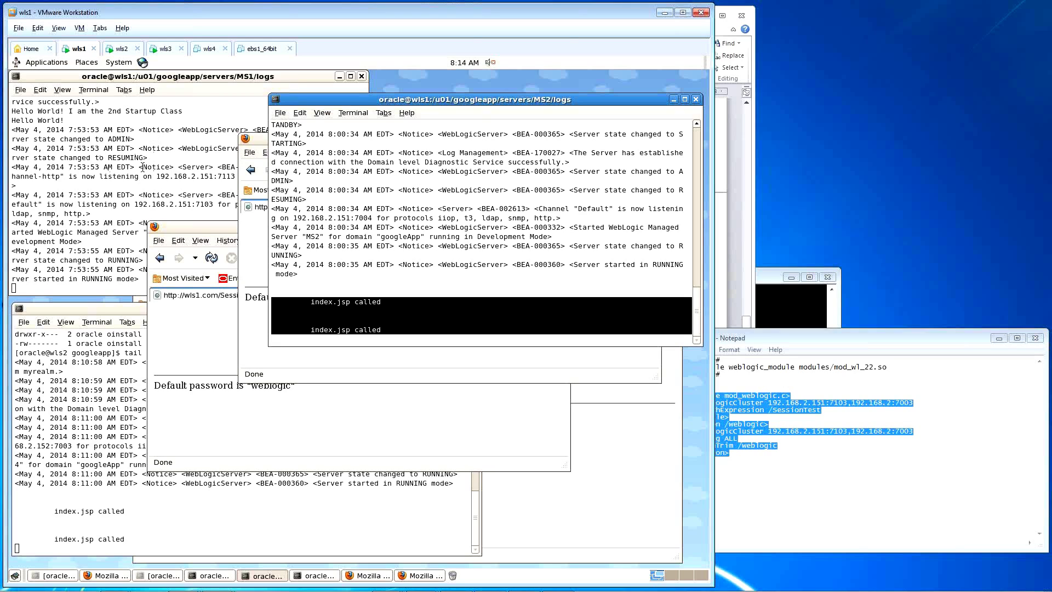
Sign in to the wls3 guest with its username and password, then open the desktop context menu.
click(165, 49)
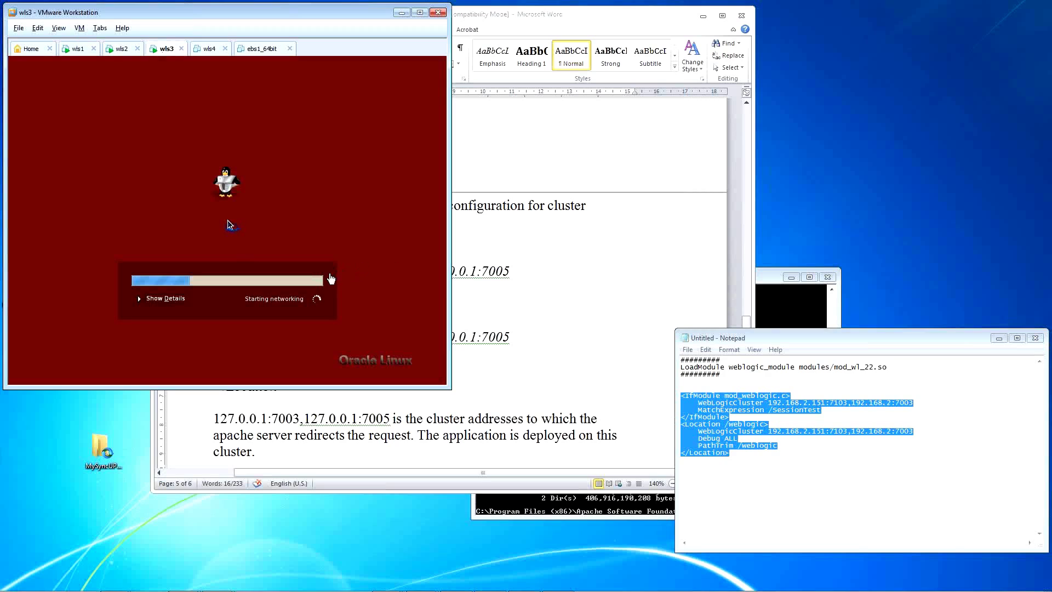
click(79, 50)
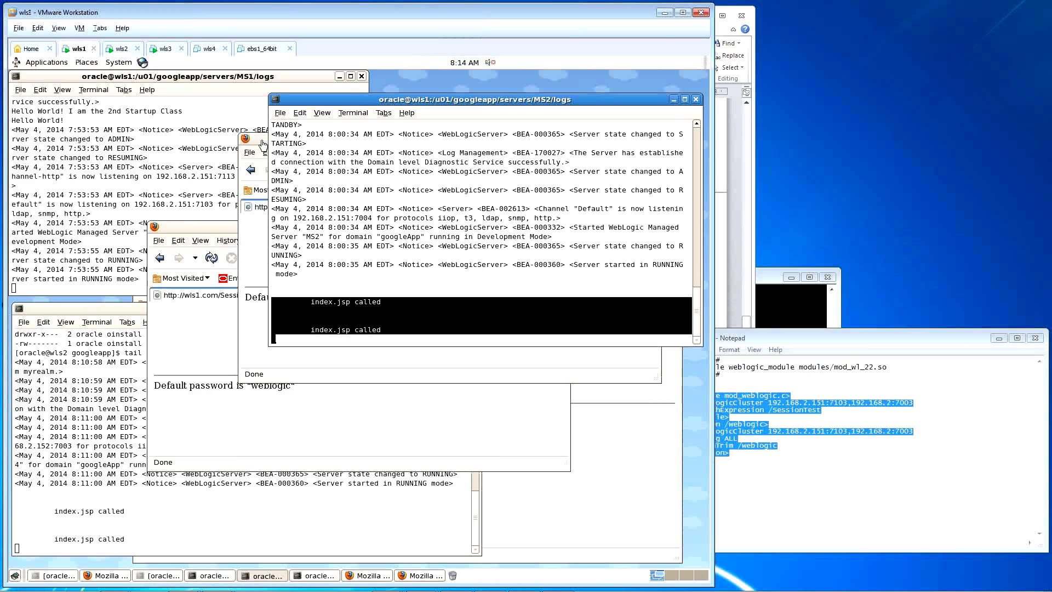
click(166, 50)
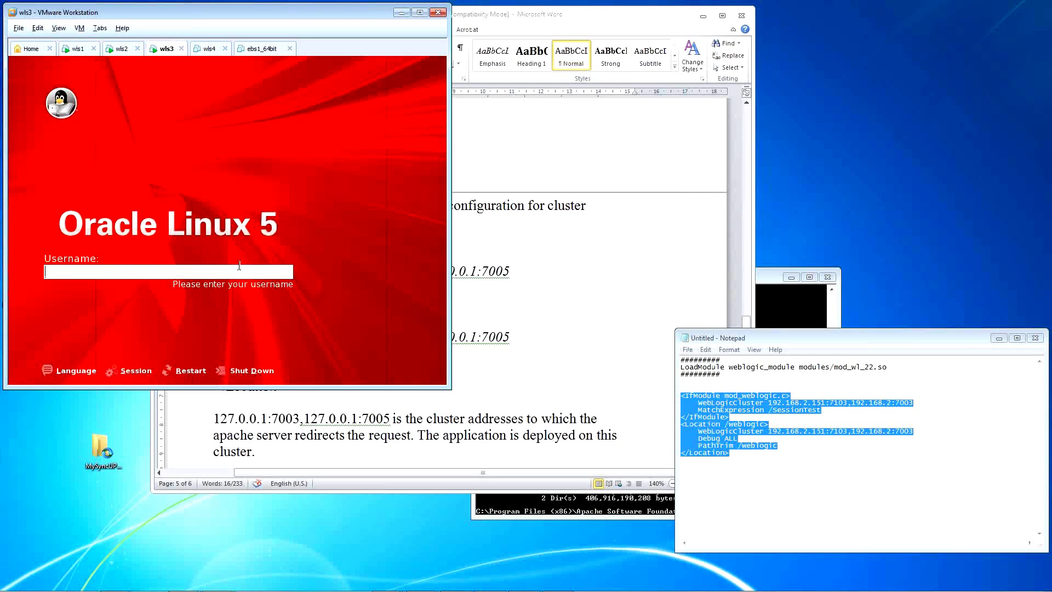
key(Return)
key(Return)
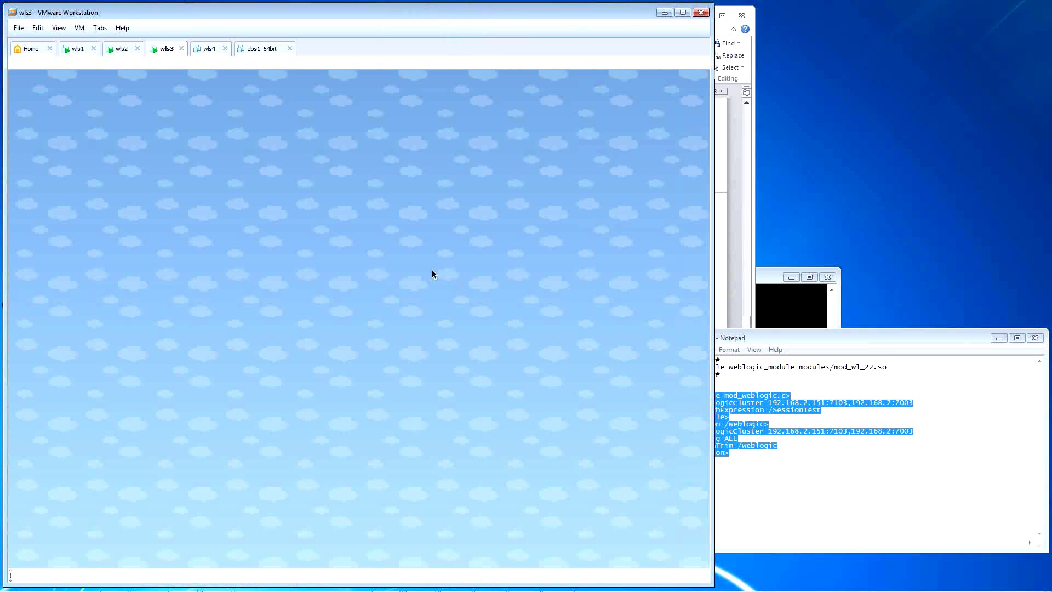
right_click(334, 154)
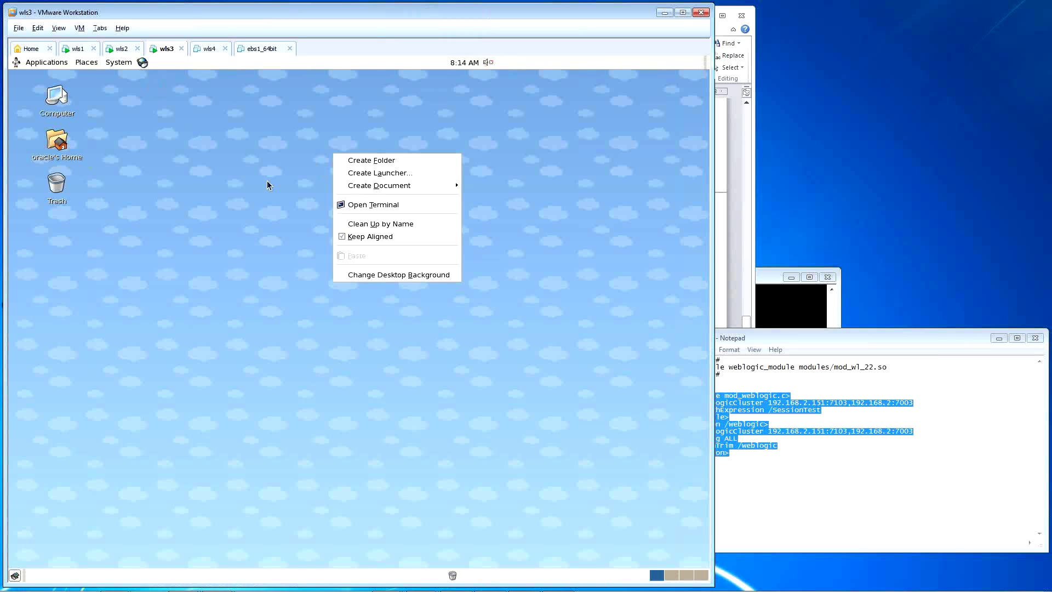
Launch Firefox on wls3, load wls1.com/SessionTest, then go back to wls1.
click(142, 62)
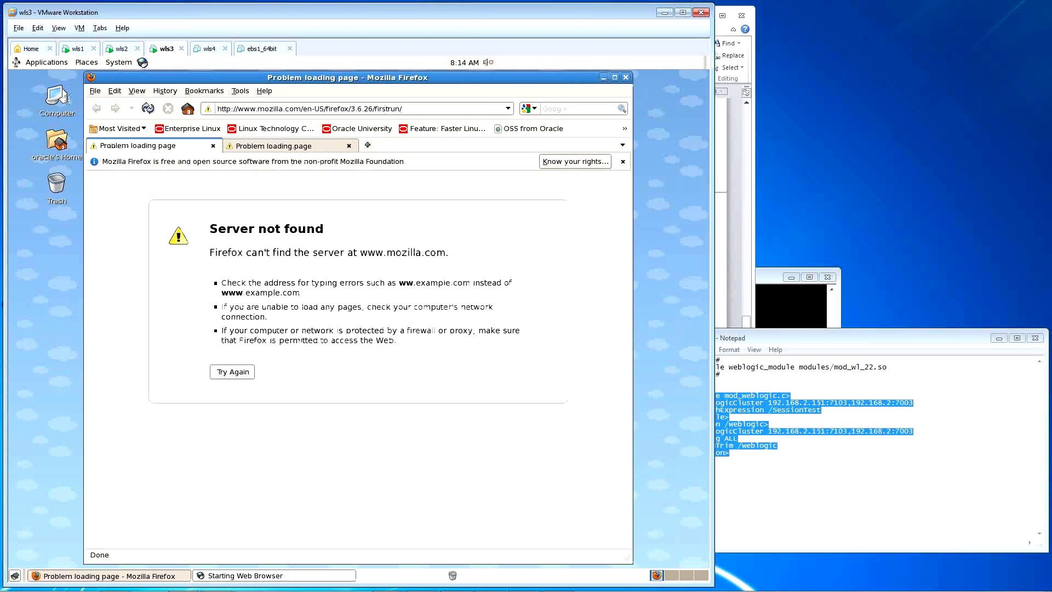
click(406, 109)
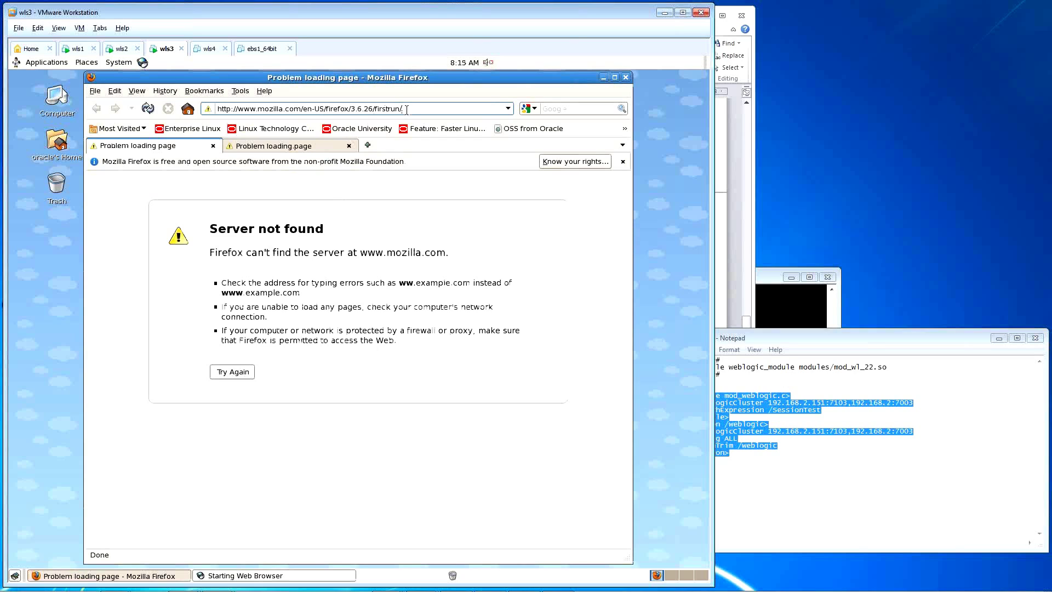
triple_click(406, 109)
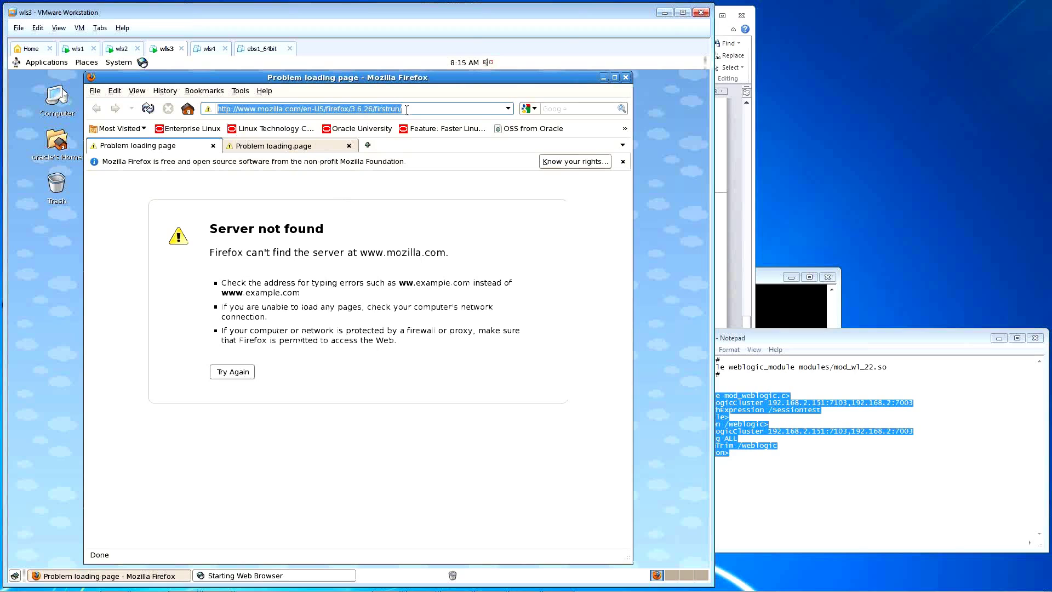
key(BackSpace)
text(wls1.com/SessionTest)
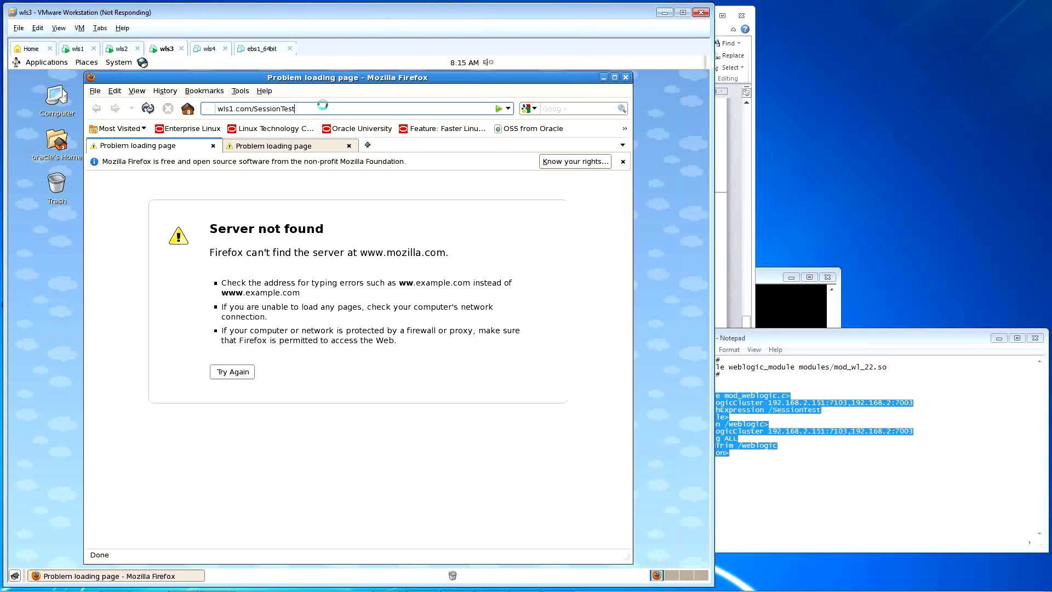
key(Return)
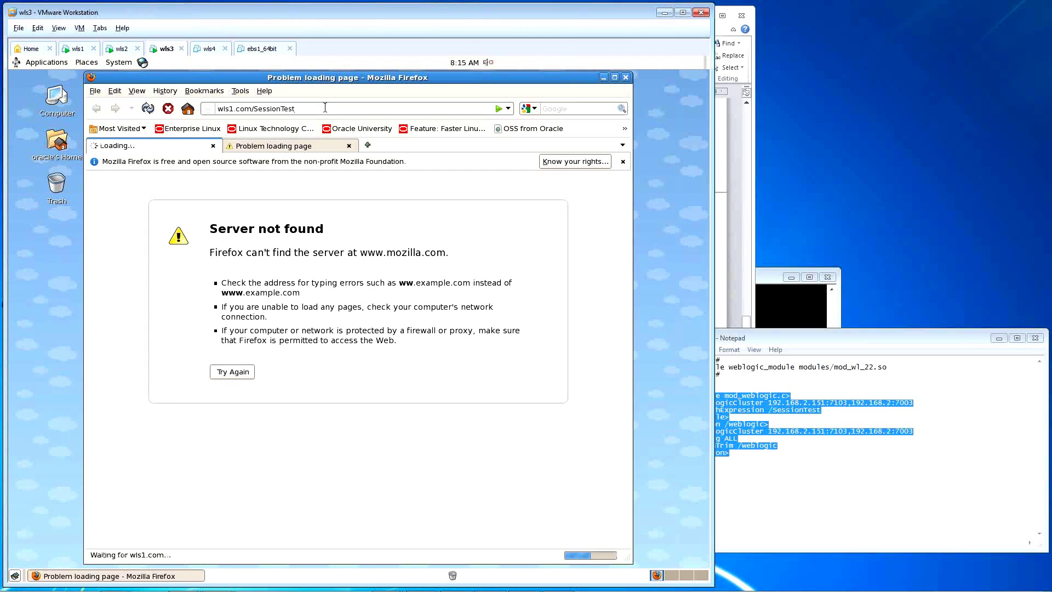
click(78, 49)
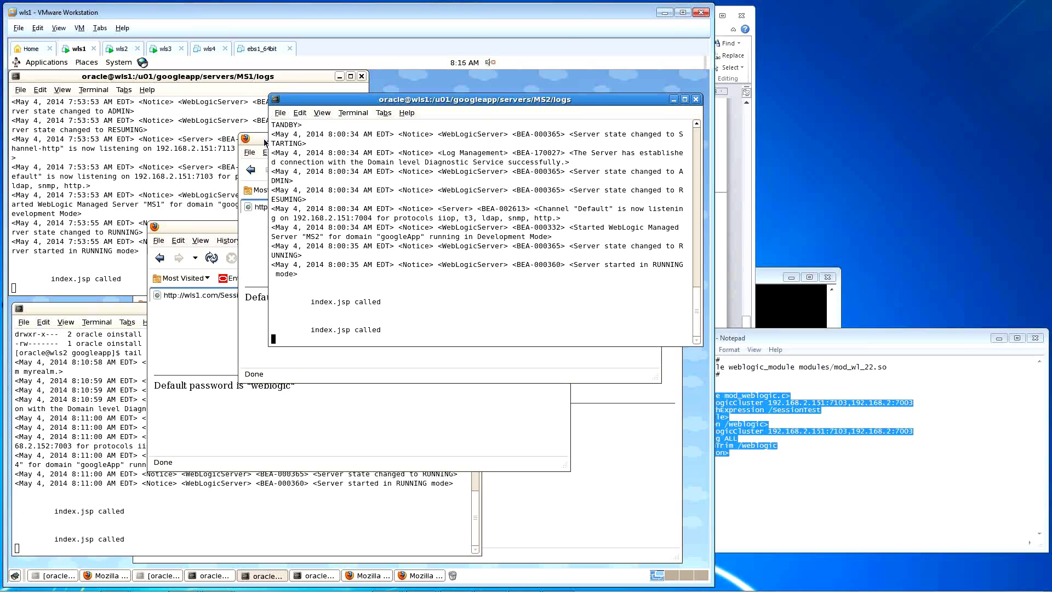
Move the SessionTest window left and bring the MS2 log back in front to watch for index.jsp calls.
drag(265, 142, 230, 142)
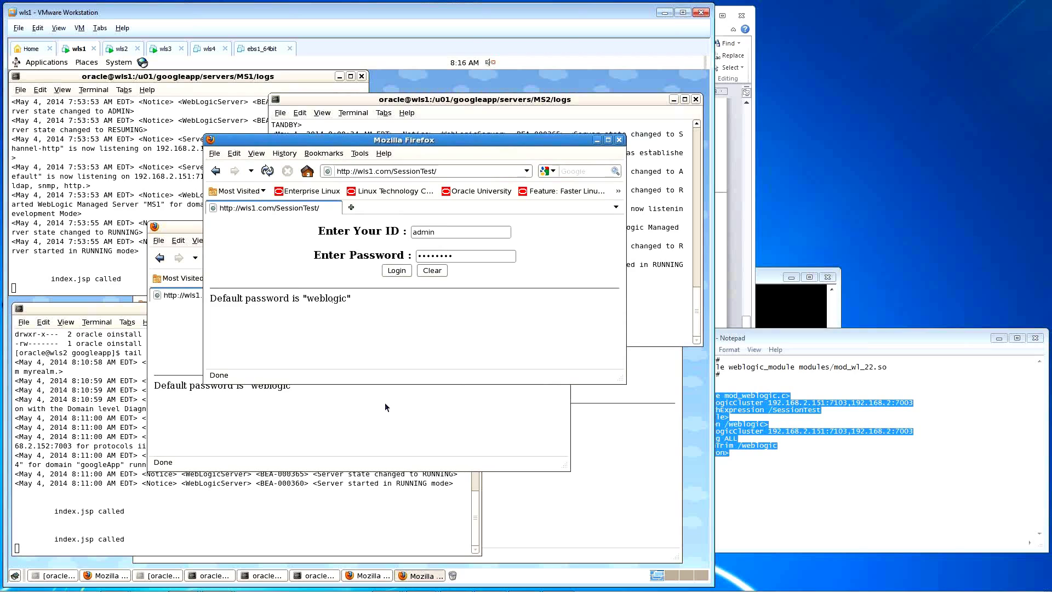
mouse_move(558, 581)
click(361, 106)
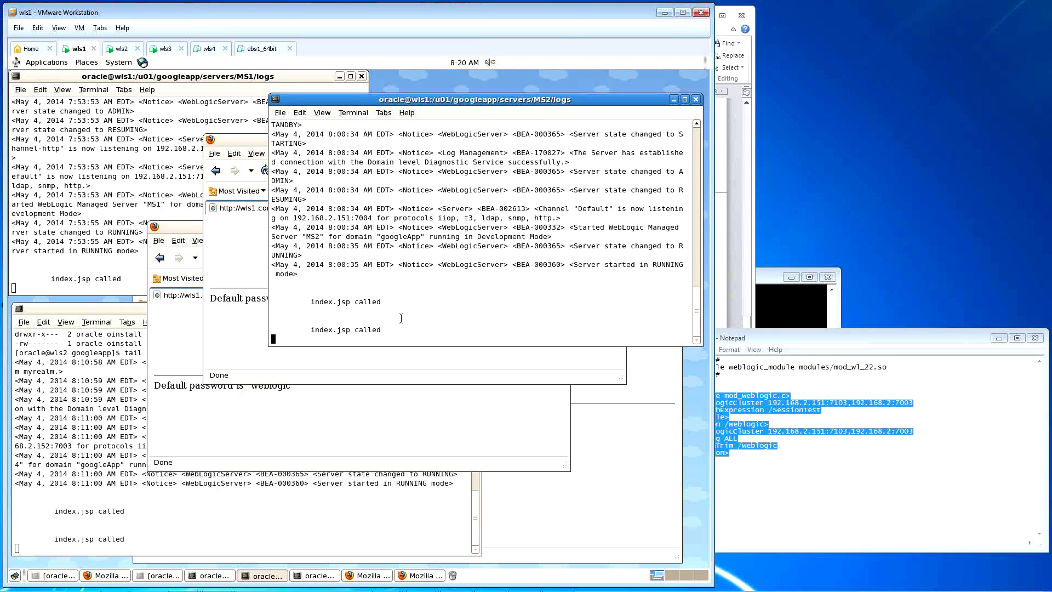
On wls2, log in on the SessionTest page and let Firefox remember the password.
click(121, 50)
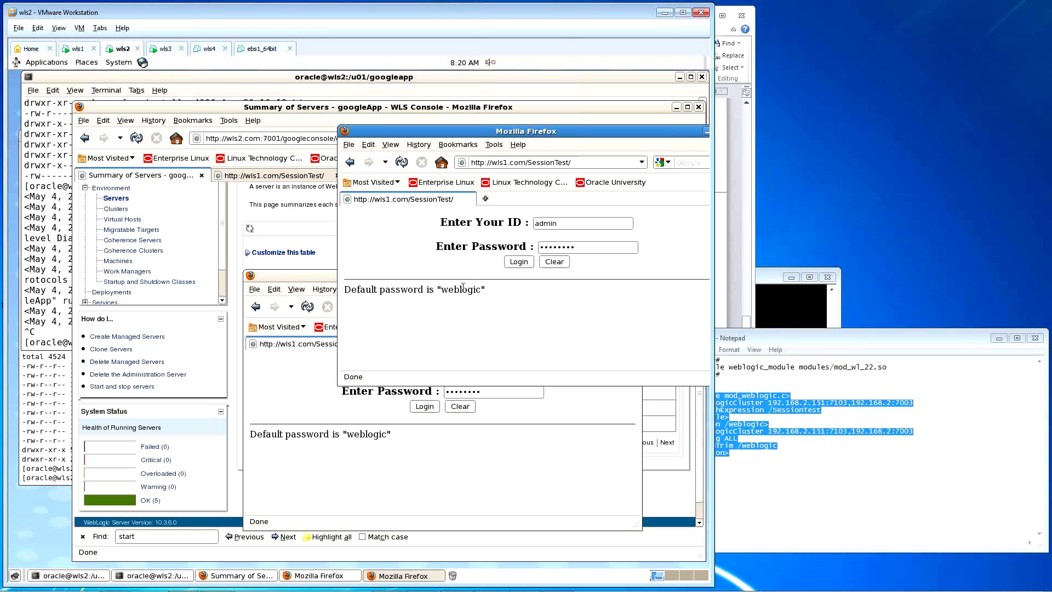
click(518, 263)
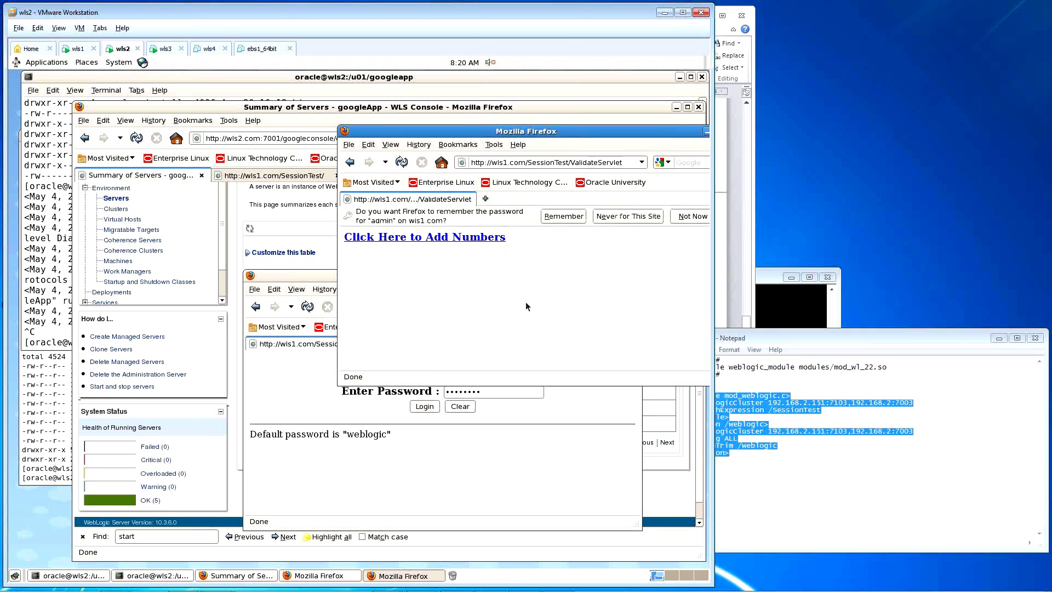
click(570, 218)
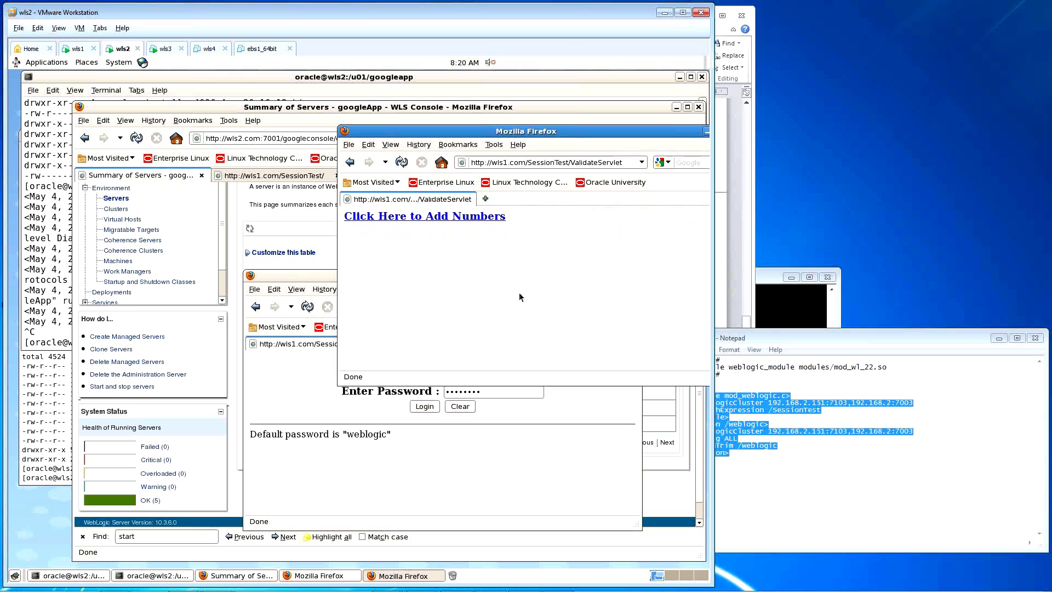
On wls1, select the ValidateServlet SessionID line in the MS2 log, then switch to wls2.
click(78, 49)
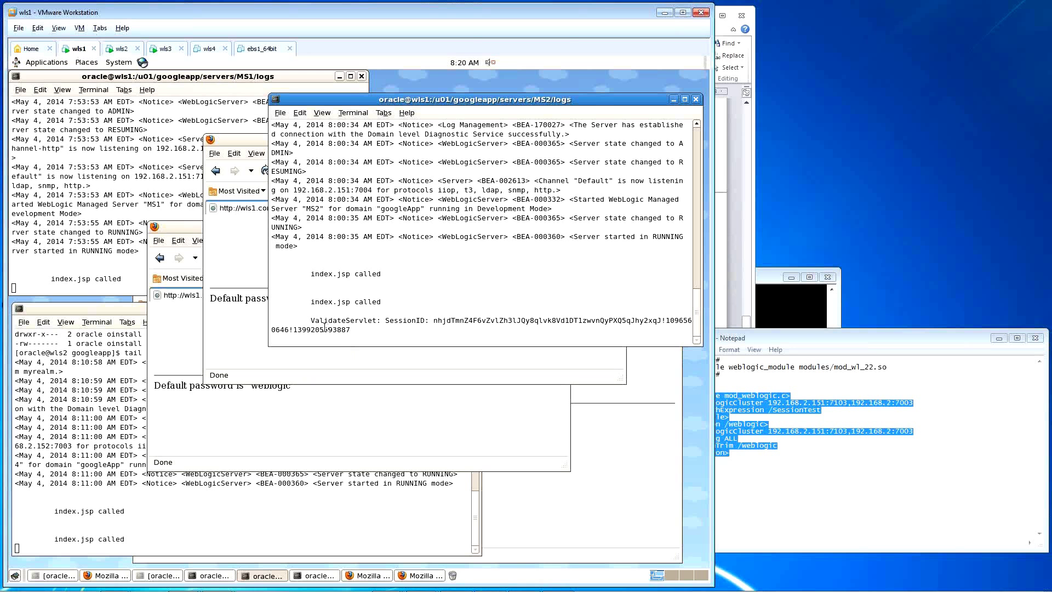
drag(310, 321, 461, 344)
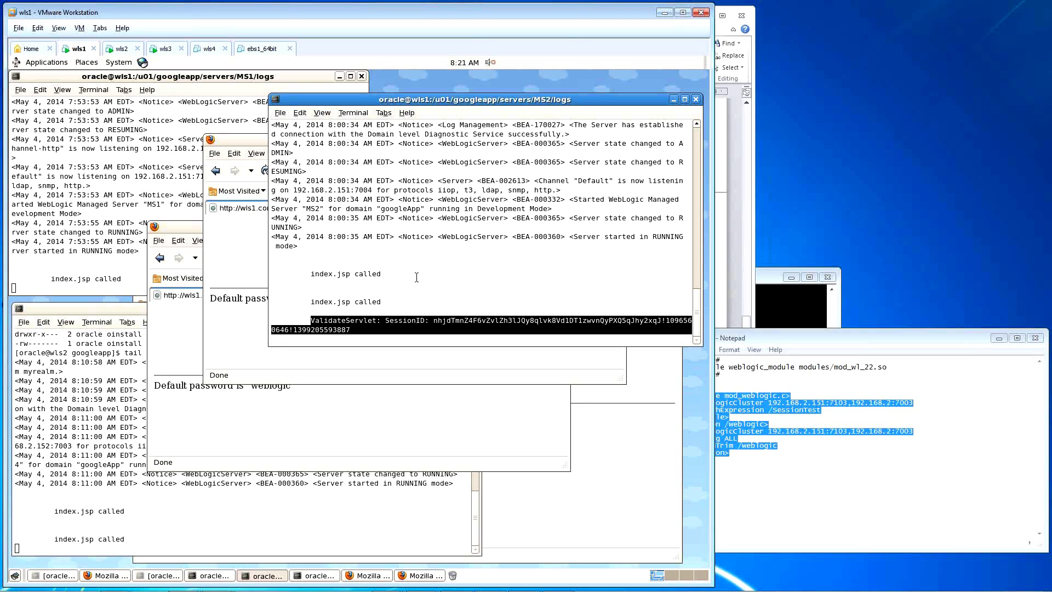
click(120, 49)
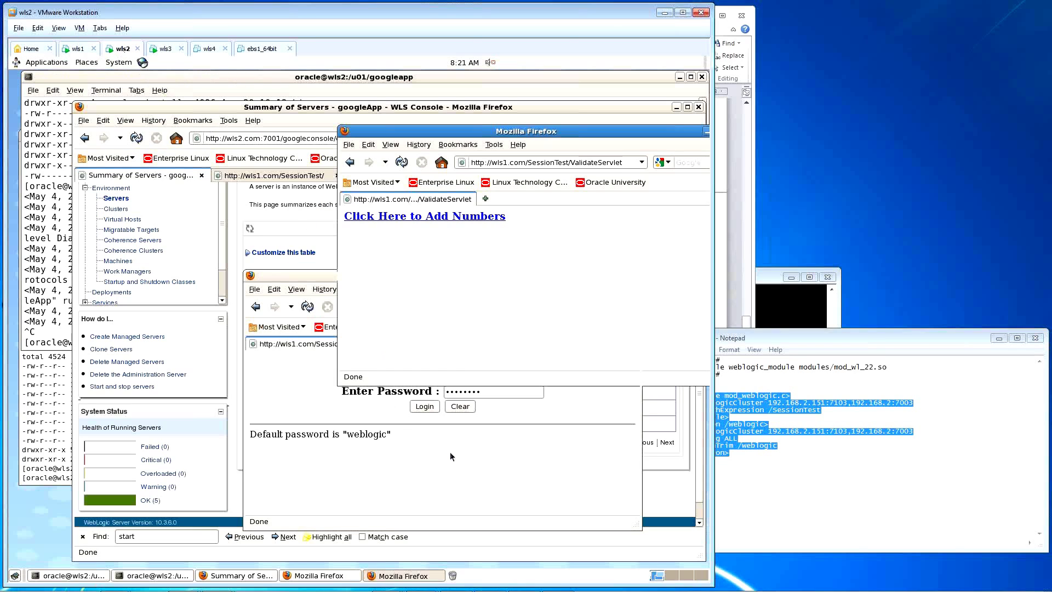
Log in to SessionTest again from wls2's lower Firefox window, then return to wls1.
click(425, 408)
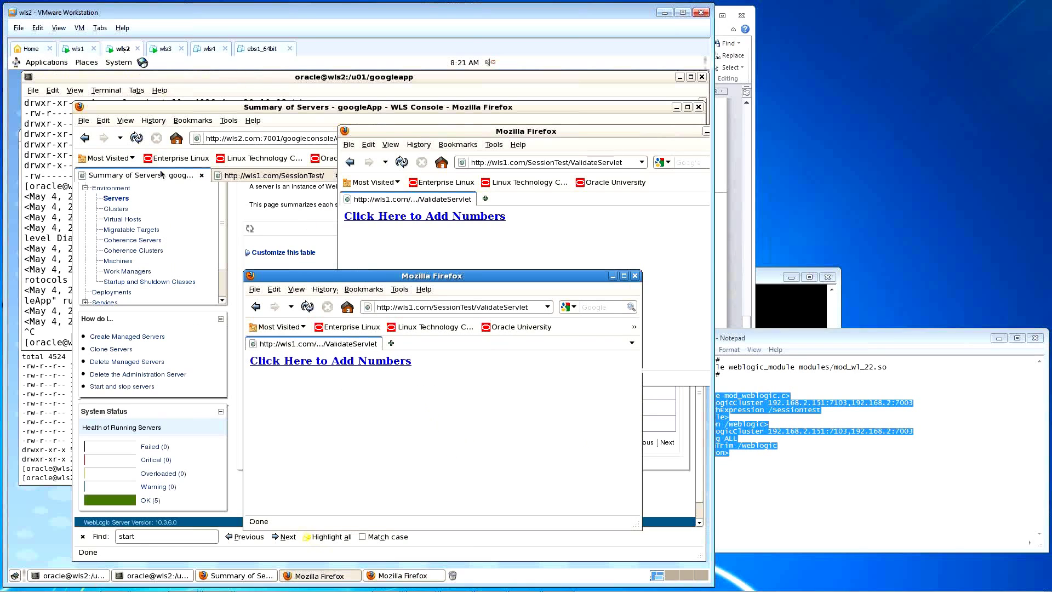
click(78, 49)
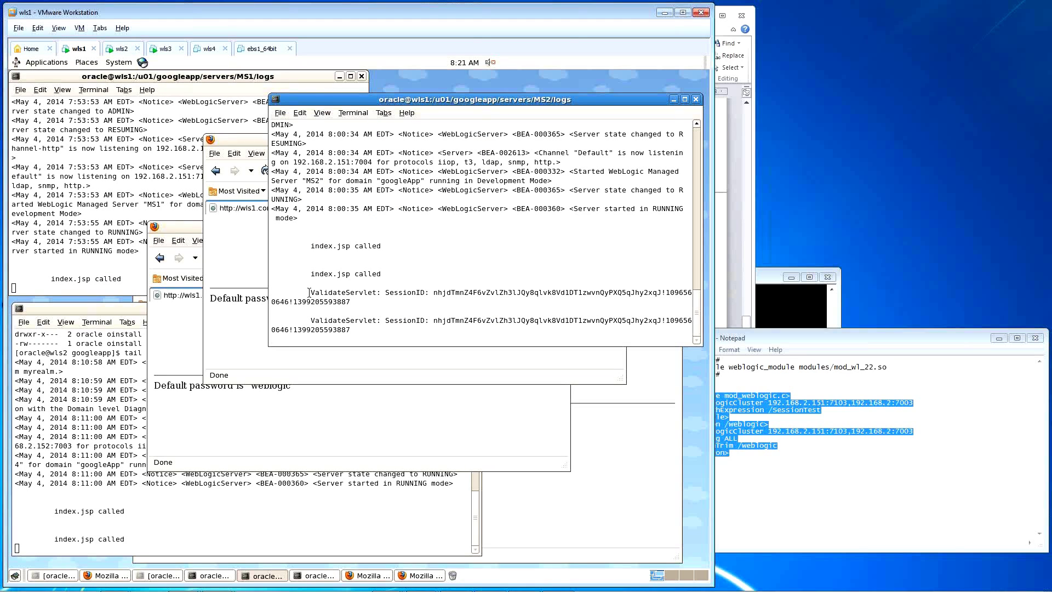
Select both ValidateServlet SessionID lines in MS2's log to compare their matching session IDs.
drag(309, 292, 356, 330)
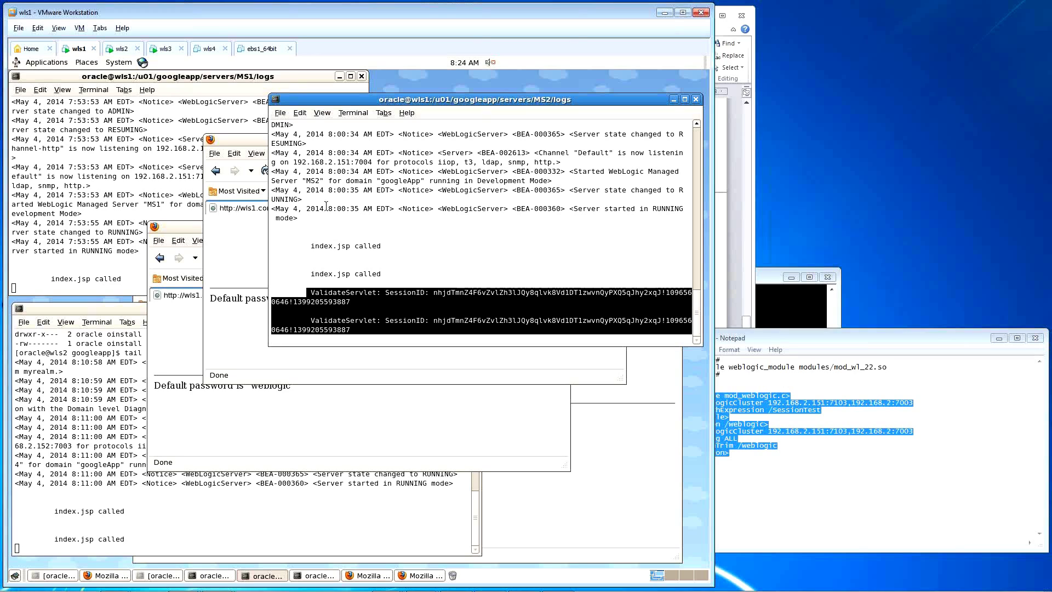
Raise the Firefox SessionTest login window above the MS2 log terminal.
click(245, 141)
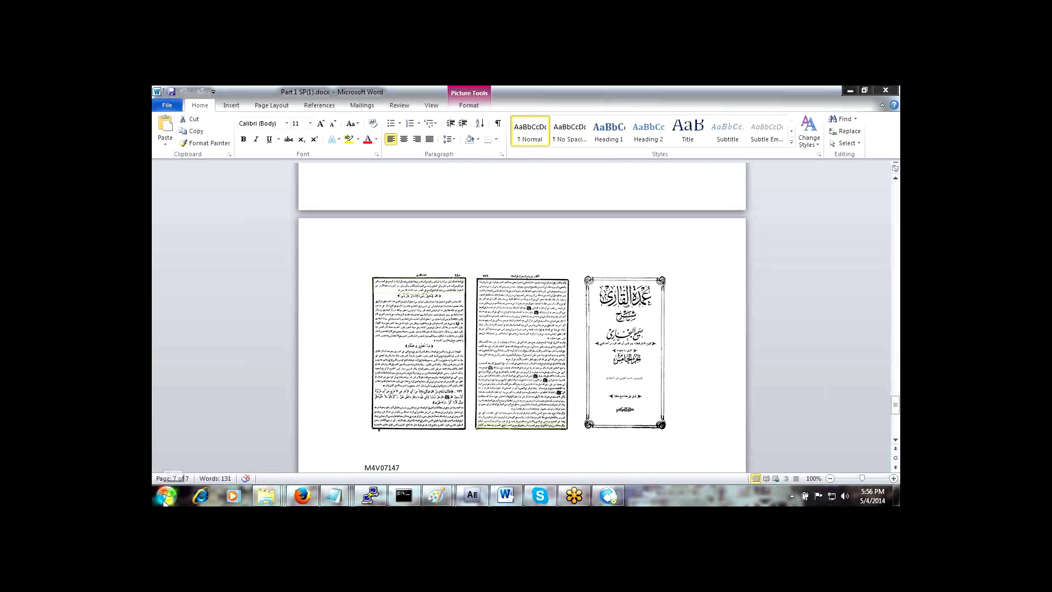
Switch to the blank Untitled Paint image, widen its canvas to 923 px, and draw a text box near the top-left.
click(164, 499)
click(435, 496)
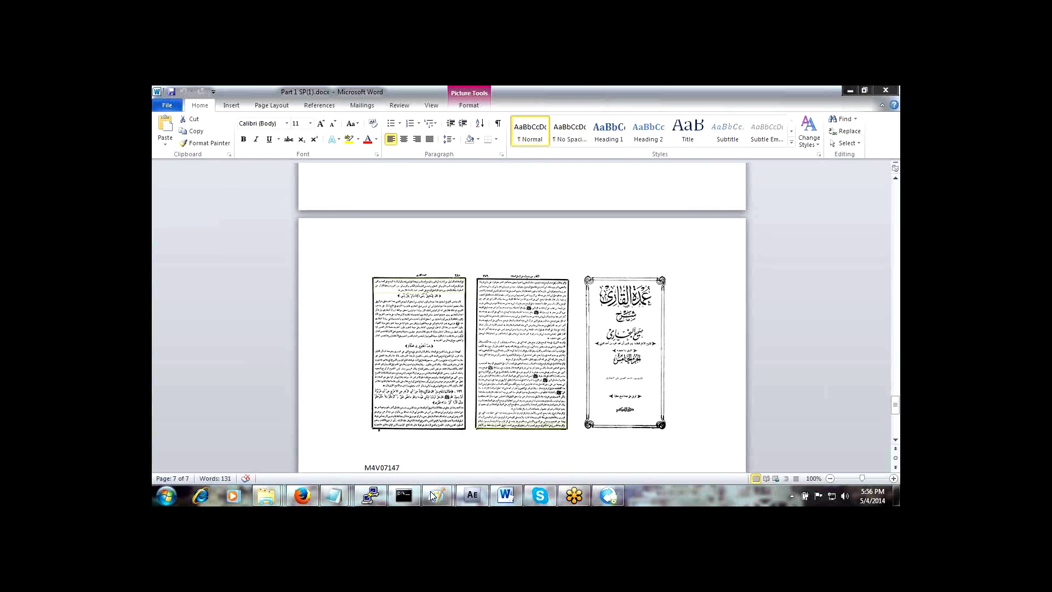
click(488, 453)
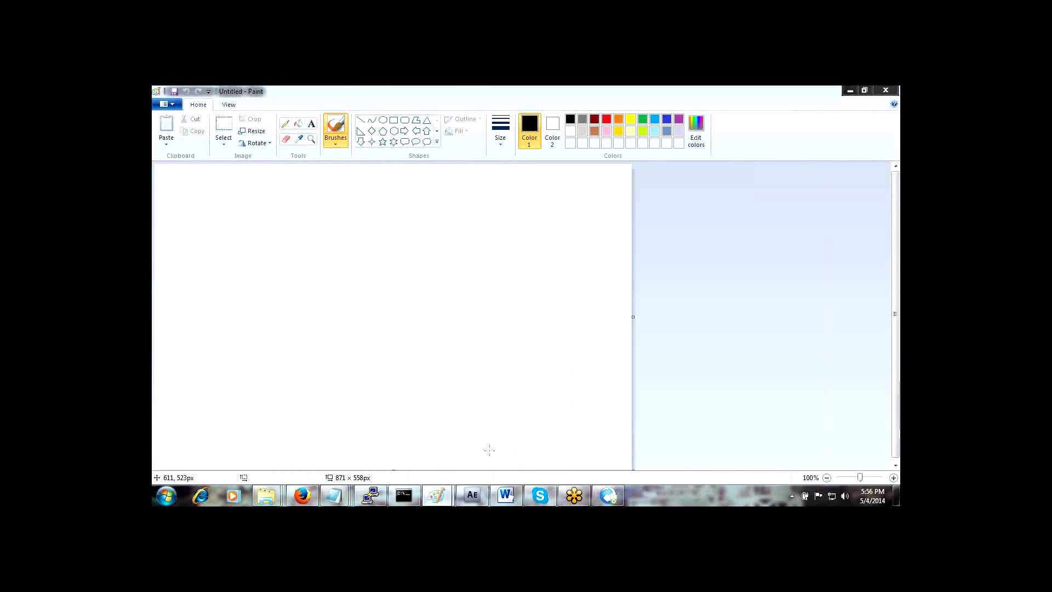
drag(634, 317, 660, 313)
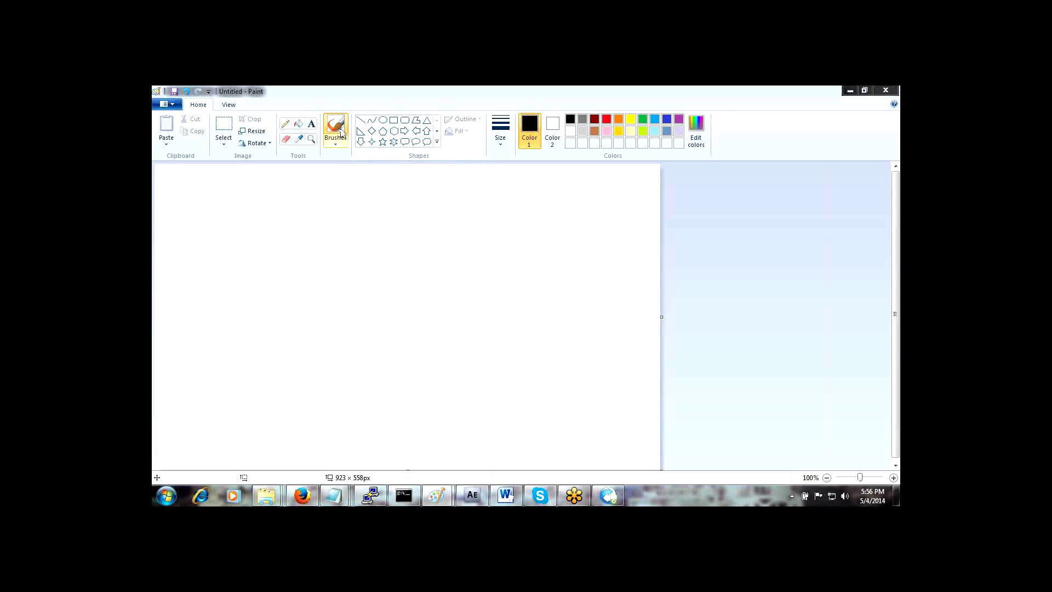
click(311, 124)
drag(199, 197, 480, 257)
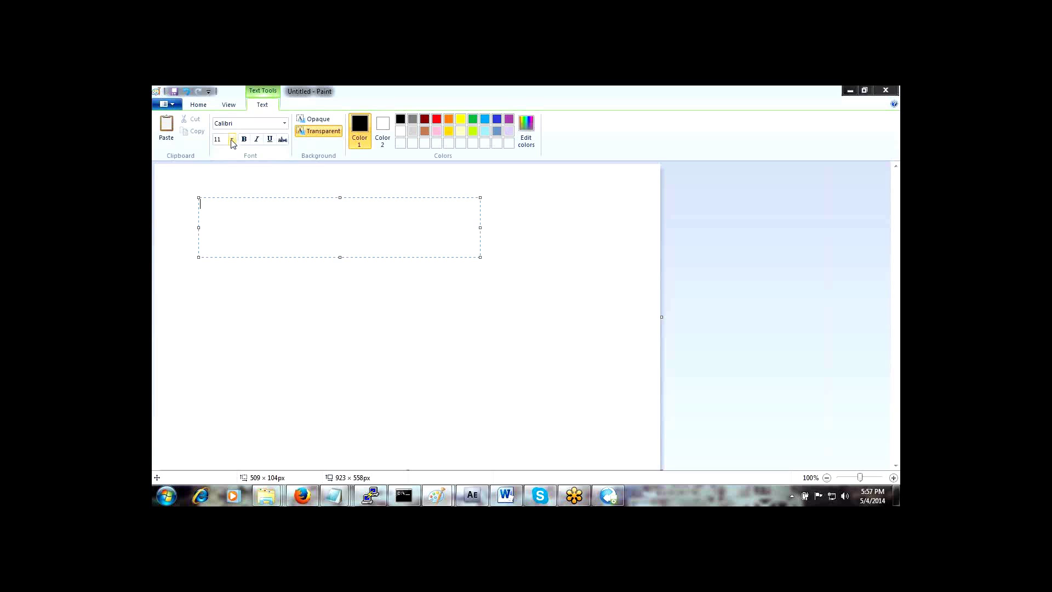
Type the labels 'Load Balacing' and 'Failover' in 14-point text.
click(232, 140)
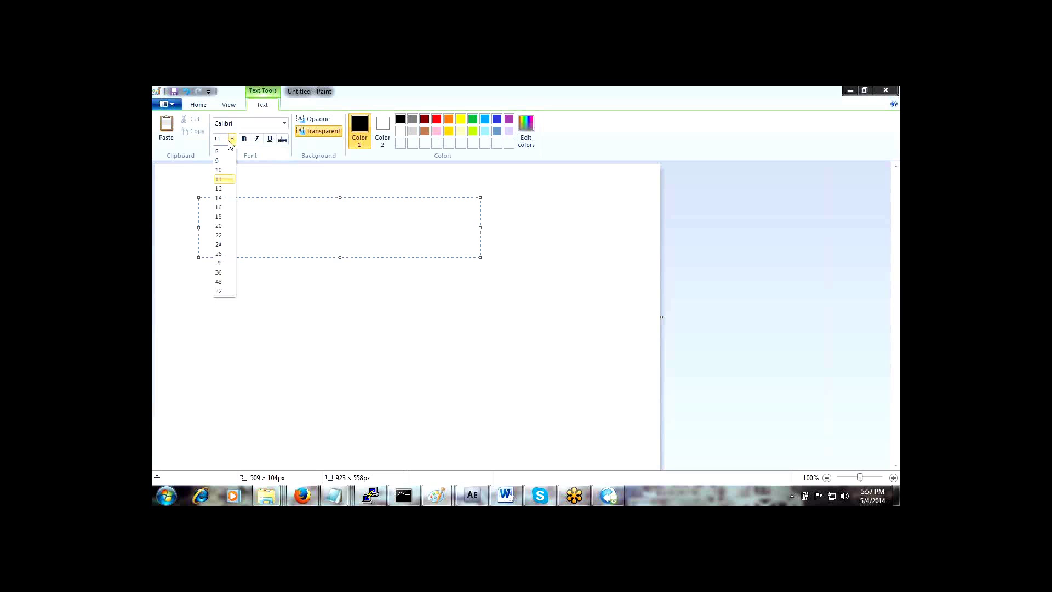
click(222, 197)
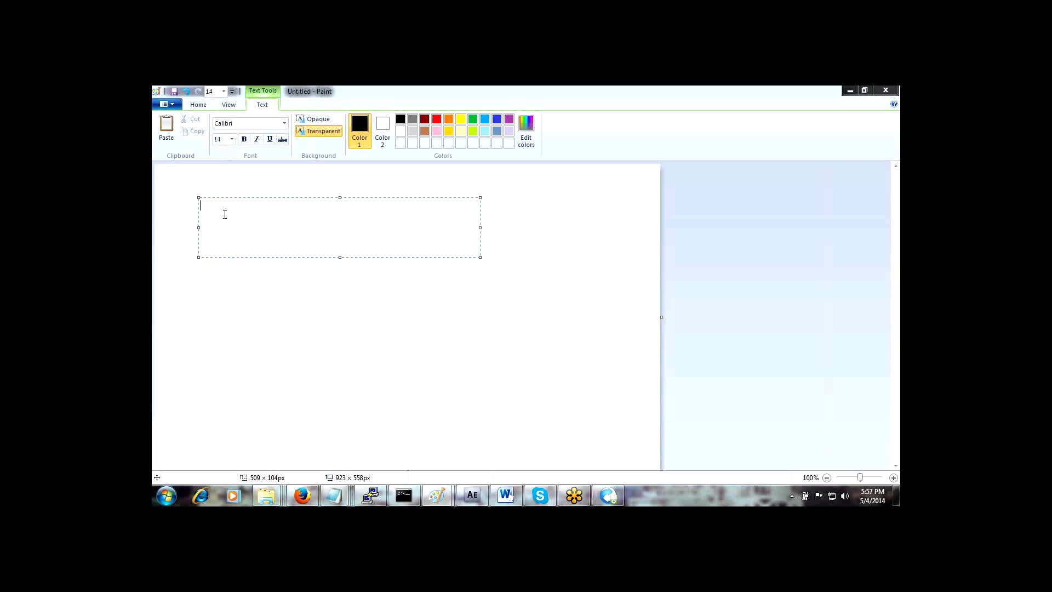
text(Load Balacing)
text(Failover)
Correct 'Balacing' to 'Balancing', add a new line, and minimize Paint.
drag(421, 207, 419, 207)
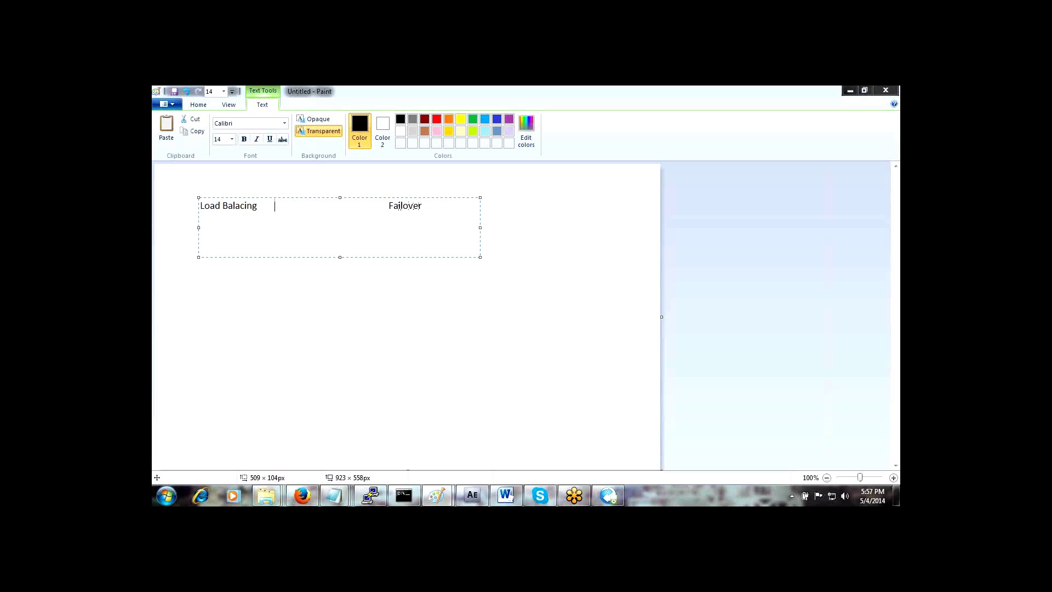
click(240, 206)
text(n)
click(406, 206)
key(Return)
click(850, 92)
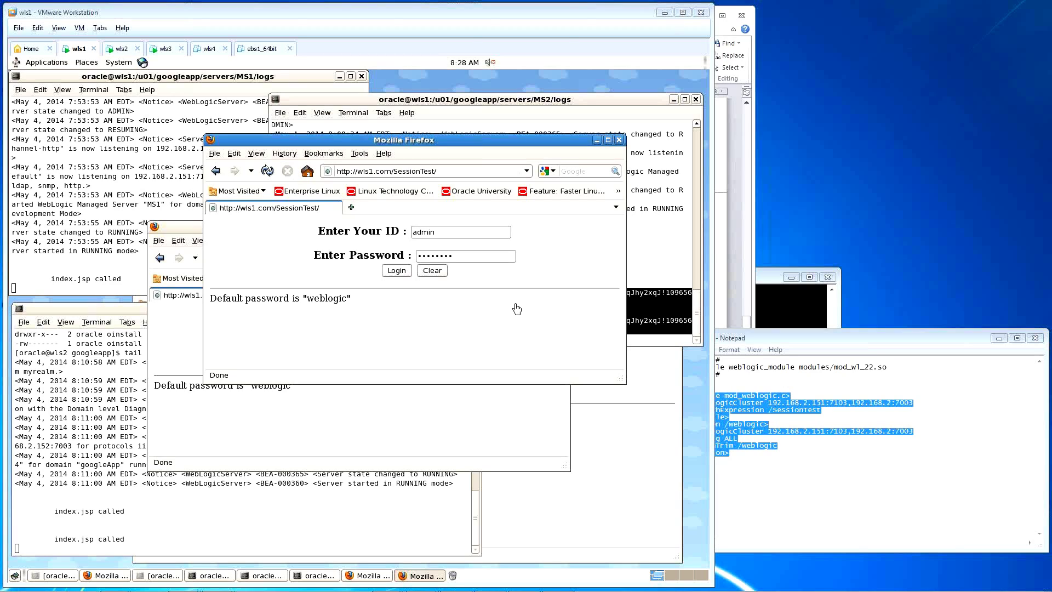
On wls2, open SessionTest's add-numbers page, then raise the Summary of Servers window.
click(122, 51)
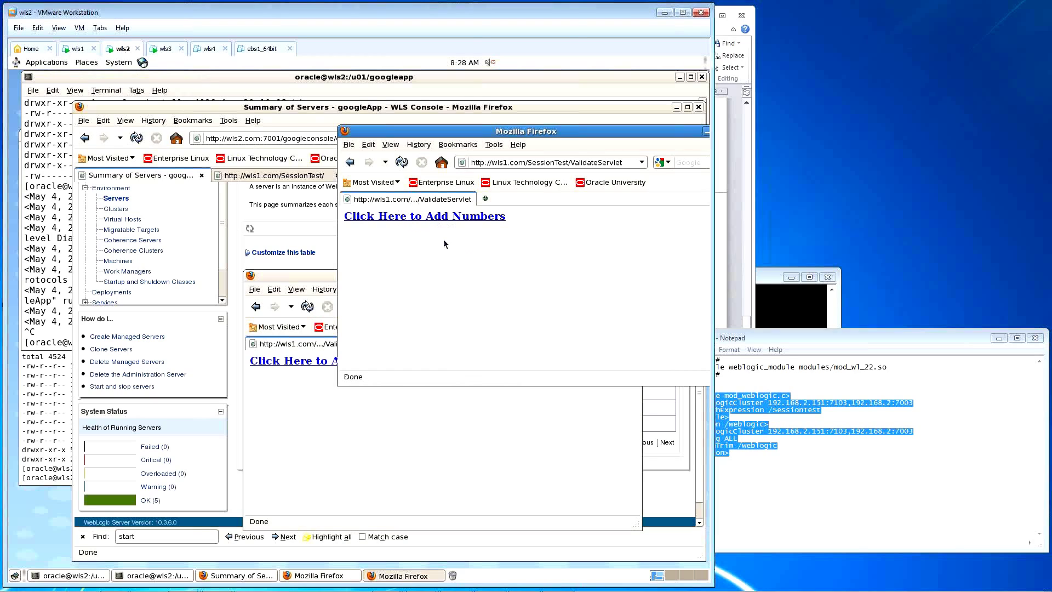
click(445, 216)
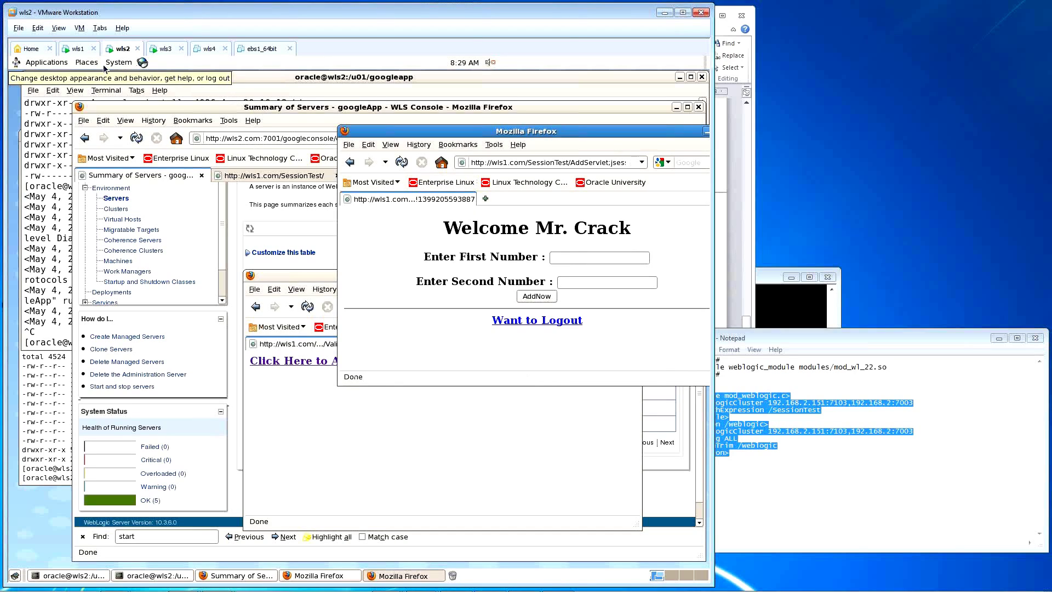
click(255, 112)
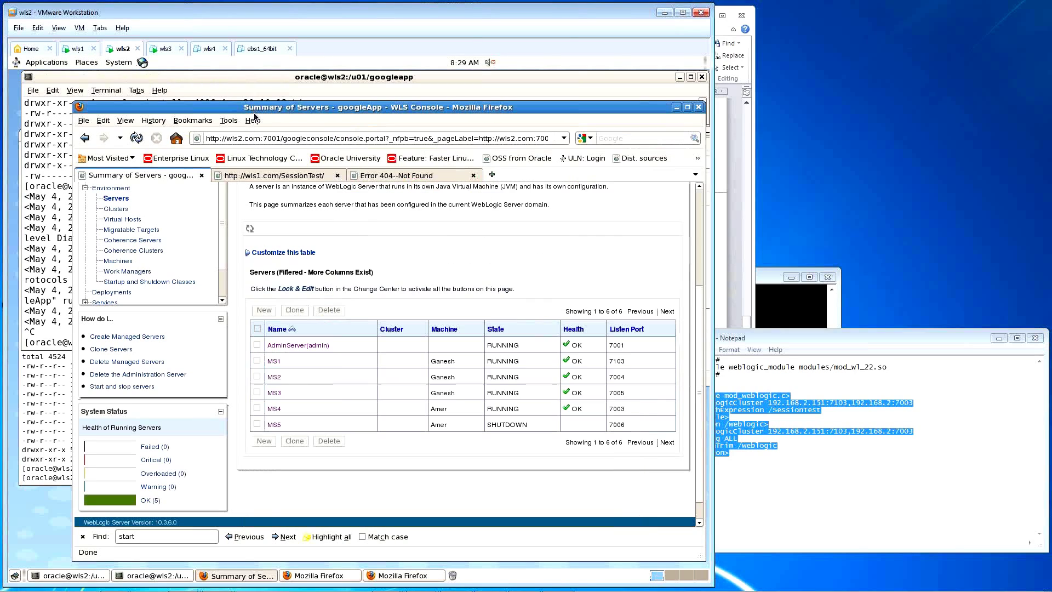
Force-shut down MS2 from the Servers Control tab and reload to confirm it shows SHUTDOWN.
click(118, 211)
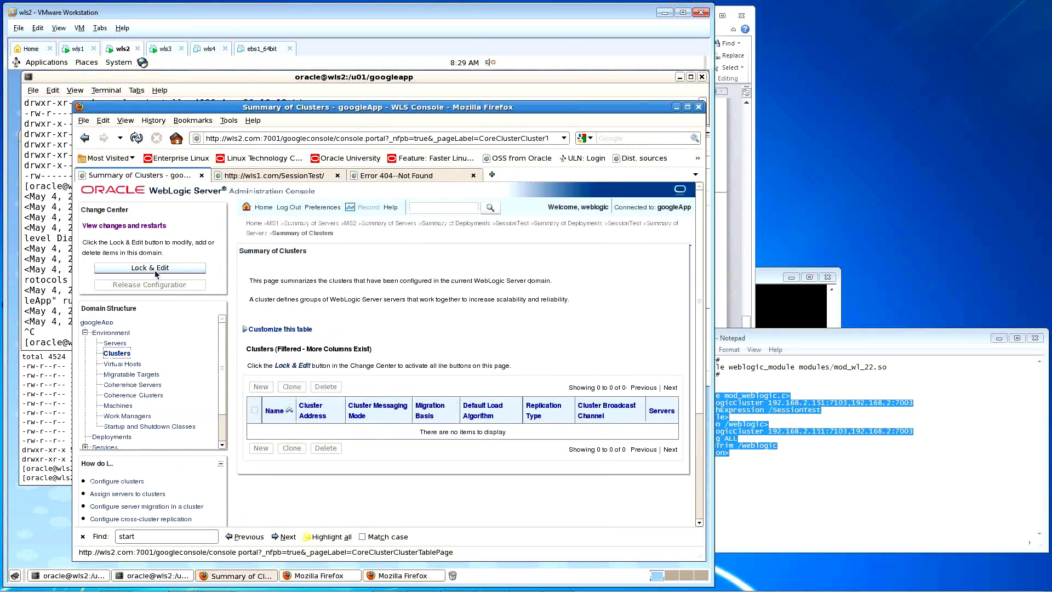
click(115, 343)
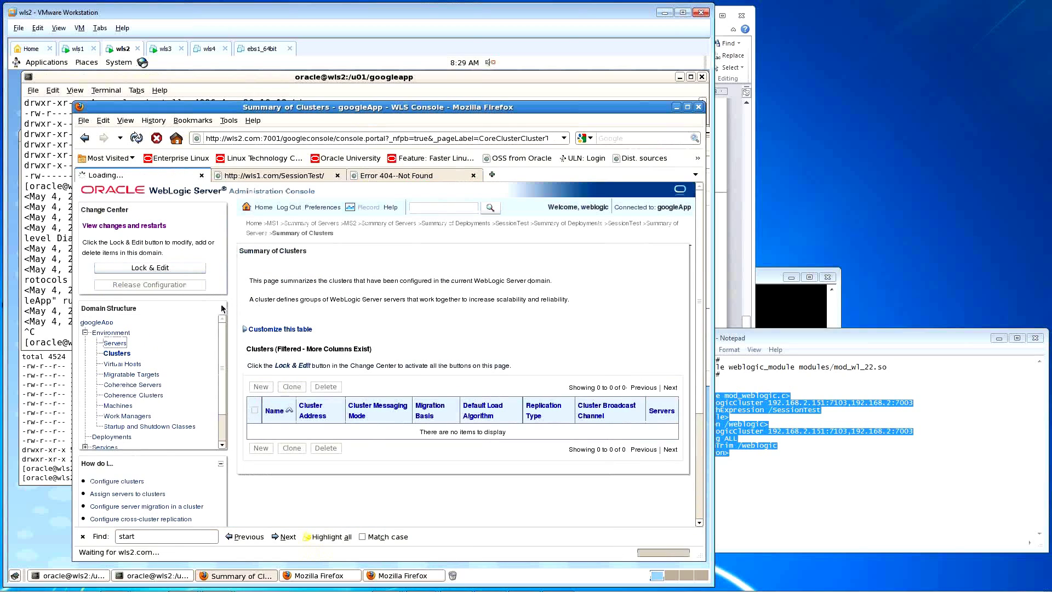
click(307, 267)
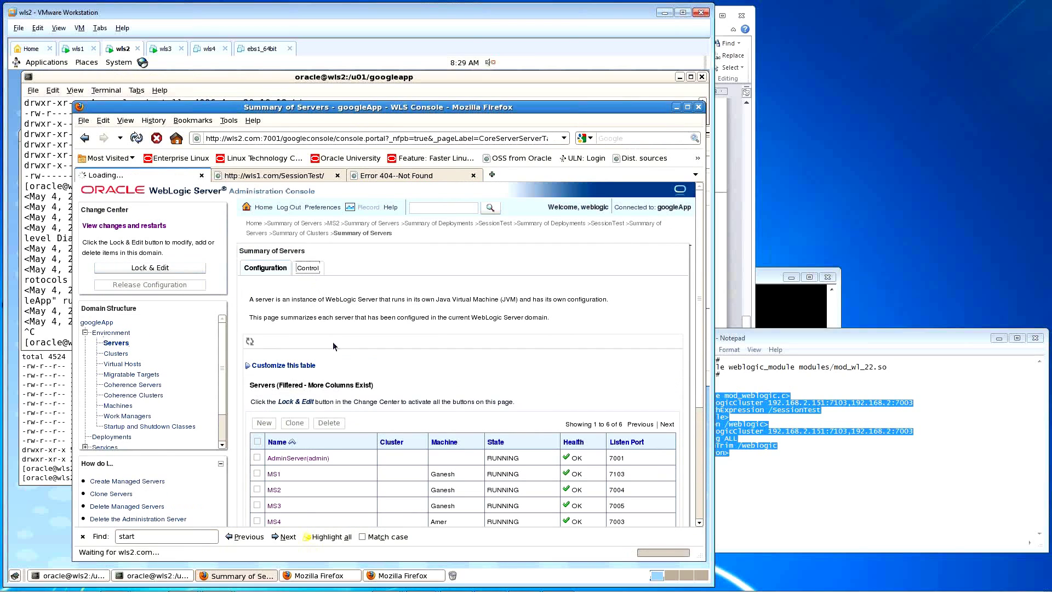
click(257, 389)
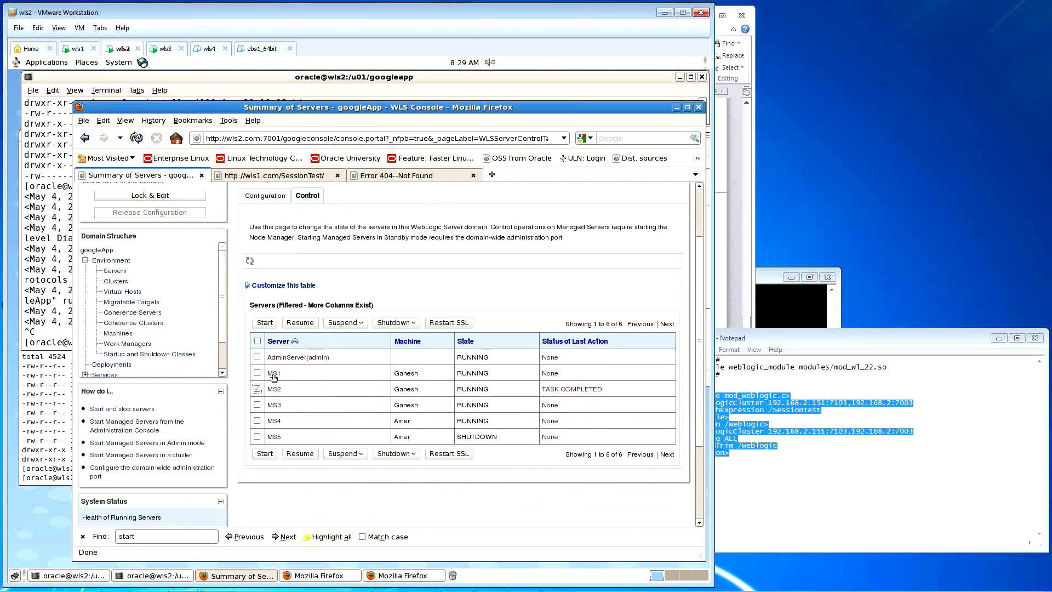
click(394, 322)
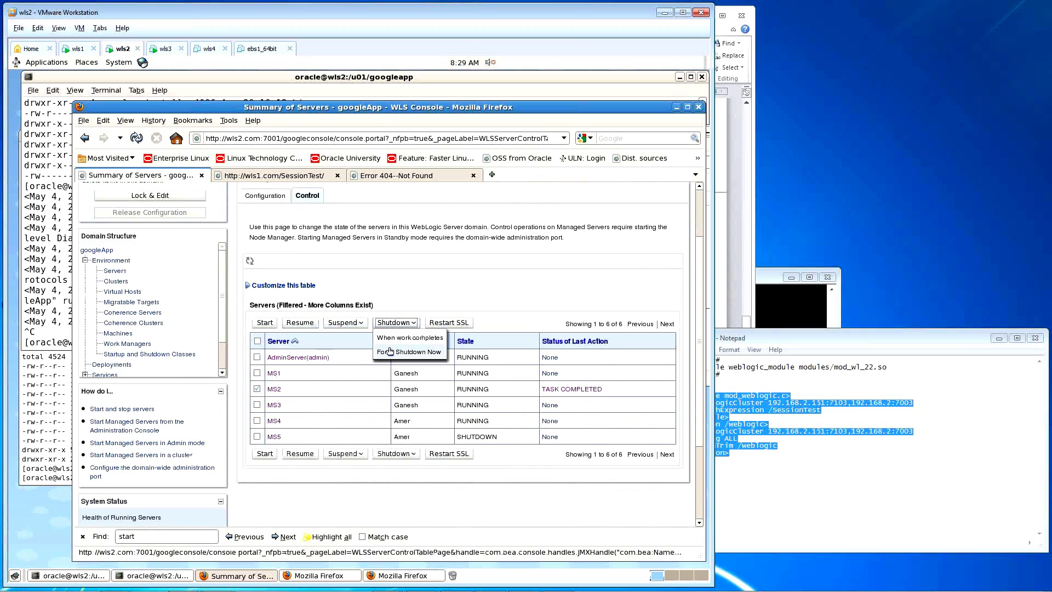
click(390, 351)
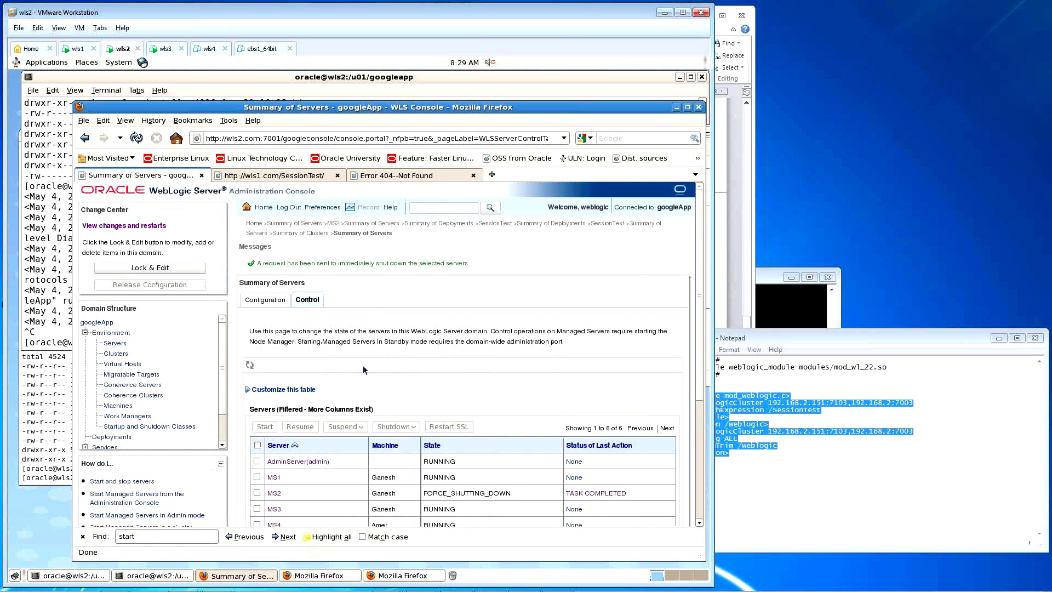
click(137, 137)
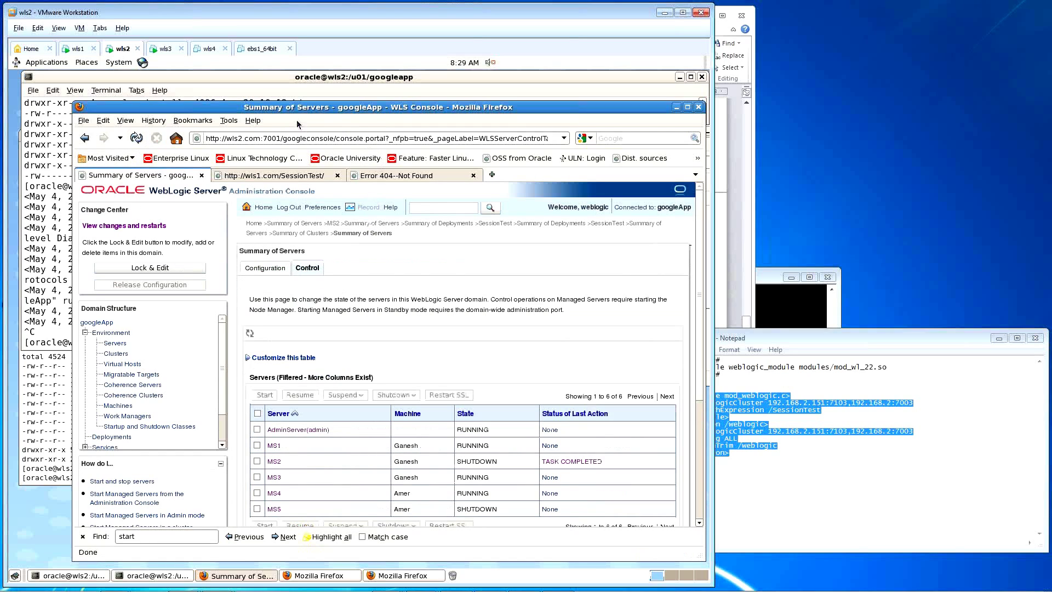
Enter numbers in both fields of the SessionTest add page and submit with AddNow.
drag(626, 108, 562, 103)
click(669, 237)
click(617, 255)
text(1)
click(607, 284)
text(2)
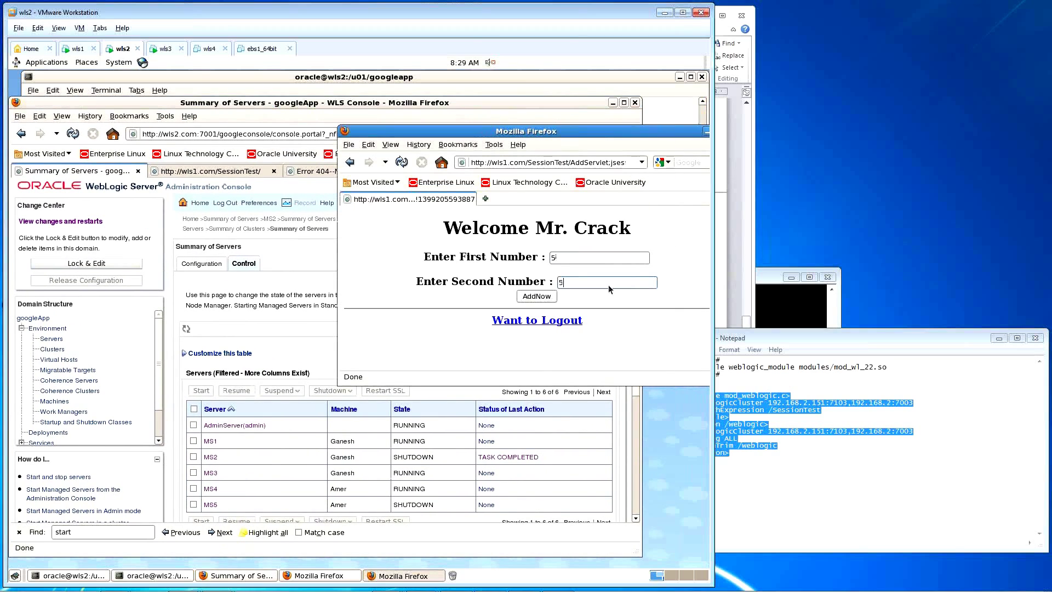
click(539, 297)
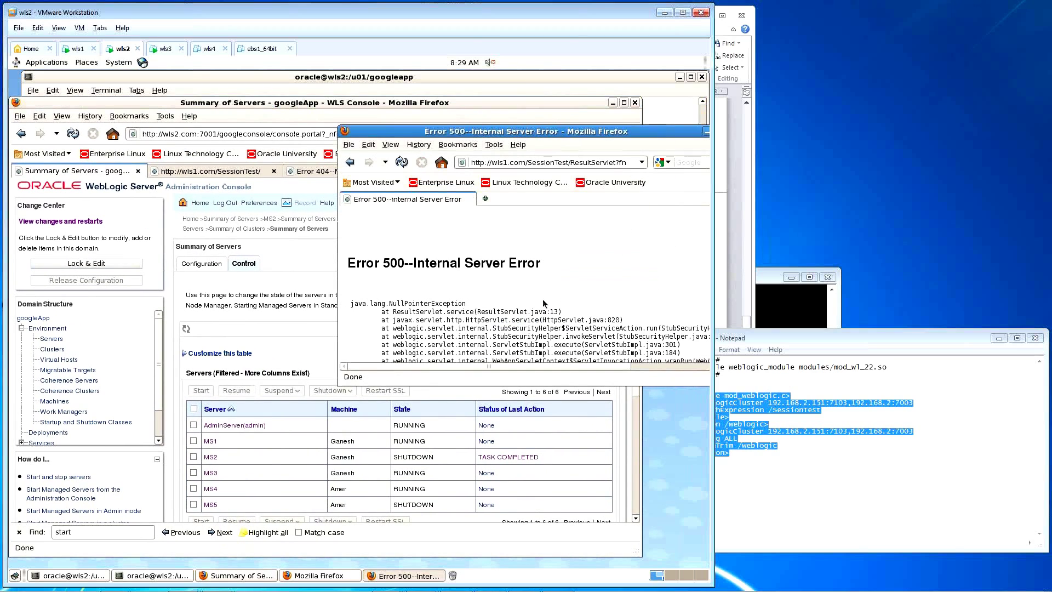
Resize the Error 500 NullPointerException window and highlight its heading.
scroll(546, 300, down, 1)
mouse_move(338, 384)
mouse_down()
mouse_move(251, 464)
mouse_move(191, 462)
mouse_up()
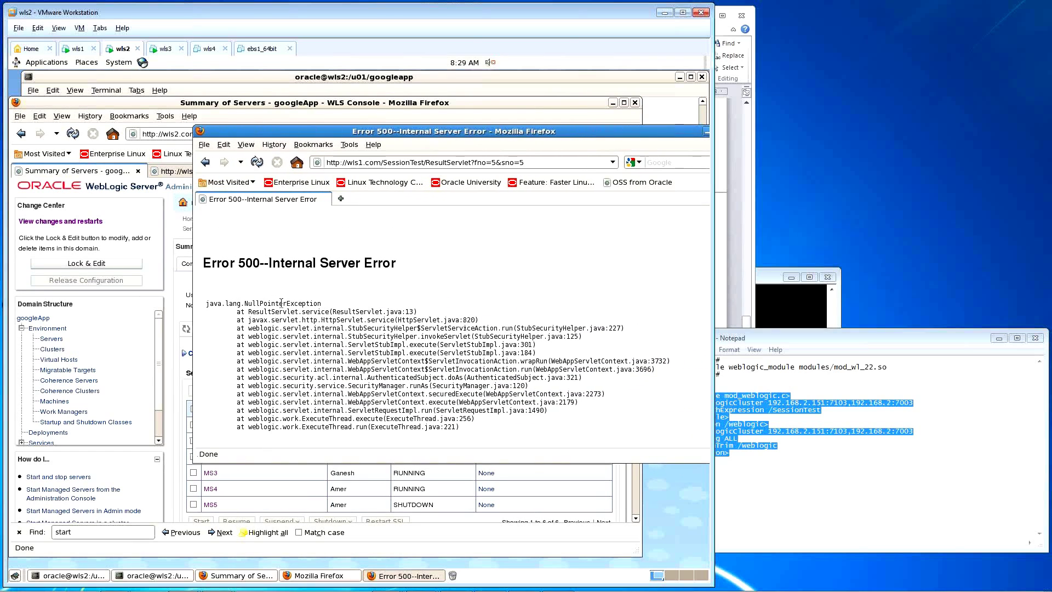
drag(195, 283, 225, 283)
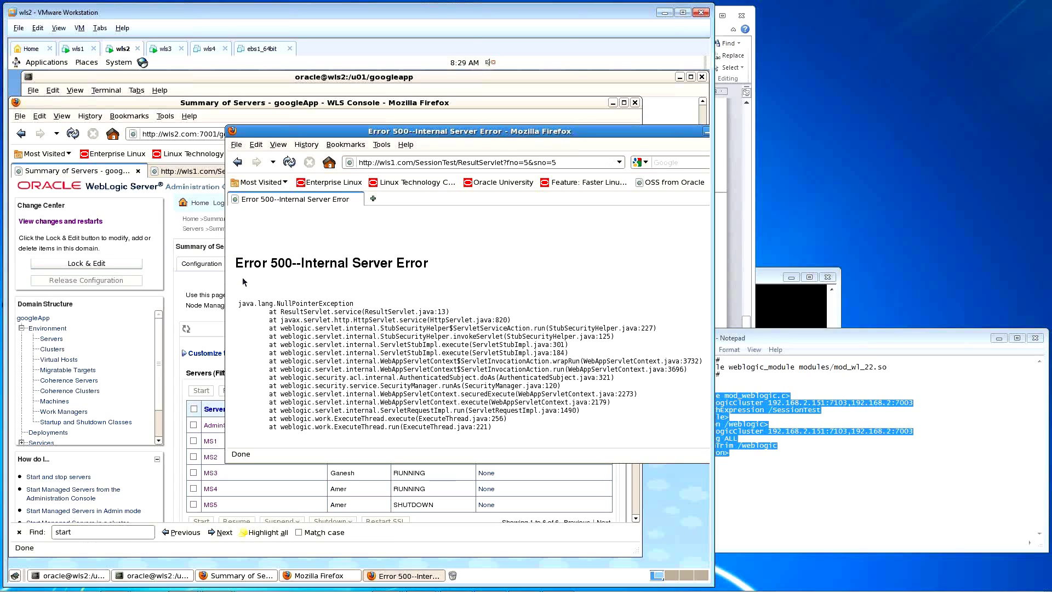
drag(238, 258, 438, 262)
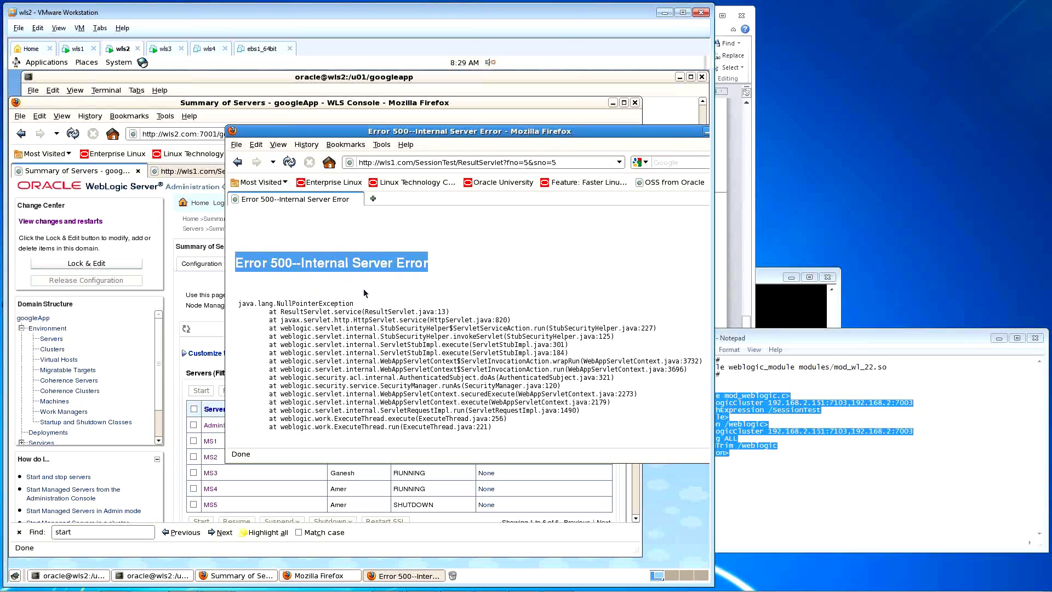
click(379, 276)
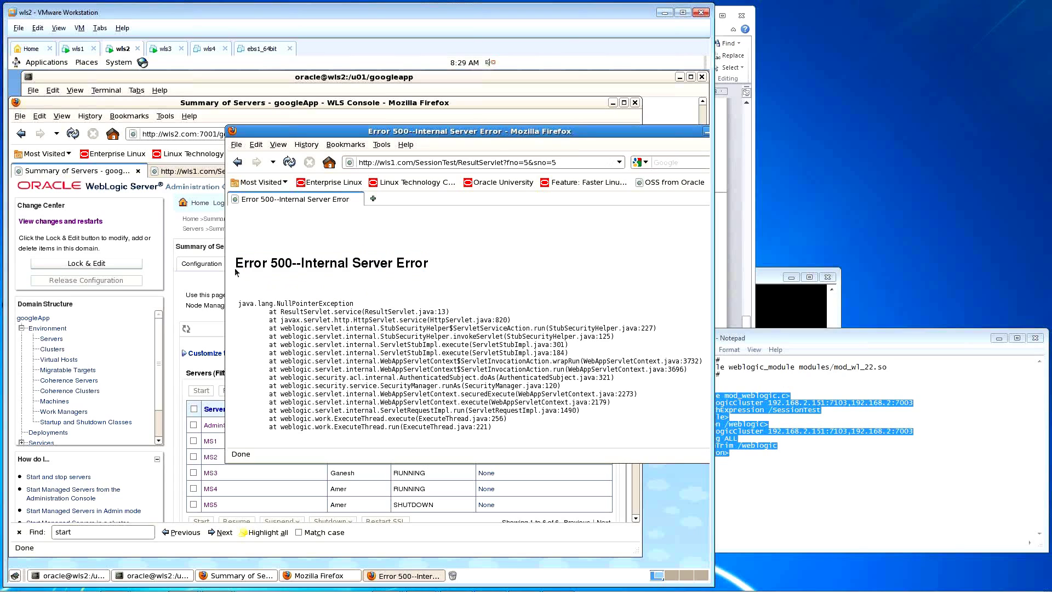
drag(235, 262, 441, 264)
click(451, 253)
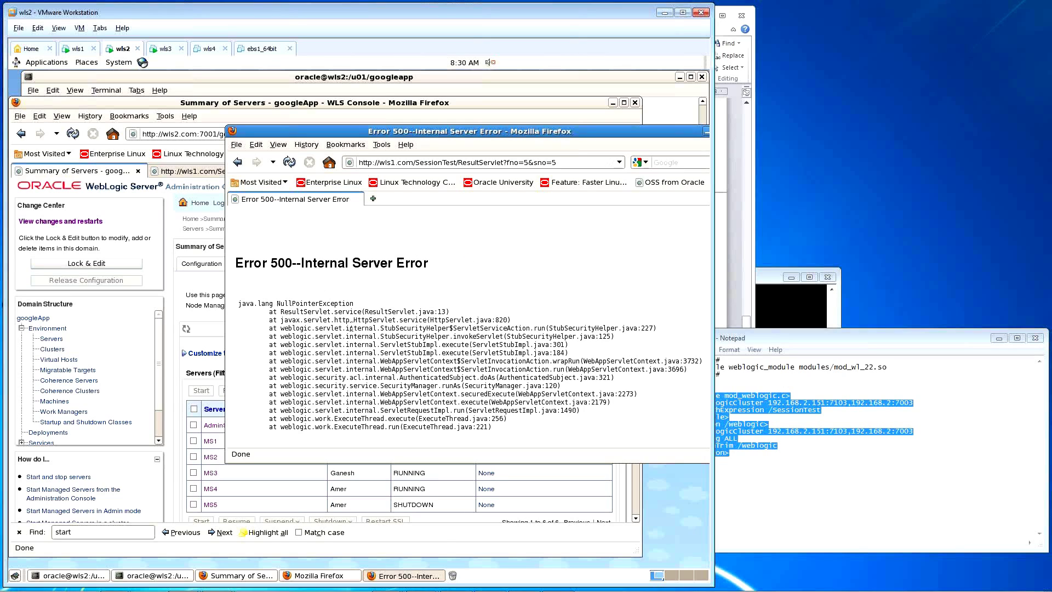
Show the googleApp domain's Summary of Clusters and lock the configuration with Lock & Edit.
click(214, 286)
click(54, 350)
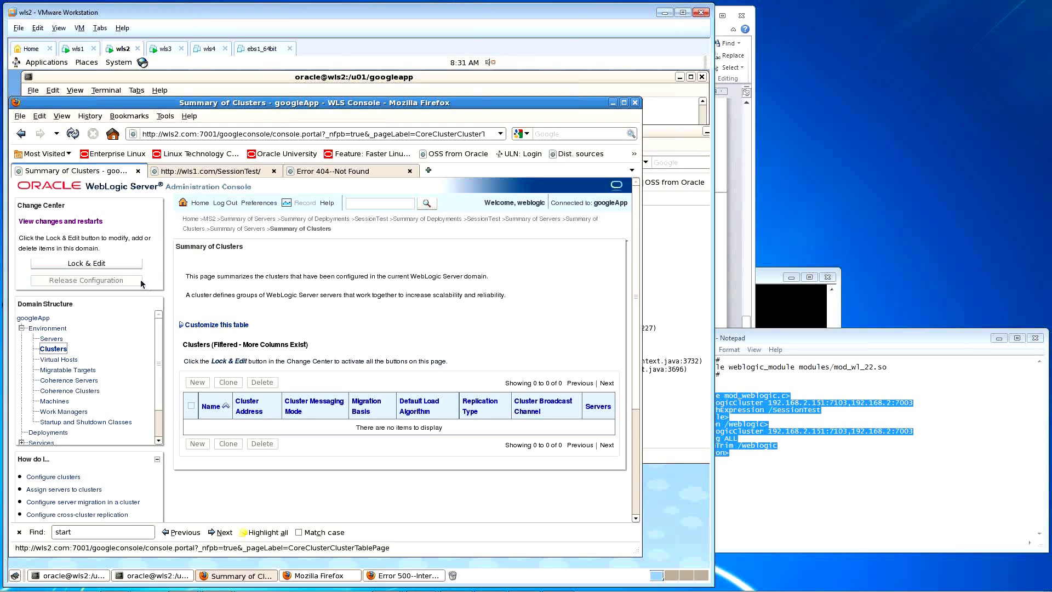
click(86, 264)
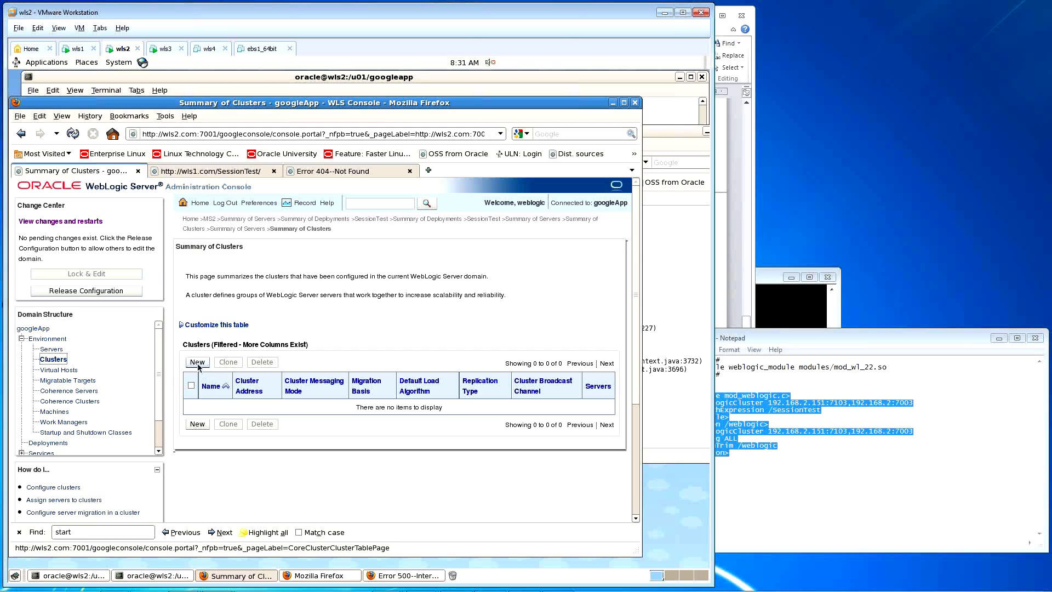
Create a new cluster named Cluster-0 with Unicast messaging mode.
click(197, 364)
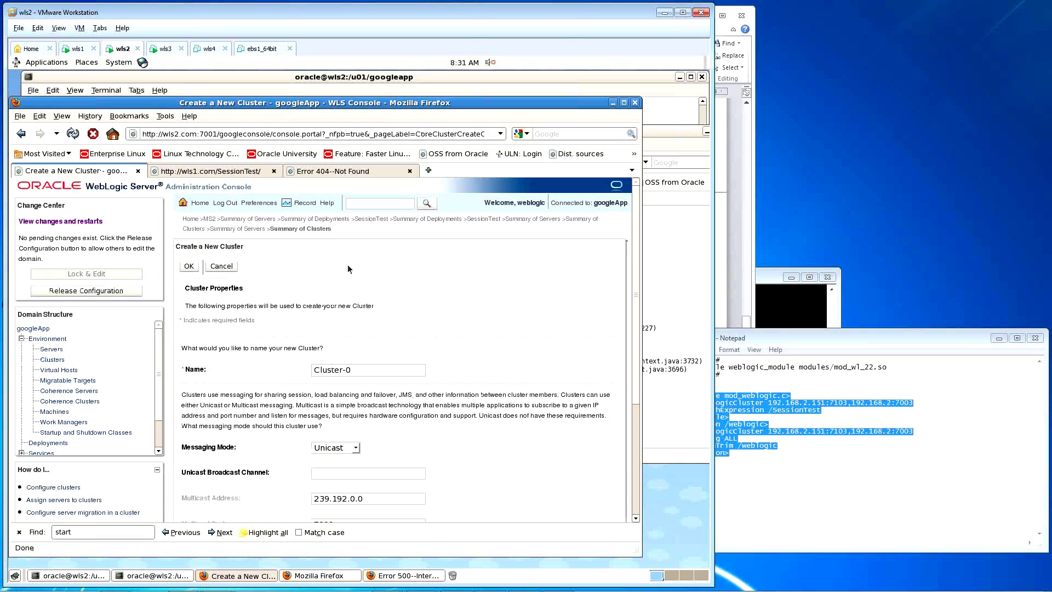
scroll(429, 362, down, 1)
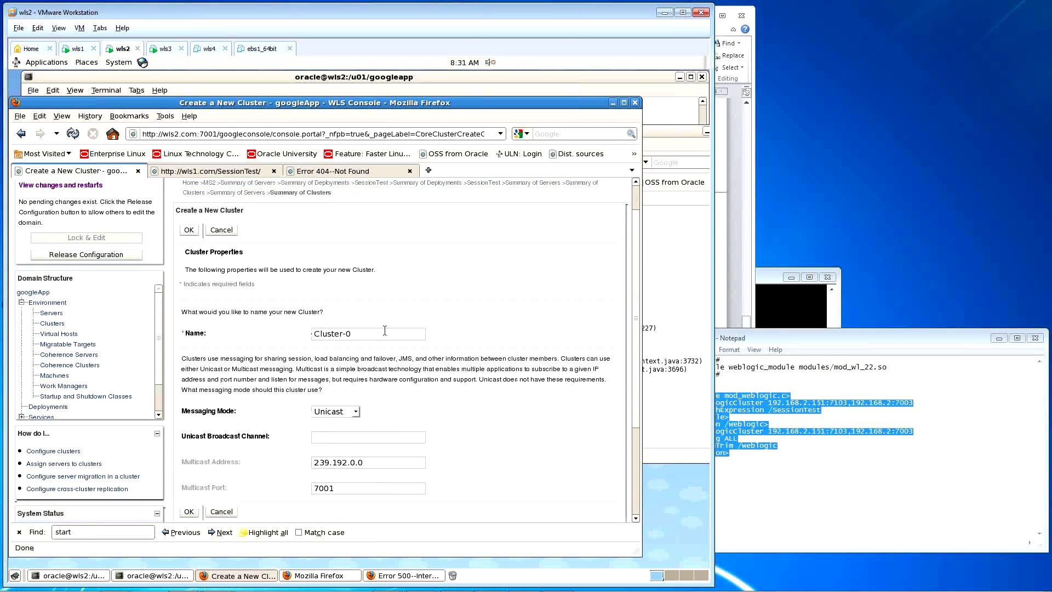
click(385, 332)
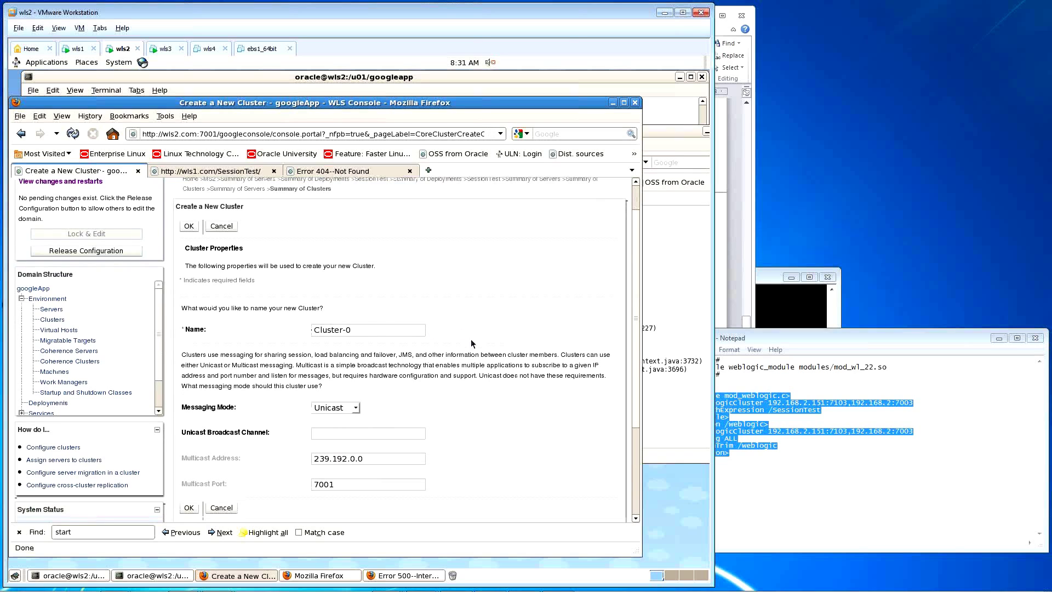
scroll(471, 344, down, 2)
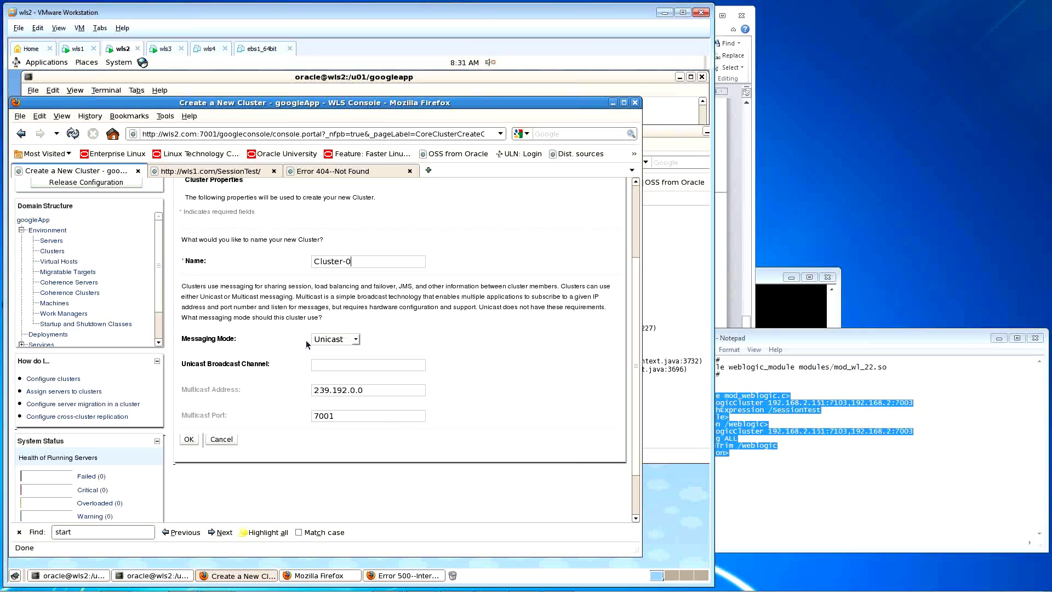
click(356, 339)
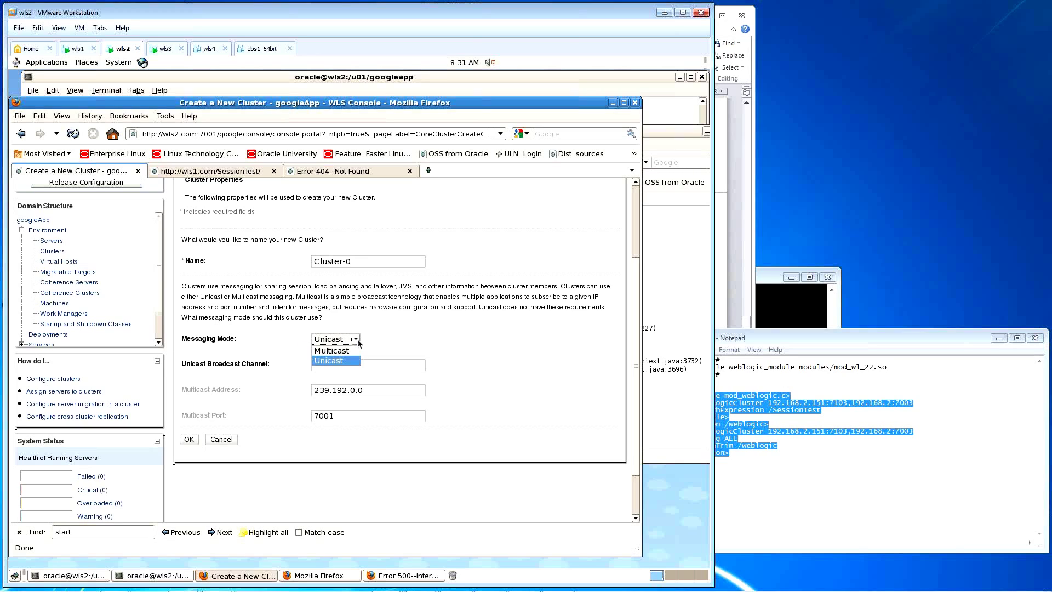
click(358, 342)
click(358, 342)
click(357, 342)
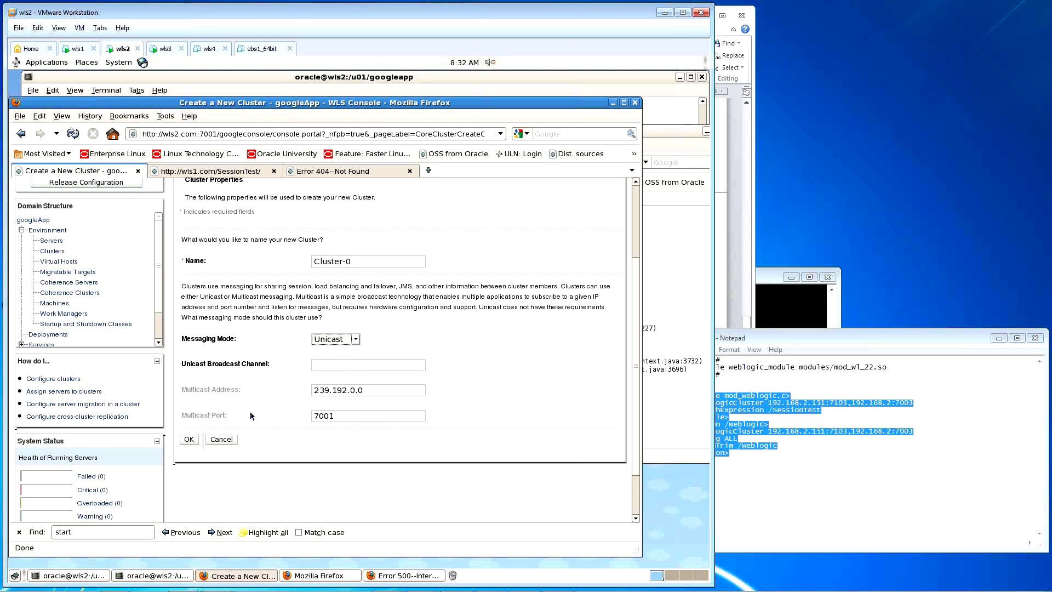
click(188, 439)
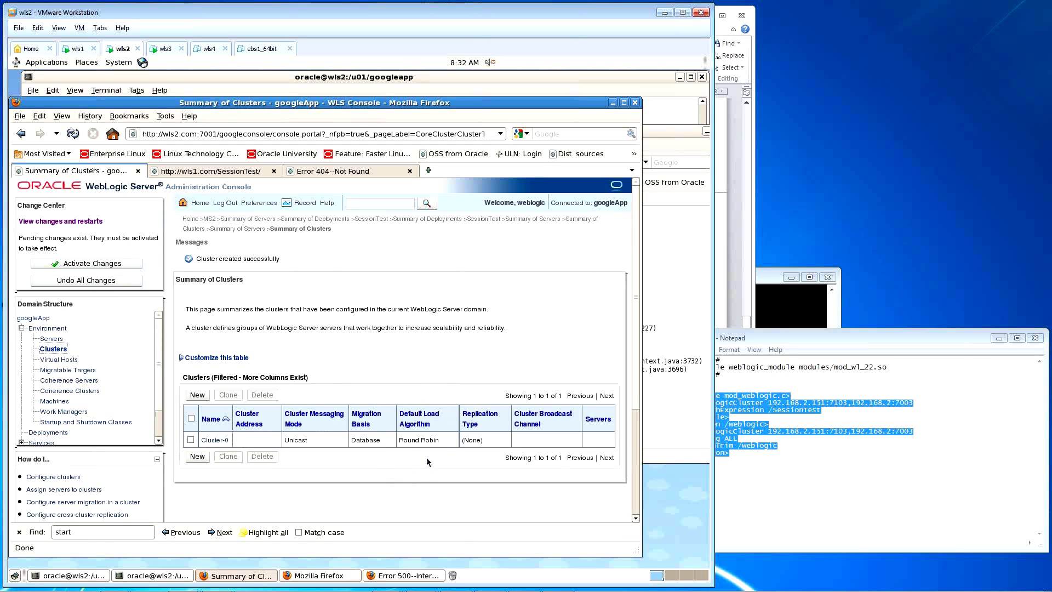
Try adding server MS1 to Cluster-0's servers, which is refused because MS1 is running.
click(223, 441)
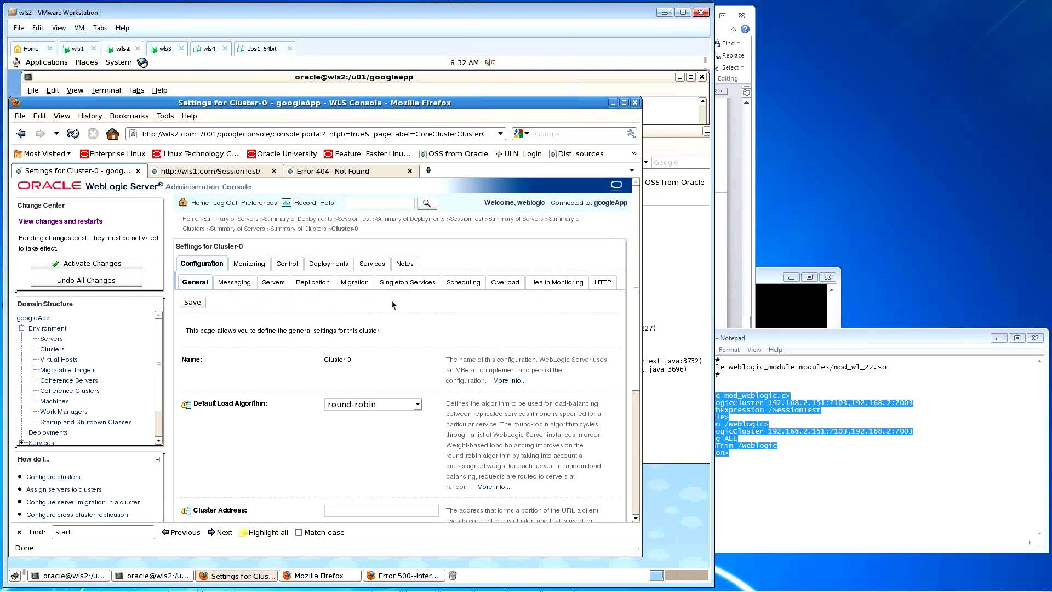
click(273, 282)
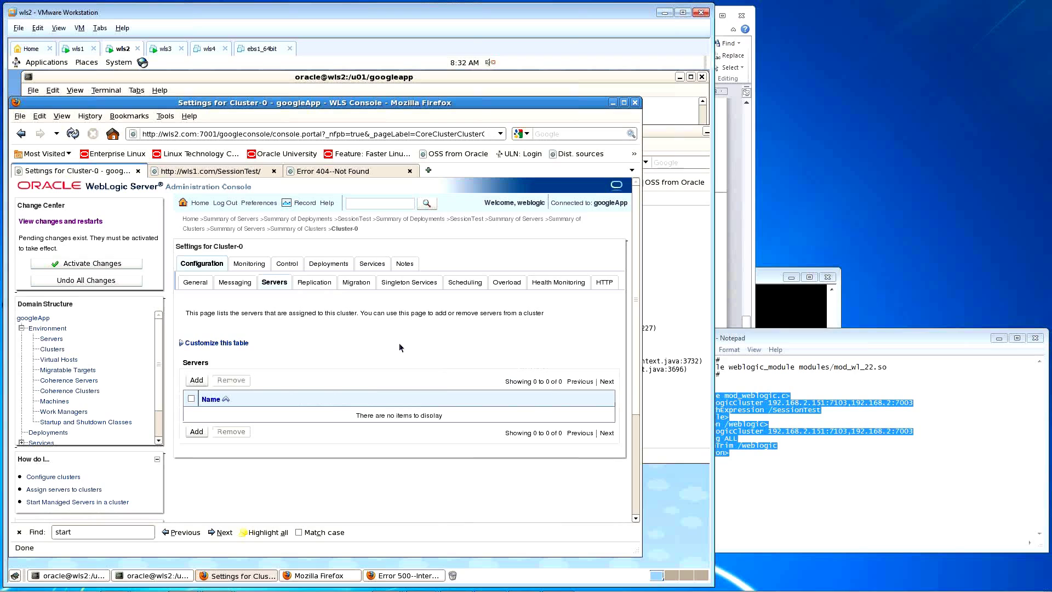
click(196, 379)
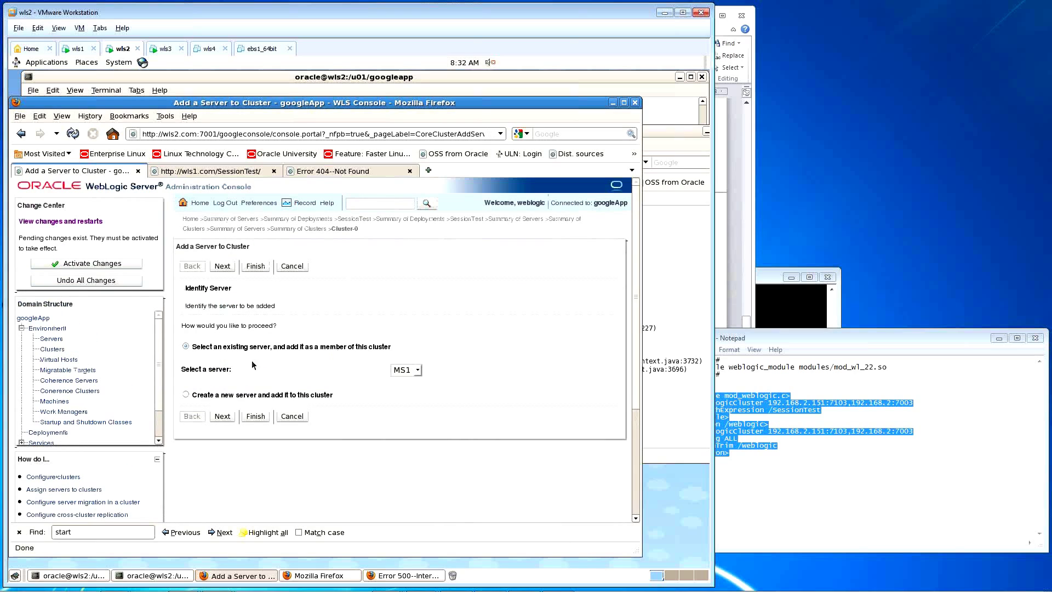
click(222, 416)
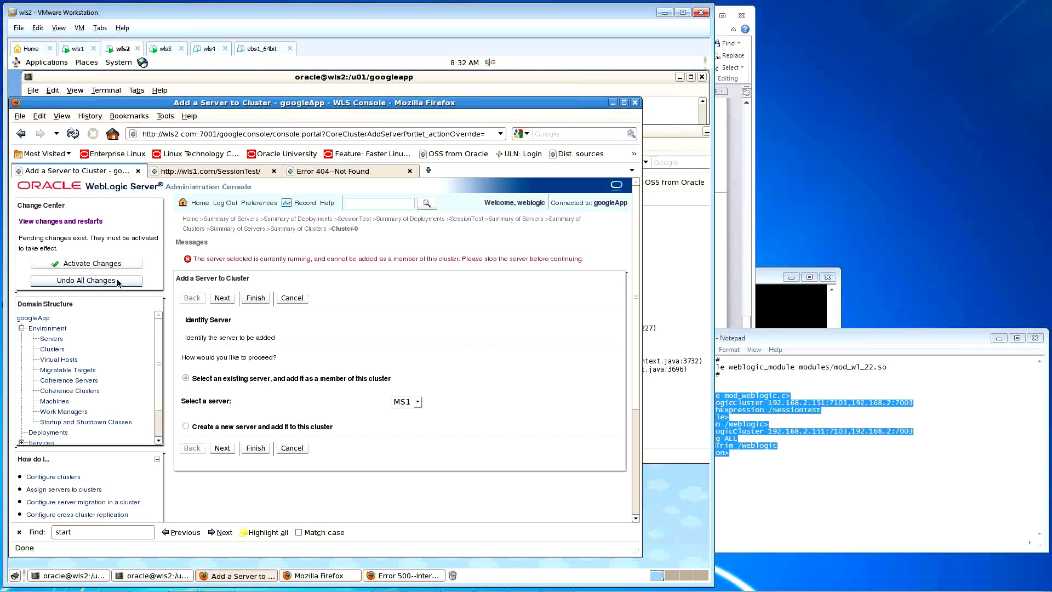
click(52, 339)
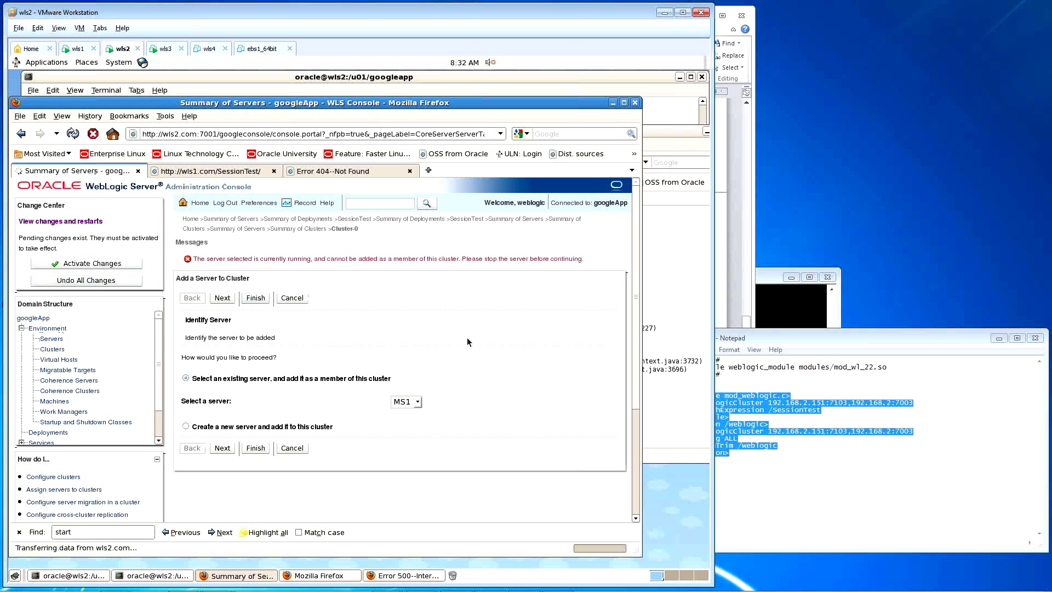
Apply Force Shutdown Now to MS1 from the Control tab of the Summary of Servers.
scroll(467, 337, down, 2)
click(193, 390)
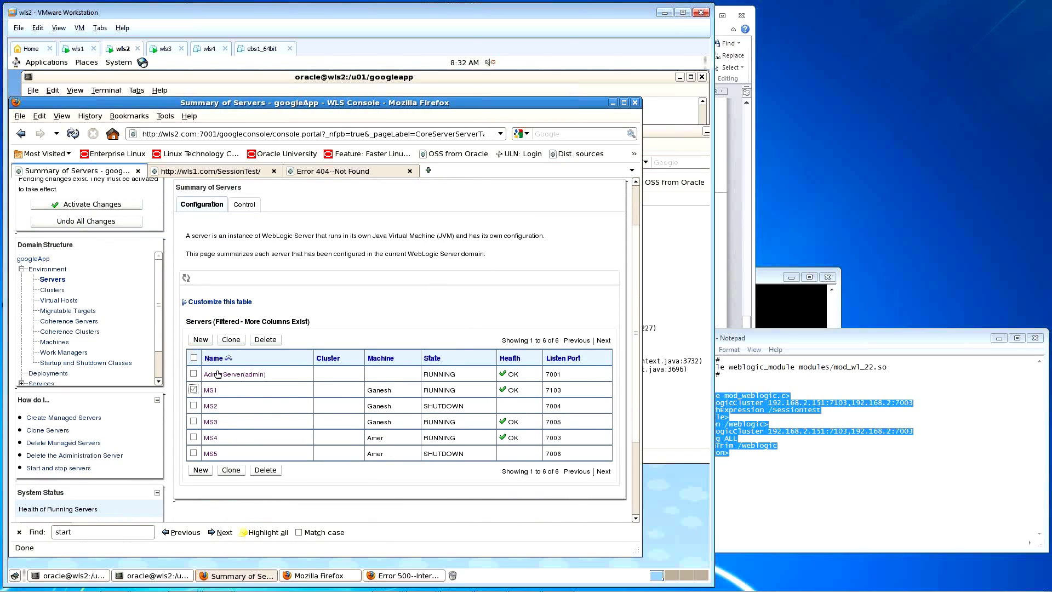
click(240, 208)
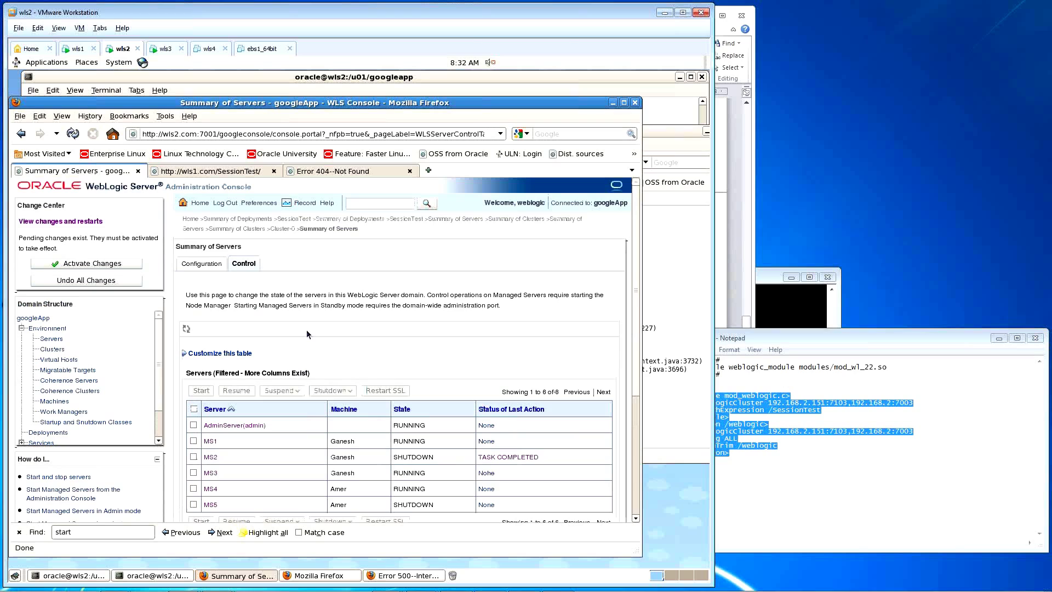
click(193, 440)
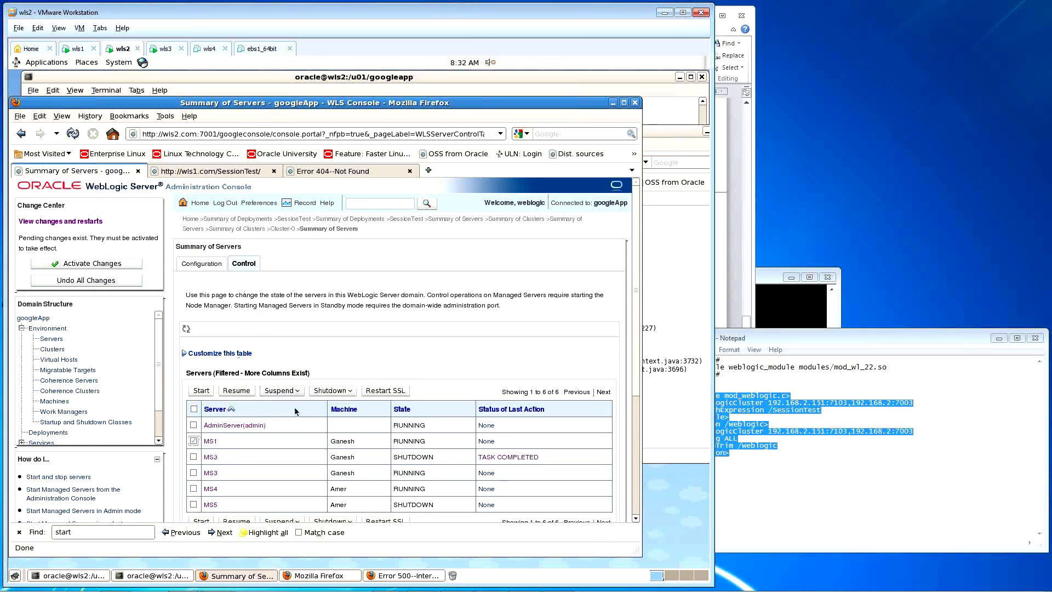
click(333, 391)
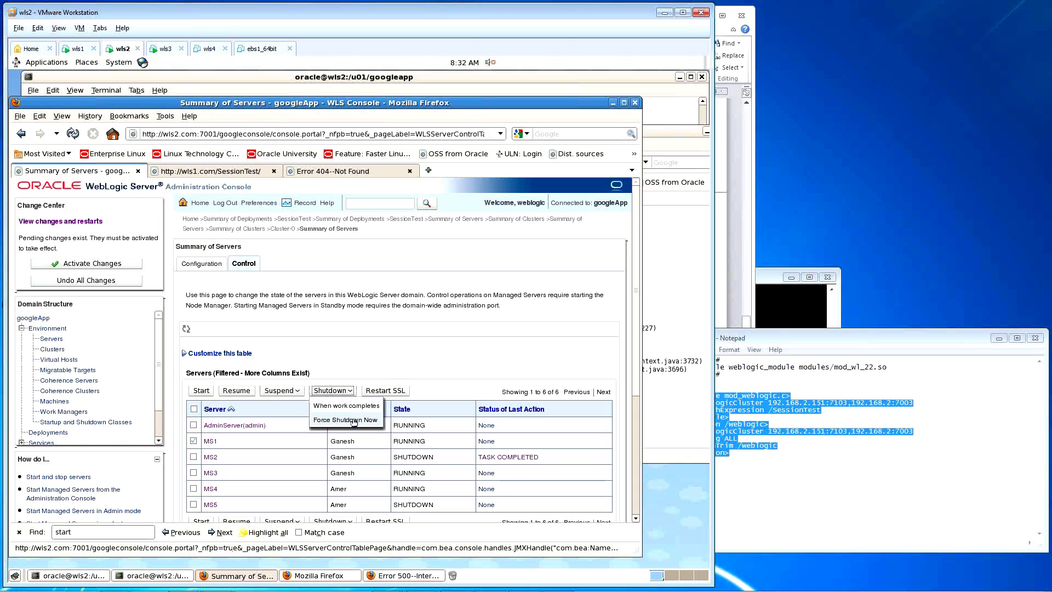
click(353, 421)
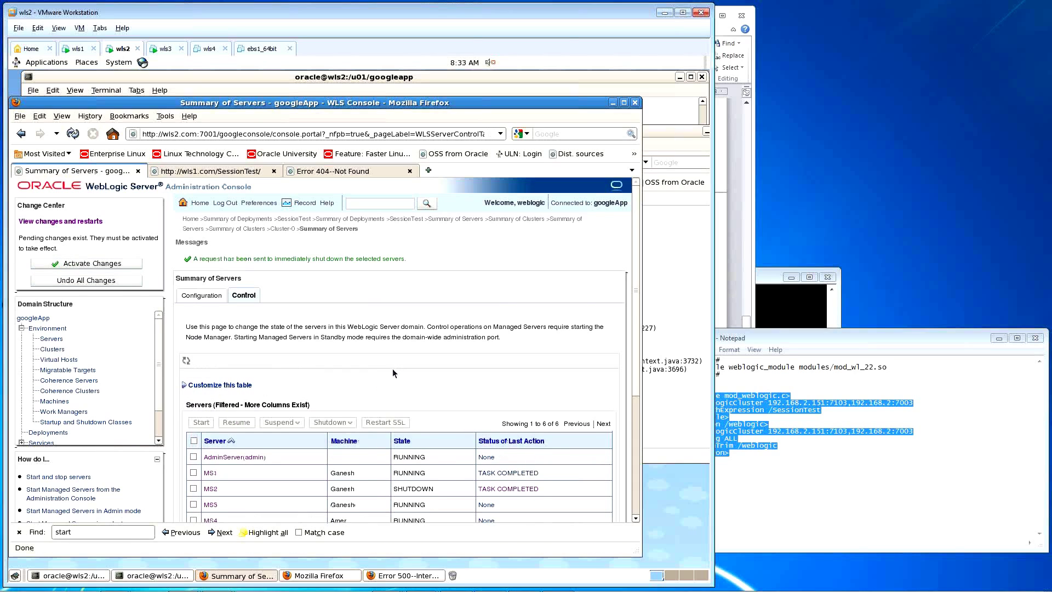
scroll(392, 368, down, 1)
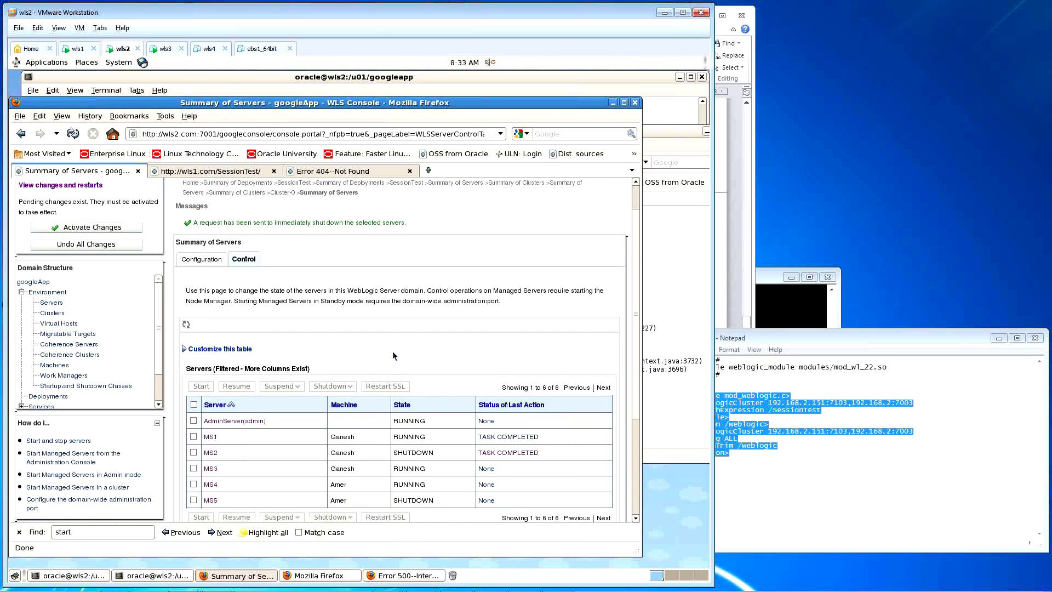
click(193, 468)
click(193, 469)
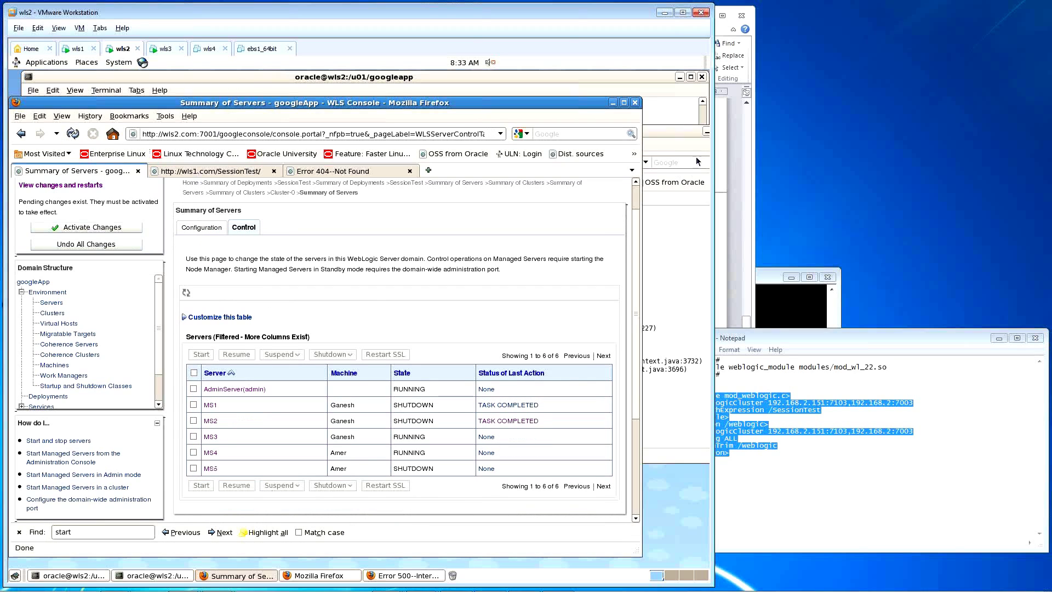
Run ps -ef | grep MS4 to find the MS4 server's Java process ID.
click(281, 77)
text(l)
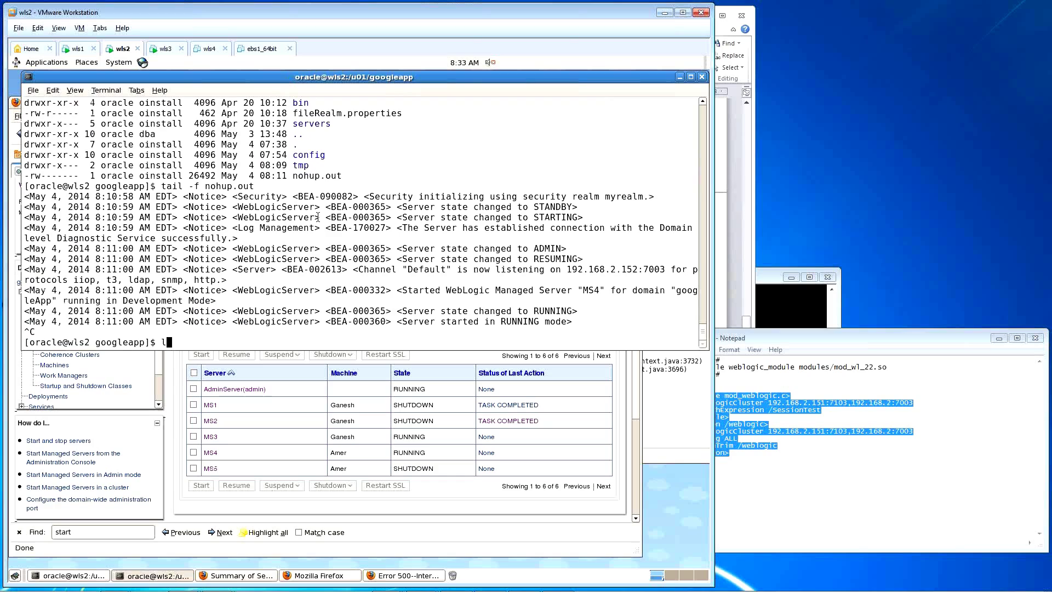
key(BackSpace)
text(ps -ef | MS4)
key(Return)
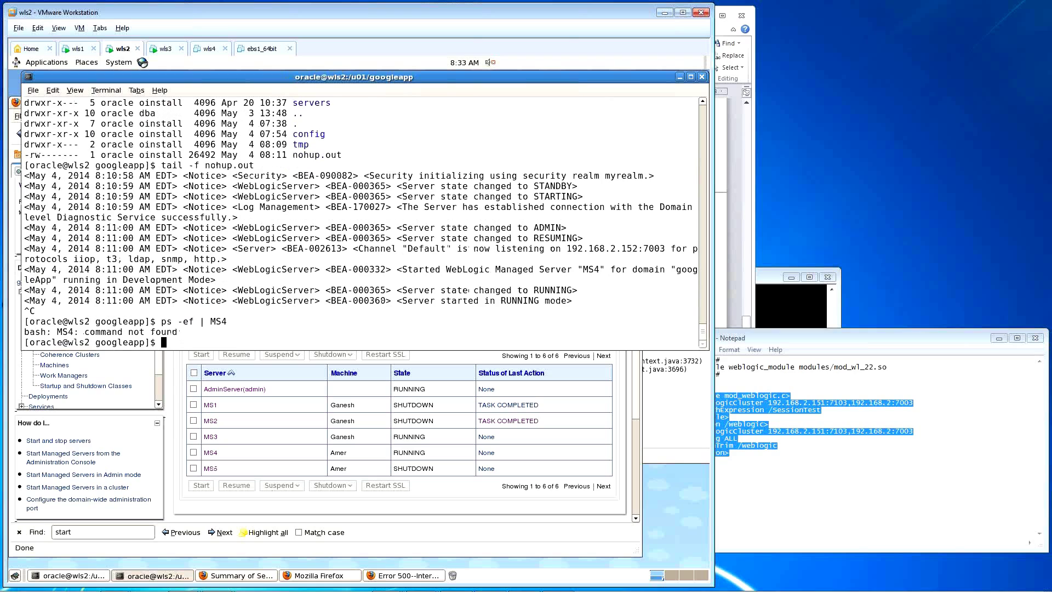
key(Up)
key(Left)
key(Left)
key(Left)
text(grep)
key(Return)
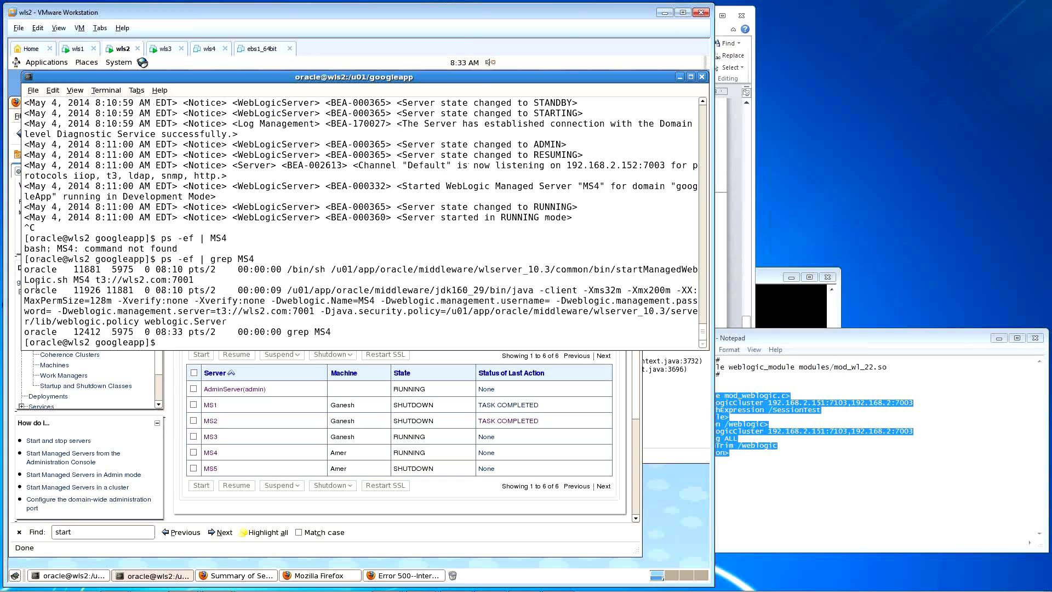
Kill process 11926 with kill -9 and reload the console's servers page to check MS4.
double_click(82, 289)
text(kill -9)
middle_click(82, 290)
key(Return)
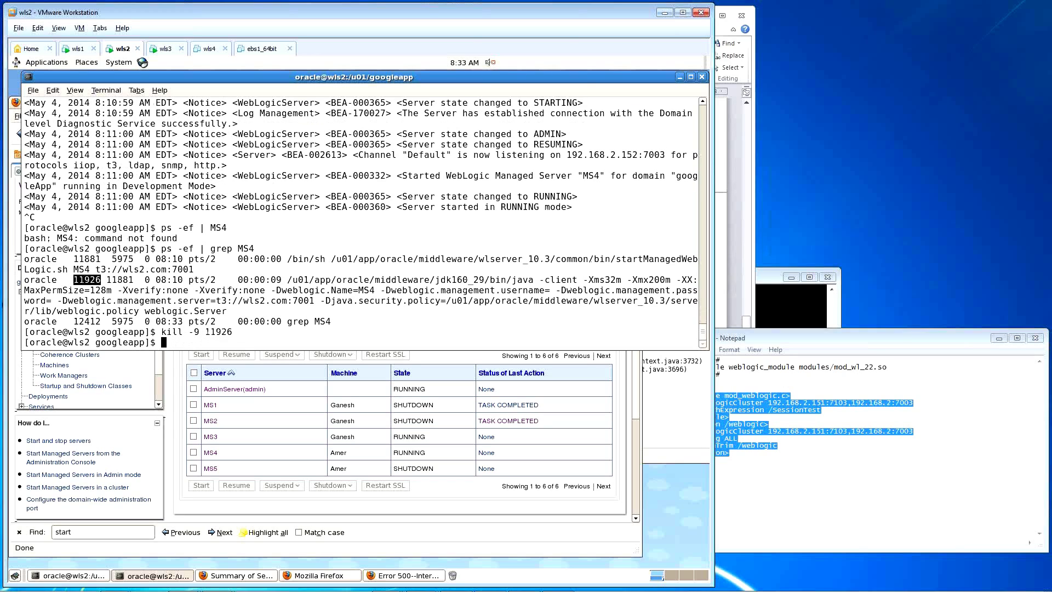
click(625, 382)
click(81, 137)
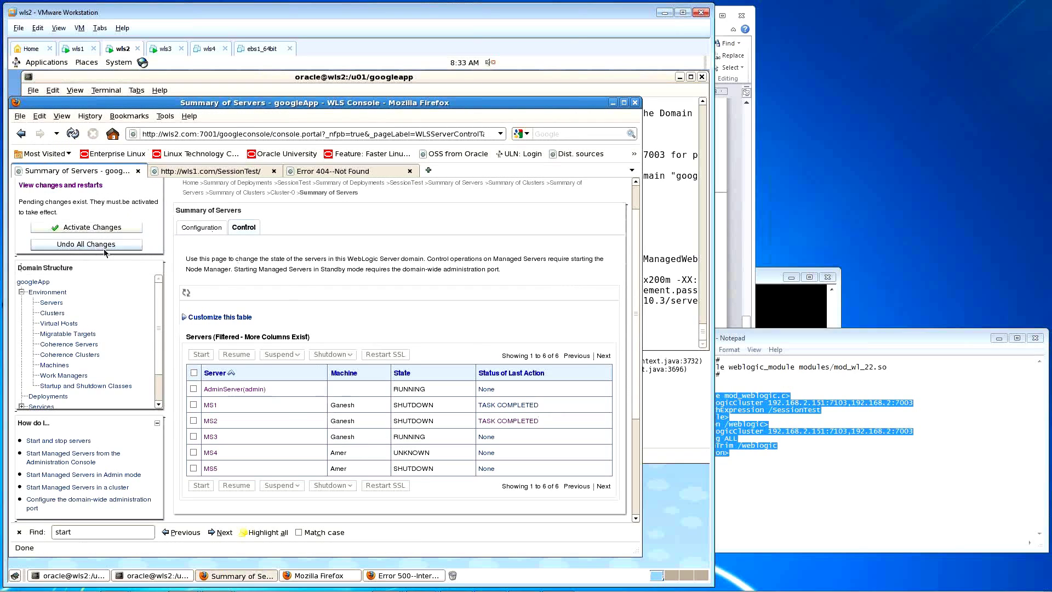
Add server MS2 to Cluster-0's server list.
click(54, 313)
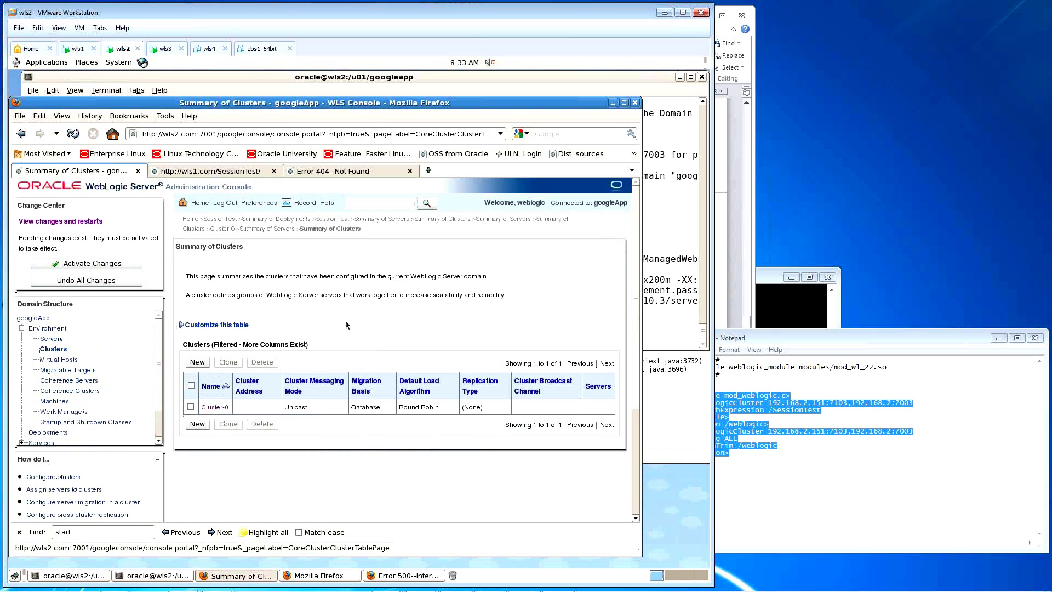
click(212, 407)
scroll(382, 367, down, 3)
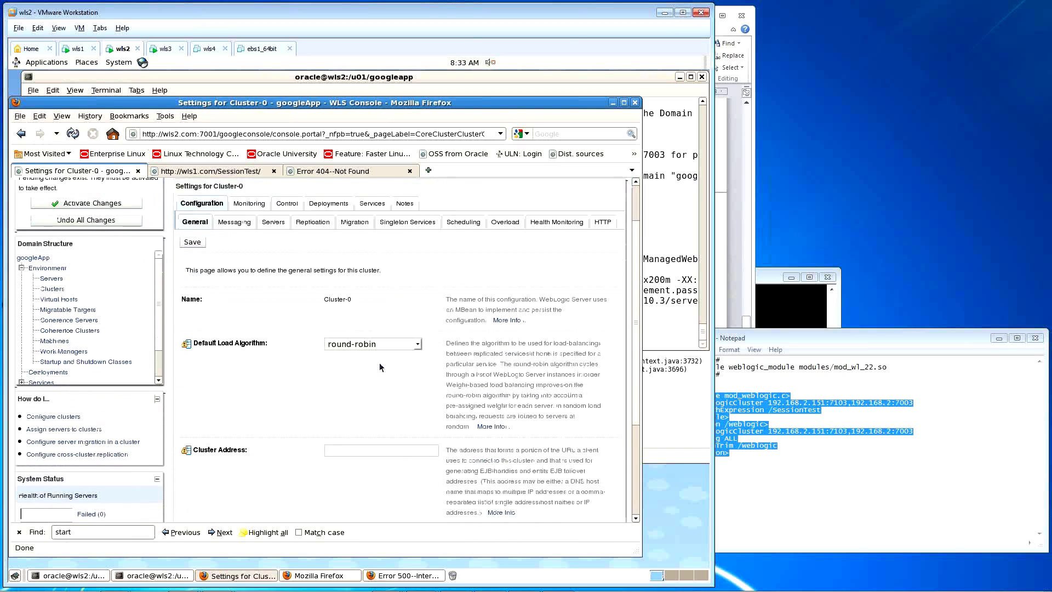
click(272, 210)
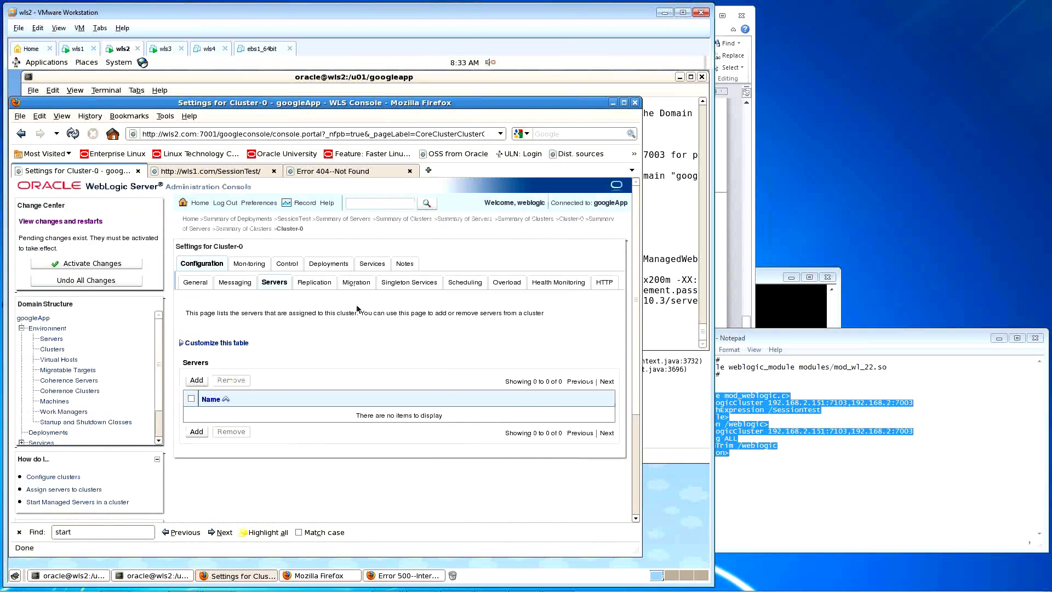
click(195, 381)
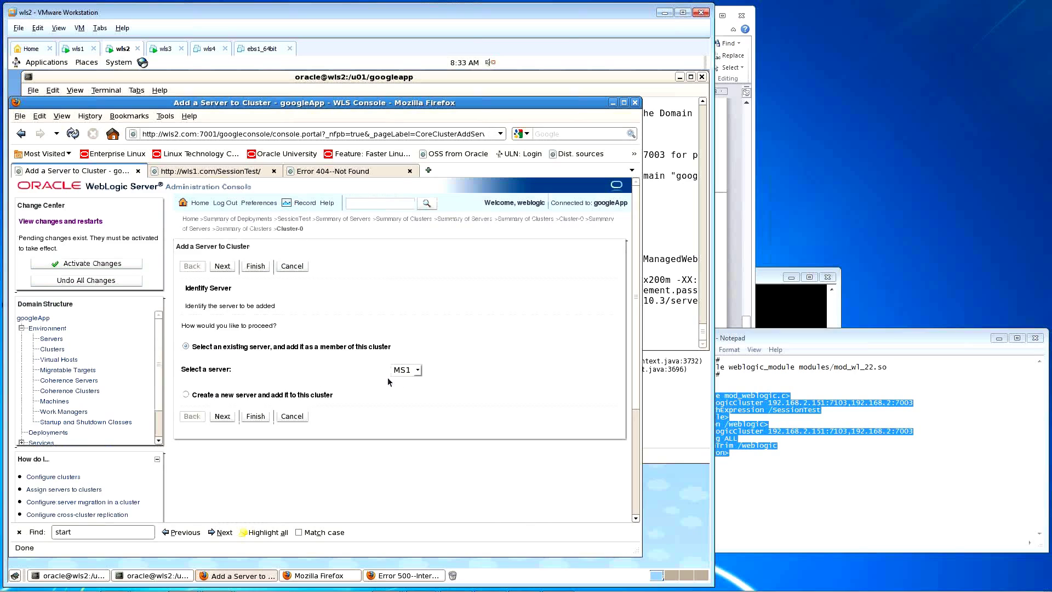
click(232, 416)
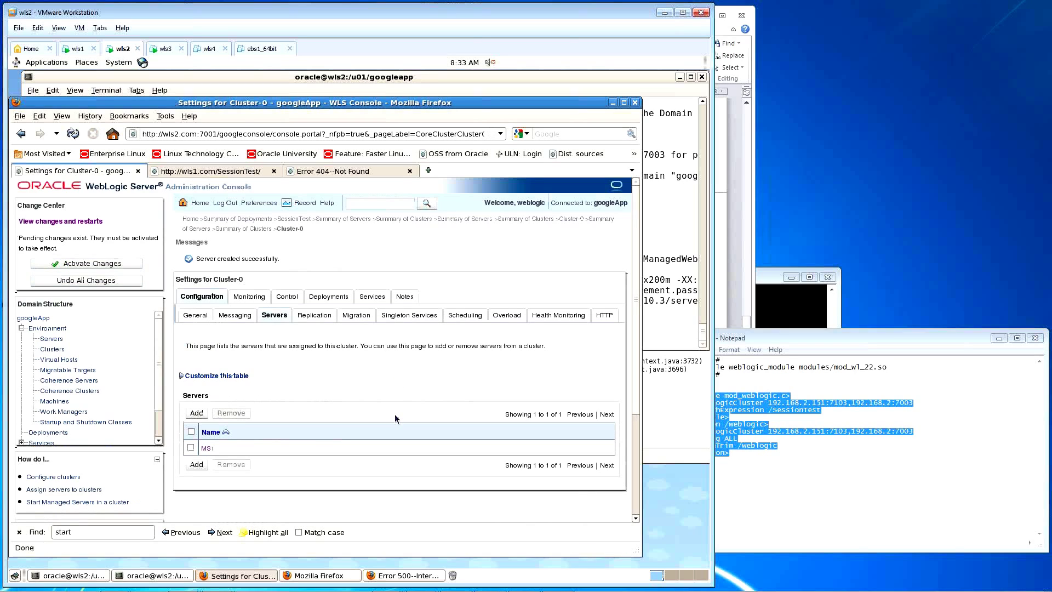
click(195, 414)
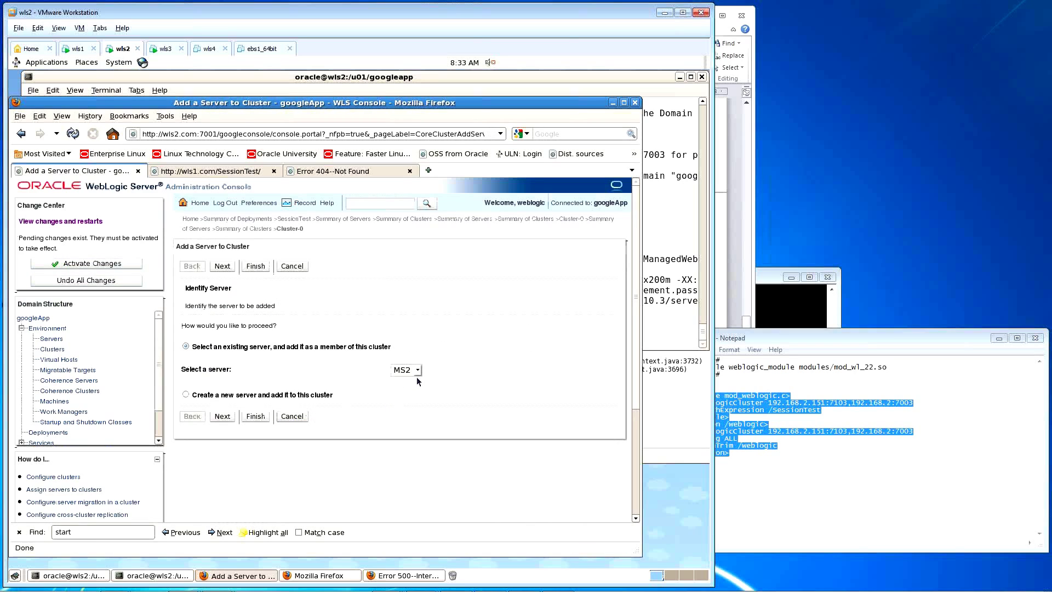
click(230, 420)
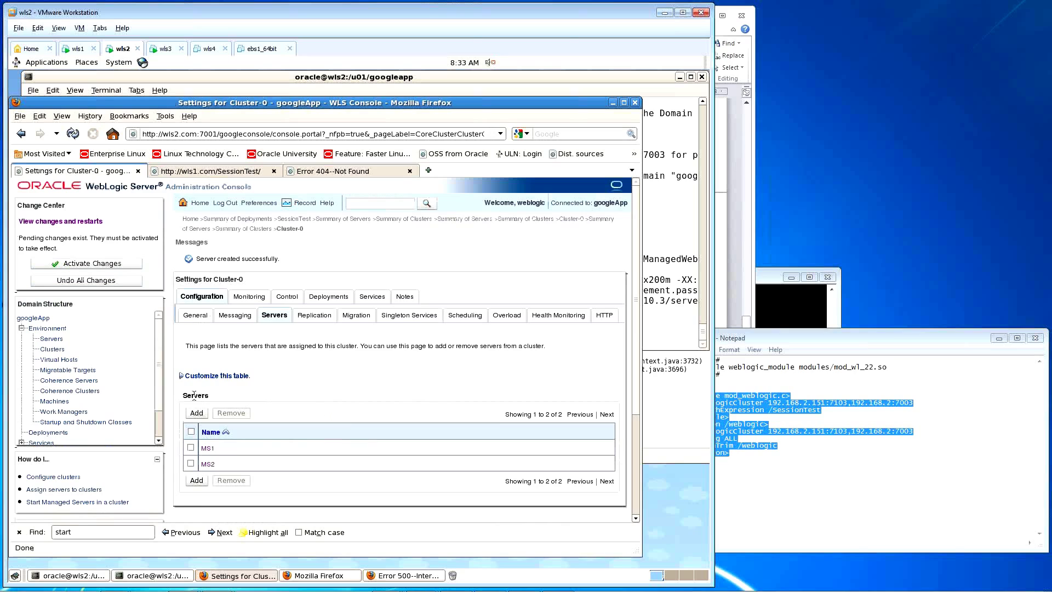
Add server MS4 to Cluster-0 and activate the pending changes.
click(198, 413)
click(417, 370)
click(406, 392)
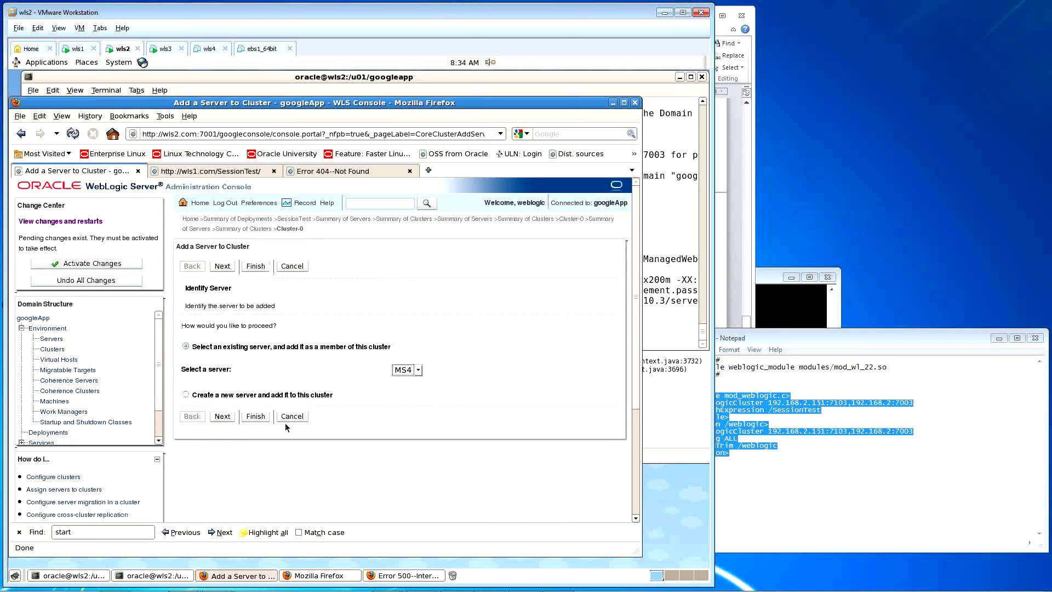
click(221, 416)
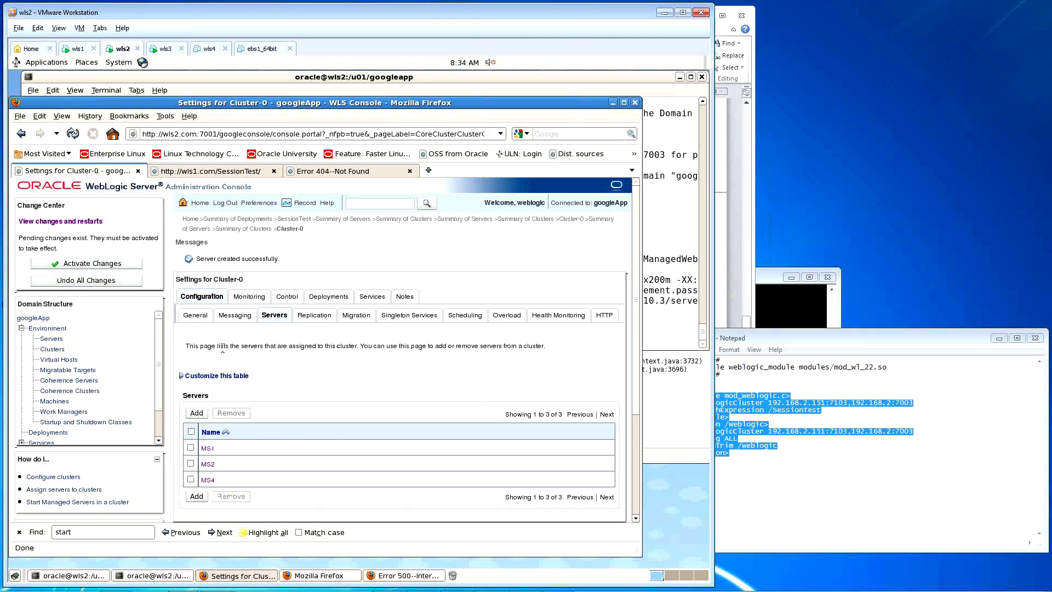
click(90, 263)
click(50, 433)
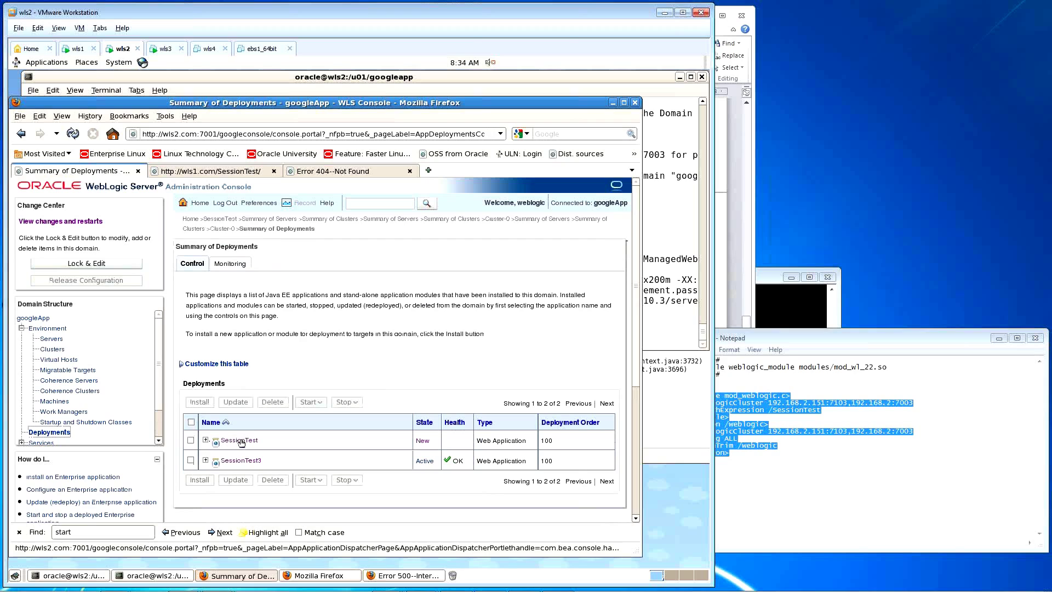
Lock the configuration and check SessionTest's Targets tab for MS1, MS2 and MS4, then return to Deployments.
click(110, 263)
click(239, 440)
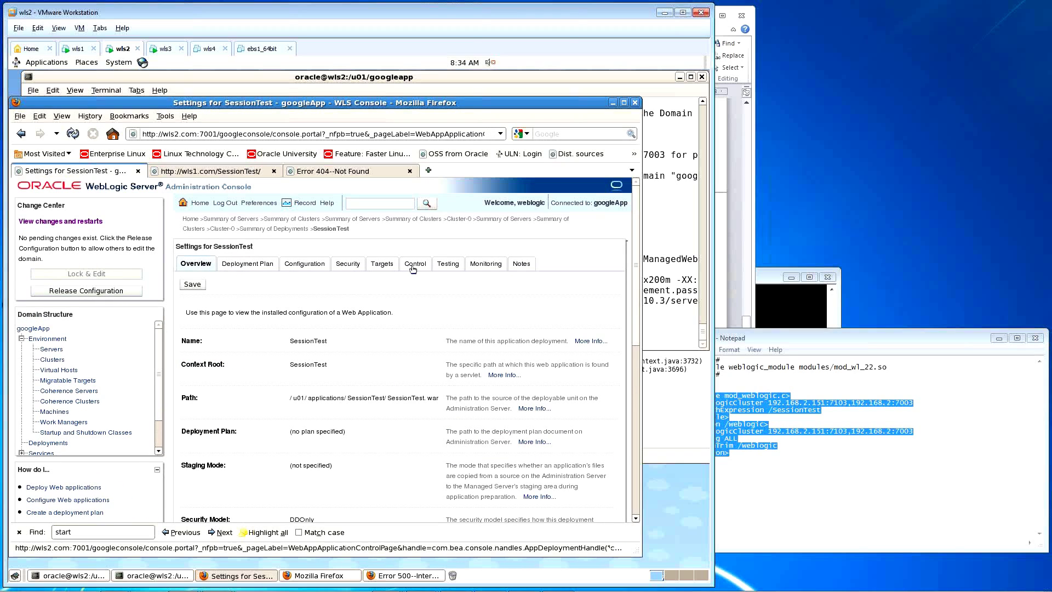
click(391, 266)
scroll(378, 339, down, 4)
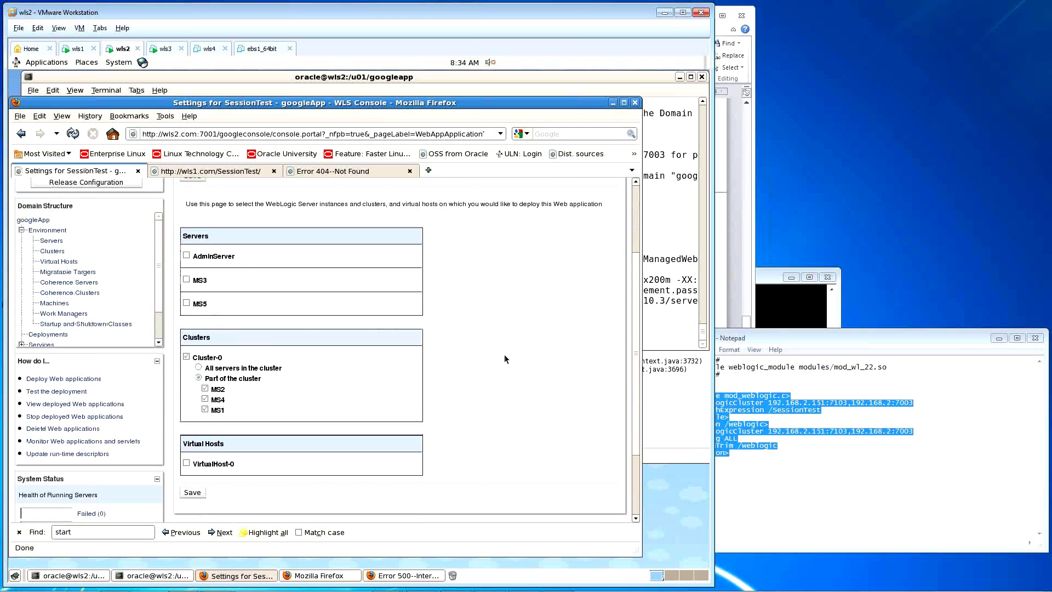
scroll(505, 358, up, 3)
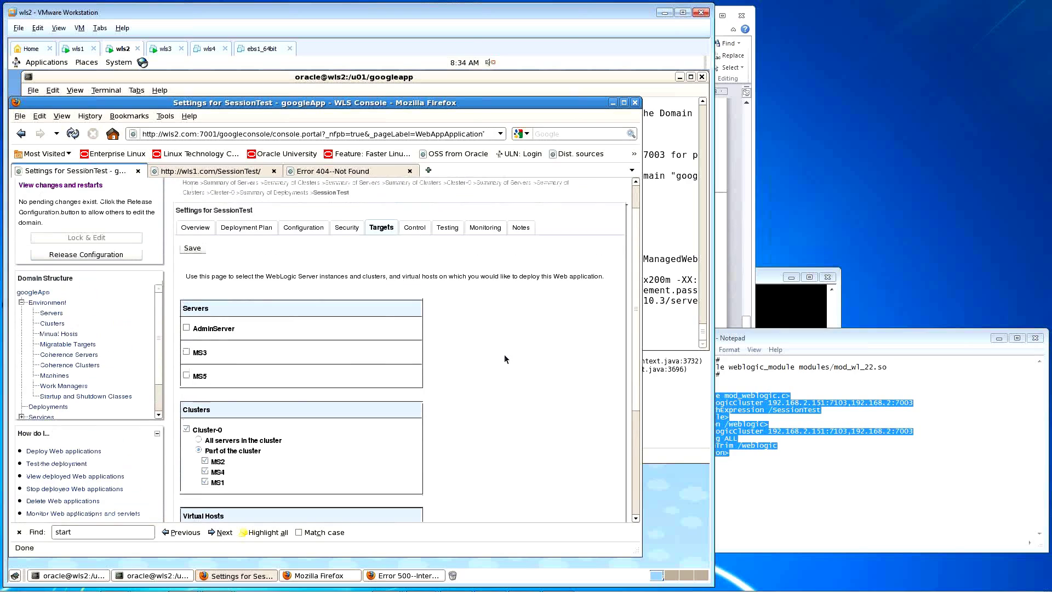
click(24, 141)
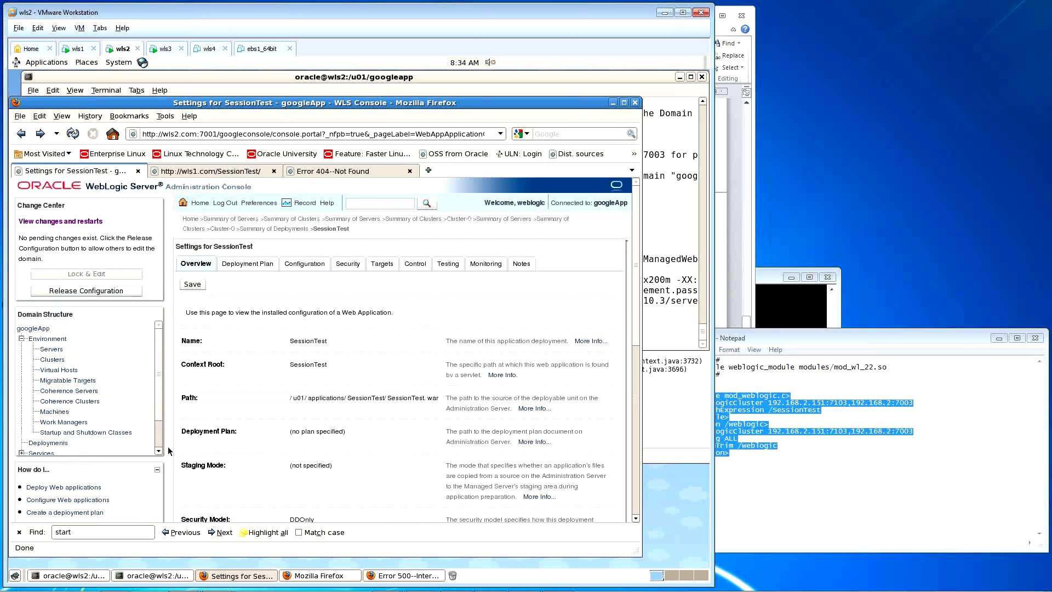
click(60, 446)
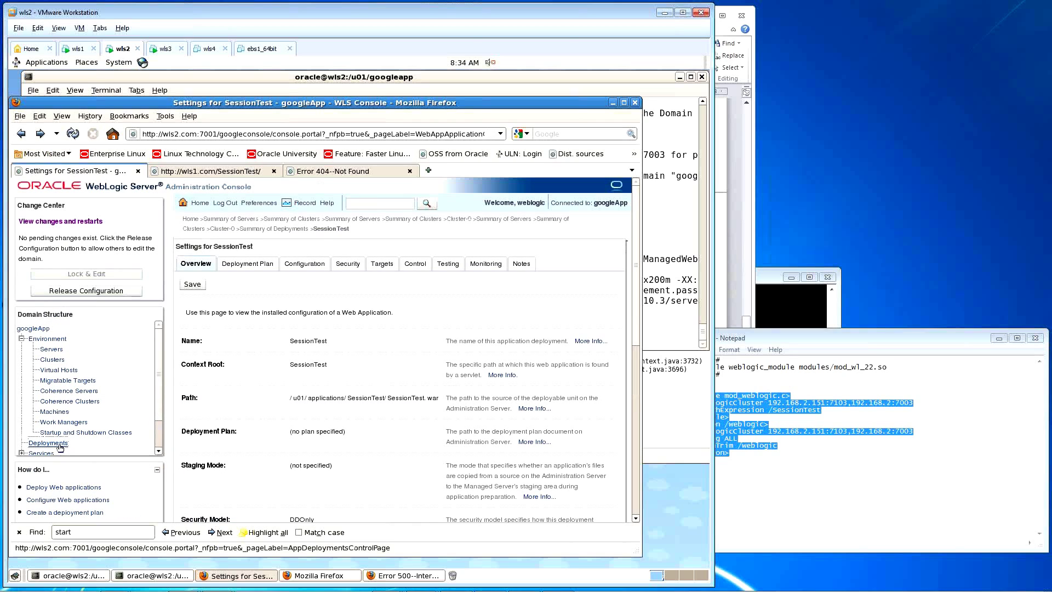
scroll(218, 390, down, 2)
Force Stop Now the SessionTest and SessionTest3 deployments.
click(191, 367)
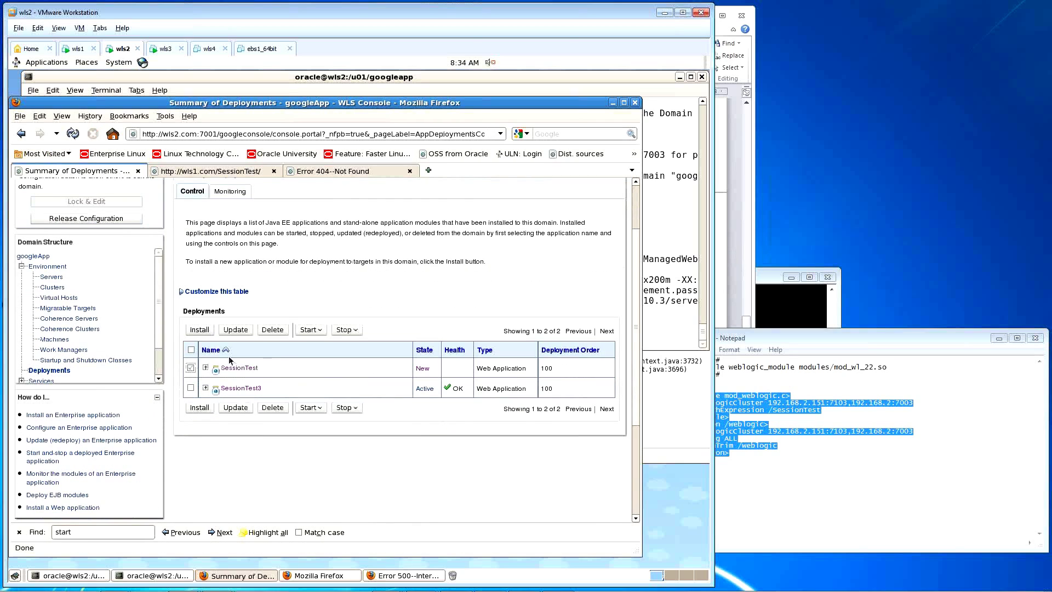
click(348, 331)
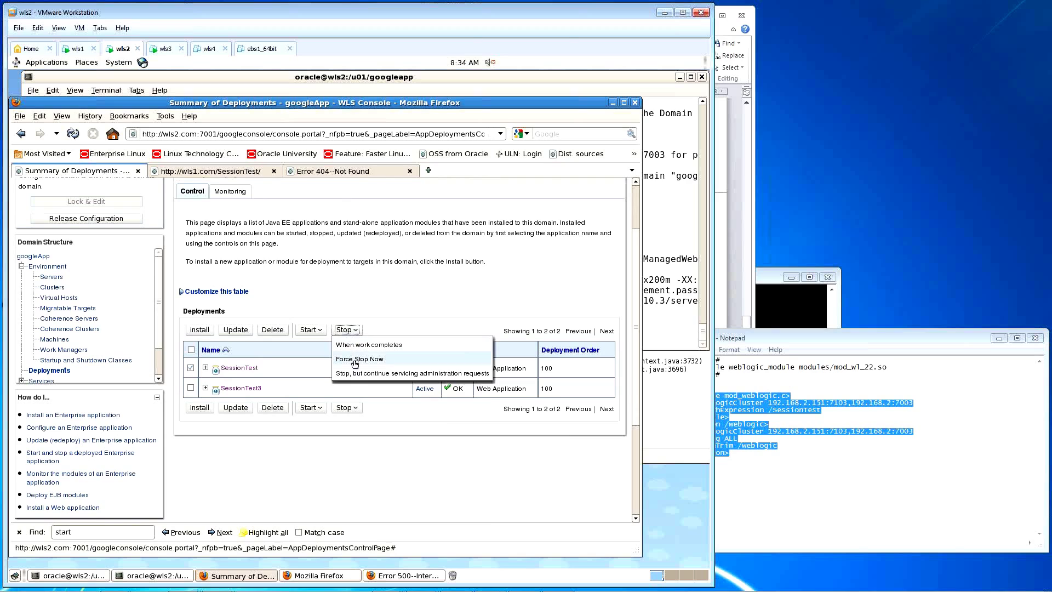
click(358, 359)
scroll(321, 403, down, 2)
click(190, 415)
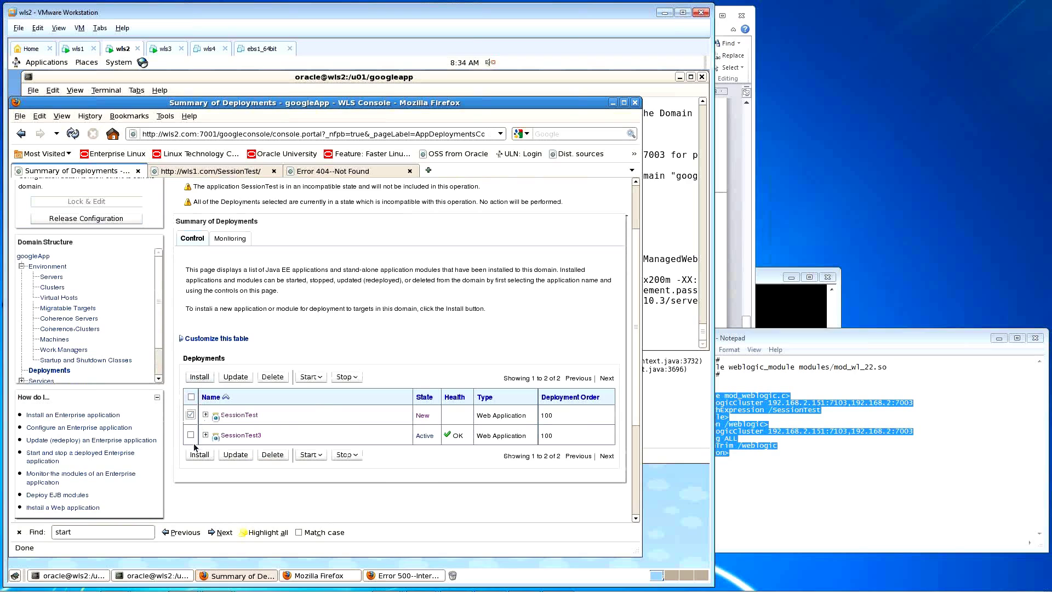
click(191, 435)
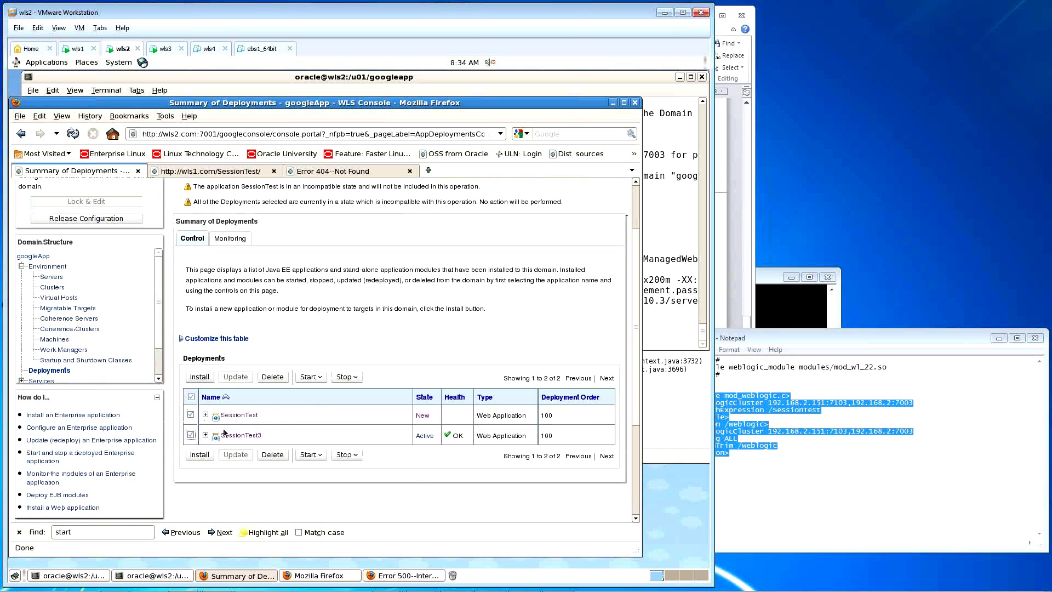
click(346, 376)
click(357, 407)
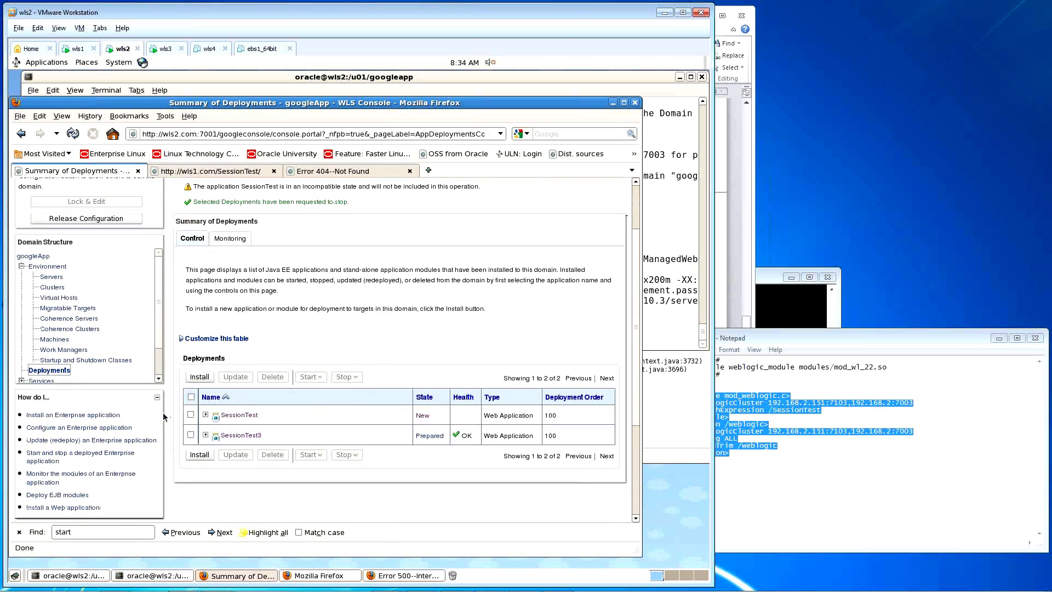
Delete SessionTest and SessionTest3 and activate the changes.
click(190, 414)
click(191, 435)
click(279, 379)
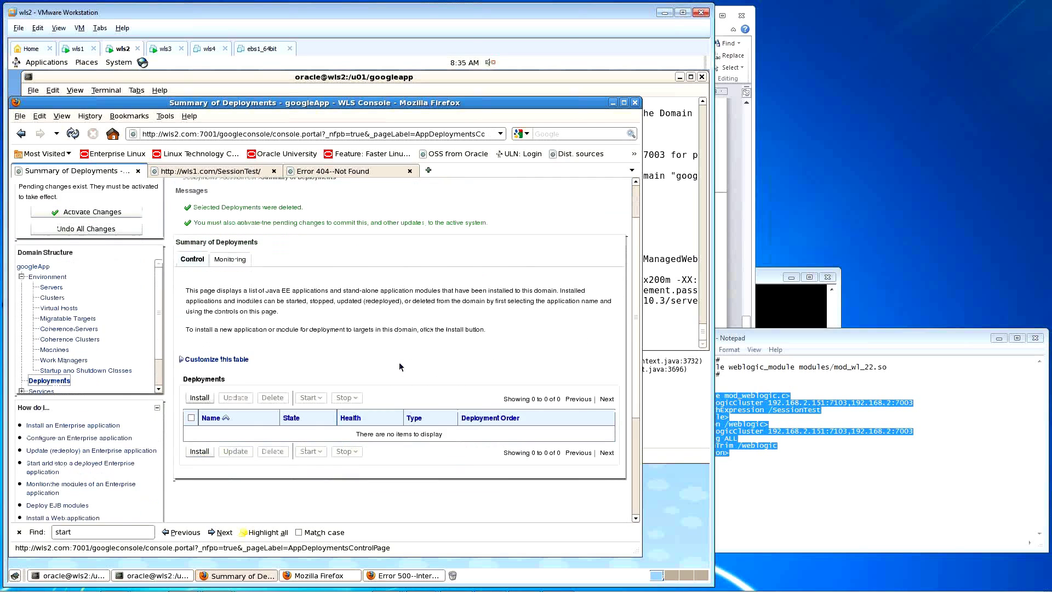
click(86, 190)
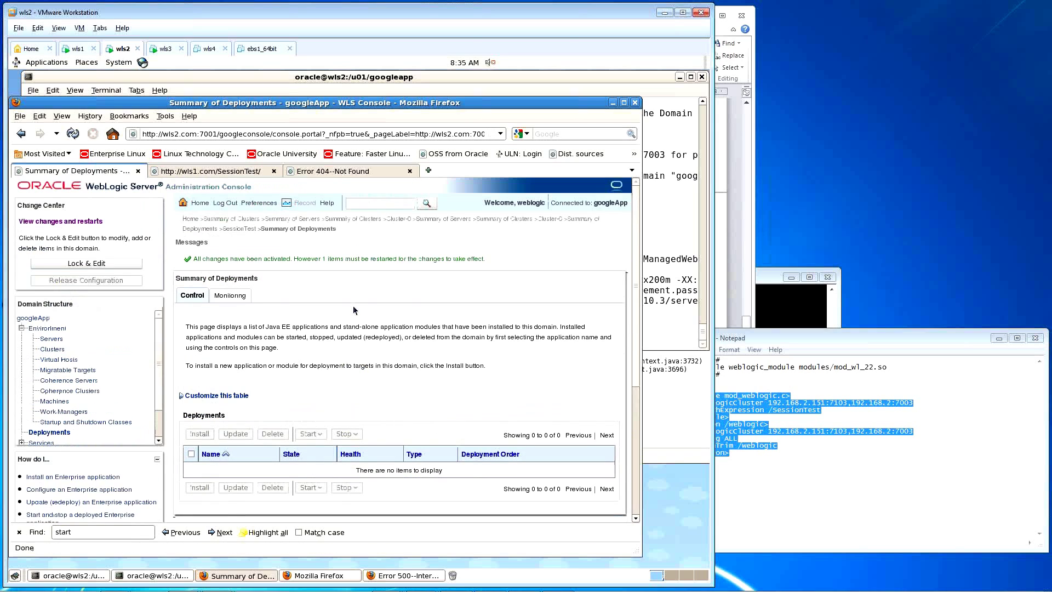
Review server states: MS1 and MS2 are SHUTDOWN, MS4 is UNKNOWN.
scroll(334, 324, down, 1)
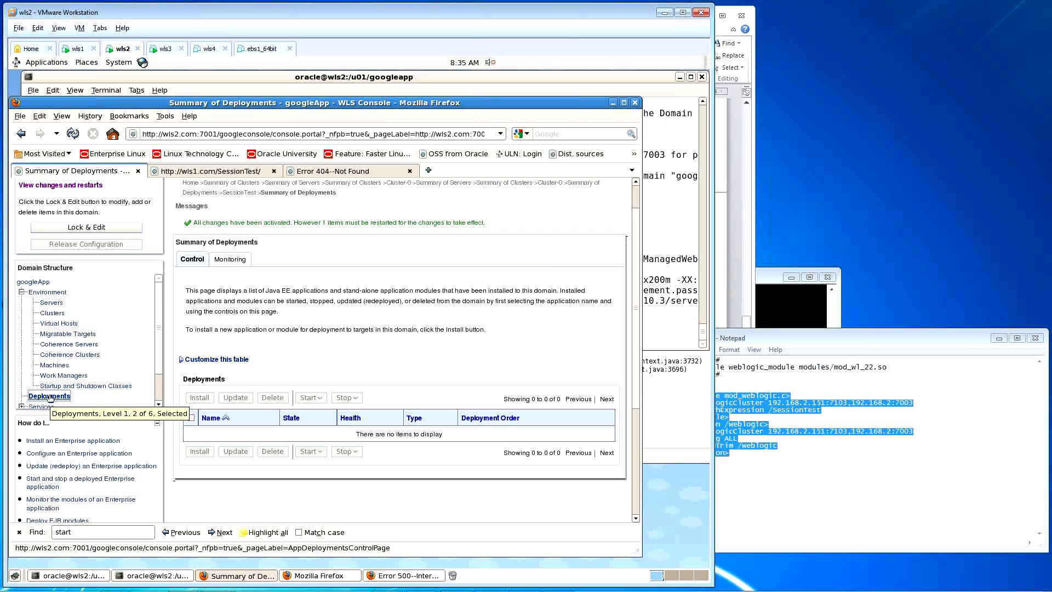
click(51, 302)
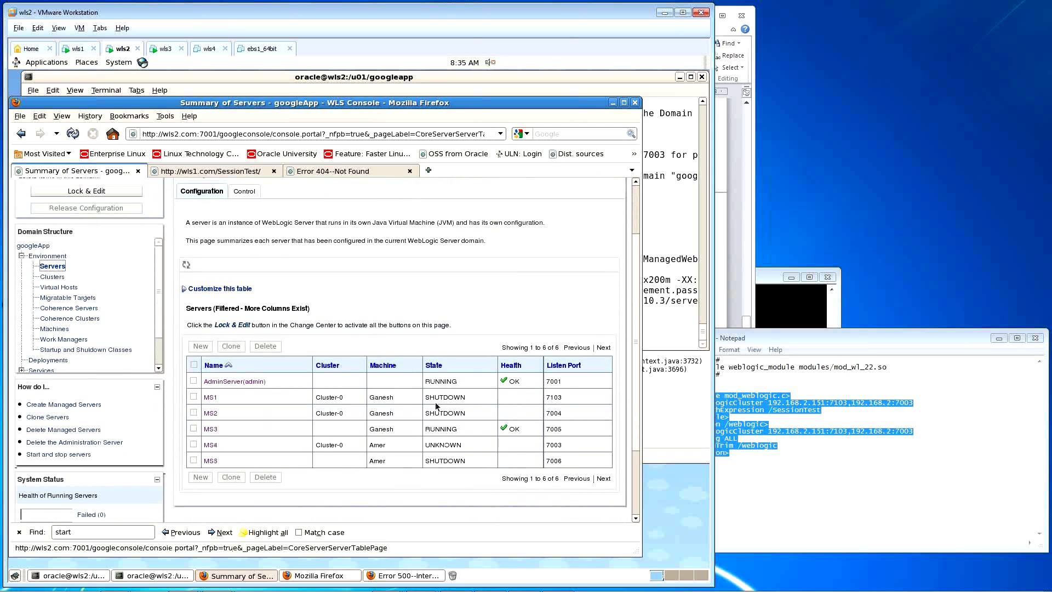
click(50, 361)
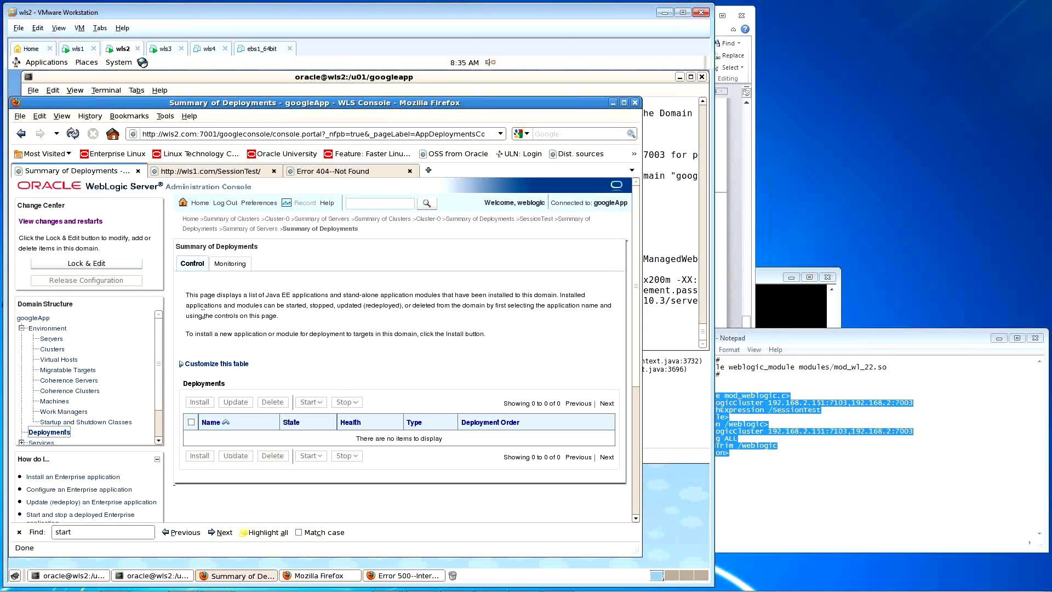
click(52, 339)
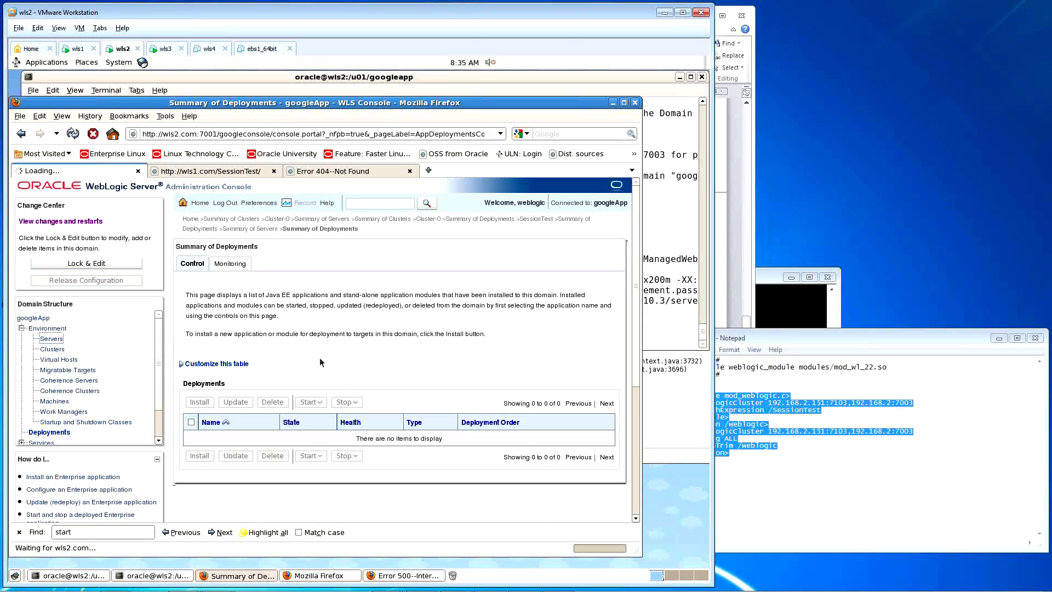
scroll(416, 370, down, 3)
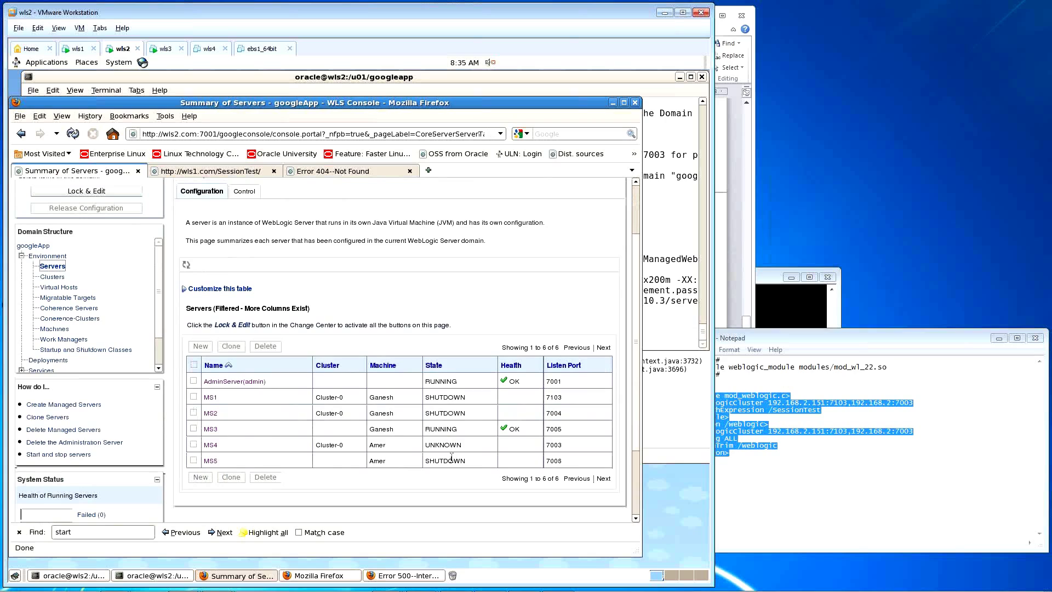
double_click(448, 396)
double_click(444, 413)
double_click(444, 444)
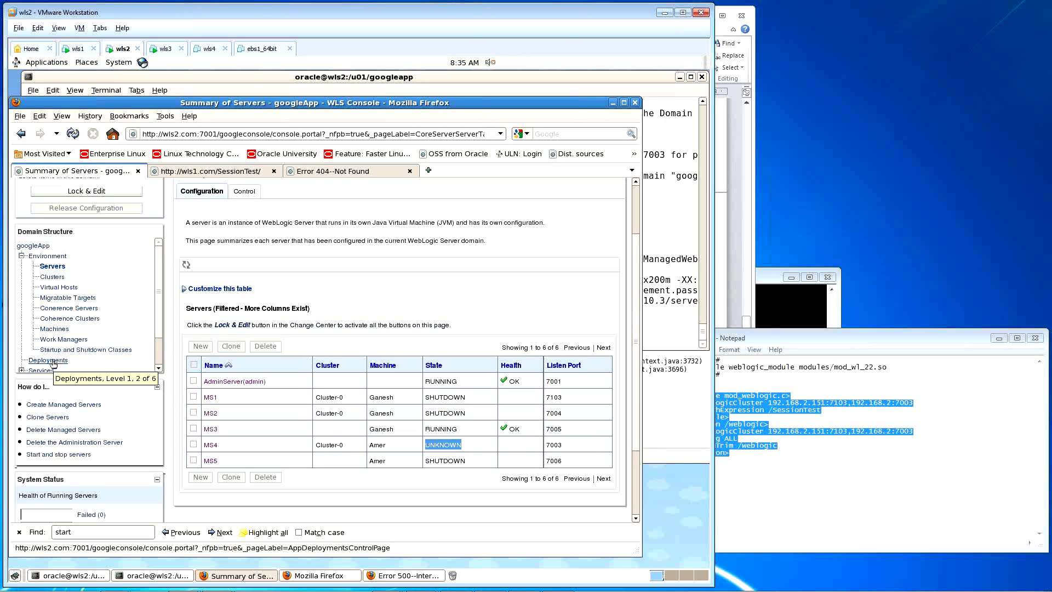
Reload the servers page, return to the empty Deployments summary and Lock & Edit.
click(73, 135)
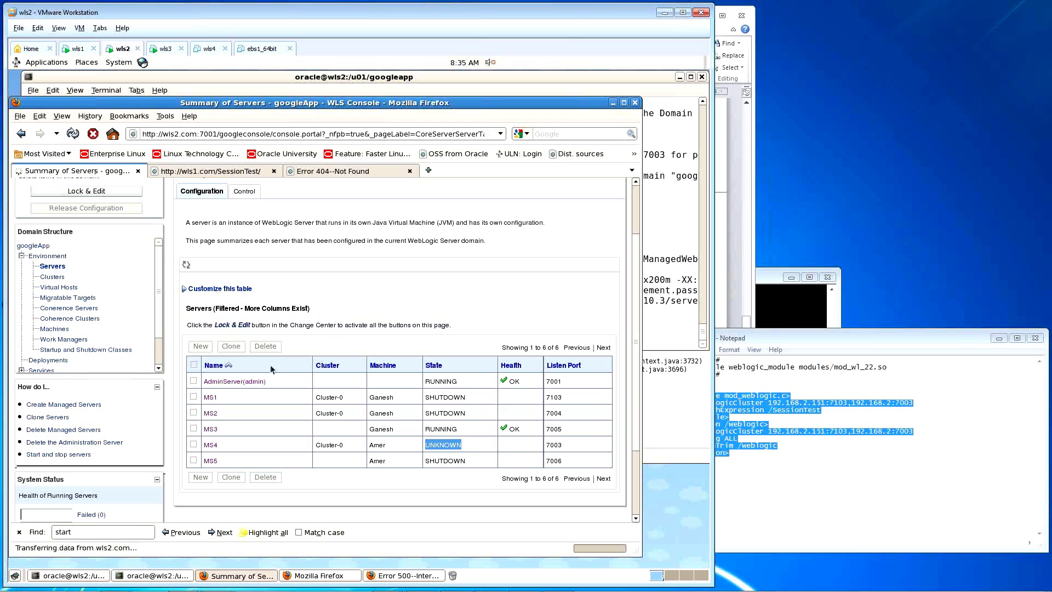
click(48, 360)
scroll(311, 390, down, 1)
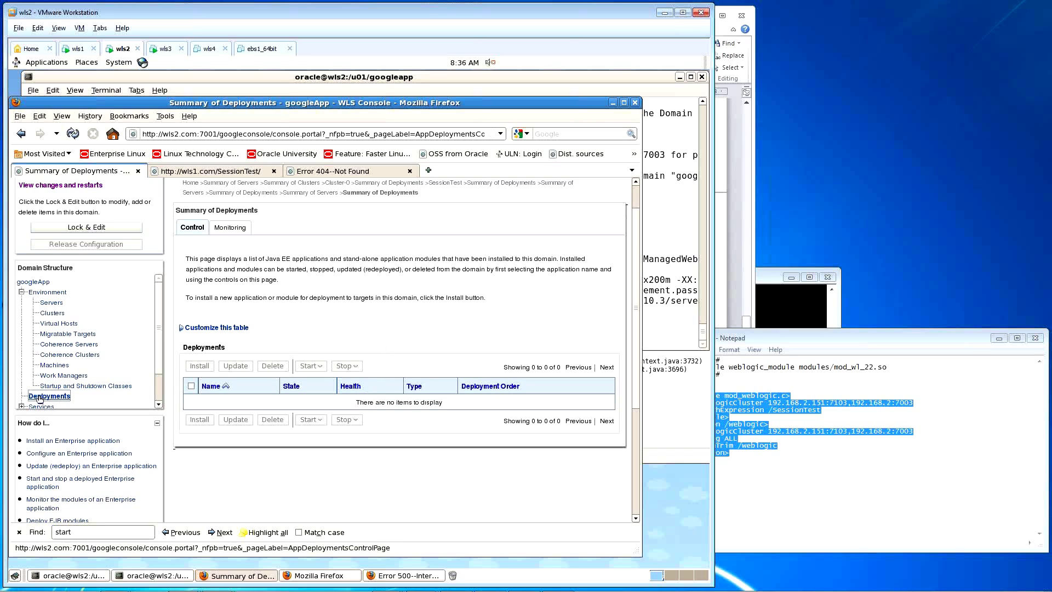
click(97, 229)
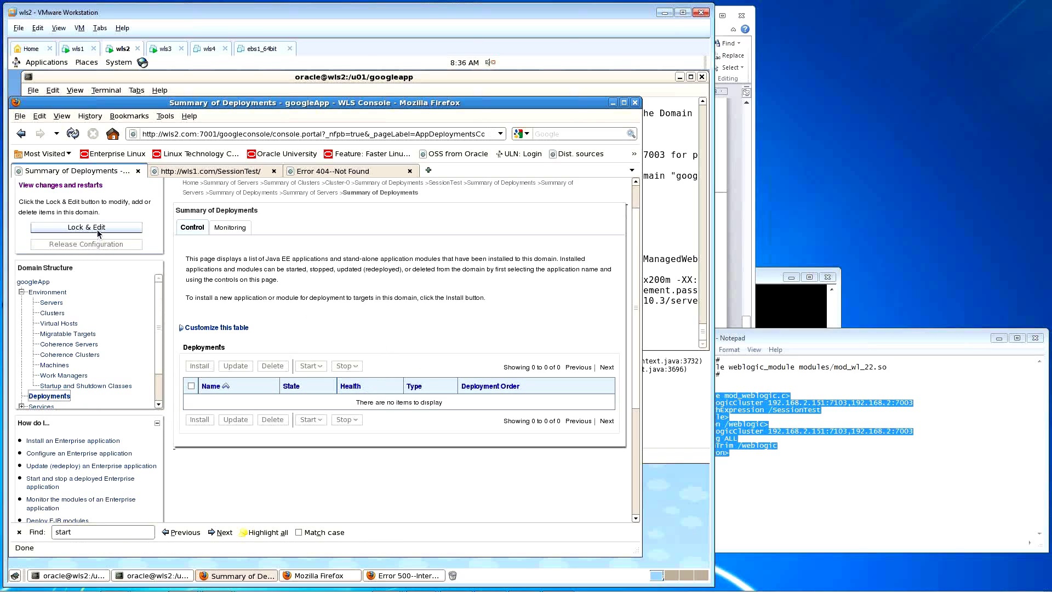
Start an Install and select /u01/applications/SessionTest/SessionTest.war as the deployment file.
click(203, 406)
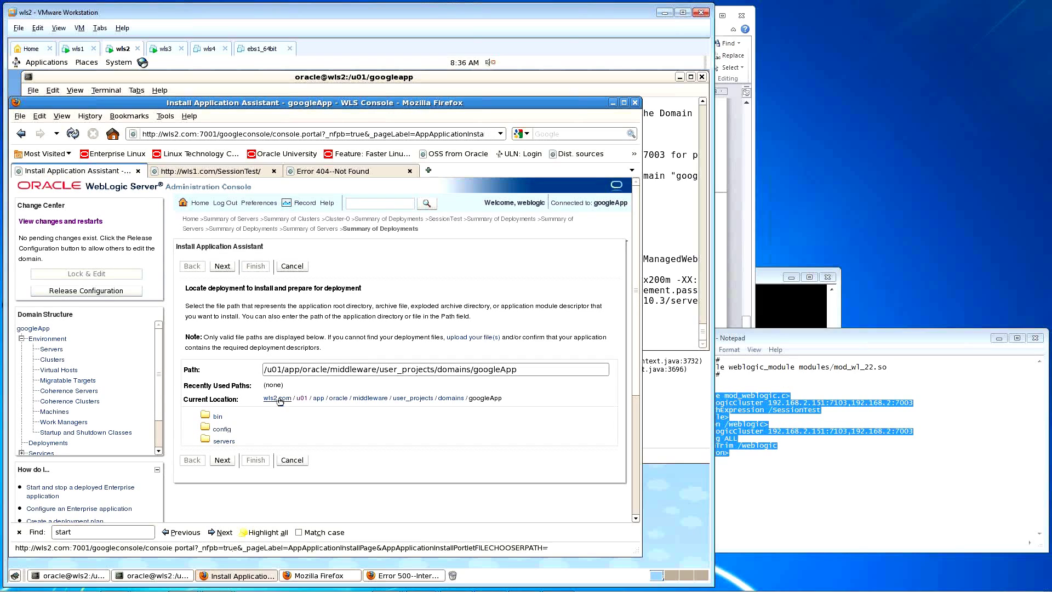
click(303, 398)
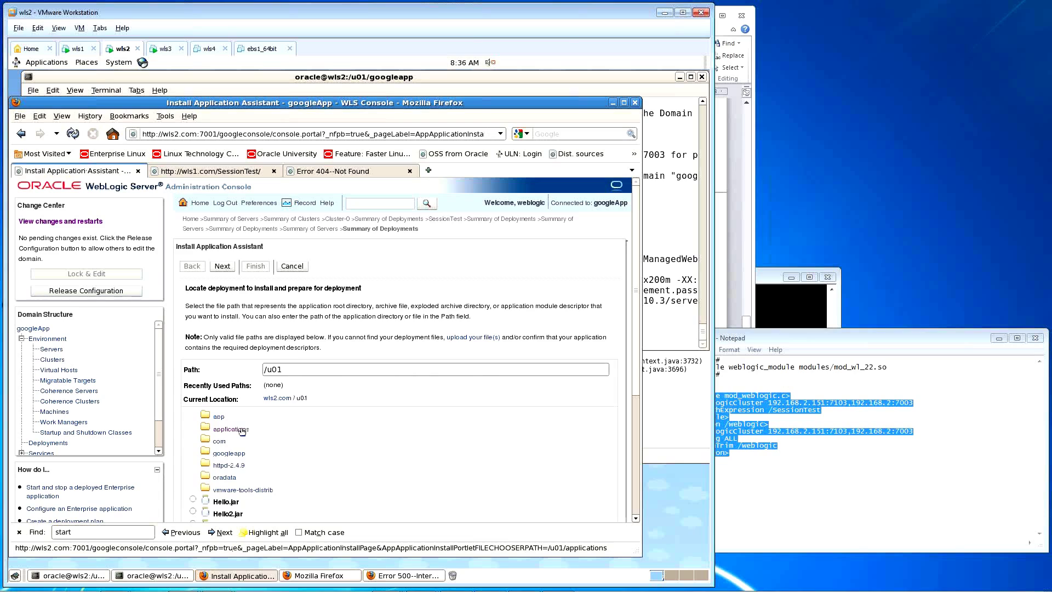
click(241, 429)
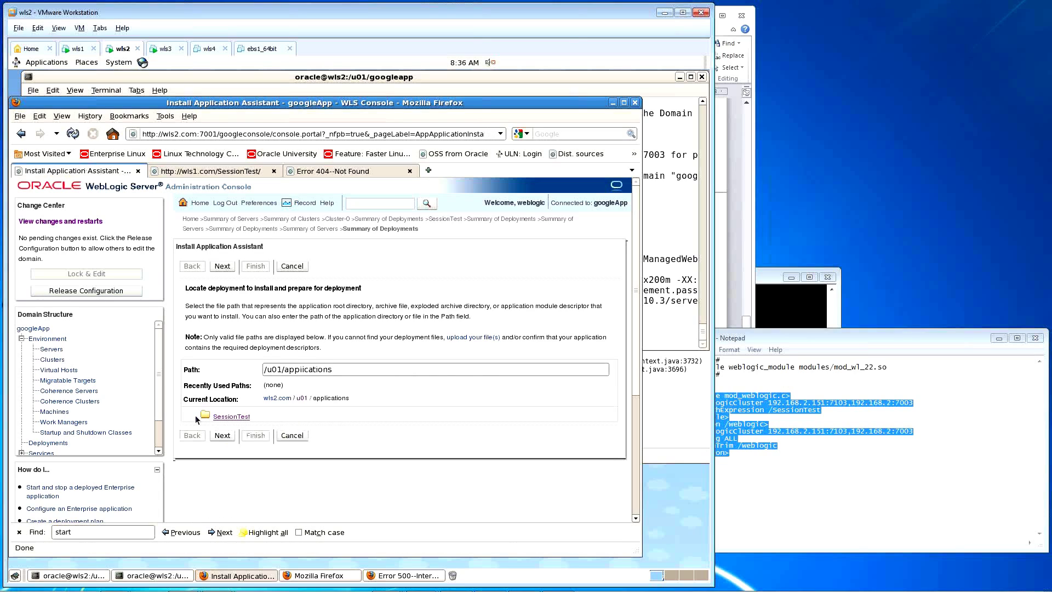
click(247, 418)
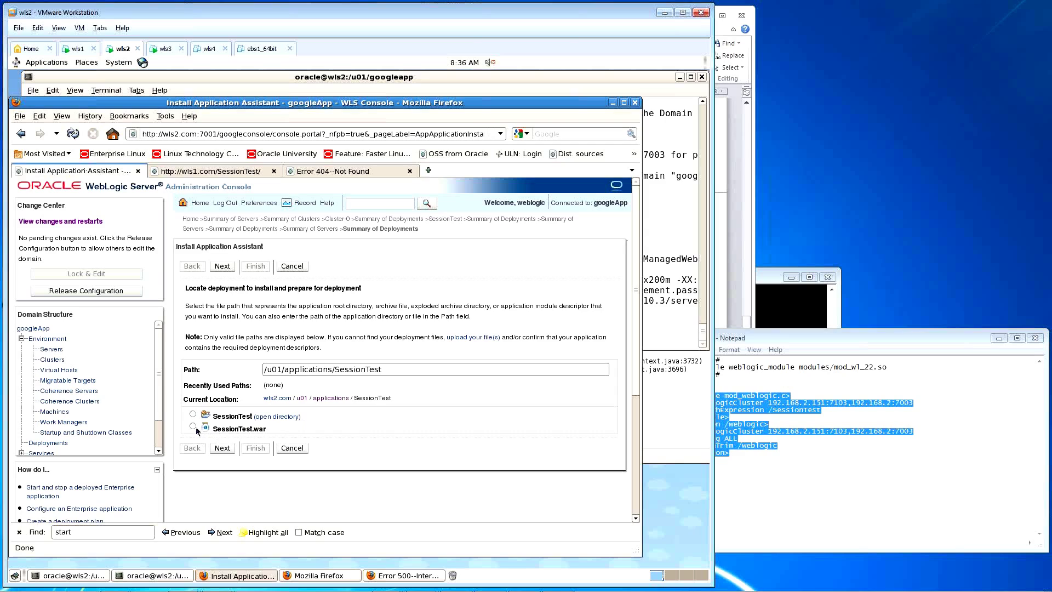
click(193, 426)
mouse_move(165, 585)
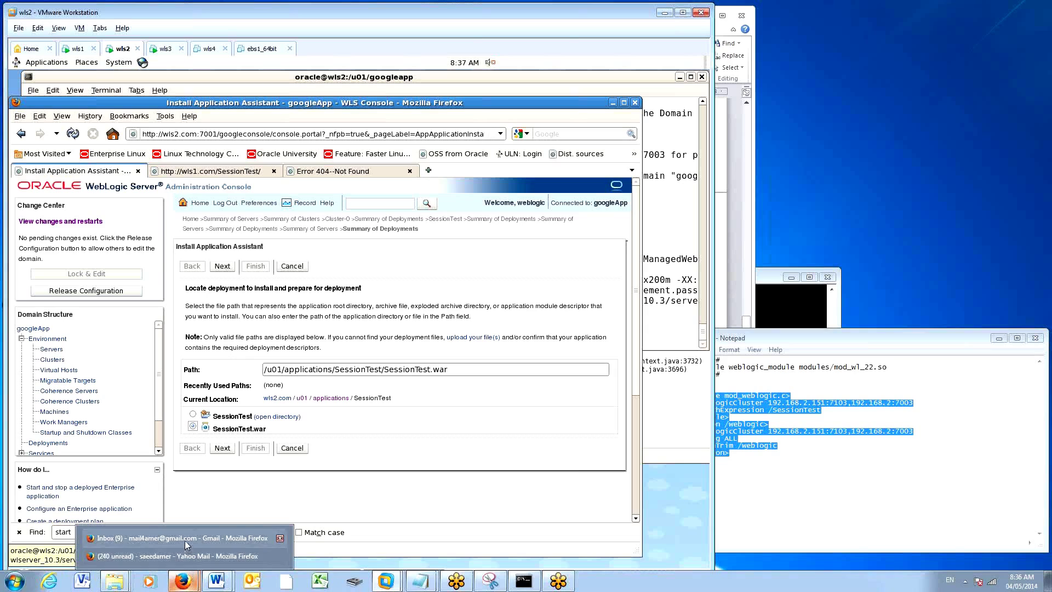
Download SessionTest.zip from the 'Fwd: sessiontest with replication tag' email and open its Downloads folder.
click(185, 538)
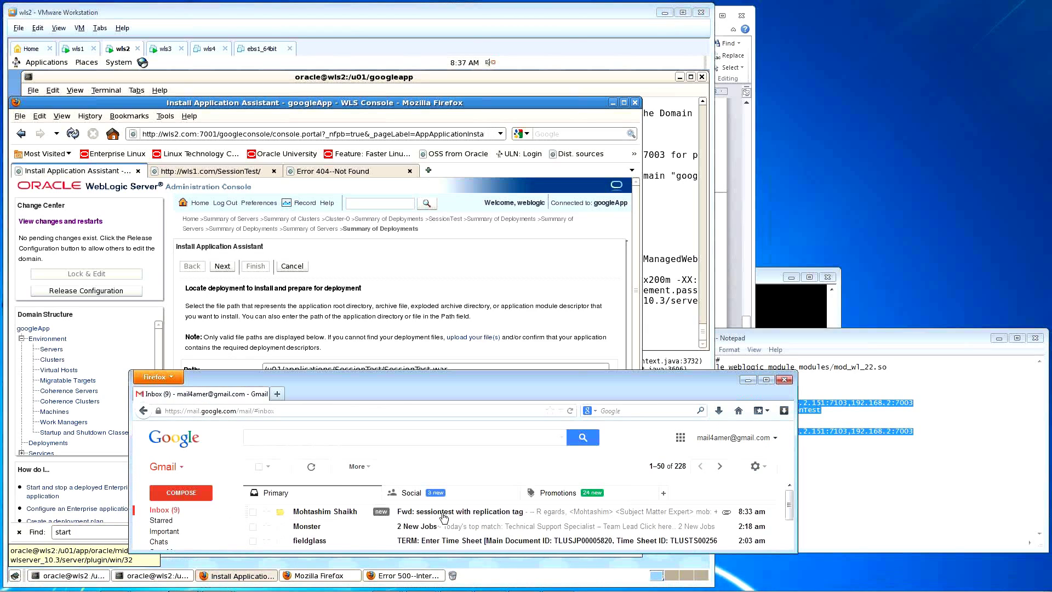
click(444, 518)
drag(330, 371, 337, 164)
click(291, 445)
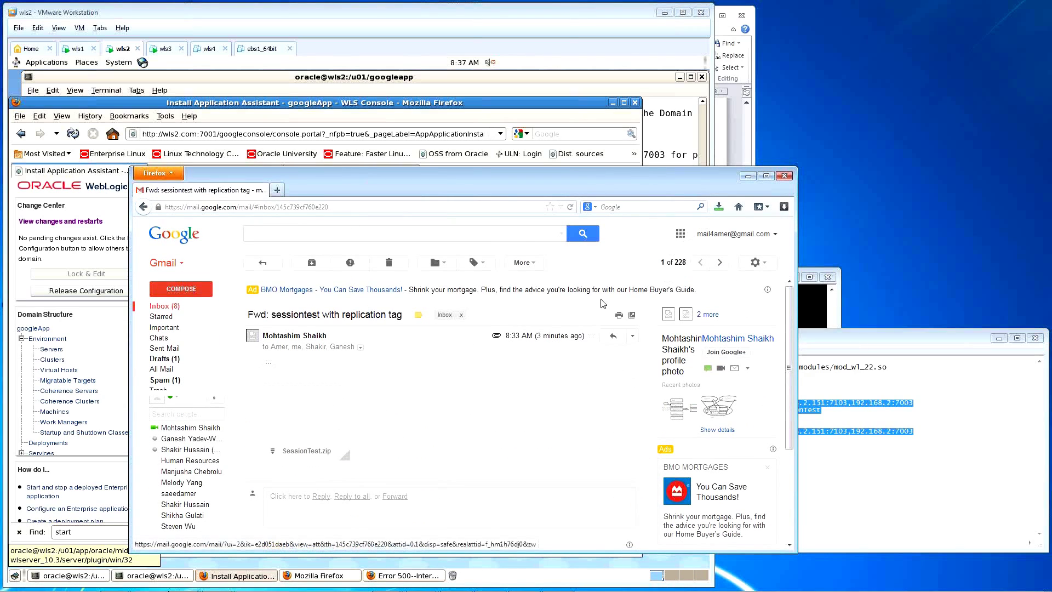
click(719, 207)
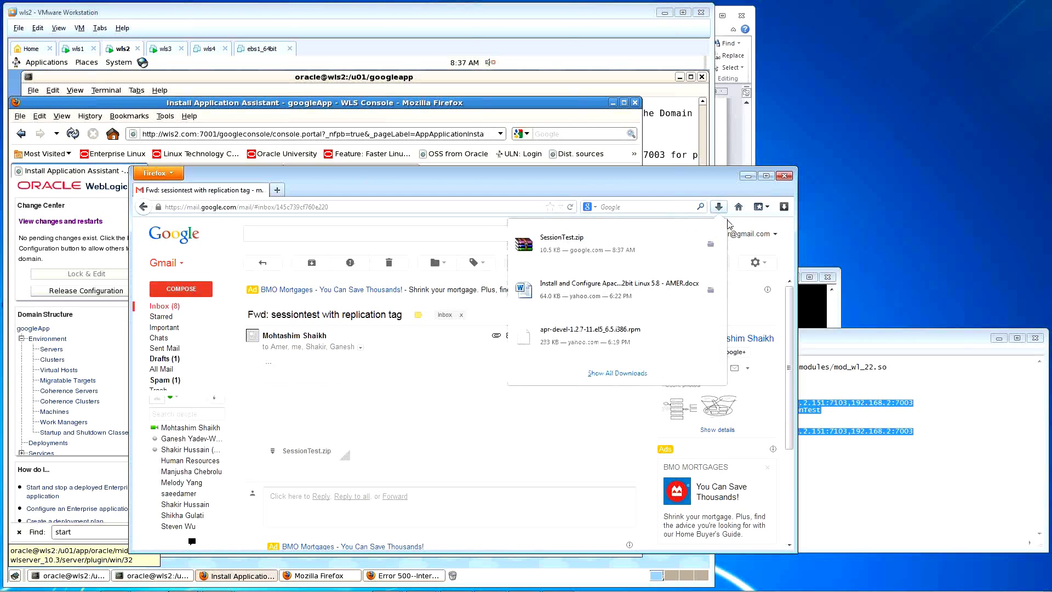
click(666, 294)
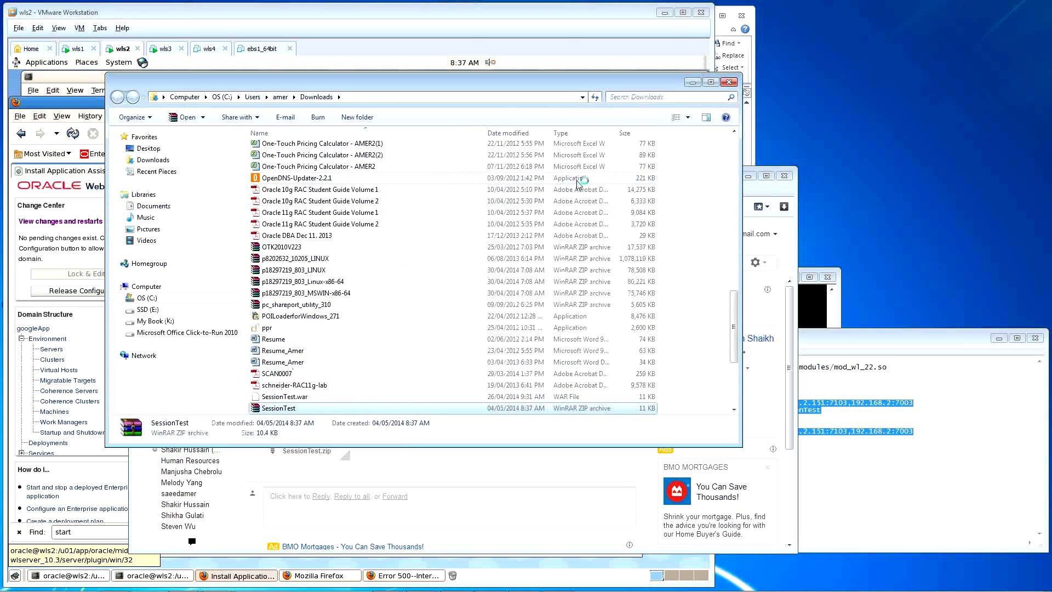
Open SessionTest.zip in WinRAR, dismiss the licence reminder, select build.xml, and close the stray browser window.
drag(579, 74, 579, 235)
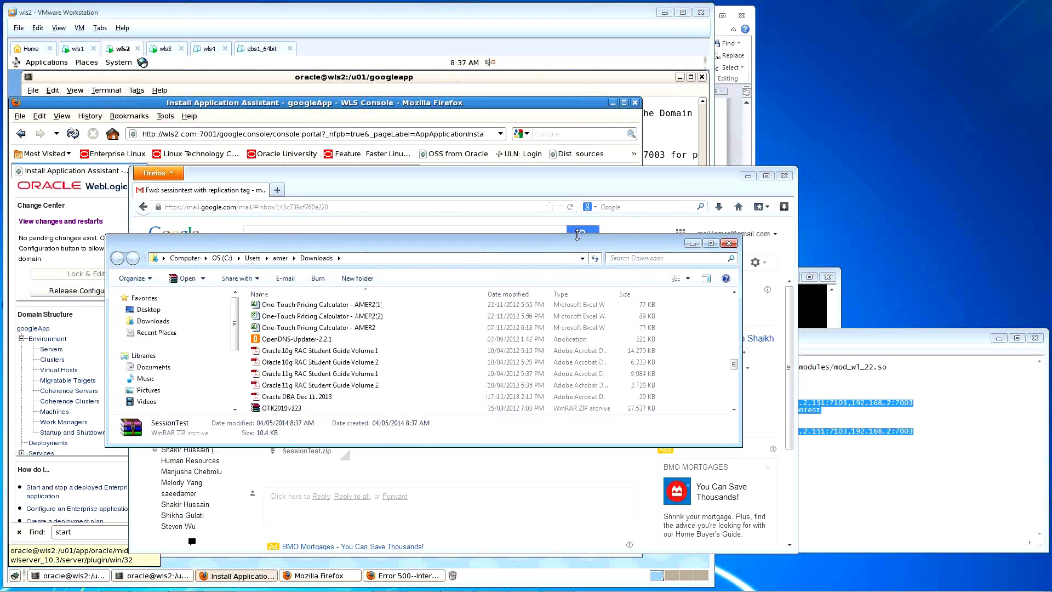
scroll(353, 360, down, 4)
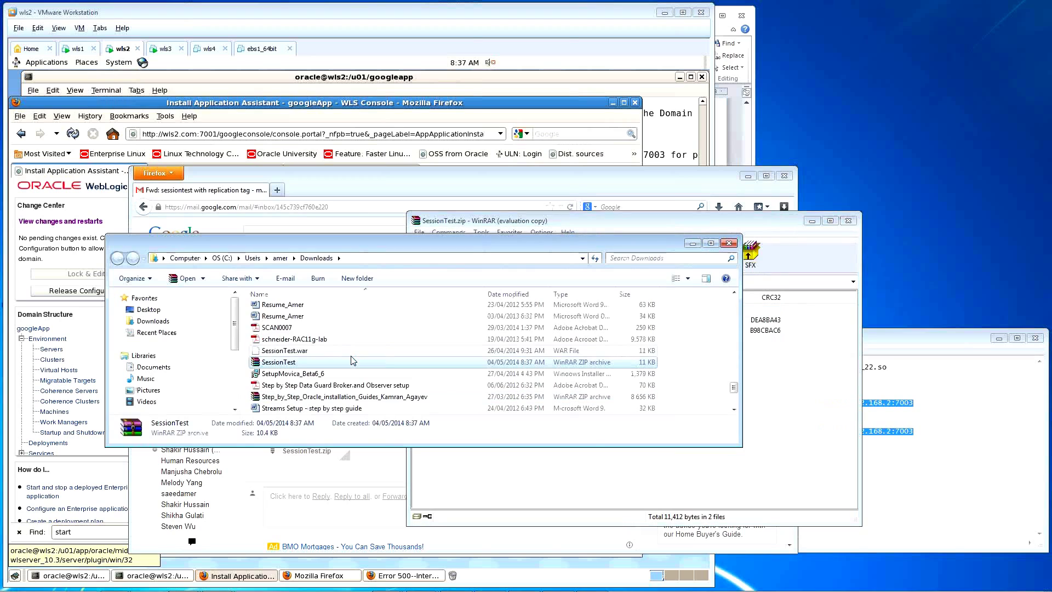
click(692, 247)
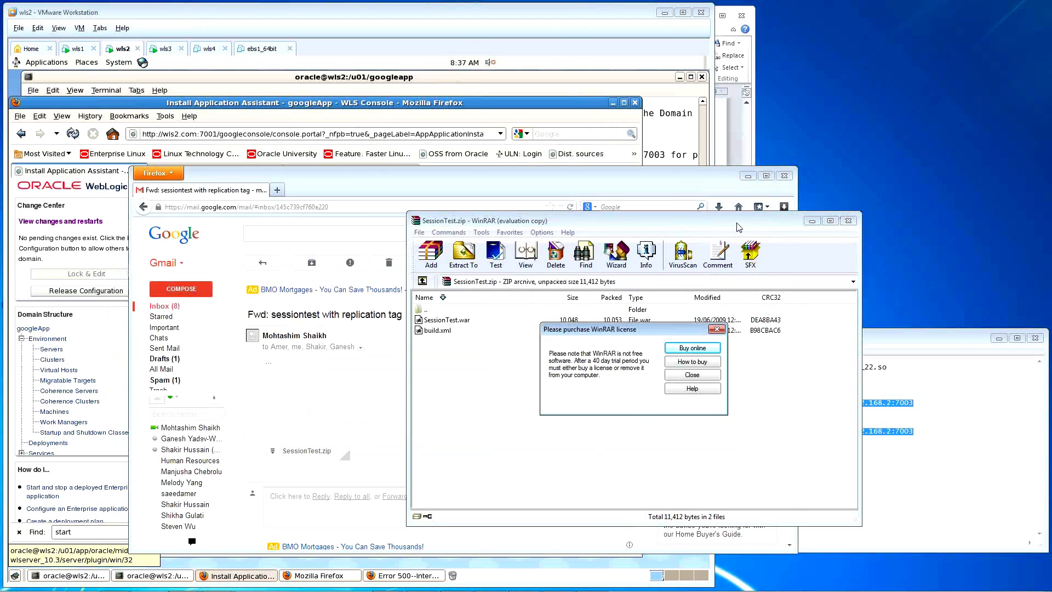
click(679, 375)
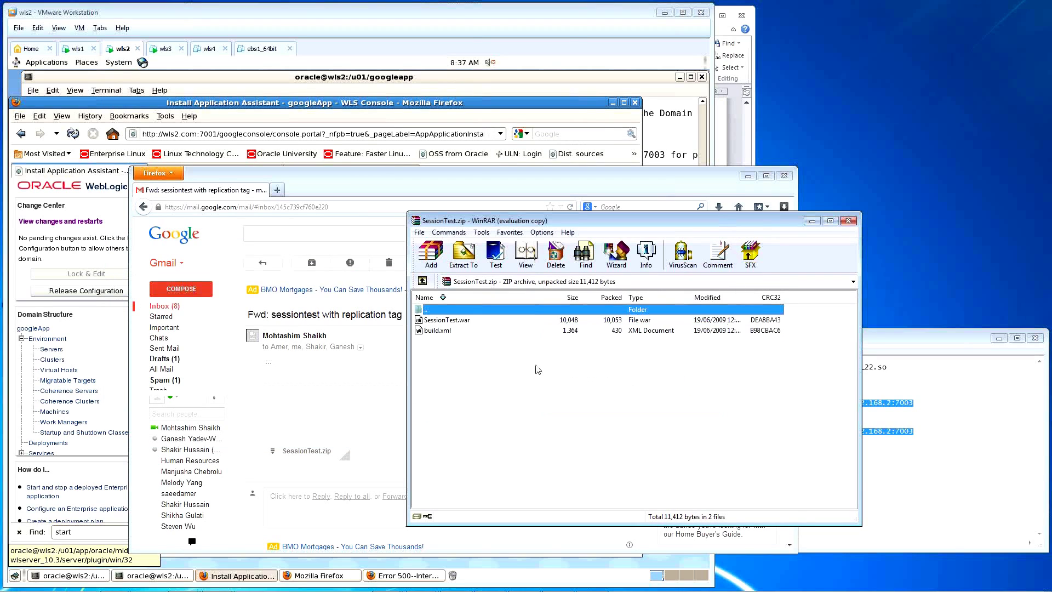
click(444, 331)
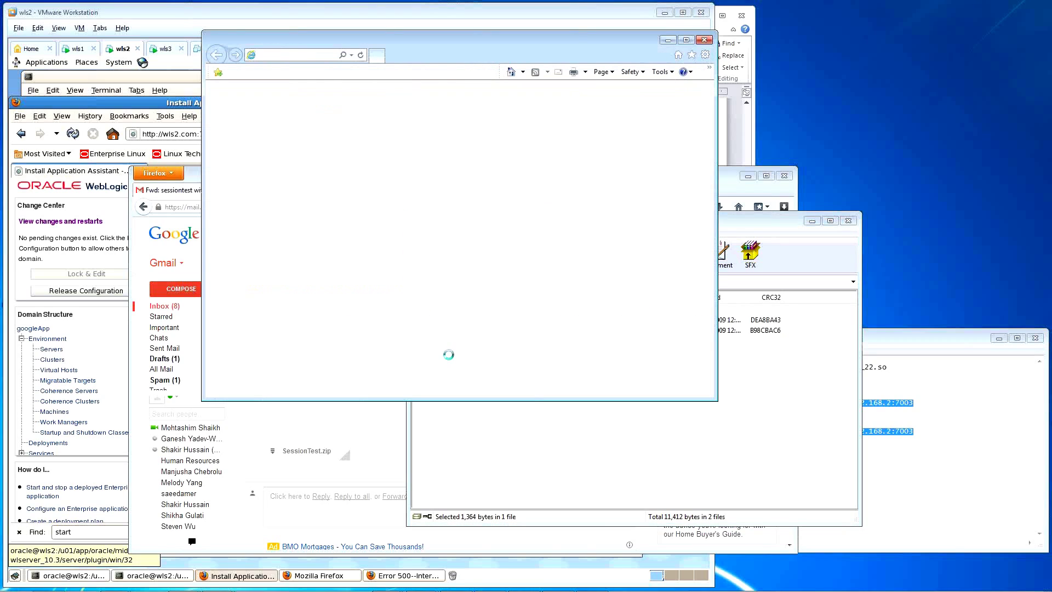
click(705, 43)
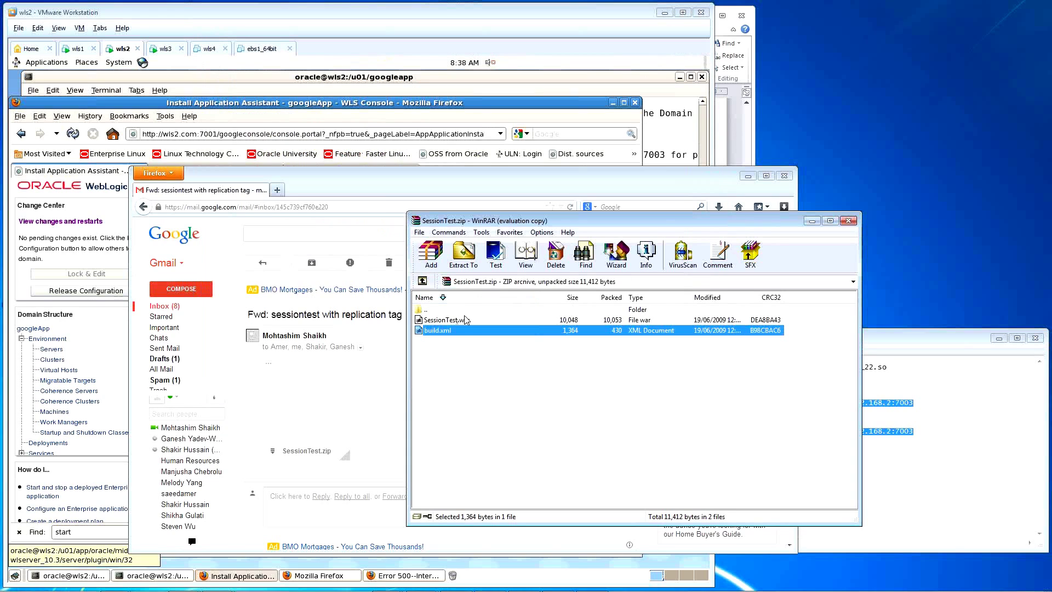
View build.xml in WinRAR's viewer, resized to read its deploy and undeploy targets for AdminServer port 7001.
click(525, 255)
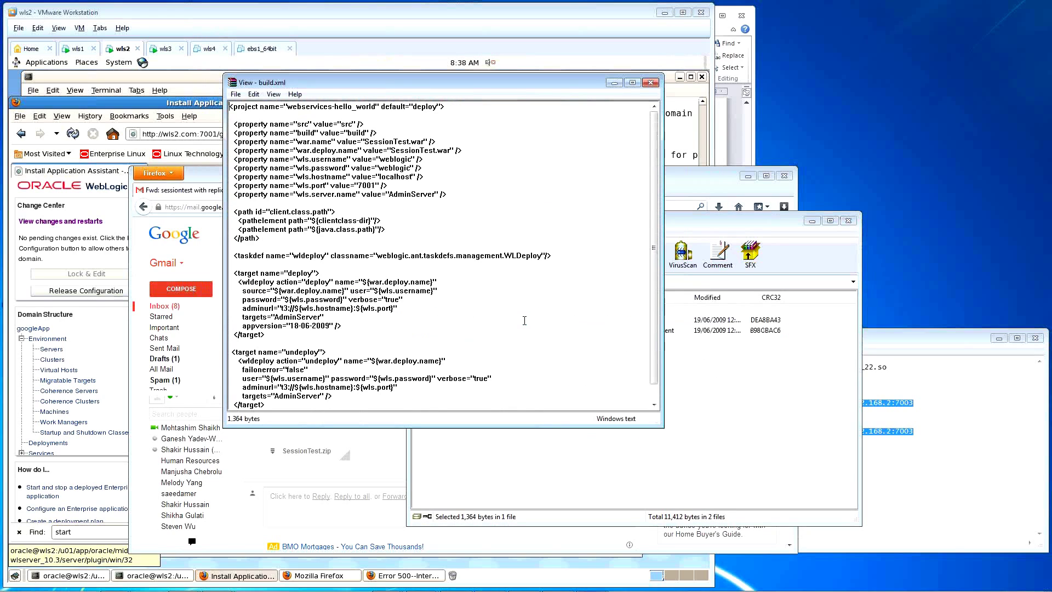
drag(346, 83, 343, 68)
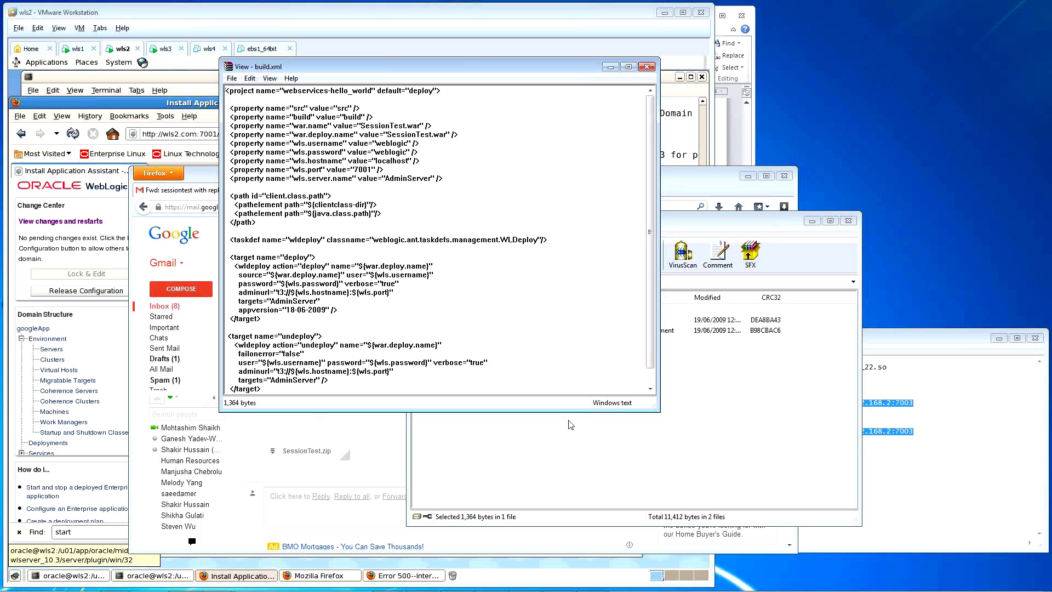
drag(569, 411, 567, 481)
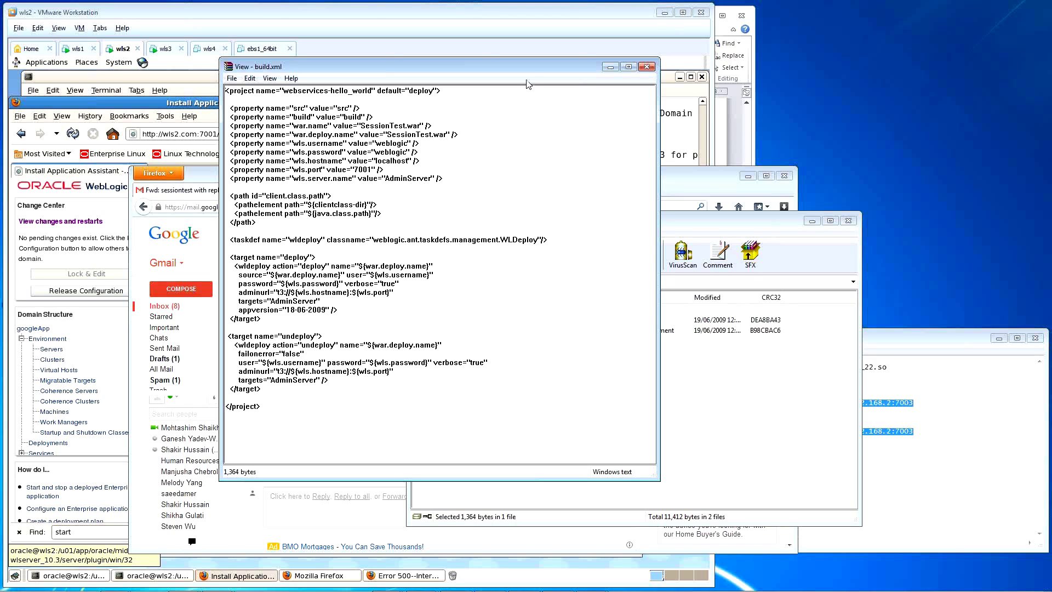
drag(529, 68, 458, 114)
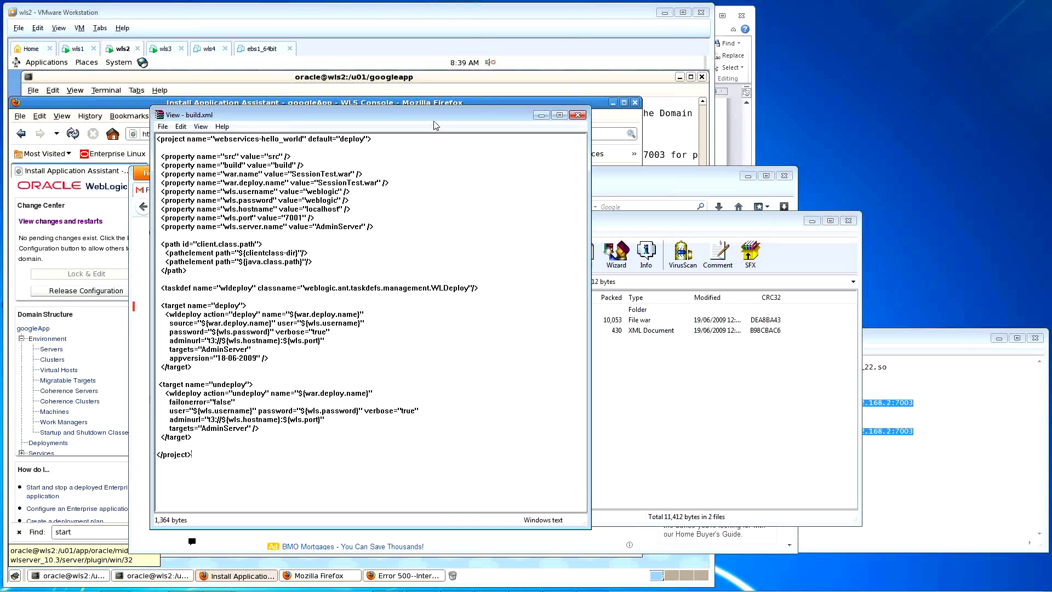
drag(434, 121, 443, 122)
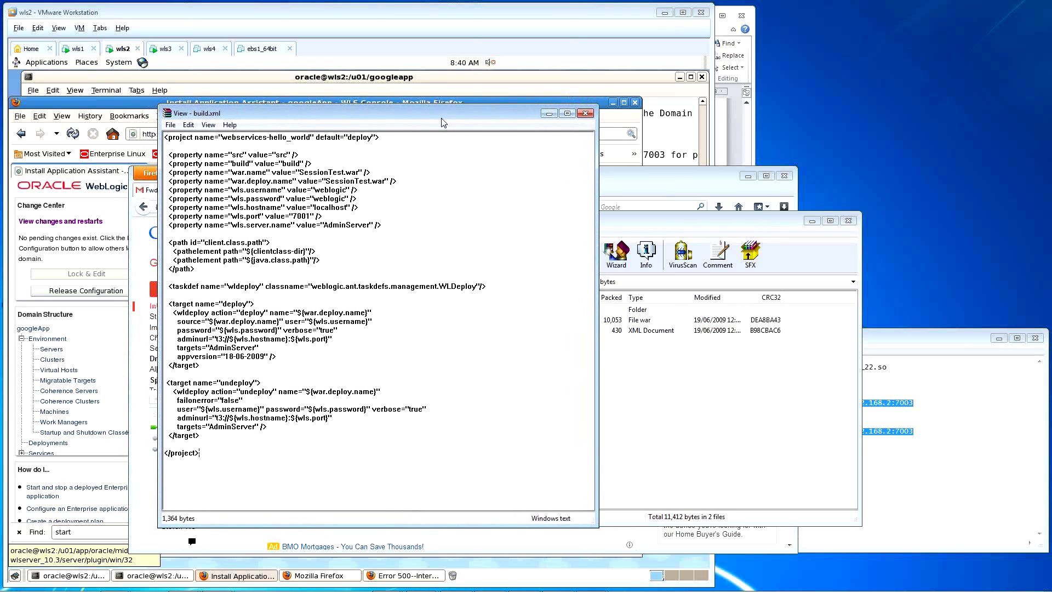
drag(623, 225, 647, 227)
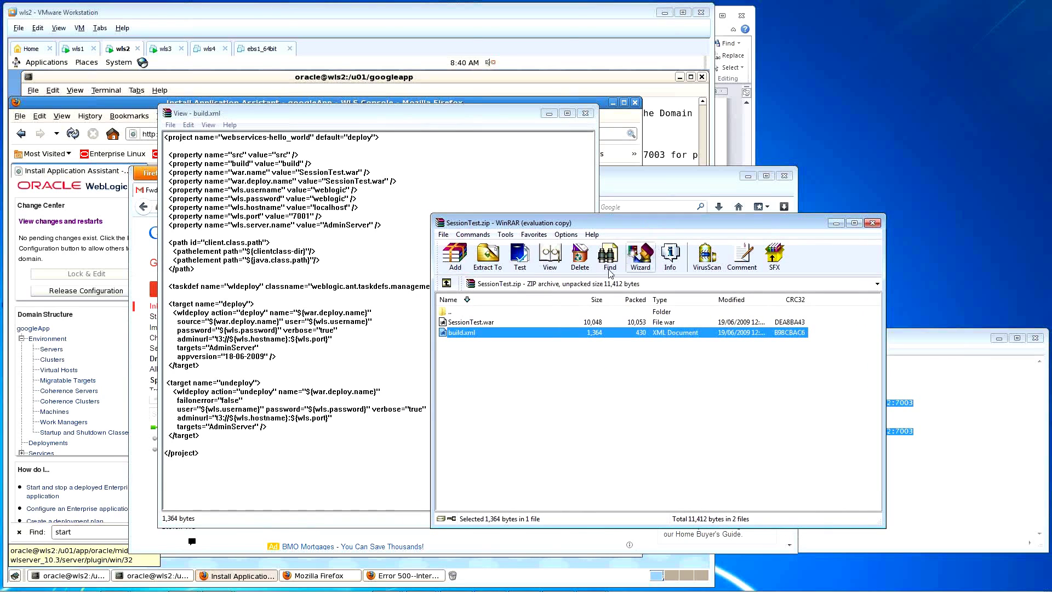
Open SessionTest.war from the zip, closing the build.xml viewer and the licence reminder.
click(465, 323)
double_click(465, 323)
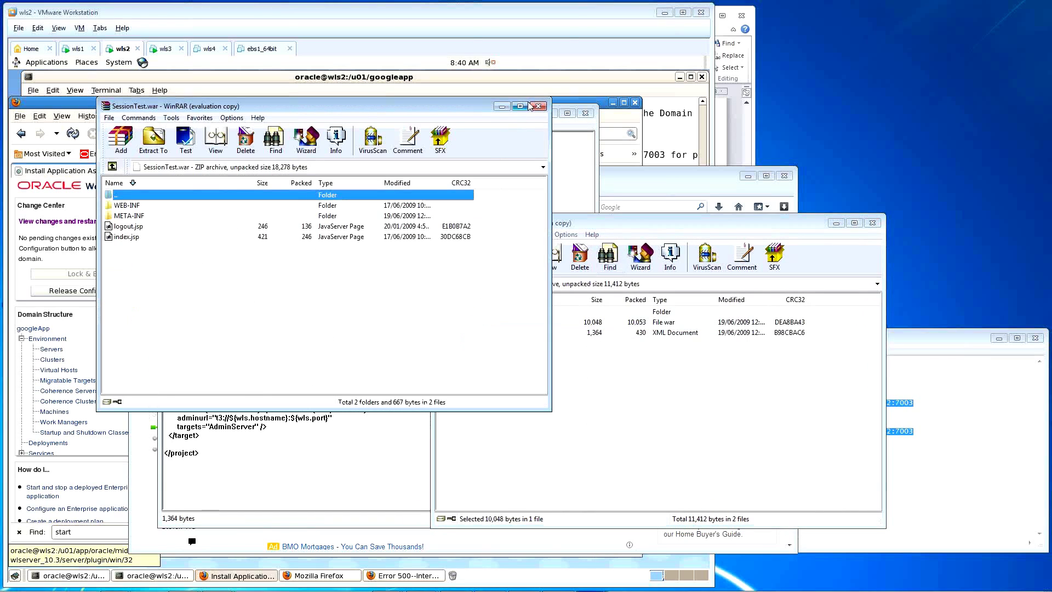
click(585, 113)
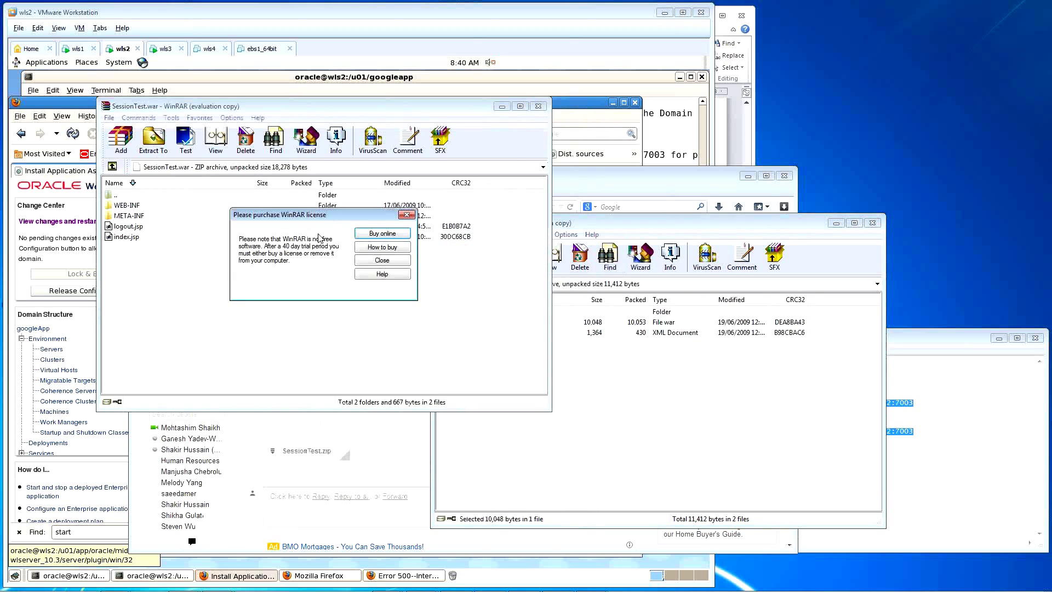
click(366, 265)
drag(224, 114, 311, 114)
View WEB-INF/weblogic.xml, confirming persistent-store-type replicated, then close the viewer and the WAR listing.
double_click(218, 207)
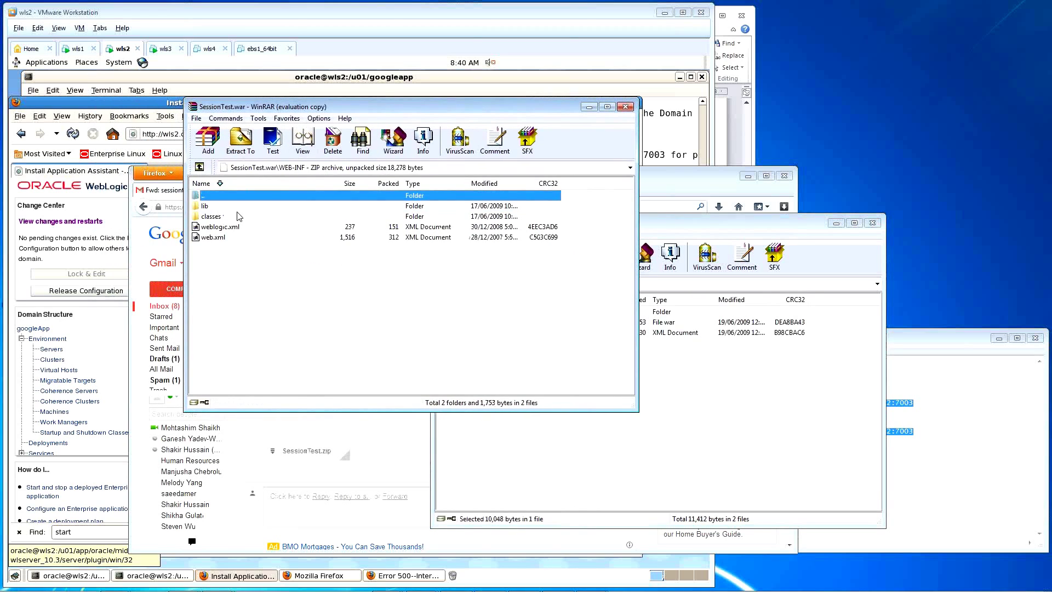
click(221, 227)
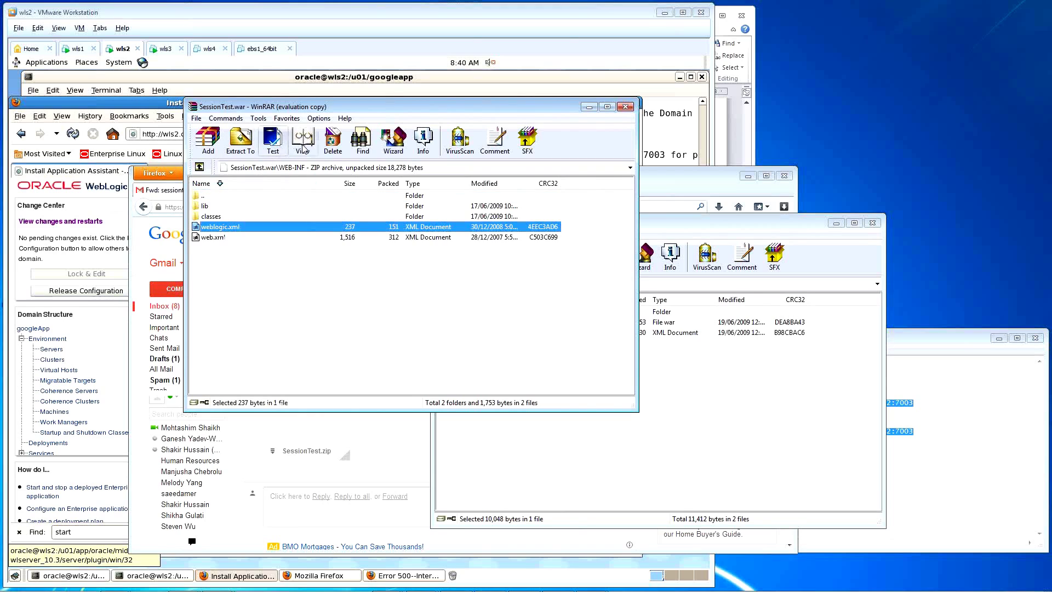
click(303, 140)
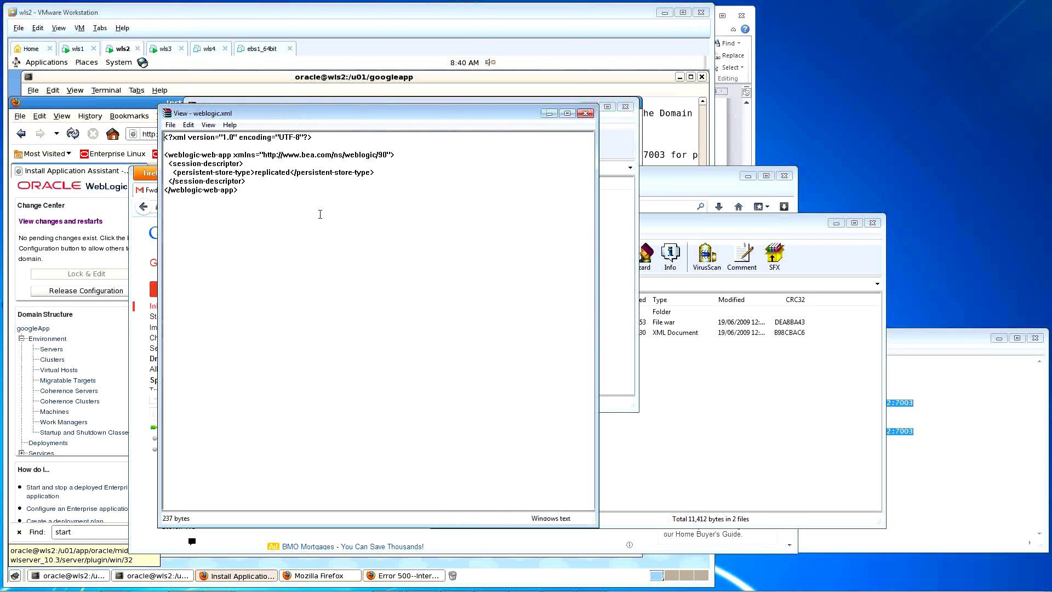
click(585, 114)
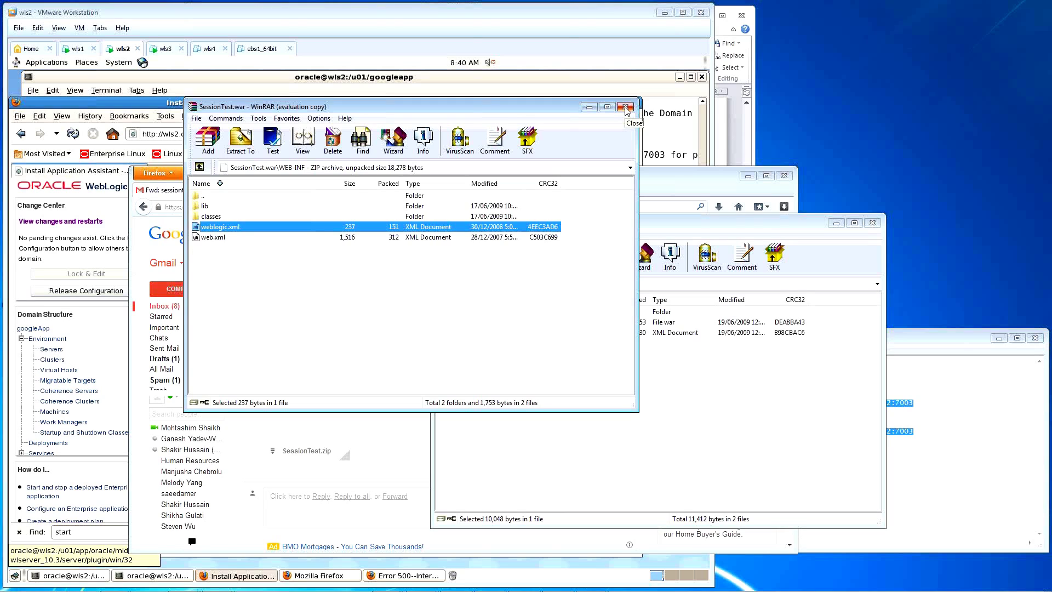
click(302, 139)
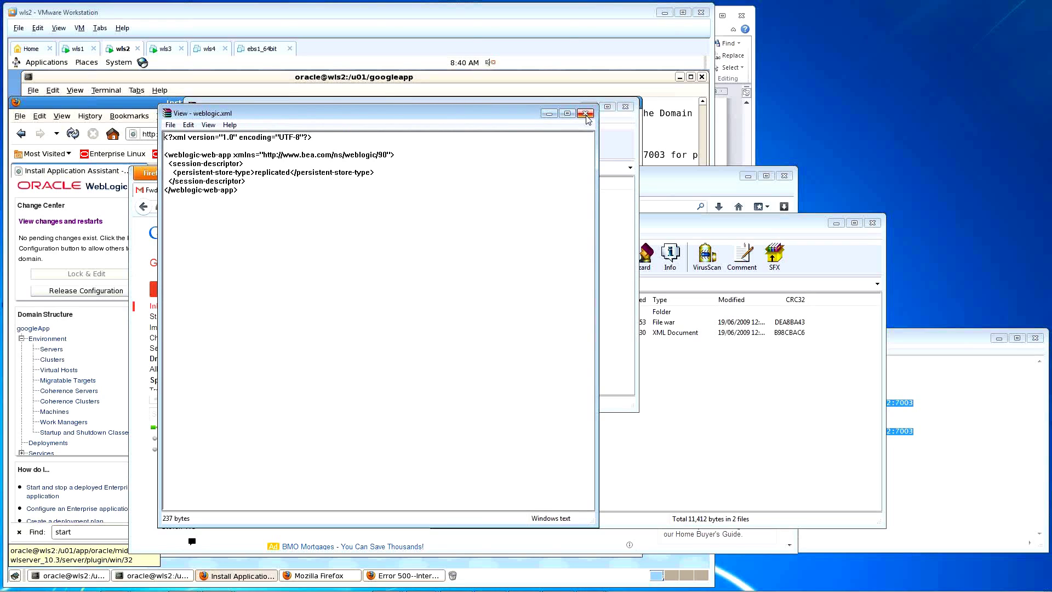
click(585, 114)
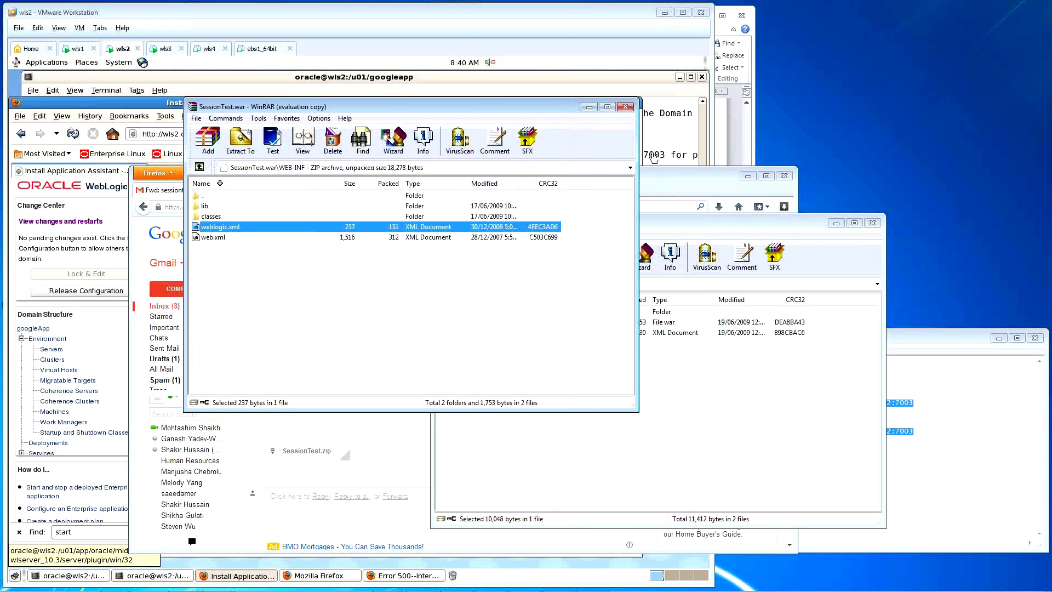
click(626, 108)
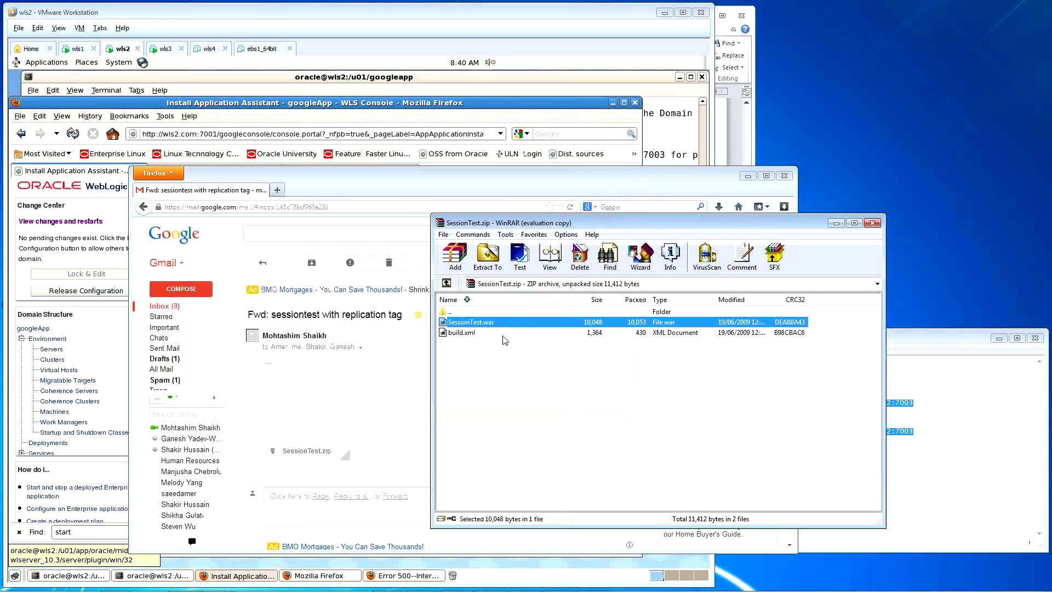
Navigate Windows Explorer to the C:\Amer folder.
right_click(114, 581)
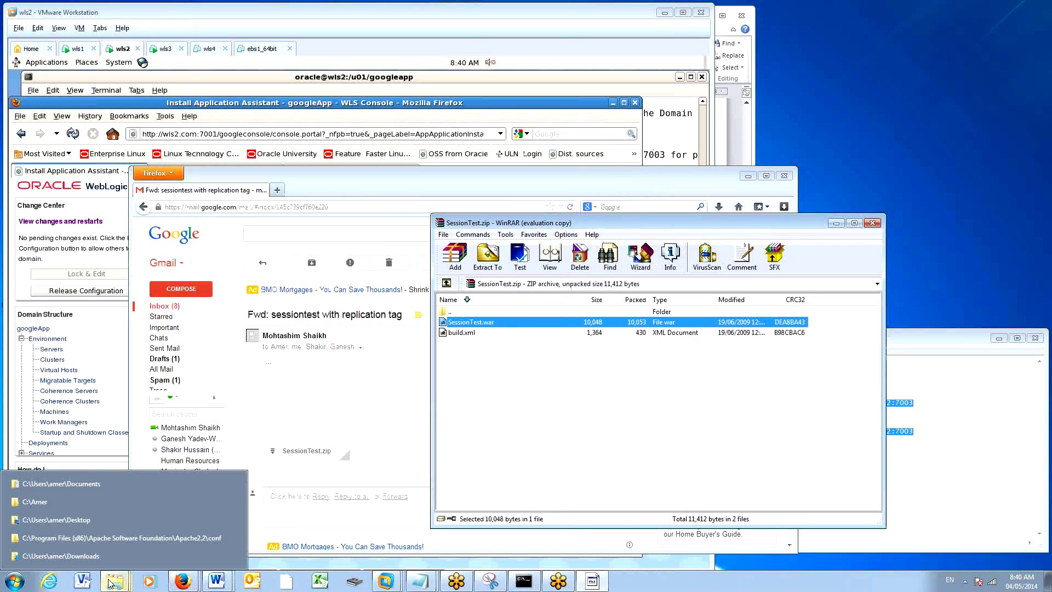
click(75, 557)
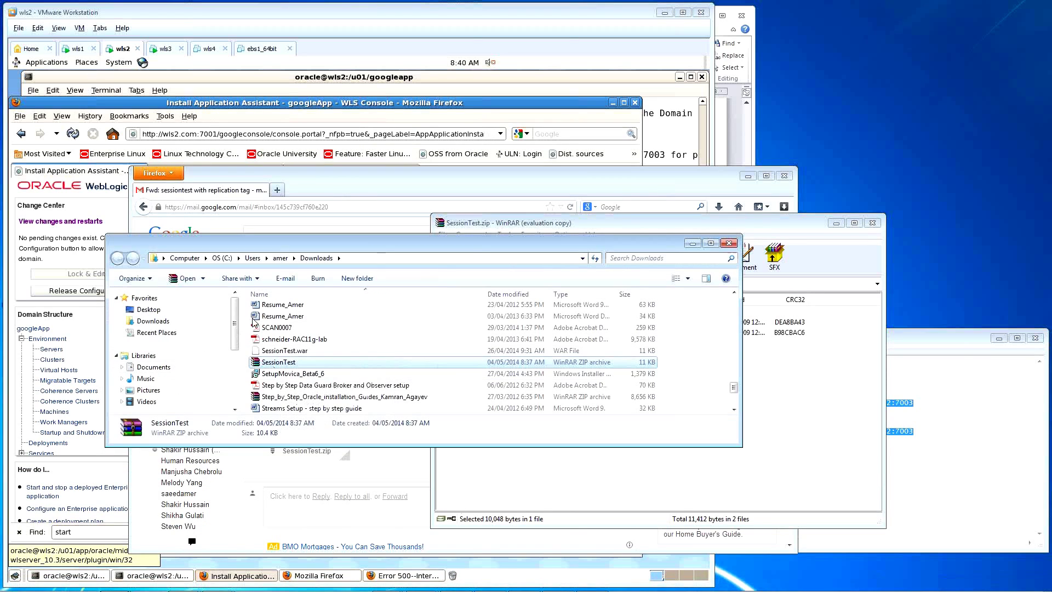
scroll(255, 321, up, 3)
scroll(206, 330, up, 20)
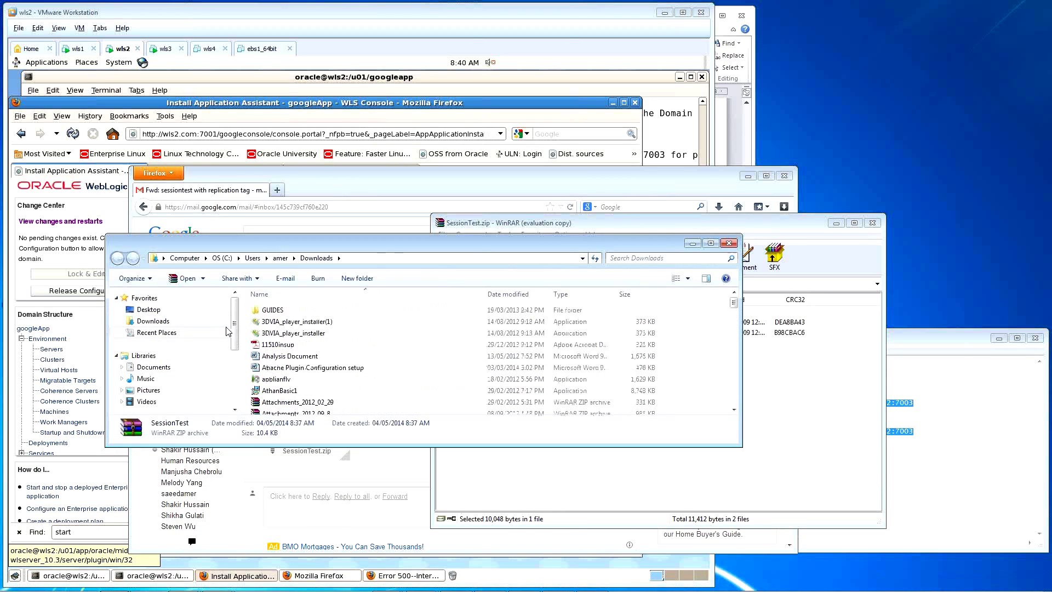
click(147, 401)
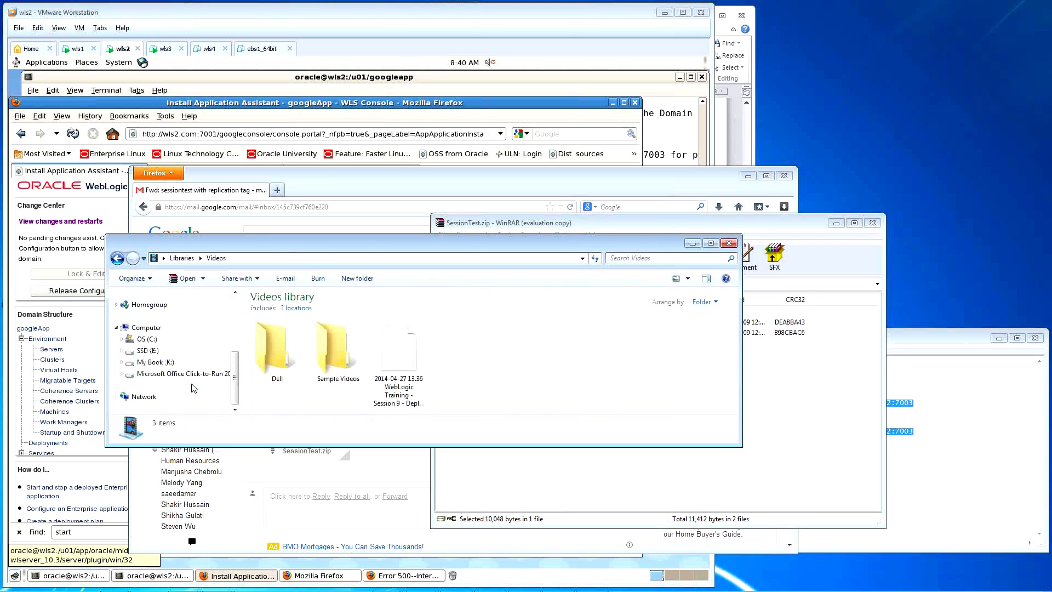
click(147, 339)
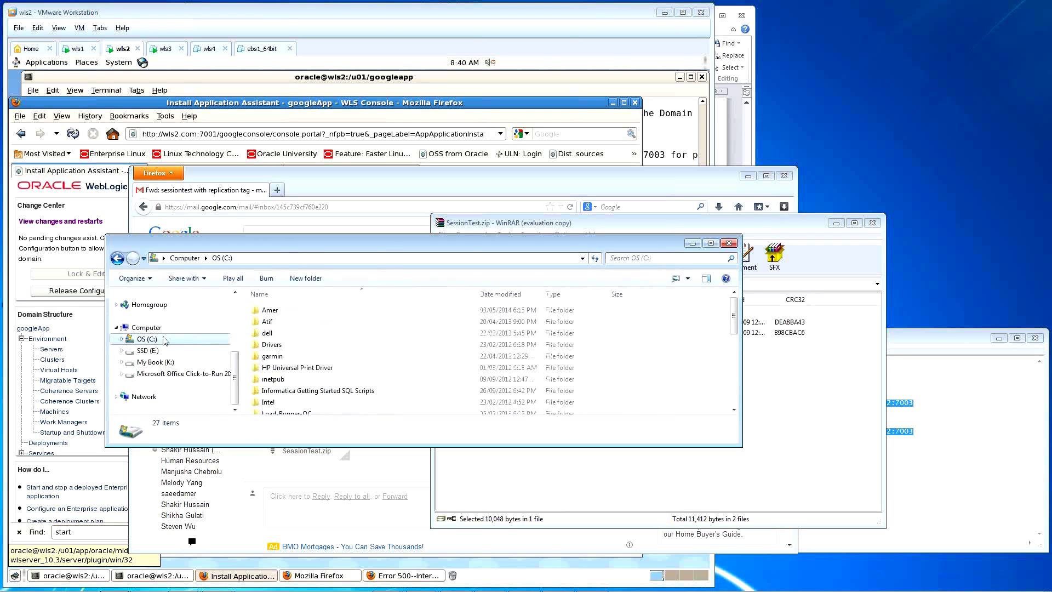
double_click(269, 312)
key(ctrl+v)
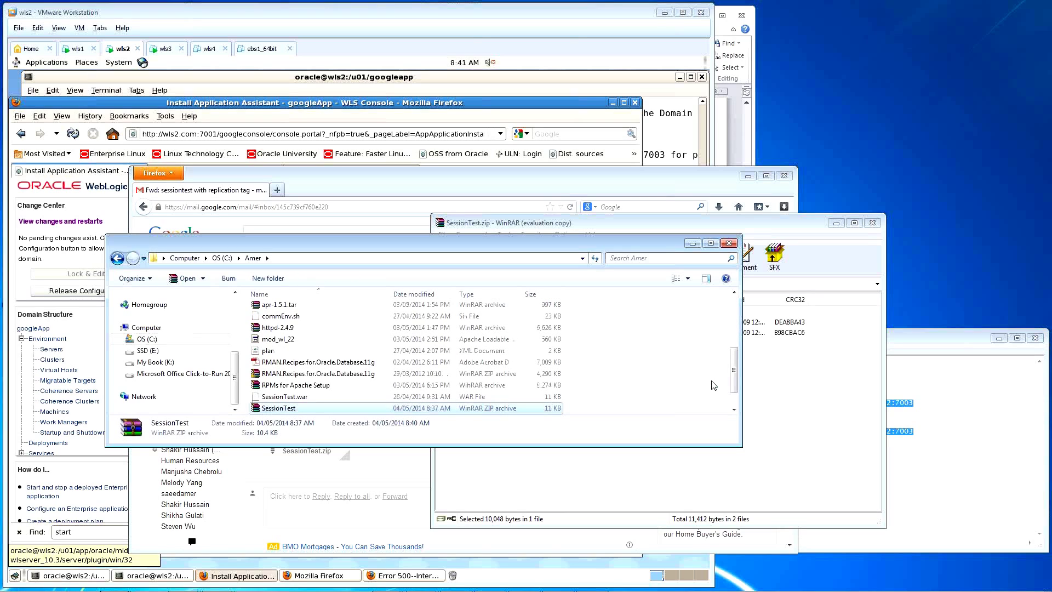
Rename the existing SessionTest.war in Amer to SessionTest_older.war.
click(312, 398)
click(312, 397)
key(Right)
text(_)
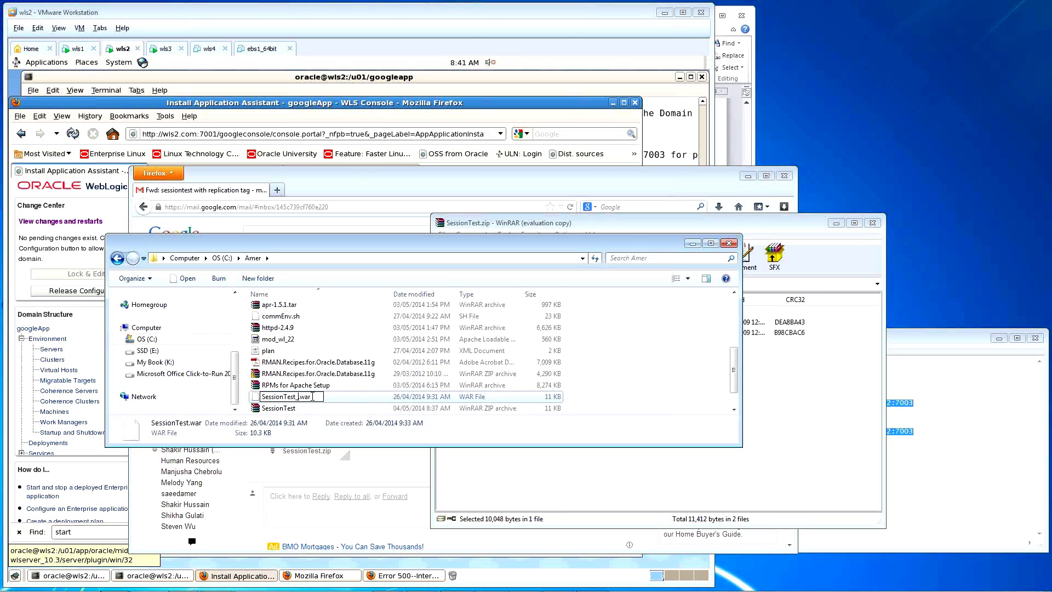
text(older)
key(Return)
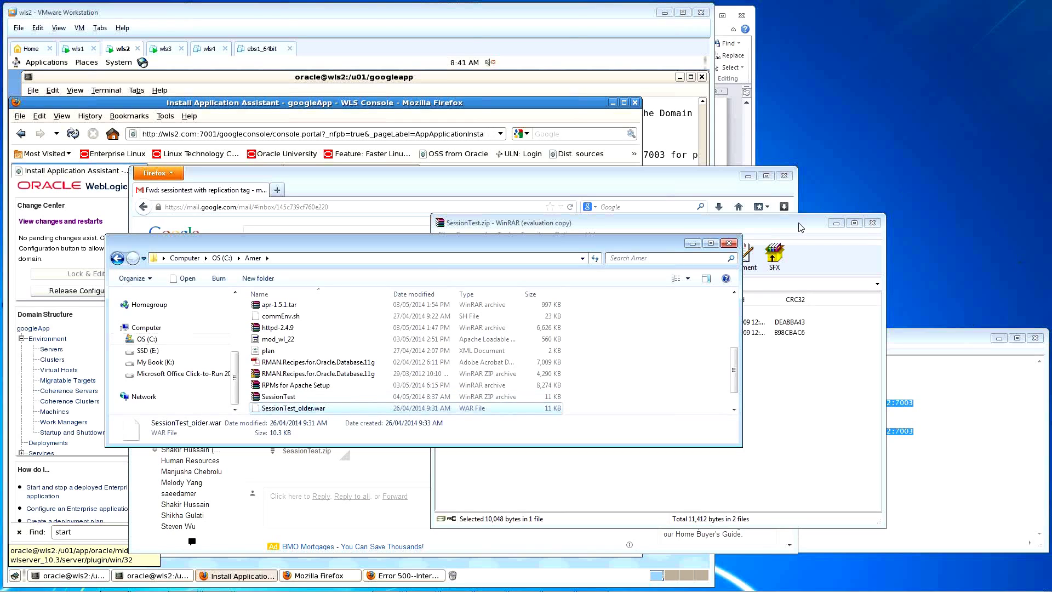
Extract SessionTest.war from SessionTest.zip into the Amer folder.
click(800, 225)
drag(470, 224, 659, 237)
drag(629, 339, 612, 341)
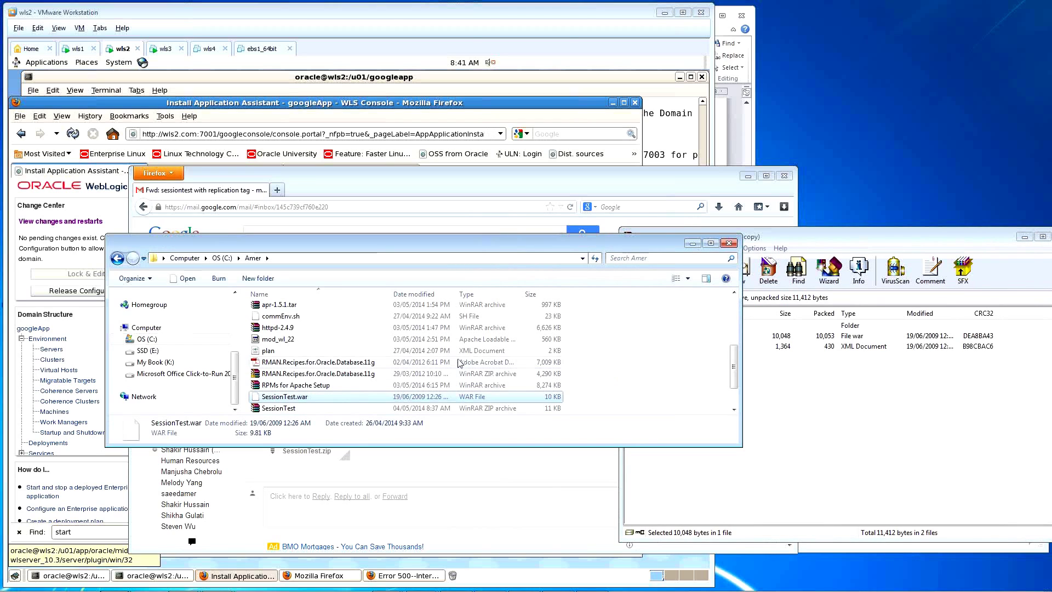
click(341, 43)
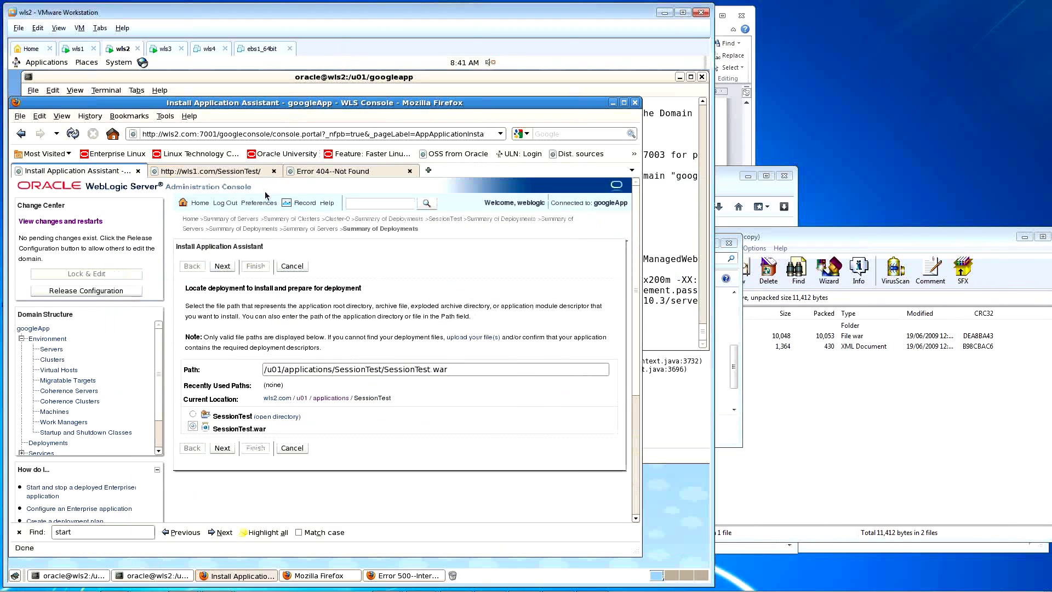
In the guest terminal, move up to /u01 and list it with ls -altr.
click(631, 83)
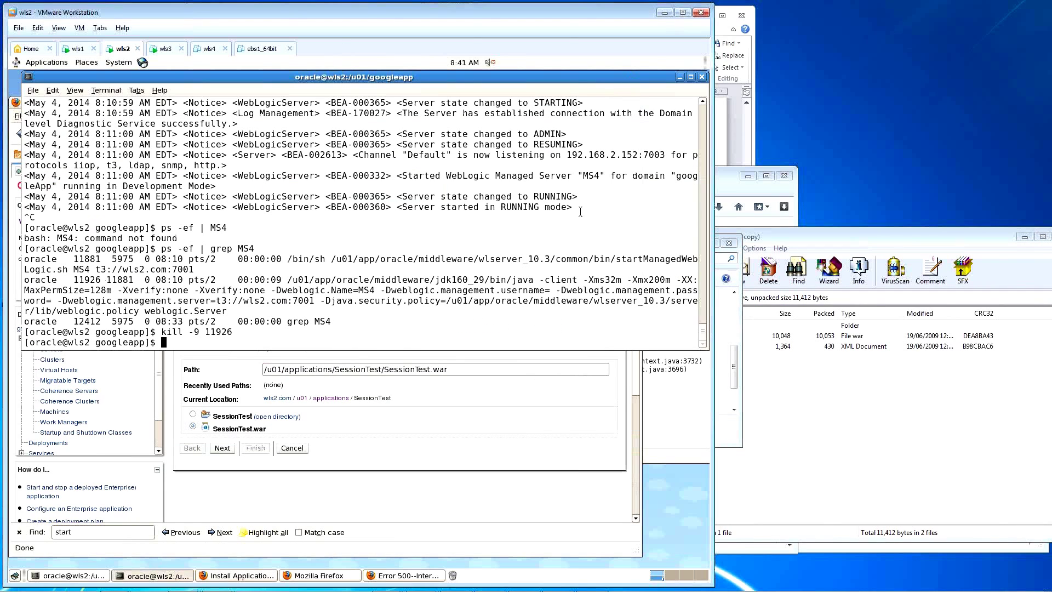
text(cd ..)
key(Return)
text(l)
key(Return)
text(cd Ses)
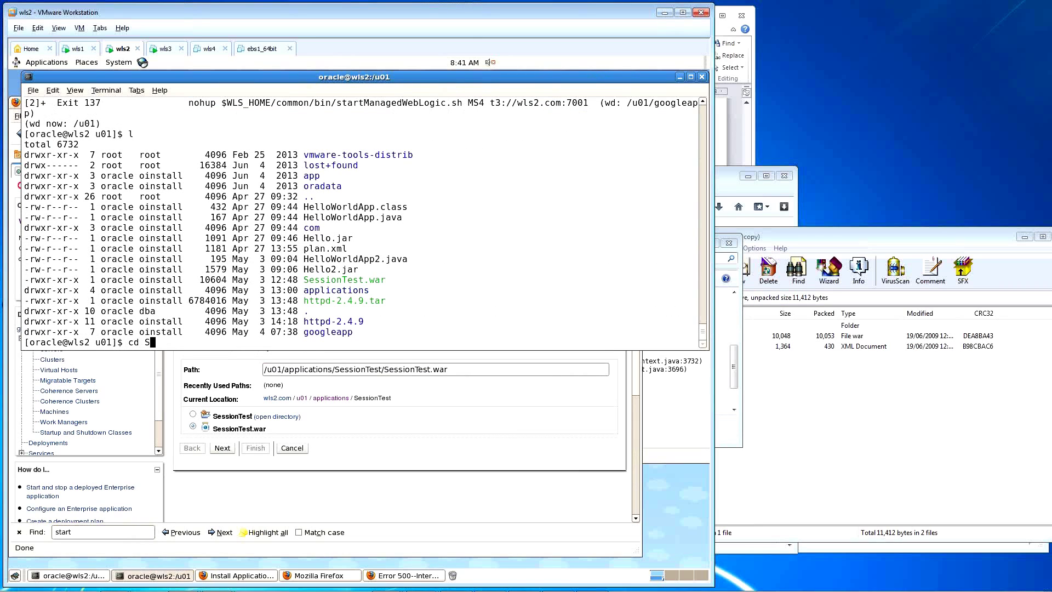
key(Tab)
key(Return)
key(Up)
key(BackSpace)
key(BackSpace)
key(BackSpace)
key(BackSpace)
key(BackSpace)
key(BackSpace)
key(BackSpace)
key(BackSpace)
key(BackSpace)
key(BackSpace)
key(BackSpace)
key(BackSpace)
key(BackSpace)
key(BackSpace)
key(BackSpace)
key(BackSpace)
key(BackSpace)
key(BackSpace)
key(BackSpace)
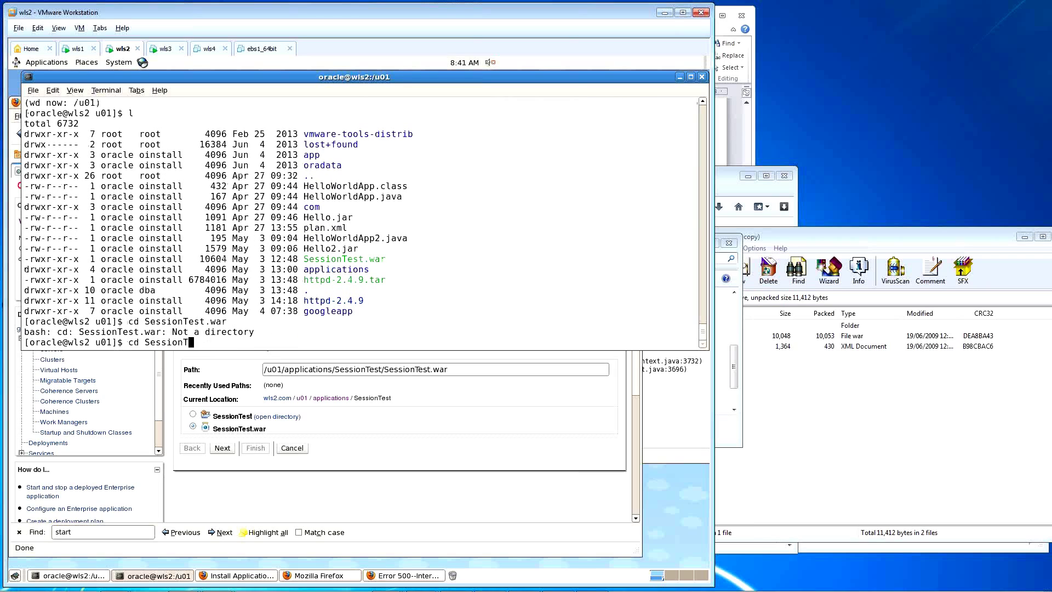
text(ls -altr)
key(Return)
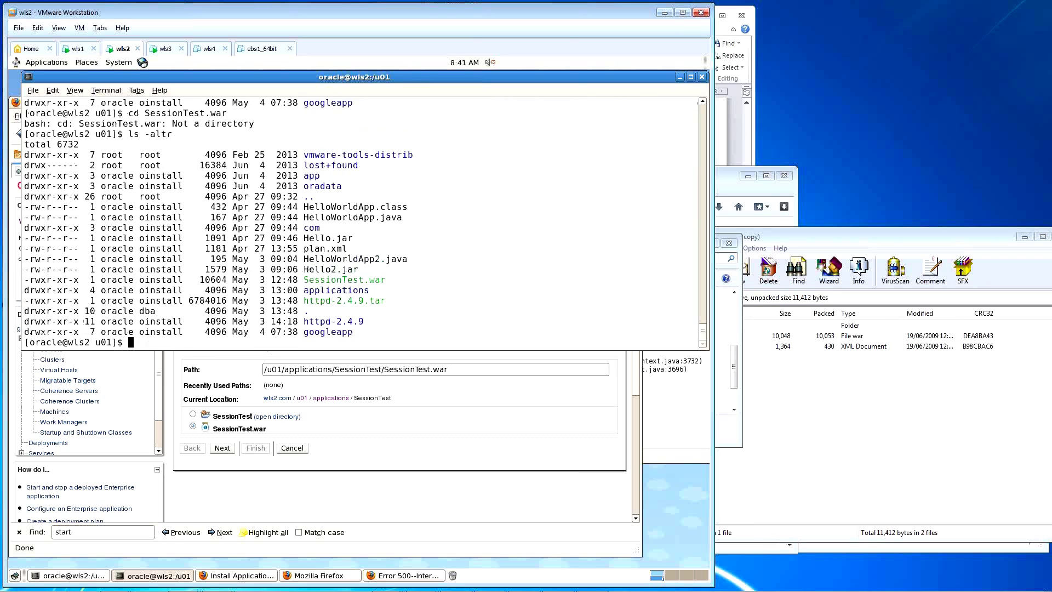
Rename /u01/SessionTest.war to SessionTest.war_older with mv.
text(mv Se)
key(Tab)
text(Se)
key(Tab)
key(BackSpace)
text(_older)
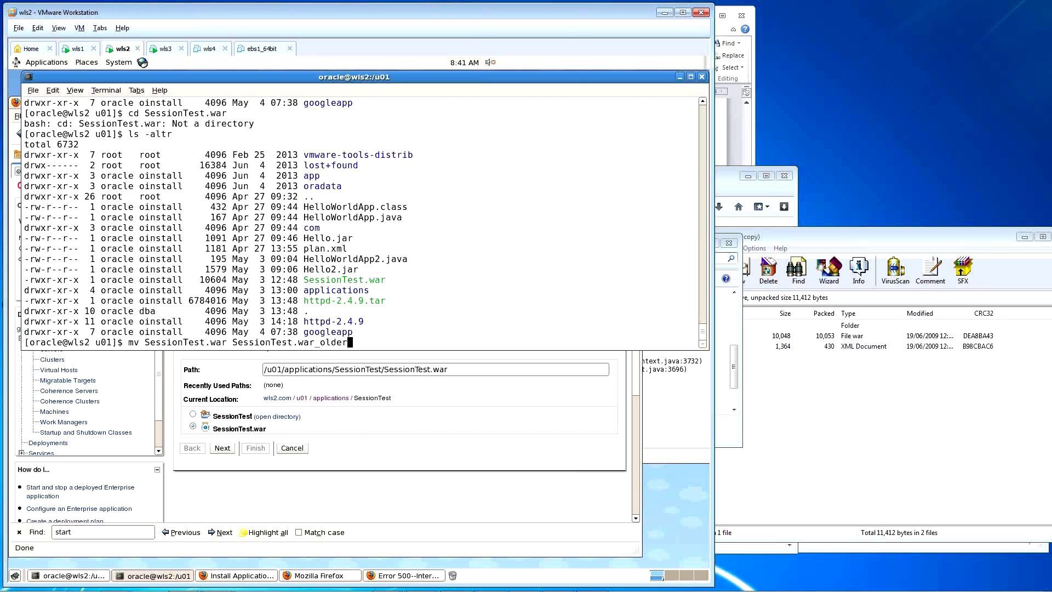
key(Return)
Copy the fresh SessionTest.war from /mnt/hgfs/oracle into /u01.
text(cp )
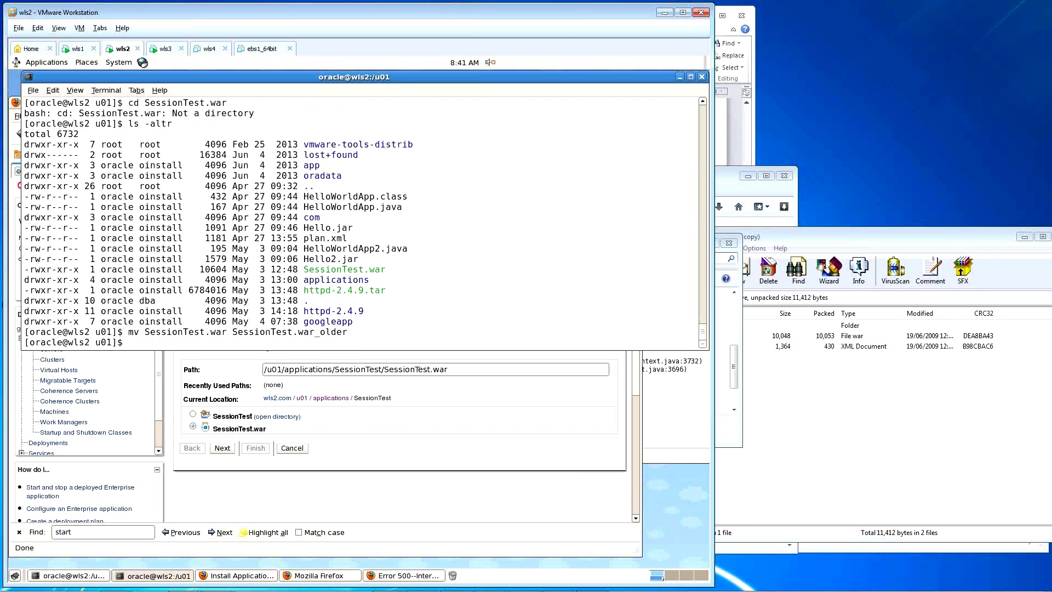
text(/mnt/hgfs/oracle/Se)
key(Tab)
text(.)
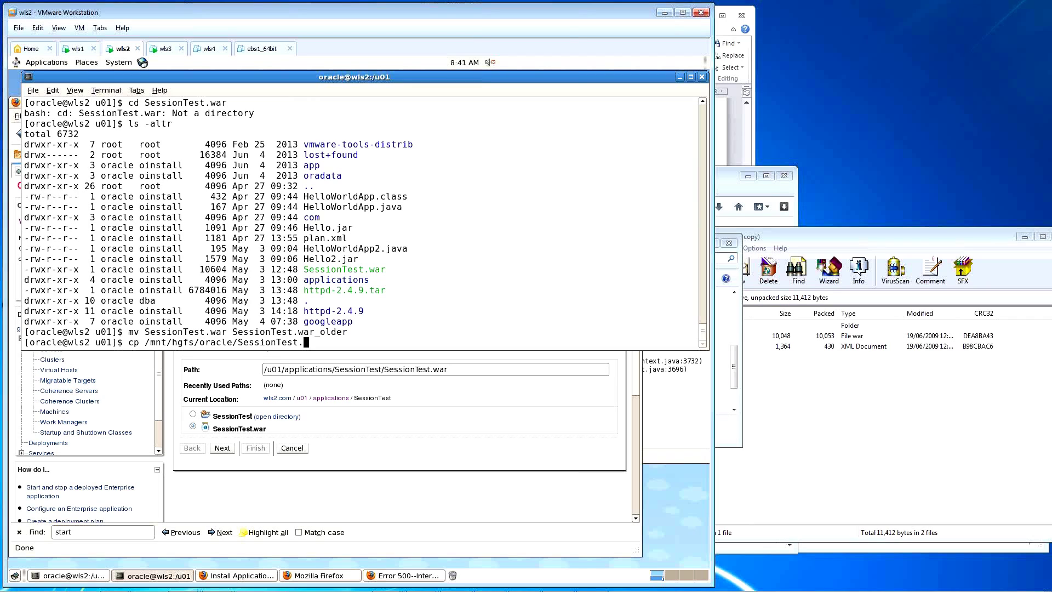
text(war .)
key(Return)
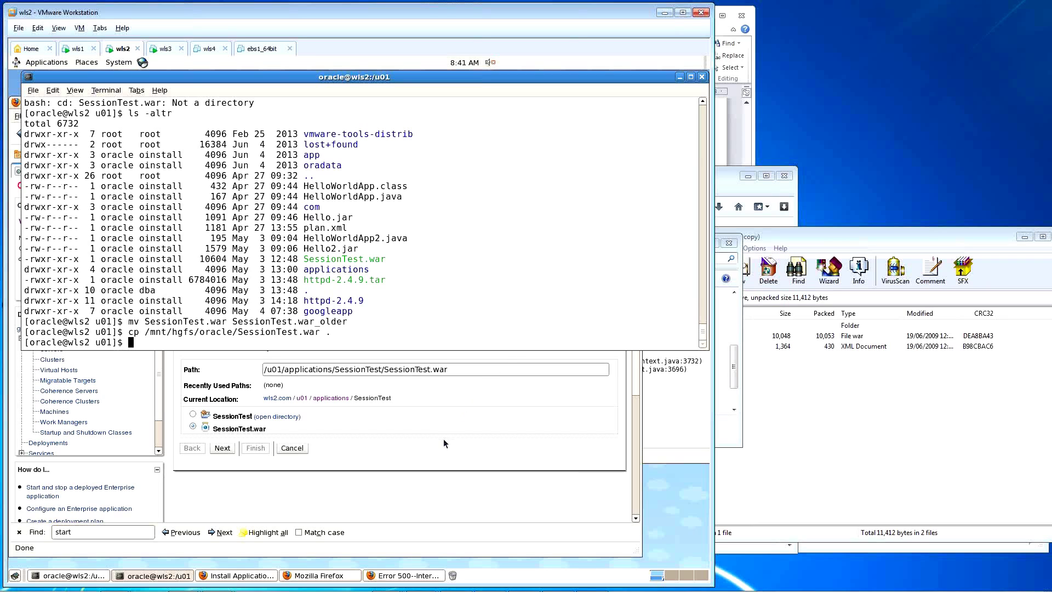
click(443, 438)
Select /u01/SessionTest.war as the deployment path in the install assistant.
click(296, 416)
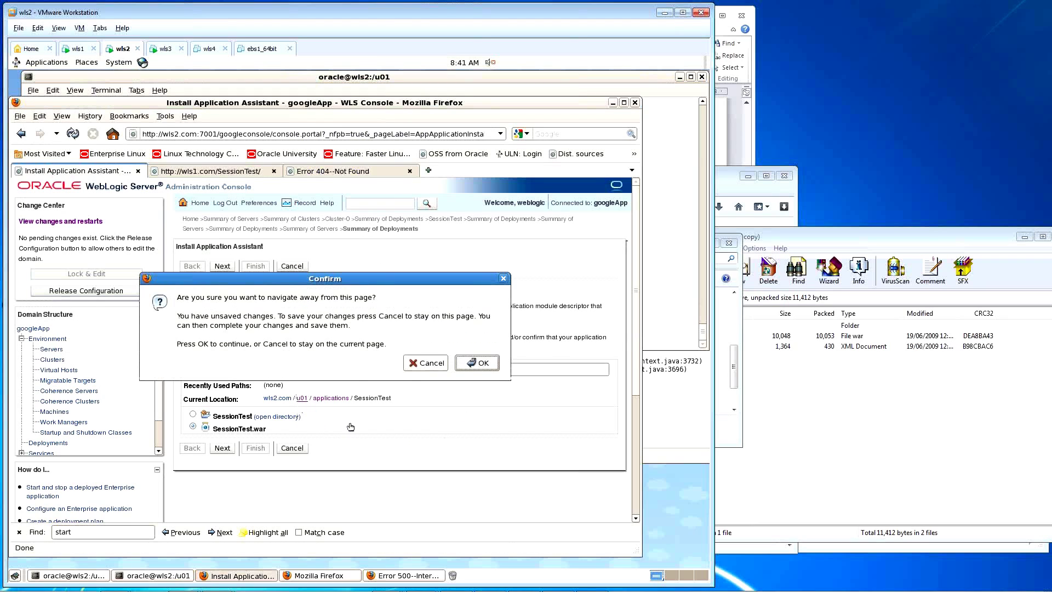
click(472, 360)
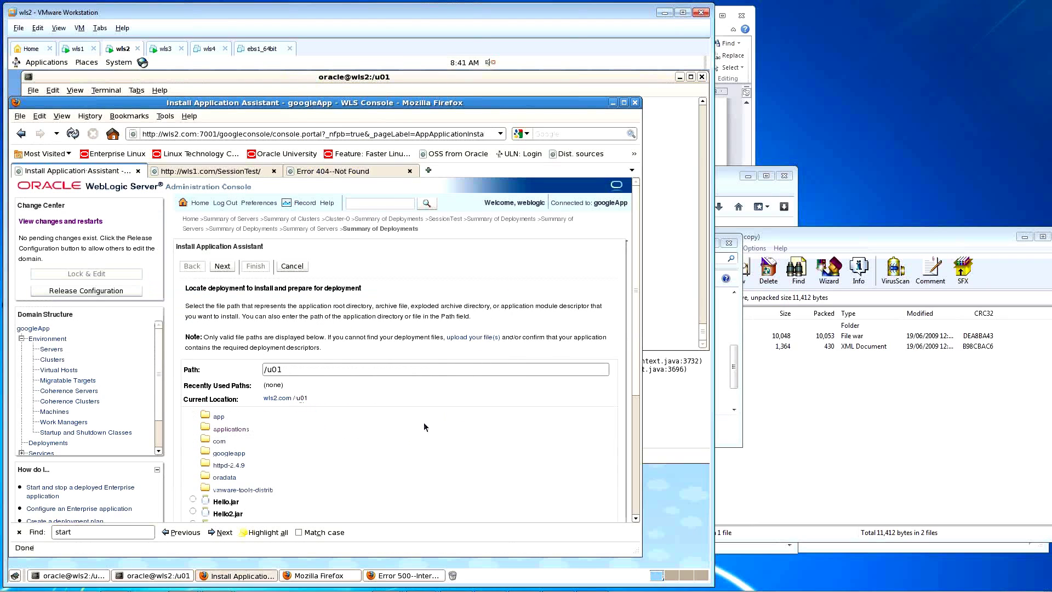
scroll(363, 424, down, 3)
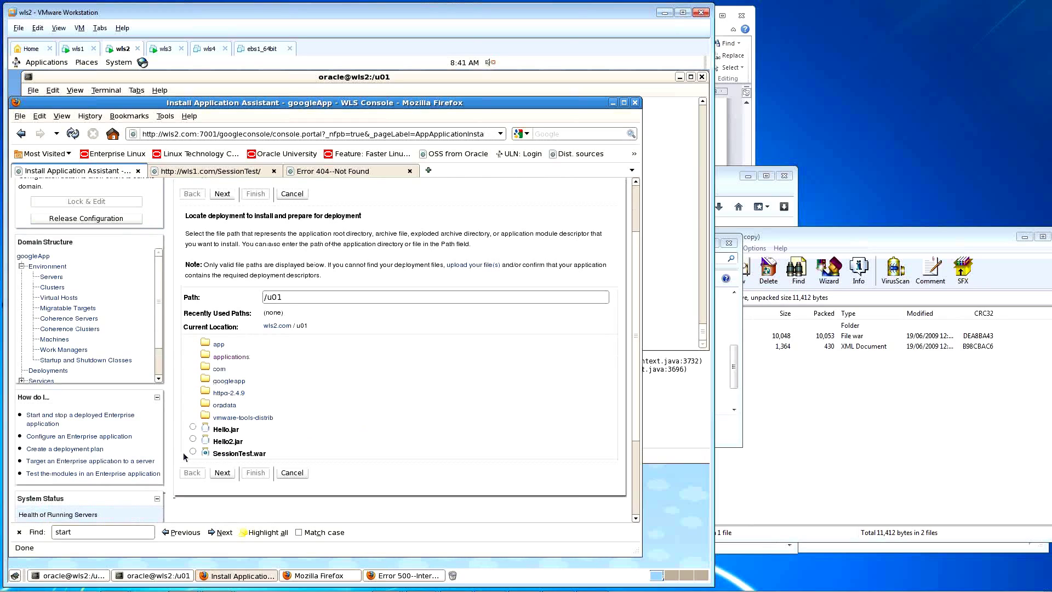
click(193, 451)
Inspect the new WAR's WEB-INF/weblogic.xml in WinRAR, checking the replicated setting, then close the viewer.
click(733, 378)
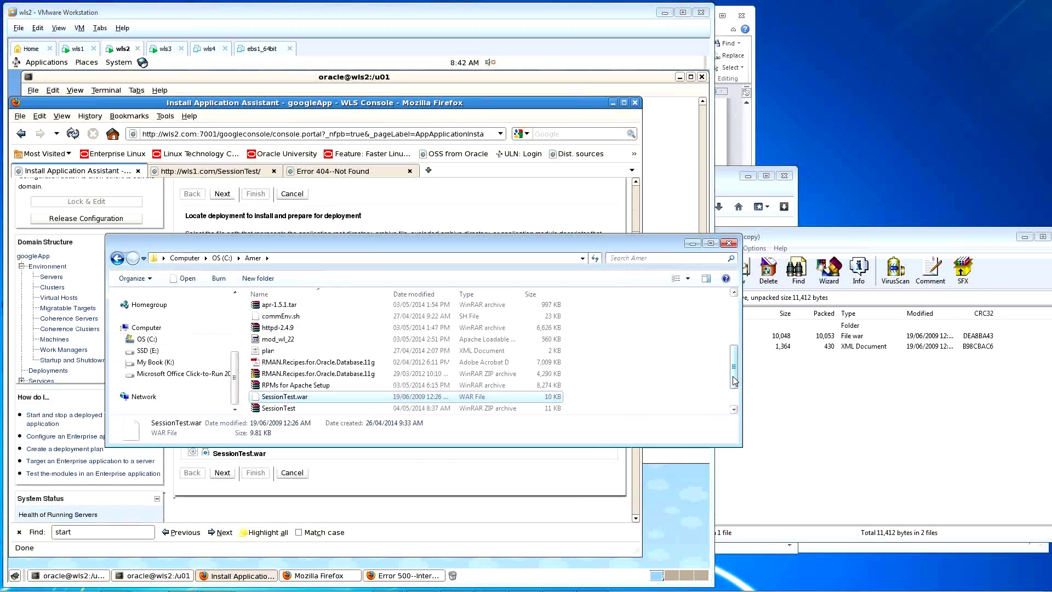
click(692, 243)
click(775, 237)
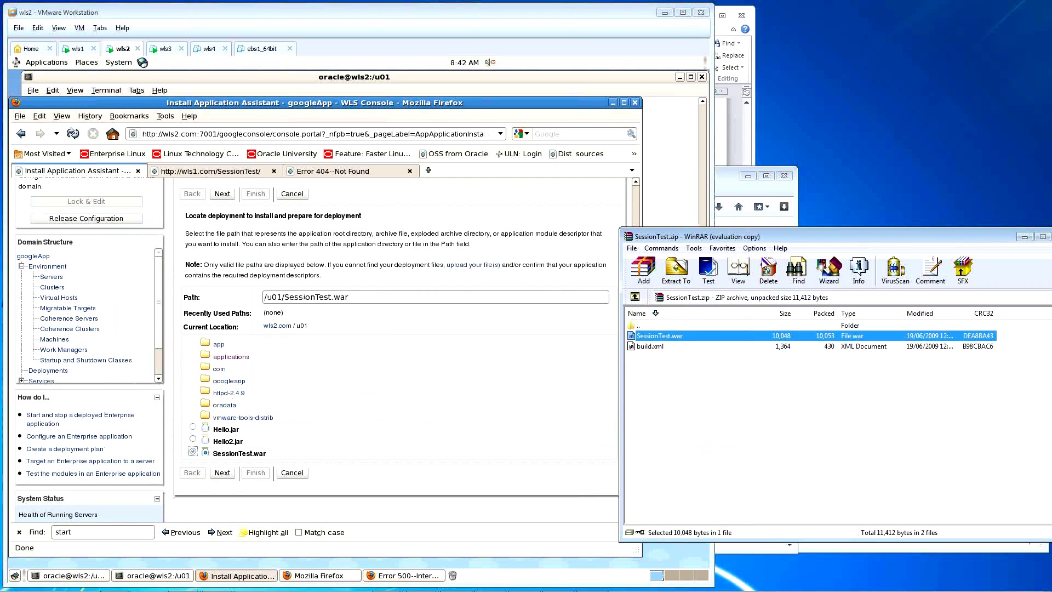
double_click(675, 338)
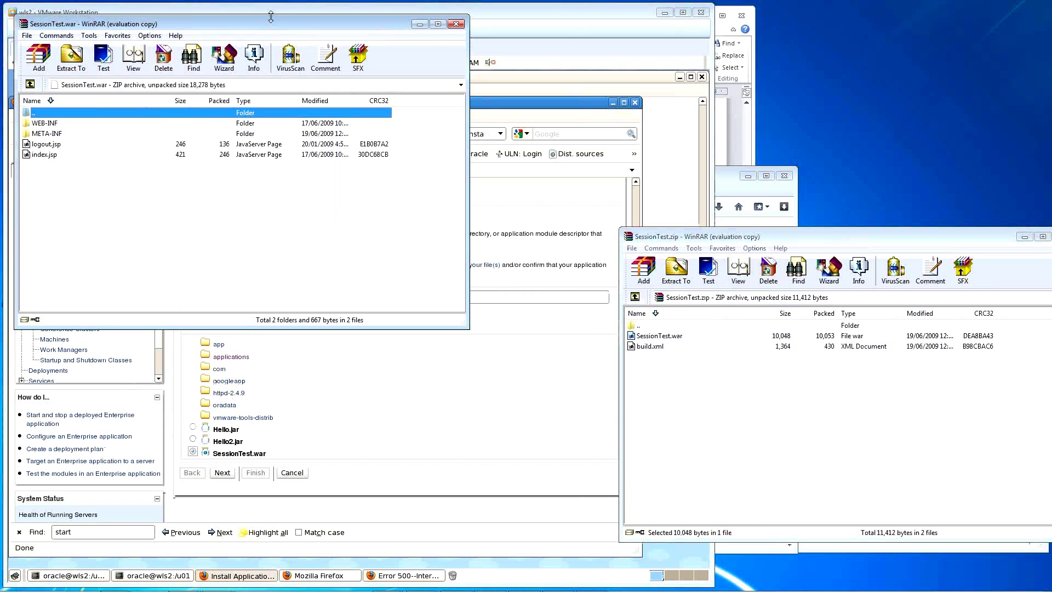
drag(271, 22, 616, 137)
double_click(389, 237)
click(394, 258)
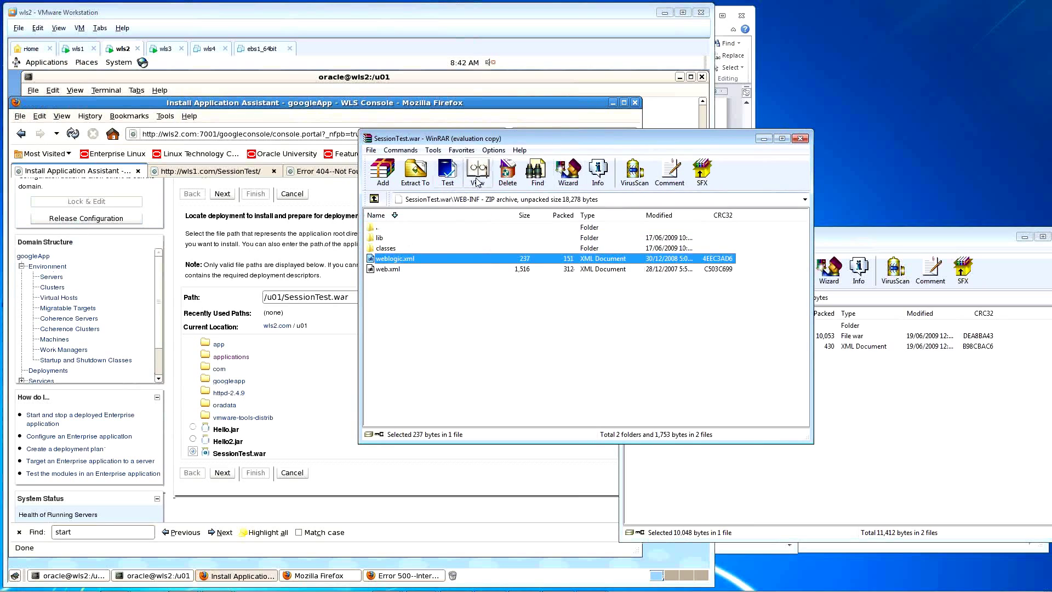
click(476, 175)
double_click(265, 175)
click(585, 114)
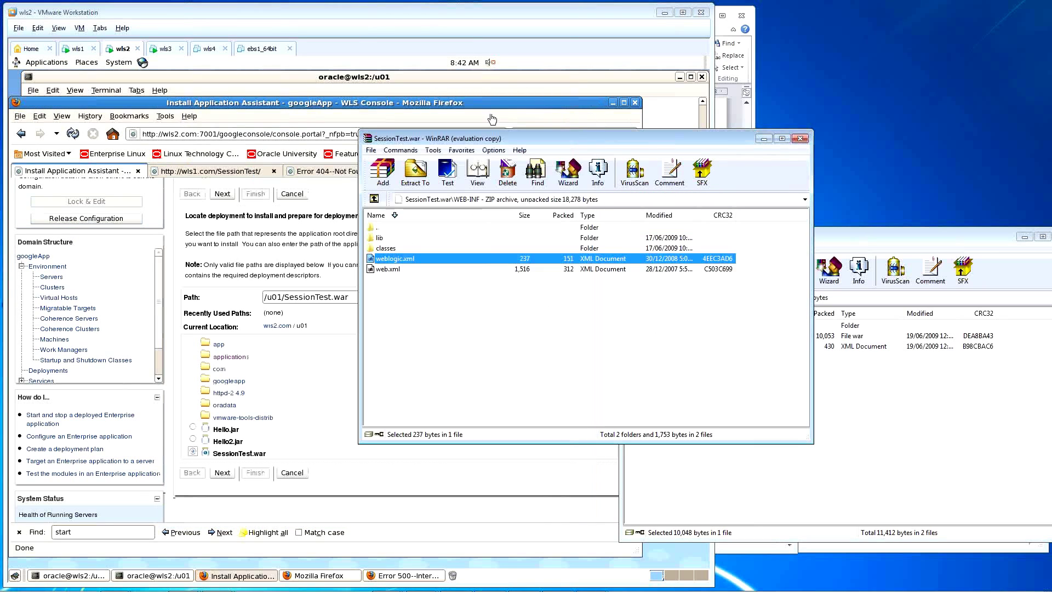
click(478, 117)
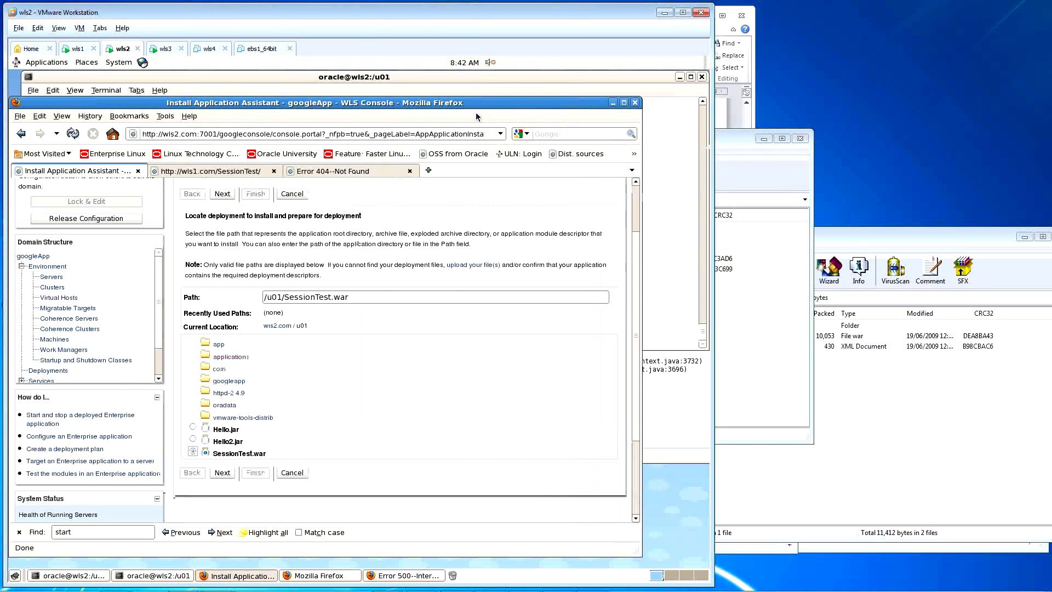
Keep 'Install this deployment as an application' and target Cluster-0 with all servers in the cluster.
click(222, 474)
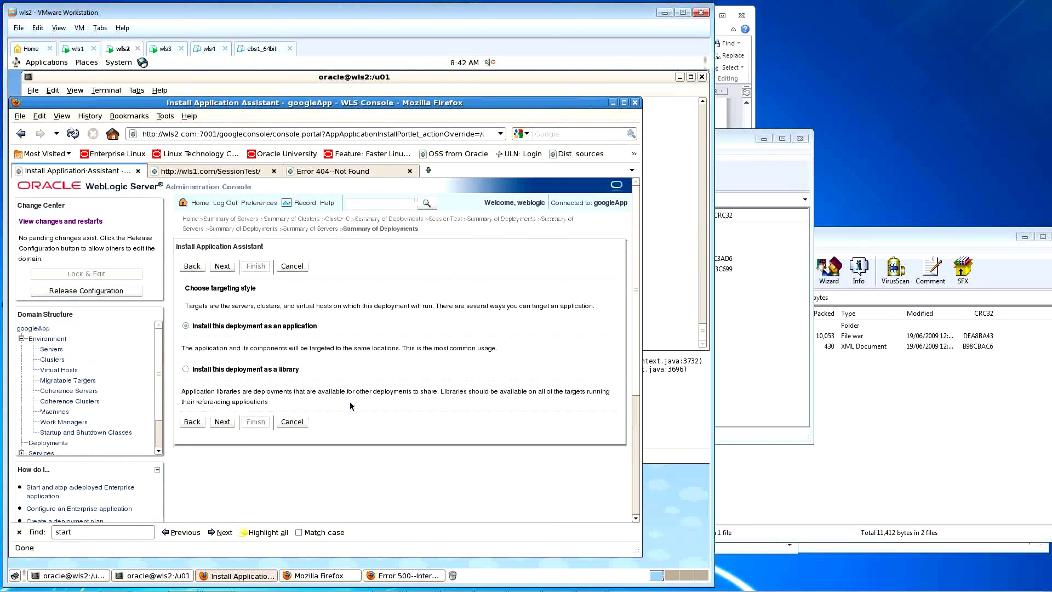
click(225, 267)
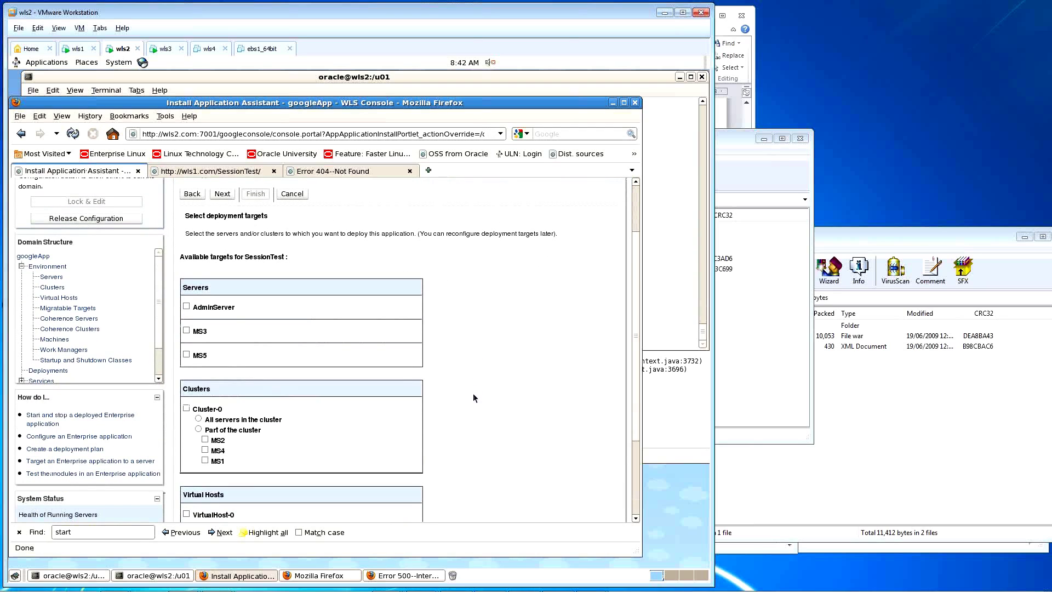
click(187, 409)
scroll(500, 378, down, 3)
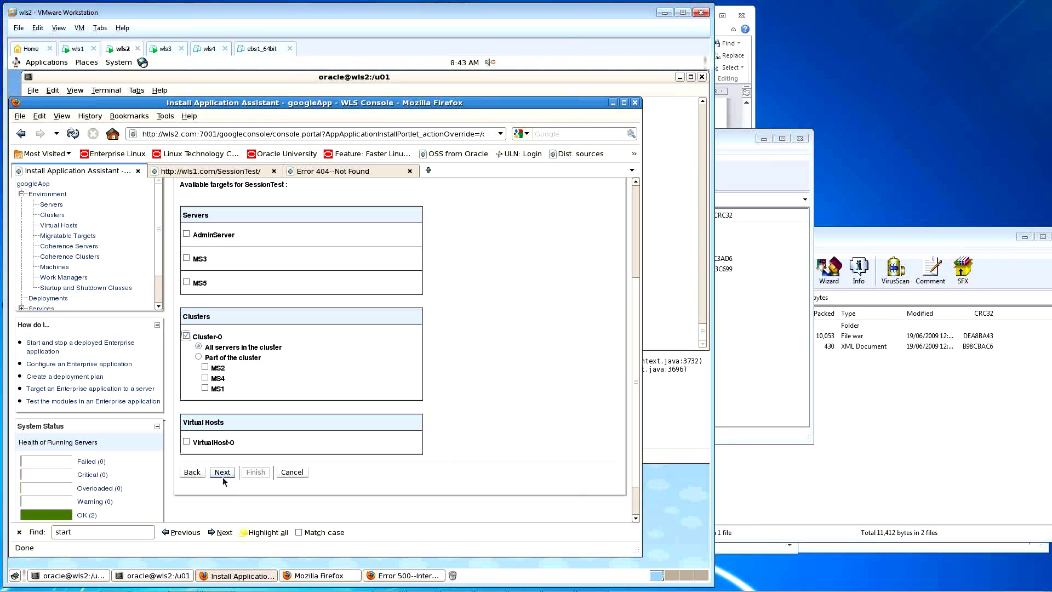
click(223, 474)
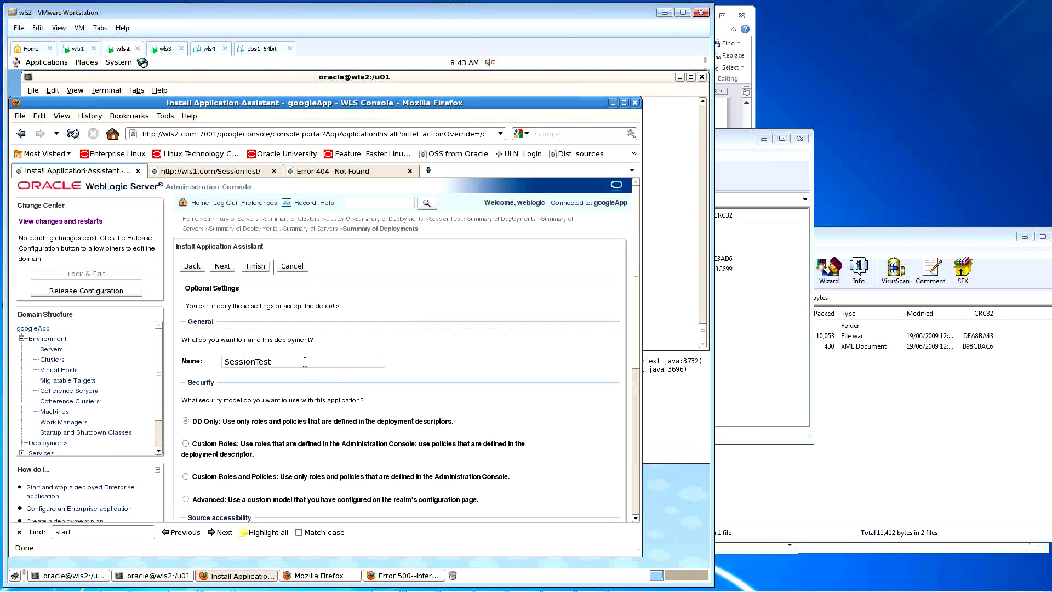
Proceed through the review page and finish installing the SessionTest deployment.
scroll(304, 361, down, 5)
scroll(247, 318, up, 5)
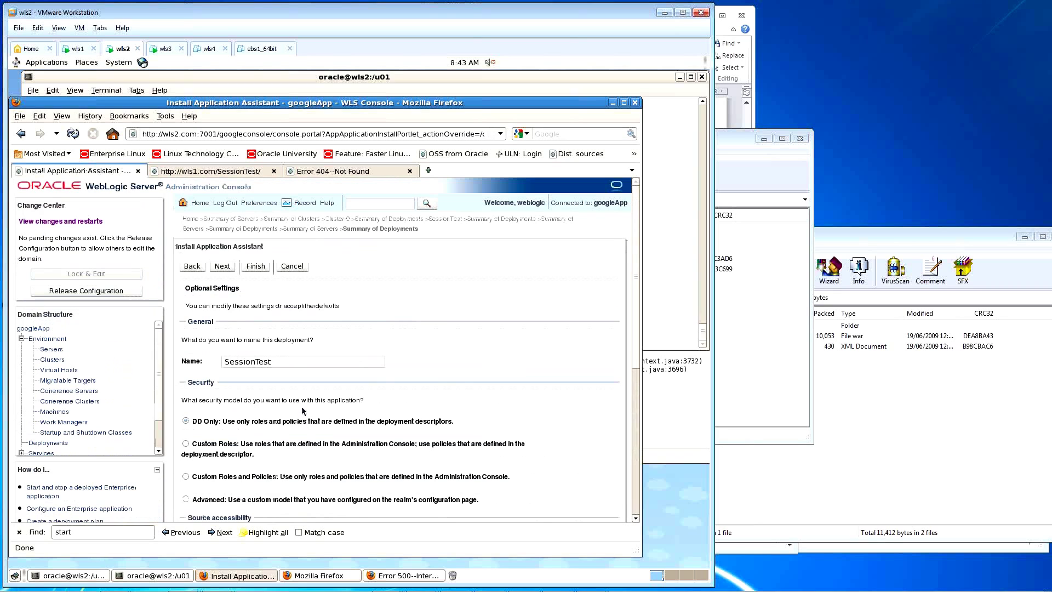
click(222, 267)
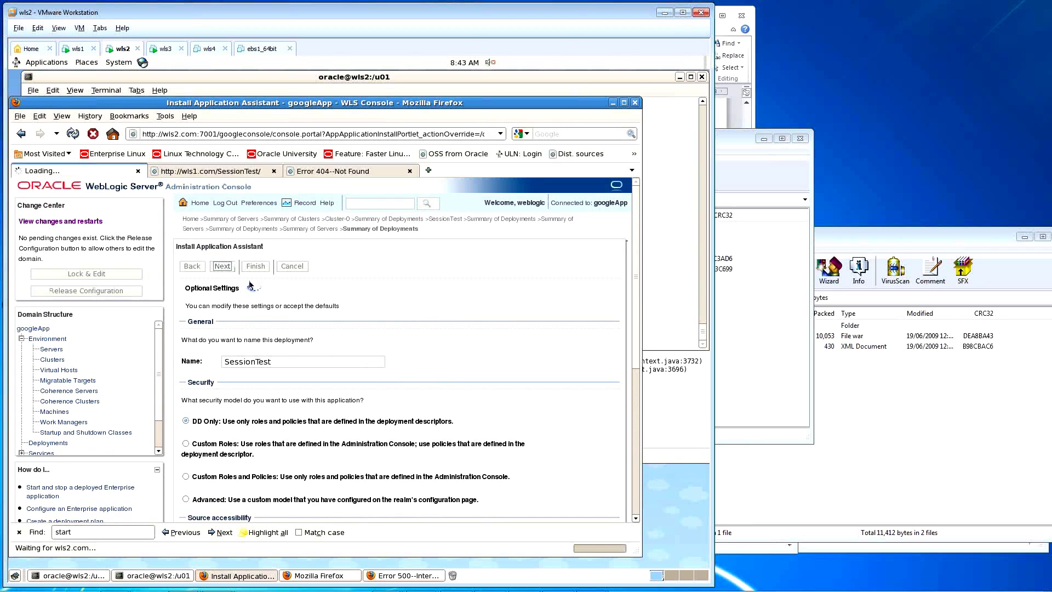
scroll(369, 380, down, 3)
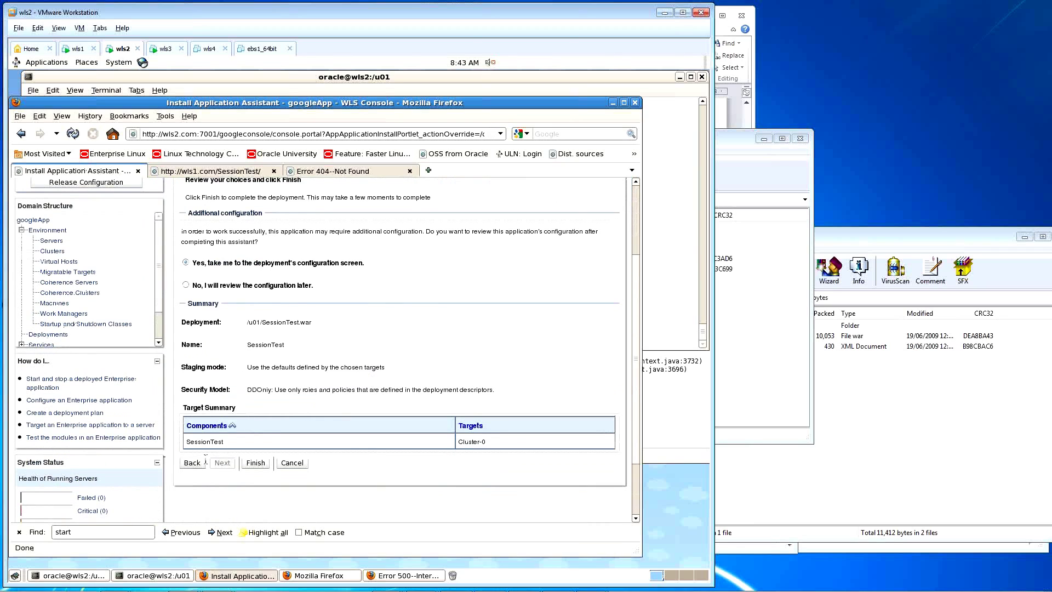
click(255, 463)
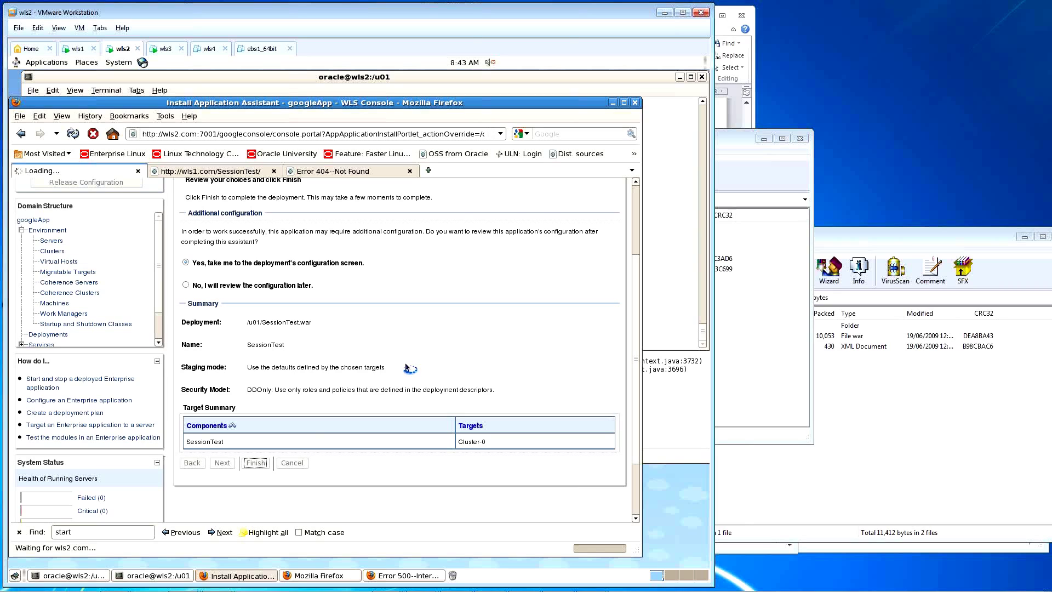
Save and activate the changes, then view SessionTest as New in Summary of Deployments.
click(192, 284)
click(138, 267)
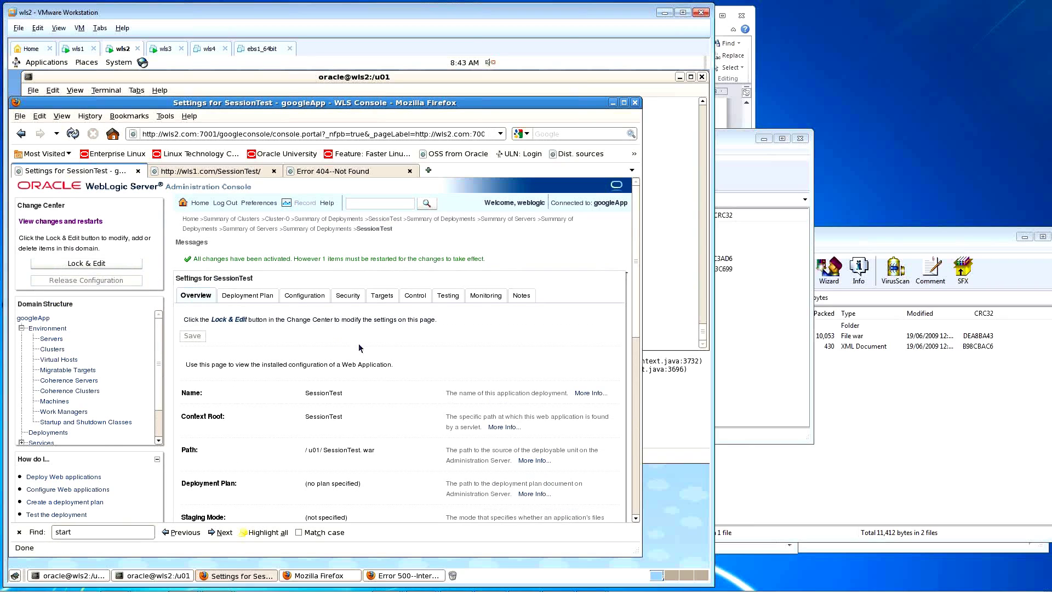
scroll(420, 382, down, 3)
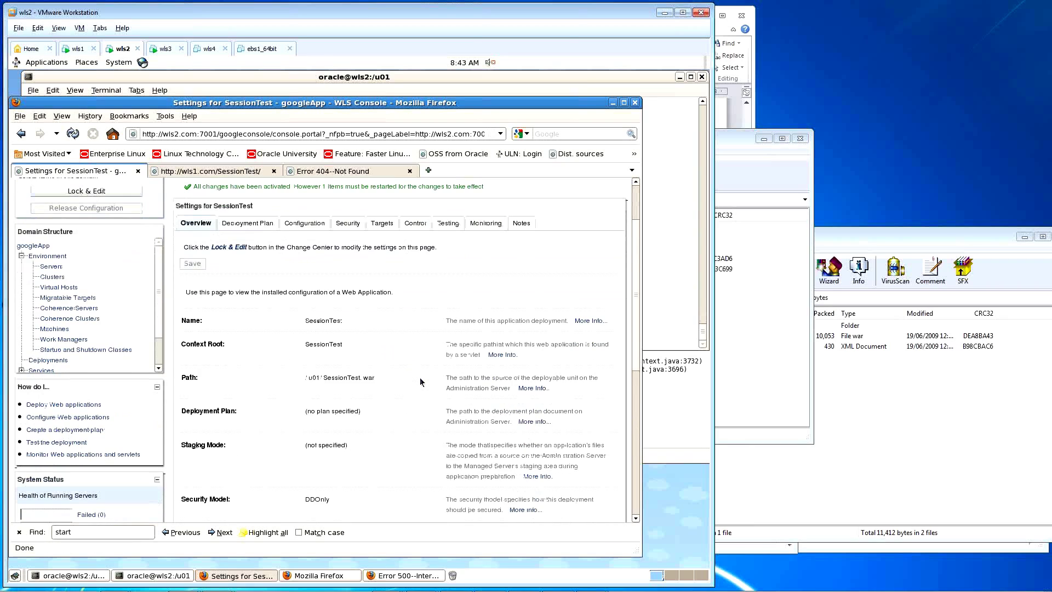
scroll(420, 382, up, 2)
click(47, 396)
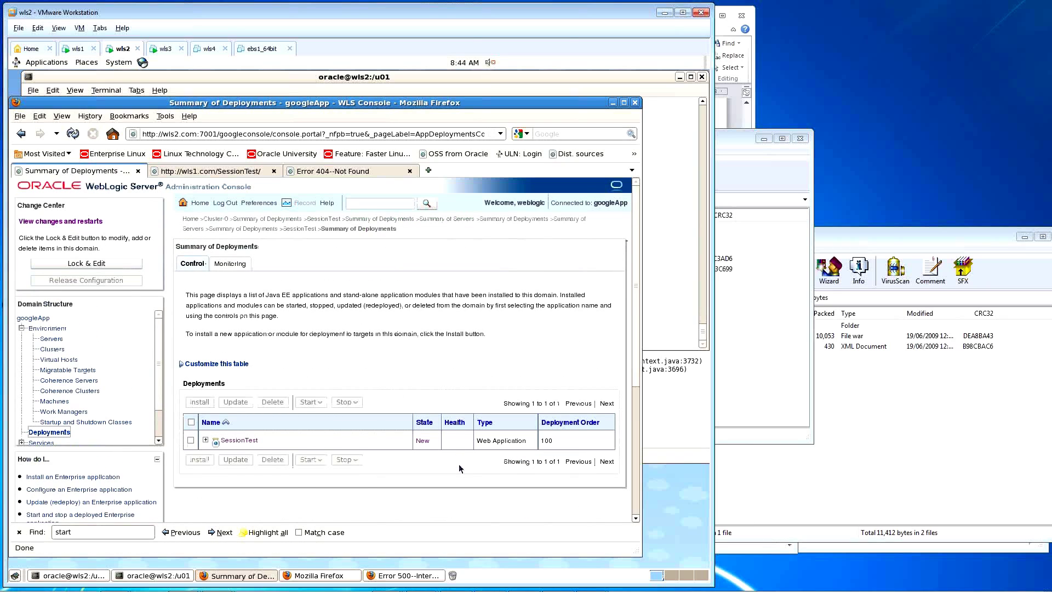
scroll(459, 469, down, 1)
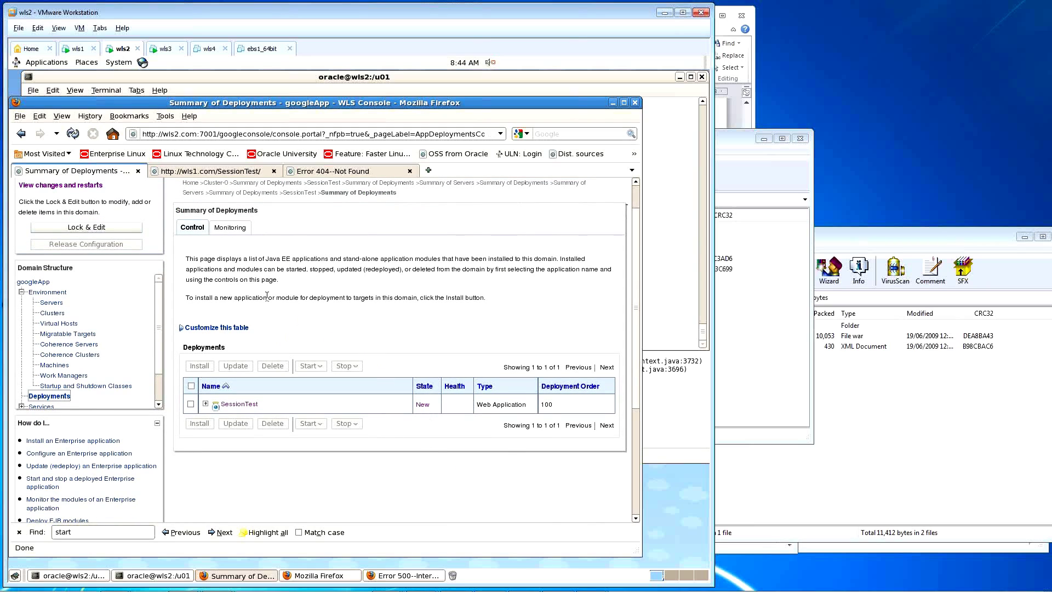
Start the SessionTest deployment.
click(190, 404)
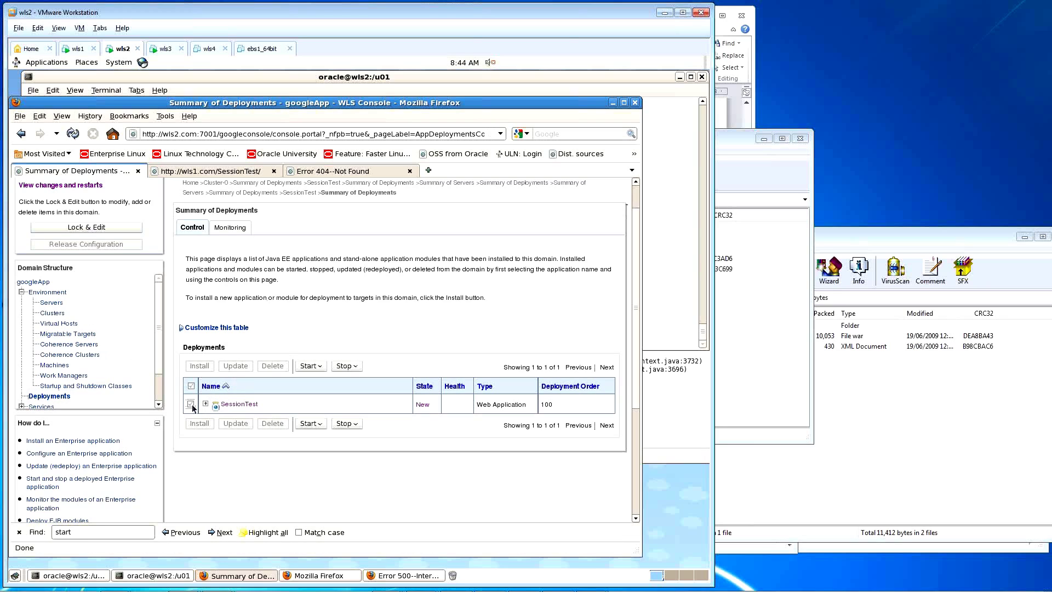
click(311, 366)
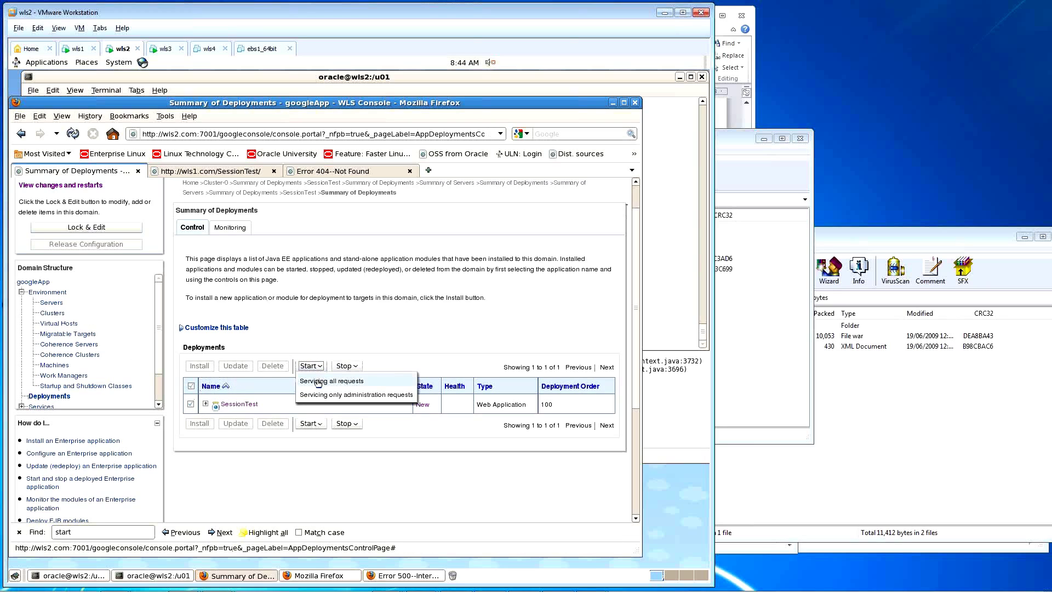
click(317, 382)
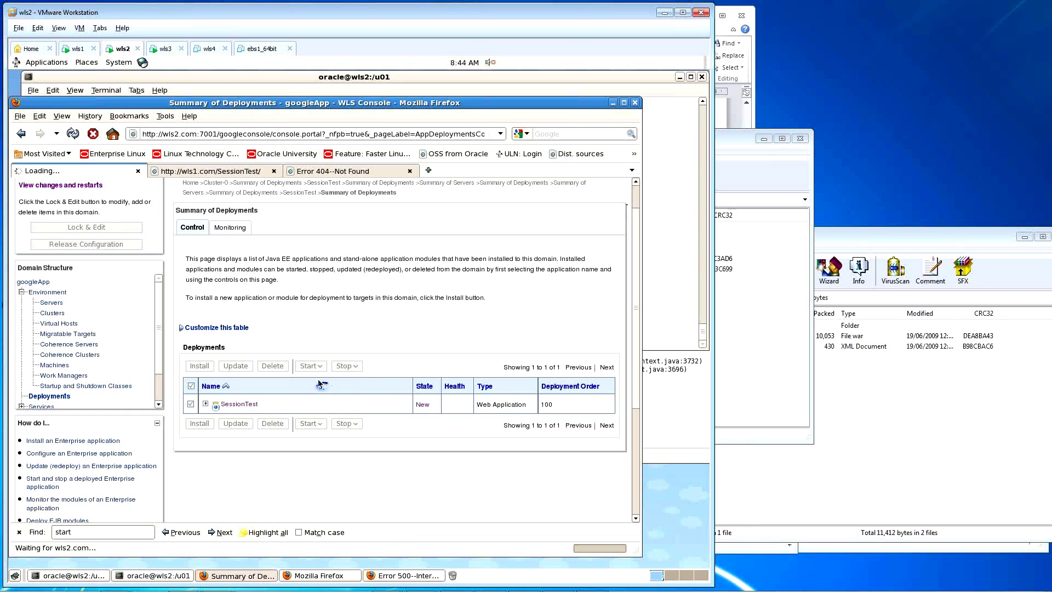
Start managed servers MS1 and MS2 from the Servers Control tab.
click(52, 338)
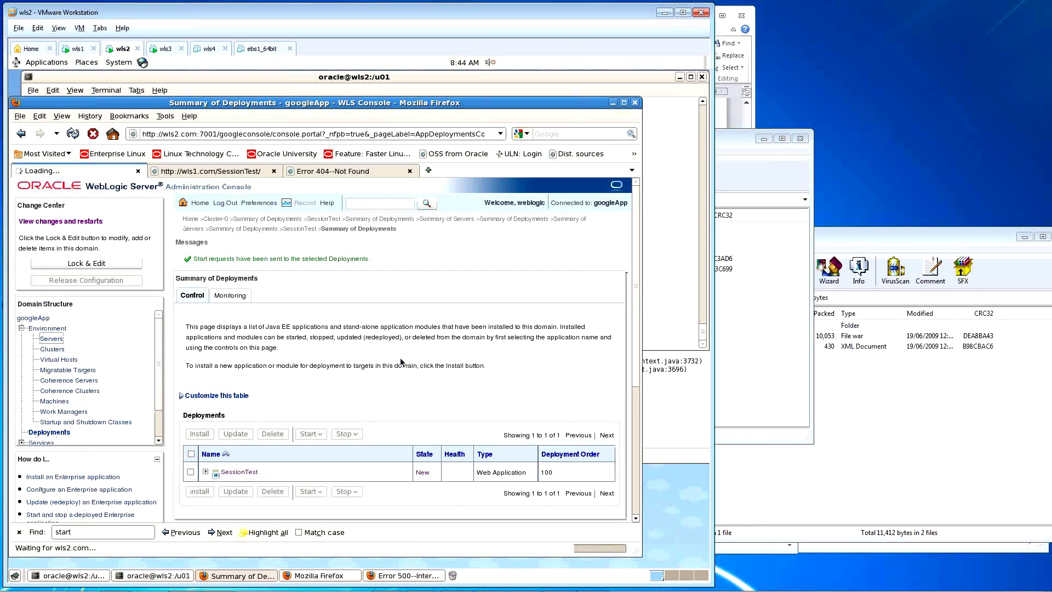
scroll(400, 362, down, 1)
scroll(399, 357, down, 2)
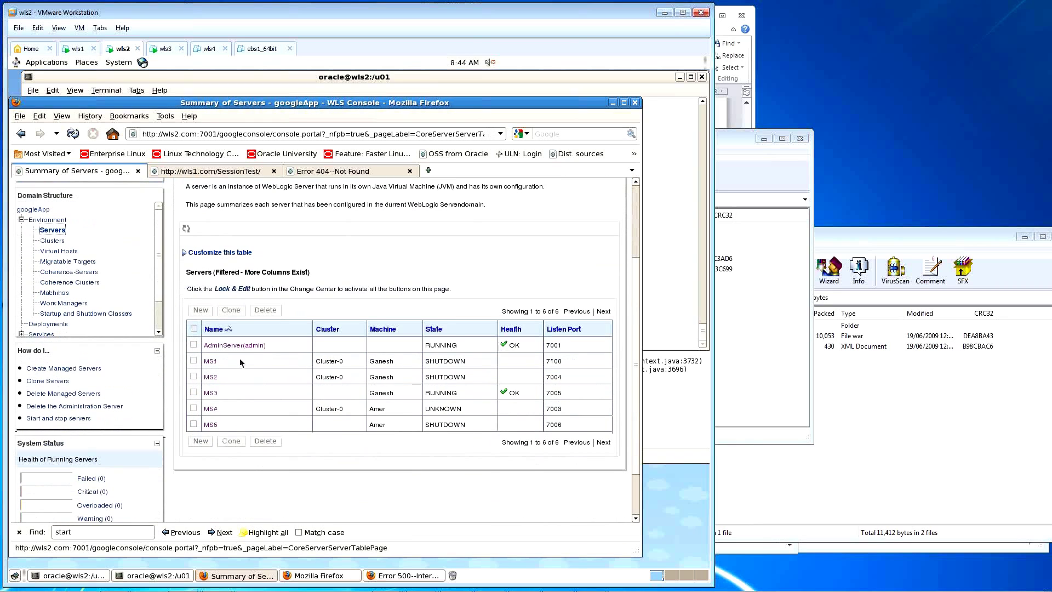
scroll(235, 253, up, 2)
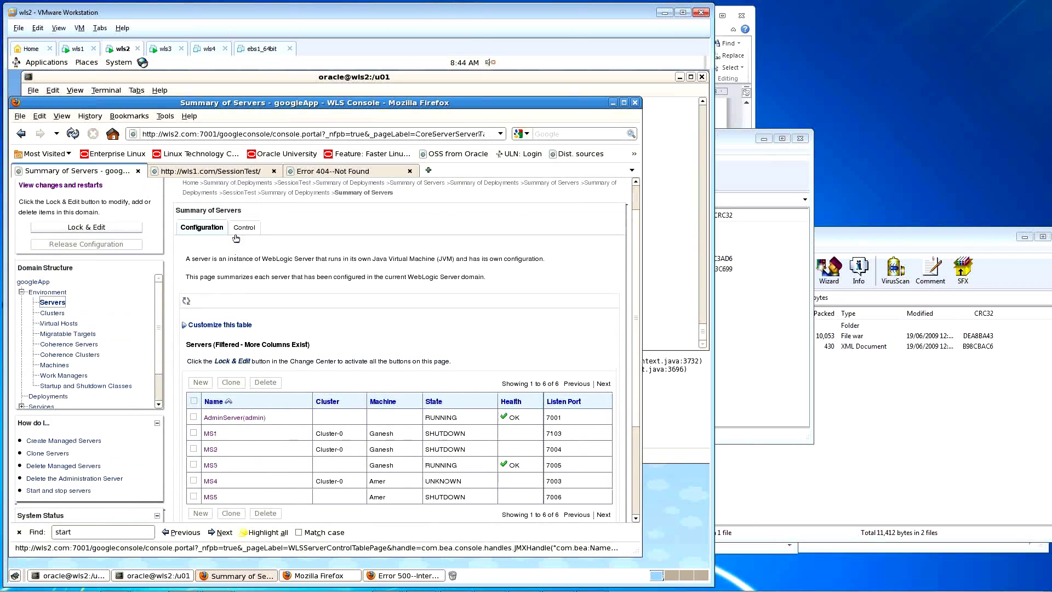
click(242, 228)
click(193, 440)
click(194, 456)
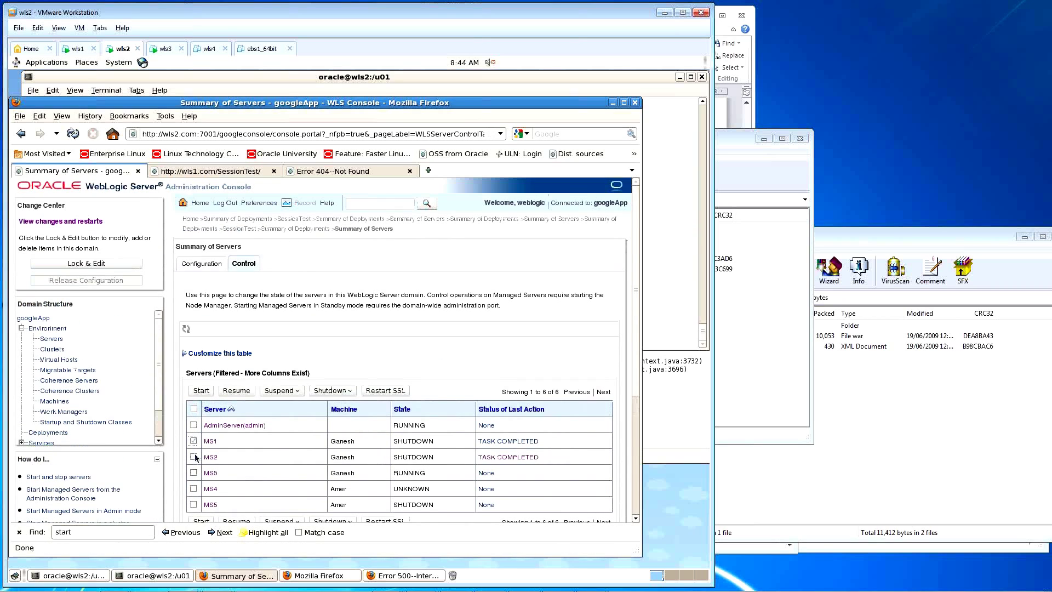
click(201, 390)
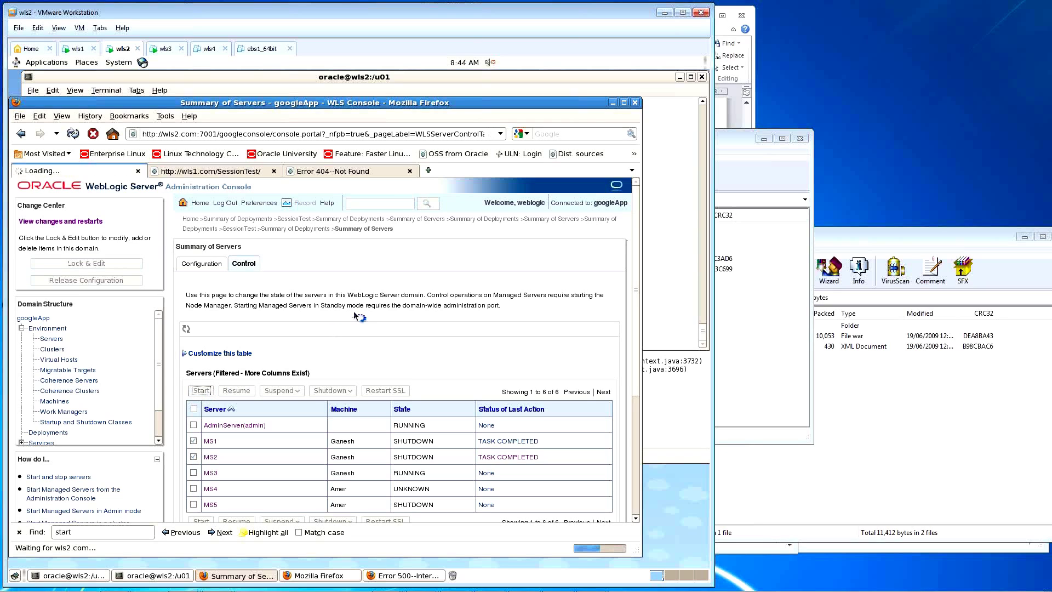
click(656, 296)
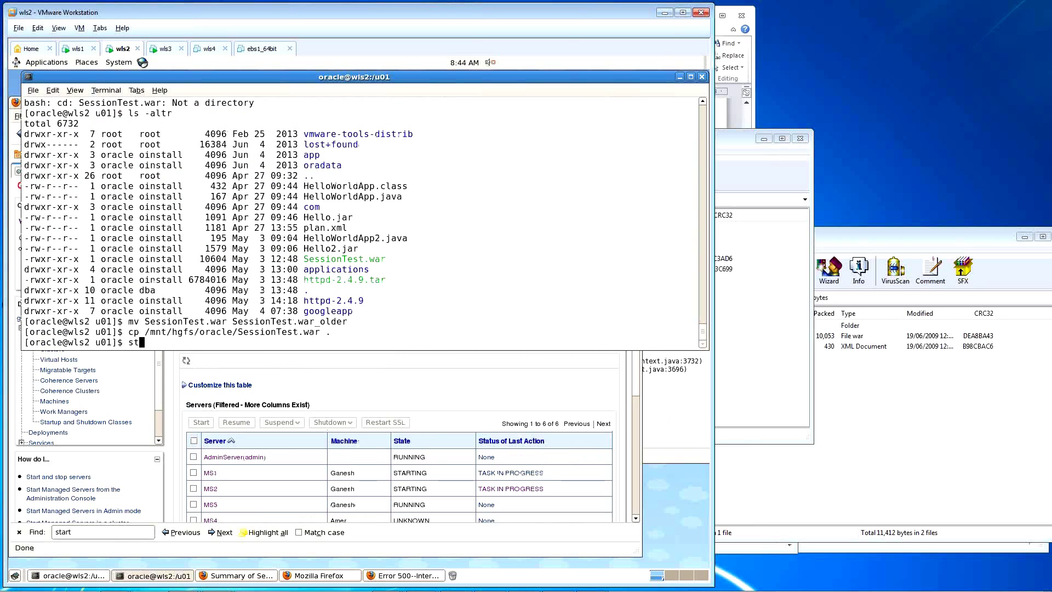
Enter the googleapp directory with msh and start managed server MS4 with startms4.
key(BackSpace)
key(BackSpace)
key(BackSpace)
key(BackSpace)
key(BackSpace)
key(BackSpace)
key(BackSpace)
key(BackSpace)
key(Return)
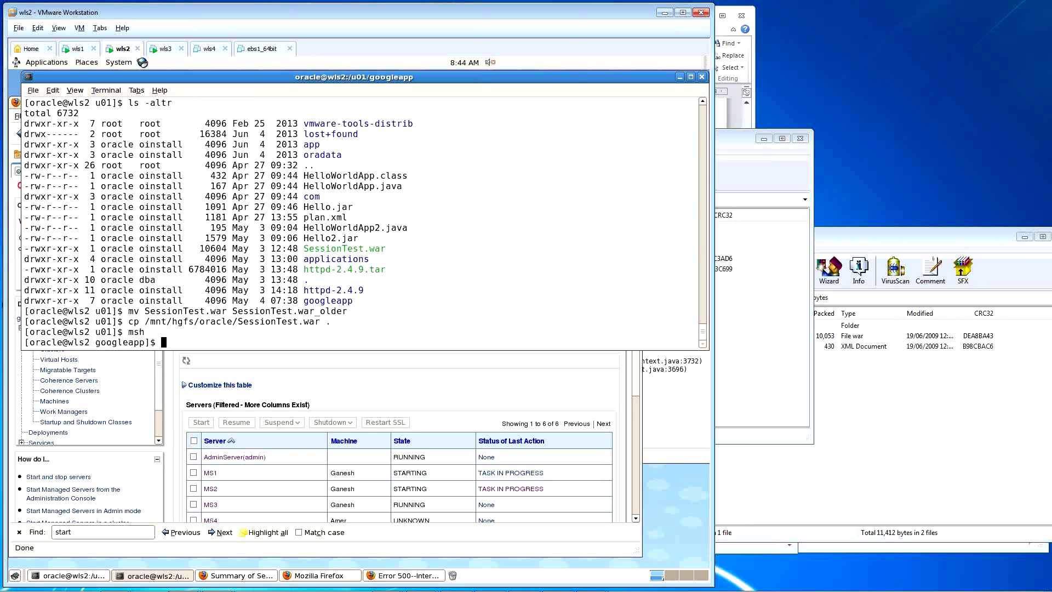
key(Return)
key(Return)
key(Return)
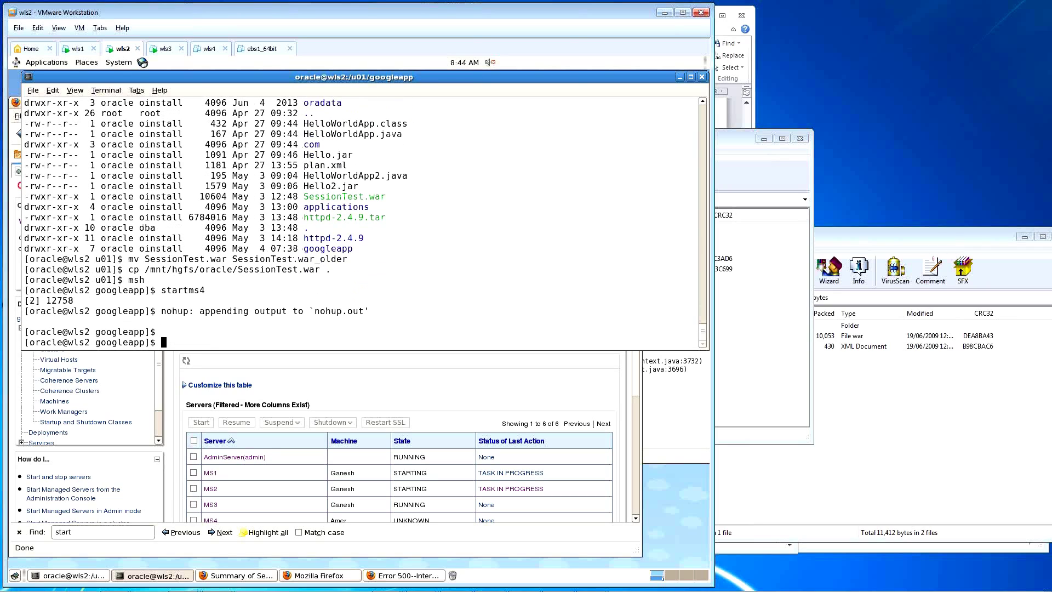
Follow MS4's startup output with tail -f nohup.out.
double_click(334, 310)
text(tail -f nohup.out)
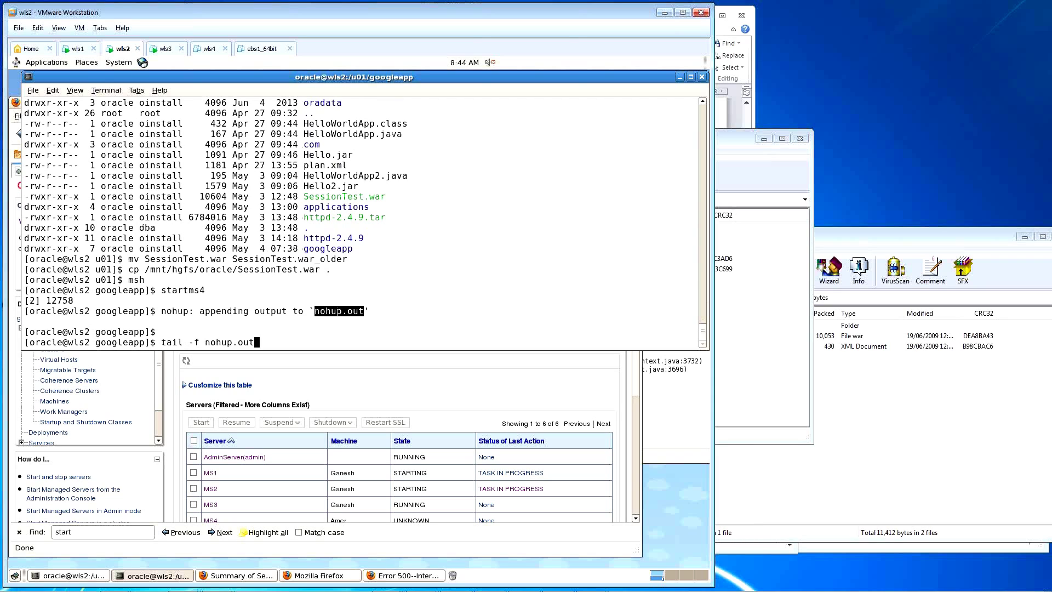
key(Return)
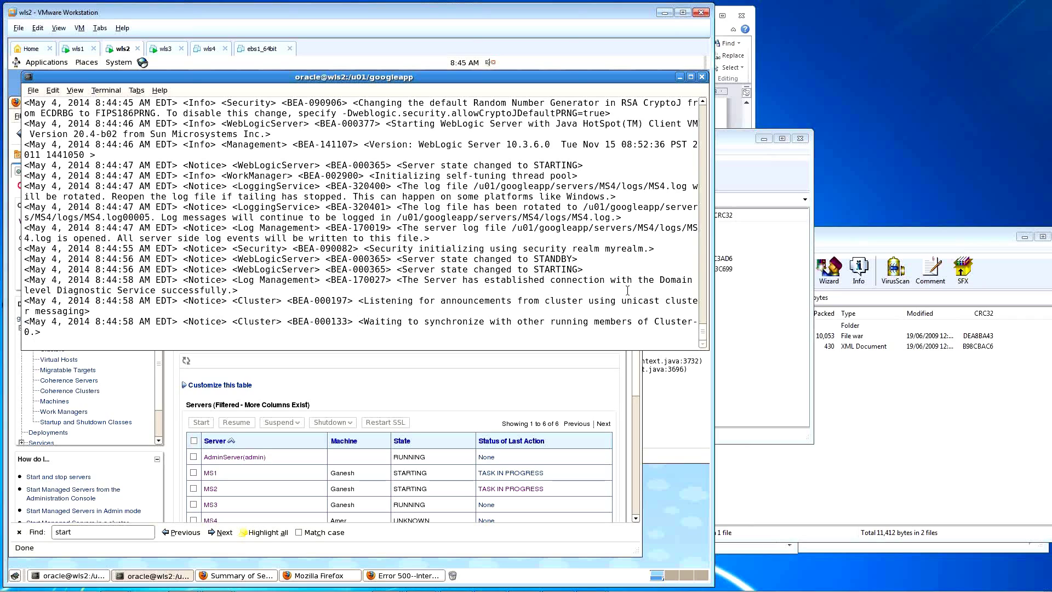
Refresh the server status table and mark the cluster synchronization lines in MS4's startup log.
click(458, 382)
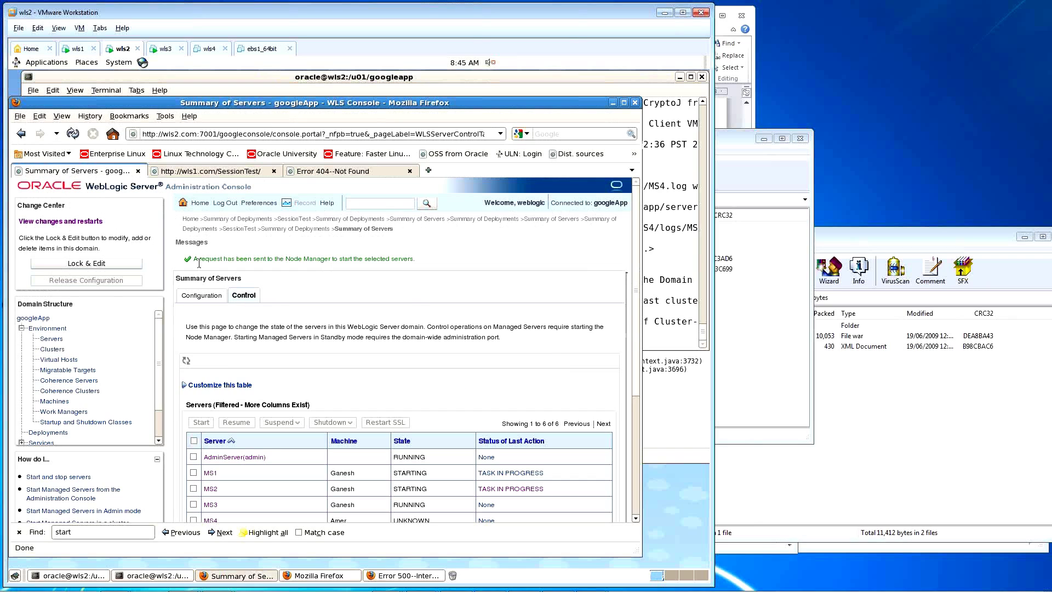
click(74, 134)
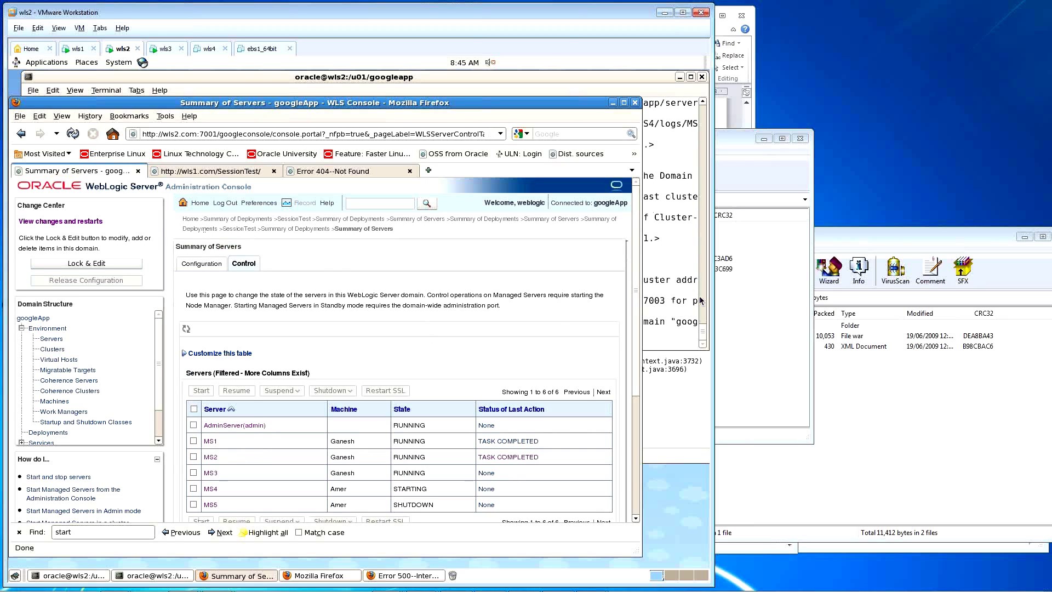
click(671, 296)
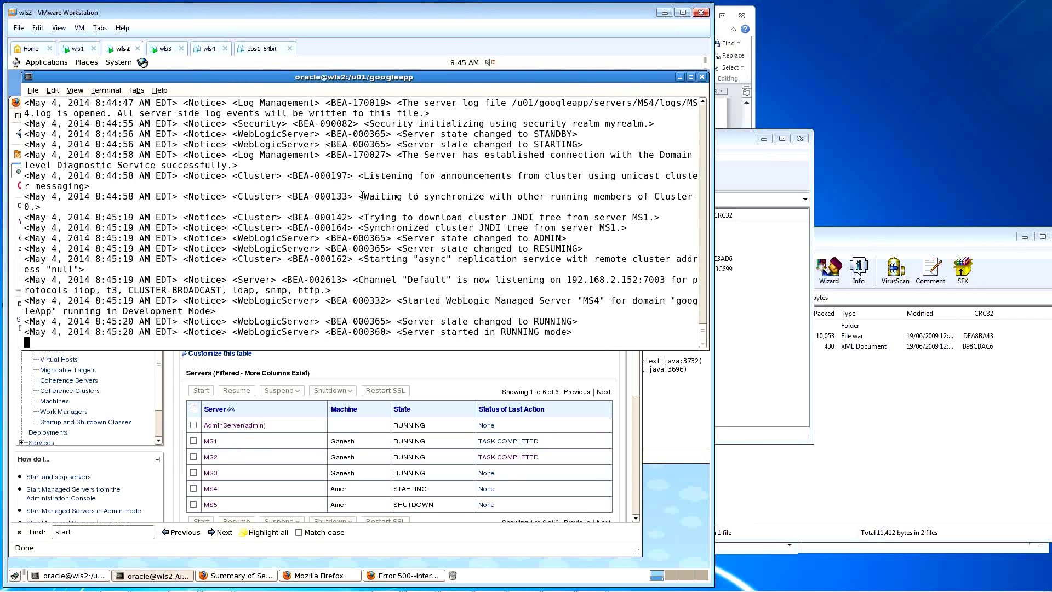
drag(361, 196, 682, 200)
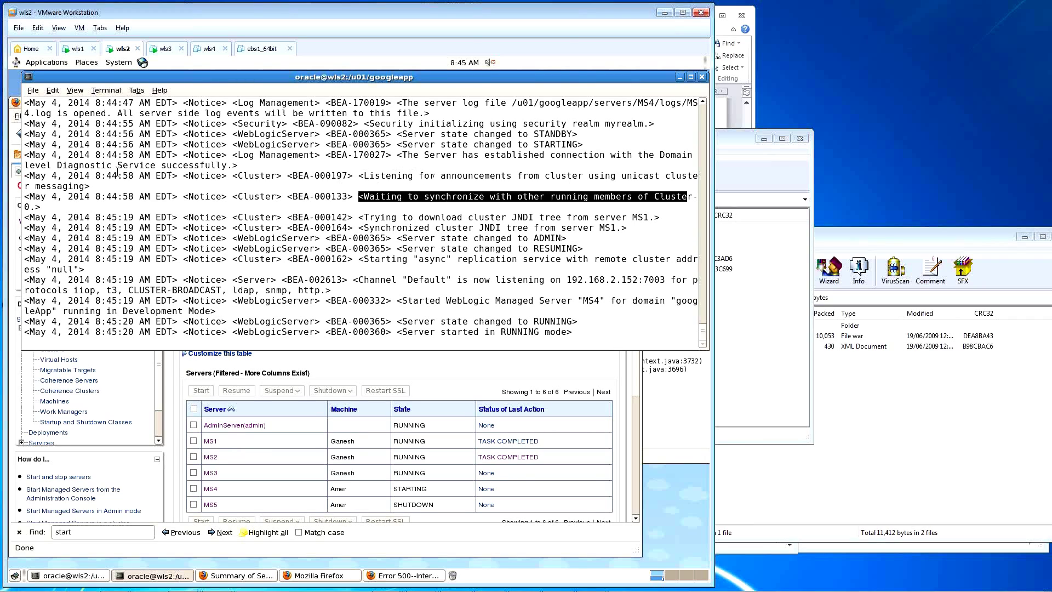
drag(24, 175, 26, 218)
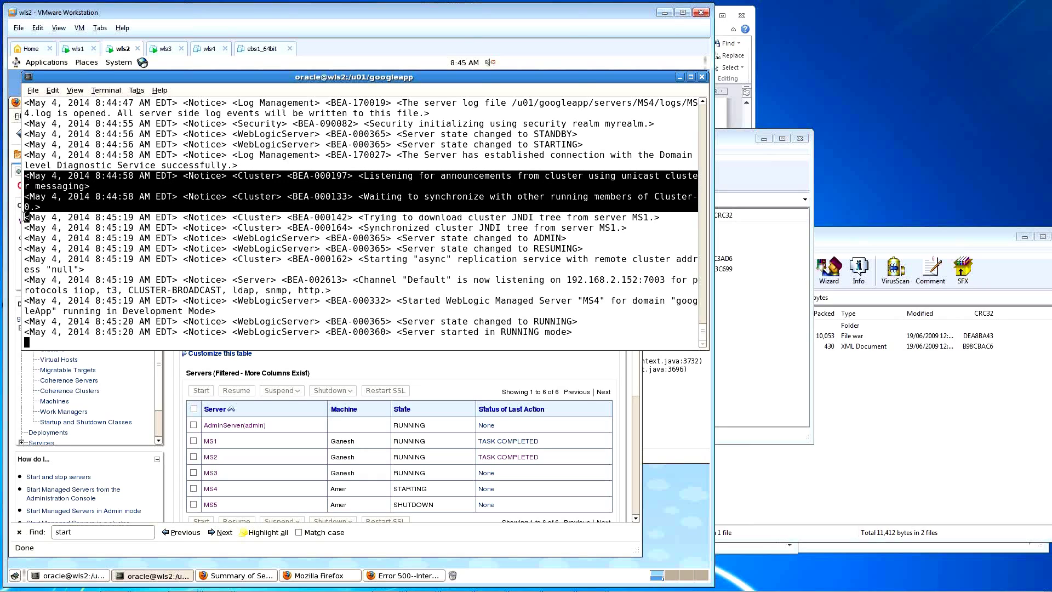
Confirm MS4, MS1 and MS2 show RUNNING in the console's server table.
click(540, 372)
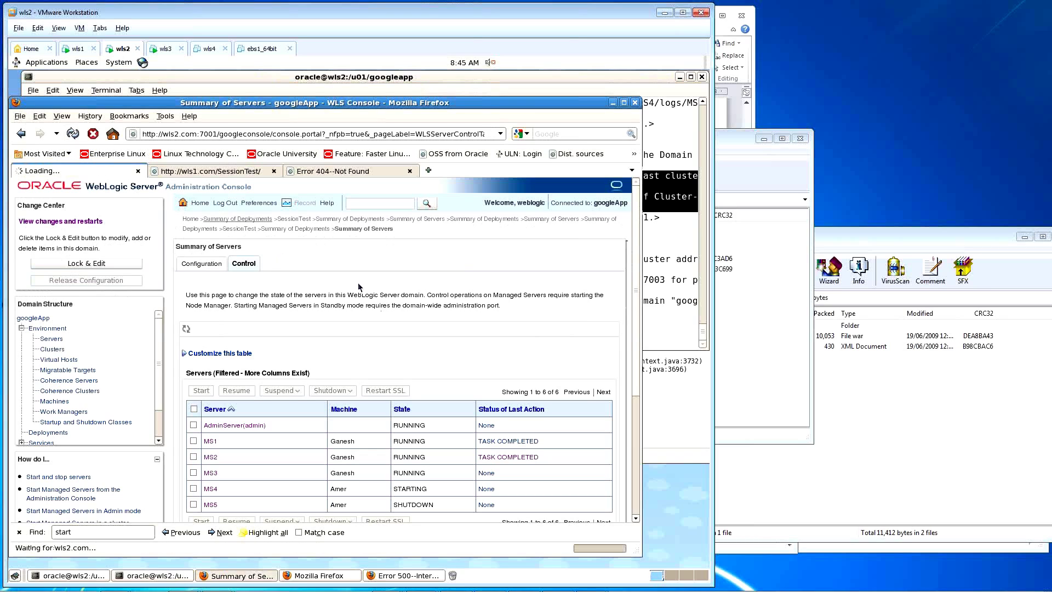
scroll(465, 383, down, 3)
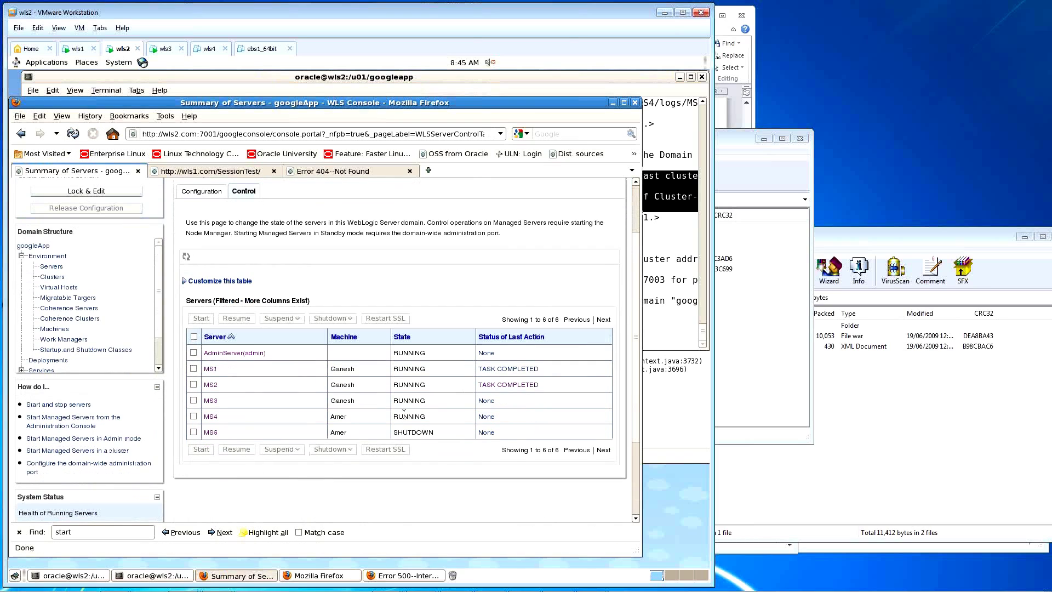
double_click(402, 416)
double_click(405, 369)
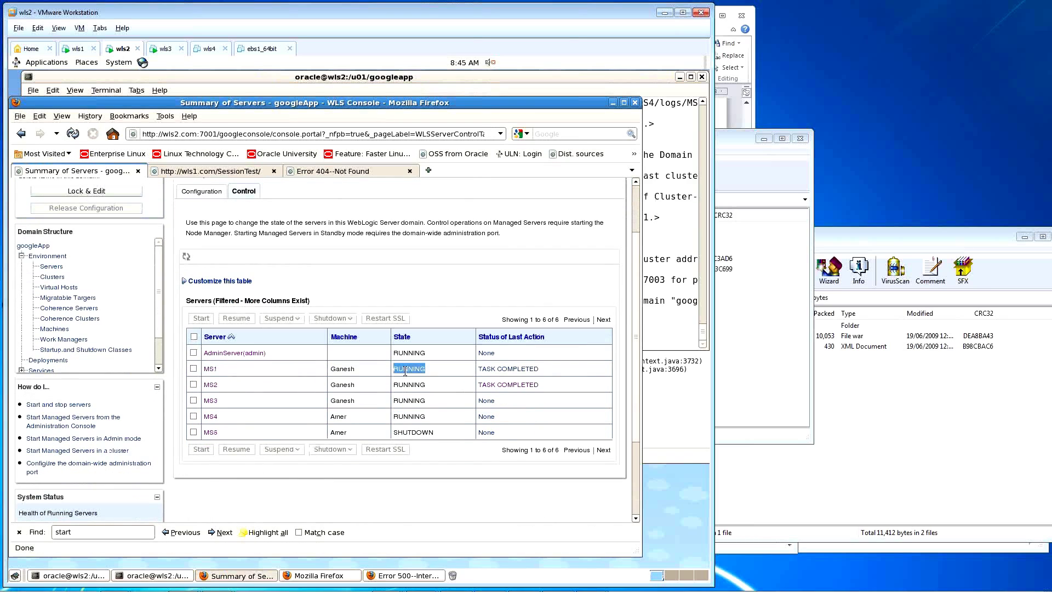
double_click(406, 384)
Go to the Summary of Deployments showing SessionTest Active with OK health.
click(51, 267)
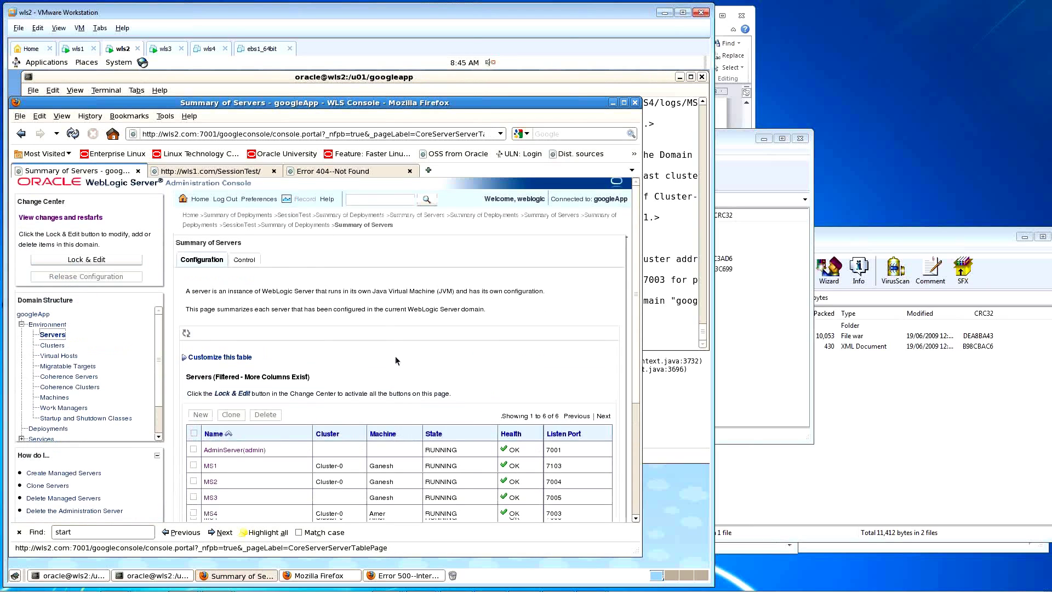
scroll(395, 356, down, 5)
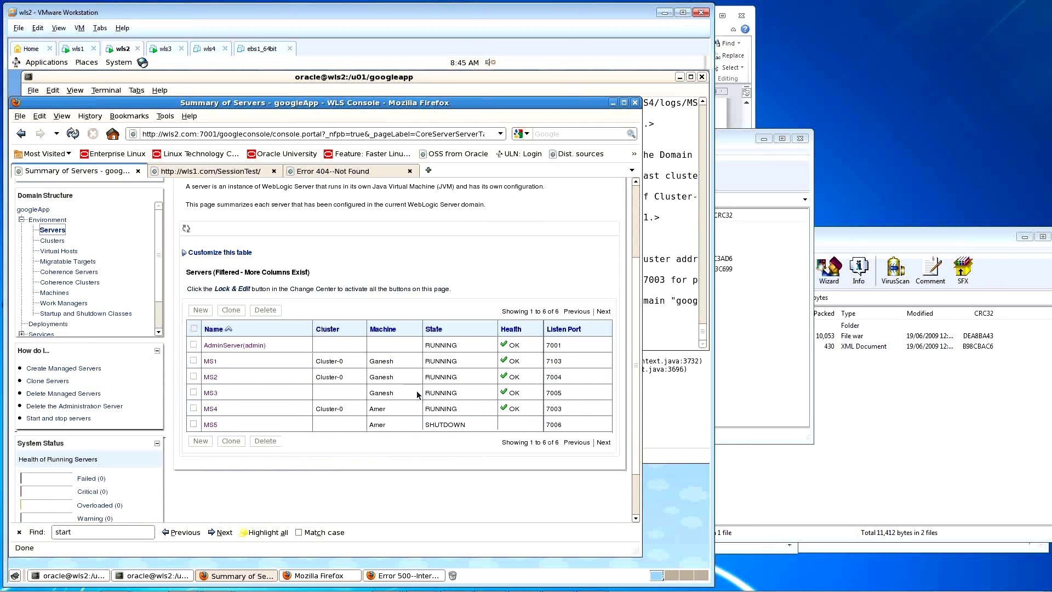
click(52, 324)
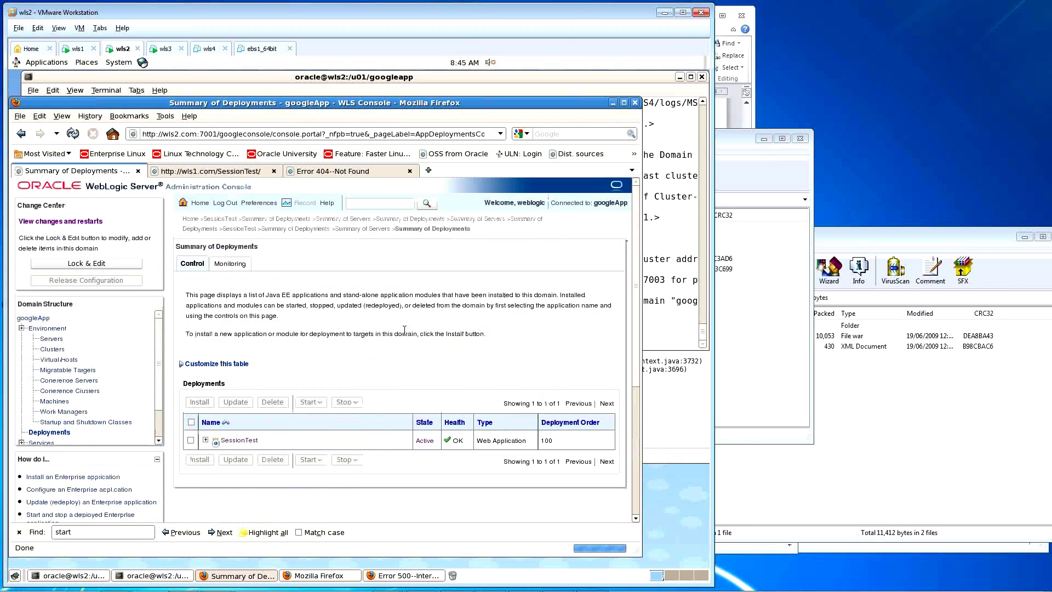
scroll(421, 361, down, 1)
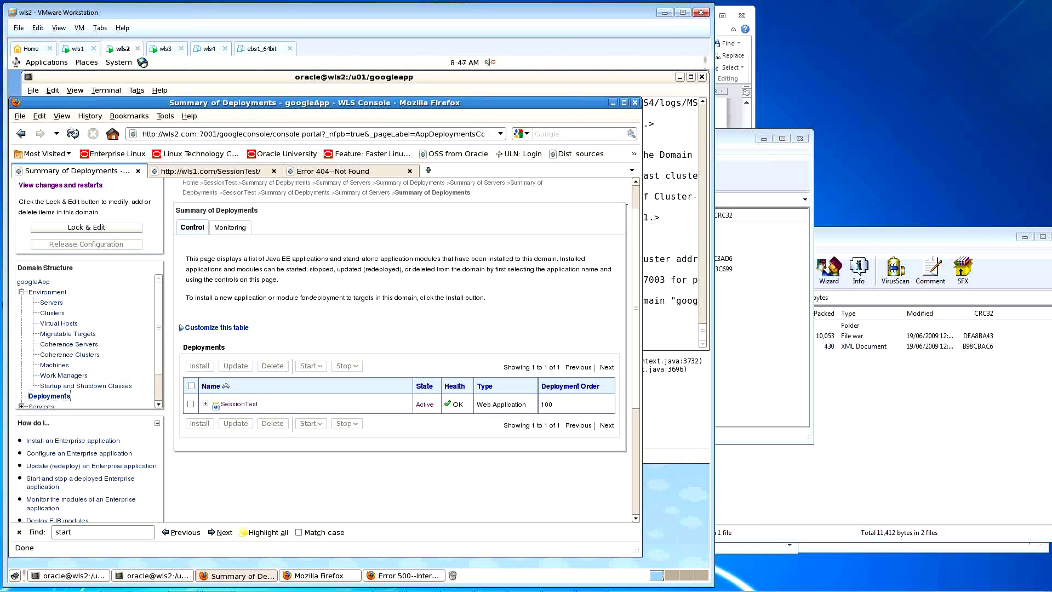
Return from the Error 500 page to the AddServlet welcome page, select its address, and switch to wls1.
click(333, 576)
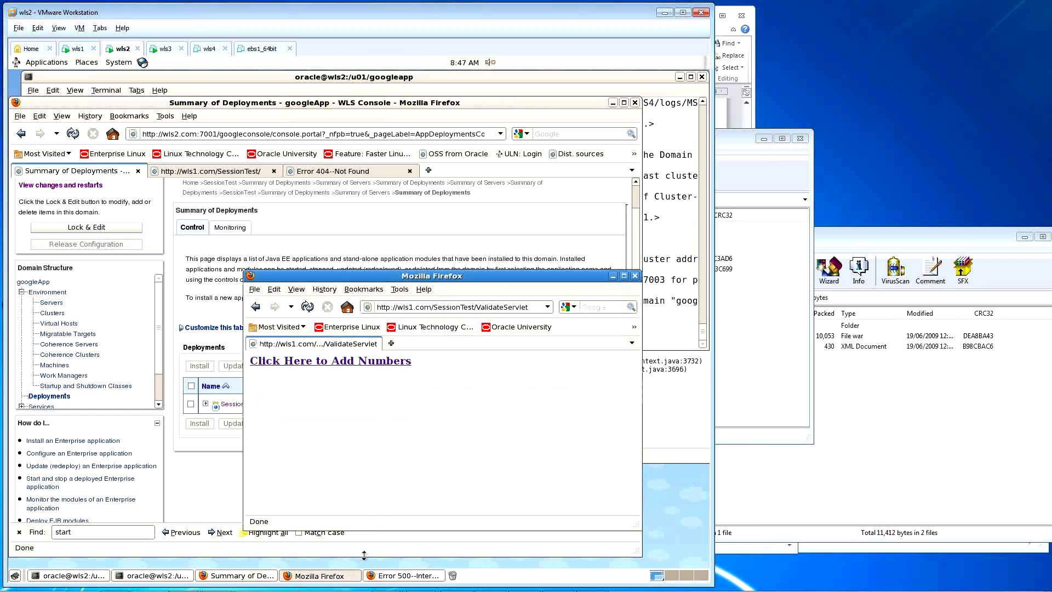
click(387, 576)
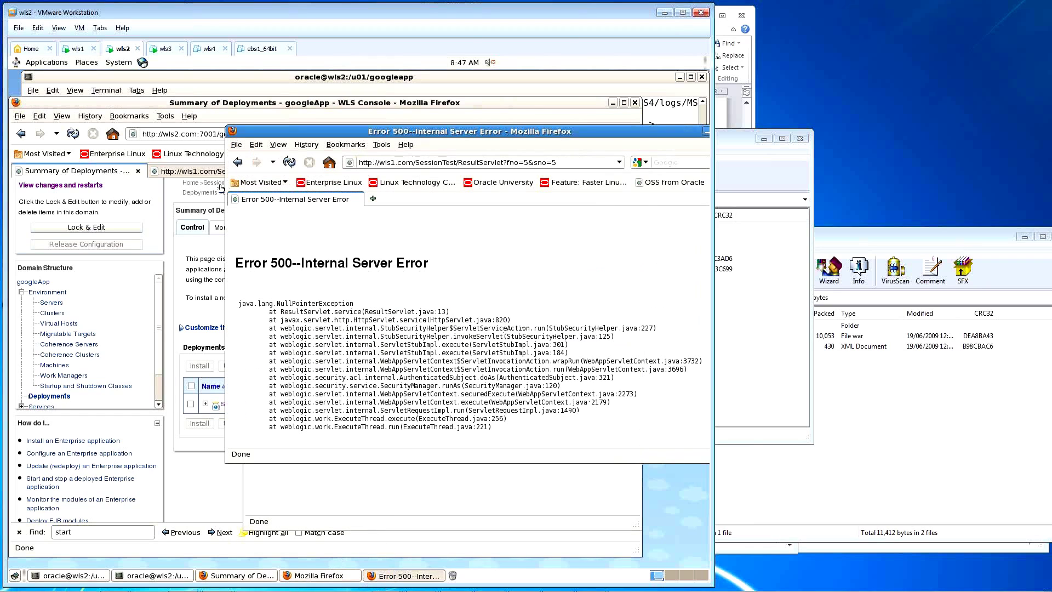
click(235, 161)
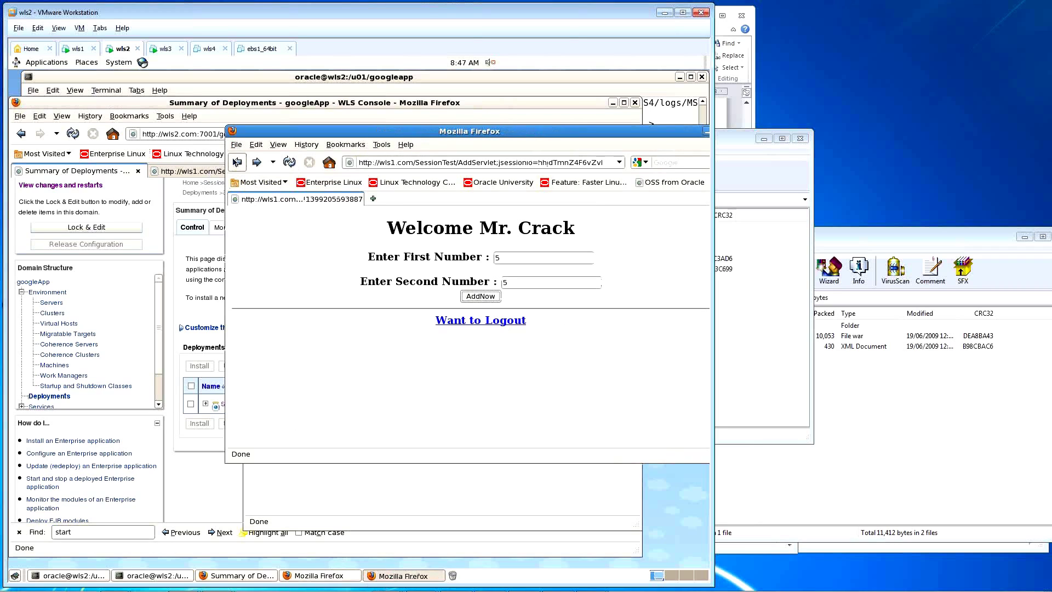
click(458, 162)
drag(458, 162, 604, 163)
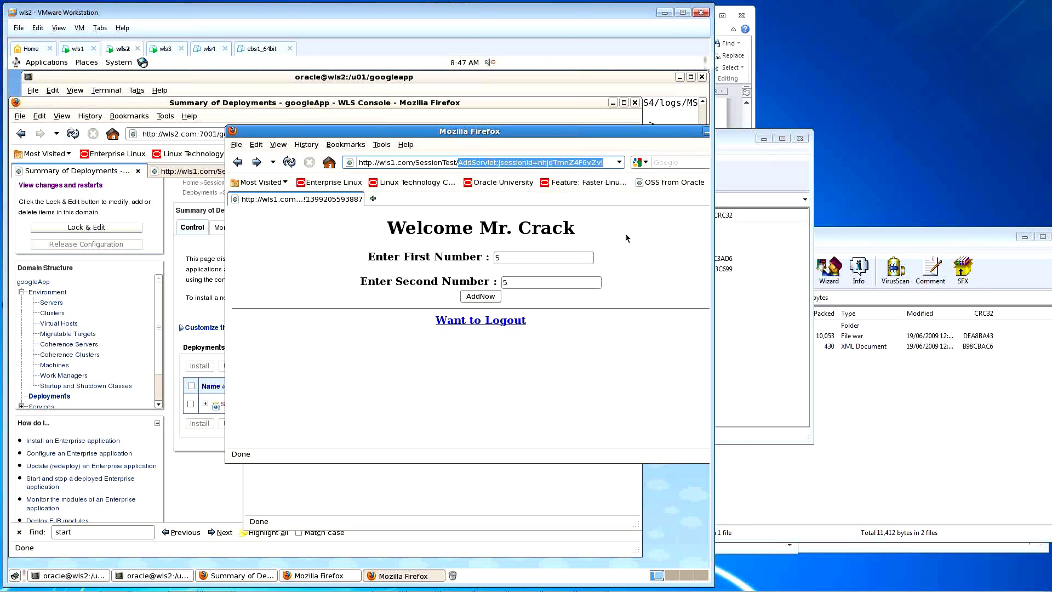
click(79, 49)
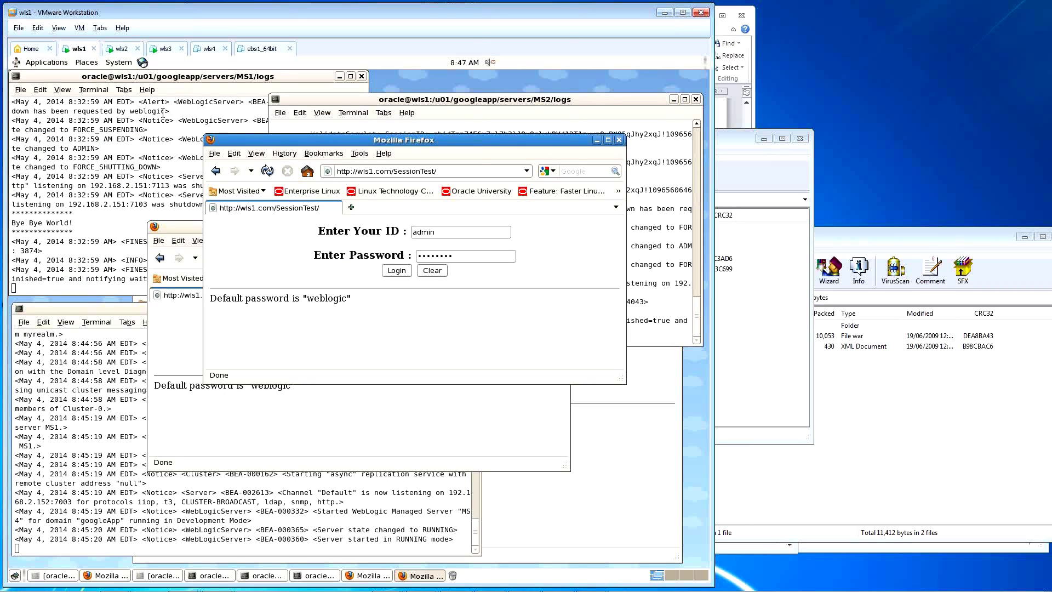
Move the login and Firefox windows aside to uncover the MS1, MS2 and wls2 log terminals.
drag(316, 141, 416, 206)
drag(242, 227, 380, 343)
click(362, 85)
click(371, 171)
click(230, 381)
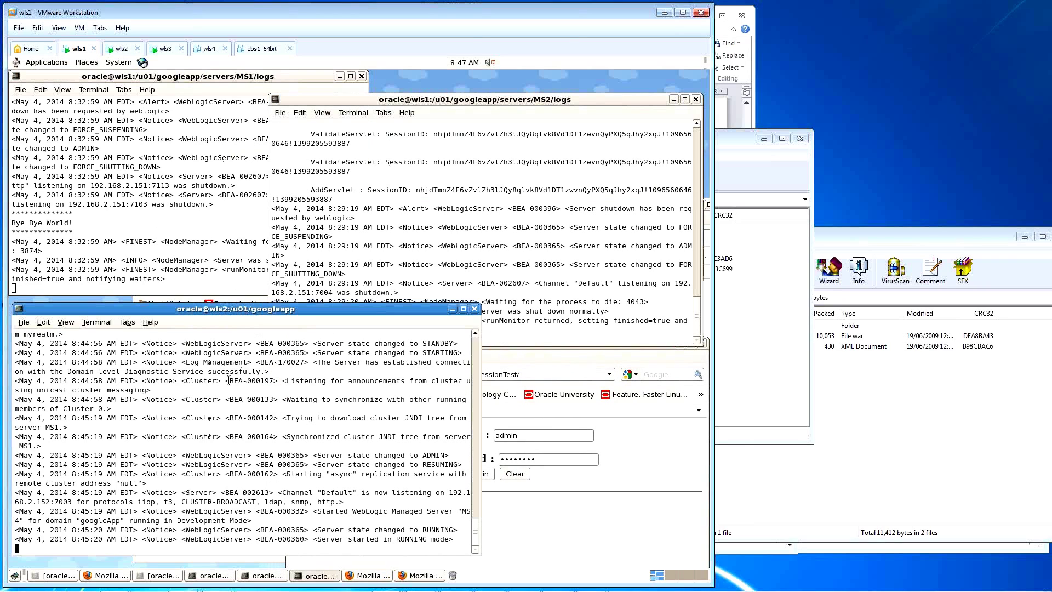
Restart the MS1 and MS2.out log follows in their terminals.
click(129, 222)
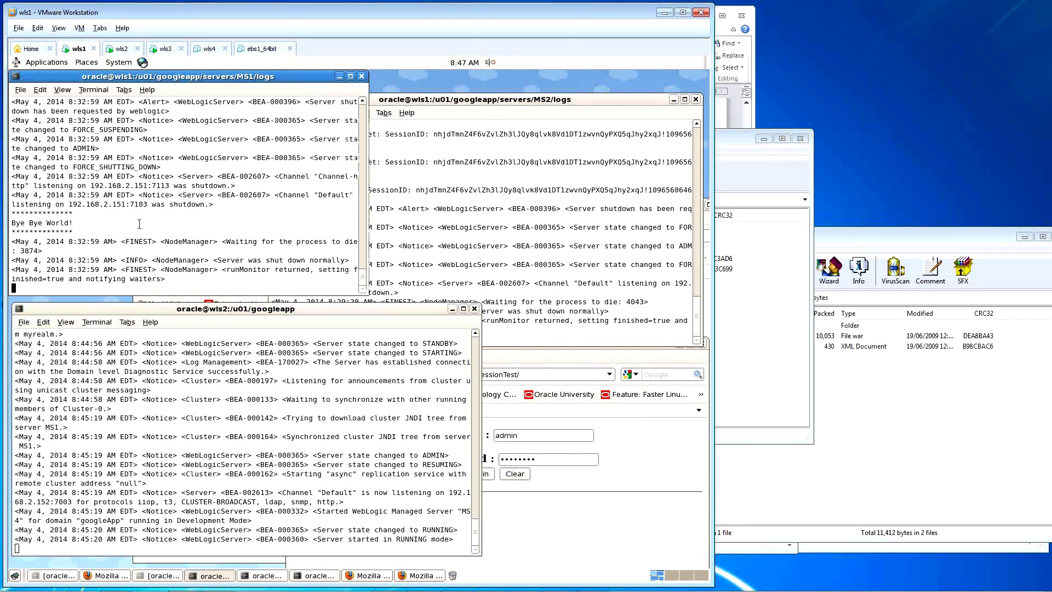
key(ctrl+c)
key(Up)
key(Return)
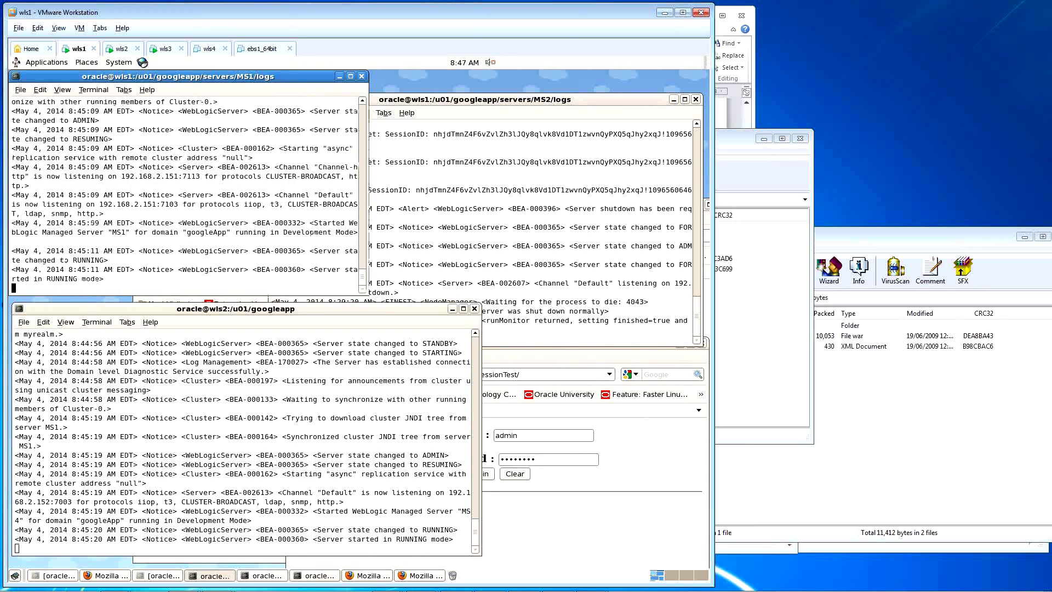
click(400, 204)
key(ctrl+c)
key(Up)
key(Return)
Restart the wls2 nohup.out log follow, then raise the MS2 log terminal and shift it up-left.
click(356, 465)
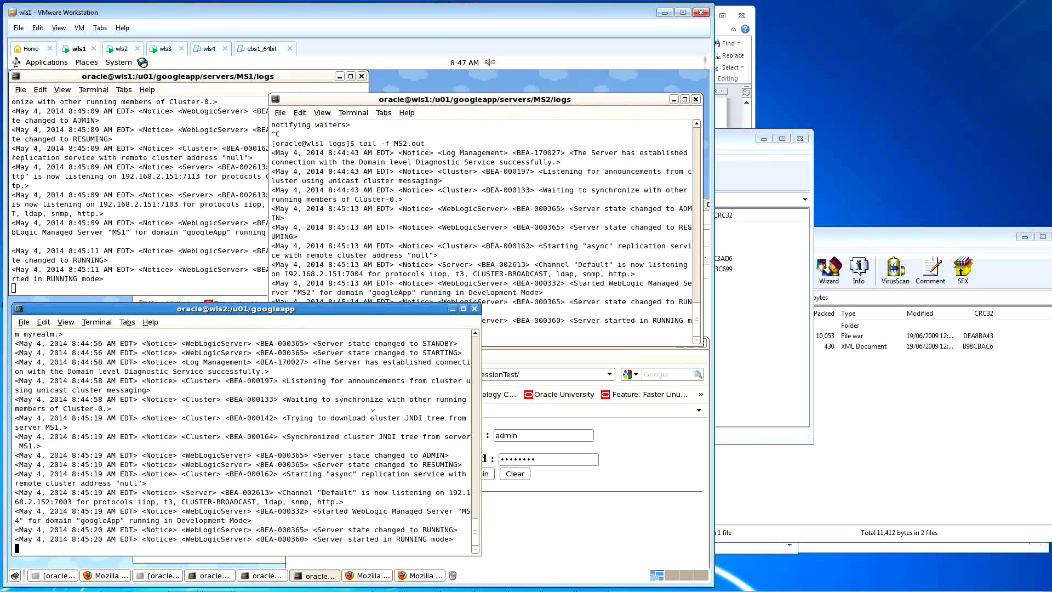
key(ctrl+c)
key(Up)
key(Return)
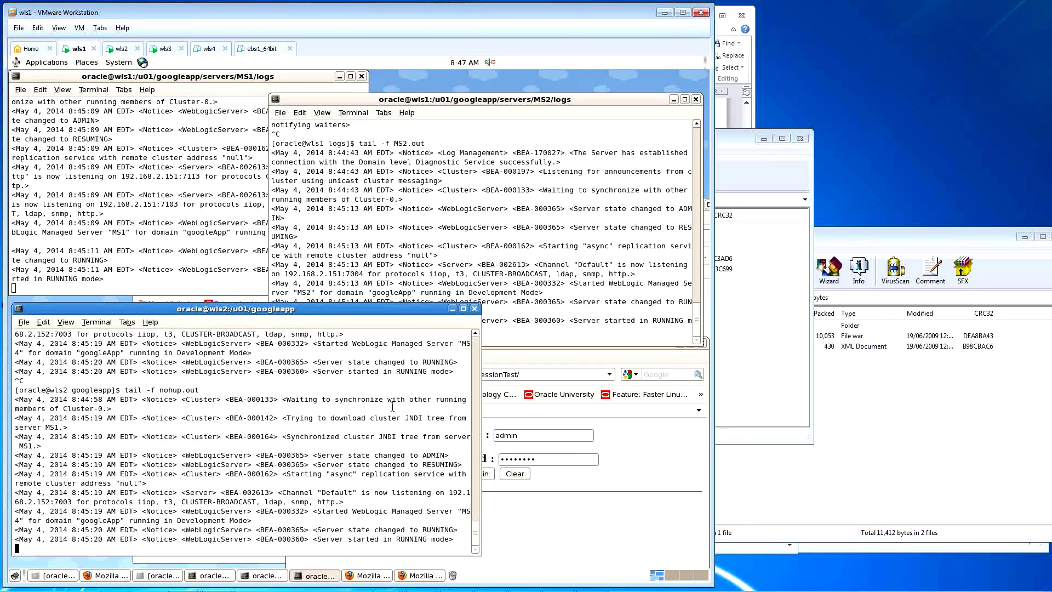
click(428, 100)
drag(429, 100, 422, 80)
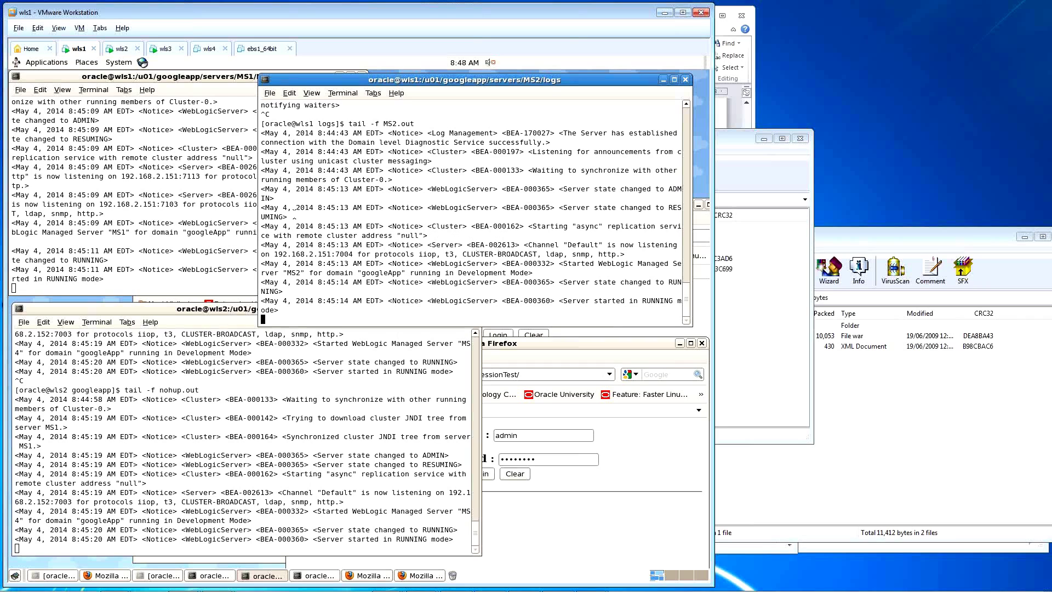
Move Firefox higher and mark the index.jsp called line in the wls2 log.
click(602, 488)
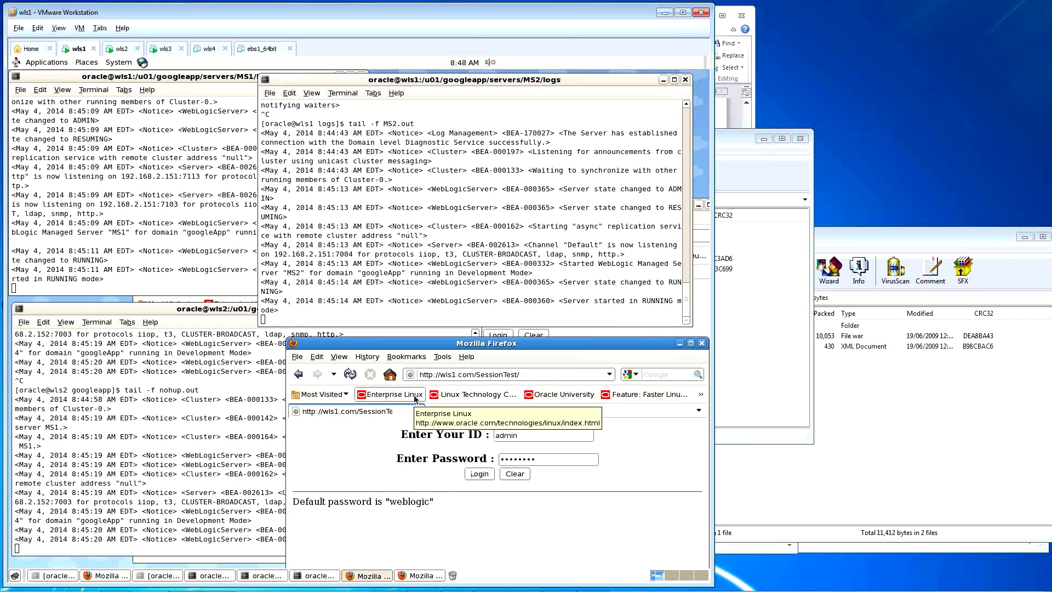
drag(428, 345, 429, 275)
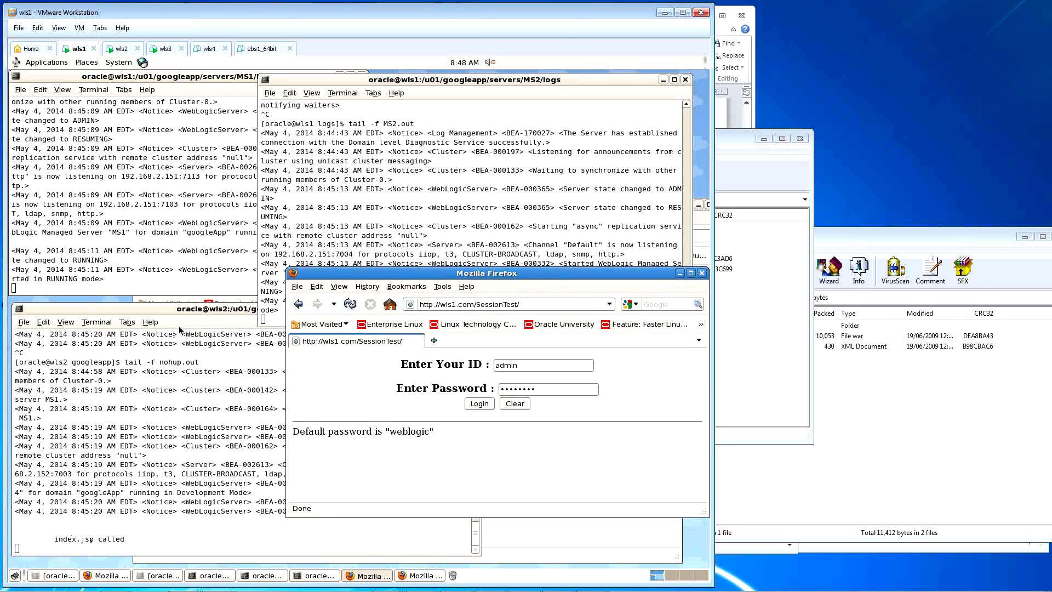
click(195, 311)
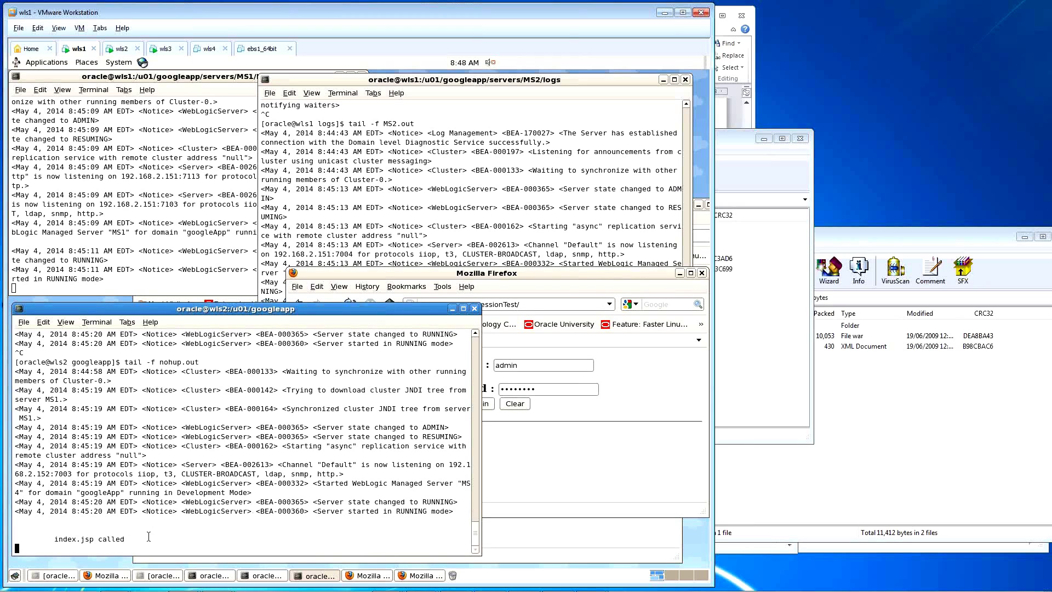
drag(148, 537, 21, 539)
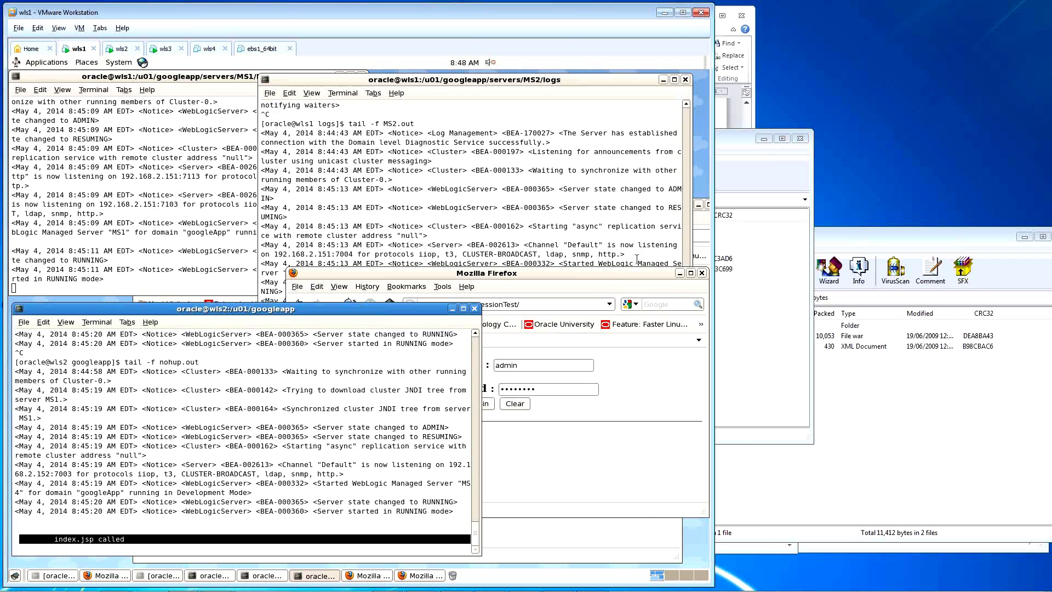
Reload the SessionTest login page and check the wls2 log for the new entry.
click(704, 229)
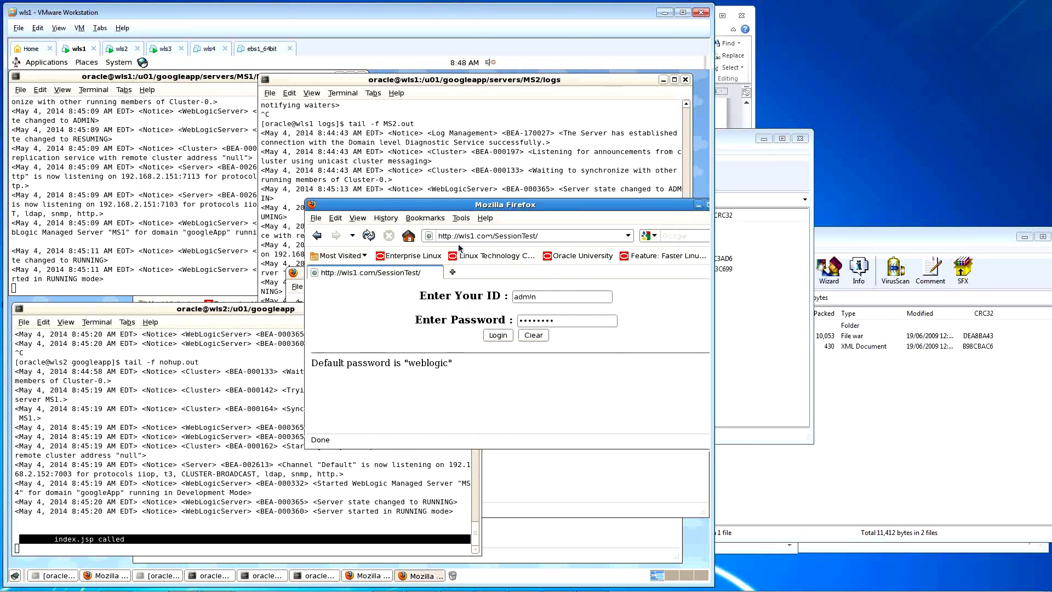
click(499, 335)
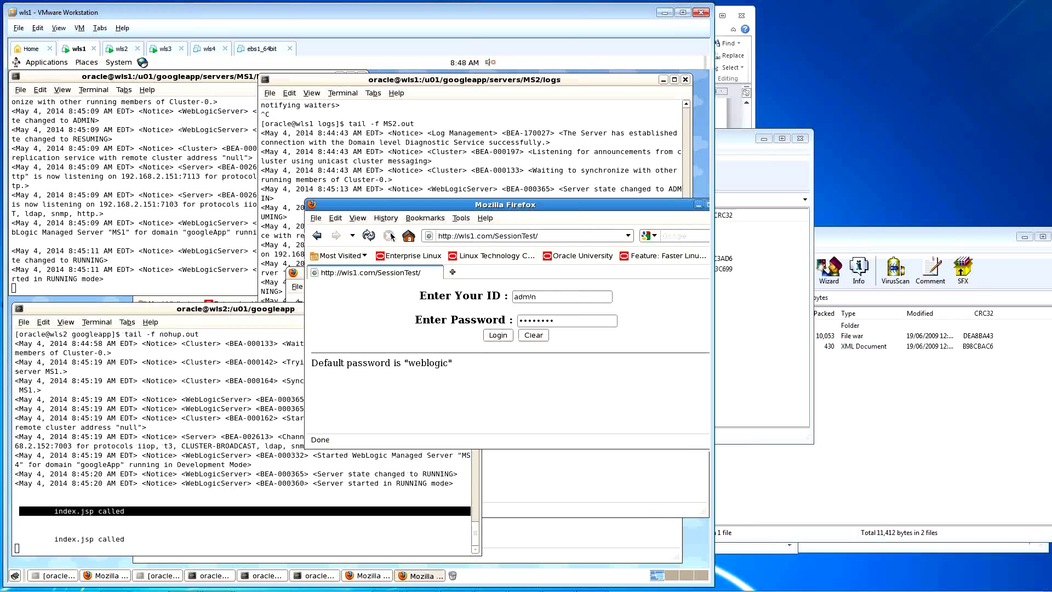
click(368, 236)
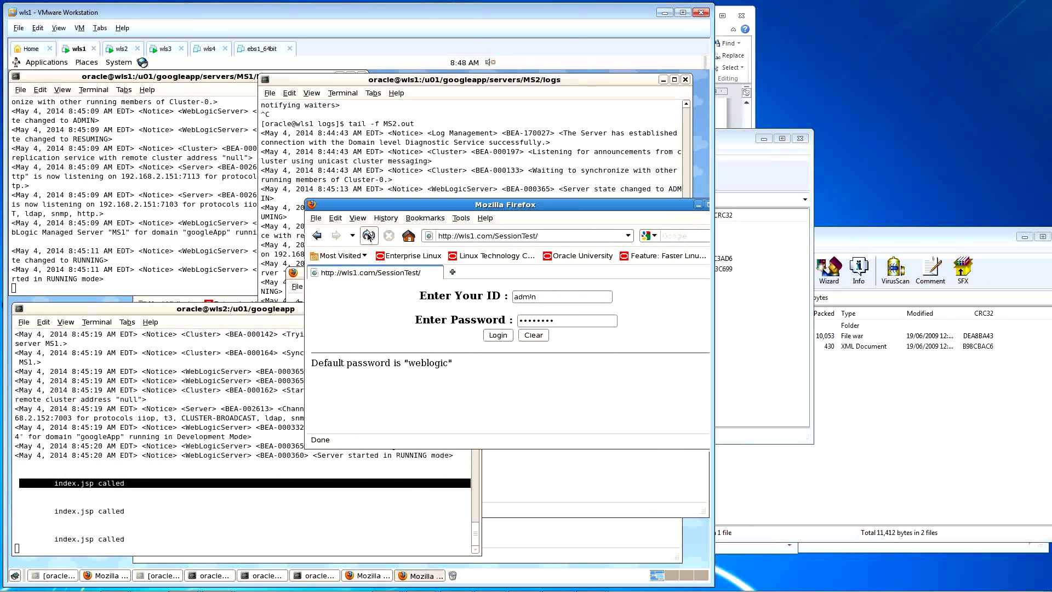
click(165, 508)
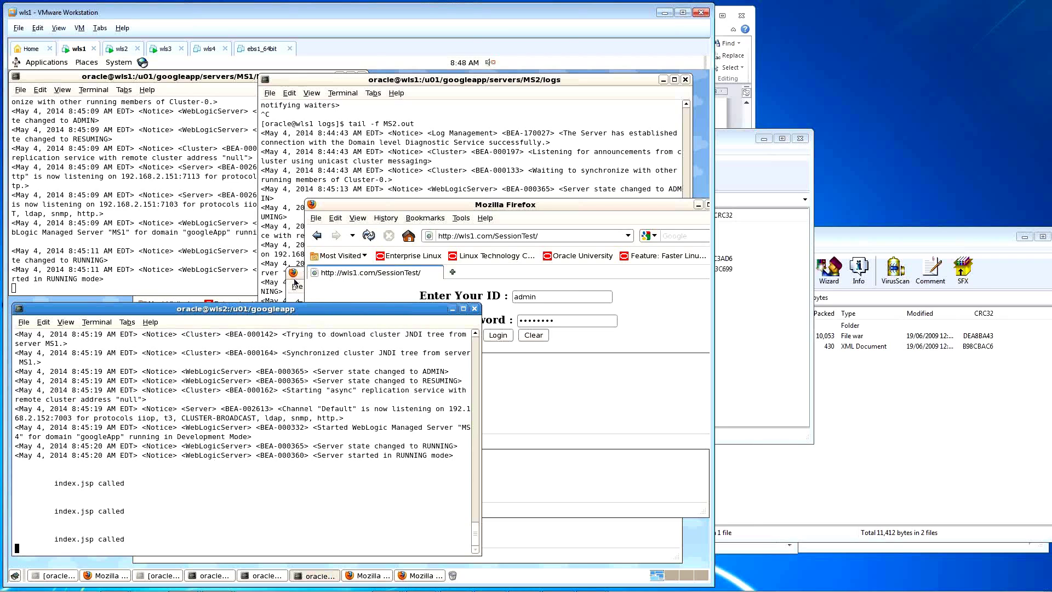
Move the Welcome window down and bring the Error 404 window up to review it.
click(561, 523)
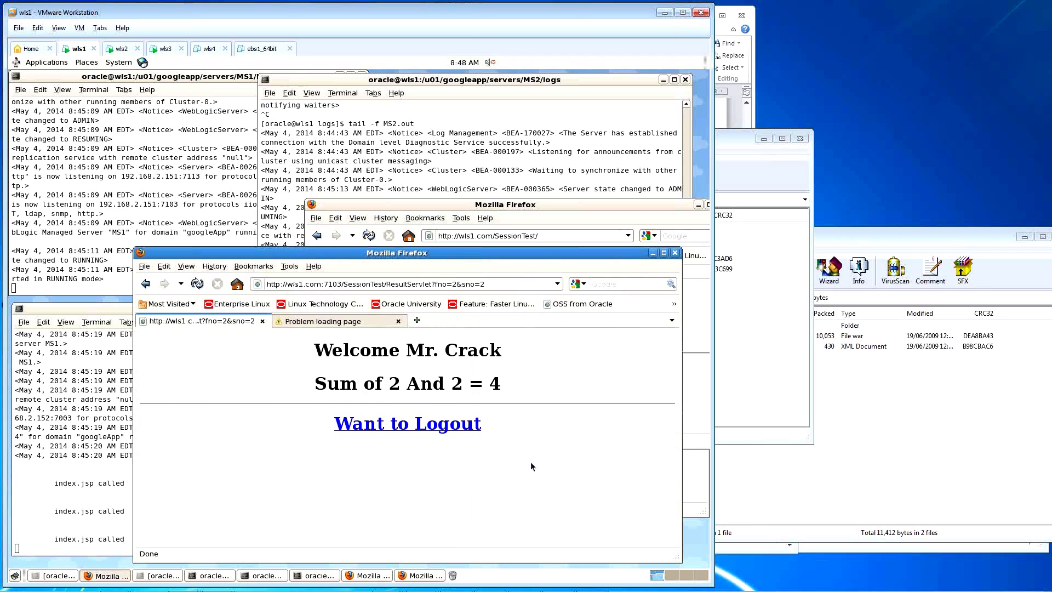
click(692, 371)
drag(288, 255, 461, 524)
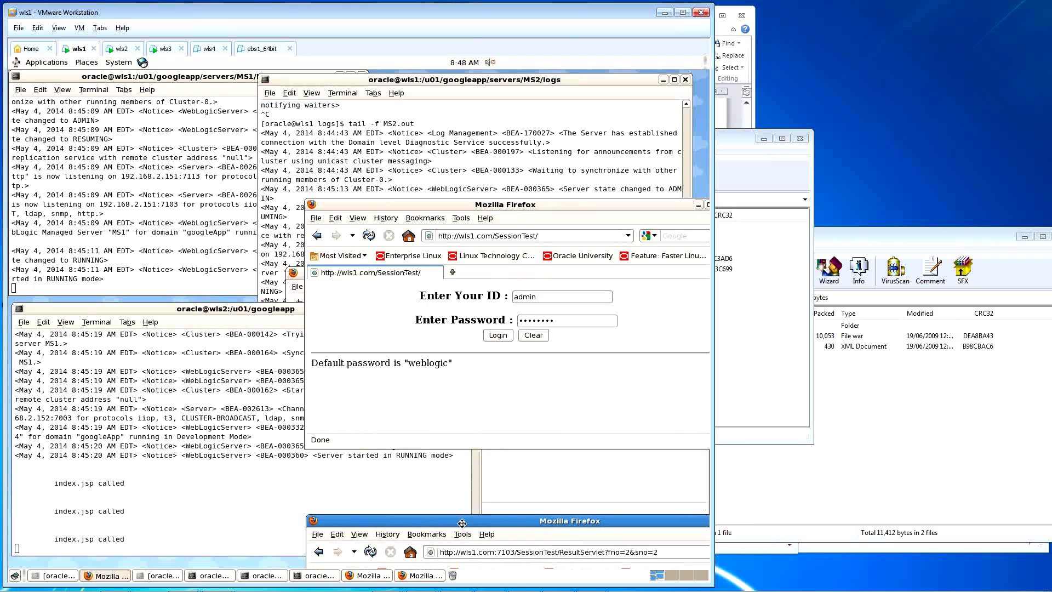
click(495, 501)
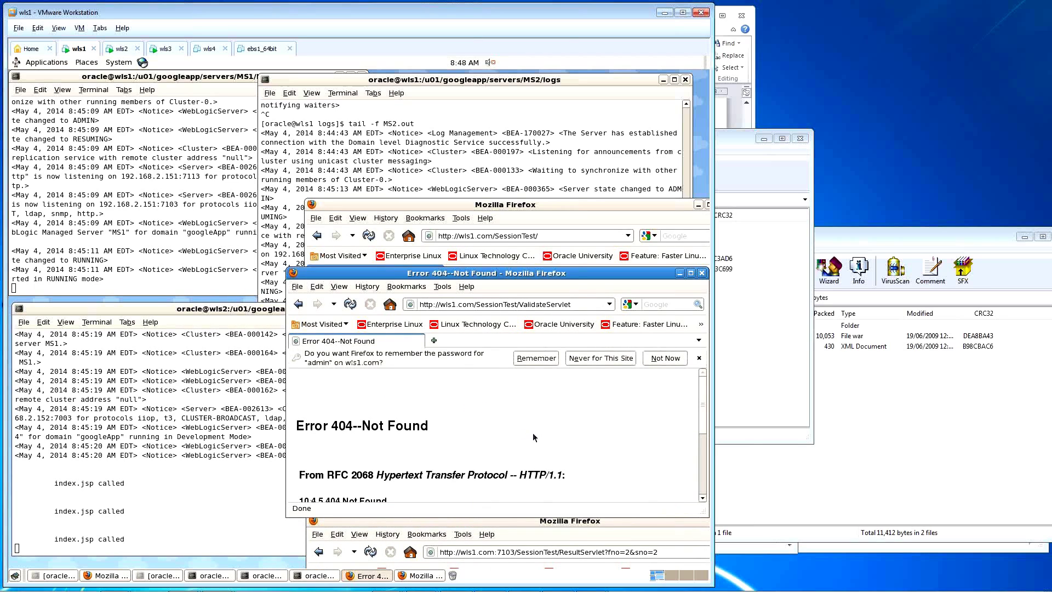
drag(473, 275, 431, 232)
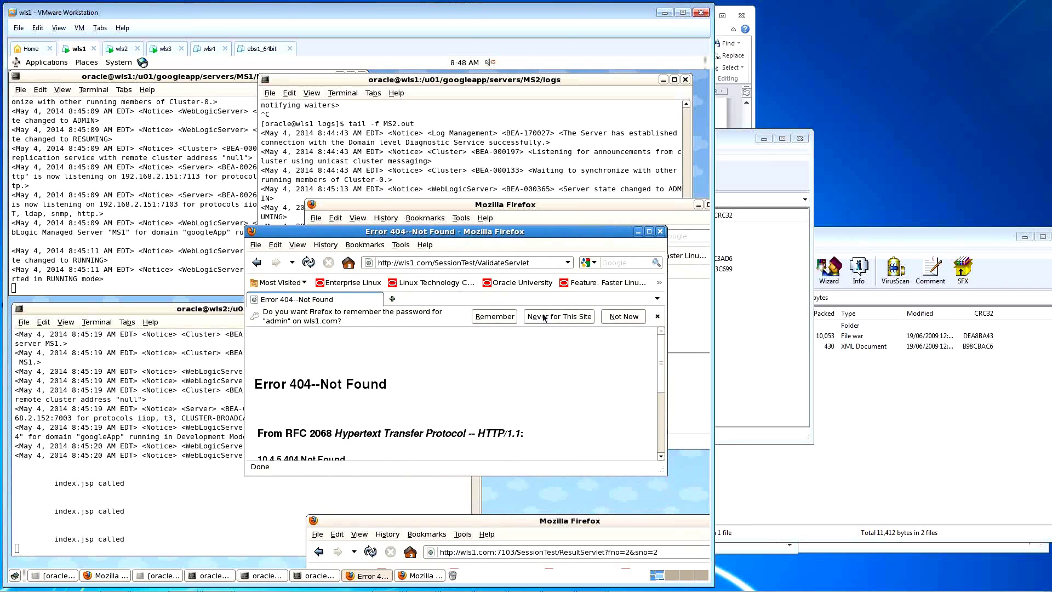
Close the Error 404 and login windows, then close the last Firefox window.
click(661, 232)
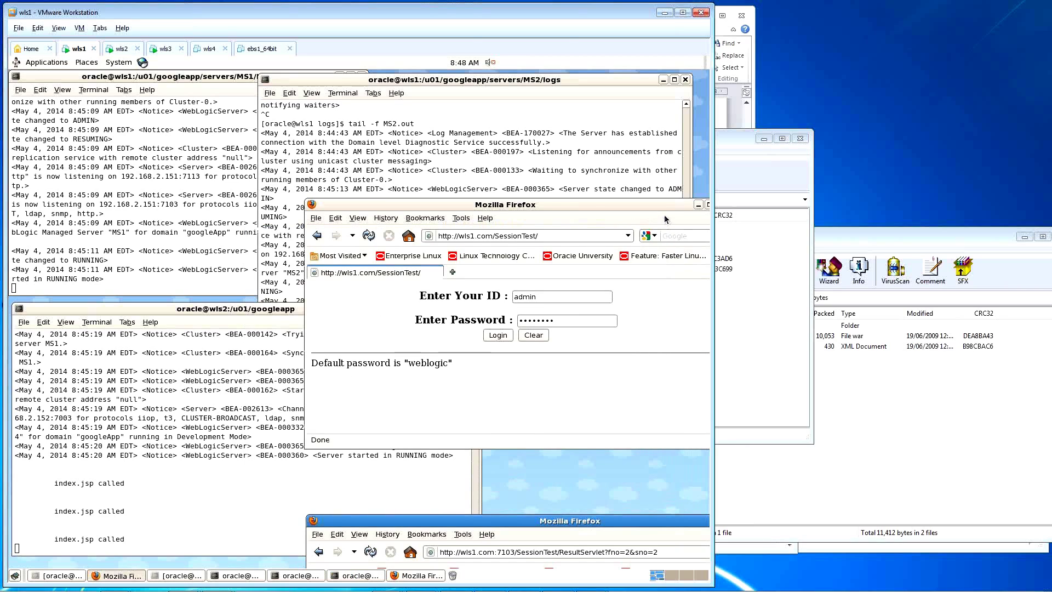
click(664, 208)
click(634, 208)
drag(518, 525, 369, 275)
click(697, 273)
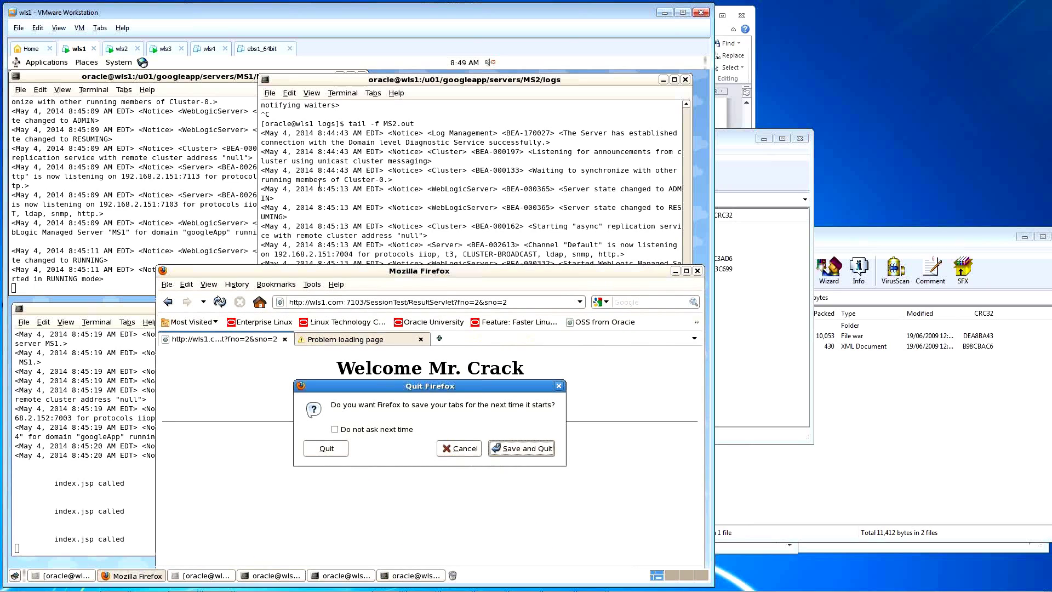
Save tabs and quit Firefox, then relaunch it with the restored Welcome page.
click(531, 448)
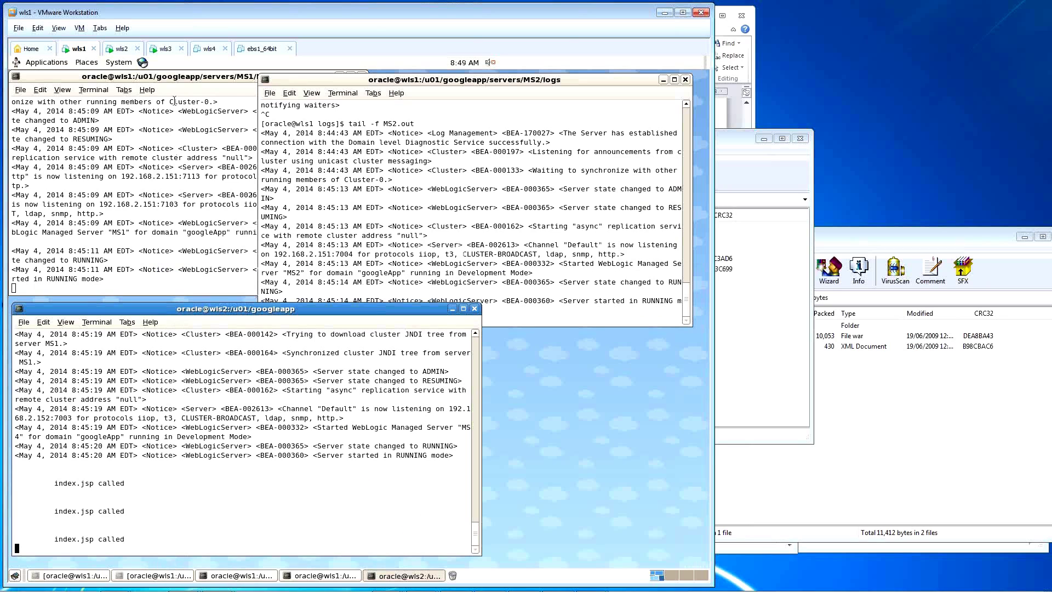
drag(293, 82, 297, 96)
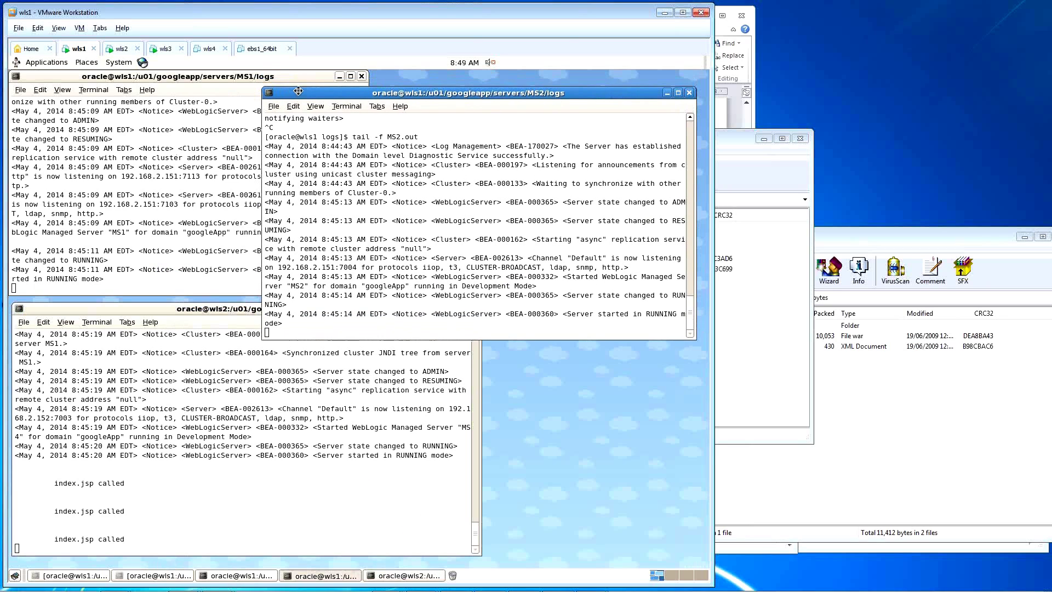
click(143, 62)
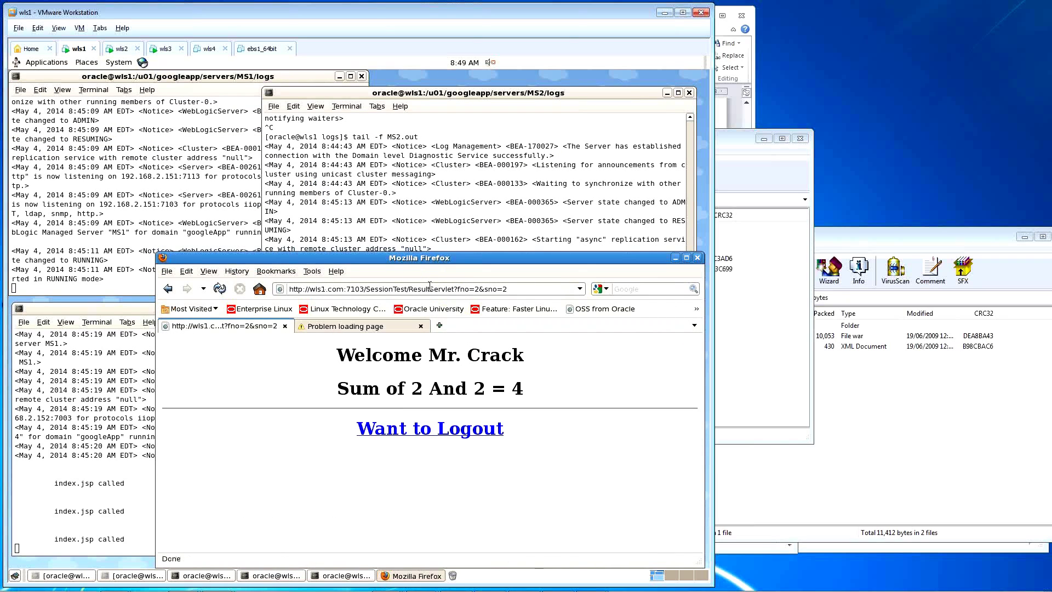
Load wls1.com/SessionTest in the address bar.
key(ctrl+l)
text(wls1.com)
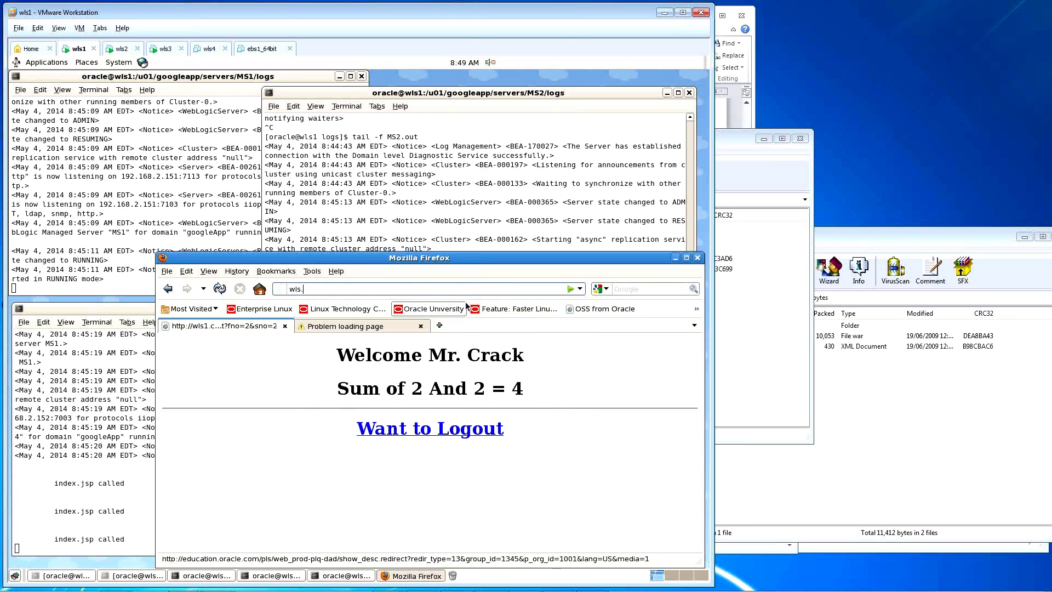
text(/SessionTest)
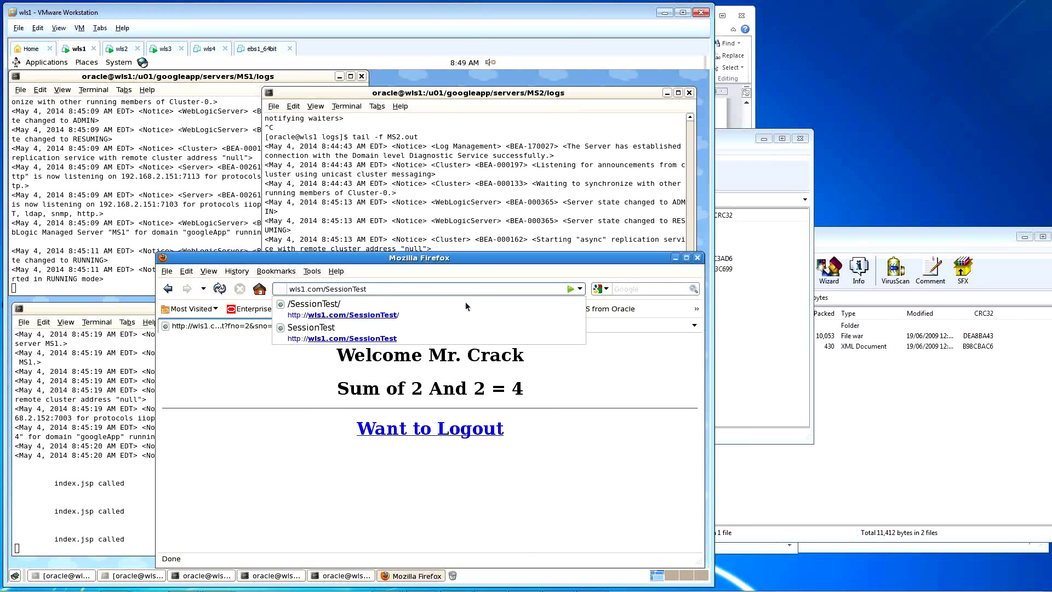
key(Return)
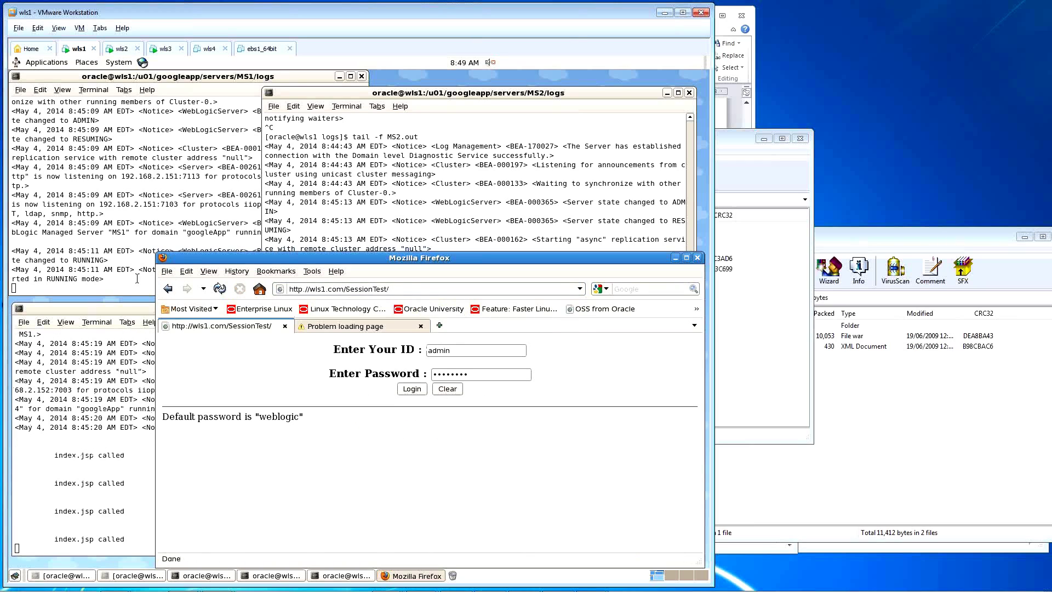
Shrink and move Firefox down to uncover the MS2 and wls2 log terminals.
drag(157, 255, 253, 280)
drag(332, 286, 290, 127)
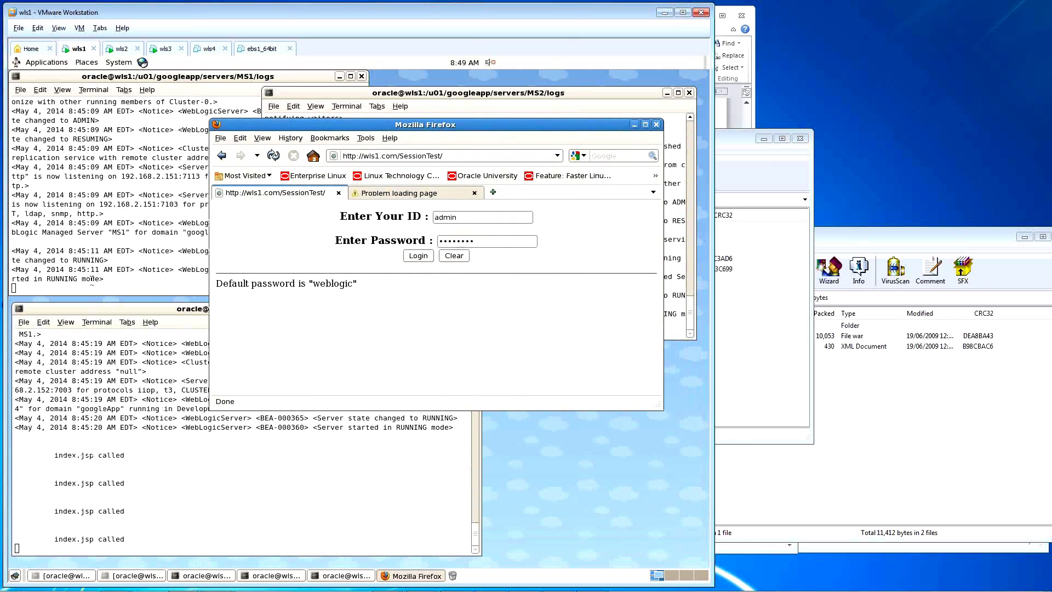
drag(114, 308, 112, 312)
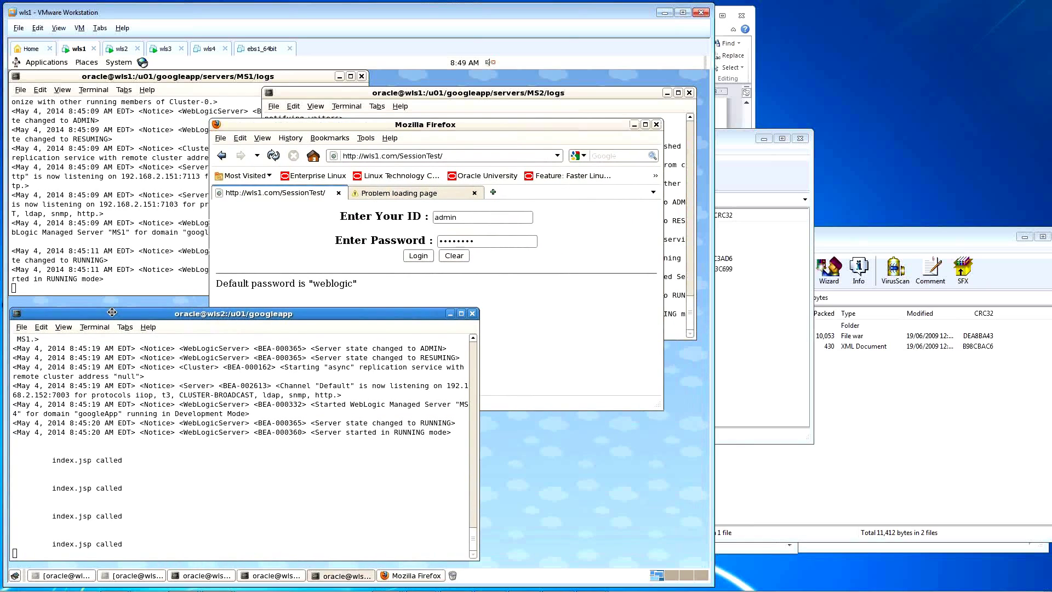
drag(595, 125, 600, 85)
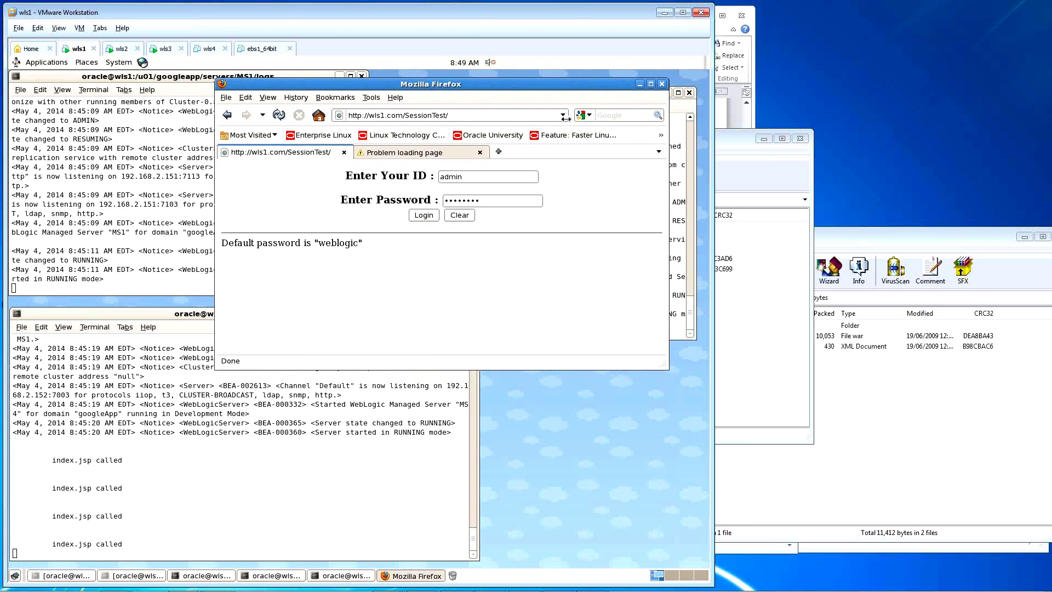
click(344, 418)
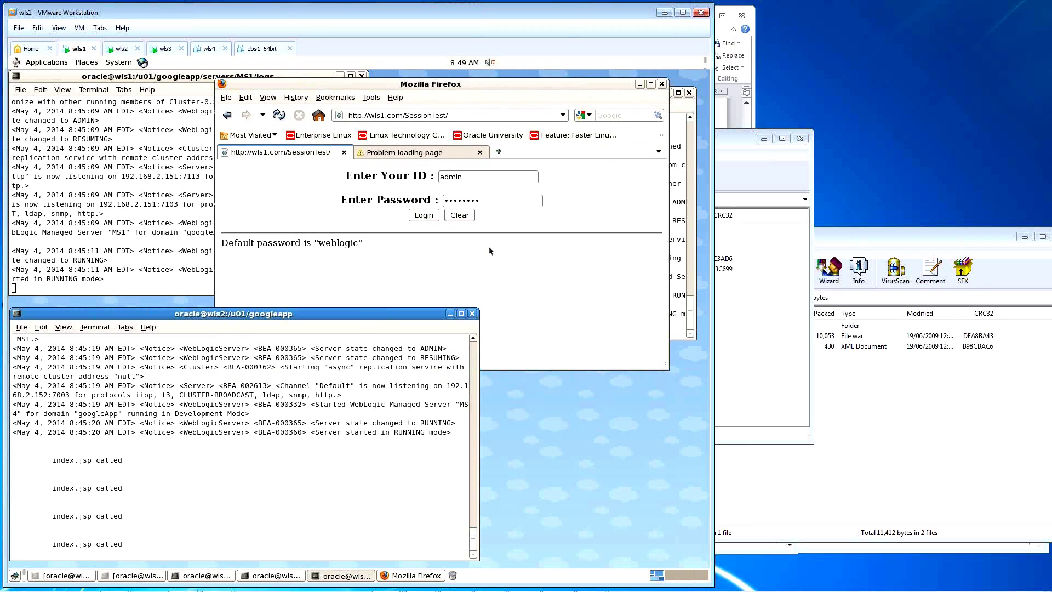
drag(618, 89, 665, 261)
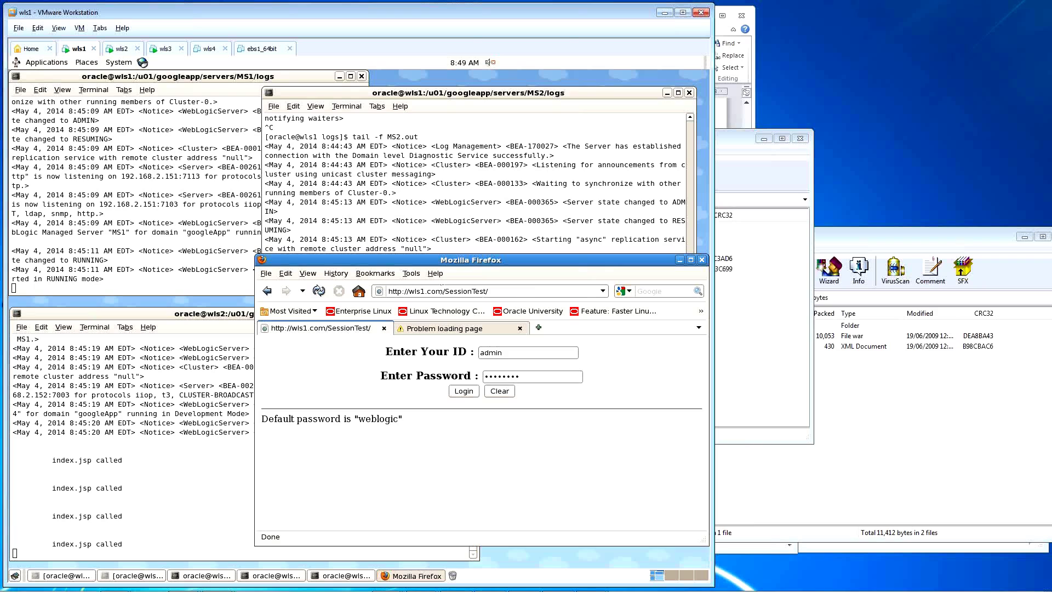
drag(463, 261, 471, 323)
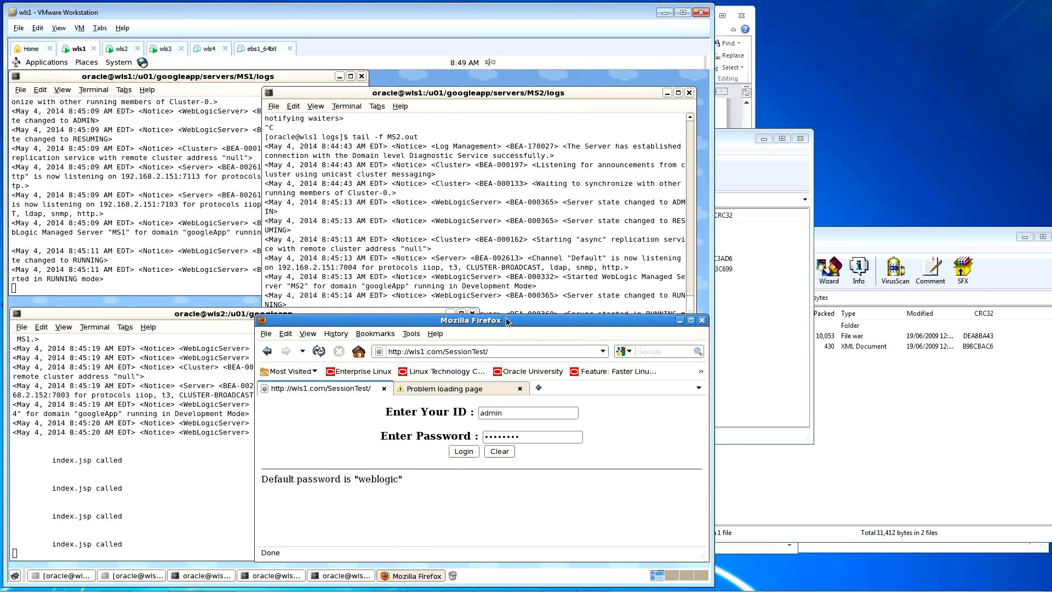
Narrow the wls2 and MS2 log terminals and move the MS2 log aside.
click(399, 184)
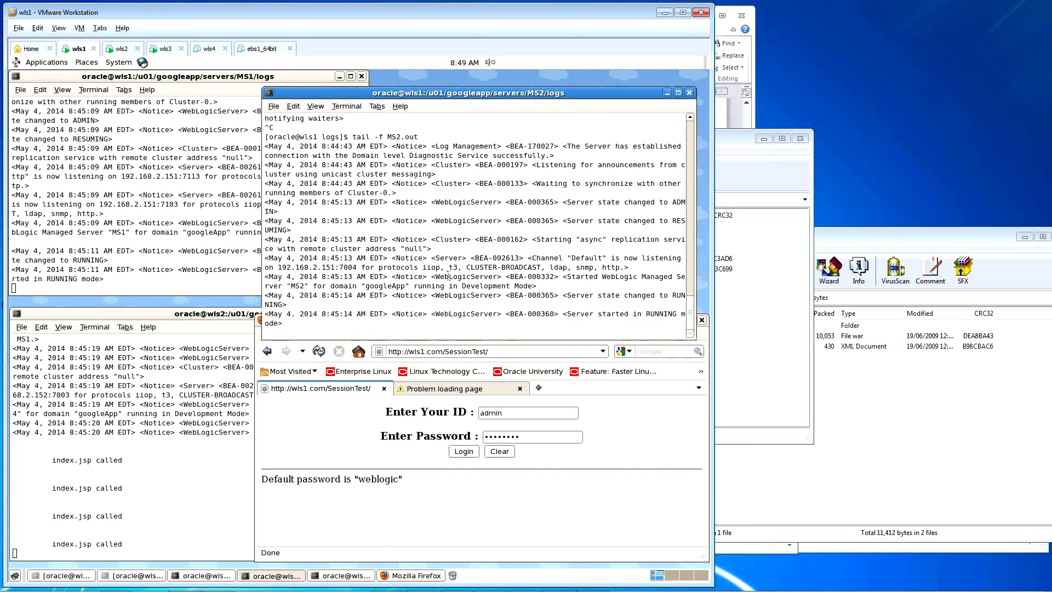
click(208, 337)
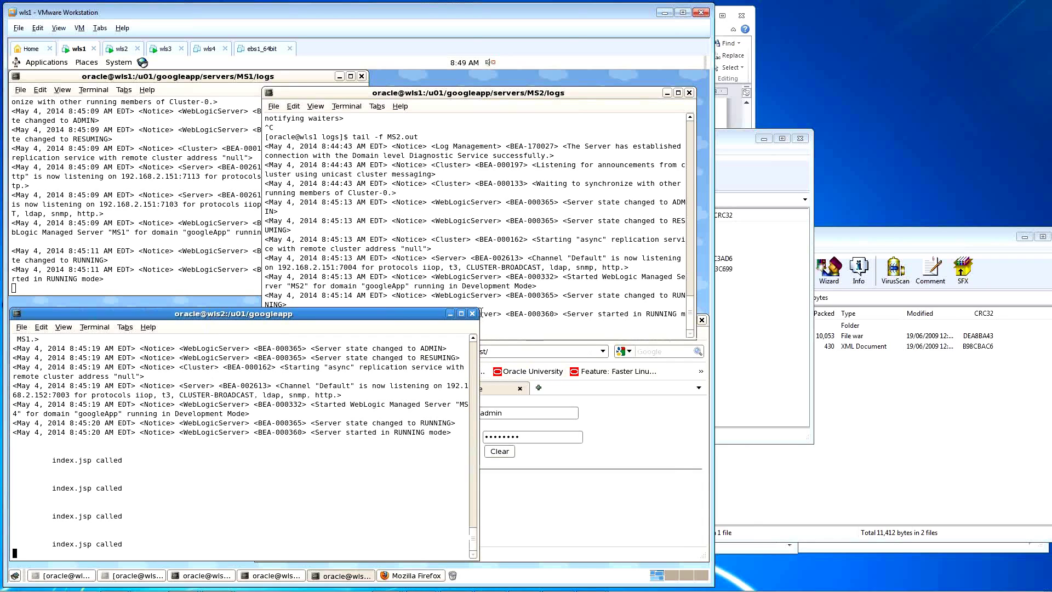
drag(478, 309, 344, 301)
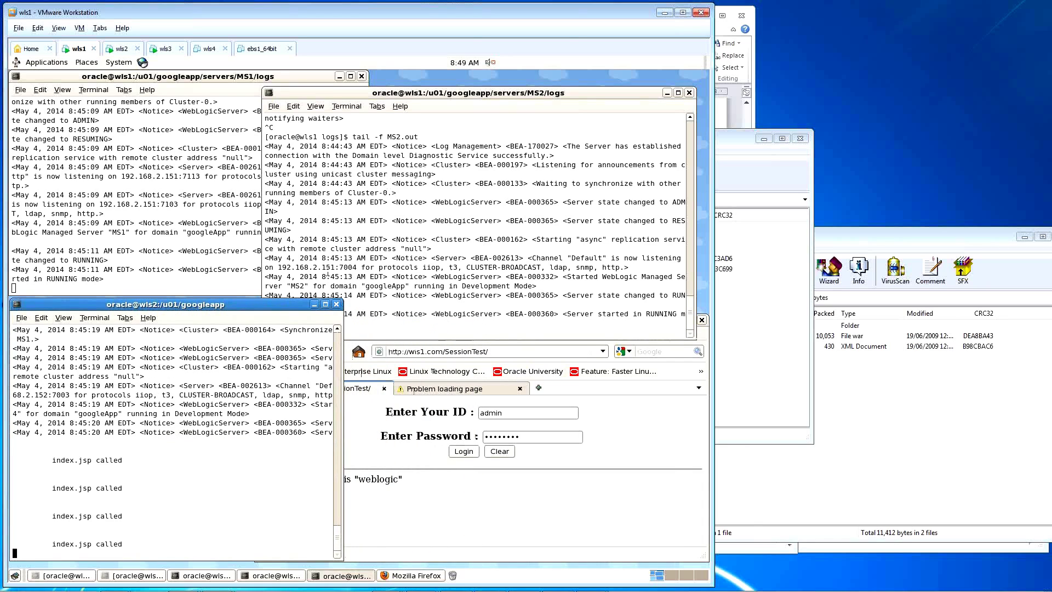
click(408, 93)
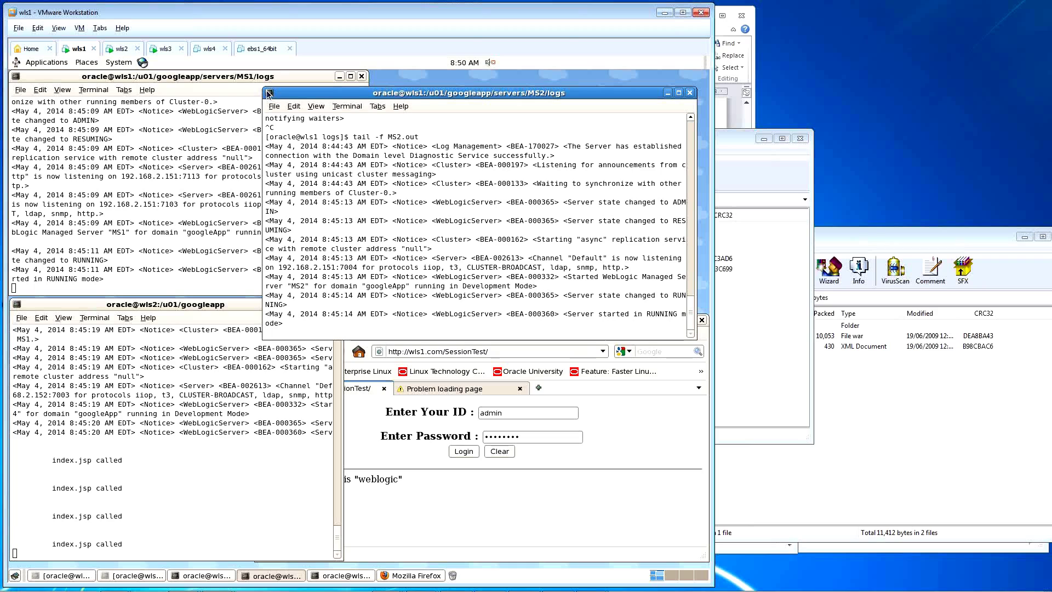
drag(265, 95, 336, 101)
drag(422, 113, 435, 77)
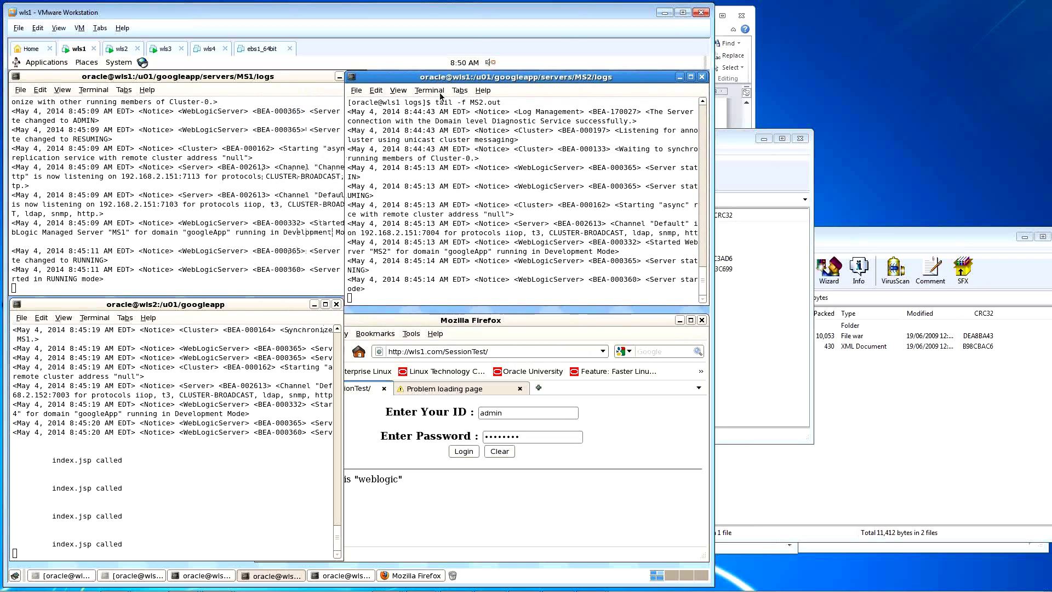
Resize the SessionTest browser window and submit the login, getting Error 404--Not Found.
drag(462, 321, 454, 303)
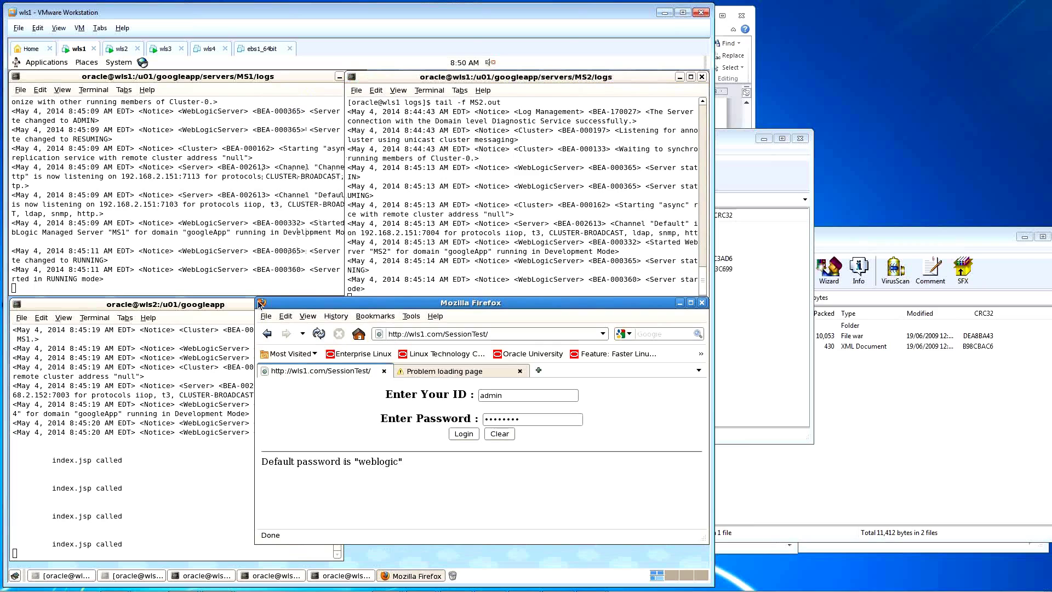
drag(256, 299, 349, 309)
drag(426, 318, 423, 320)
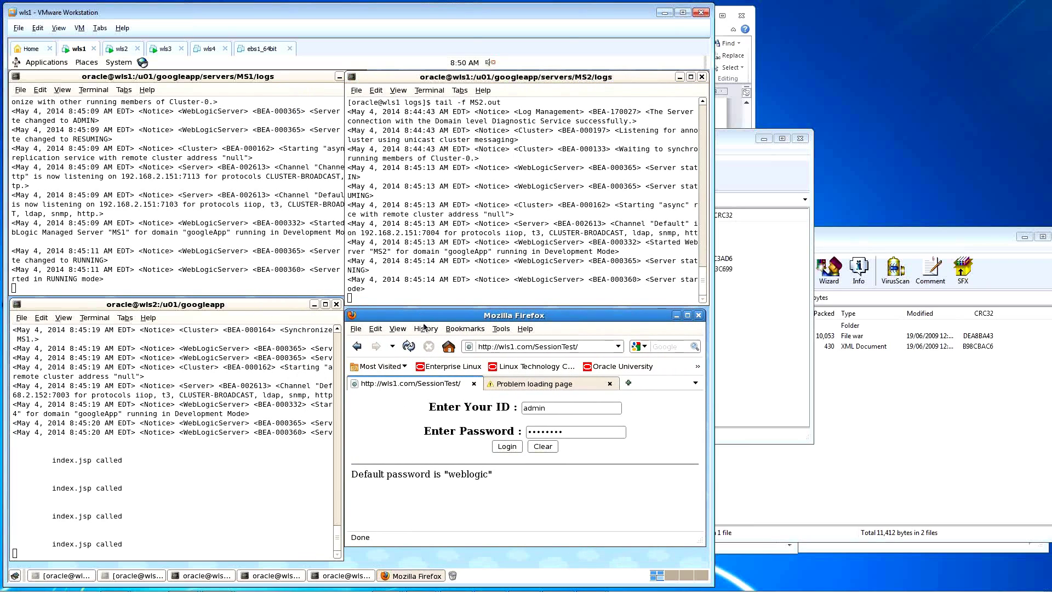
click(507, 446)
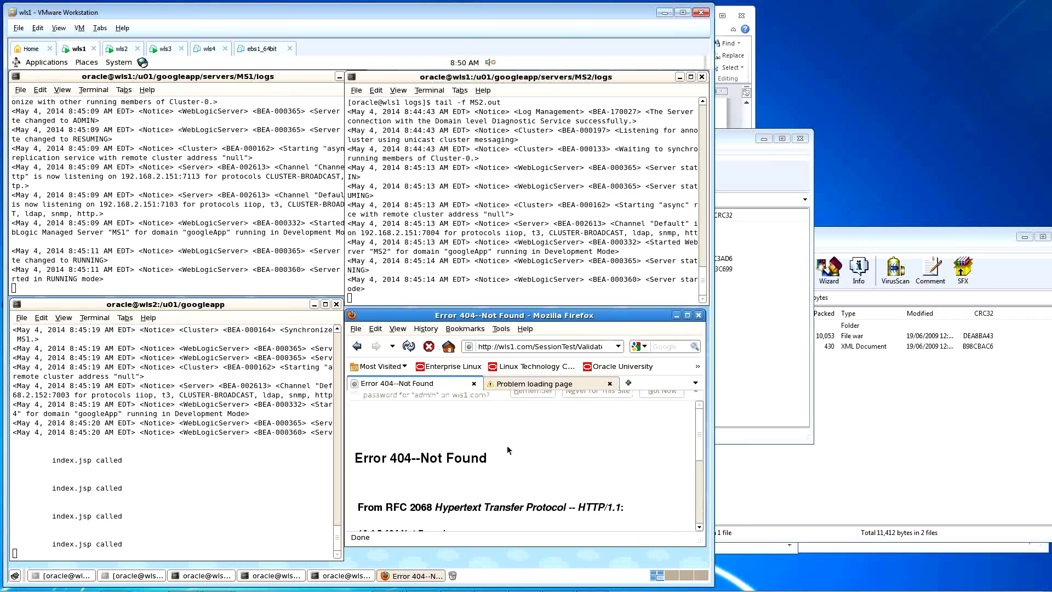
Enlarge Firefox to read the full ValidateServlet 404 page, then switch to the wls2 machine.
drag(466, 310, 470, 235)
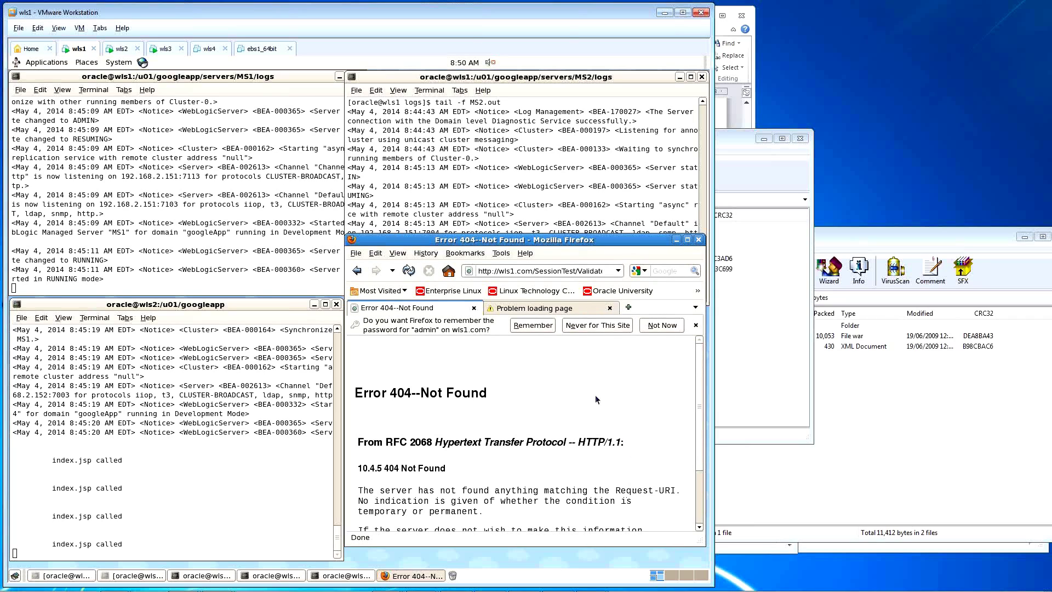
drag(347, 244, 236, 160)
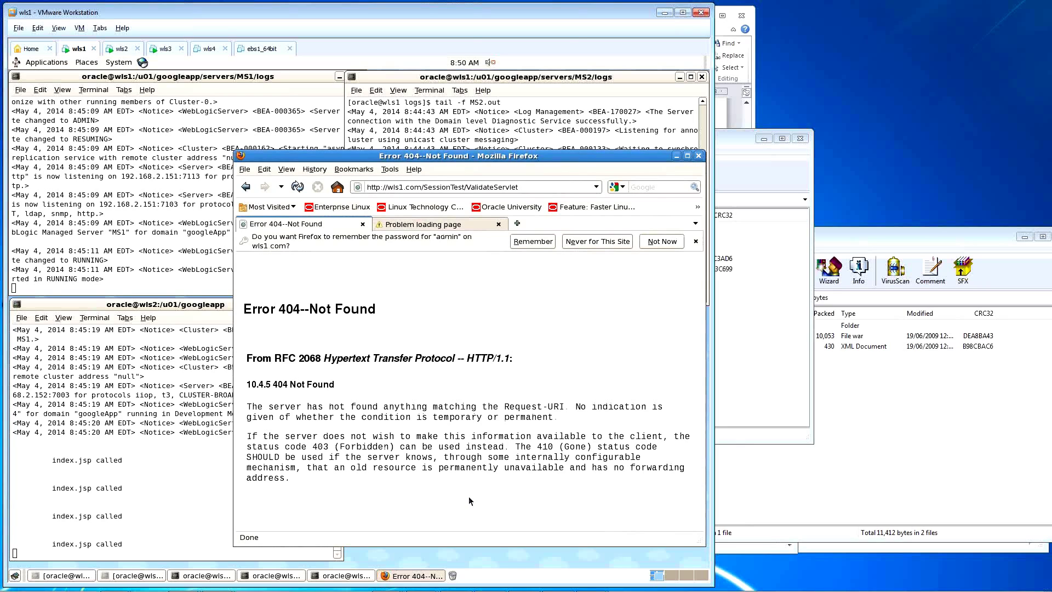
click(122, 48)
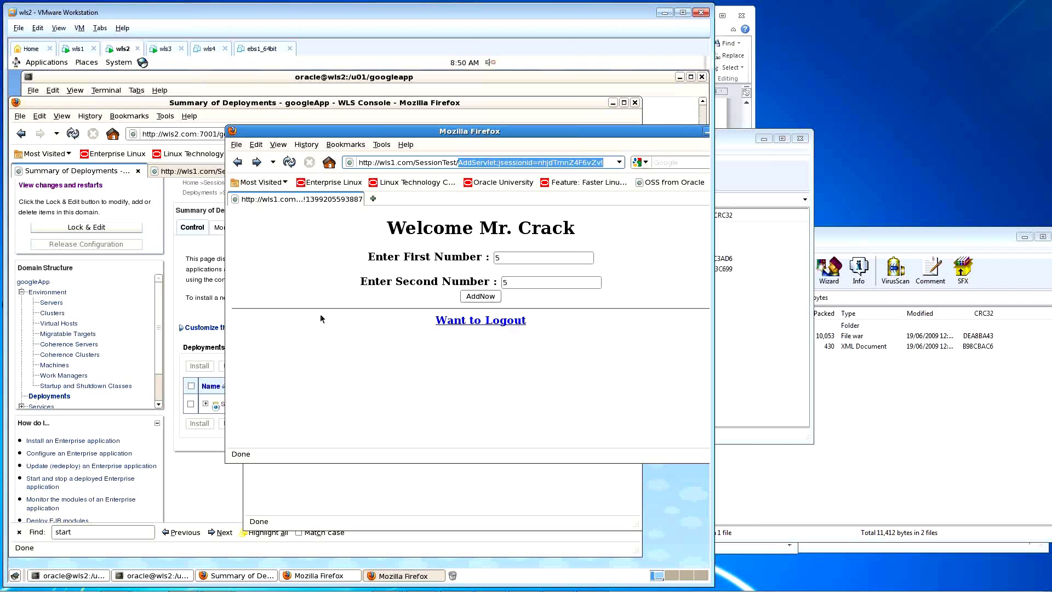
Open Summary of Servers and mark the RUNNING states of MS4, MS2 and MS1.
click(218, 297)
click(52, 302)
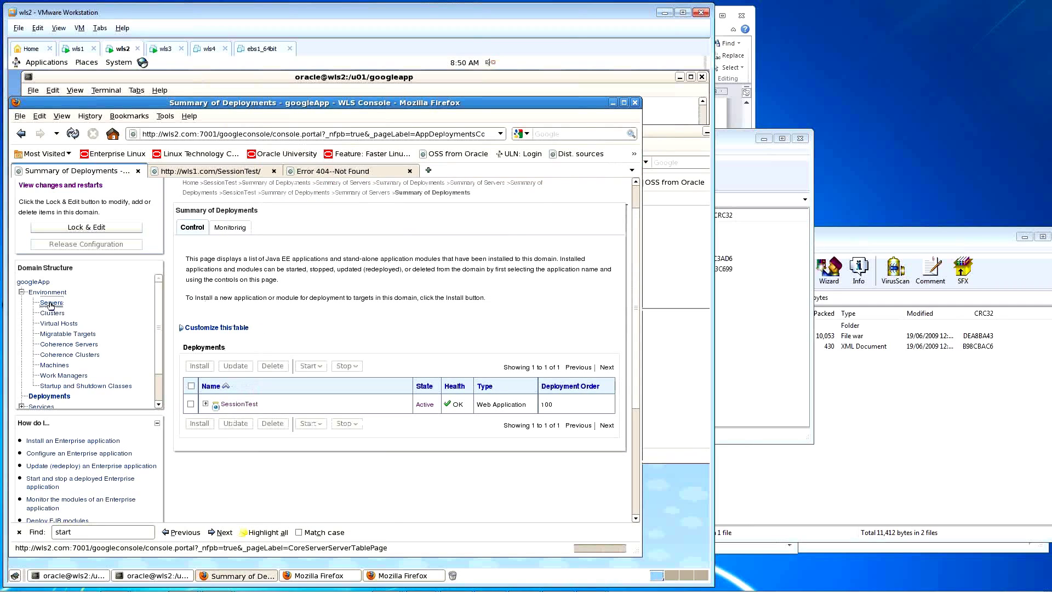
scroll(460, 466, down, 1)
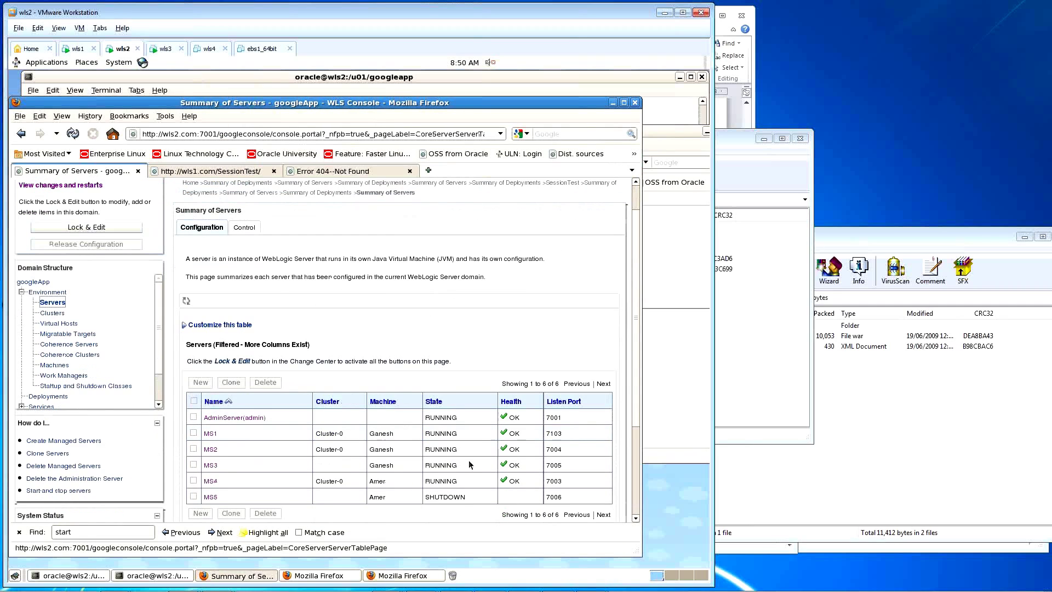
double_click(439, 481)
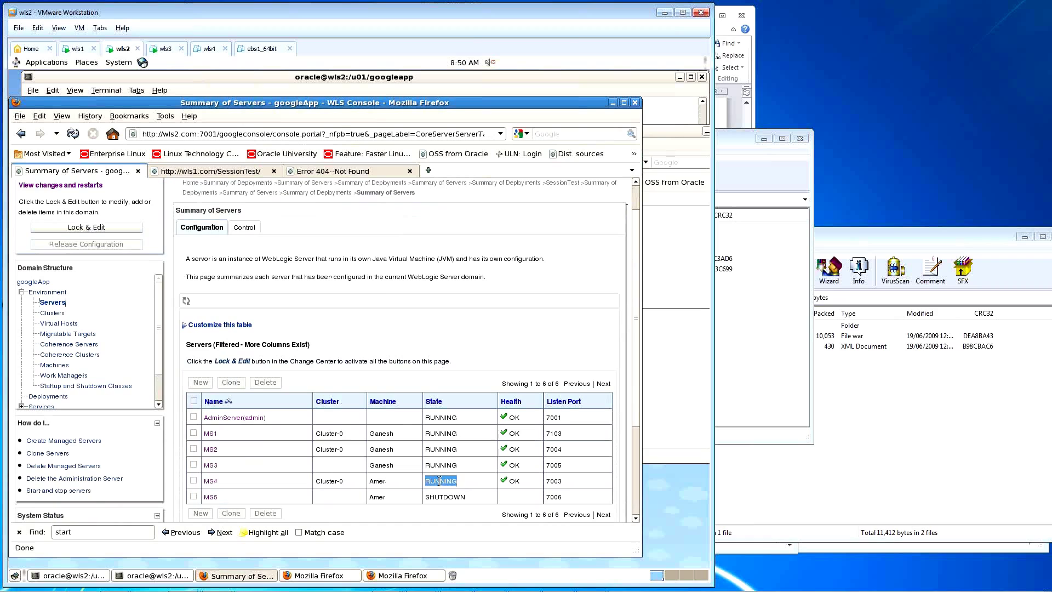
double_click(439, 450)
double_click(439, 434)
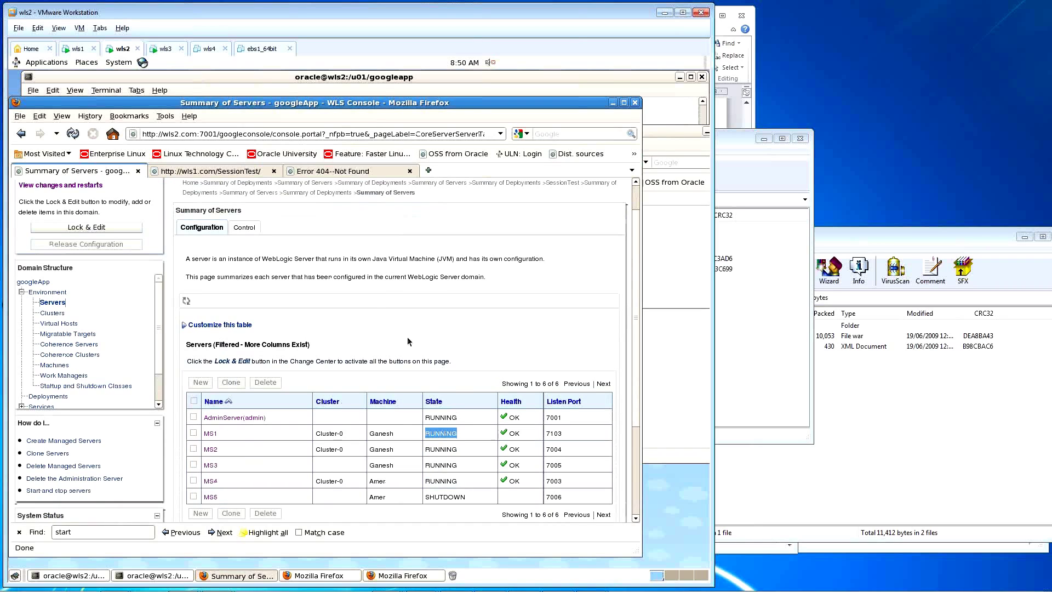
On wls1, decline saving the password and close the Problem loading page tab, then return to wls2's SessionTest.war archive.
click(78, 48)
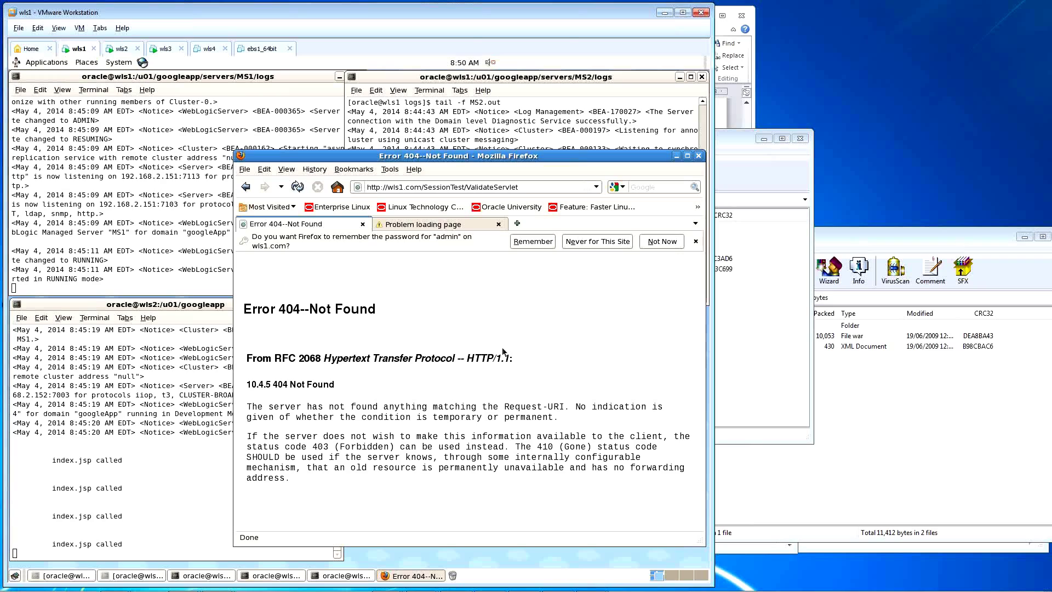
drag(243, 309, 400, 317)
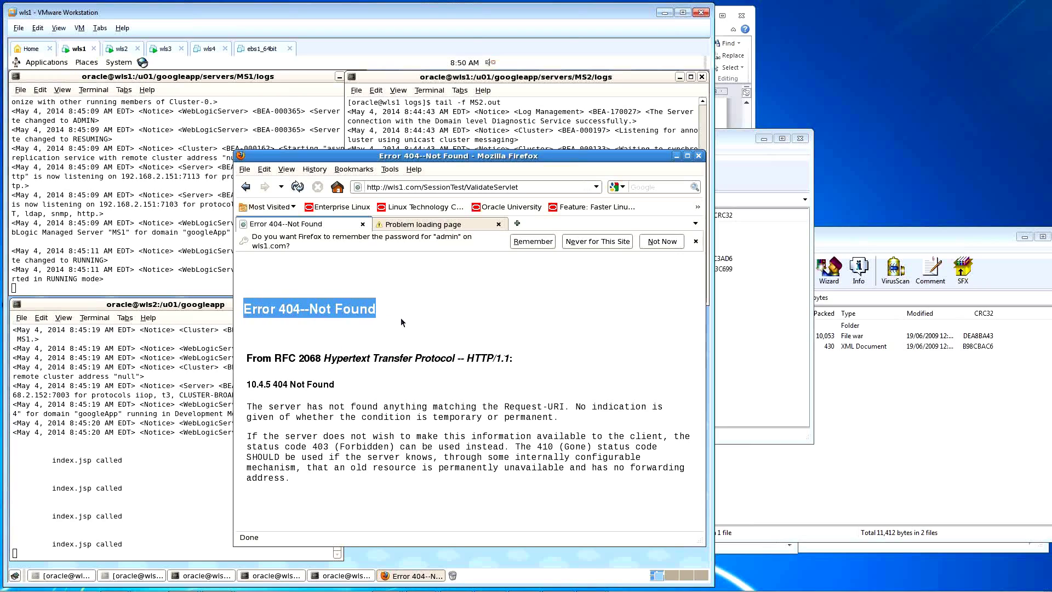
click(566, 244)
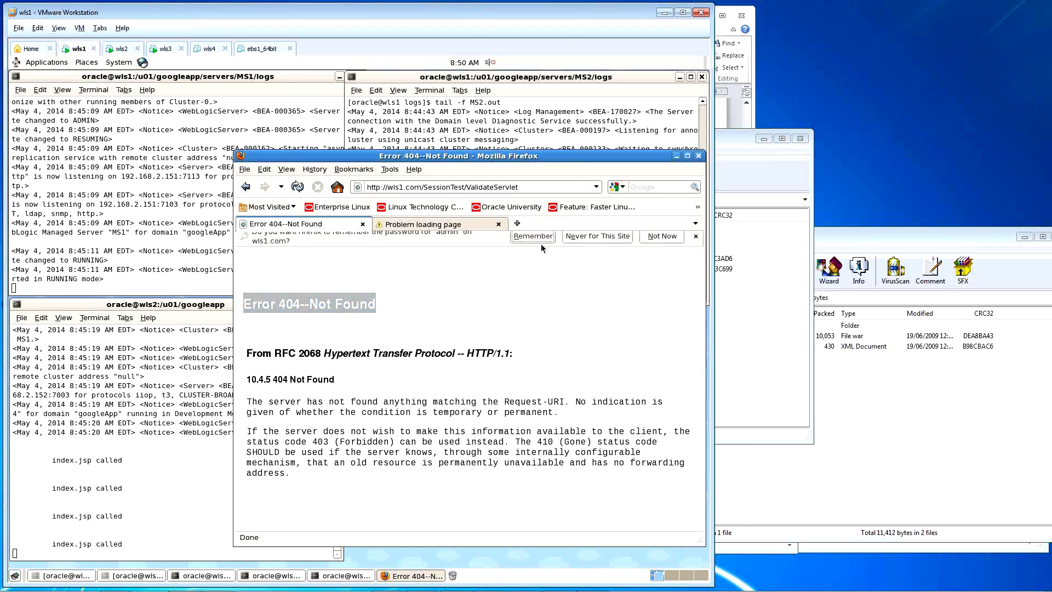
click(435, 298)
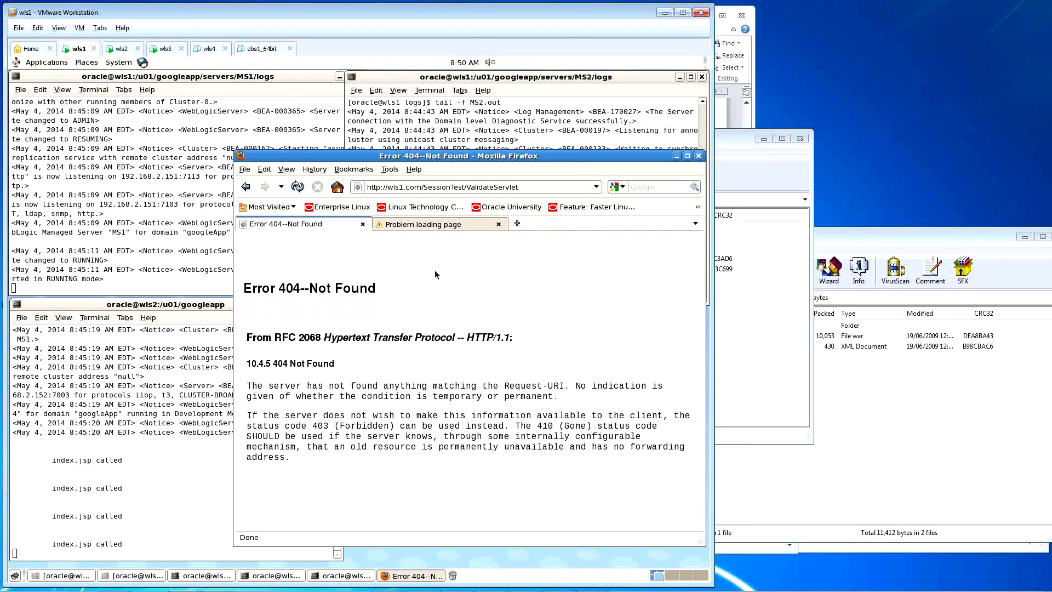
click(499, 224)
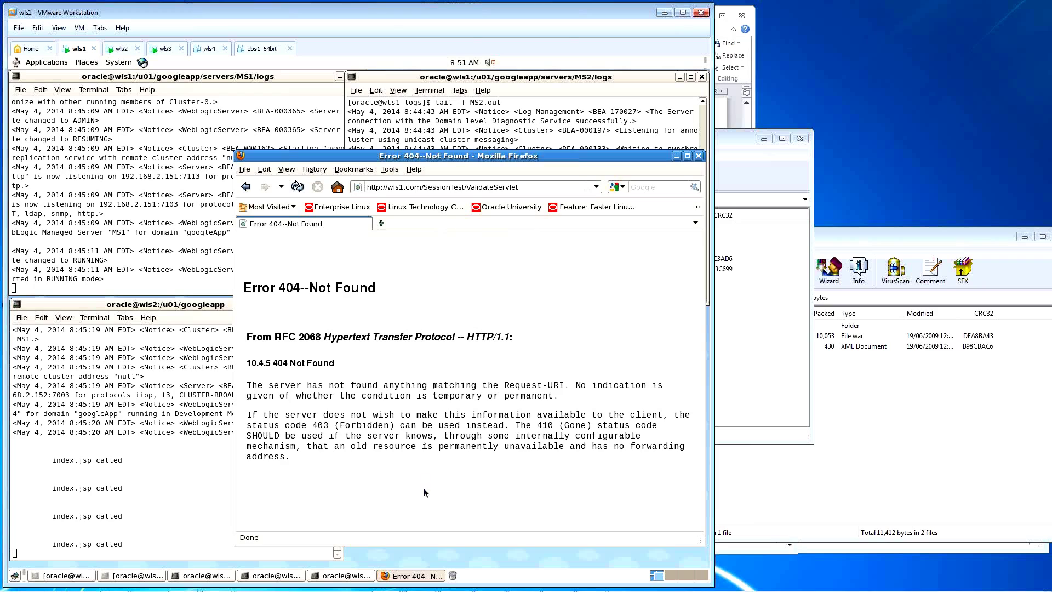
drag(450, 155, 445, 167)
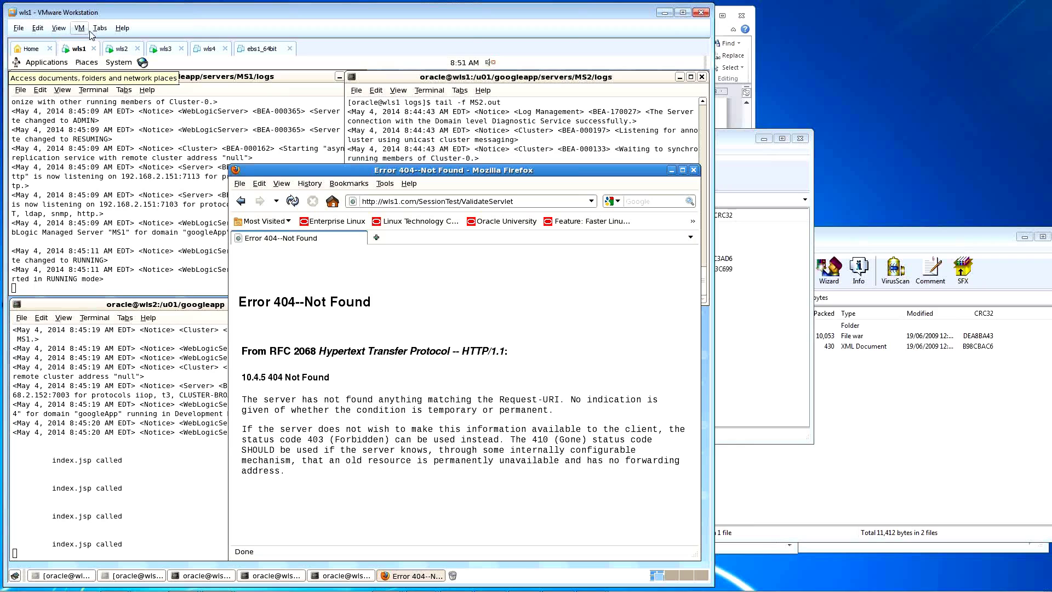
click(122, 50)
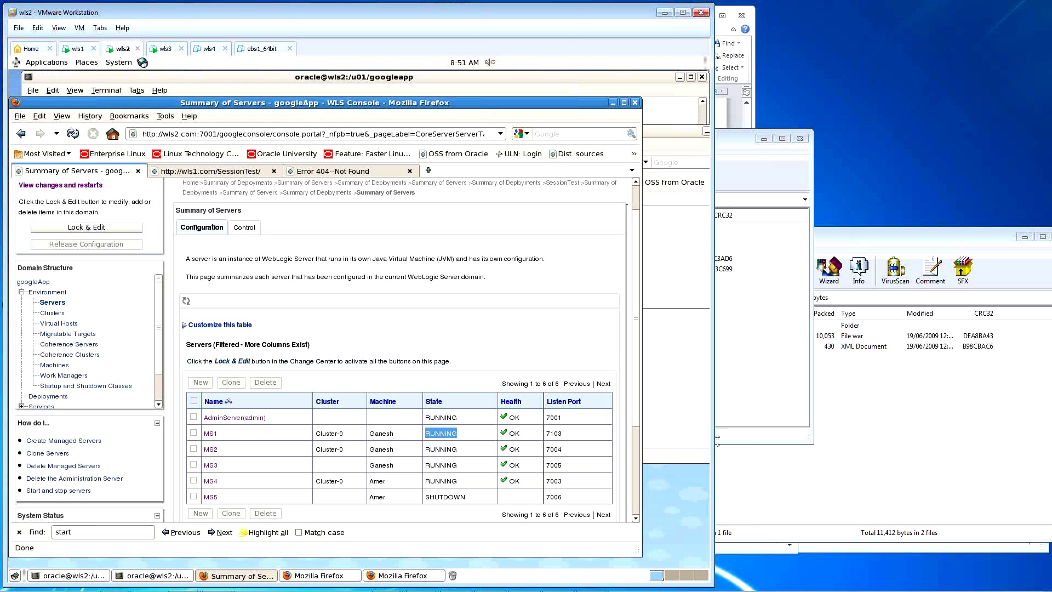
click(759, 423)
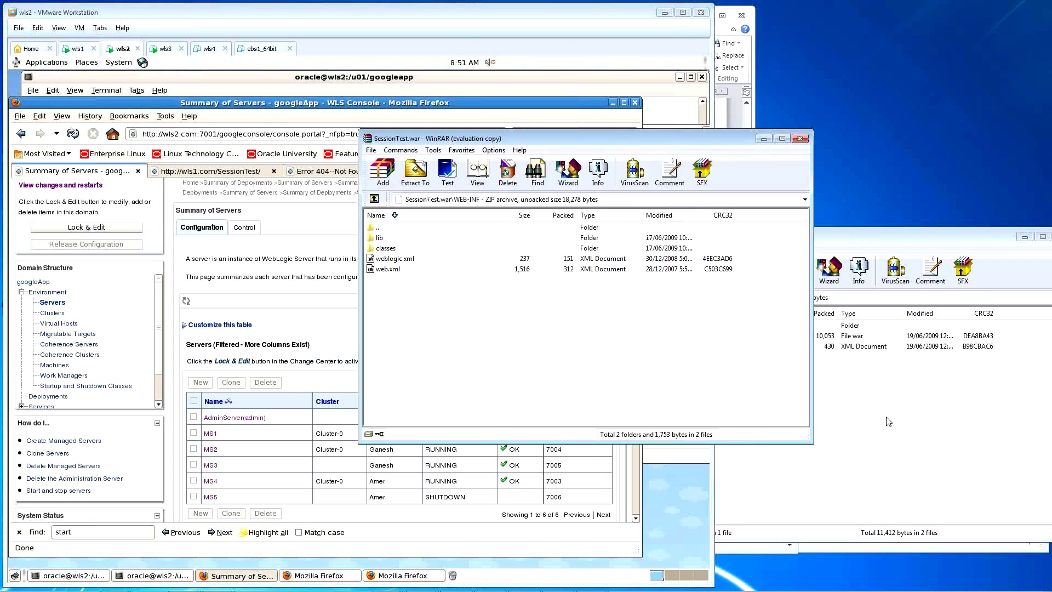
Open WEB-INF/classes in SessionTest.war and select ValidateServlet.java and ValidateServlet.class together.
click(388, 248)
double_click(378, 249)
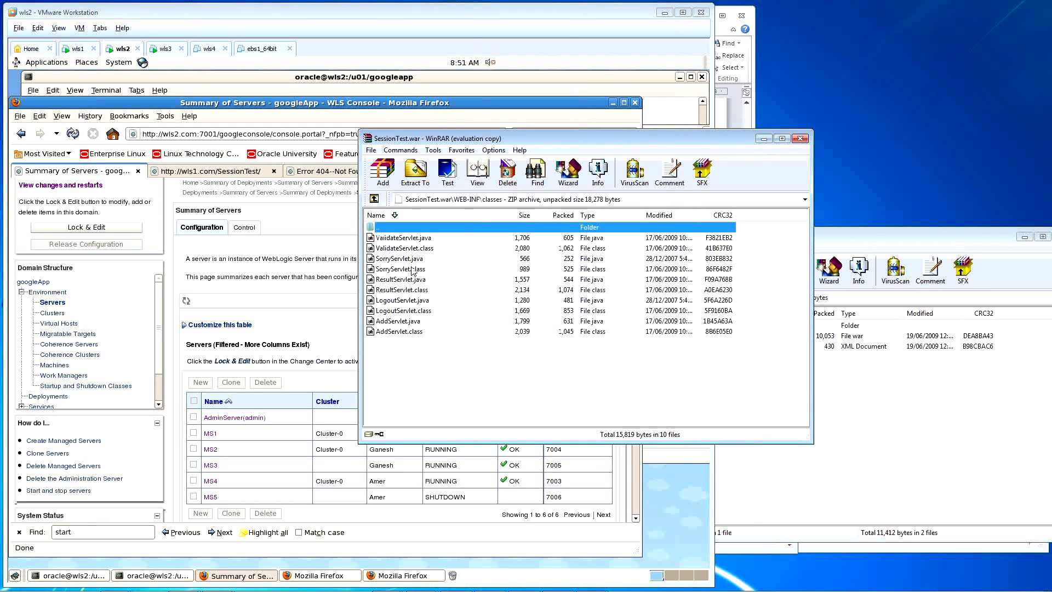
click(405, 240)
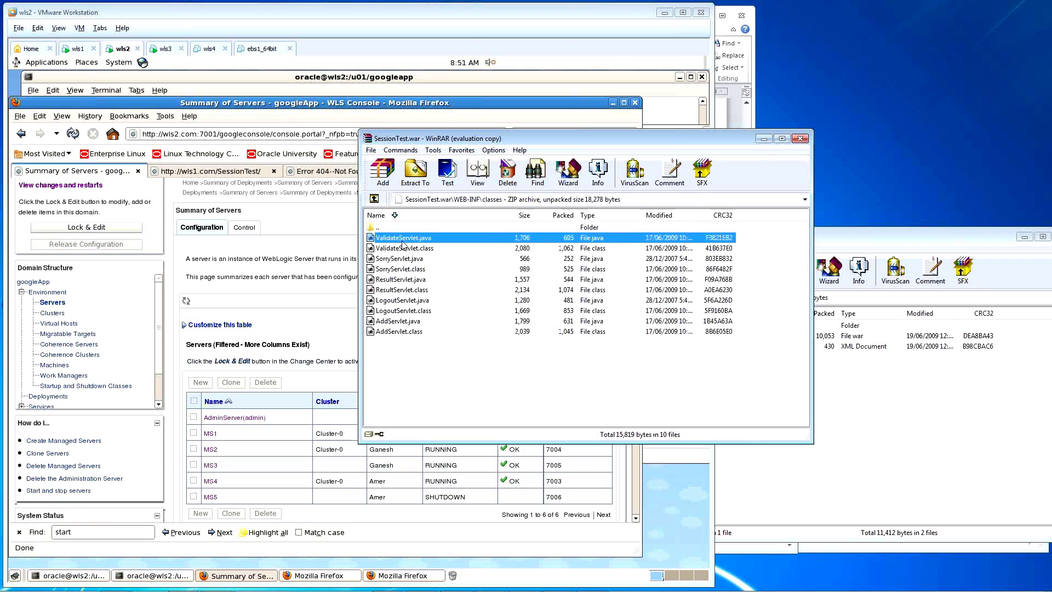
click(404, 249)
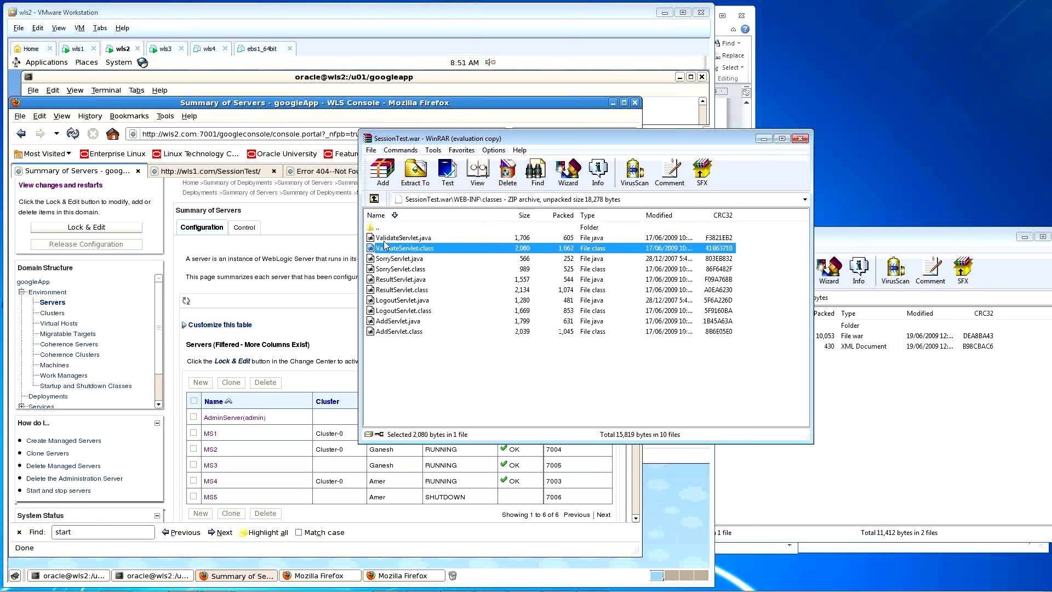
ctrl+click(385, 240)
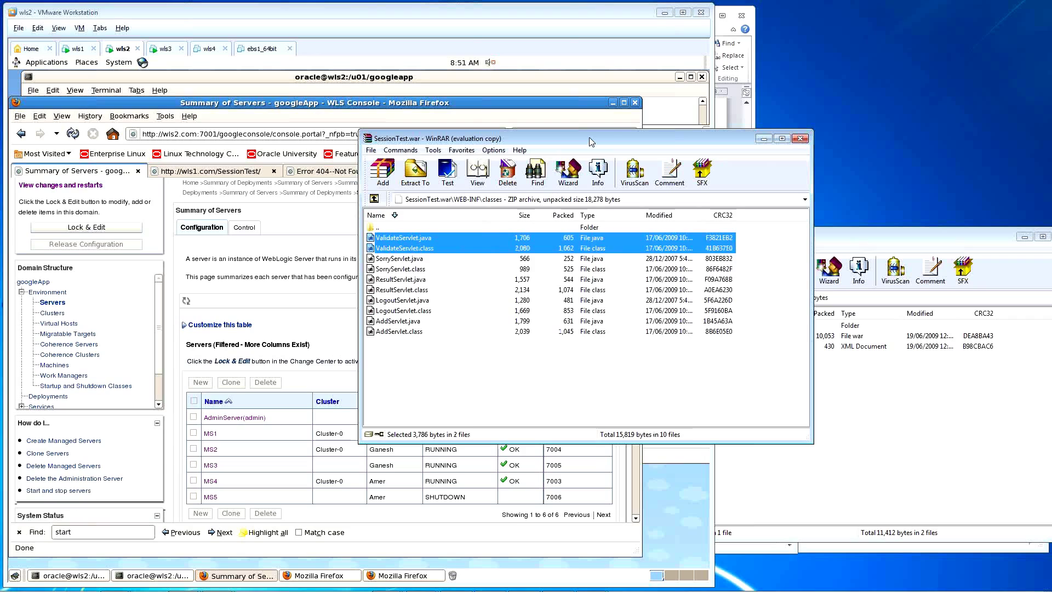
click(388, 240)
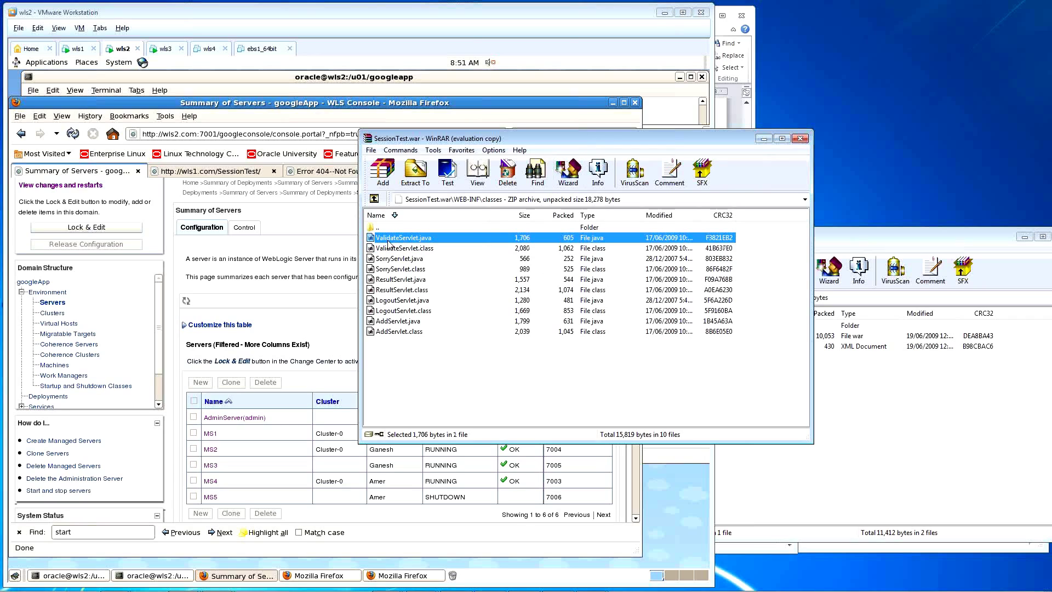
ctrl+click(389, 248)
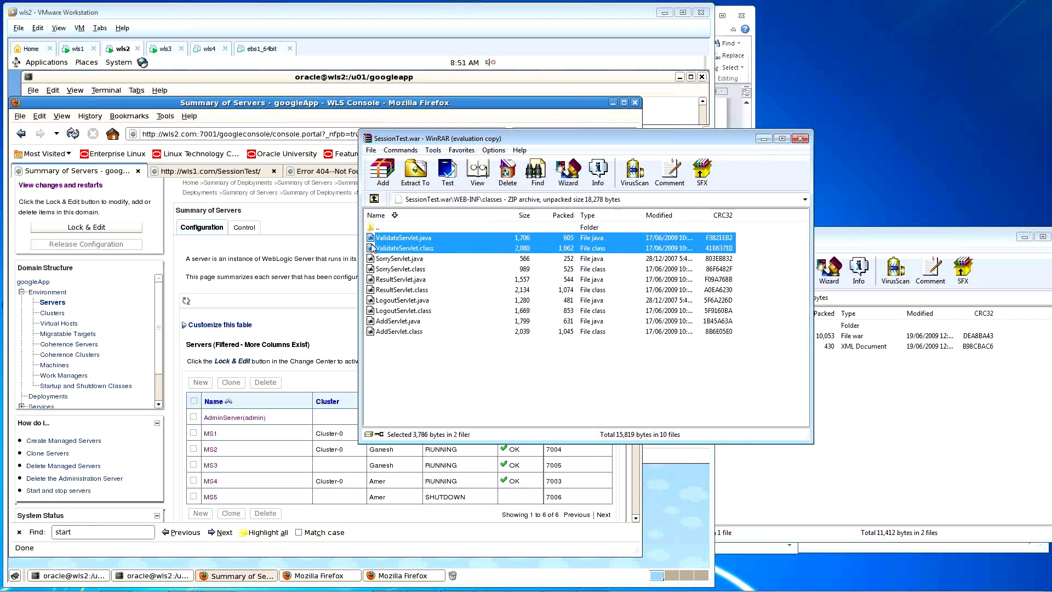
click(76, 49)
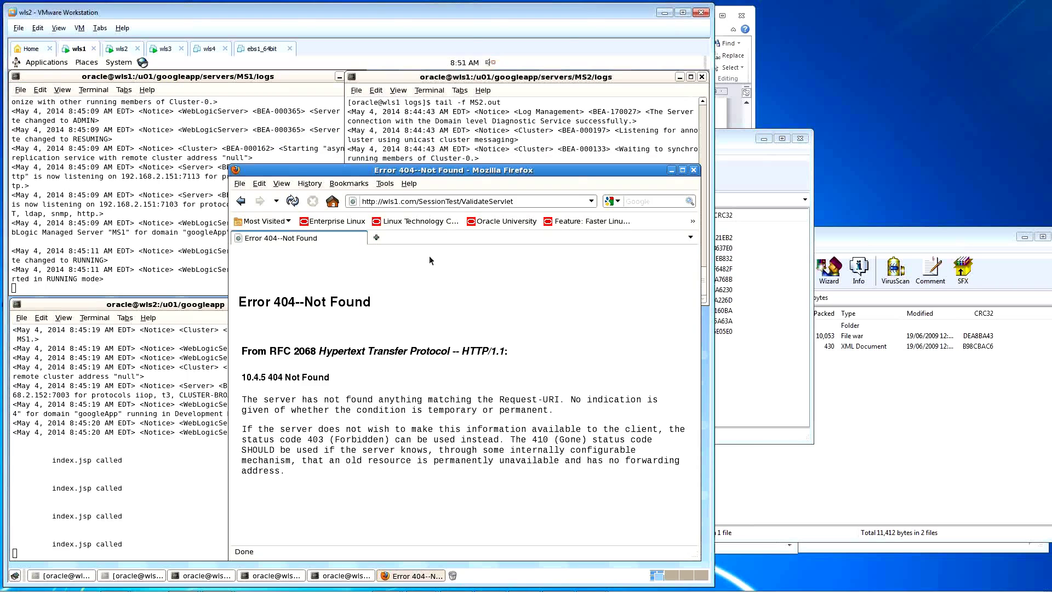
Close the Firefox window showing the ValidateServlet 404 error.
click(235, 170)
click(236, 170)
click(694, 170)
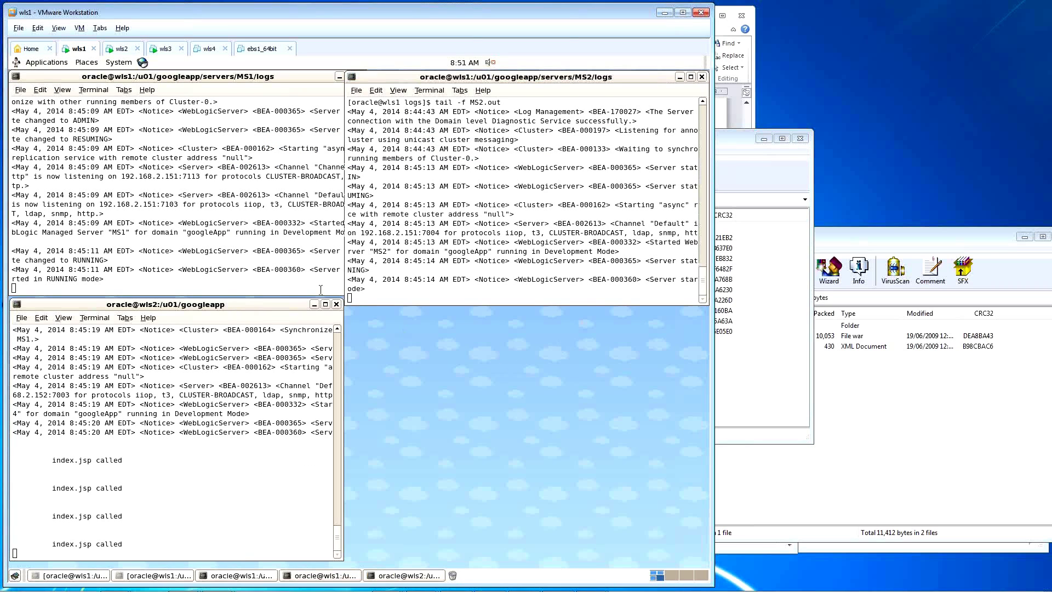
click(143, 62)
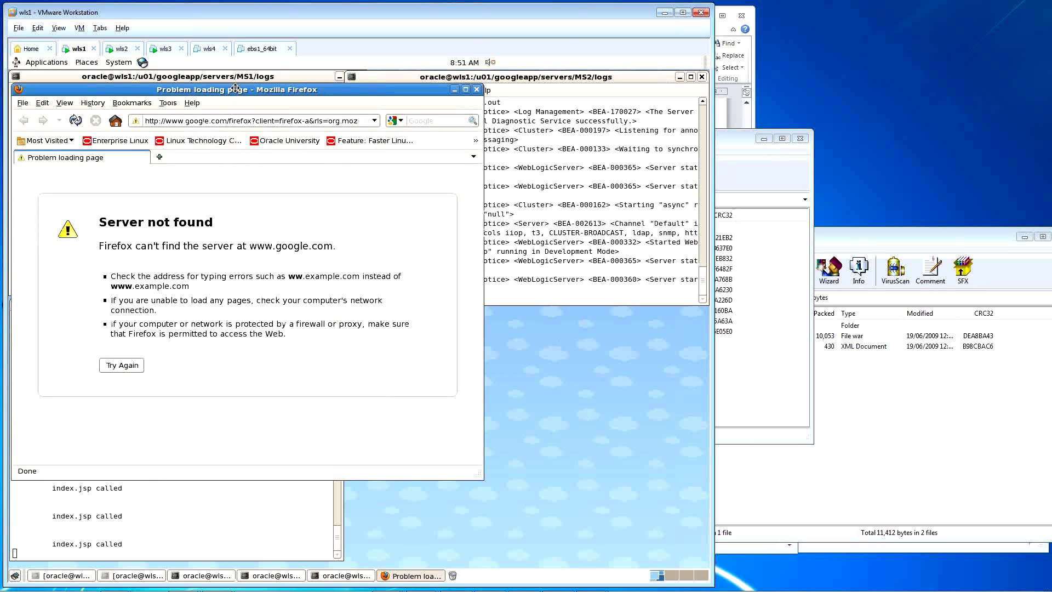
drag(236, 90, 335, 171)
click(300, 201)
text(wls1.c)
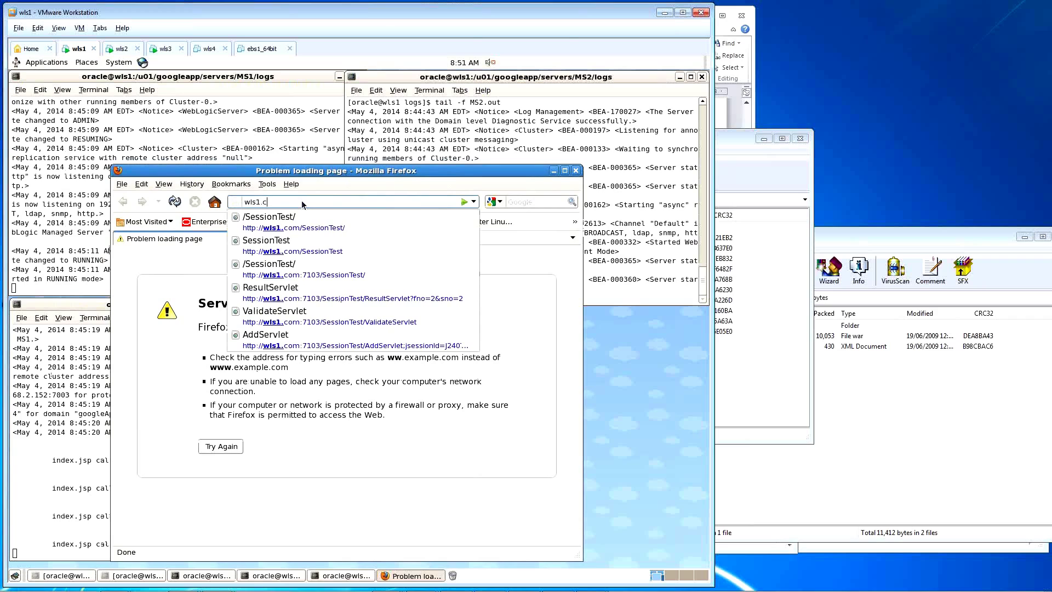
text(om/Sess)
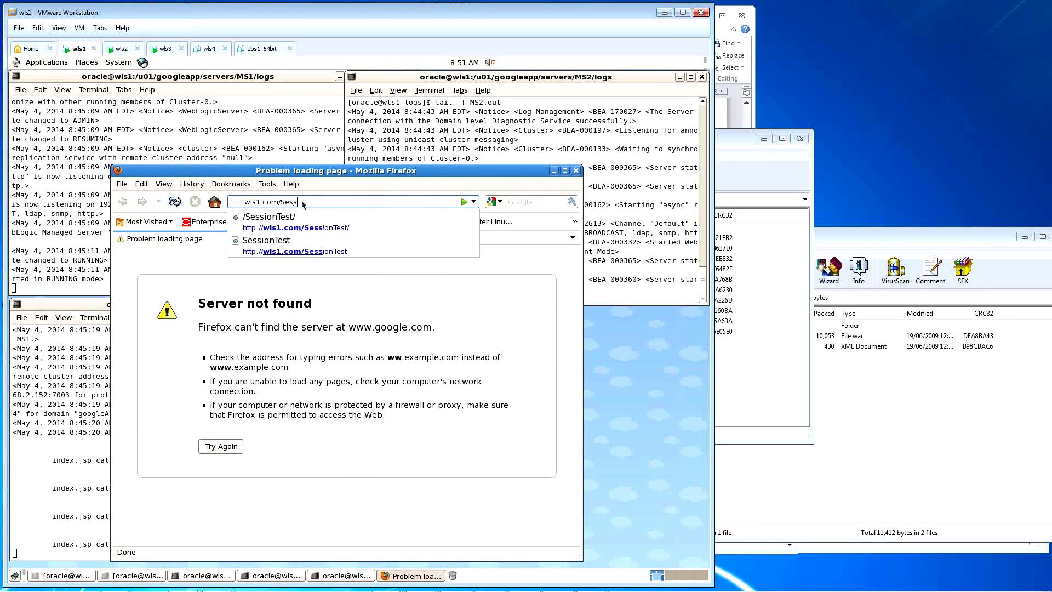
key(Down)
key(Return)
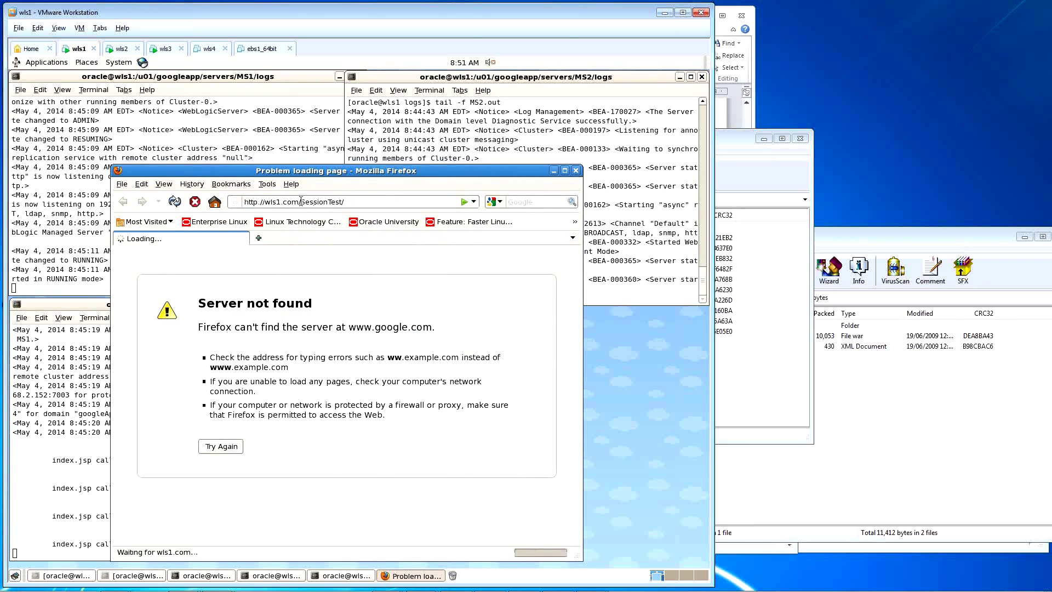
drag(319, 176, 256, 164)
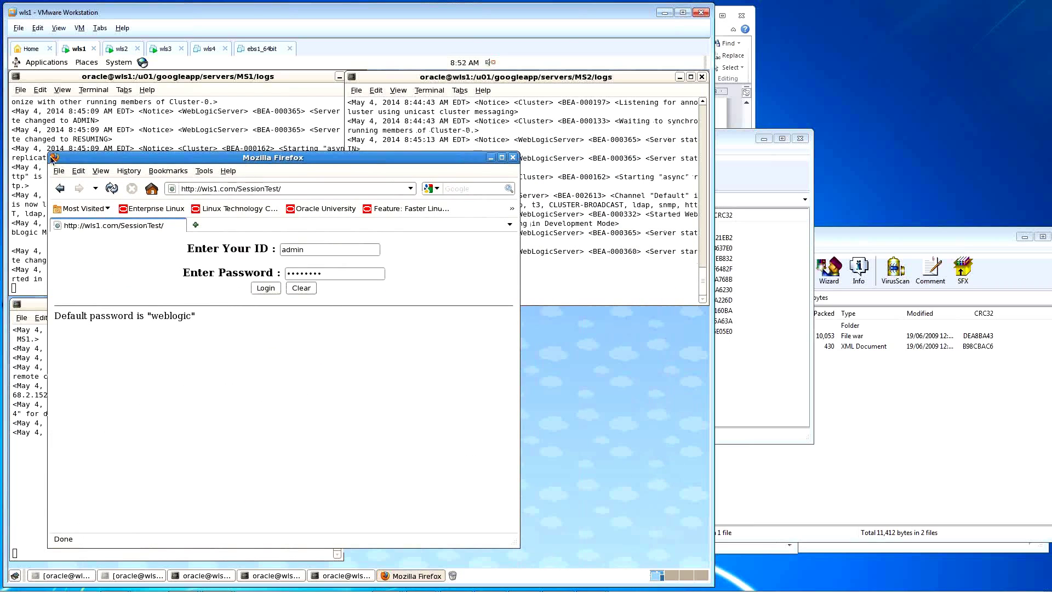
Submit the SessionTest login and enlarge the window to read the full ValidateServlet 404 Not Found page.
drag(46, 157, 312, 304)
click(457, 435)
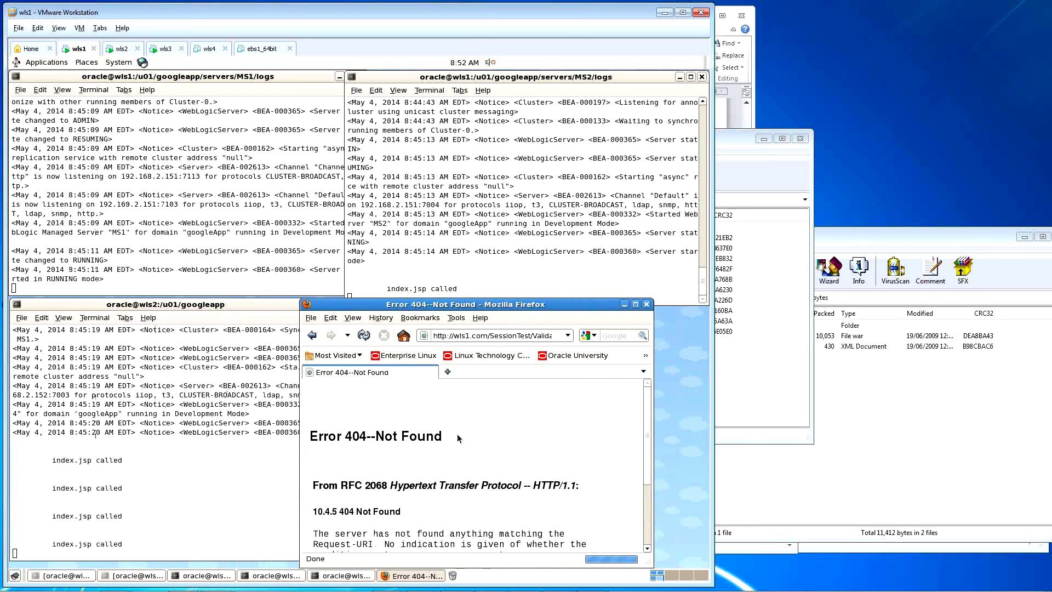
drag(554, 308, 537, 234)
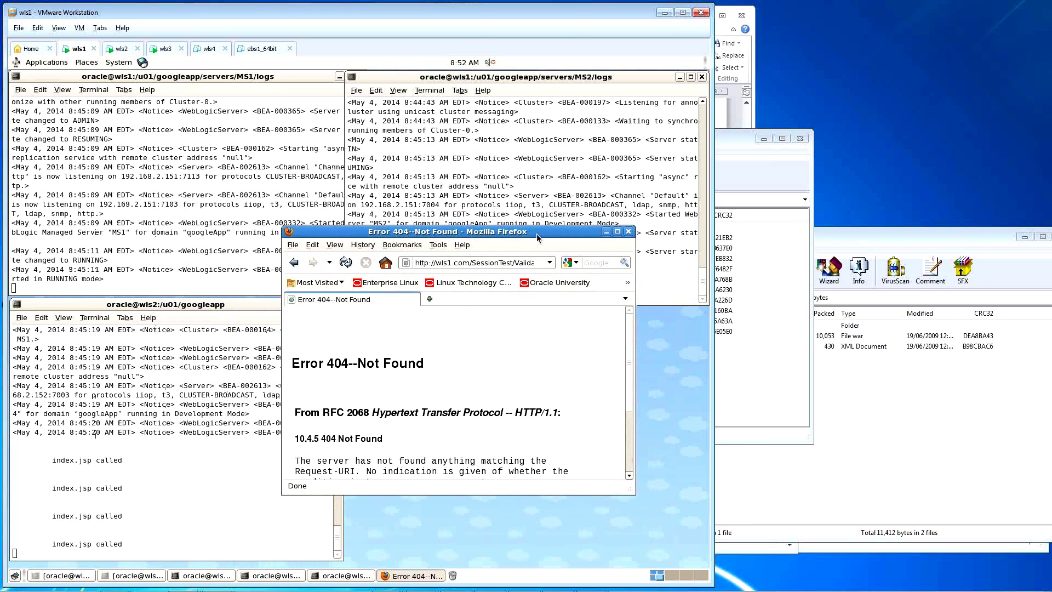
drag(631, 491, 677, 540)
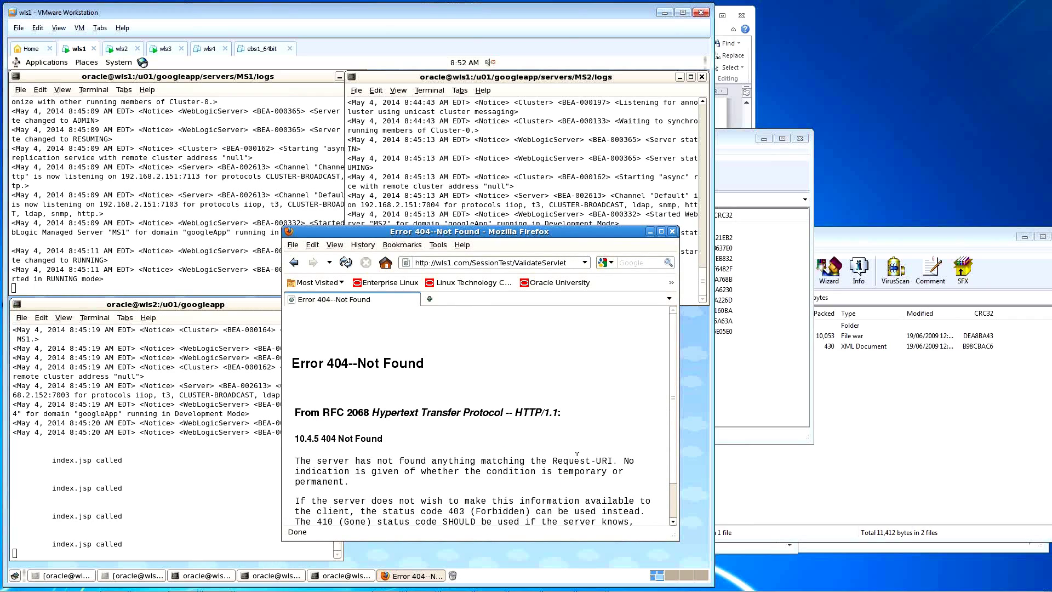
scroll(611, 439, down, 2)
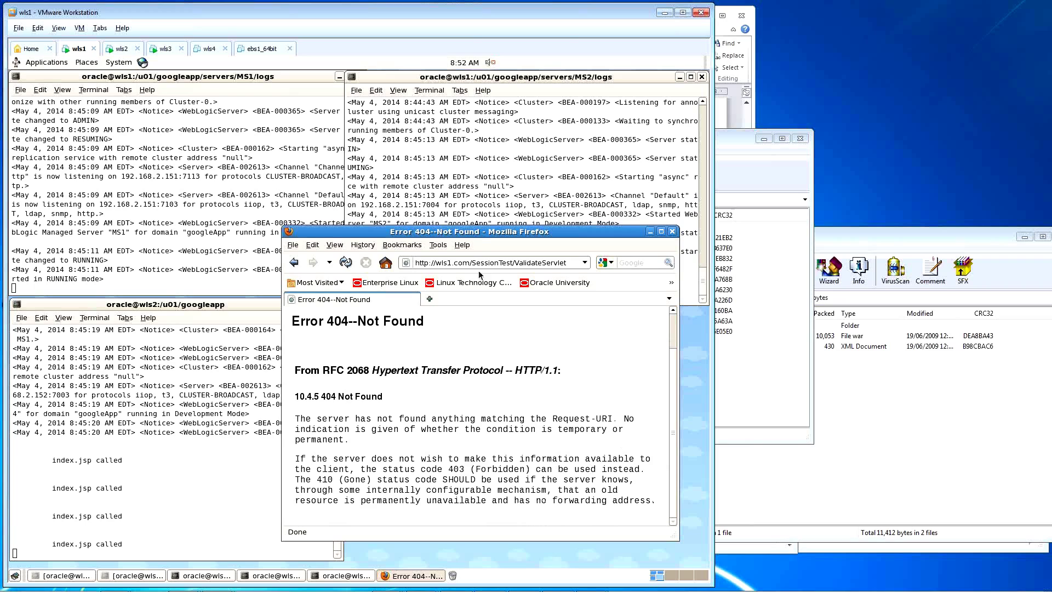
drag(482, 237, 508, 260)
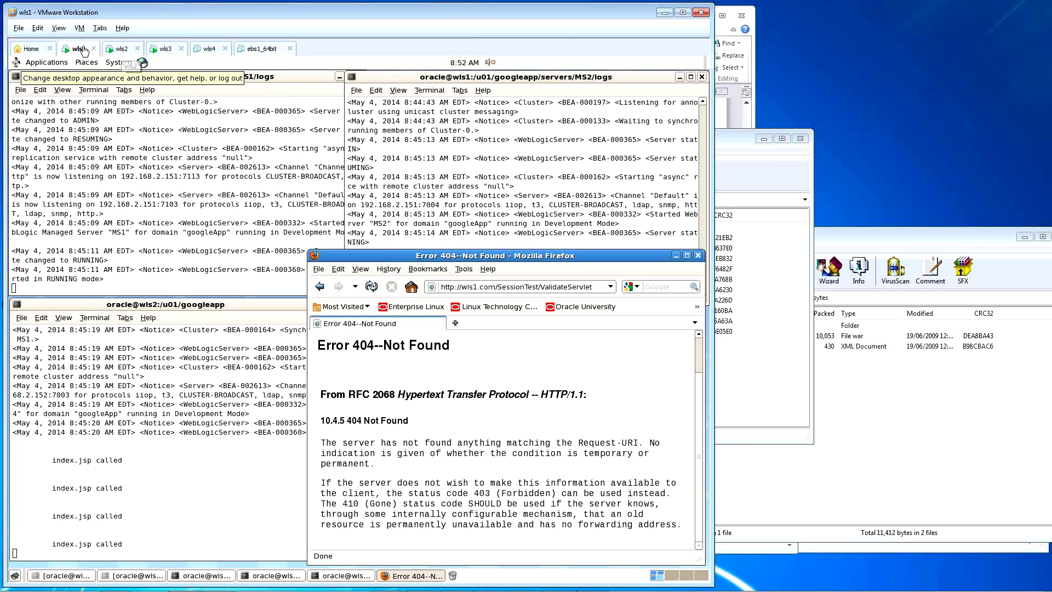
On wls2, move the console window aside to reveal the plugin folder terminal output.
click(121, 49)
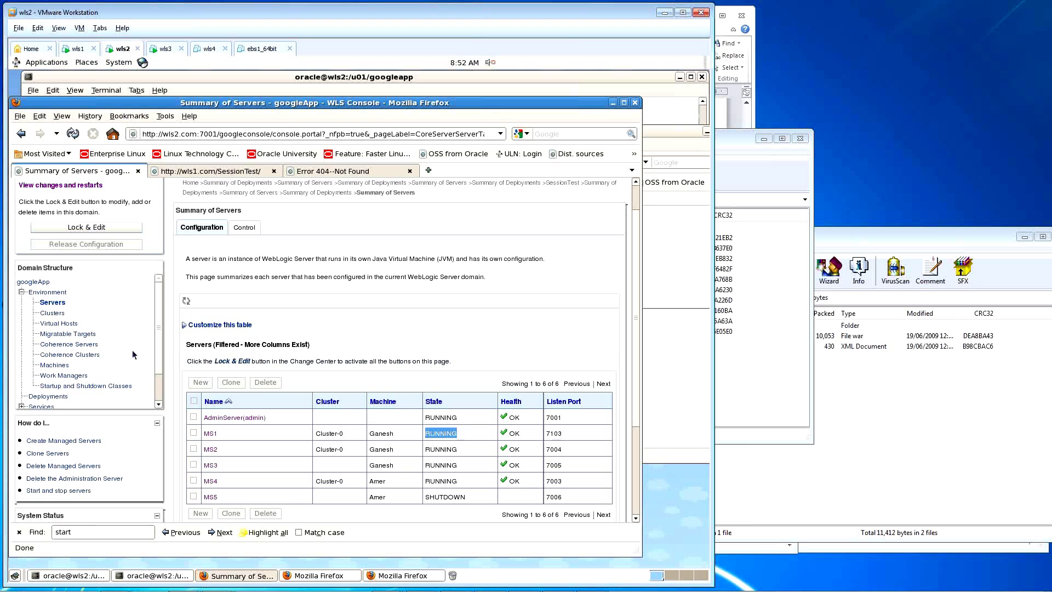
click(676, 334)
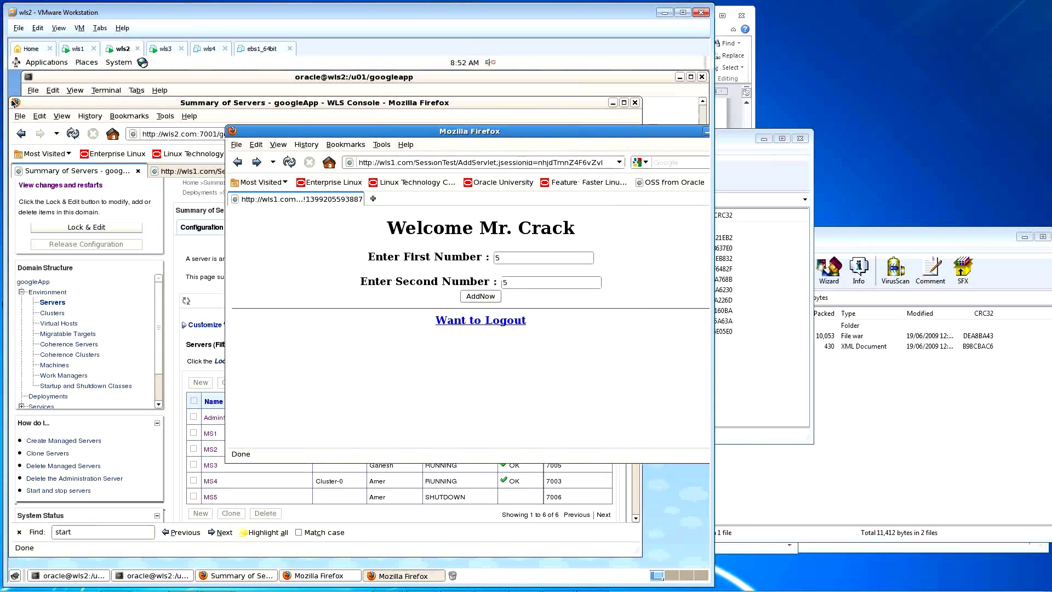
drag(10, 100, 100, 167)
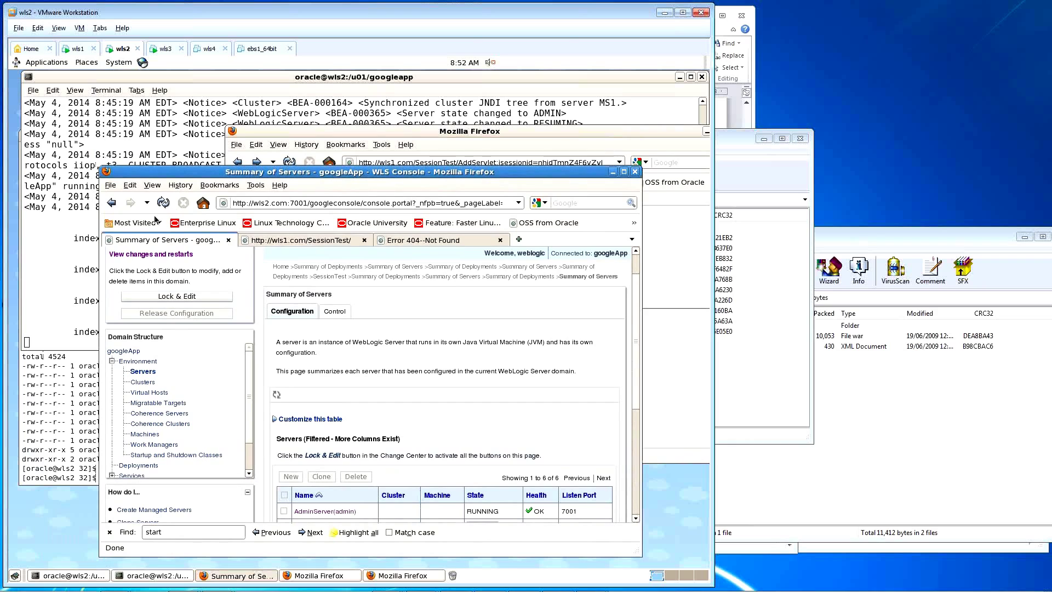
drag(164, 172, 219, 172)
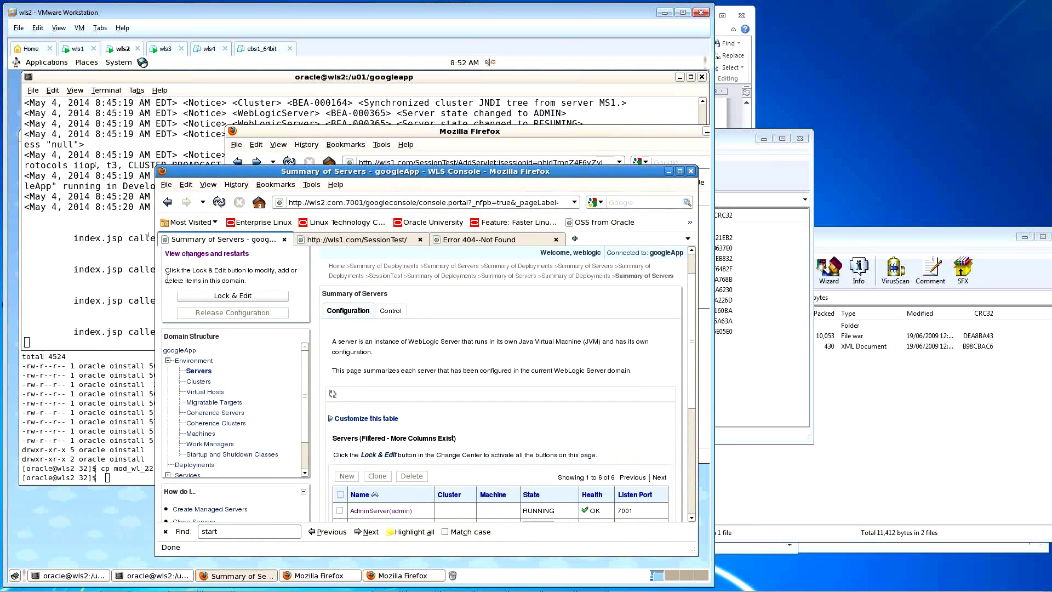
click(128, 395)
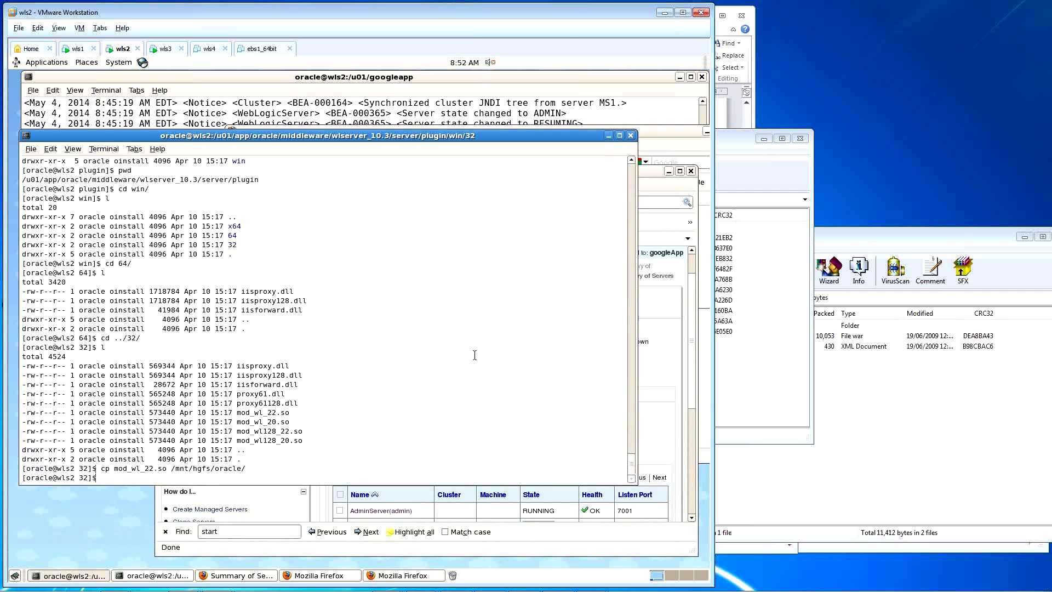
Return to wls2 and rearrange the Summary of Servers window and googleapp log terminal.
click(78, 49)
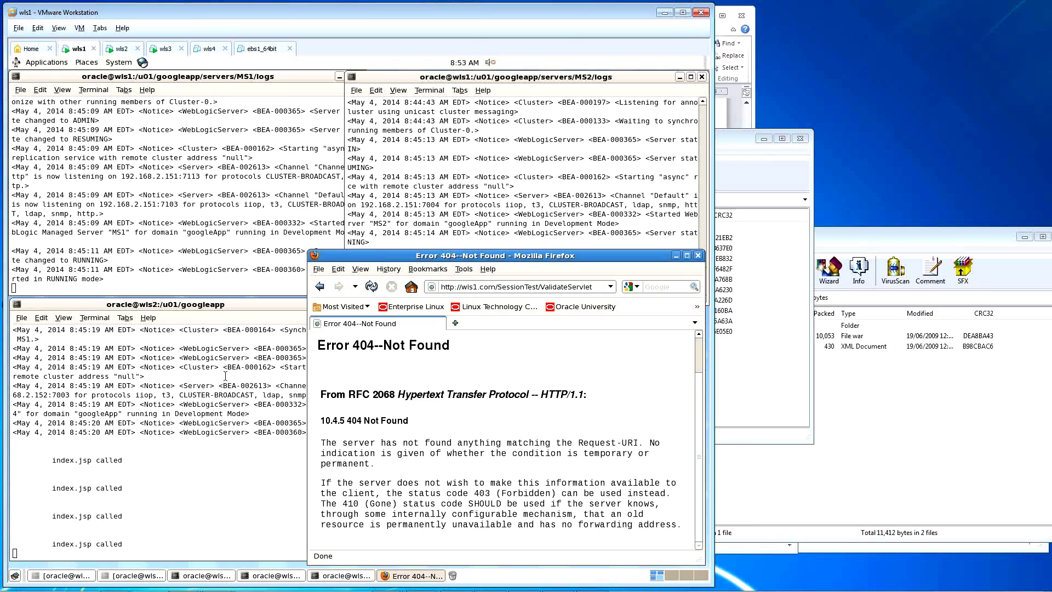
click(122, 49)
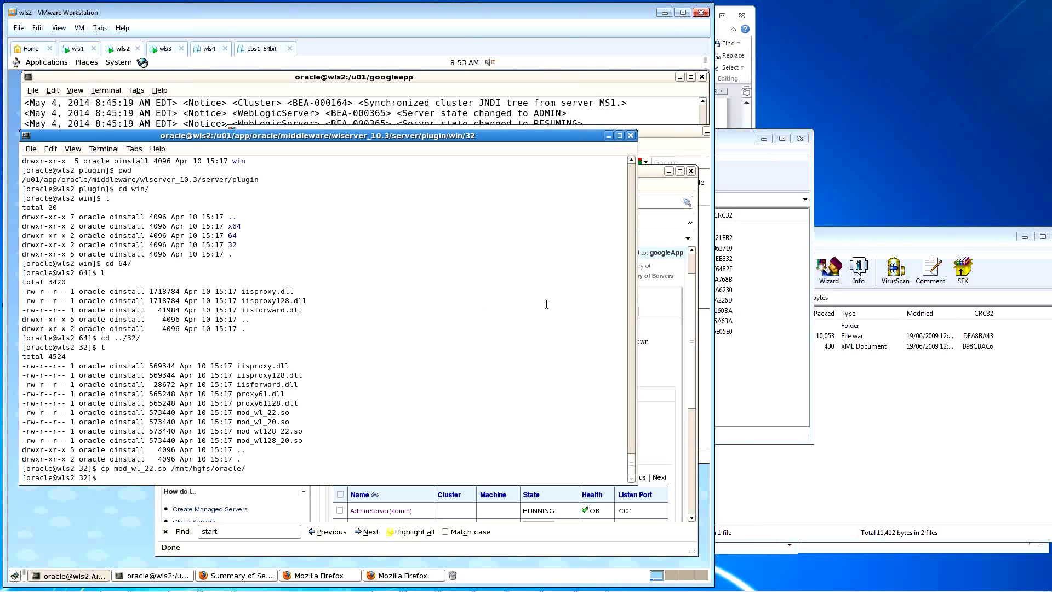
click(661, 175)
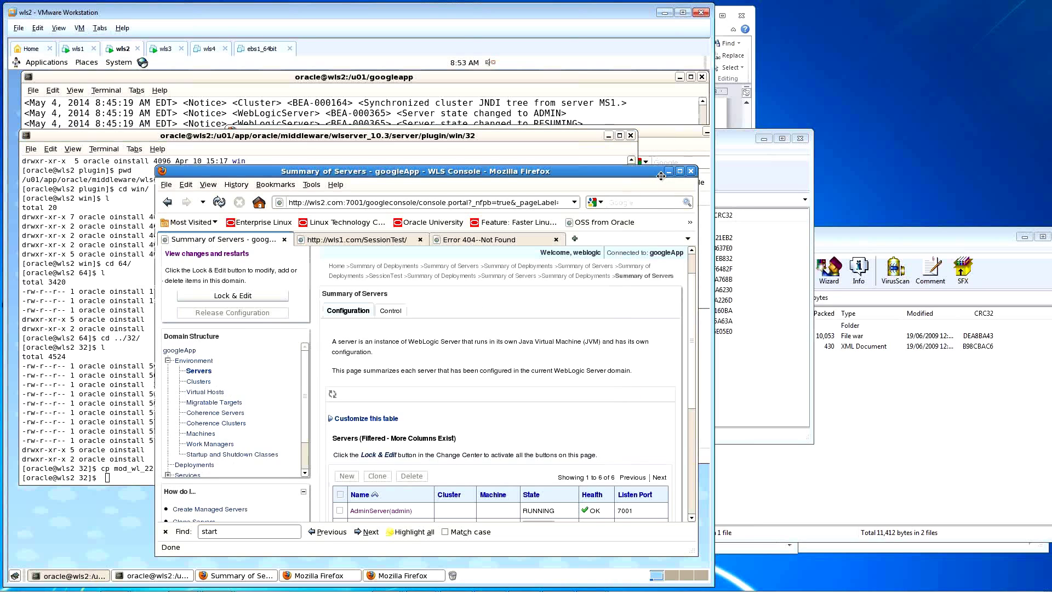
drag(661, 175, 642, 212)
click(588, 110)
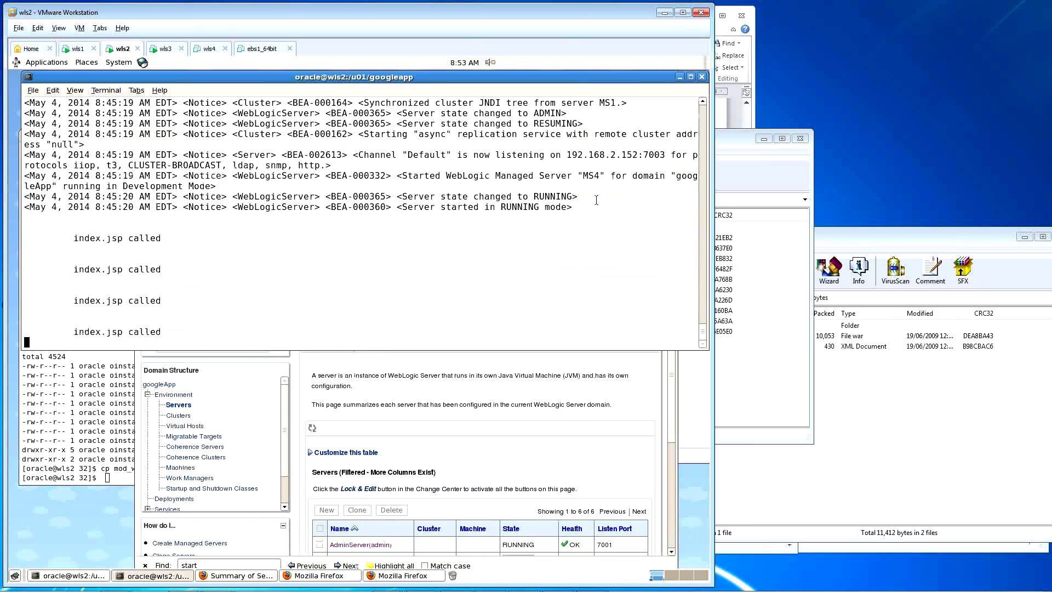
Close the Welcome page and ValidateServlet Firefox windows, leaving the plugin folder terminal in front.
click(692, 386)
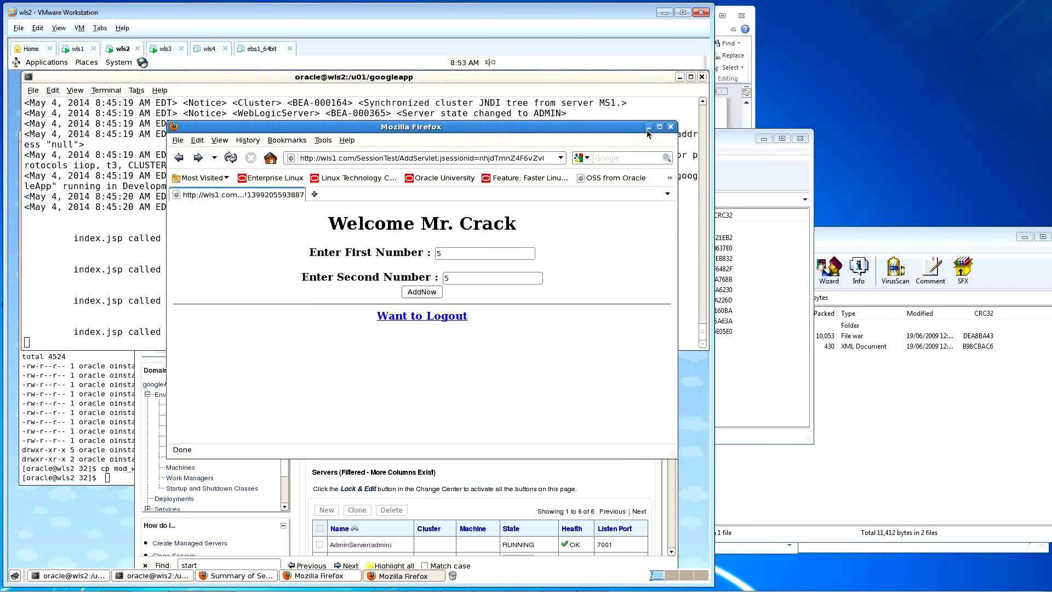
click(672, 132)
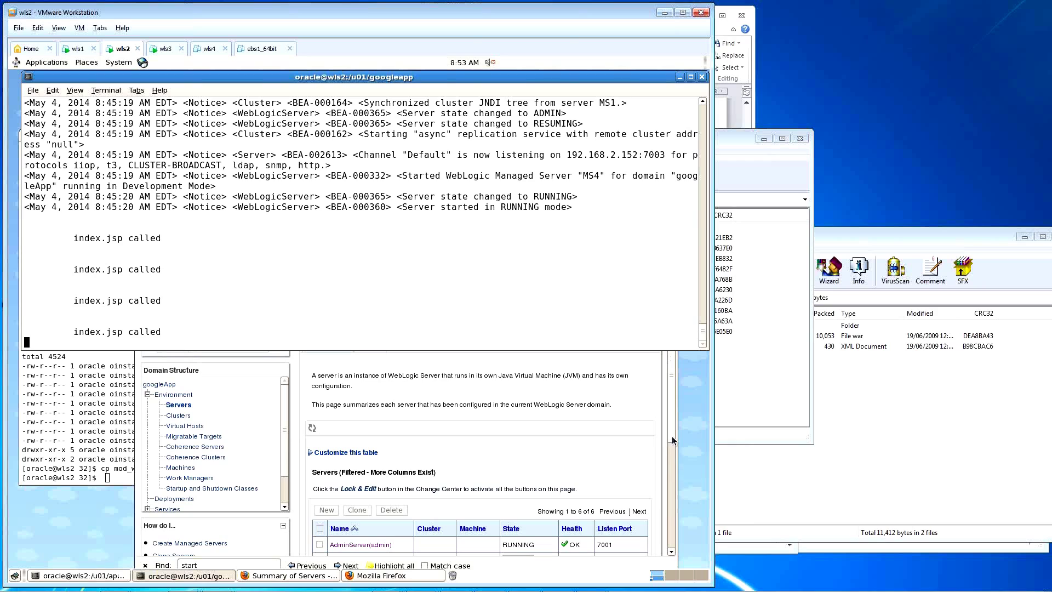
click(396, 579)
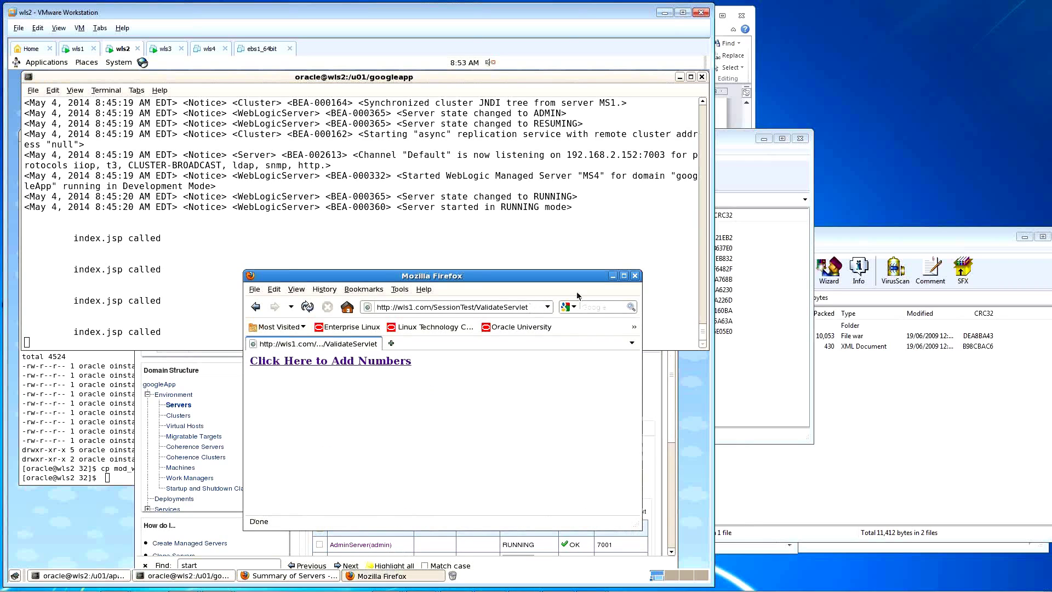
click(635, 272)
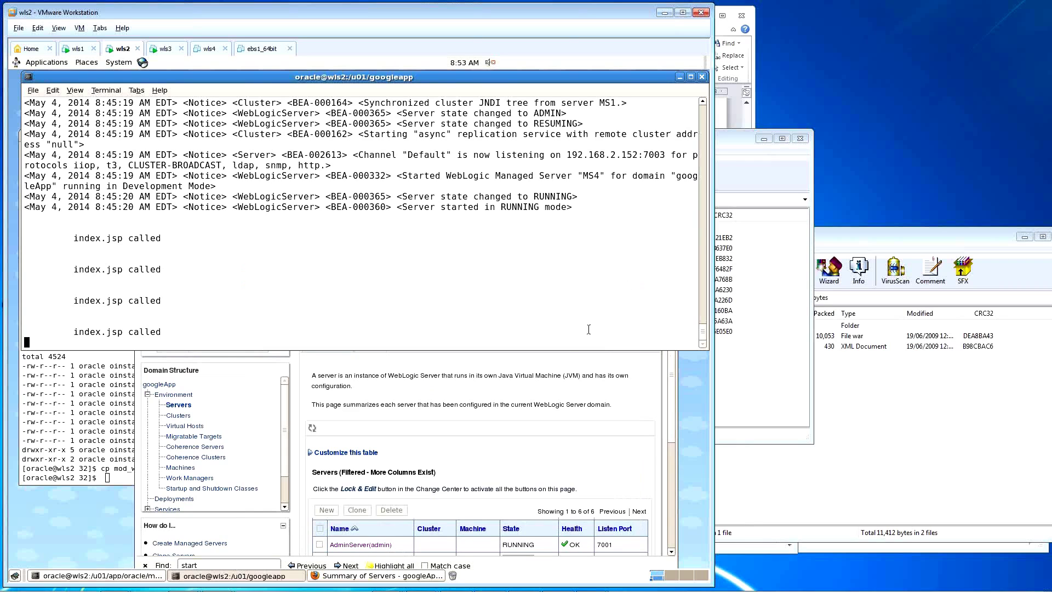
click(137, 576)
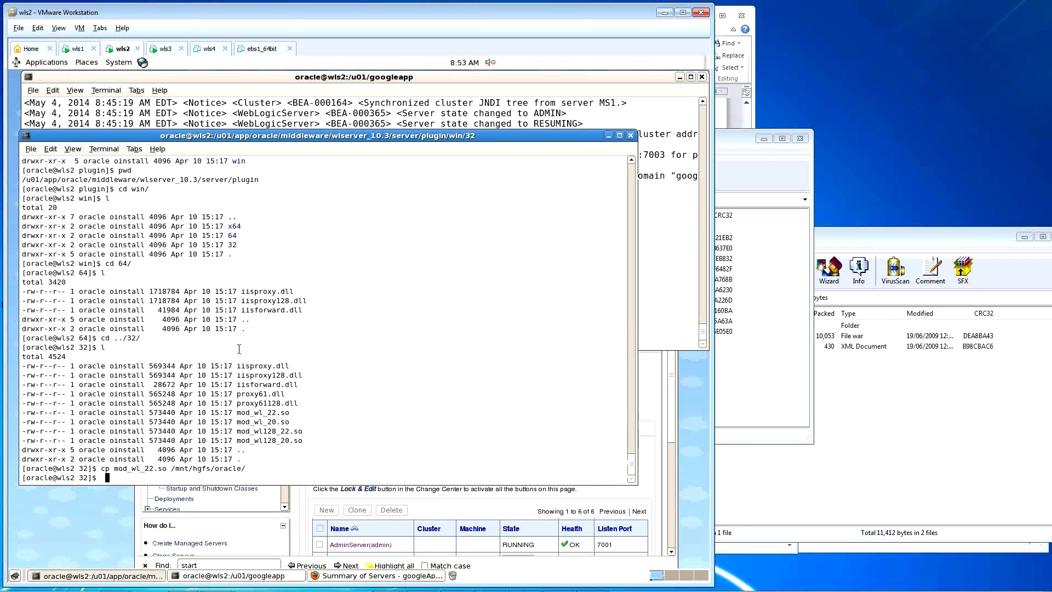
Move to /u01 via applications, list it, and mark the SessionTest.war file name.
text(cd /u01)
key(Return)
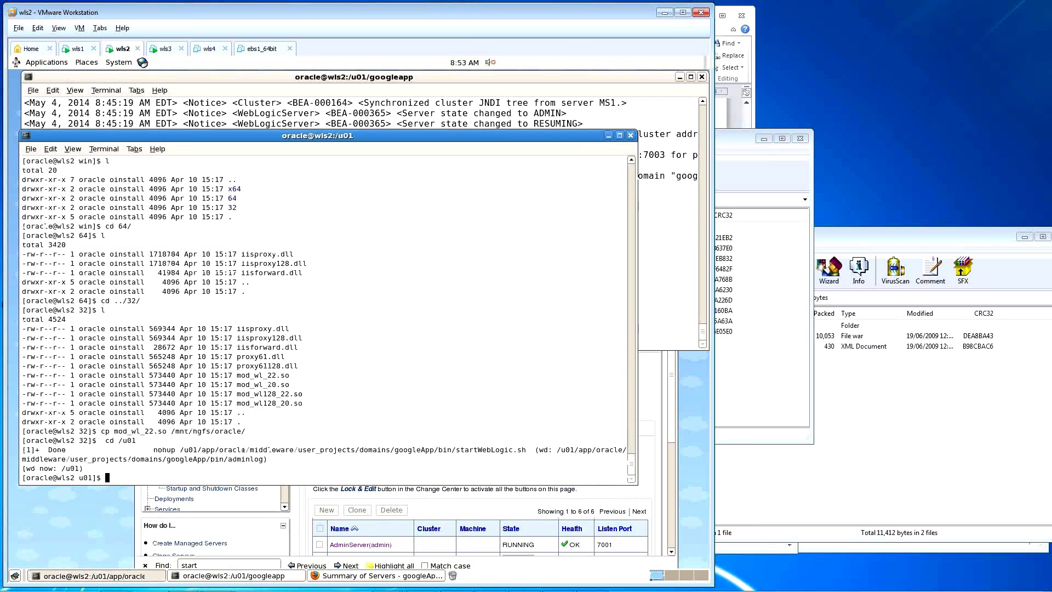
text(cd applications/)
key(Return)
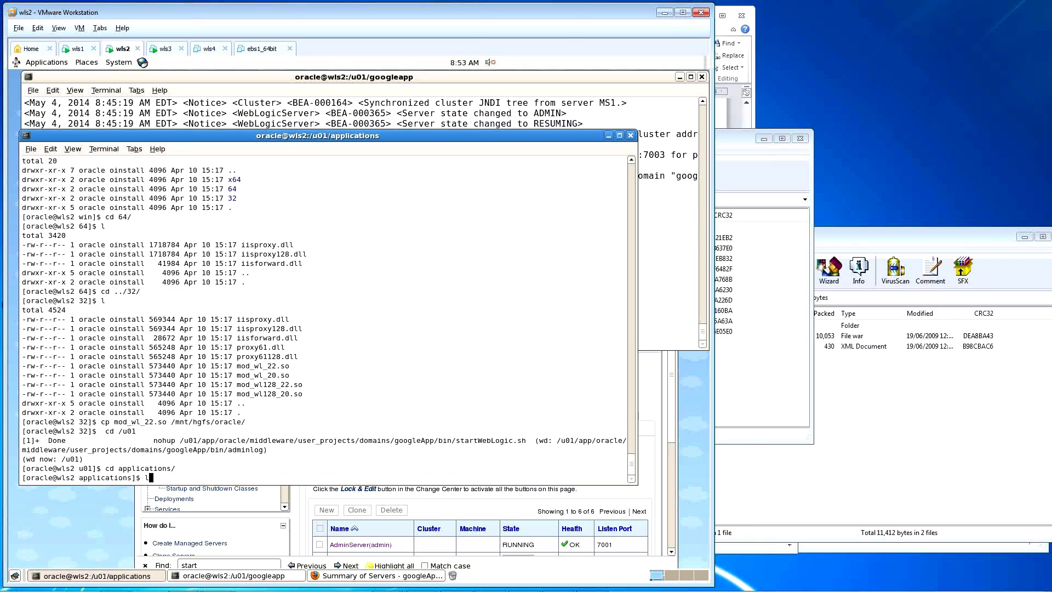
text(cd ..)
key(Return)
text(l)
key(Return)
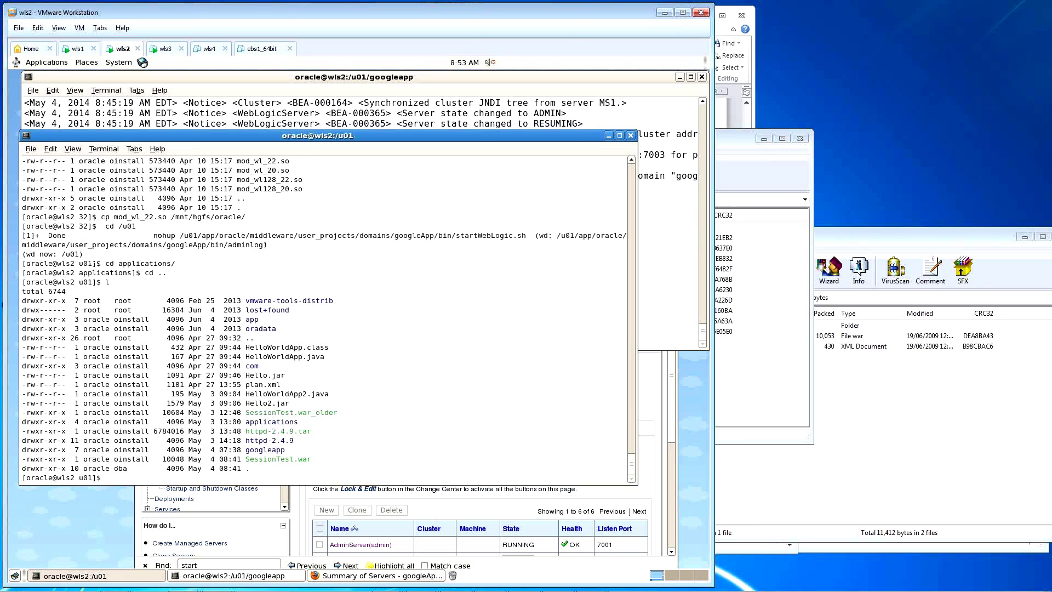
double_click(277, 459)
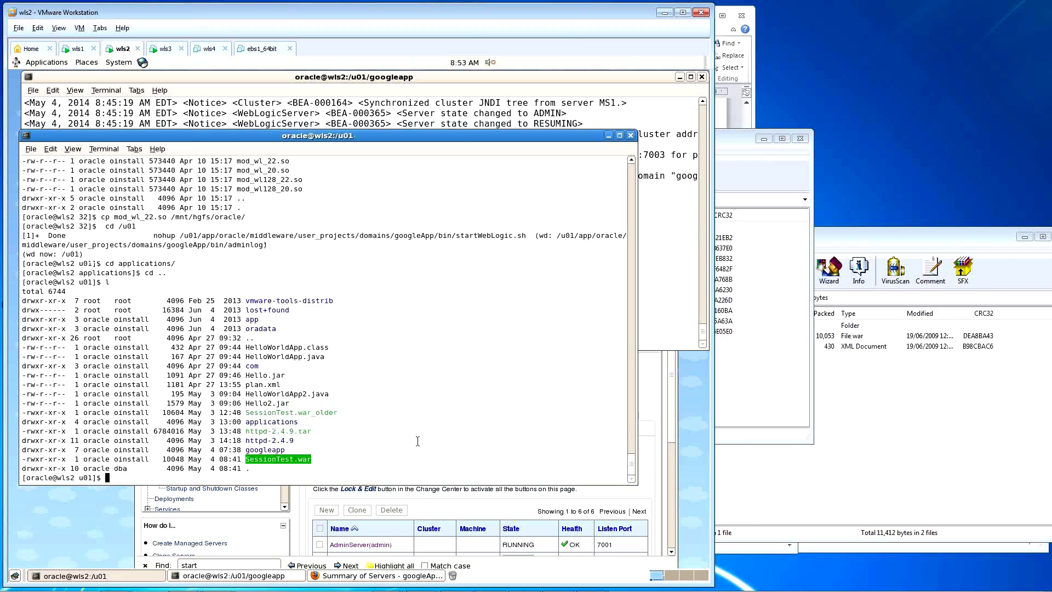
Raise the WebLogic Summary of Servers window and enlarge it to show more server rows.
click(673, 425)
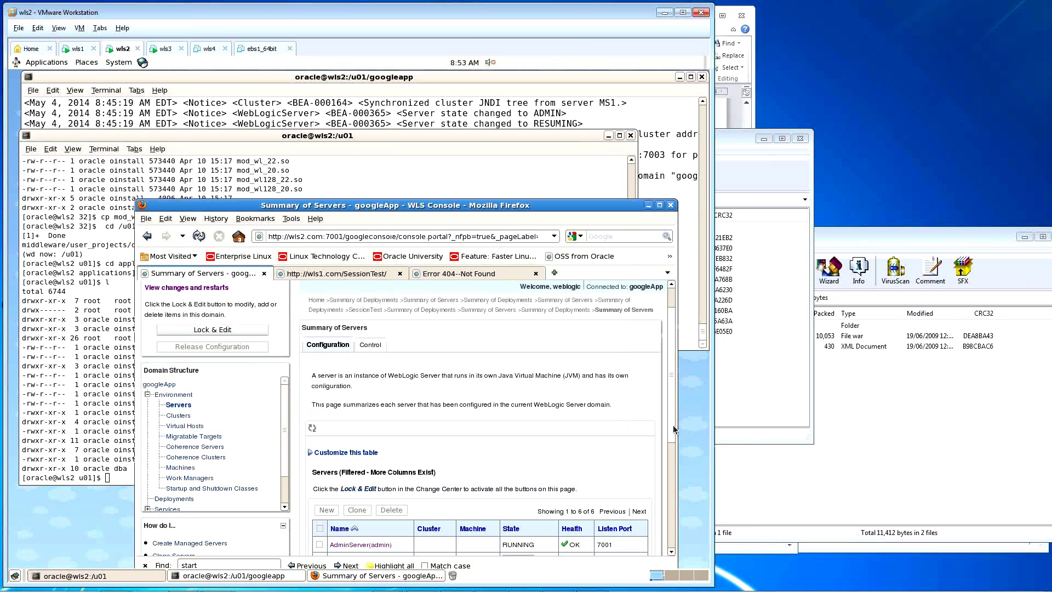
drag(430, 208, 369, 148)
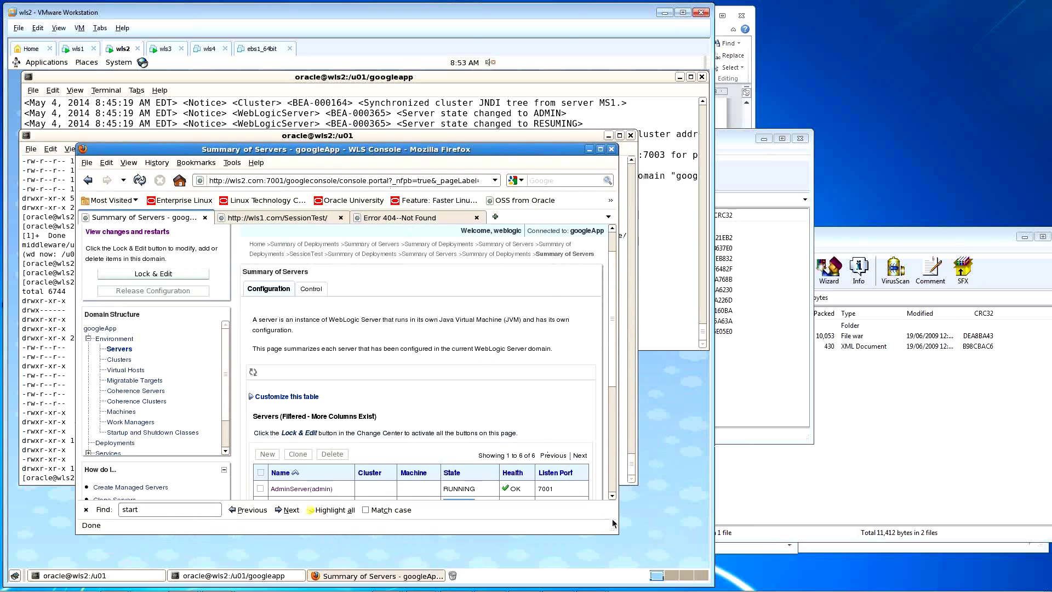
drag(613, 527, 683, 547)
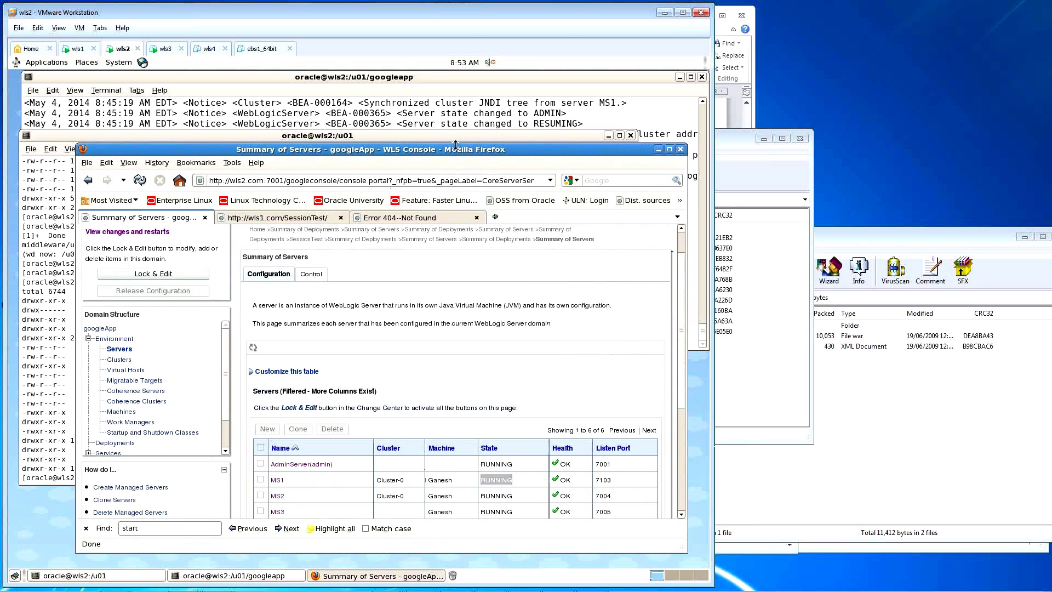
drag(456, 144, 455, 161)
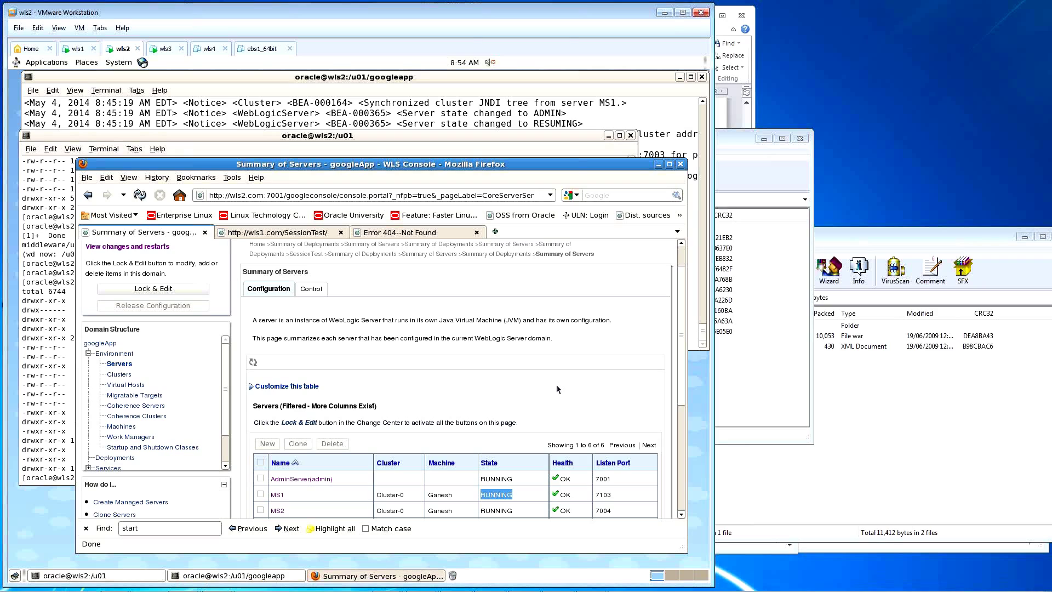
Select SessionTest.war in the wls2 terminal listing, then bring the SessionTest.zip WinRAR window forward.
click(45, 352)
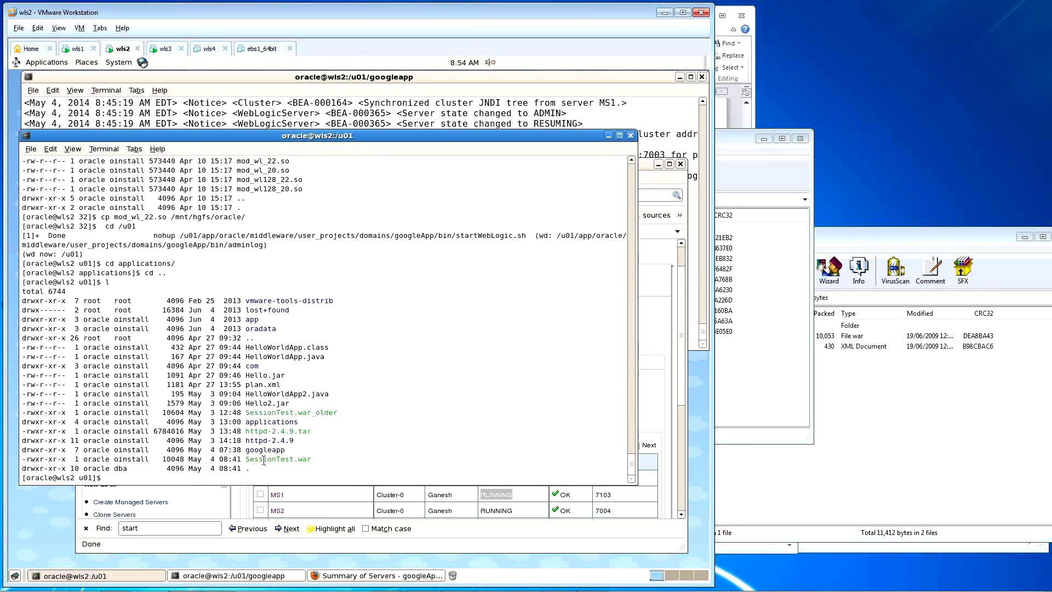
double_click(263, 460)
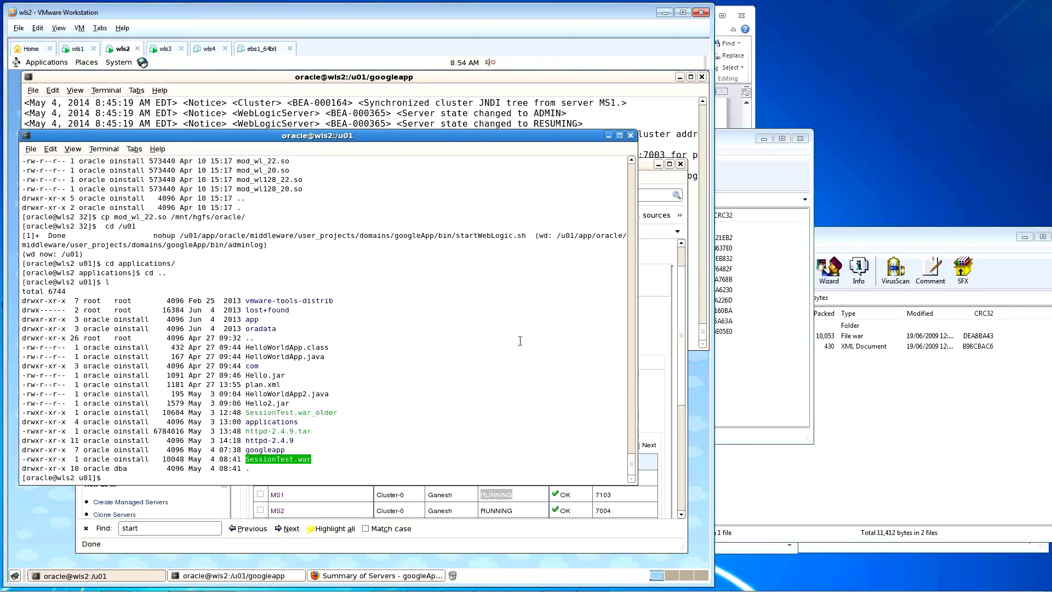
click(882, 242)
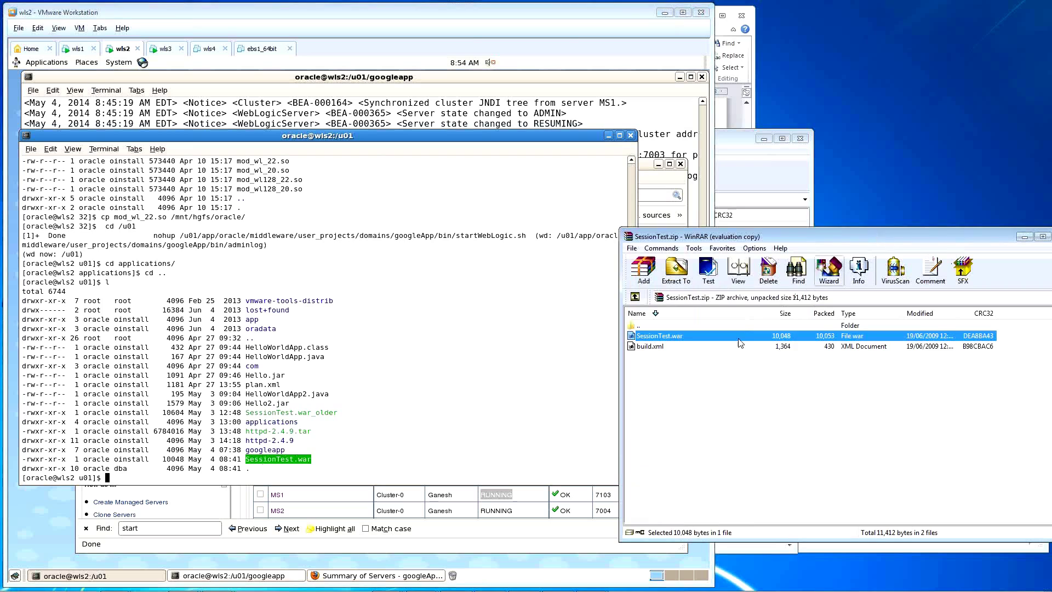
Open SessionTest.war from the zip archive and dismiss the evaluation reminder.
click(654, 348)
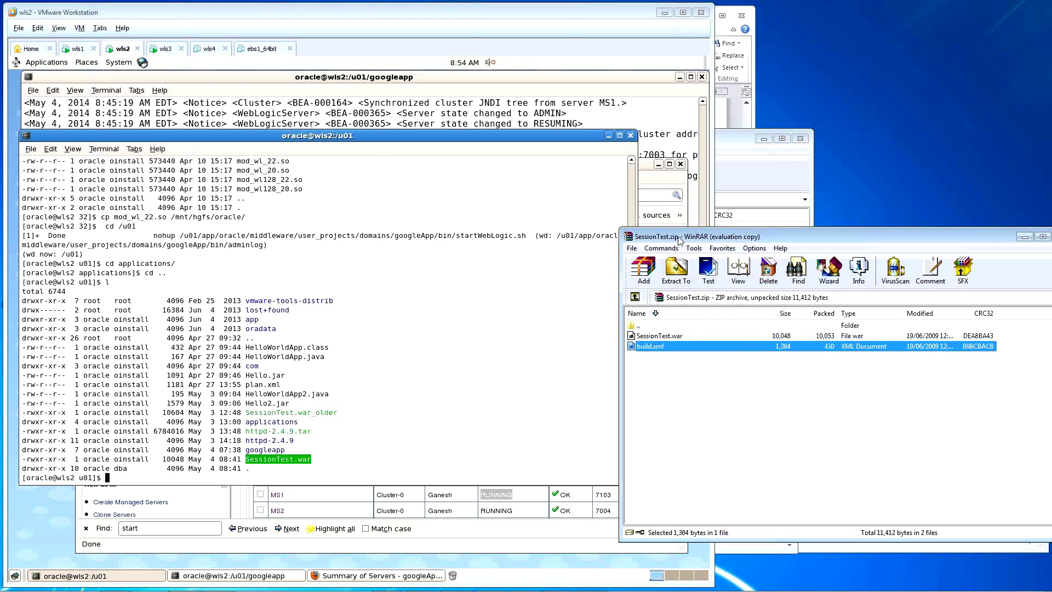
drag(685, 241, 636, 235)
click(595, 332)
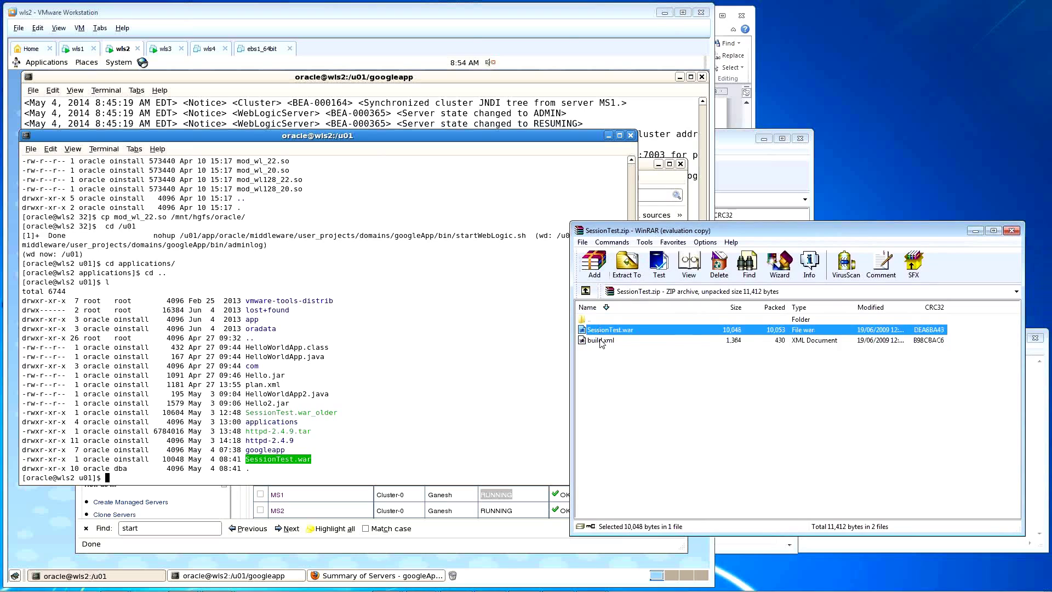
click(603, 342)
double_click(627, 331)
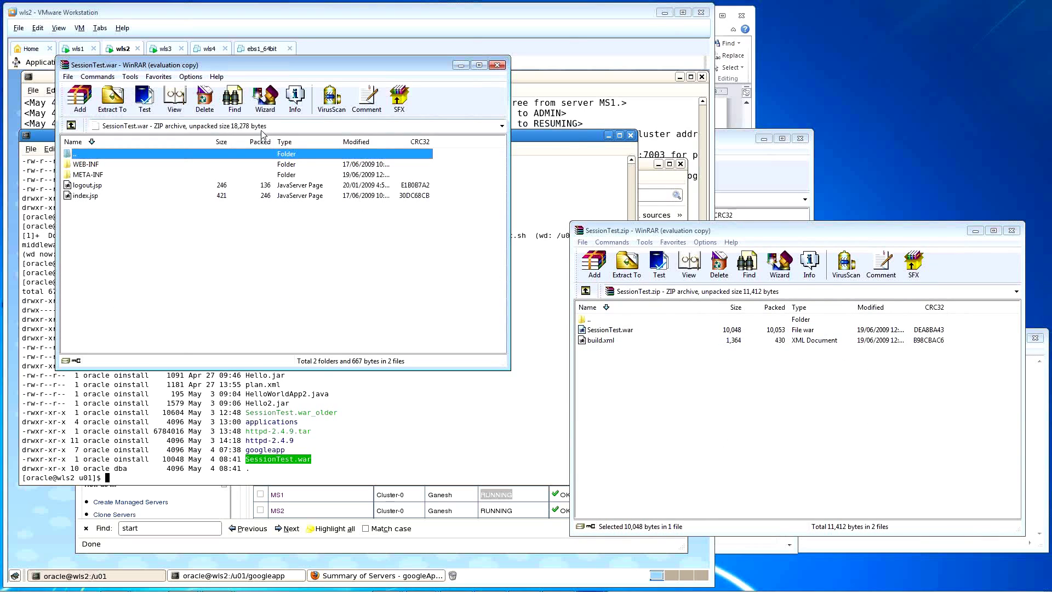
click(358, 230)
drag(333, 68, 618, 105)
Browse the war's WEB-INF and META-INF folders, then open WEB-INF/classes.
double_click(383, 202)
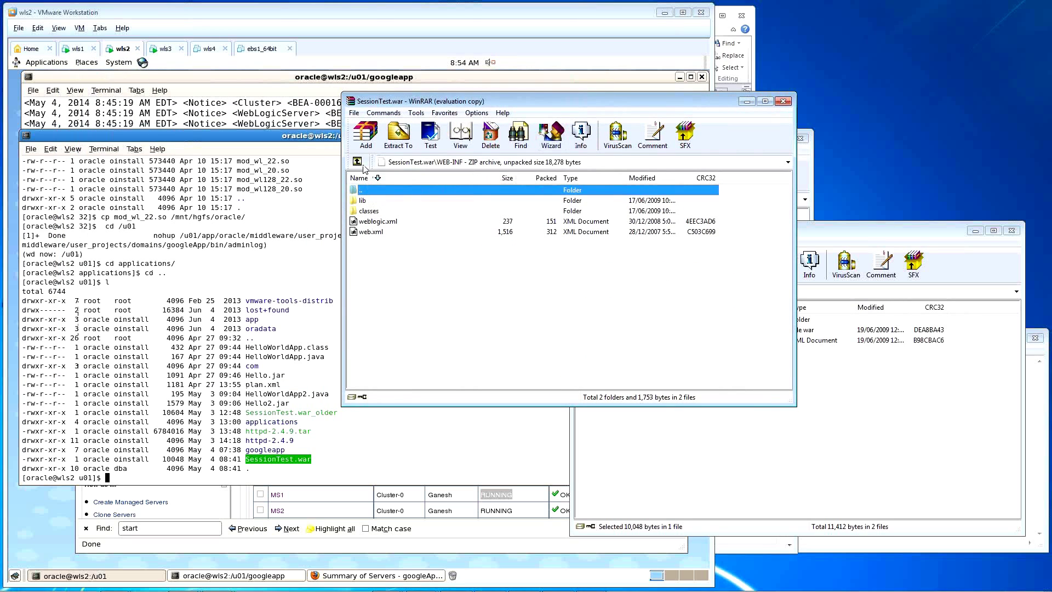
double_click(376, 191)
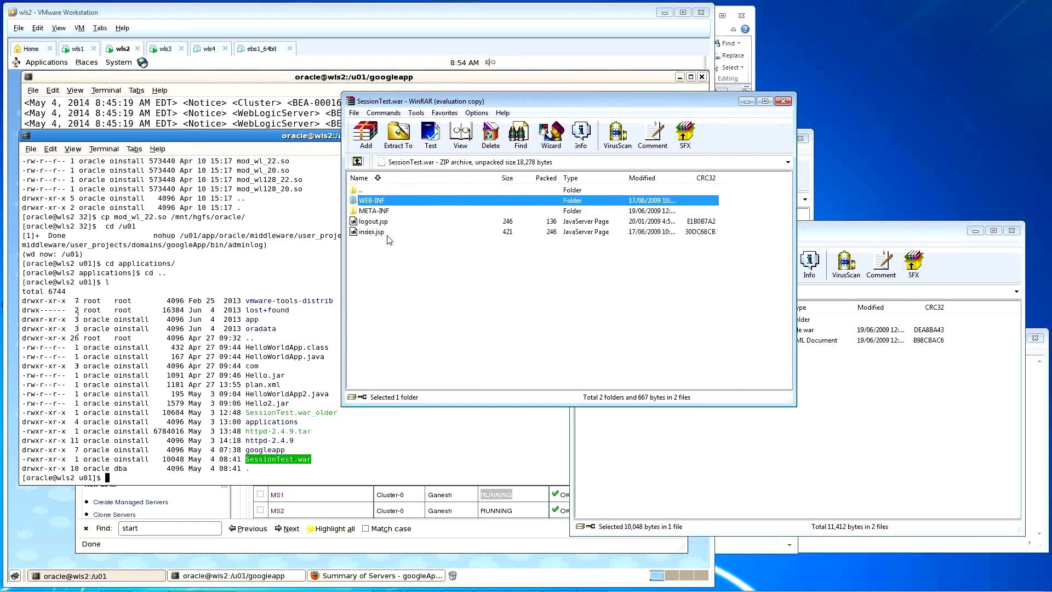
double_click(385, 213)
double_click(366, 190)
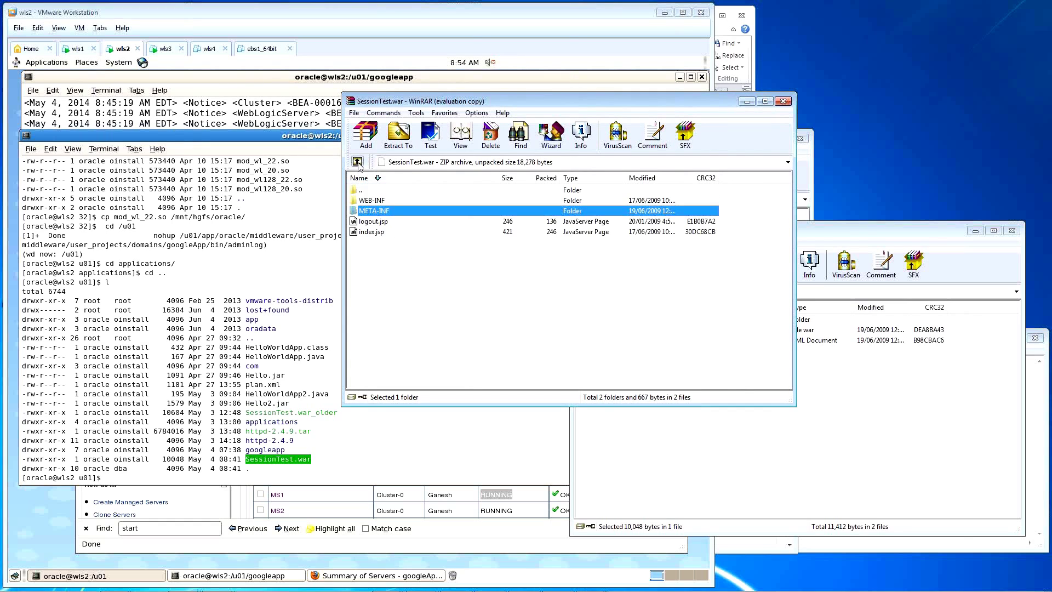
double_click(371, 201)
double_click(382, 211)
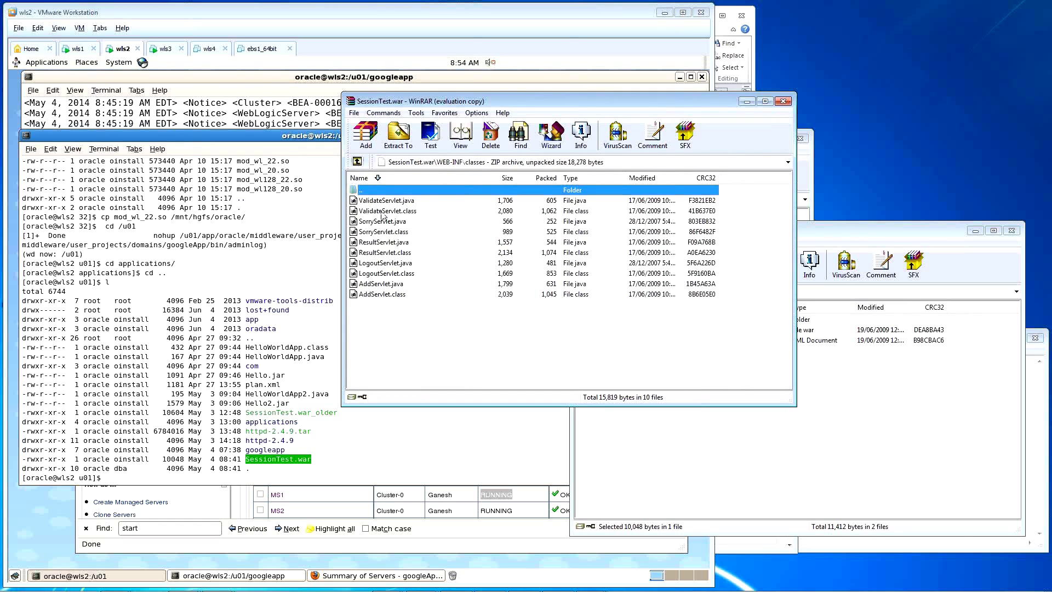
Select ValidateServlet.java and ValidateServlet.class, then go up to the temporary extraction folder.
click(383, 205)
shift+click(384, 212)
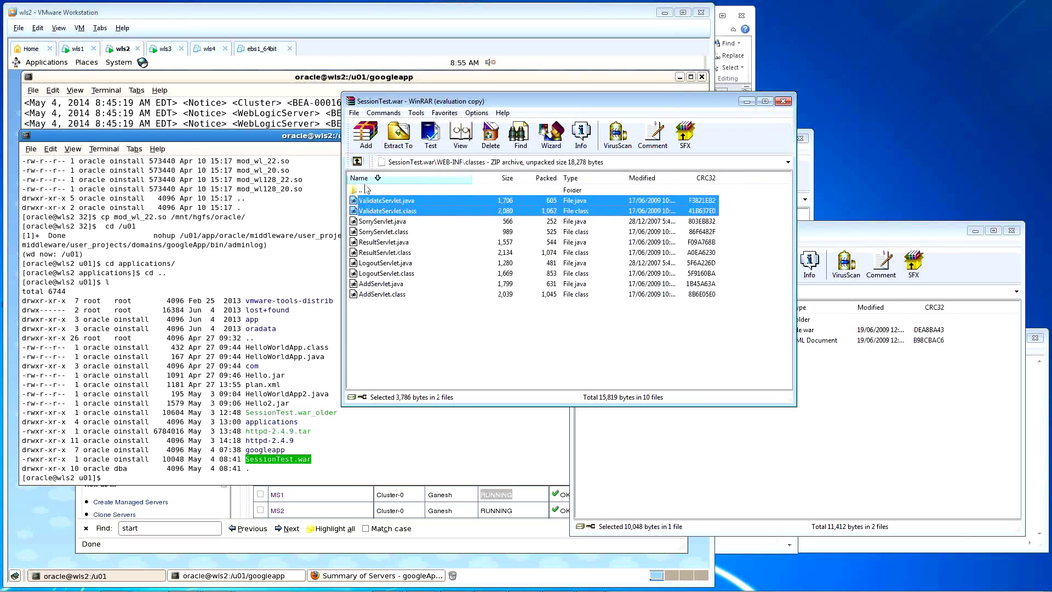
click(357, 161)
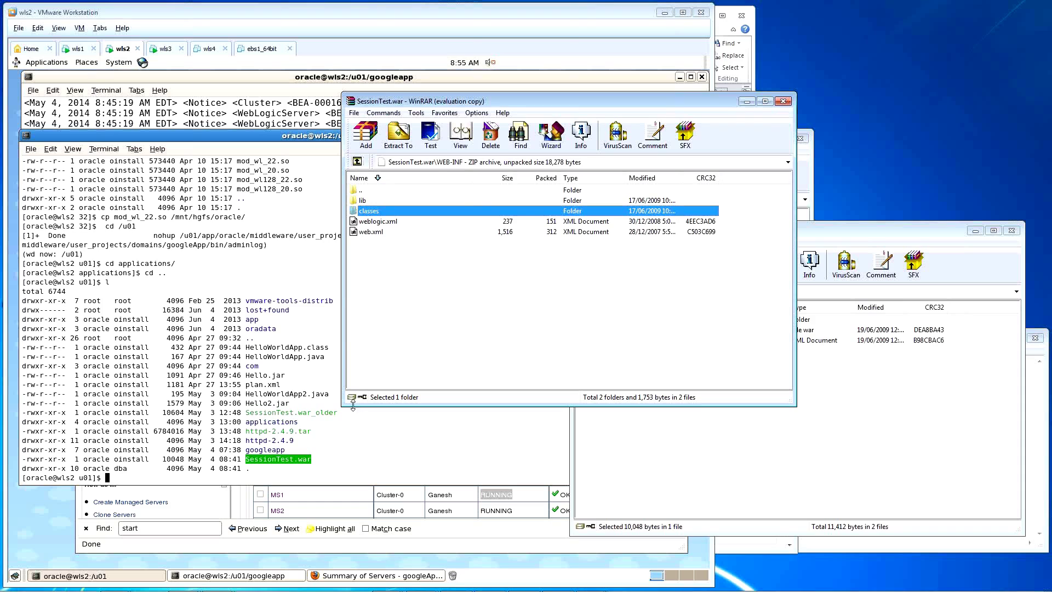
click(357, 162)
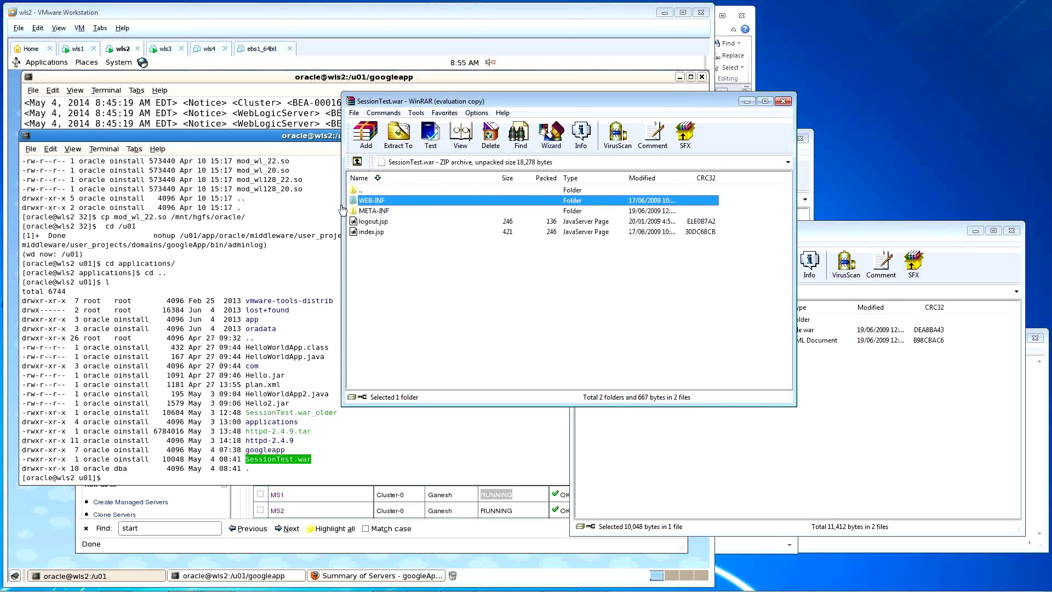
click(357, 162)
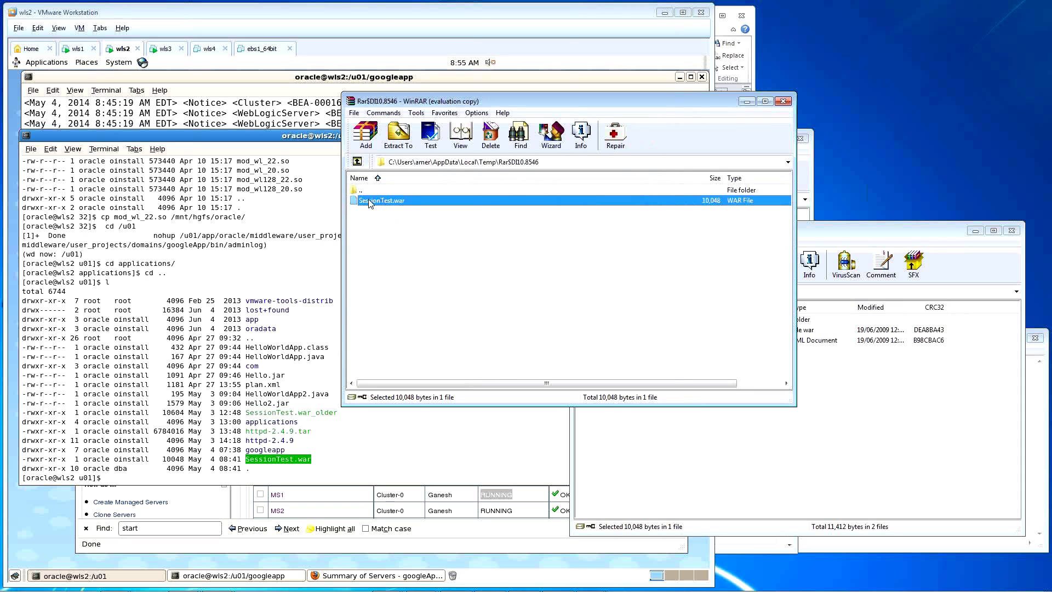
Go up to Temp, reopen SessionTest.war from Rar$DI10.8546, then close the temporary window.
click(357, 162)
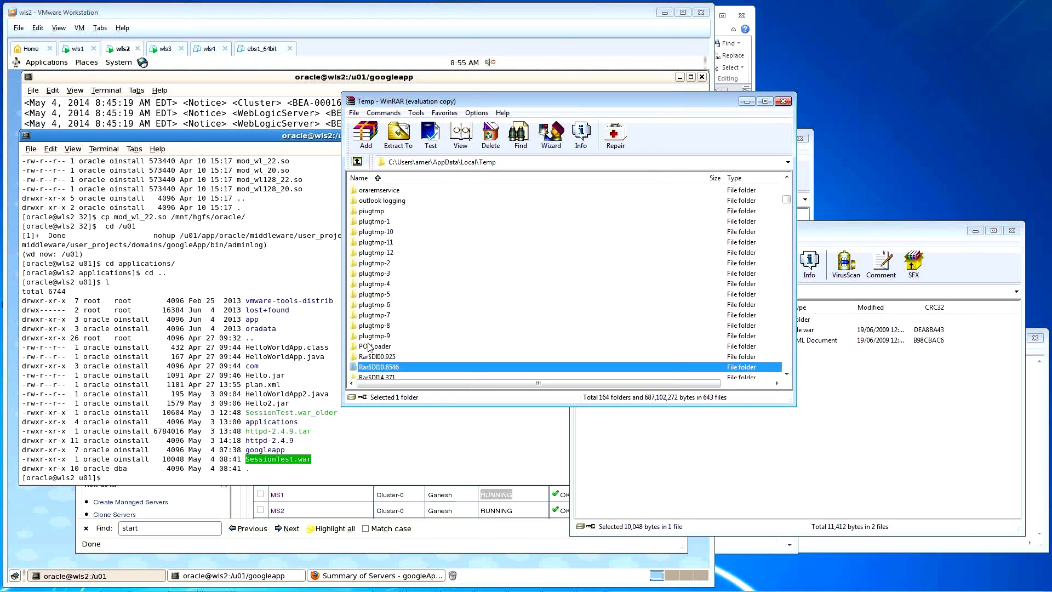
double_click(365, 373)
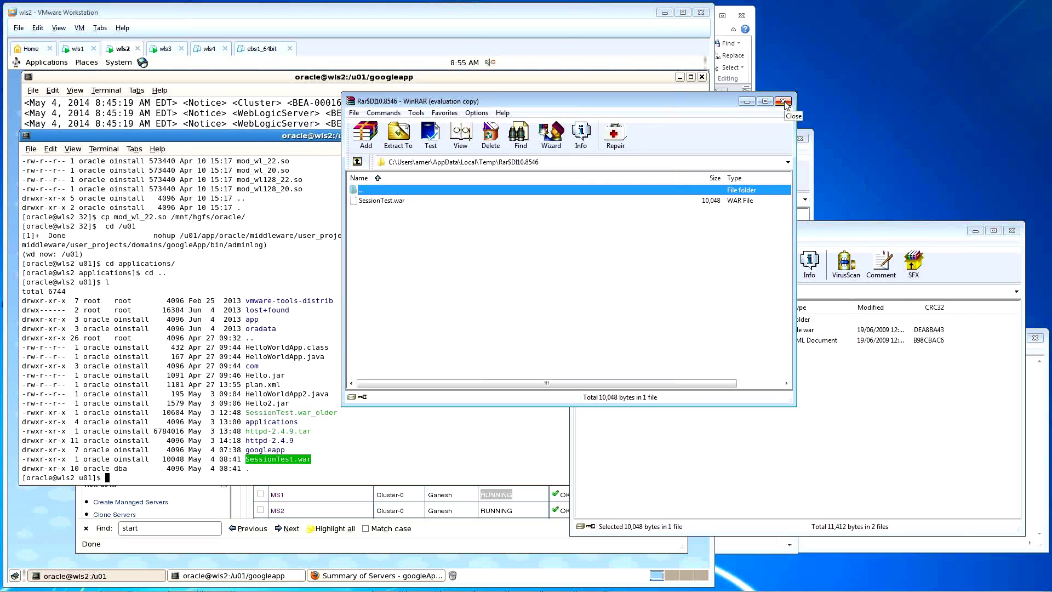
double_click(382, 201)
click(356, 163)
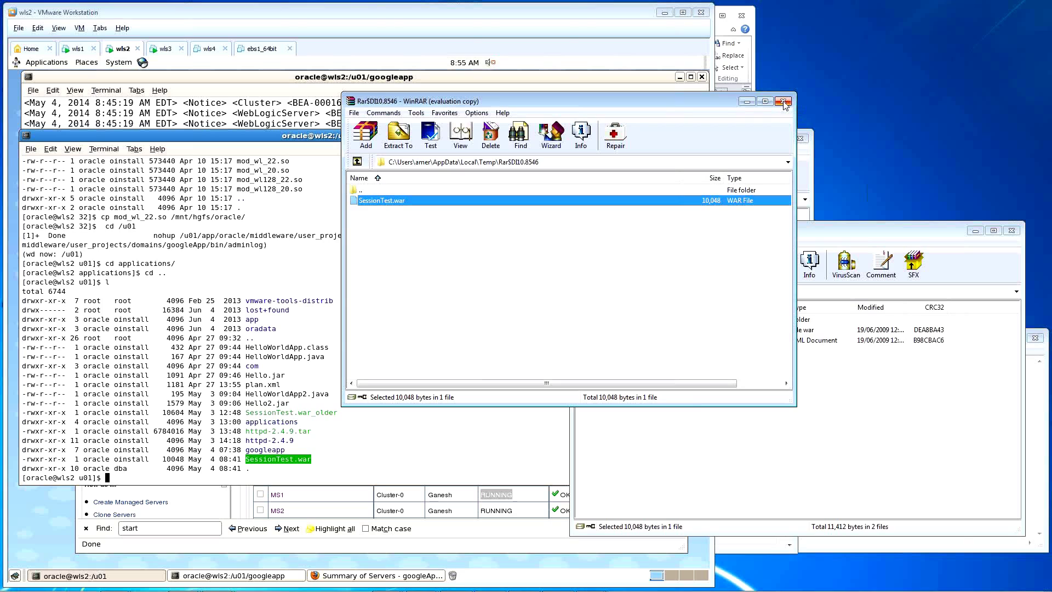
click(781, 103)
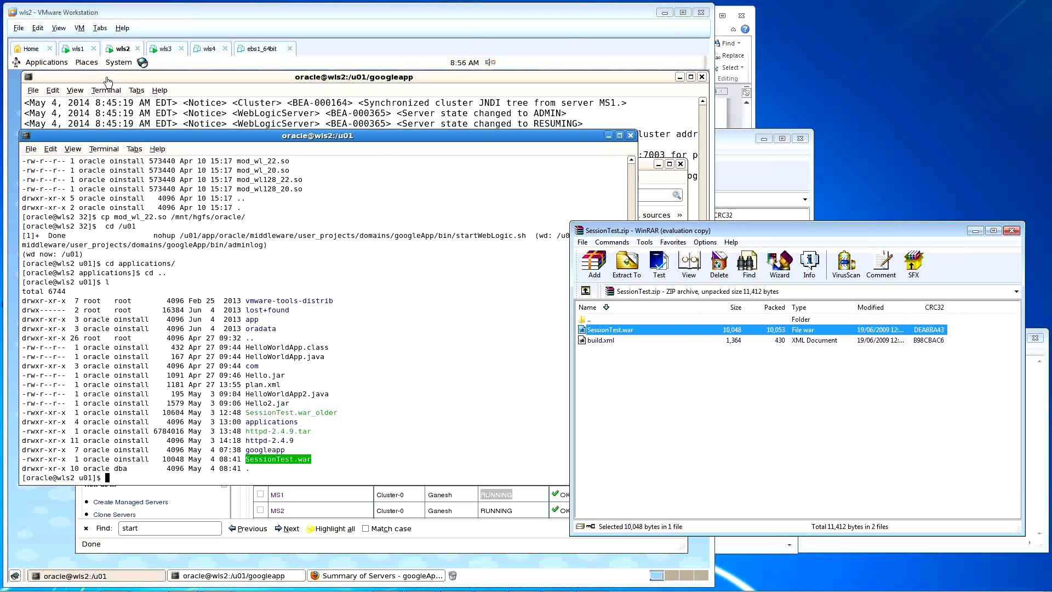
Resize and scroll the wls1 ValidateServlet Error 404 browser page, then return to wls2.
click(78, 49)
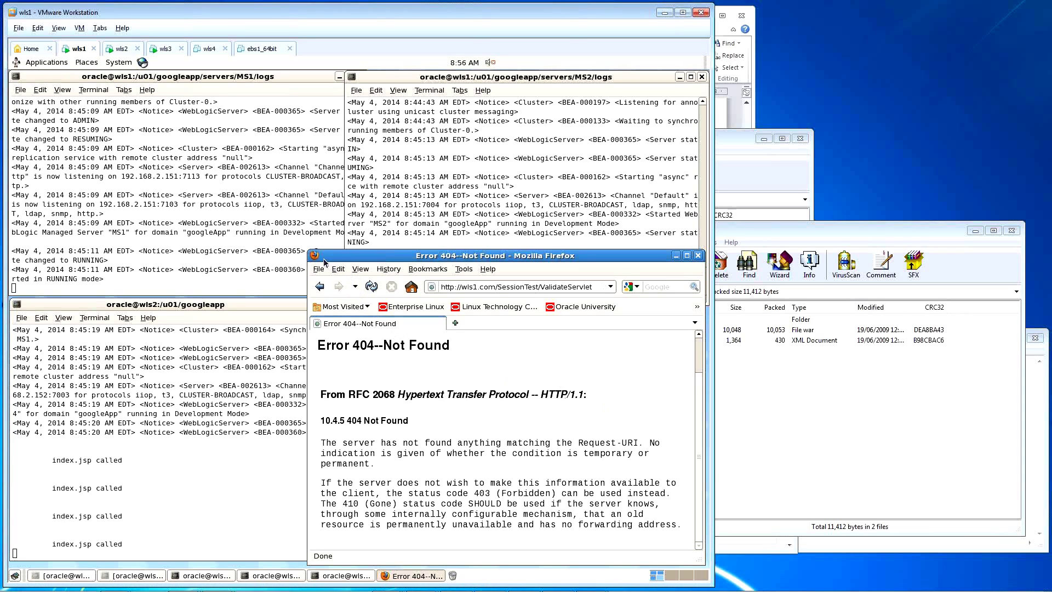
drag(308, 251, 232, 191)
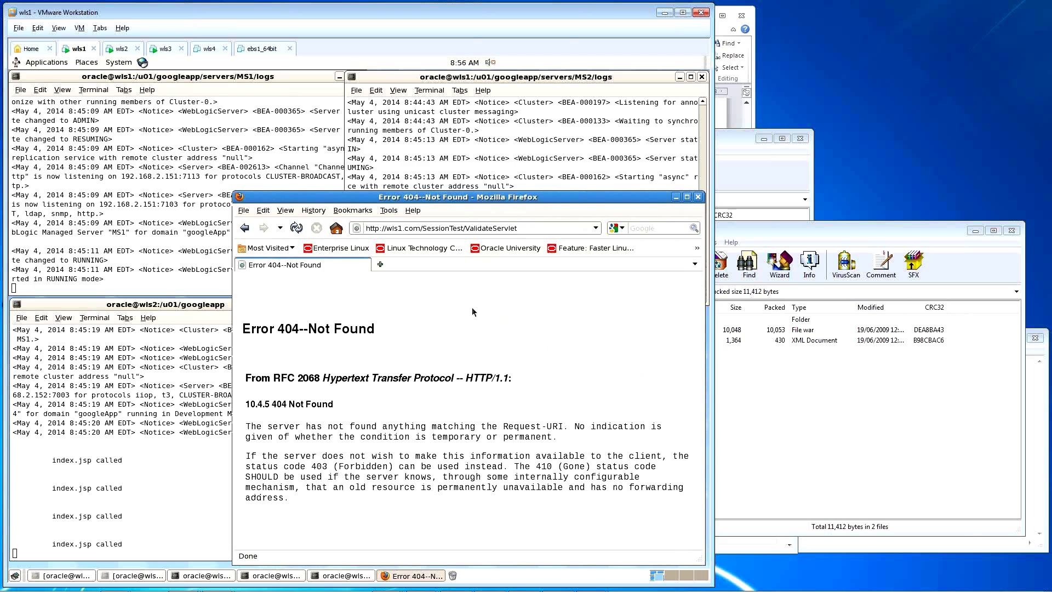
drag(232, 193, 343, 308)
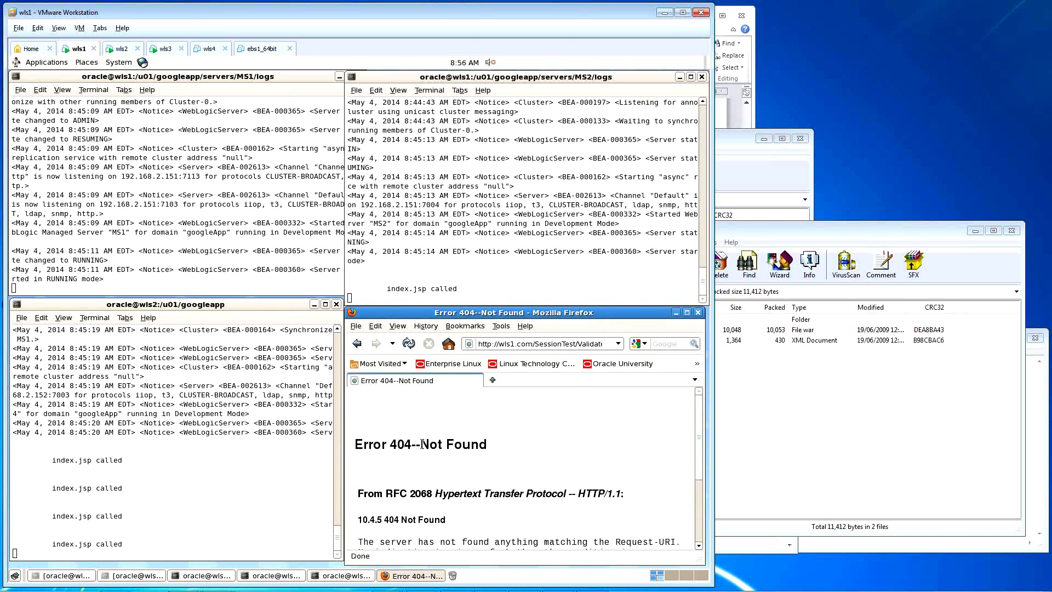
drag(396, 444, 535, 450)
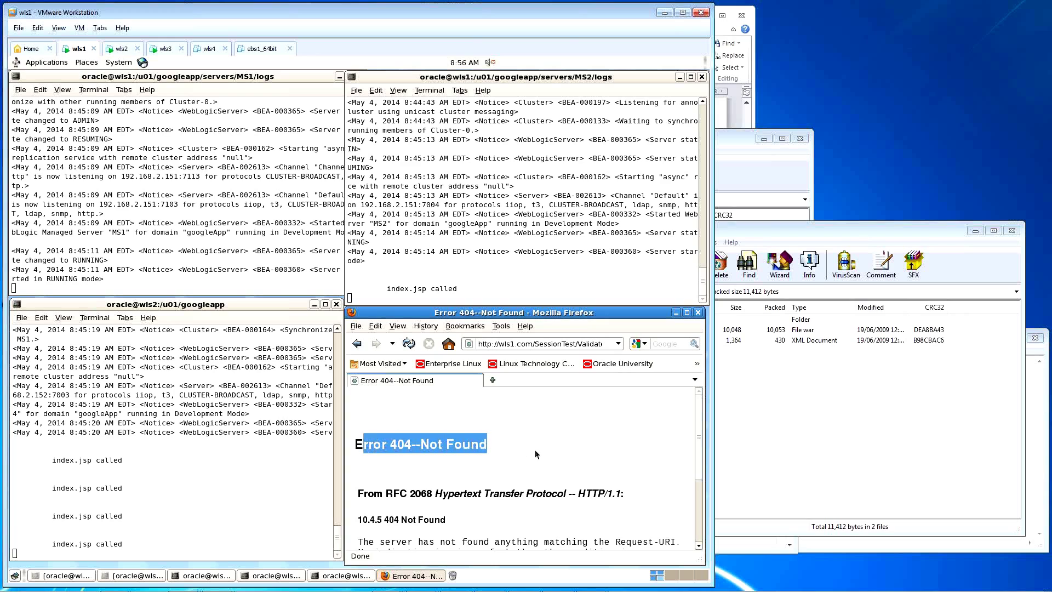
scroll(625, 447, down, 3)
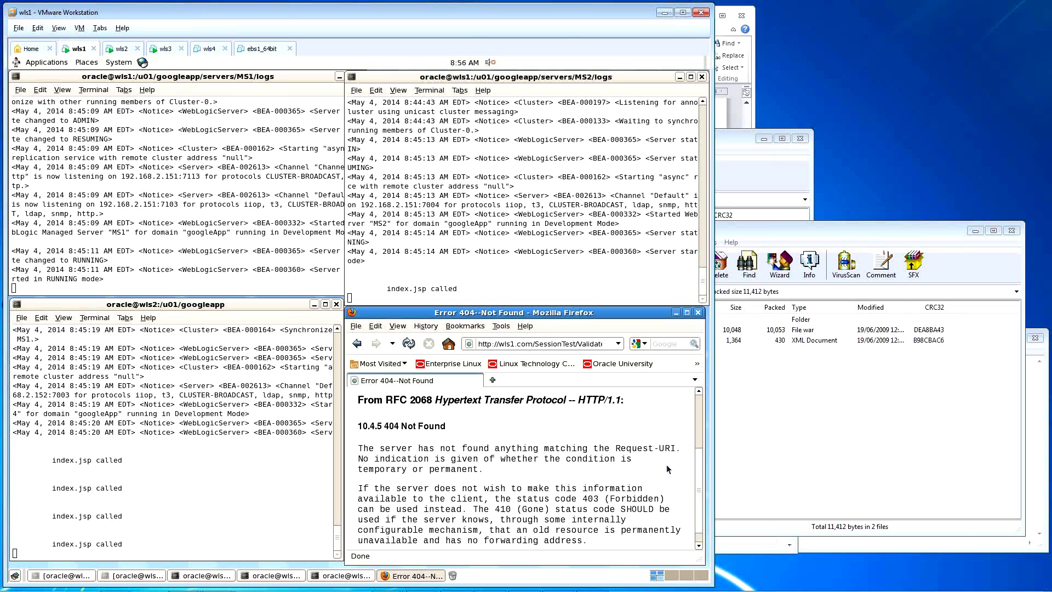
scroll(666, 464, down, 1)
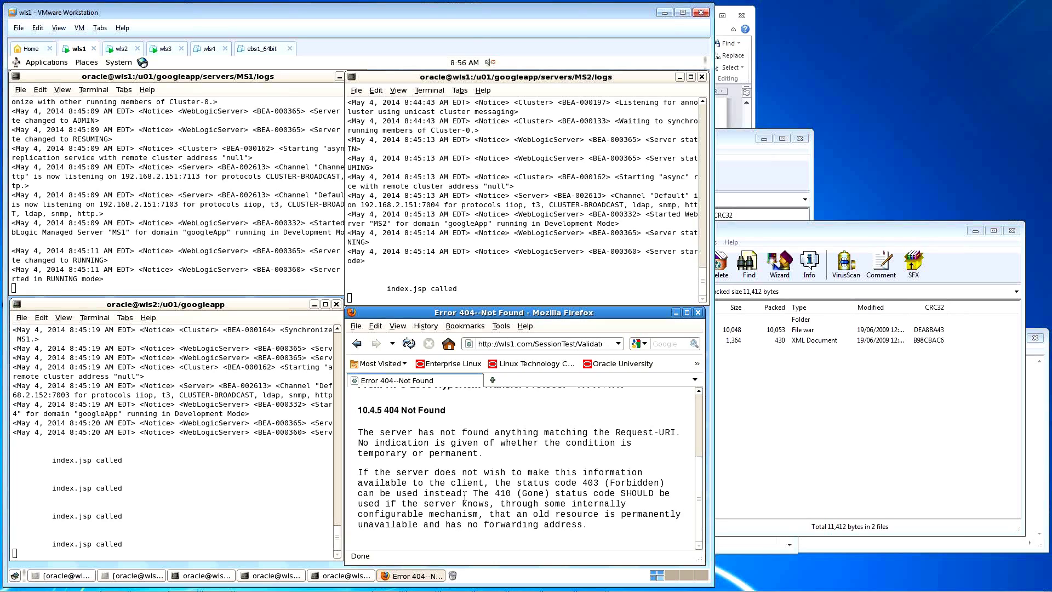
scroll(666, 484, up, 5)
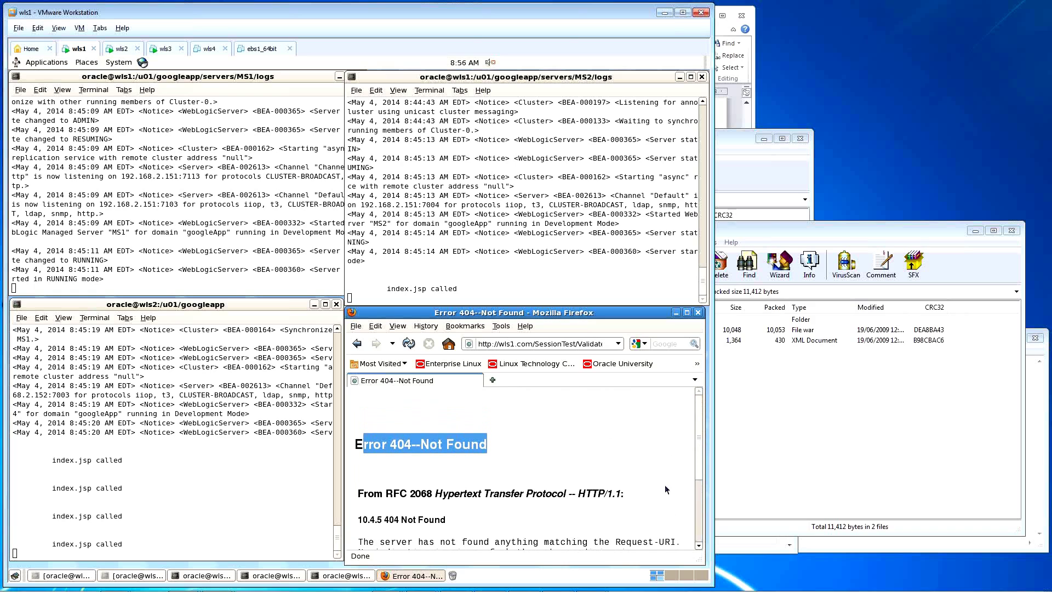
click(121, 48)
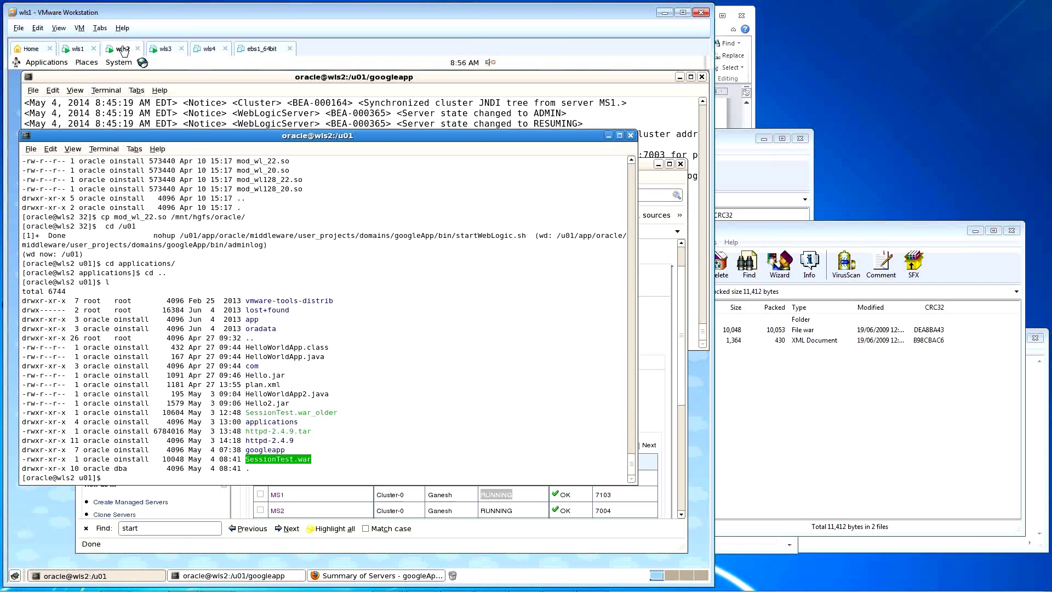
Open the Summary of Deployments page in the wls2 WebLogic console and lock the configuration.
click(107, 485)
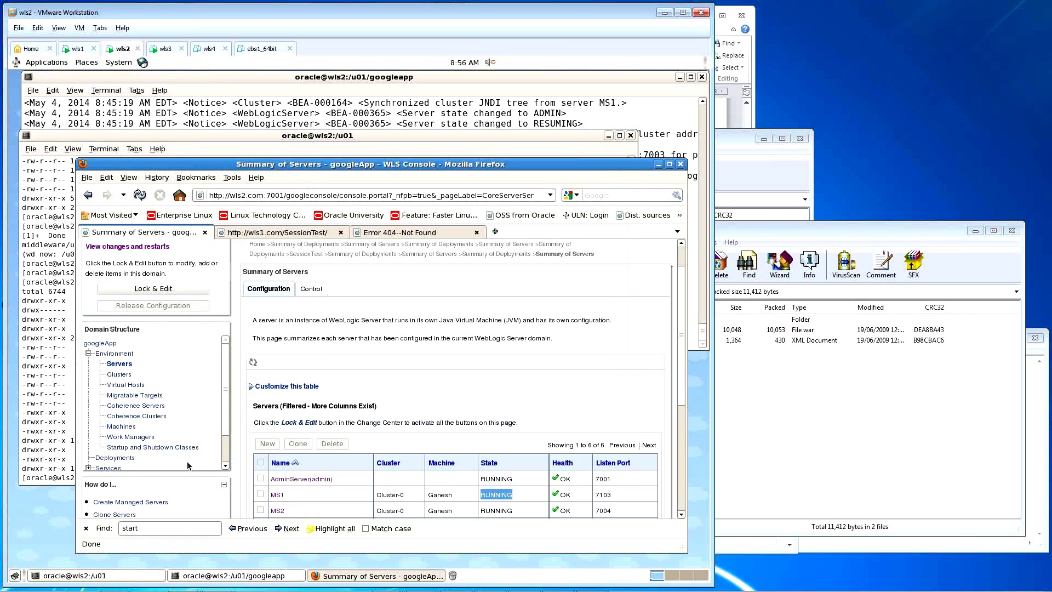
click(116, 459)
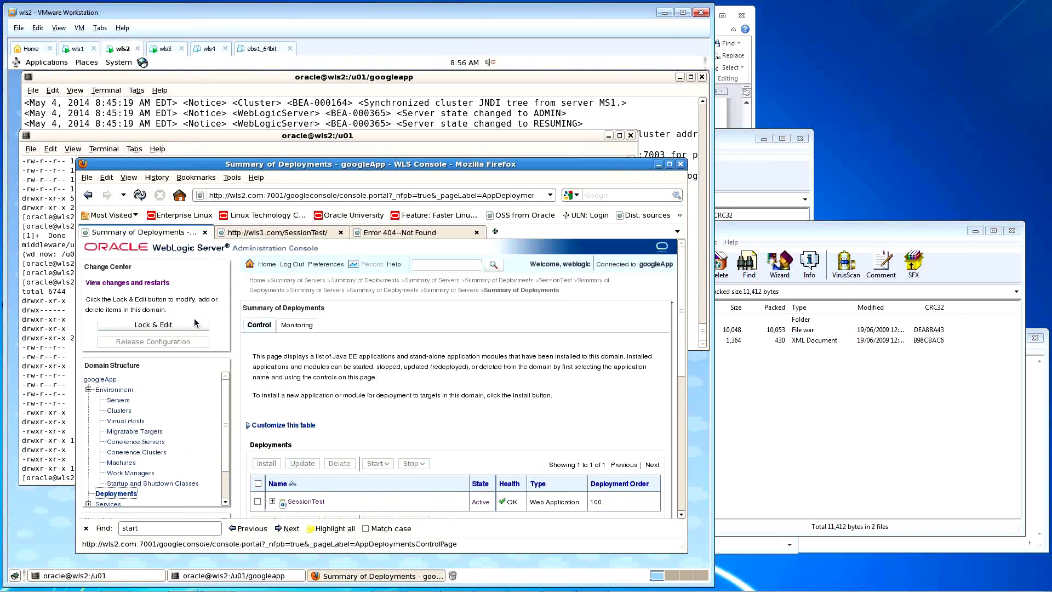
click(194, 326)
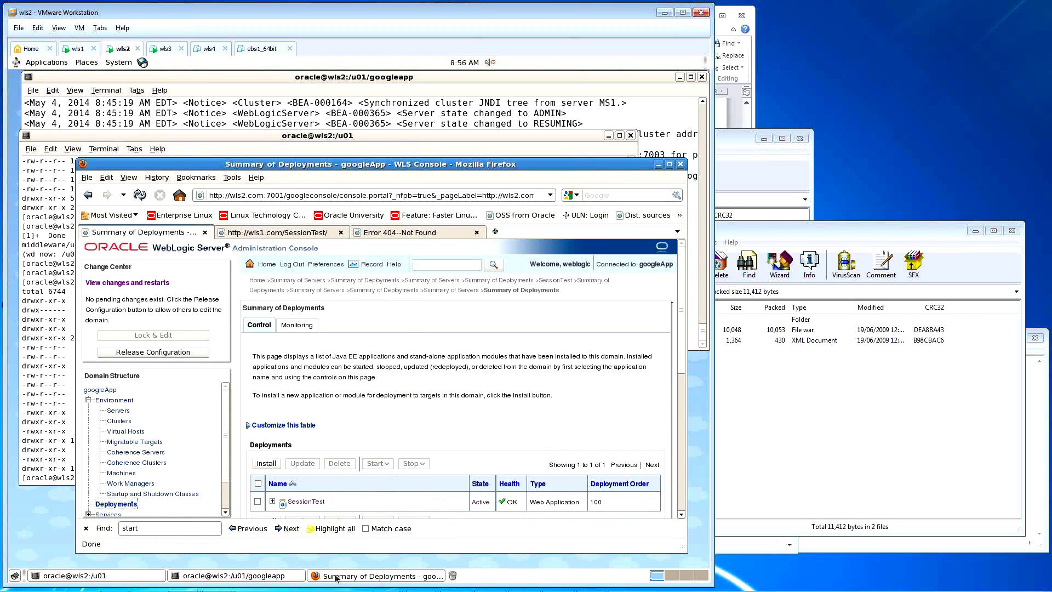
Close the wls1 Error 404 browser and the wls3 SessionTest browser with Save and Quit.
click(78, 50)
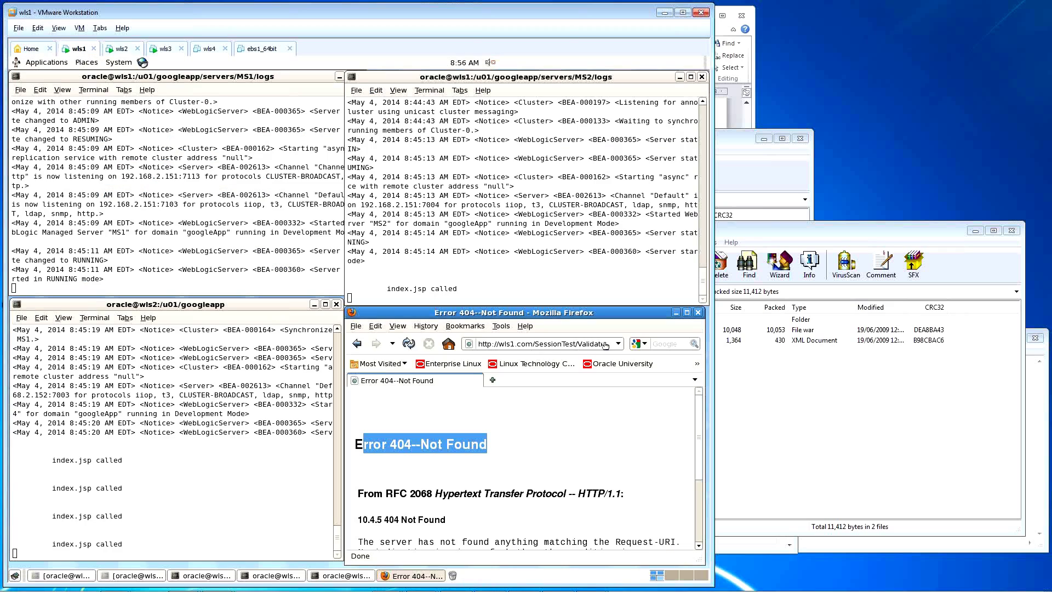
click(697, 312)
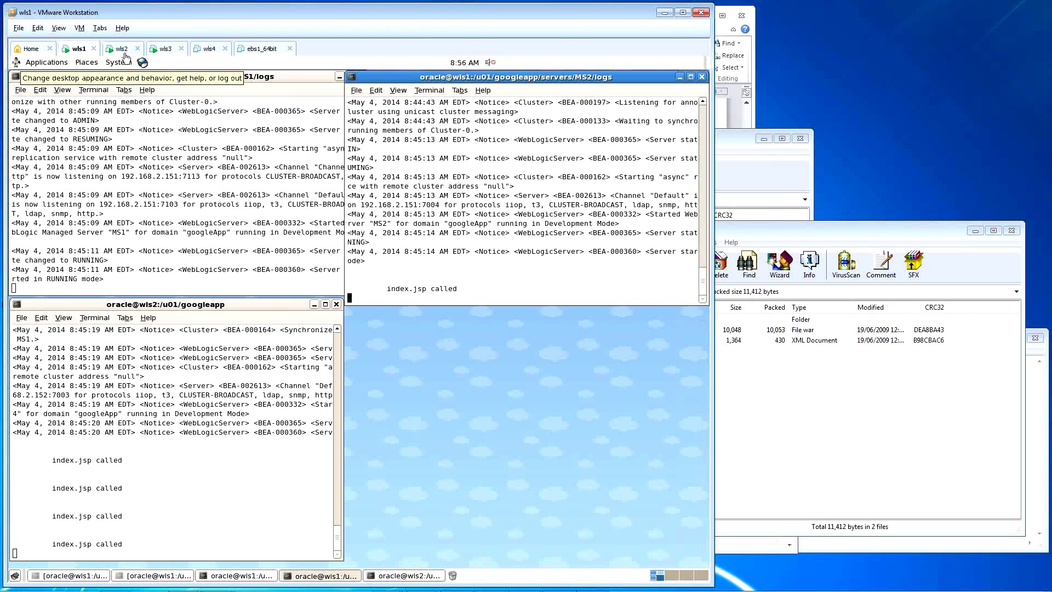
click(164, 50)
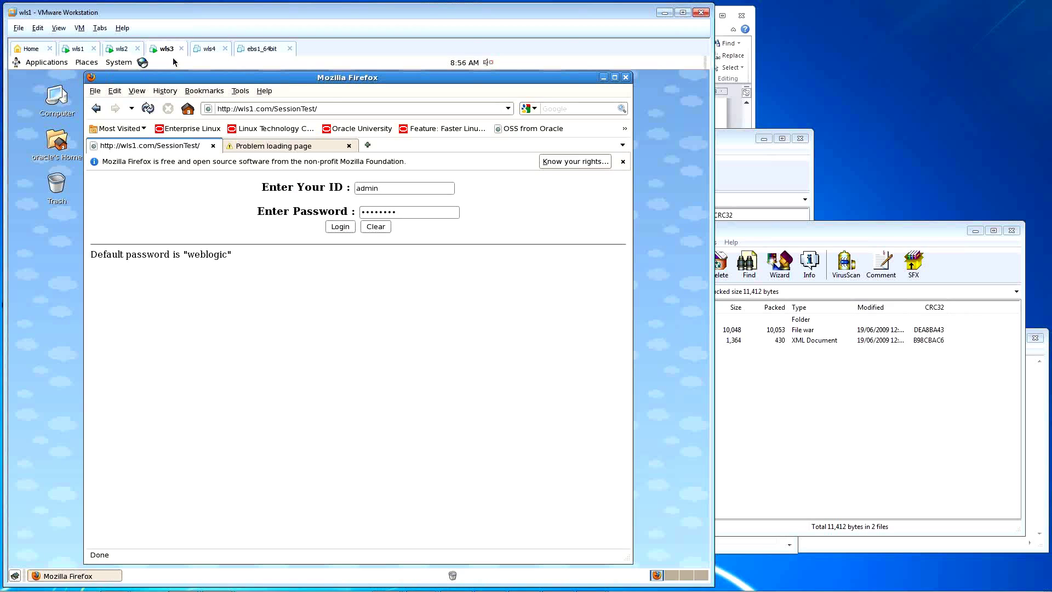
click(625, 77)
click(449, 343)
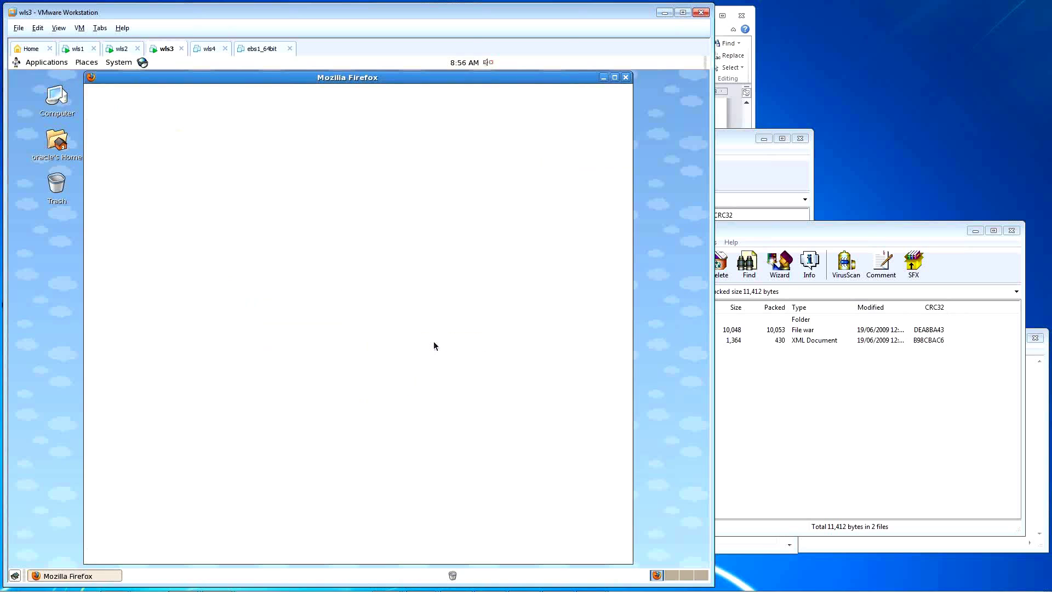
click(77, 48)
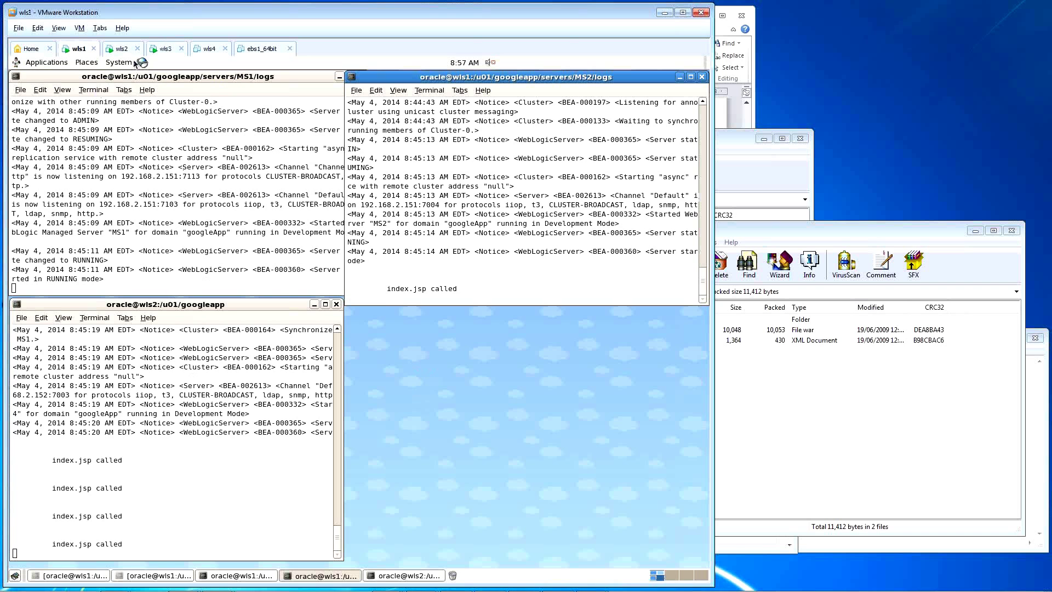
click(121, 49)
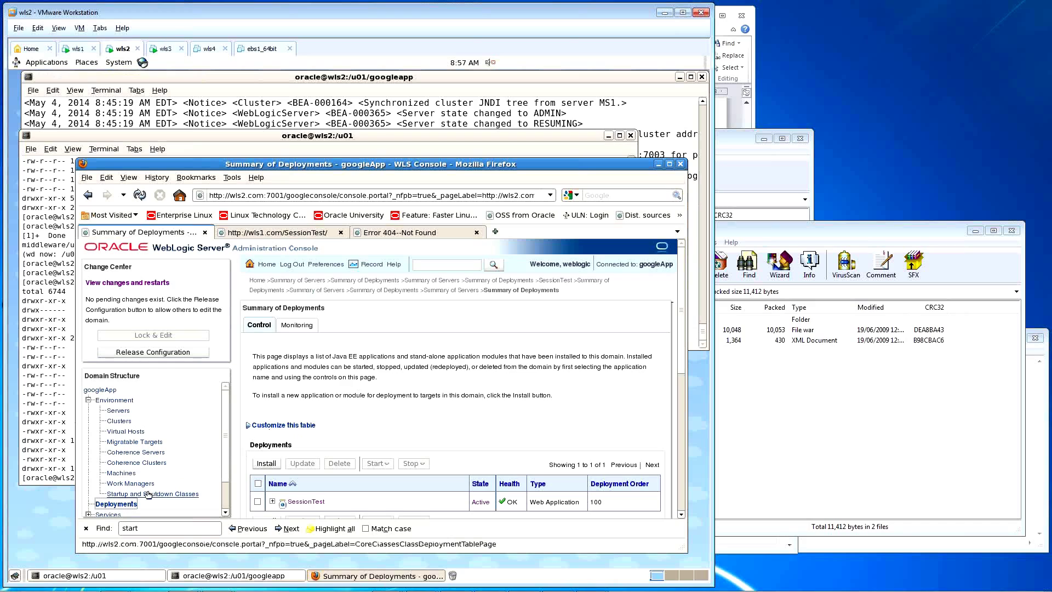
Tick the SessionTest deployment in the Deployments table and delete it.
scroll(192, 297, down, 1)
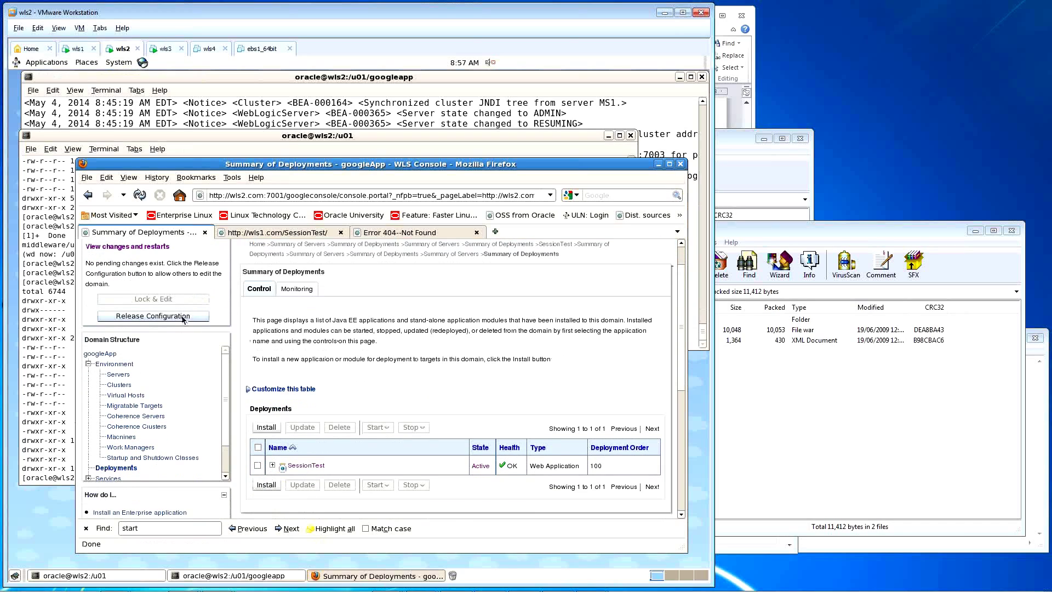
click(257, 465)
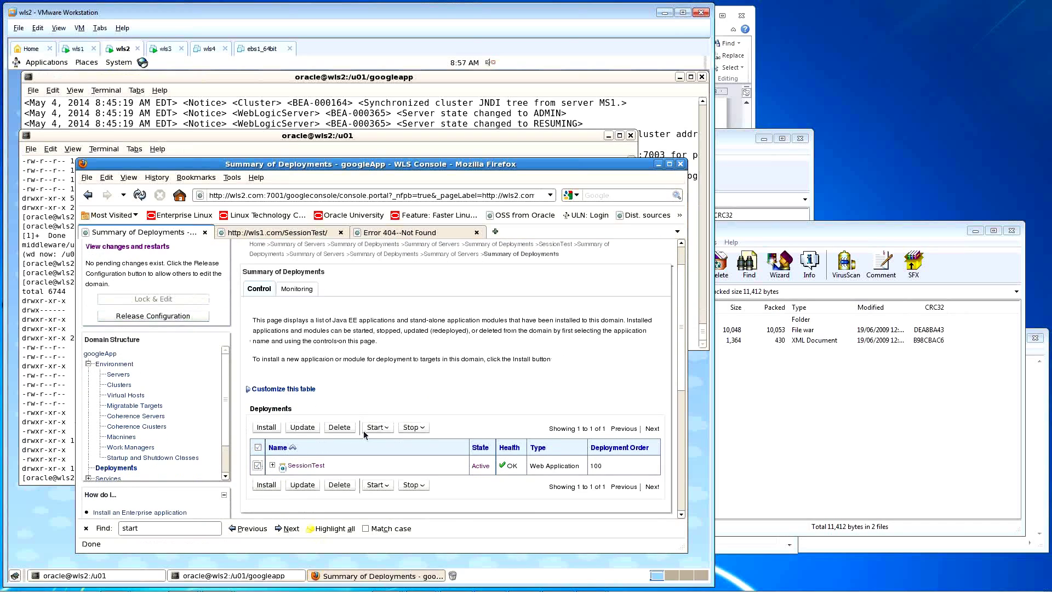
click(338, 428)
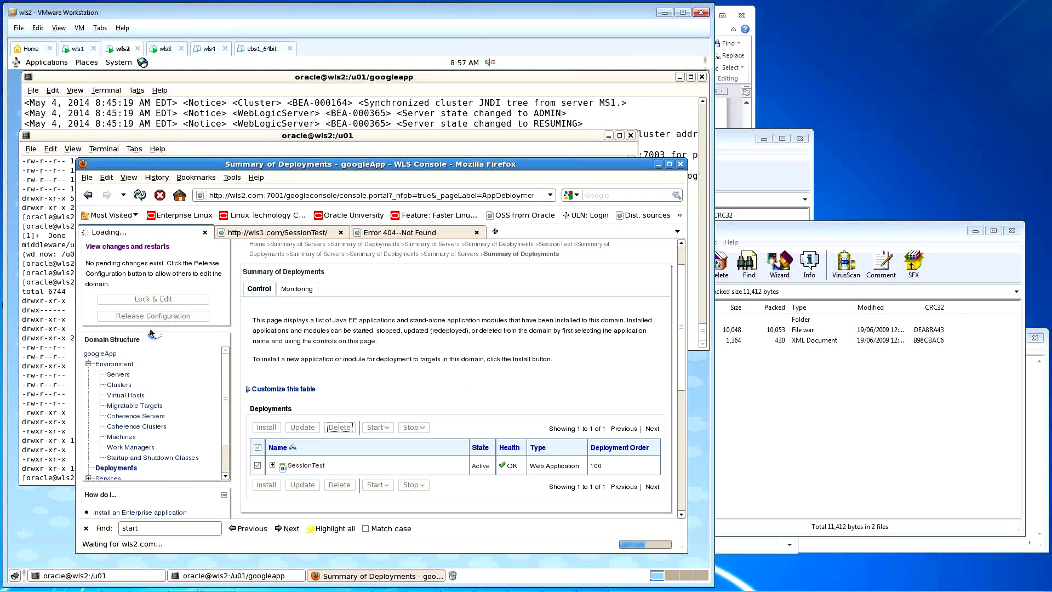
View the servers' start/stop controls, selecting then deselecting MS1 and MS2.
click(137, 343)
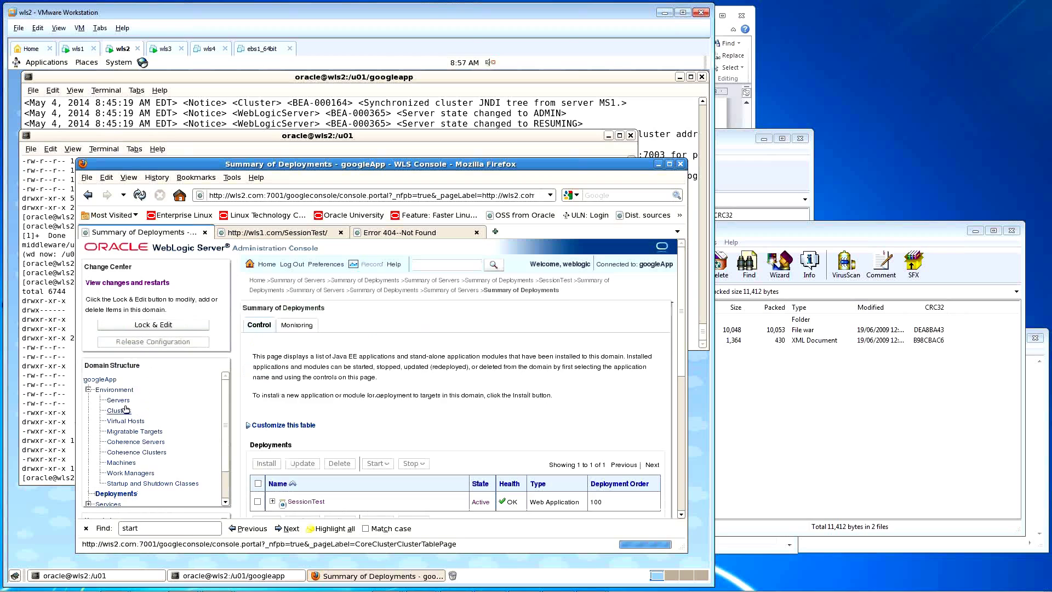
scroll(422, 400, down, 3)
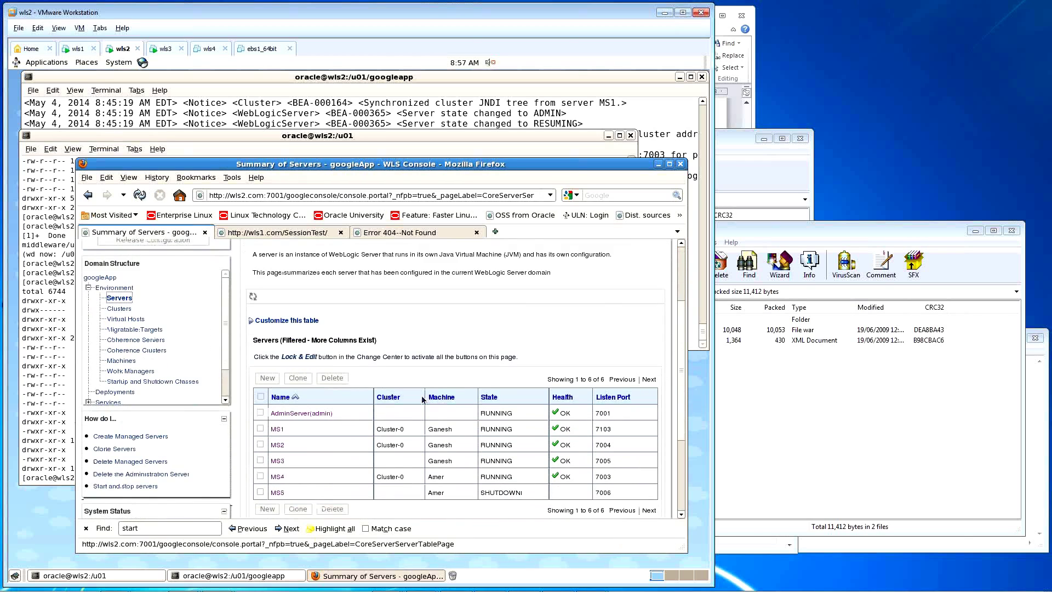
scroll(318, 267, up, 3)
click(311, 293)
click(261, 429)
click(260, 445)
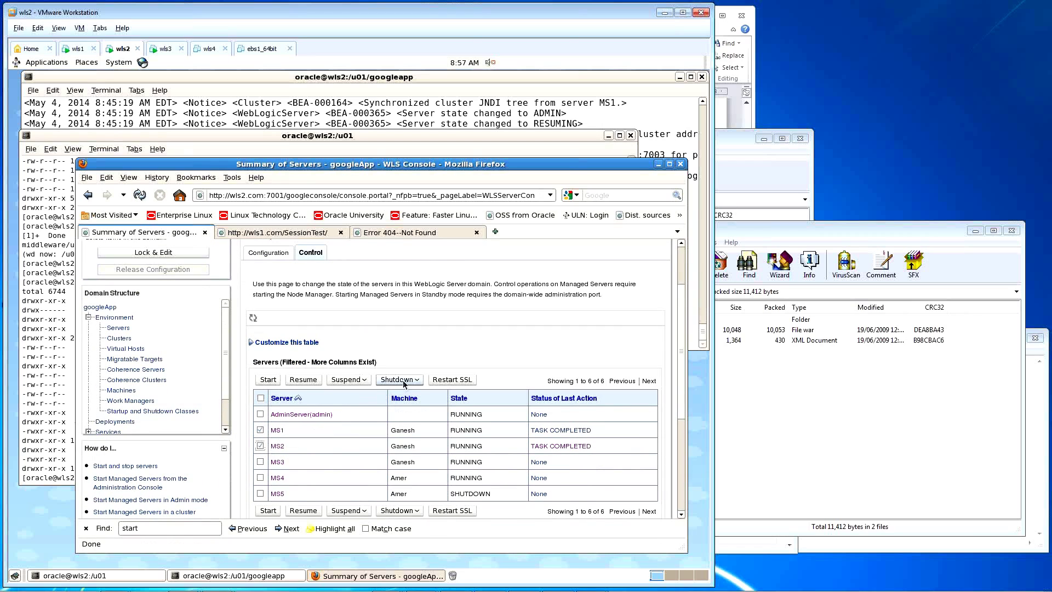
click(260, 430)
click(260, 445)
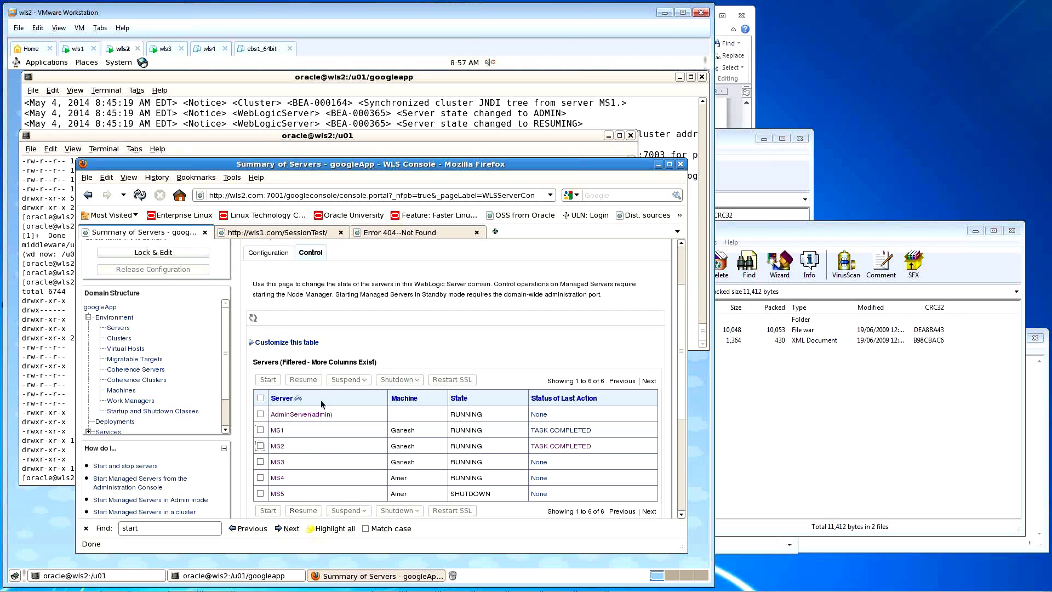
Back in Deployments, lock the configuration and Force Stop Now the SessionTest application.
click(114, 422)
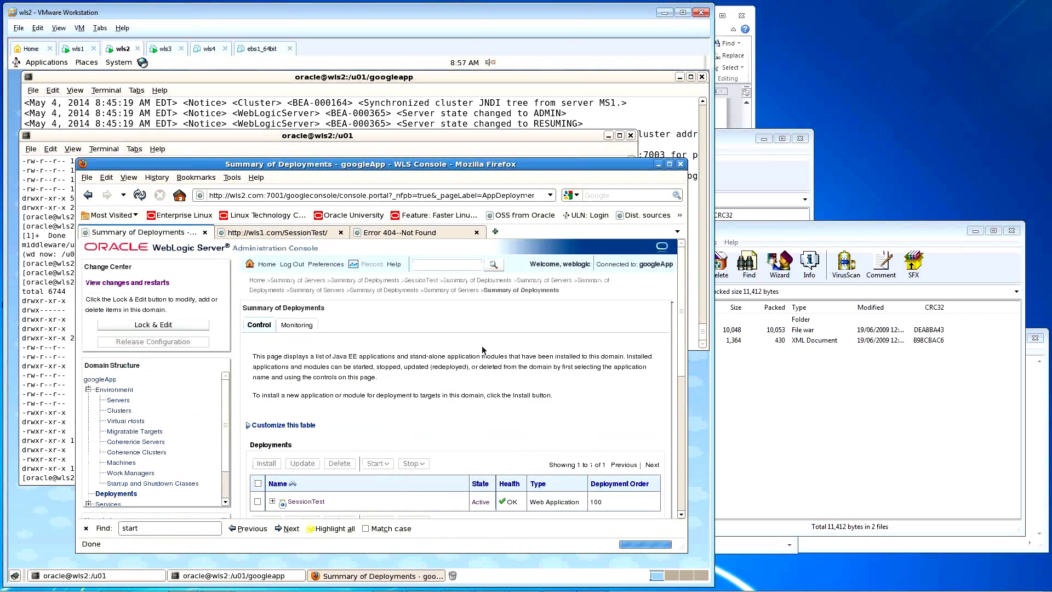
click(257, 392)
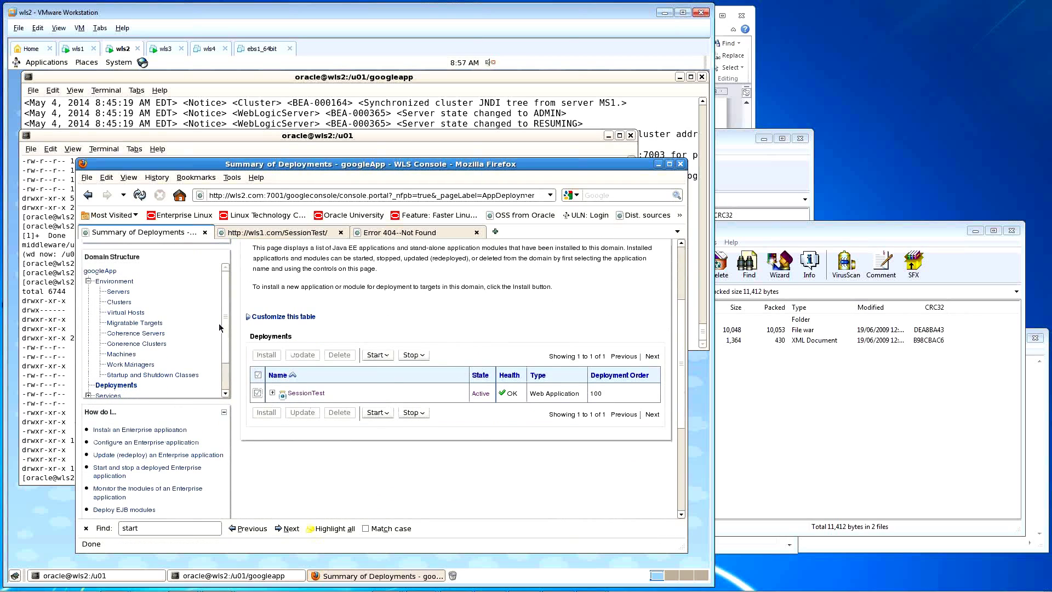
scroll(221, 278, up, 1)
click(194, 253)
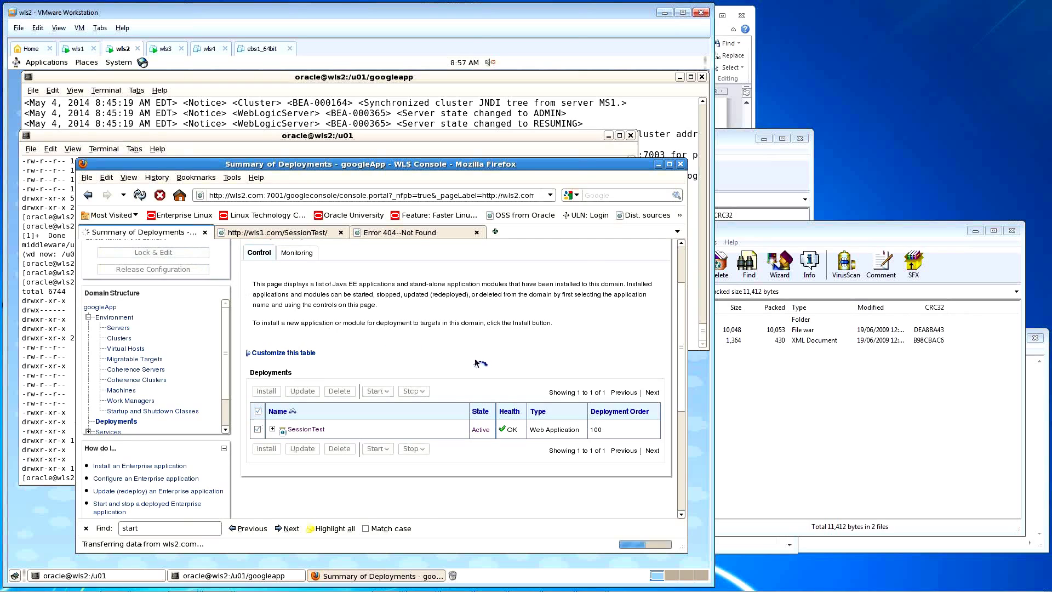
click(257, 393)
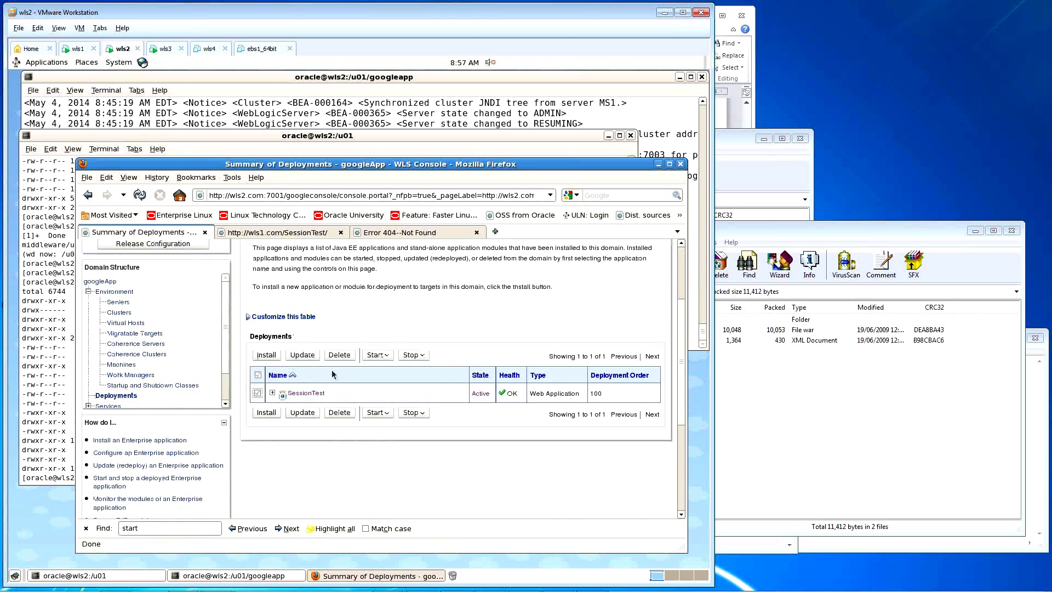
click(410, 355)
click(426, 384)
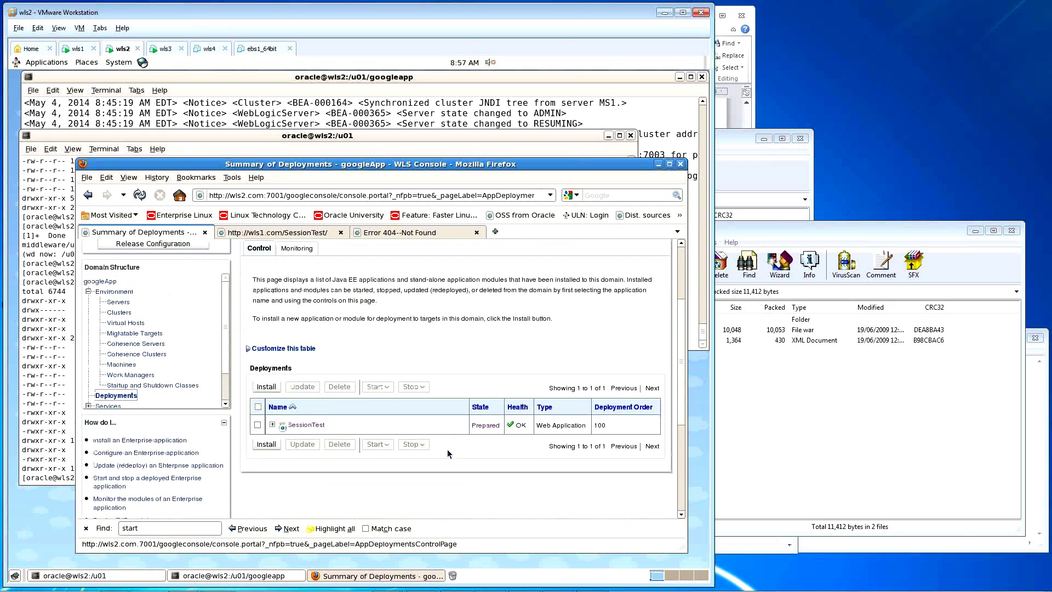
Delete the stopped SessionTest deployment and activate the change.
click(258, 425)
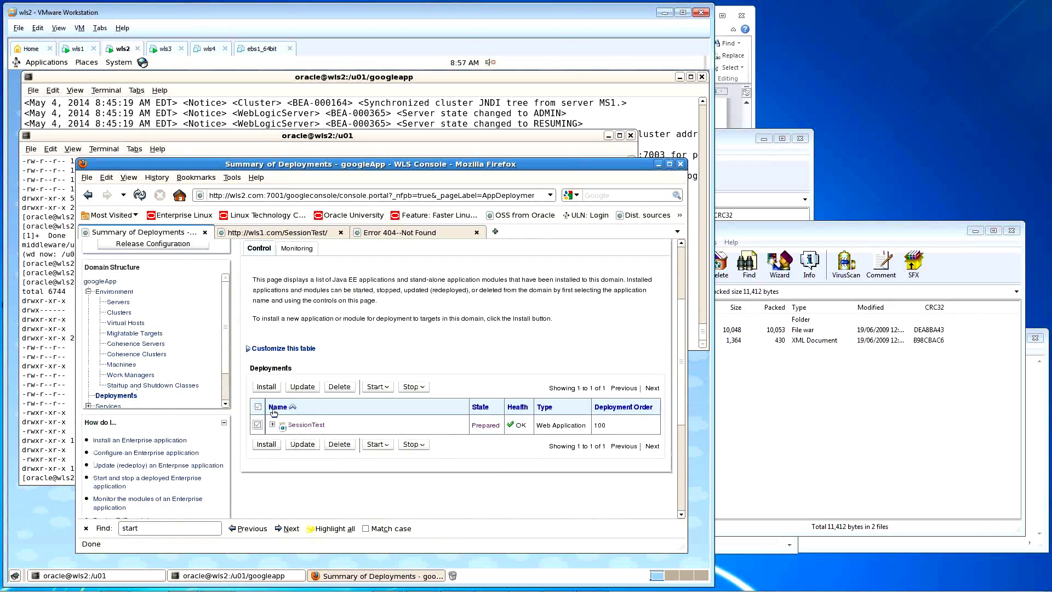
click(339, 386)
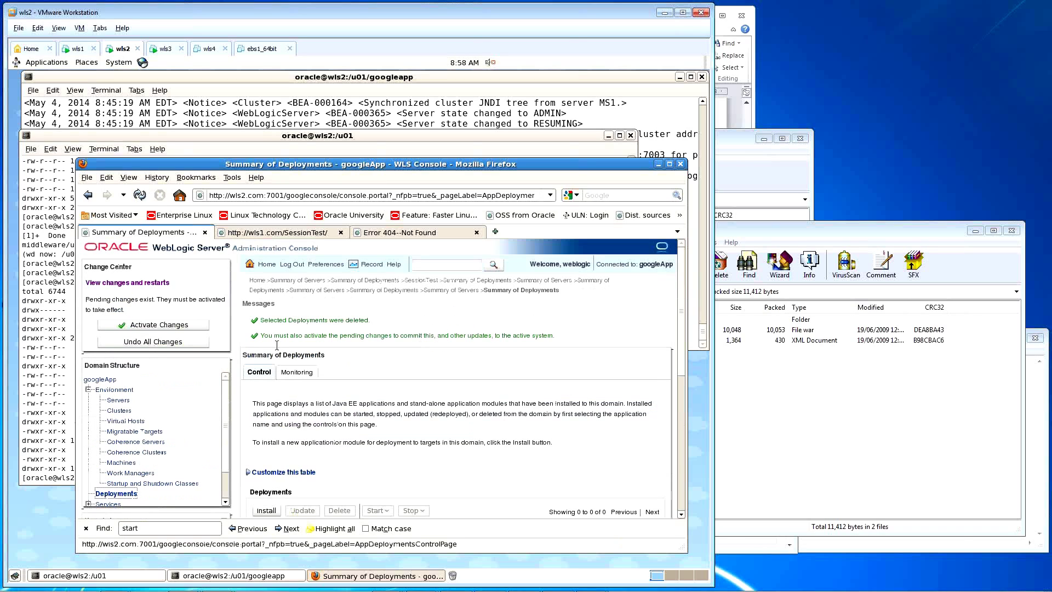
click(116, 325)
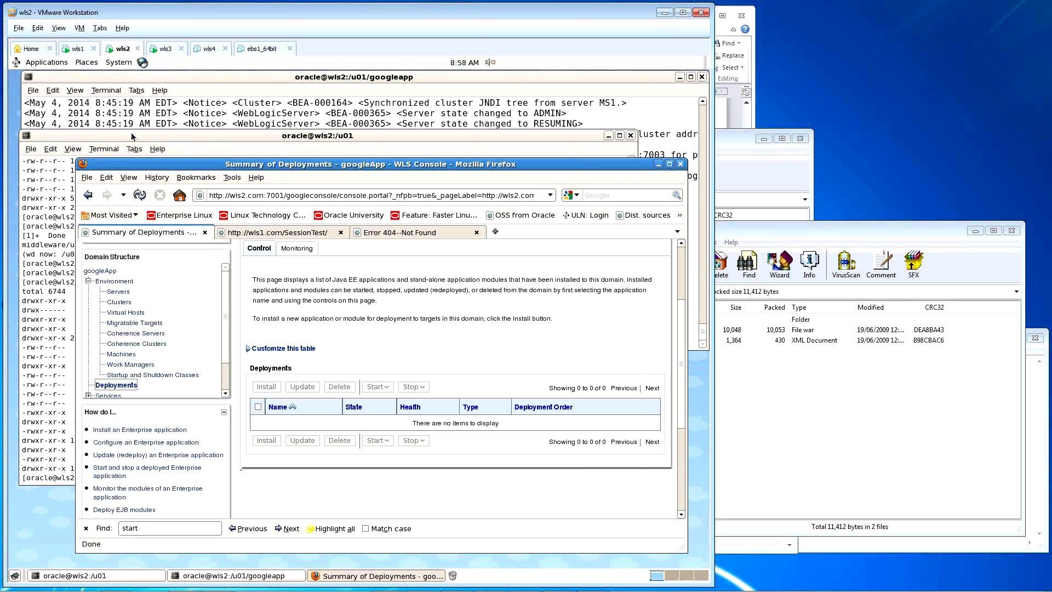
Rename SessionTest.war to SessionTest.war_new_not_working with mv in the wls2 terminal.
drag(131, 137, 124, 135)
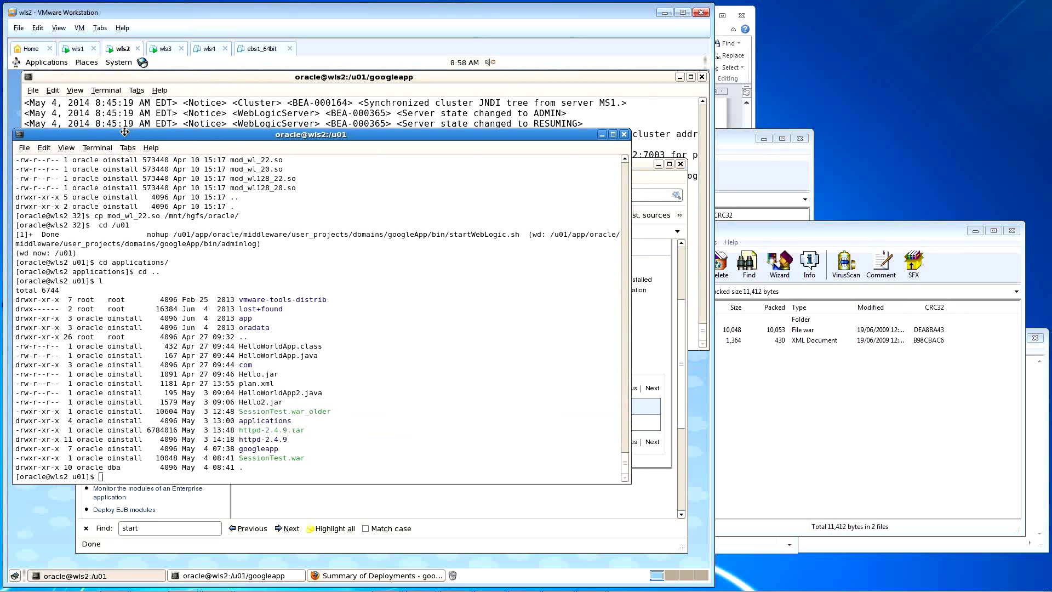
double_click(324, 412)
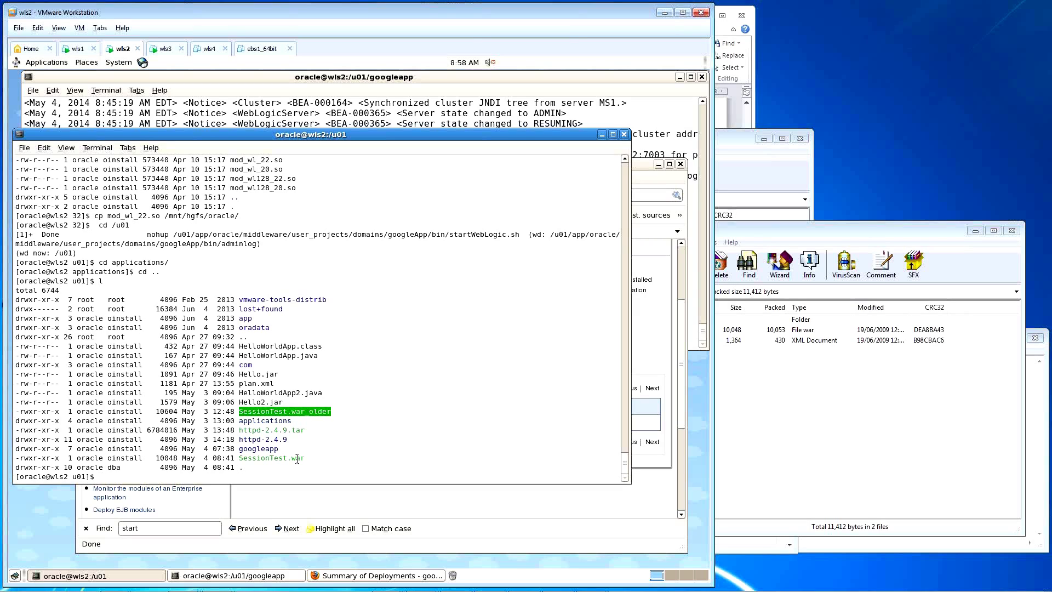
double_click(297, 459)
text(mv)
middle_click(297, 459)
text(_new)
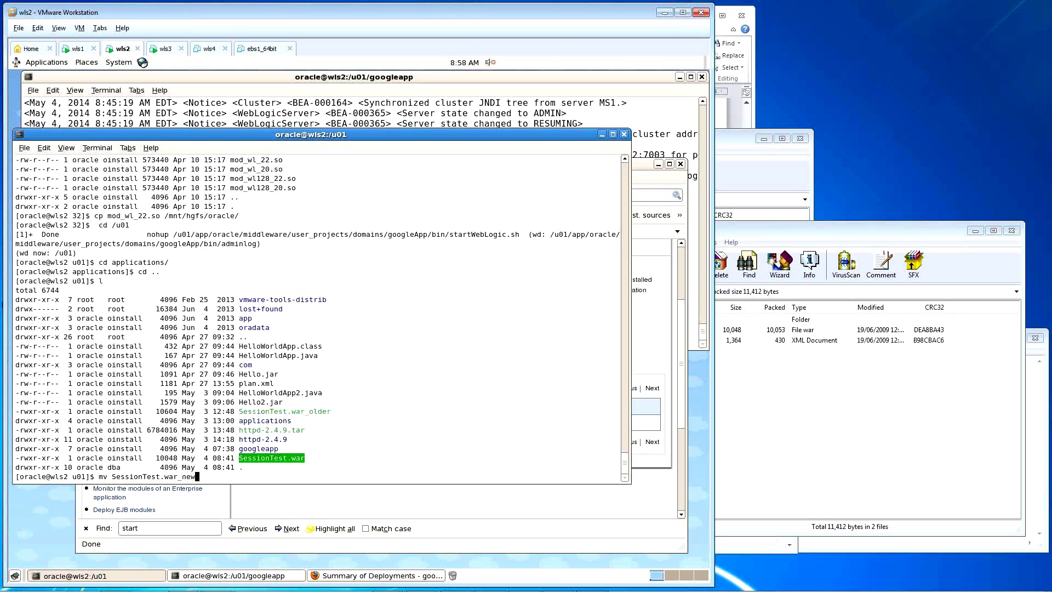
text(_not_working)
key(Return)
key(Up)
key(Left)
key(Left)
key(Left)
key(Left)
key(Left)
key(Left)
key(Left)
key(Left)
key(Left)
key(Left)
key(Left)
key(Left)
key(Left)
key(Left)
key(Left)
key(Left)
key(Left)
key(Left)
key(Left)
key(Left)
key(Left)
key(Left)
key(Left)
text(SessionTest.war)
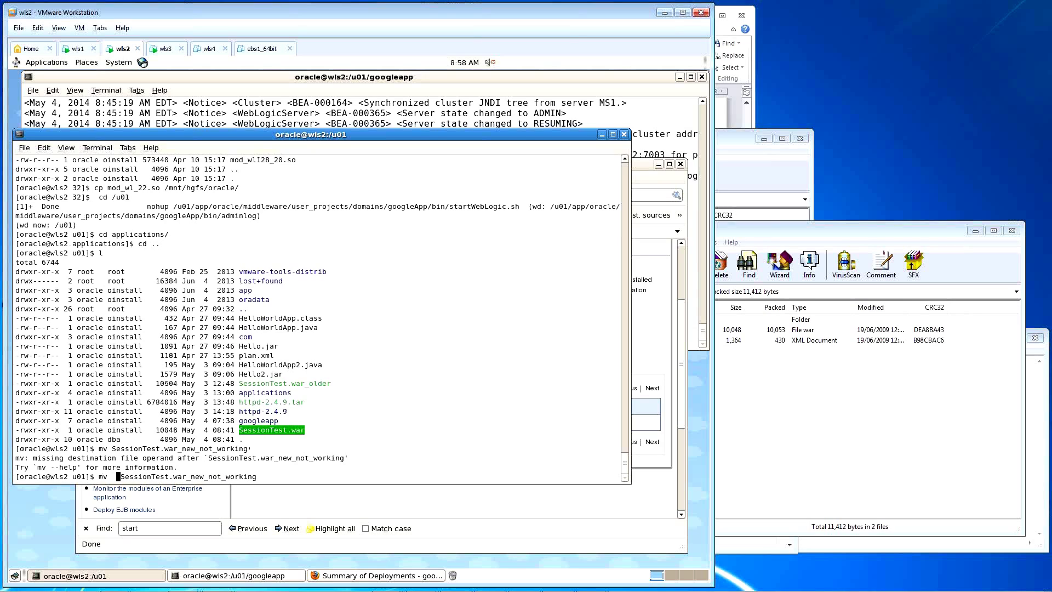
key(Return)
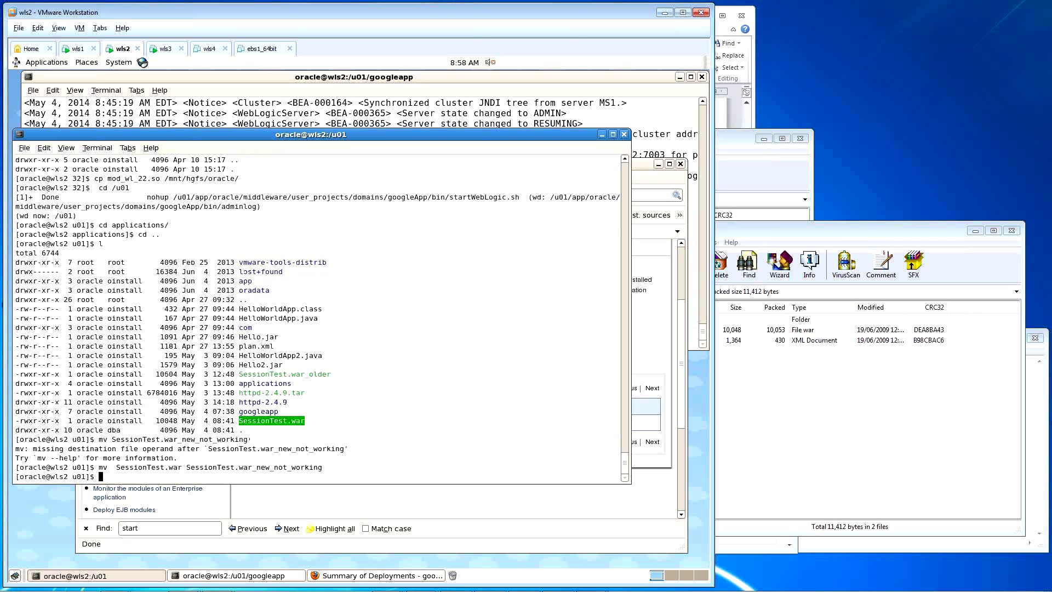
Rename SessionTest.war_older back to SessionTest.war with mv.
double_click(310, 375)
key(ctrl+c)
text(mv)
middle_click(310, 375)
middle_click(310, 374)
key(BackSpace)
key(BackSpace)
key(BackSpace)
key(BackSpace)
key(BackSpace)
key(BackSpace)
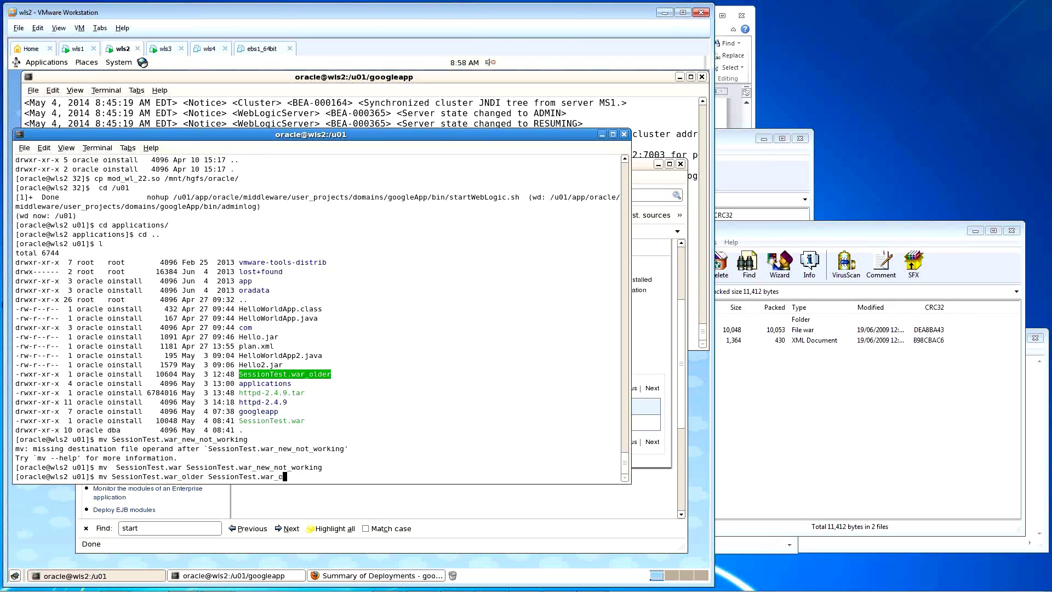
key(Return)
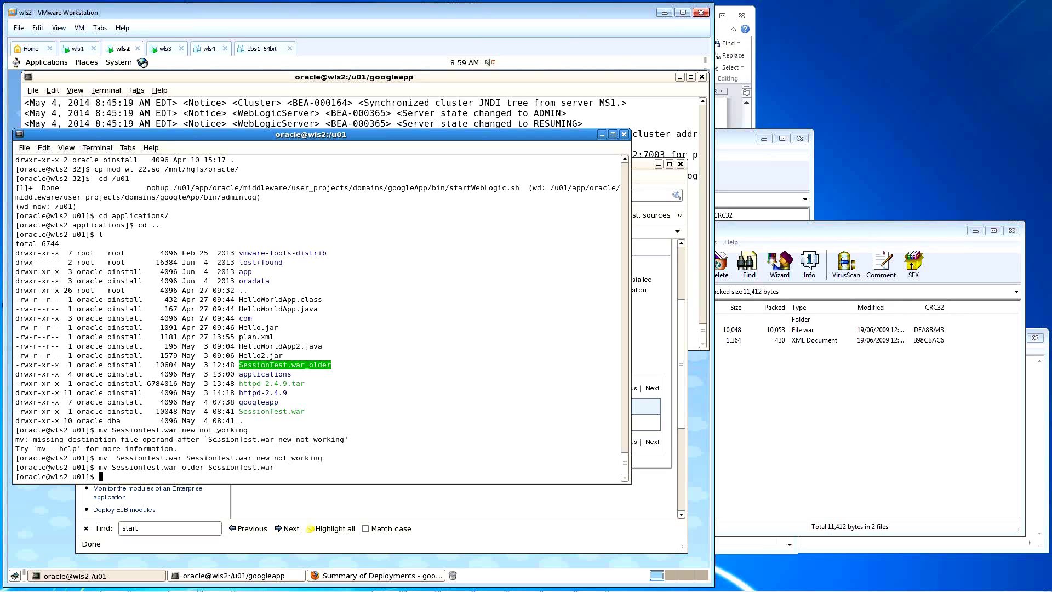
text(jar -xvf)
Run jar -xvf SessionTest.war in /u01 and list the folder contents by time.
double_click(242, 467)
middle_click(241, 466)
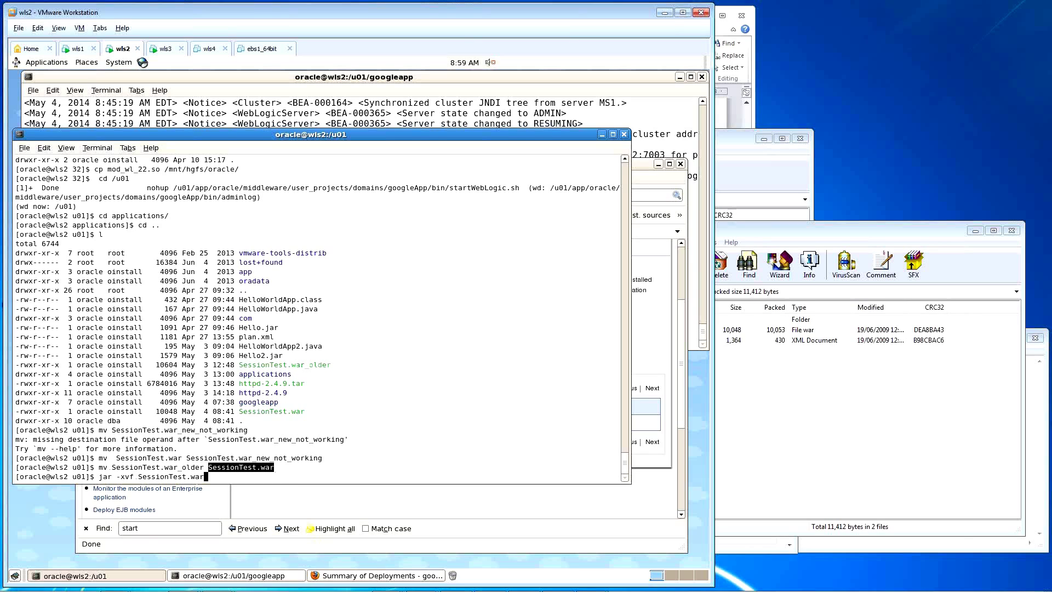
drag(98, 477, 263, 476)
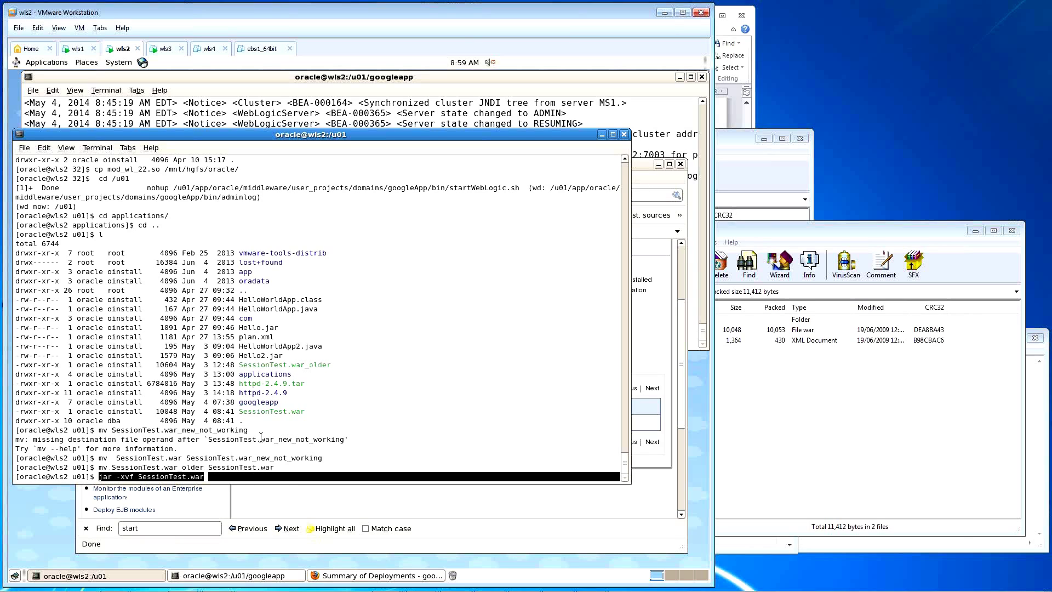
key(Return)
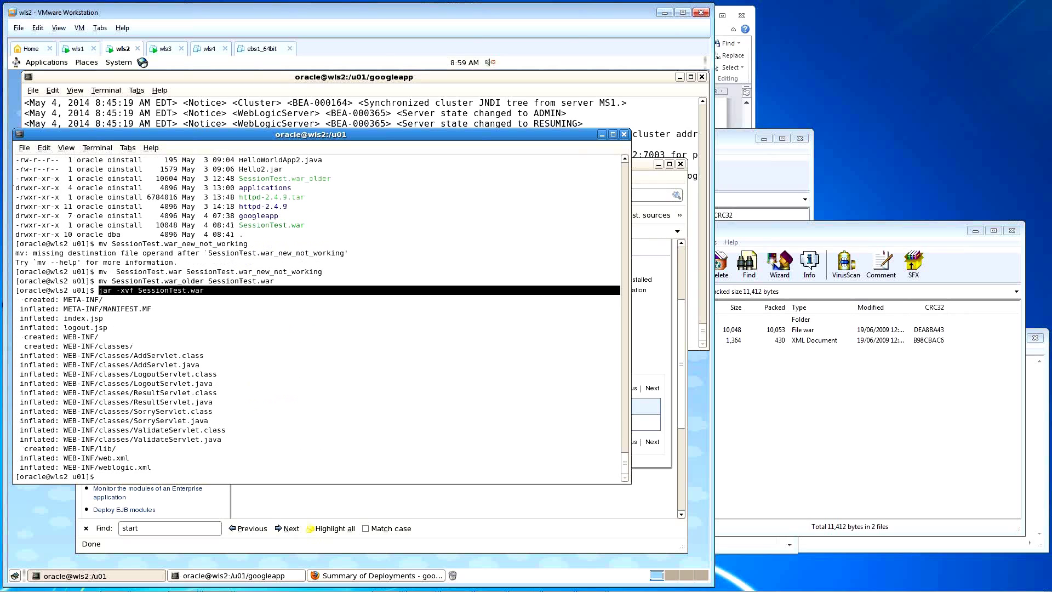
text(cd)
key(BackSpace)
key(BackSpace)
key(BackSpace)
text(l)
key(Return)
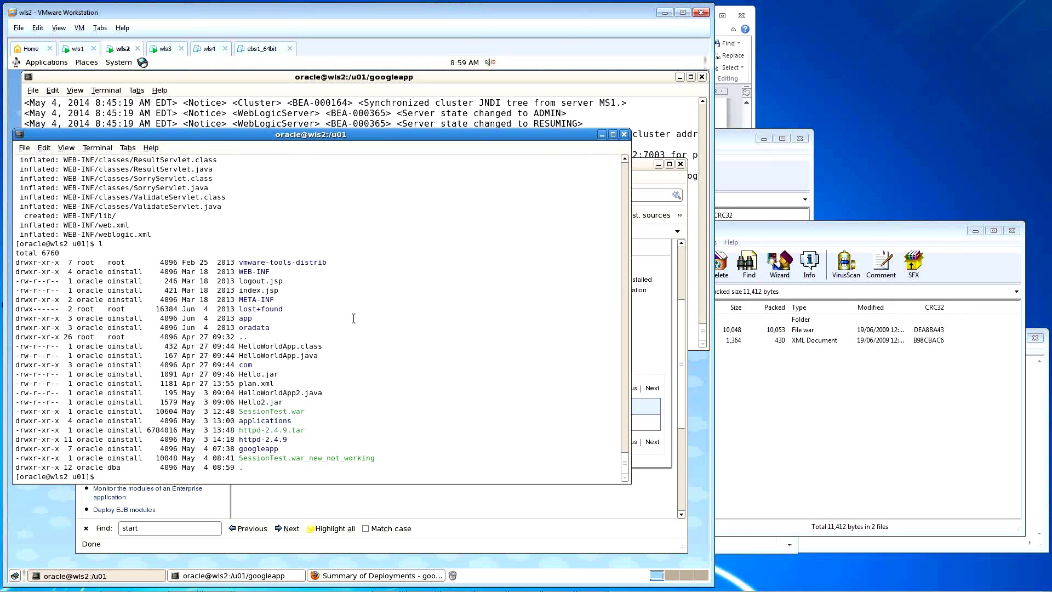
Create a SessionTest folder, copy SessionTest.war into it, and change into it.
text(mkdir Ses)
text(Test)
key(Return)
text(jar -xvf SessionTest.war)
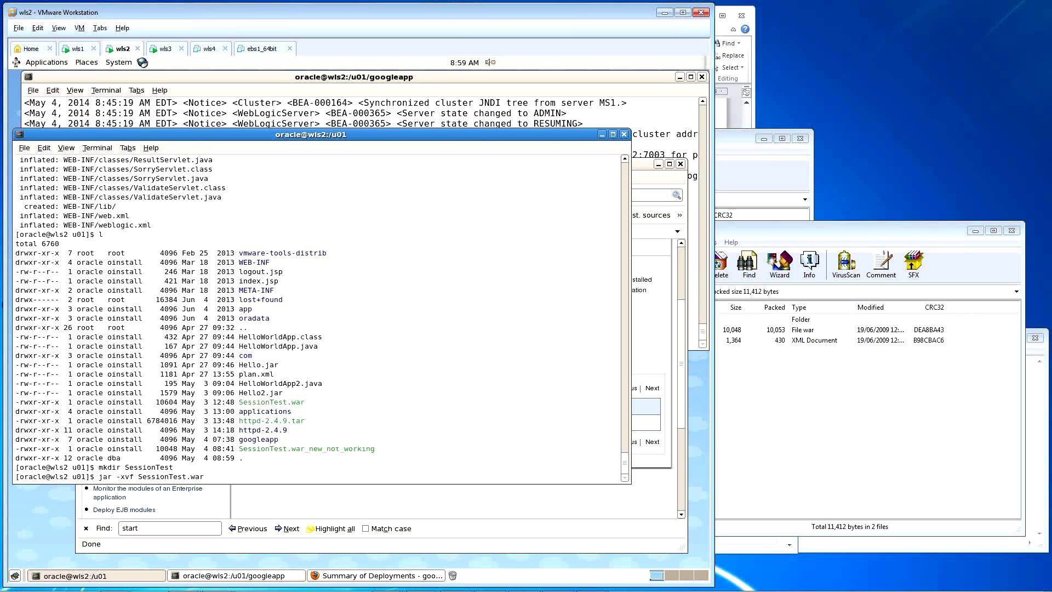
key(ctrl+u)
text(cp SessionTest.war SessionTest)
key(Return)
text(cd SessionTest)
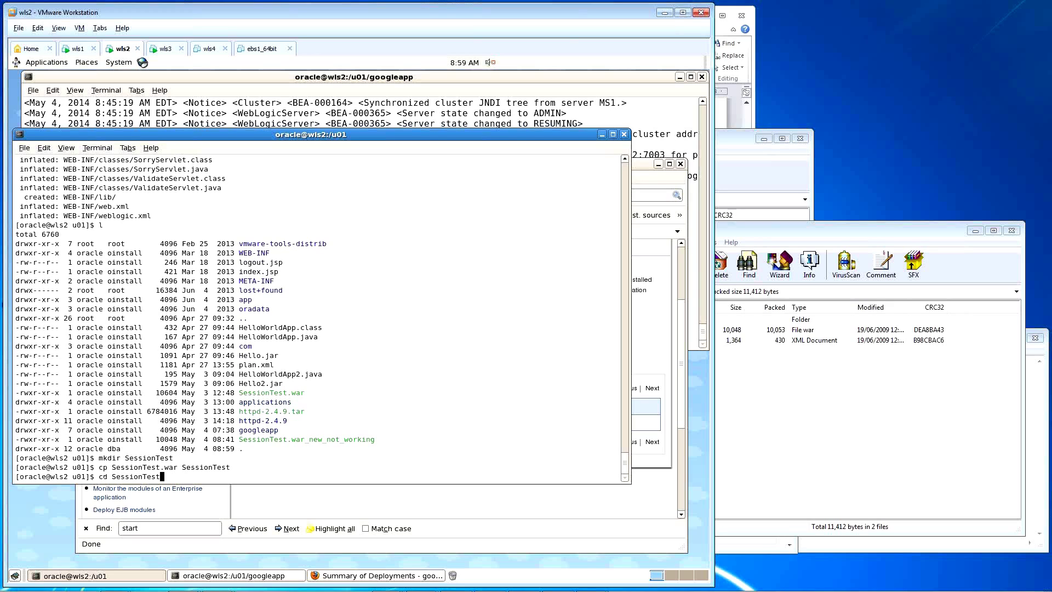
key(Return)
Extract SessionTest.war inside the SessionTest folder and move into its WEB-INF directory.
key(Up)
key(Up)
key(Up)
key(Up)
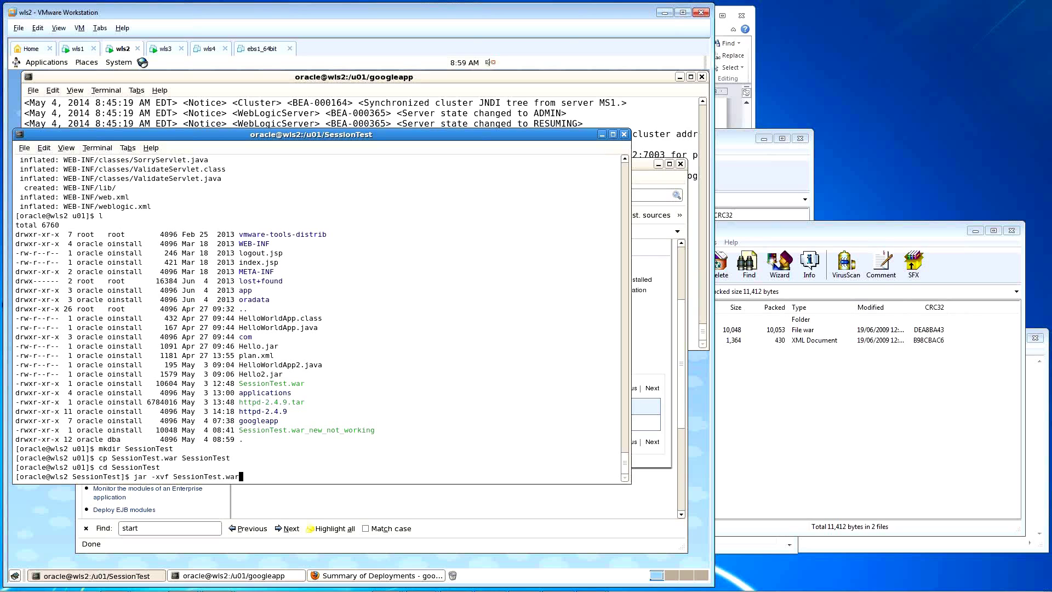
key(Return)
text(l)
key(Return)
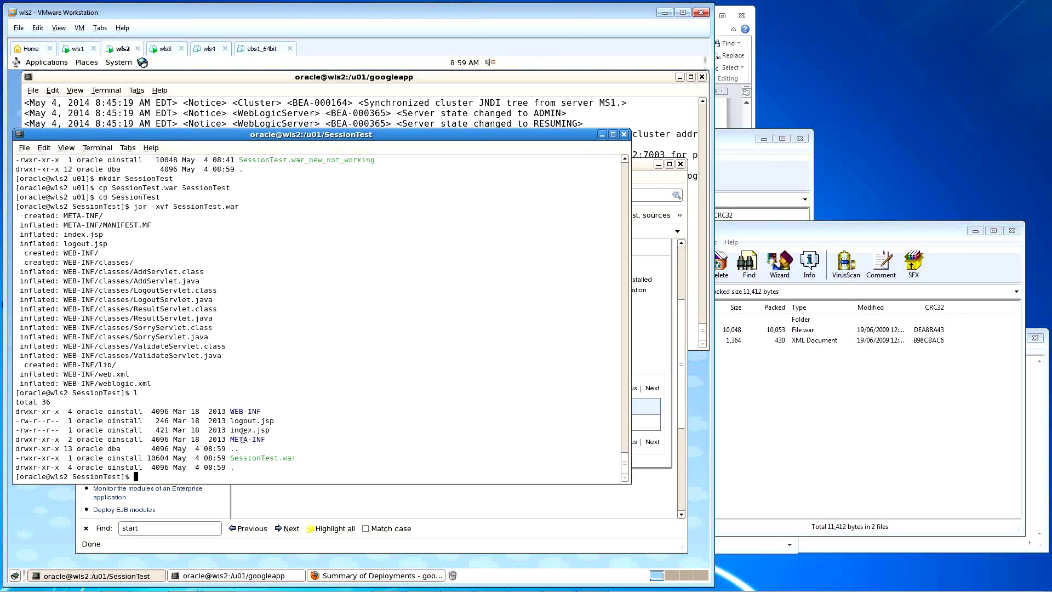
double_click(248, 411)
text(cd)
middle_click(247, 411)
key(Return)
text(l)
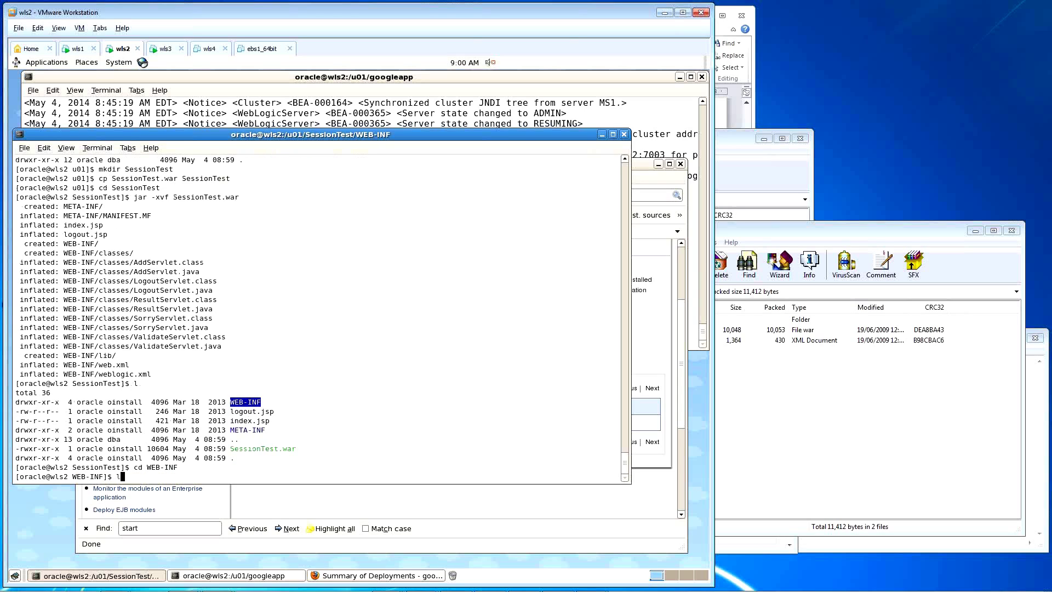
key(Return)
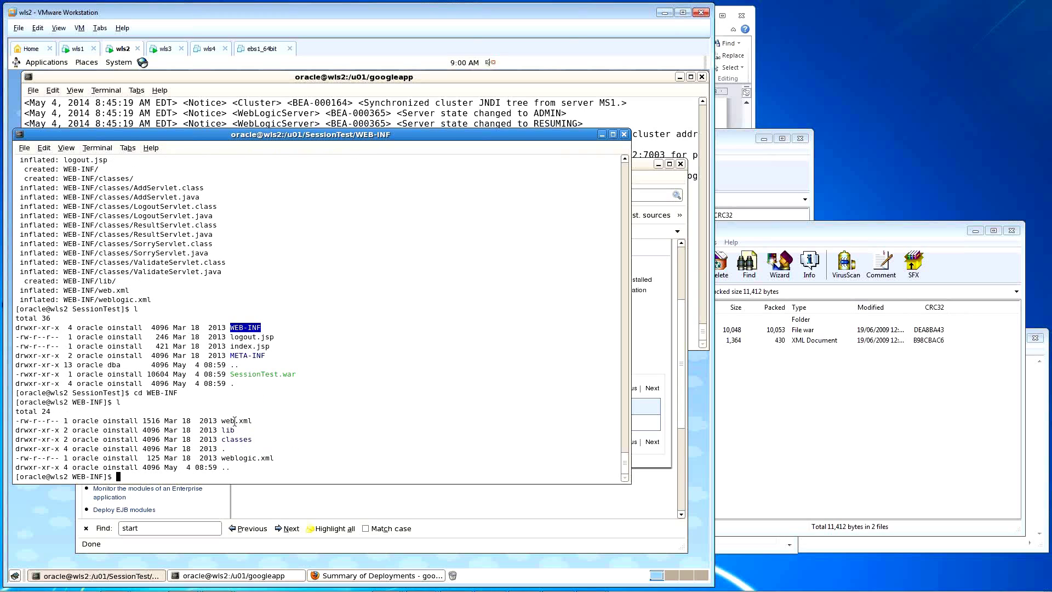
Open weblogic.xml in vi and move down to line 3.
double_click(246, 458)
key(ctrl+c)
text(vi)
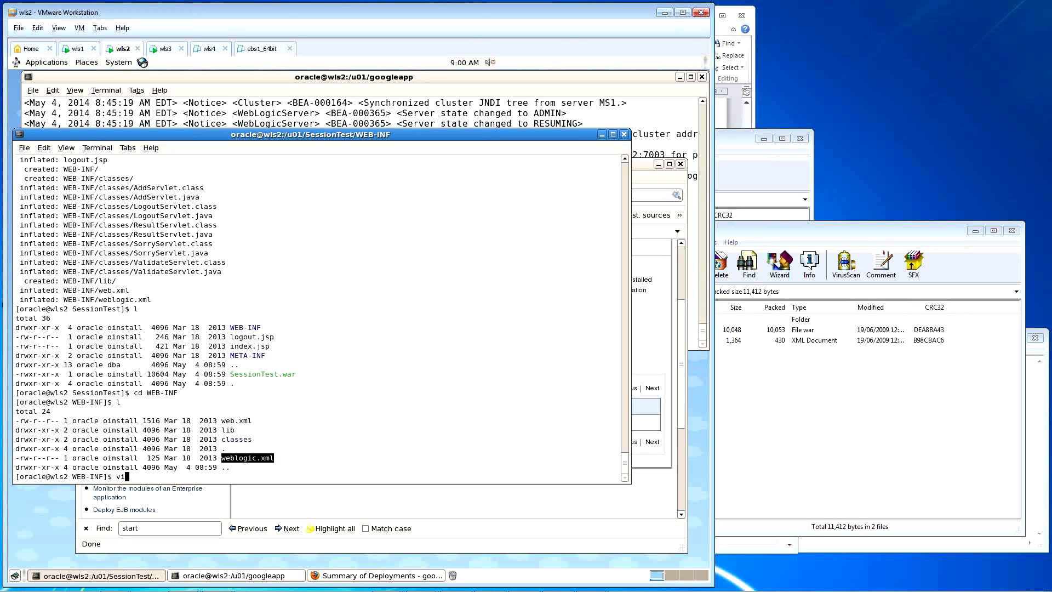
key(shift+Insert)
key(Return)
key(Down)
key(Down)
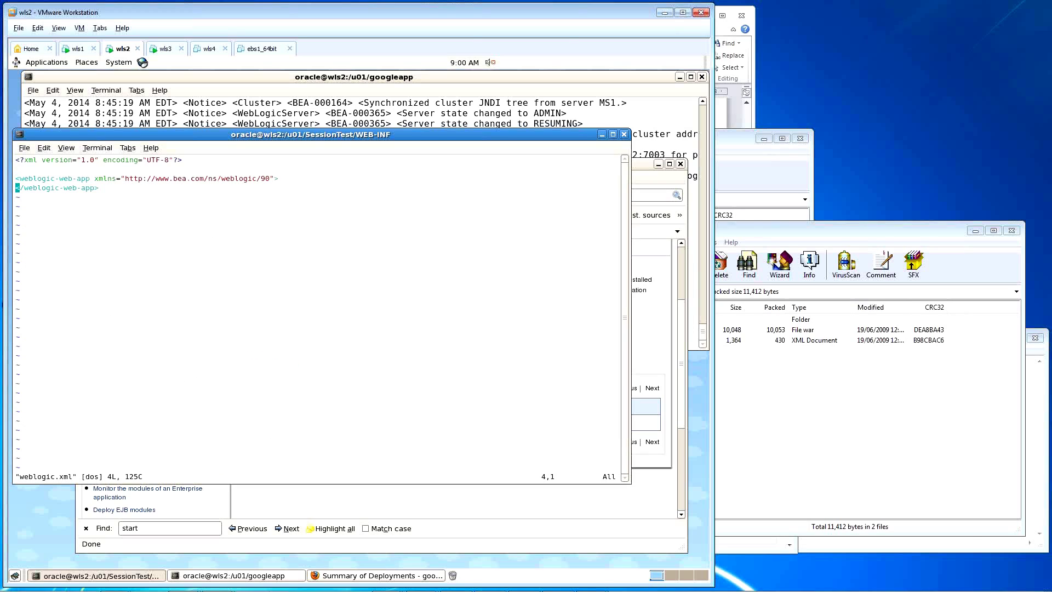
mouse_move(181, 573)
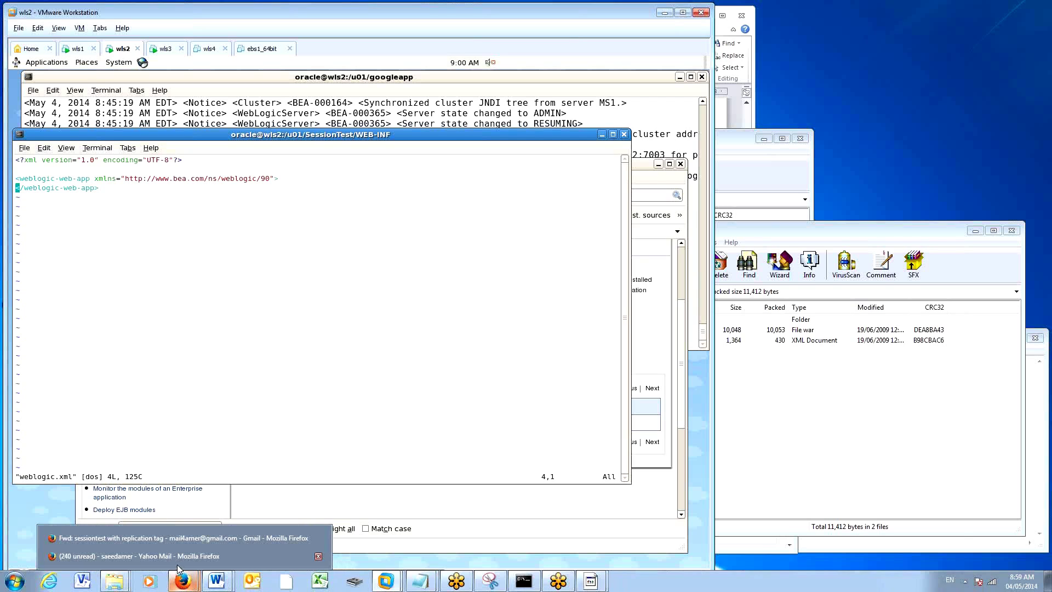
Select the session-descriptor XML block in the Weblogic_Trg_Shared_doc Google Doc.
click(175, 542)
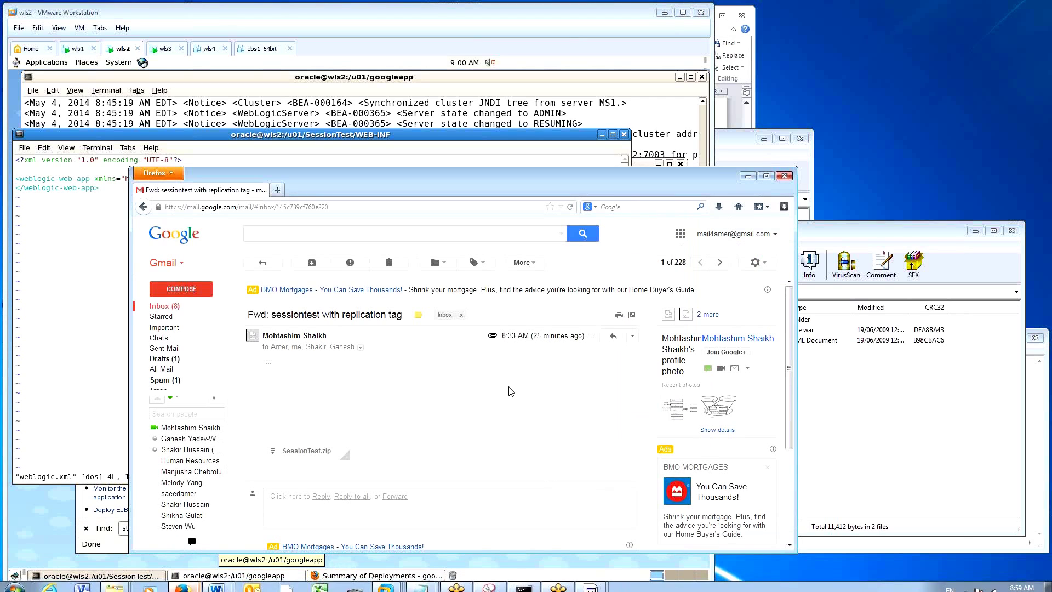
click(748, 176)
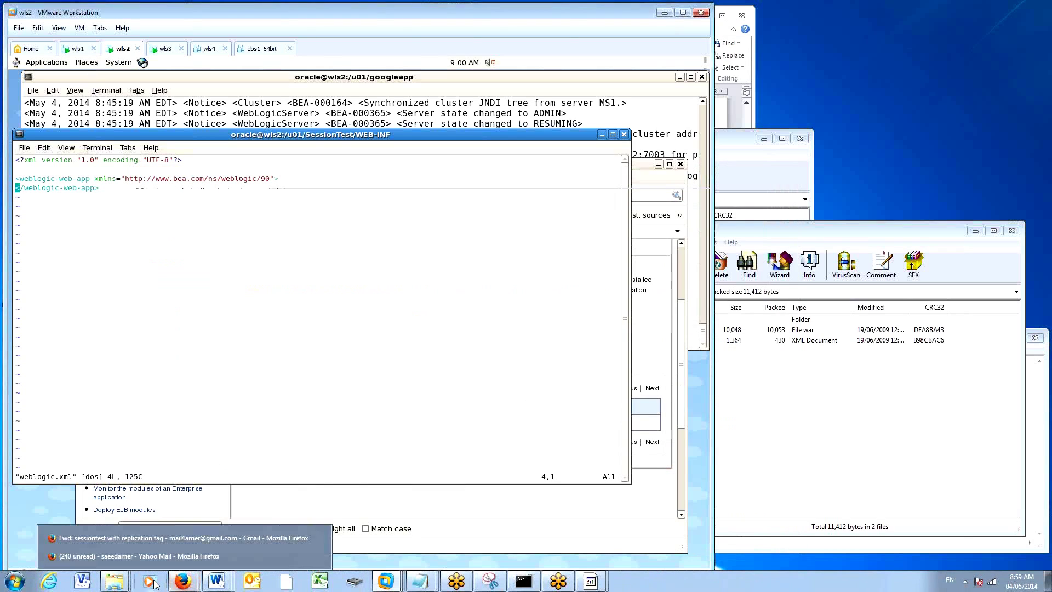
click(173, 556)
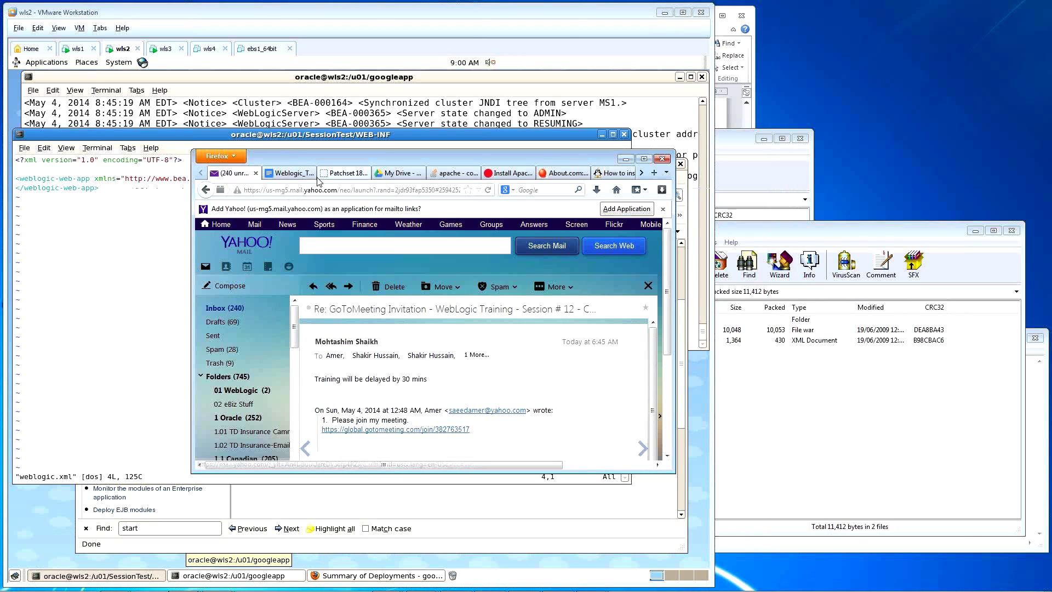
click(289, 172)
scroll(433, 372, down, 1)
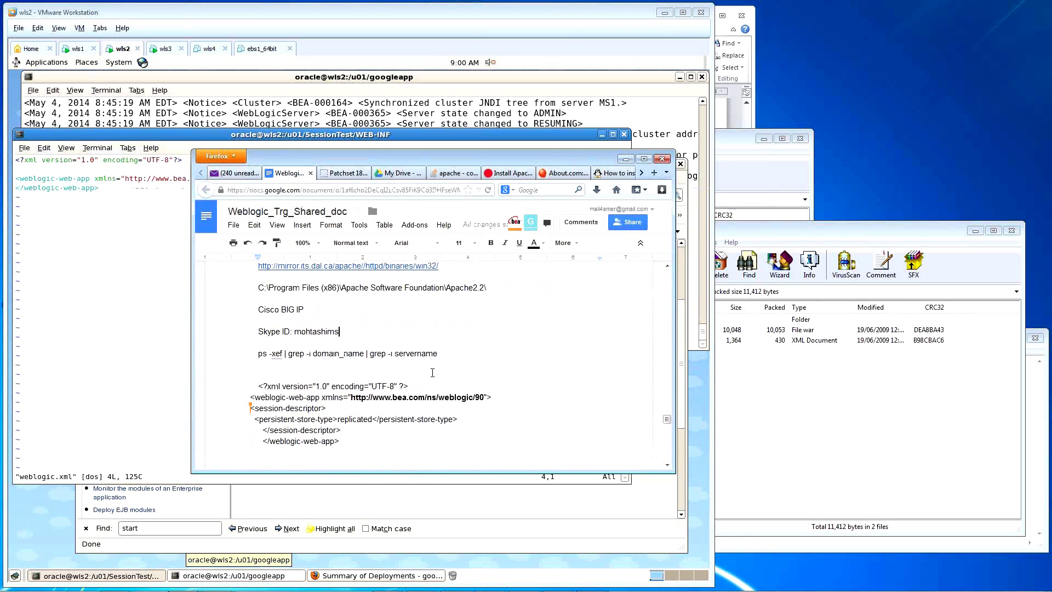
scroll(372, 363, down, 5)
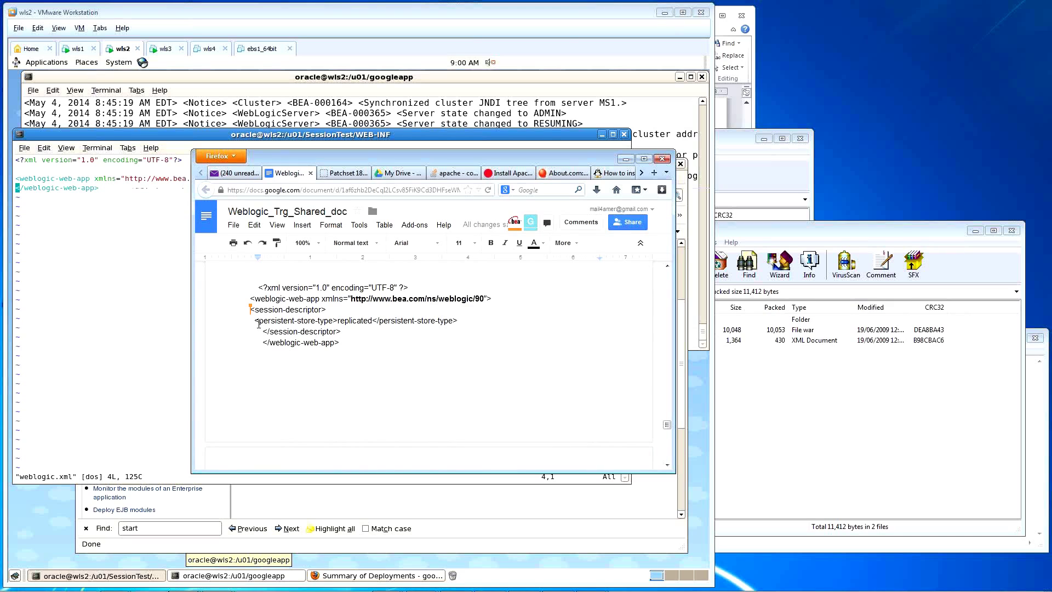
mouse_move(252, 305)
drag(251, 309, 345, 332)
key(ctrl+c)
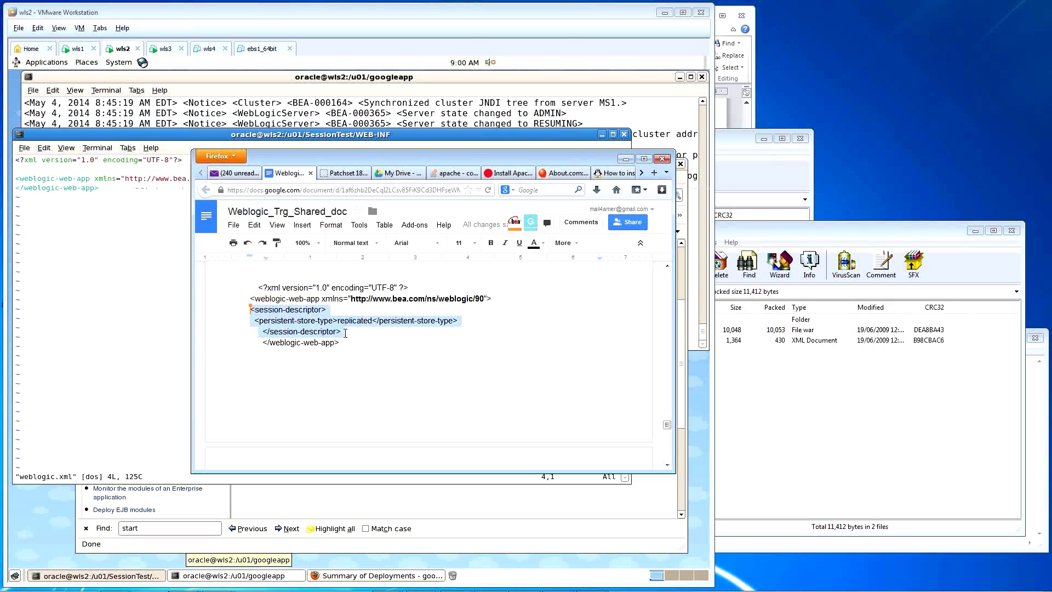
Paste the session-descriptor block above the closing weblogic-web-app tag and save with :wq.
click(164, 138)
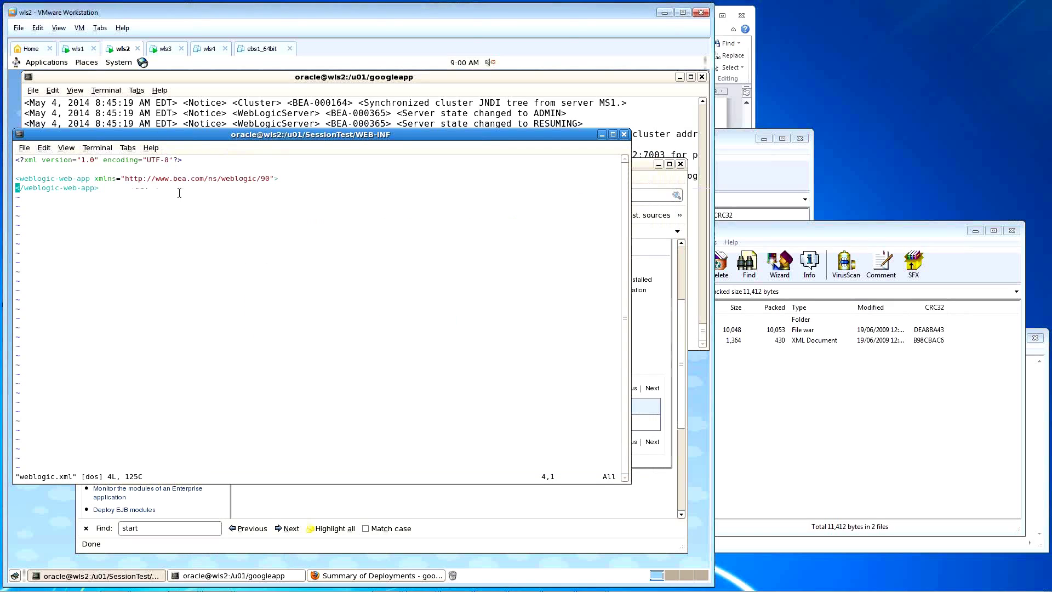
key(shift+o)
key(ctrl+shift+v)
key(Escape)
key(d)
key(d)
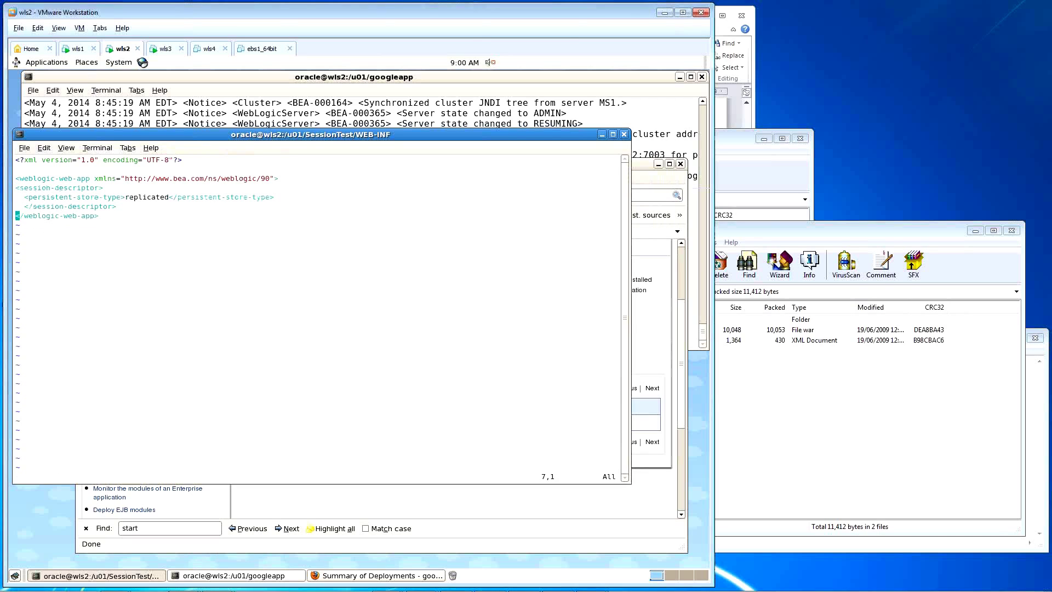
key(Up)
key(Up)
text(:wq)
key(Return)
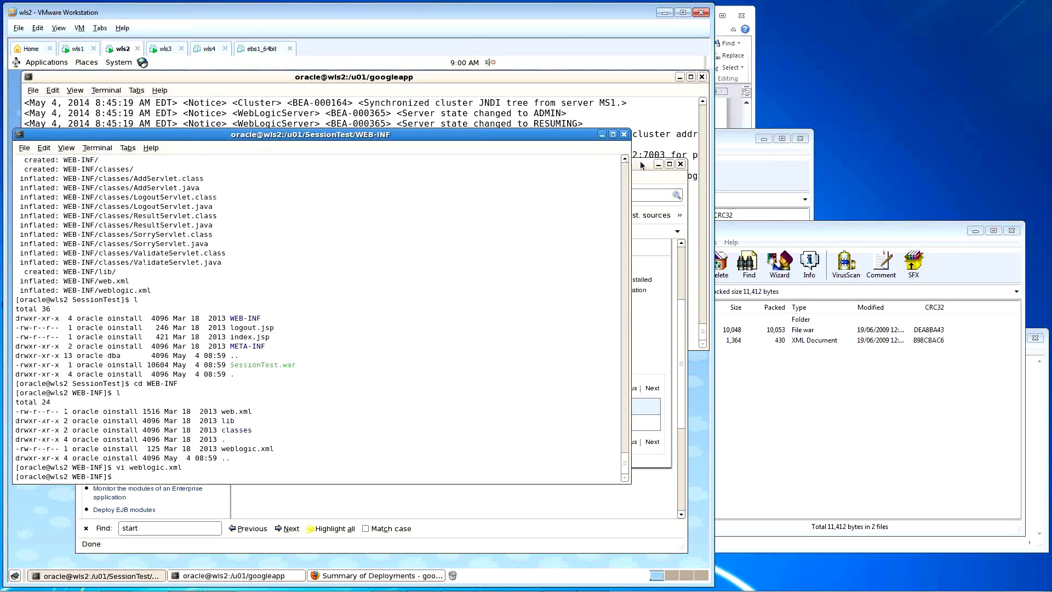
Start a new application install from the WebLogic console's Summary of Deployments page.
click(453, 530)
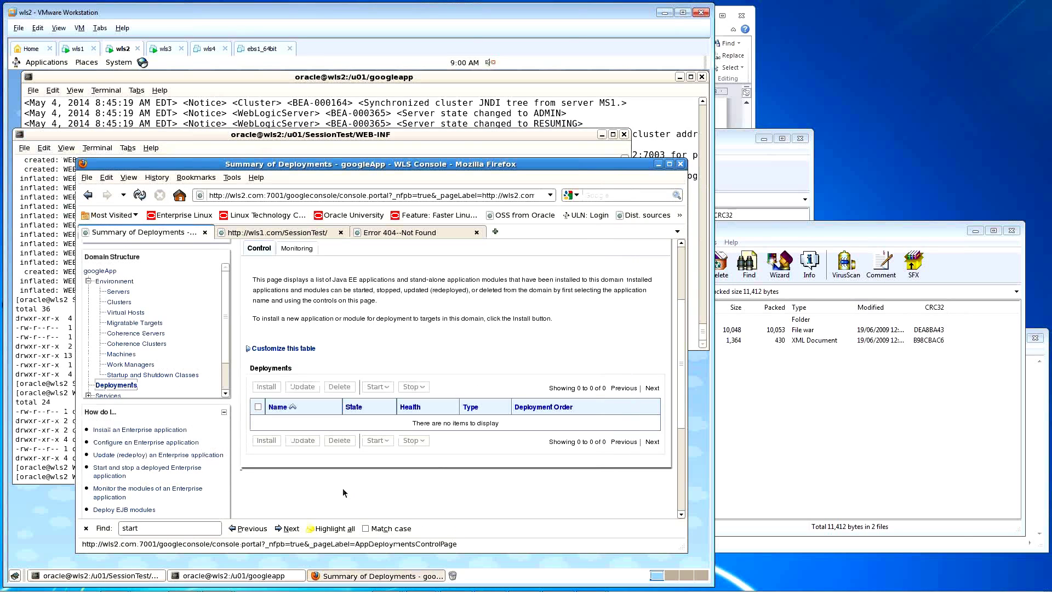
click(116, 385)
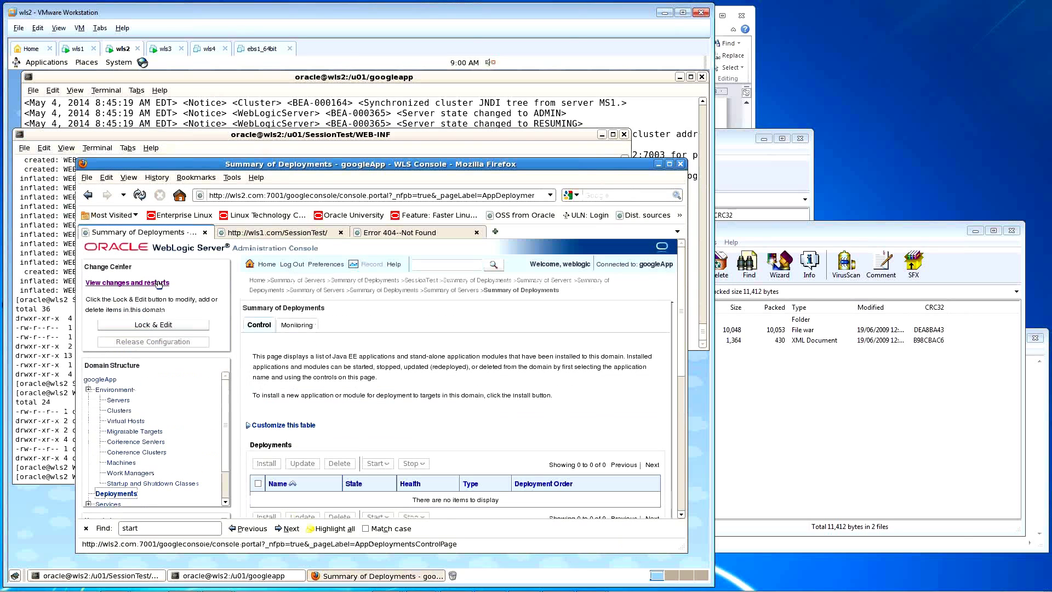
scroll(435, 378, down, 3)
click(266, 374)
scroll(445, 339, down, 4)
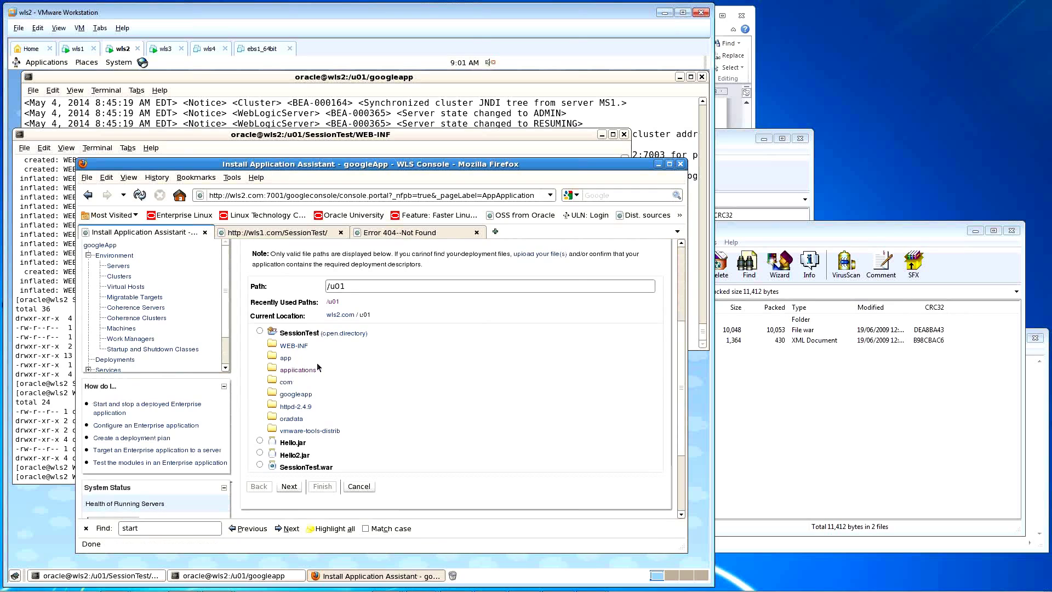
Confirm with pwd that the app is in /u01/SessionTest, then select the SessionTest directory.
click(66, 407)
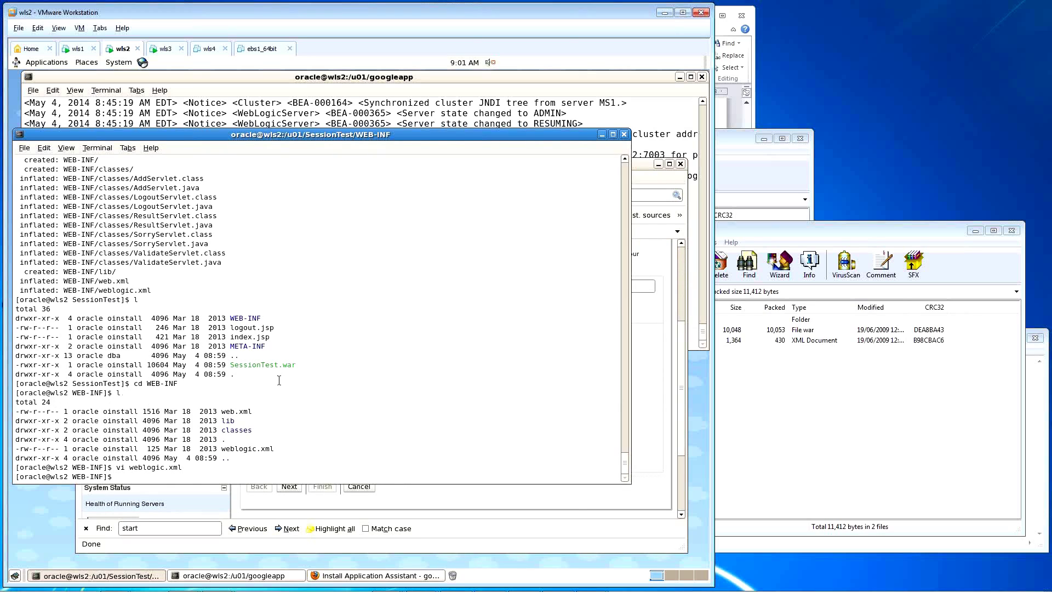
text(pwd)
key(Return)
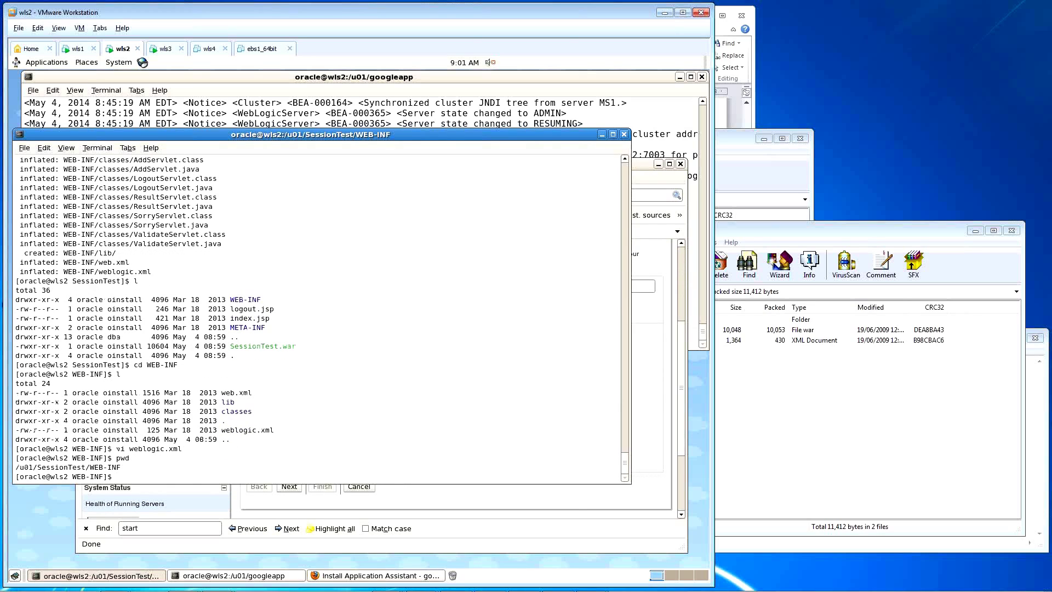
click(639, 166)
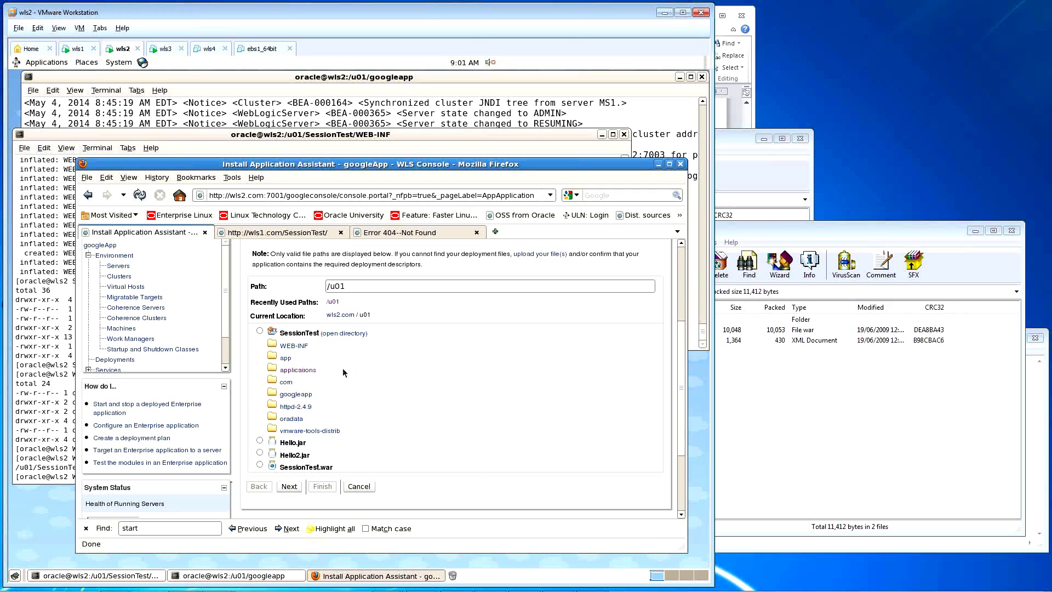
click(260, 331)
Install SessionTest as an application targeting all servers in Cluster-0.
click(290, 486)
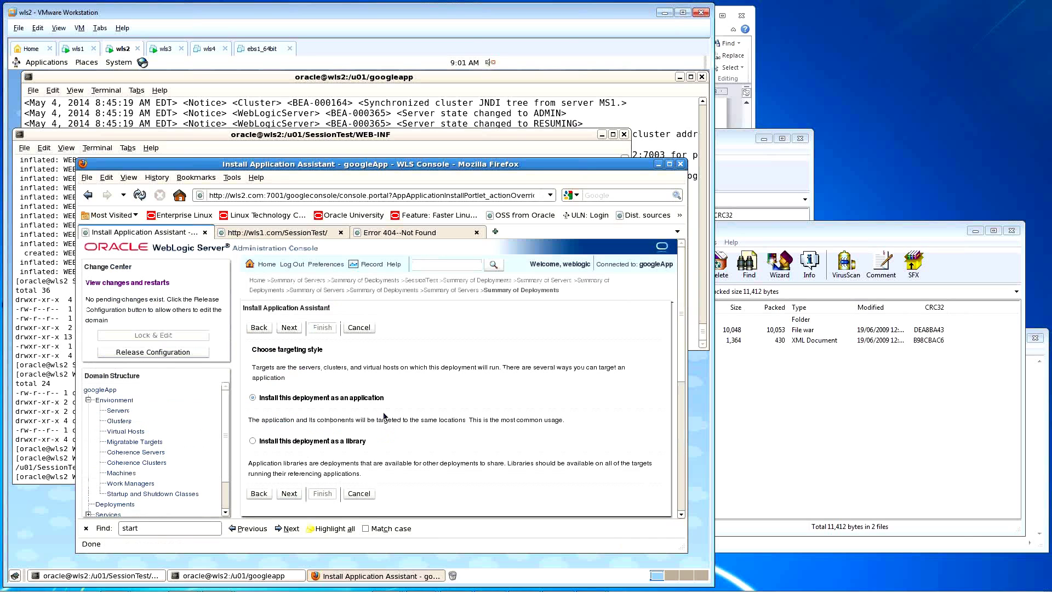
scroll(295, 317, down, 1)
click(290, 293)
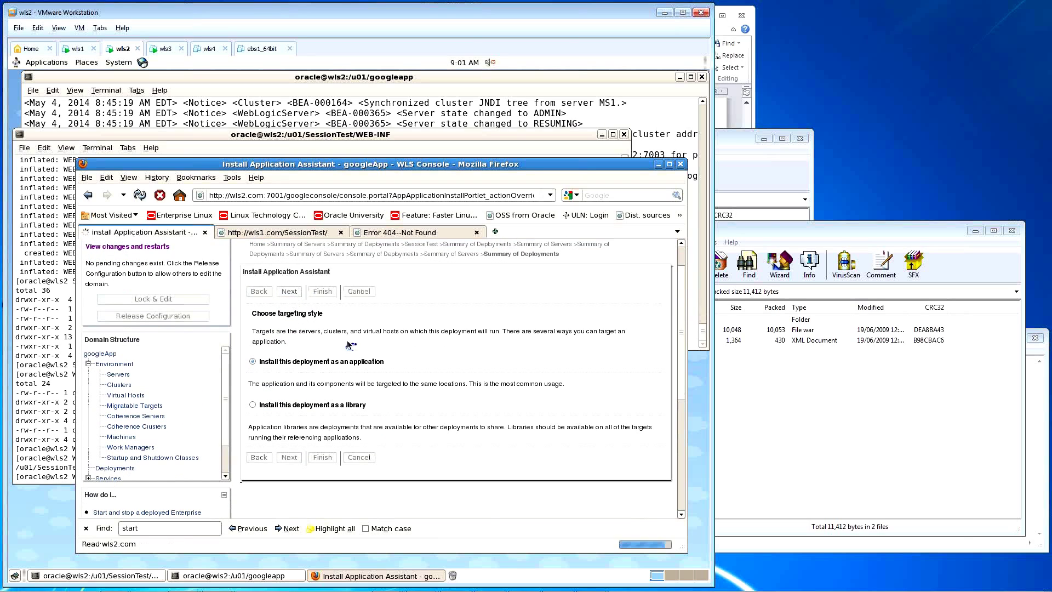
scroll(386, 388, down, 4)
click(254, 396)
Finish the SessionTest install and check the Deployments summary shows it Active with OK health.
scroll(329, 425, down, 3)
click(300, 423)
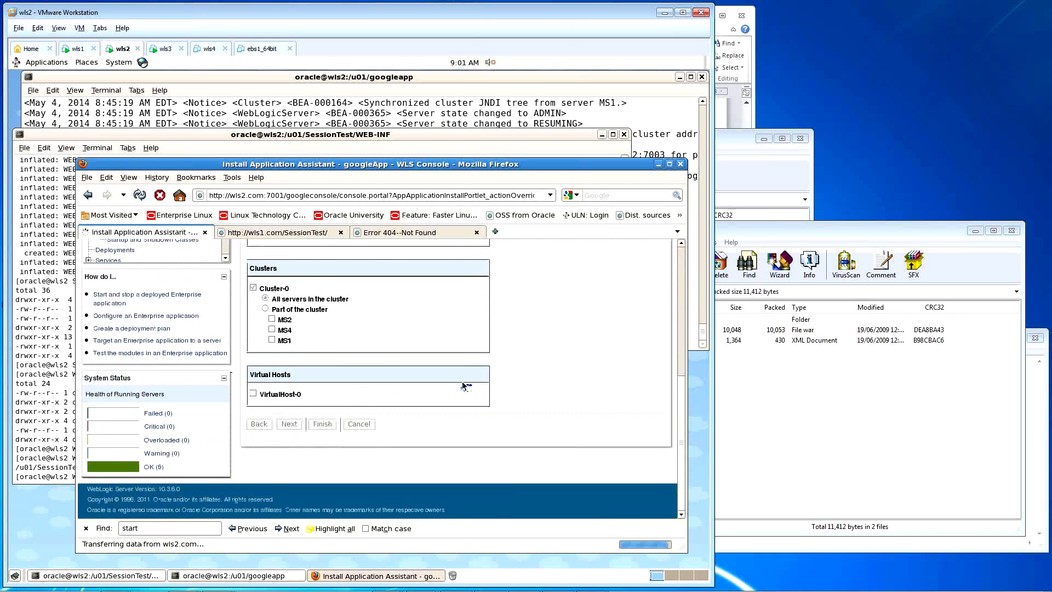
click(289, 327)
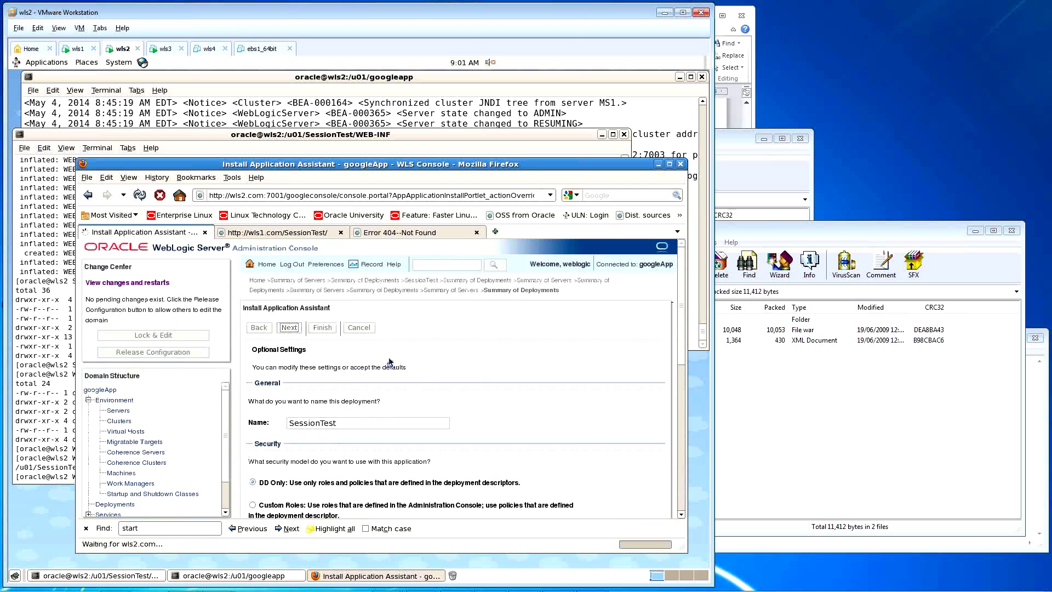
scroll(402, 373, down, 1)
click(323, 290)
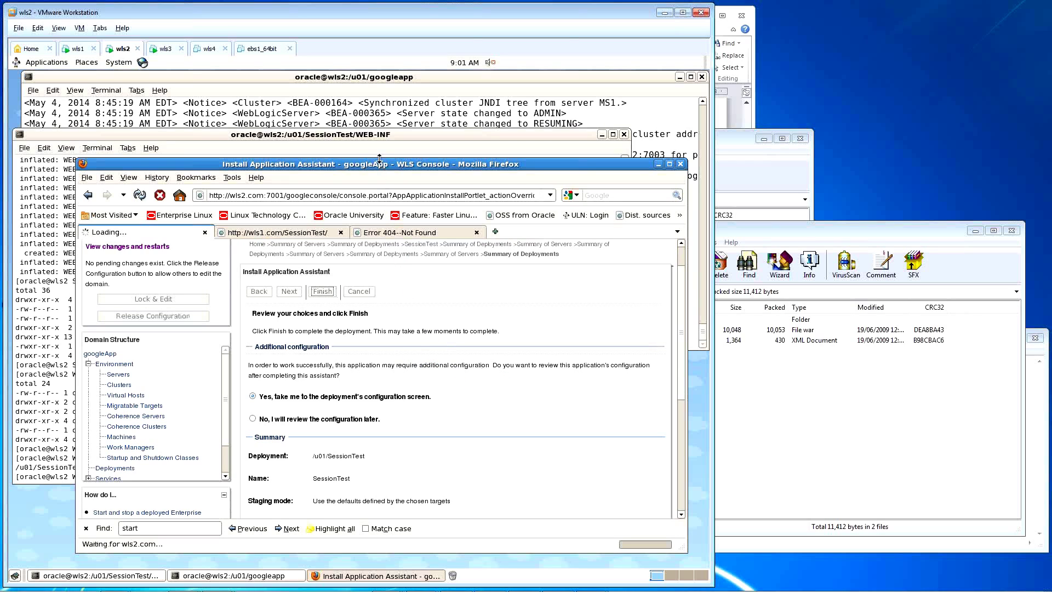
drag(379, 159, 380, 108)
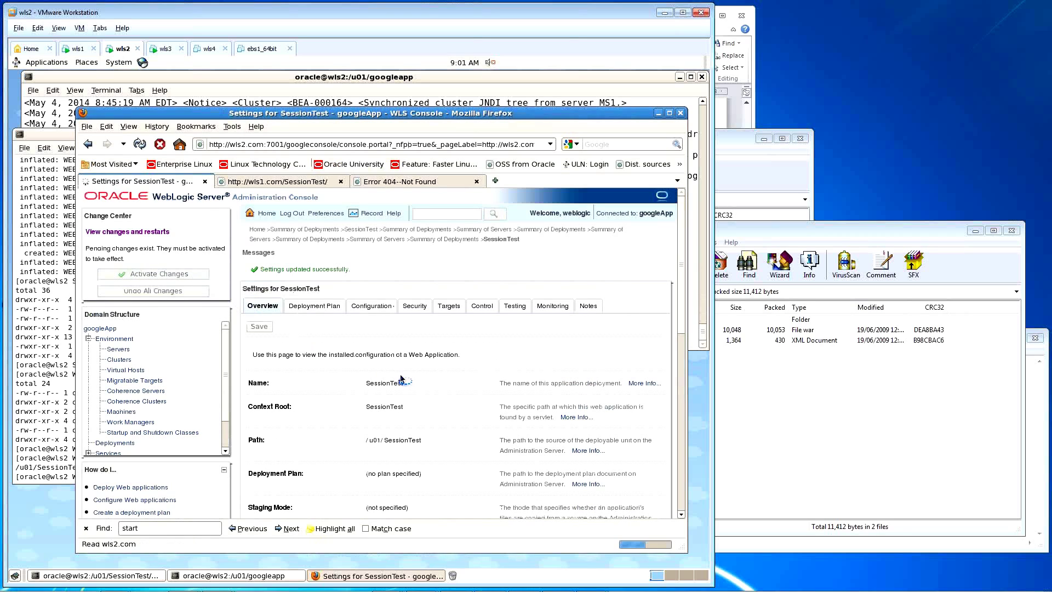
click(116, 442)
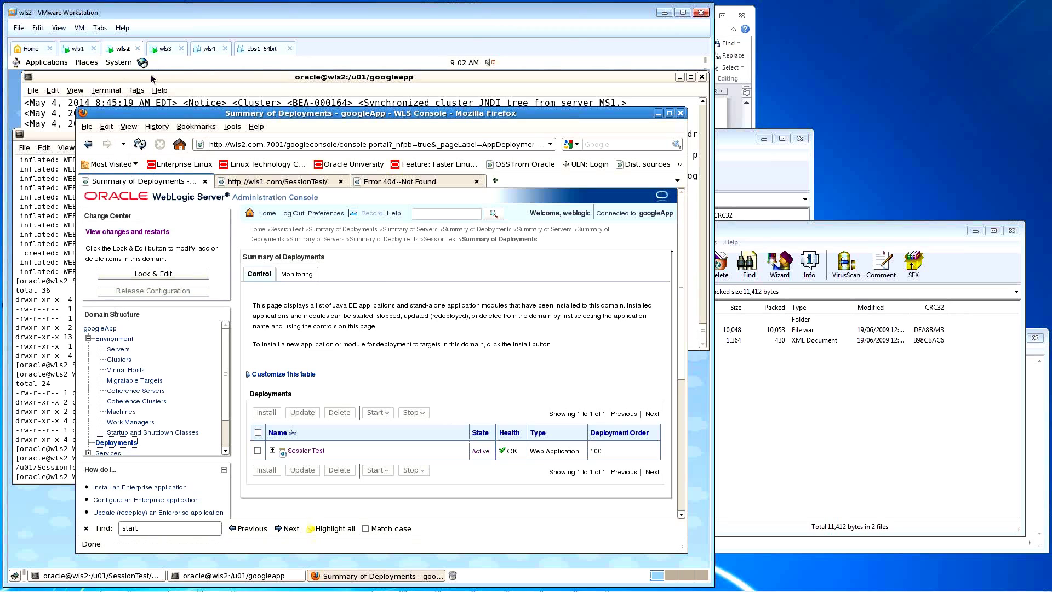
On wls1, load the wls1.com/SessionTest application page in the browser.
click(72, 48)
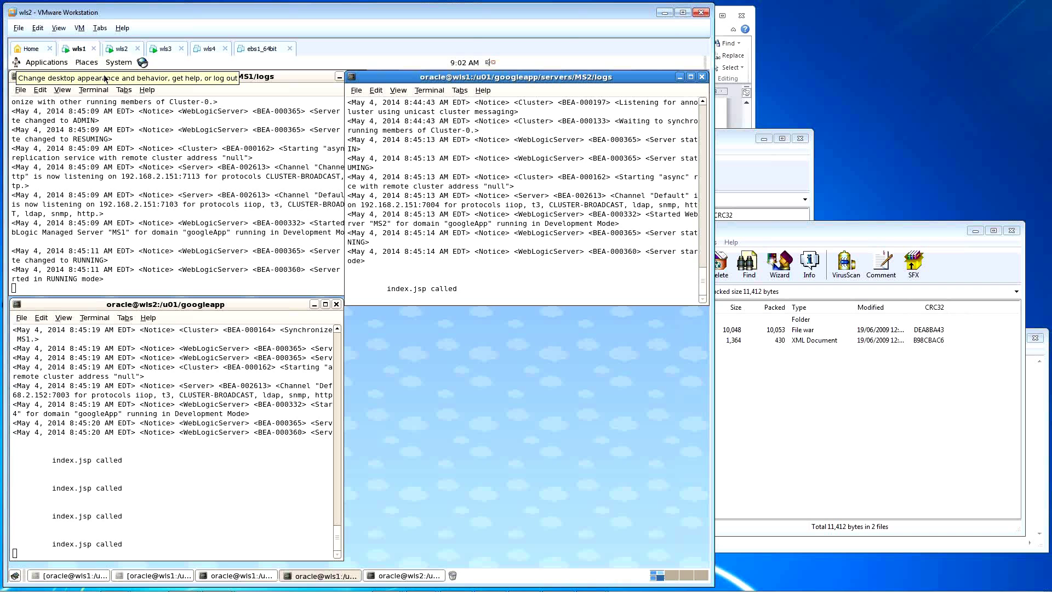
click(142, 63)
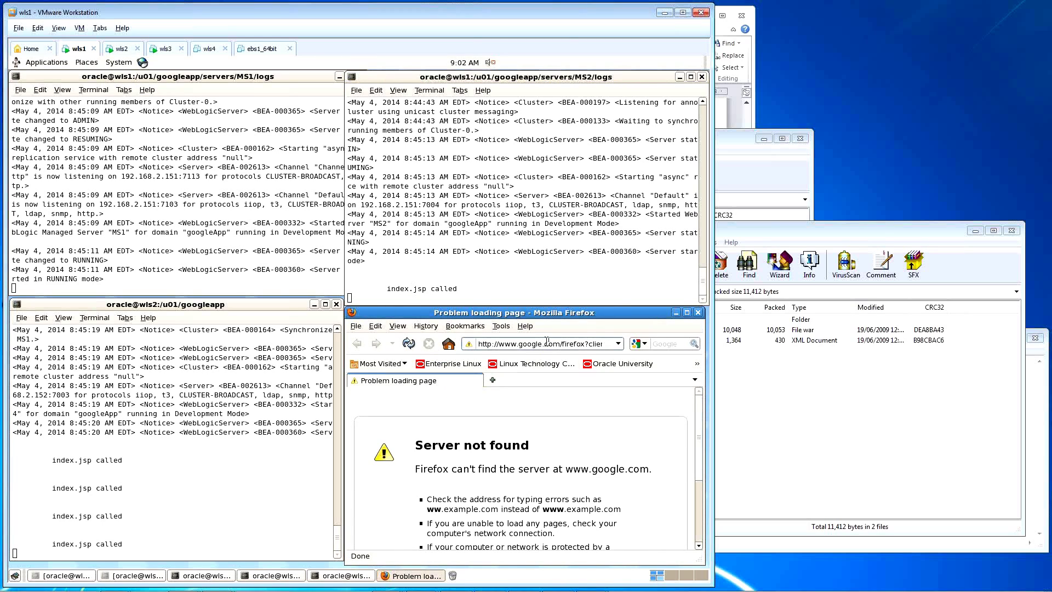
click(546, 343)
text(wls1)
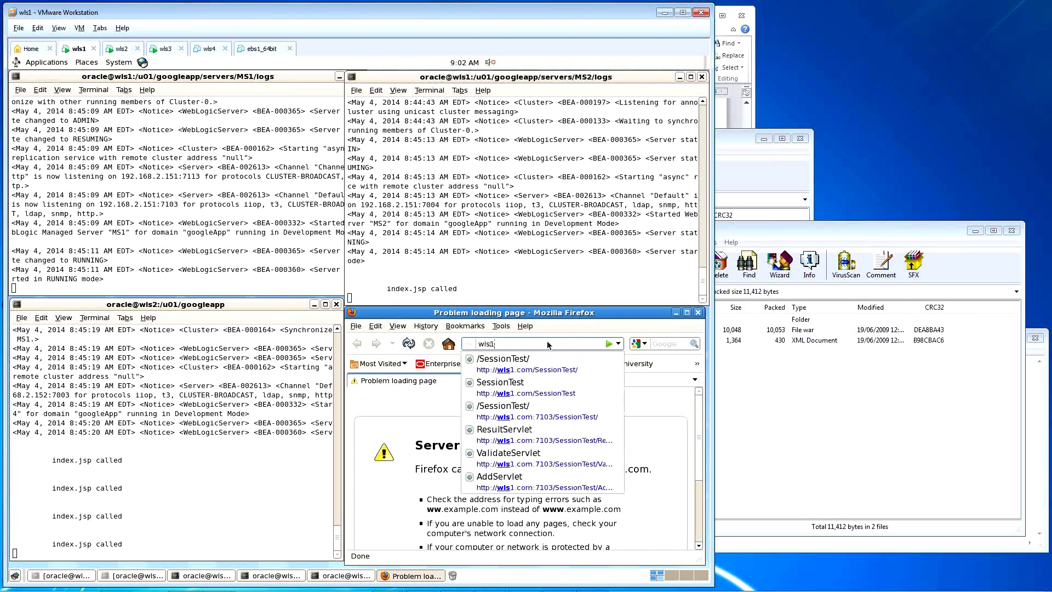
text(.com/Sessio)
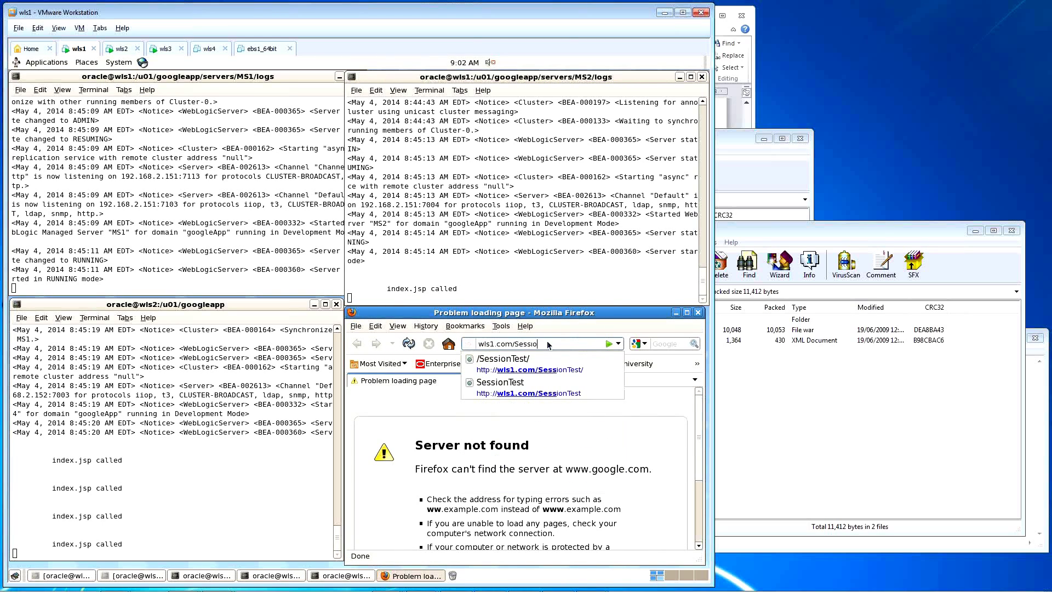
key(Down)
key(Return)
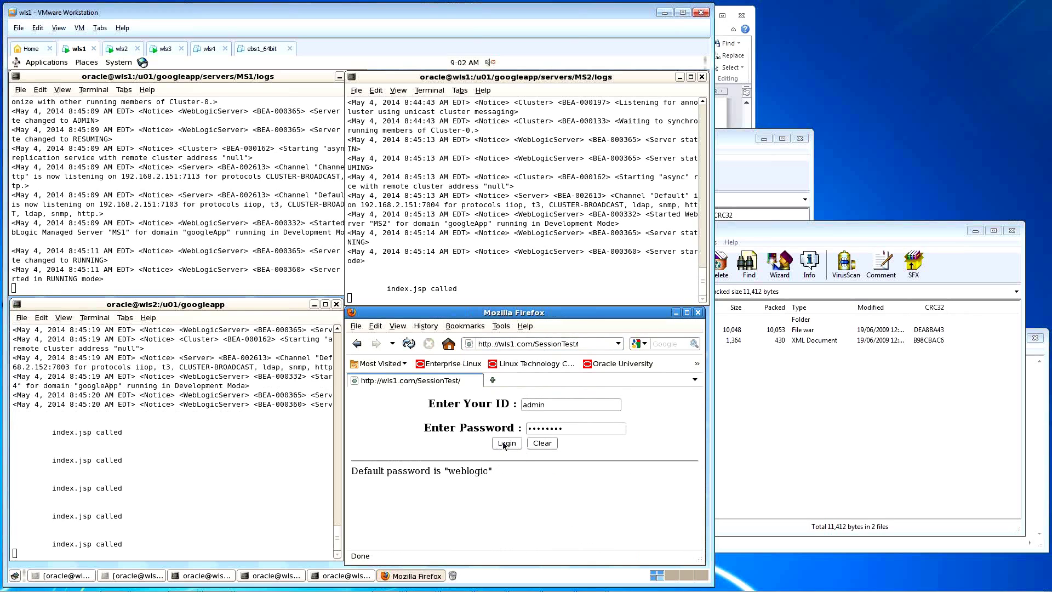
Log in to SessionTest, open the add-numbers page, then go to the wls2 machine.
click(505, 444)
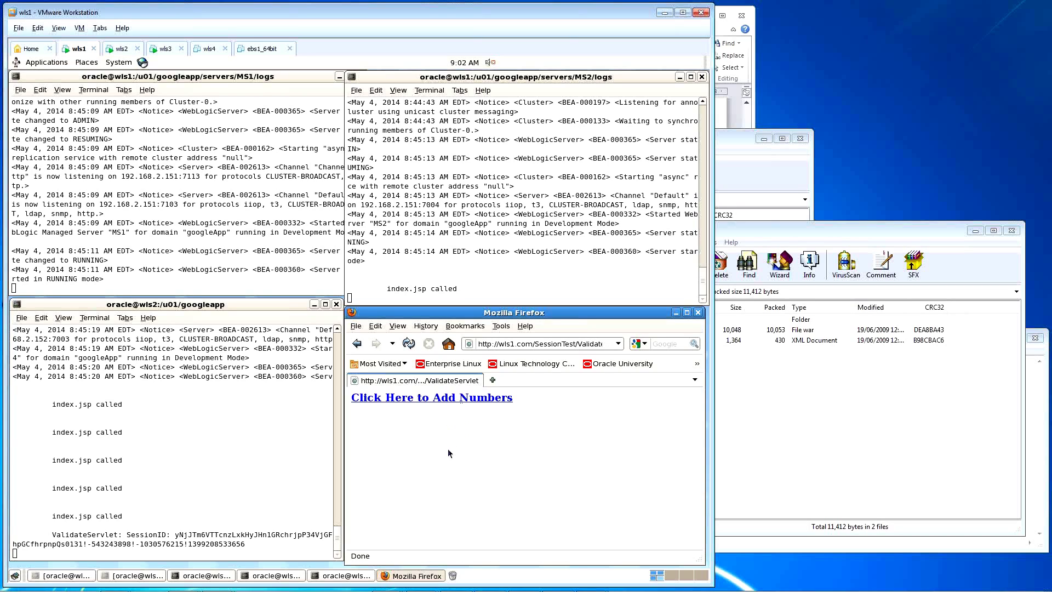
click(447, 406)
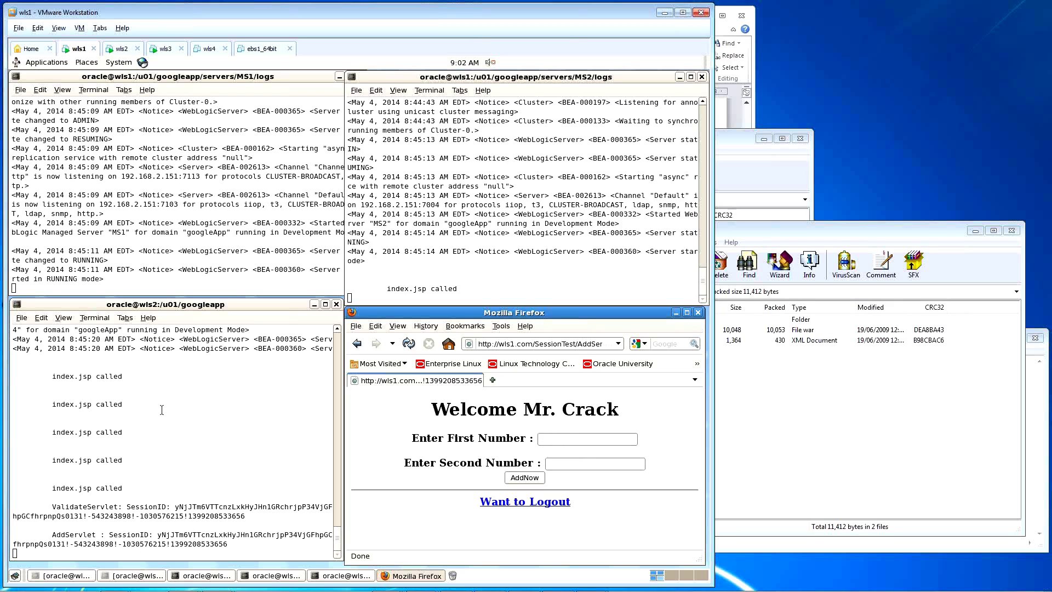
click(122, 51)
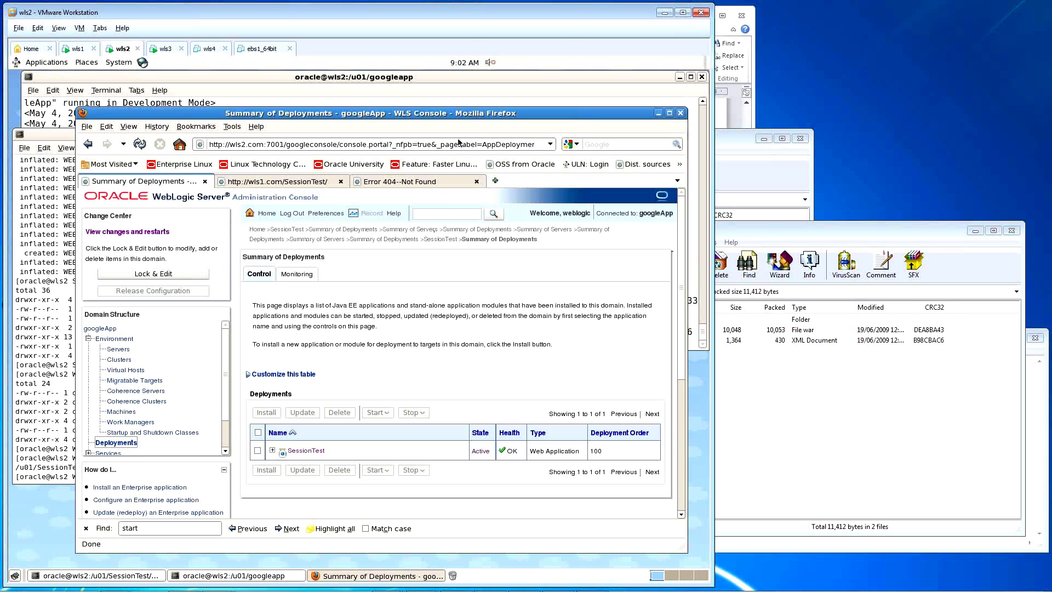
Stop the googleapp log output and run 'ps -ef | grep MS4' to confirm MS4 is running.
drag(429, 114, 414, 111)
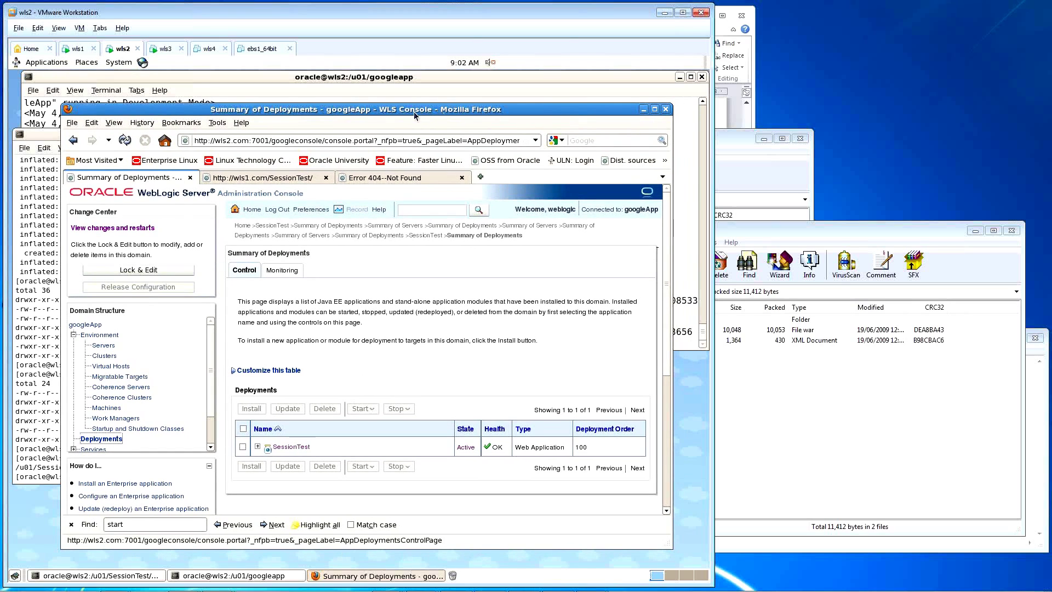
click(409, 89)
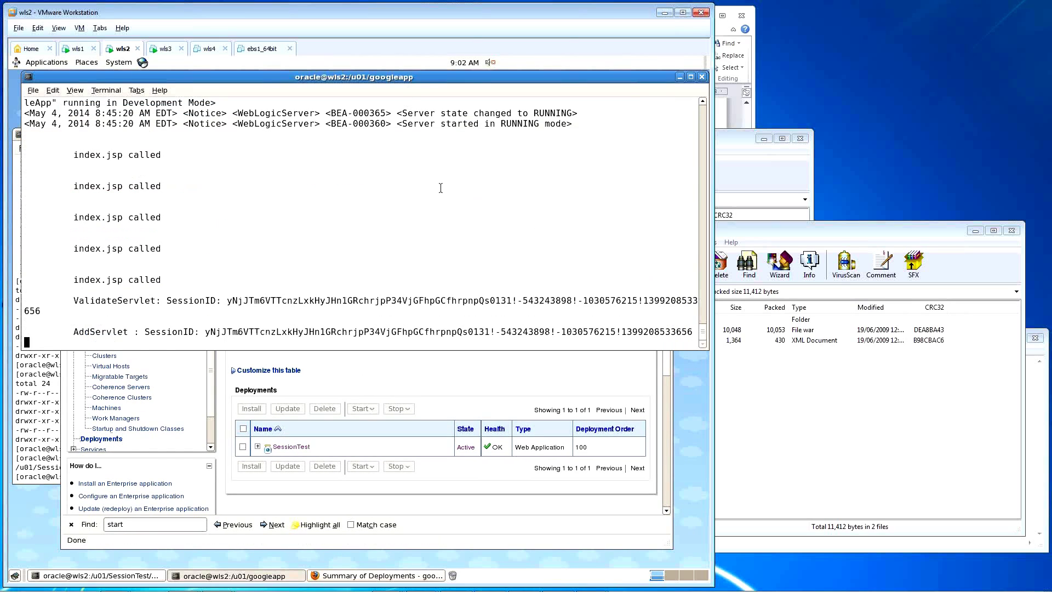
key(ctrl+c)
text(ps -ef | grep MS4)
key(Return)
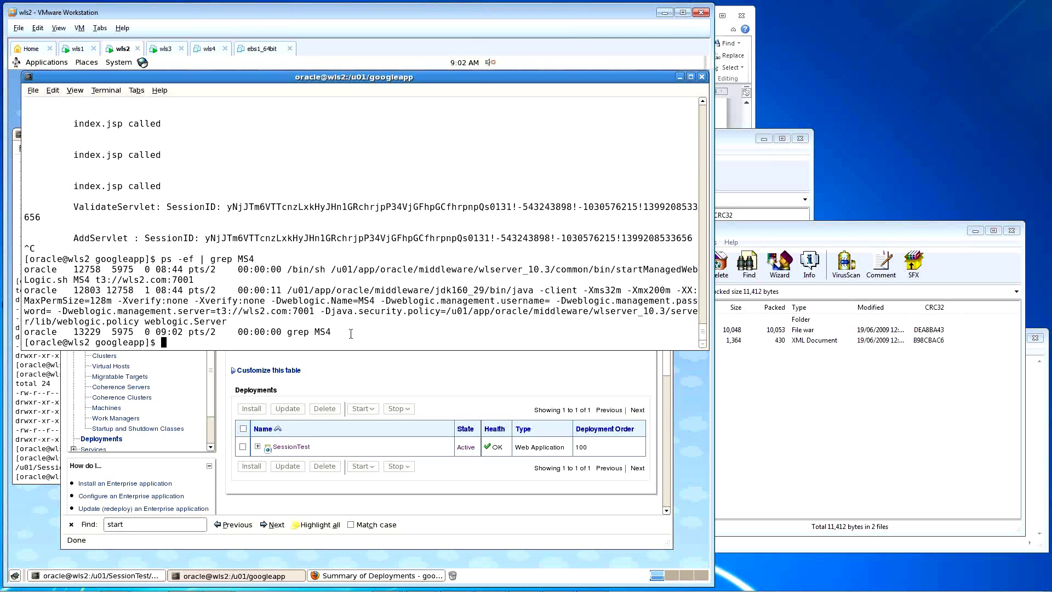
click(442, 367)
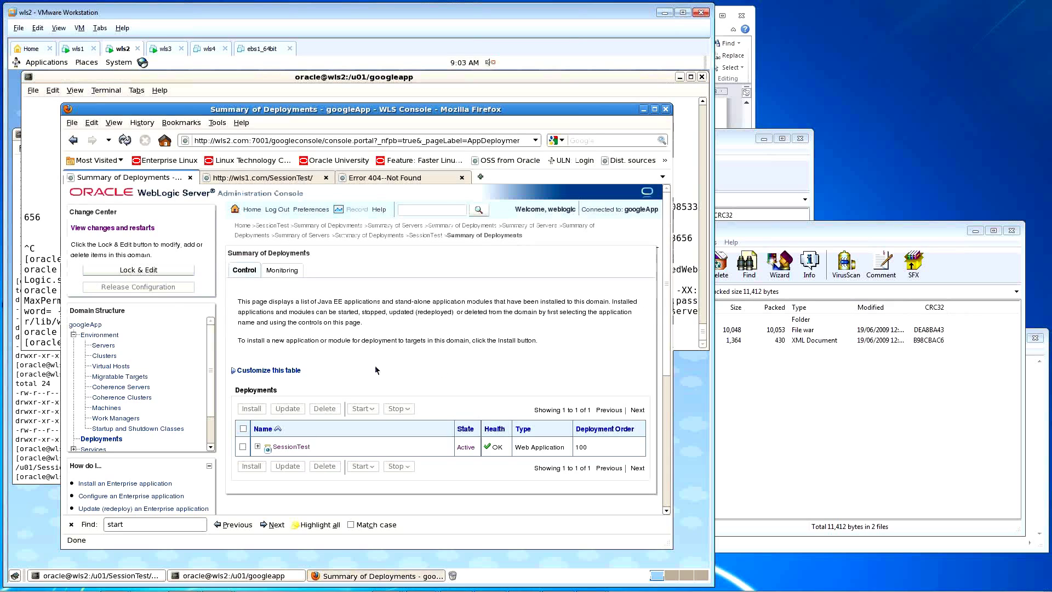
Force shut down MS4 immediately from the Servers Control page.
click(112, 346)
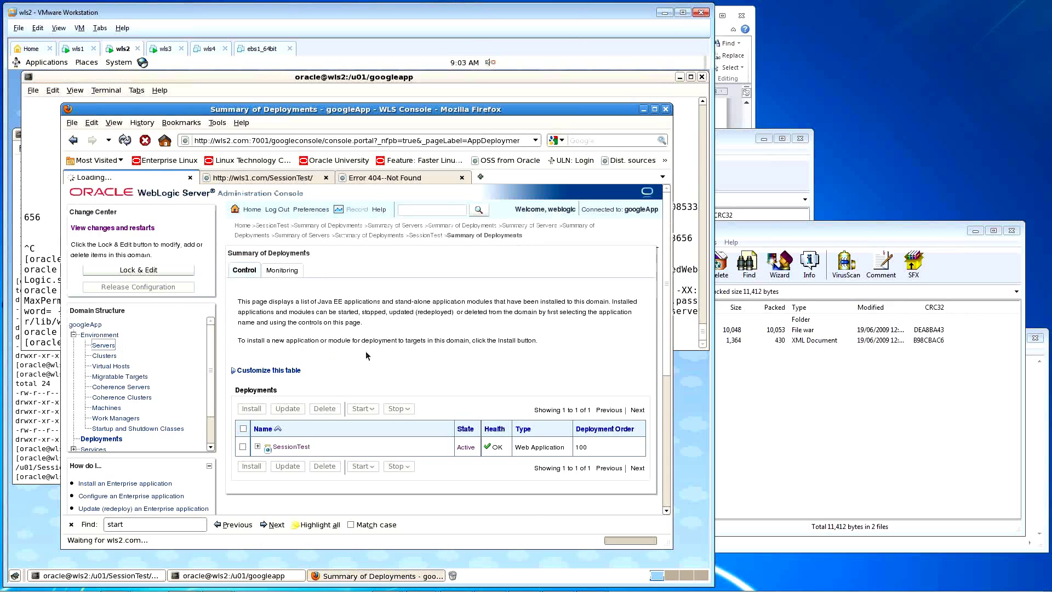
scroll(396, 352, down, 3)
scroll(397, 354, down, 1)
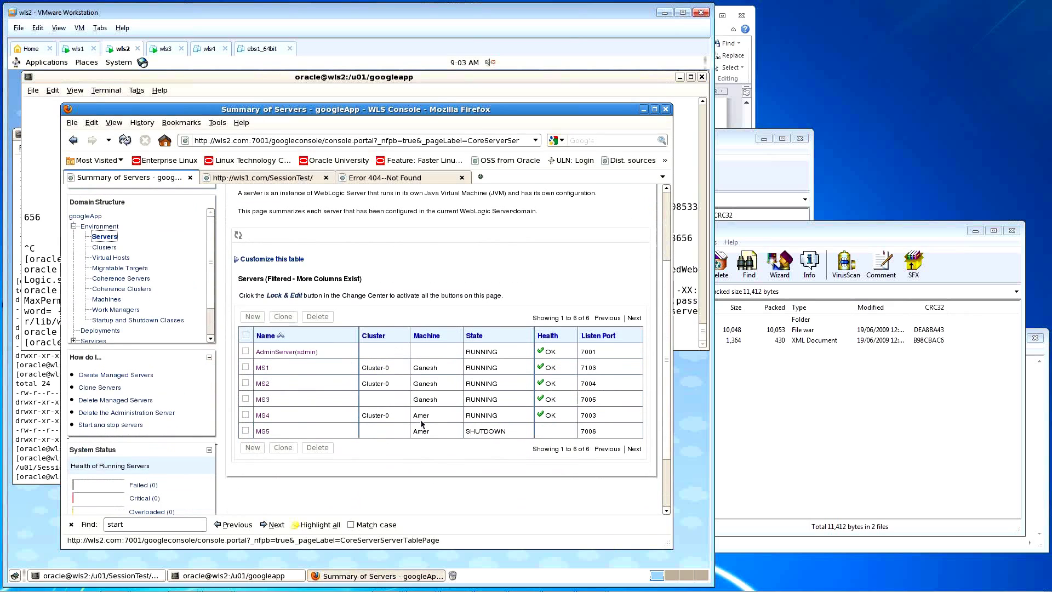
scroll(340, 310, up, 1)
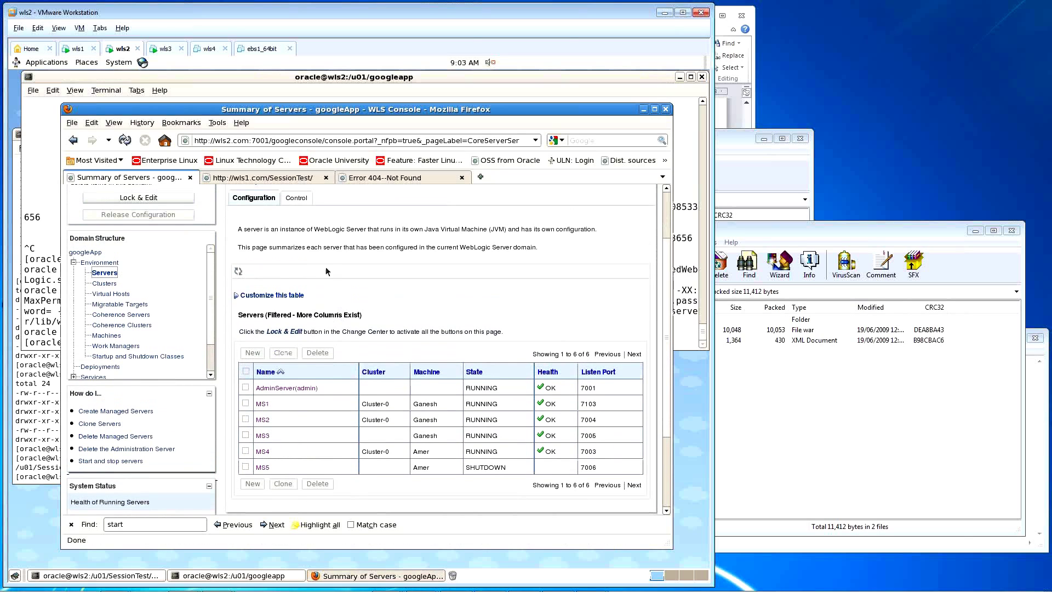
click(296, 198)
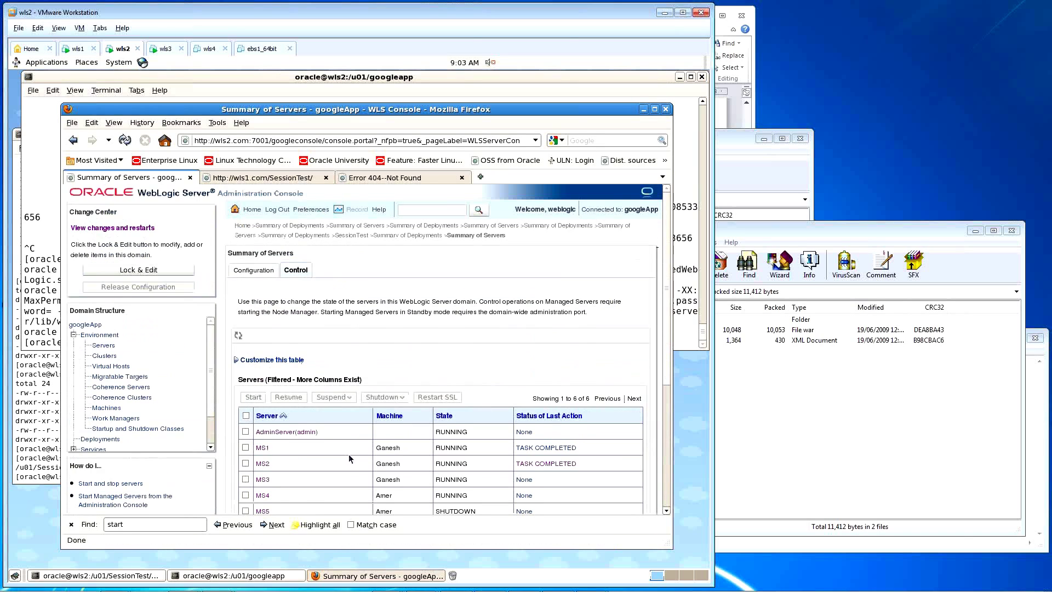
scroll(351, 459, down, 2)
click(245, 422)
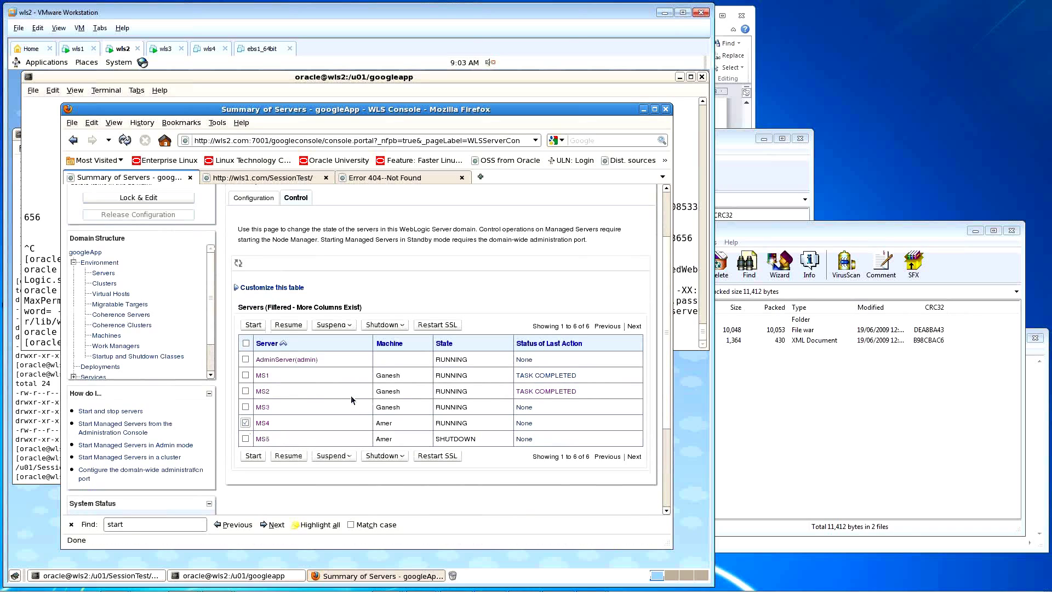
click(402, 325)
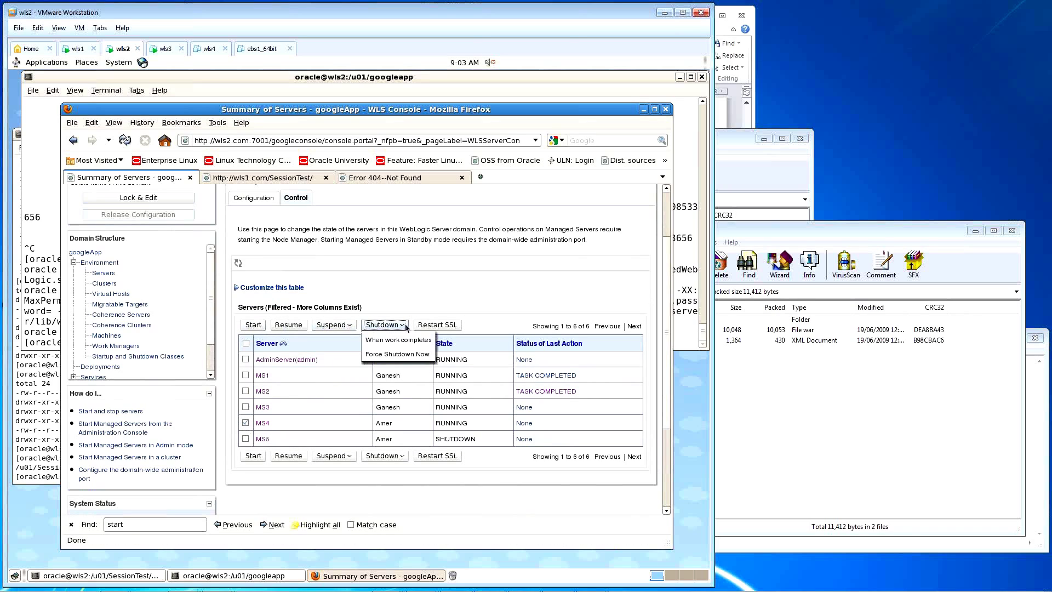
click(403, 354)
scroll(456, 382, down, 3)
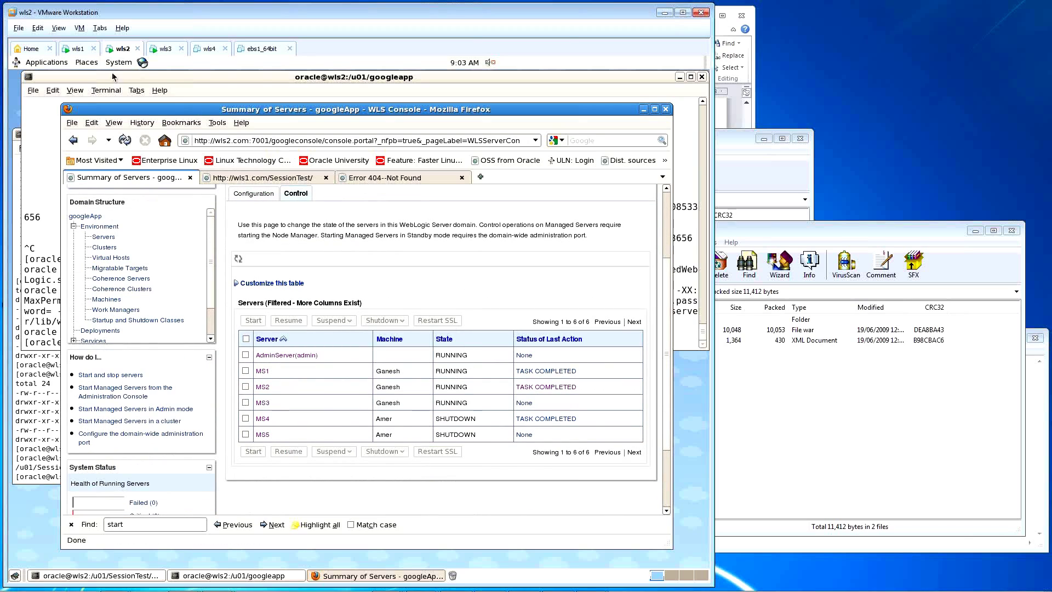
Rerun the MS4 ps check to confirm the process ended, then go to wls1.
click(345, 79)
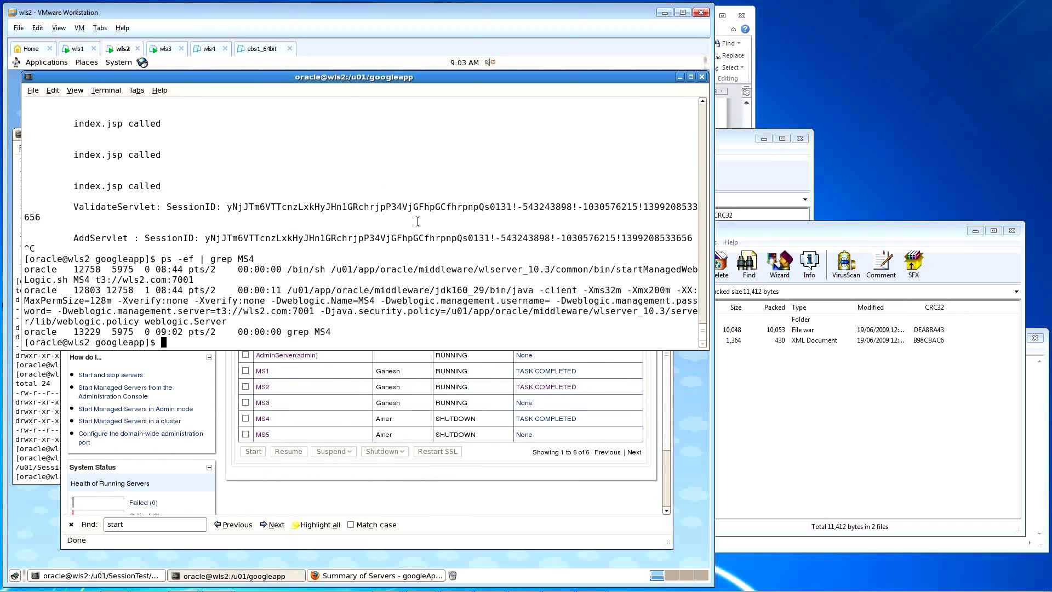
key(Up)
key(Return)
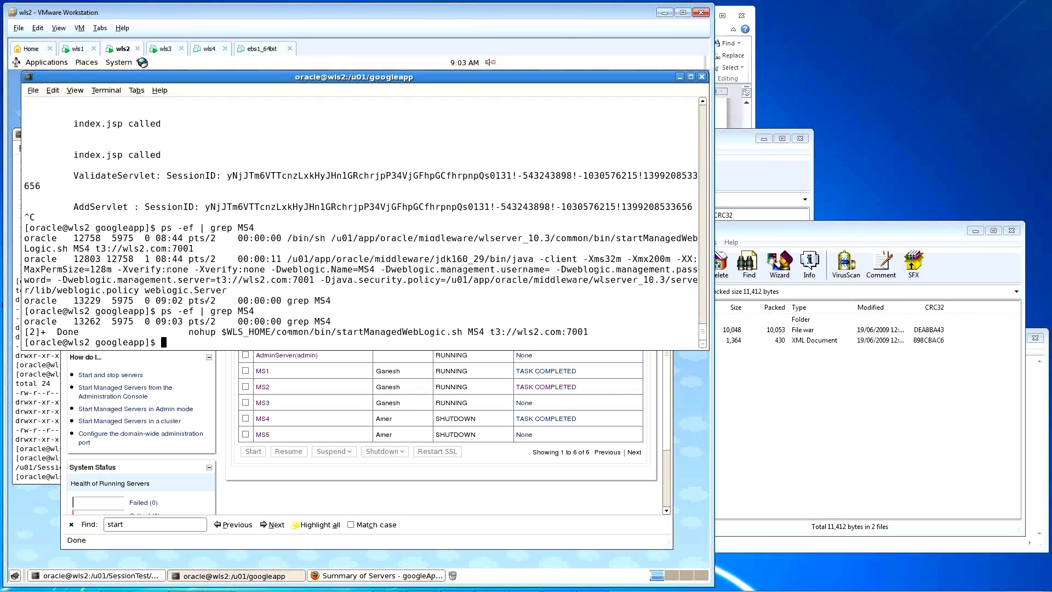
click(470, 485)
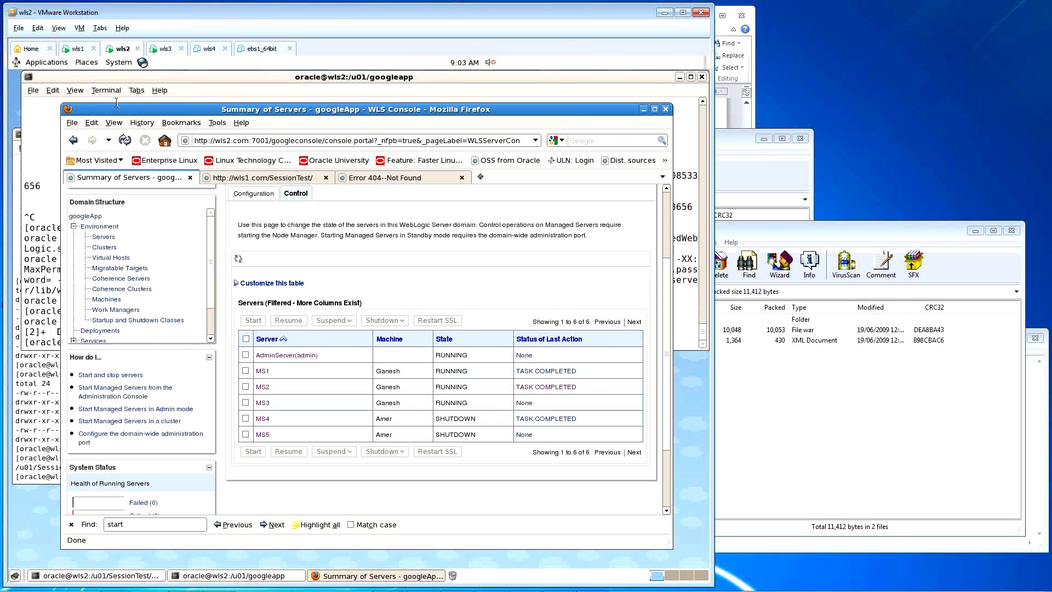
click(77, 50)
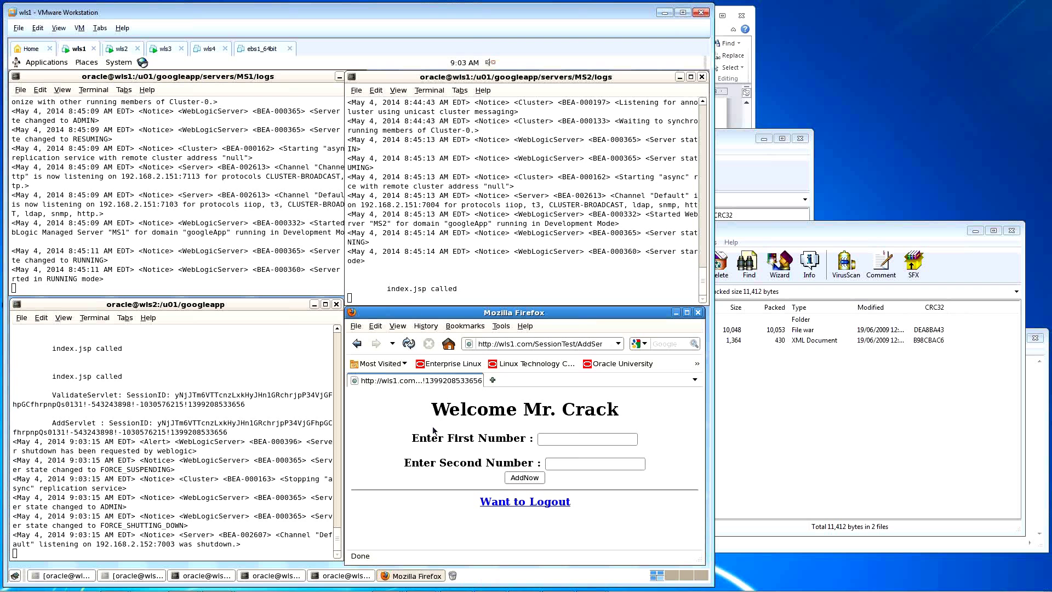
Add 5 and 5 in the SessionTest app to get a sum of 10.
drag(161, 545, 12, 432)
click(248, 544)
click(227, 411)
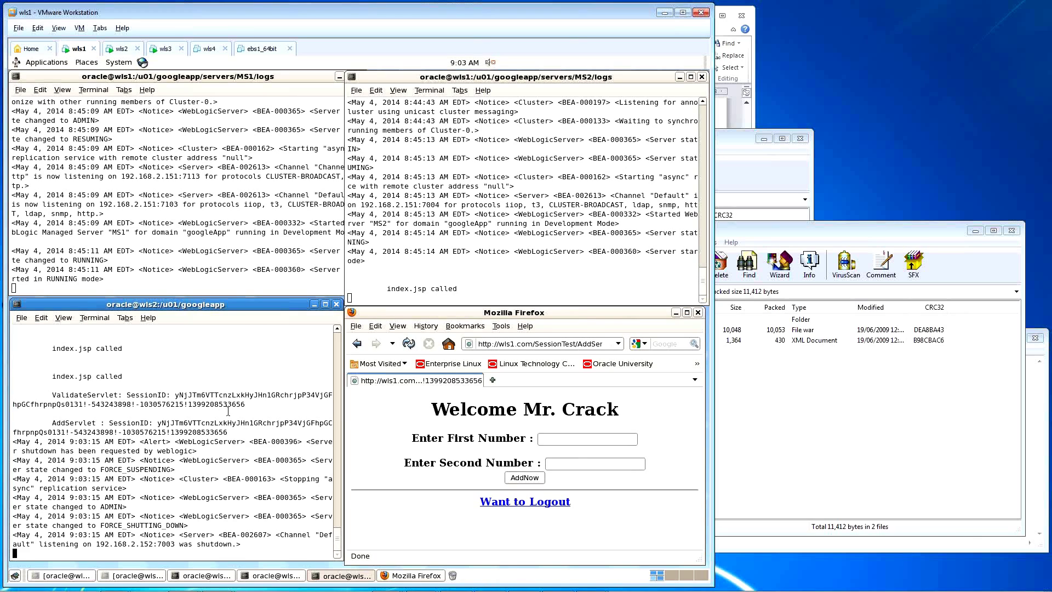
click(562, 438)
text(5)
key(Tab)
text(5)
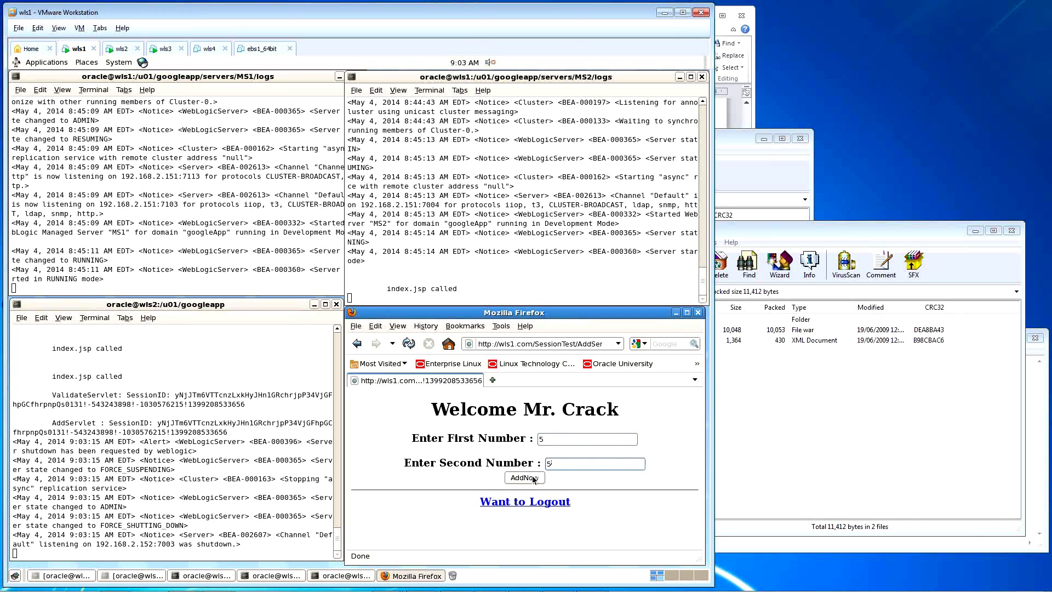
click(530, 478)
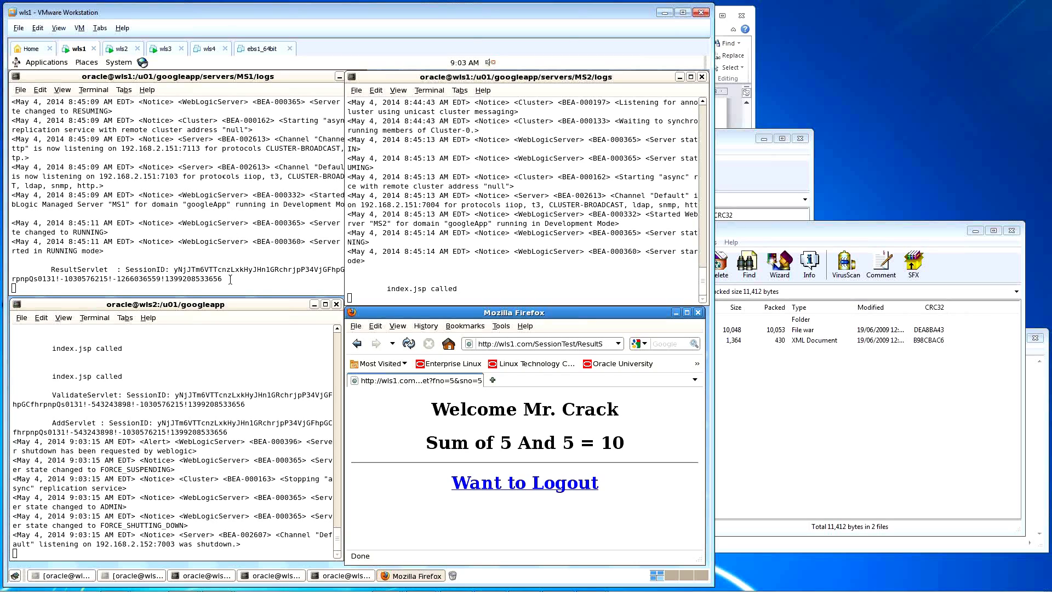
Compare the session ID in the MS1 log with the one in the wls2 log.
drag(225, 279, 125, 269)
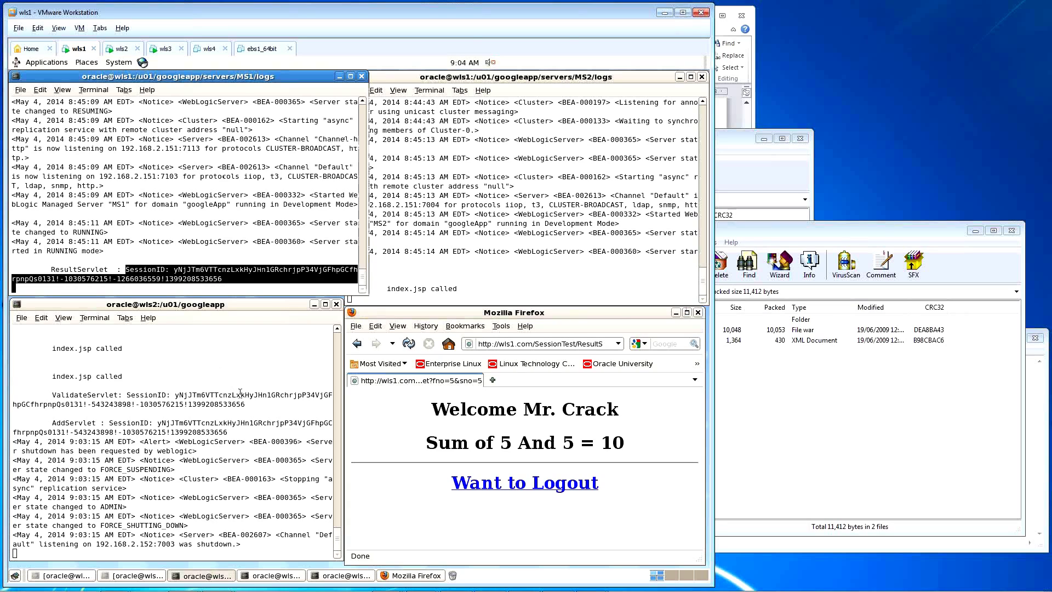
drag(246, 404, 127, 395)
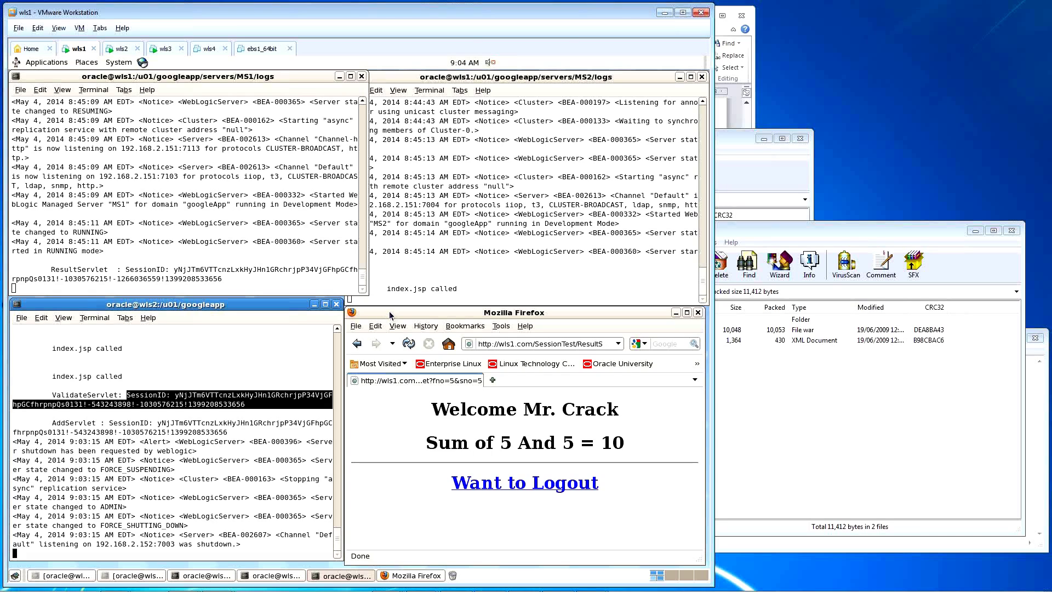
click(515, 312)
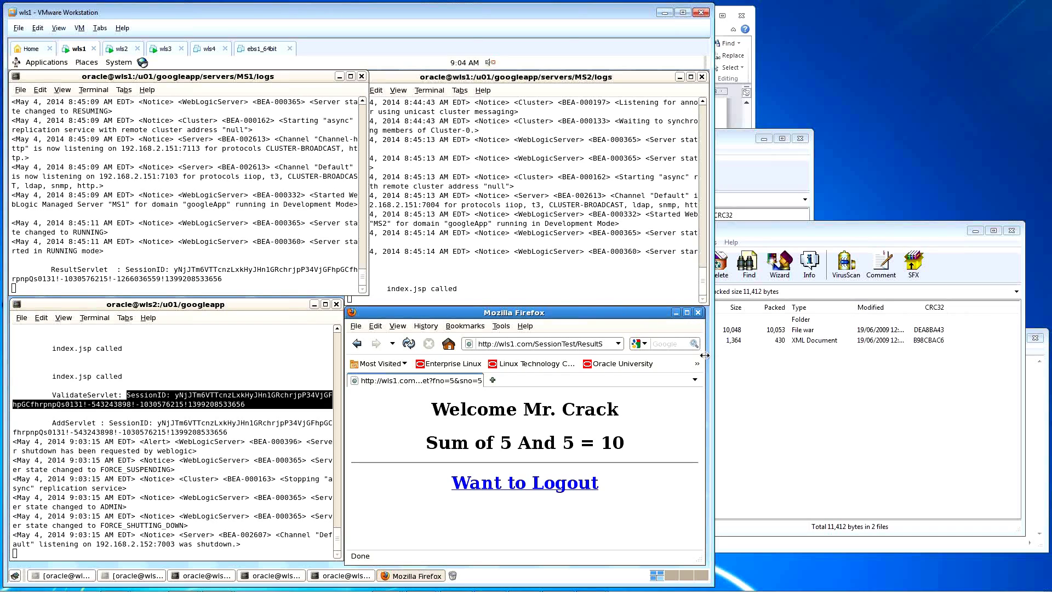
drag(704, 355, 707, 356)
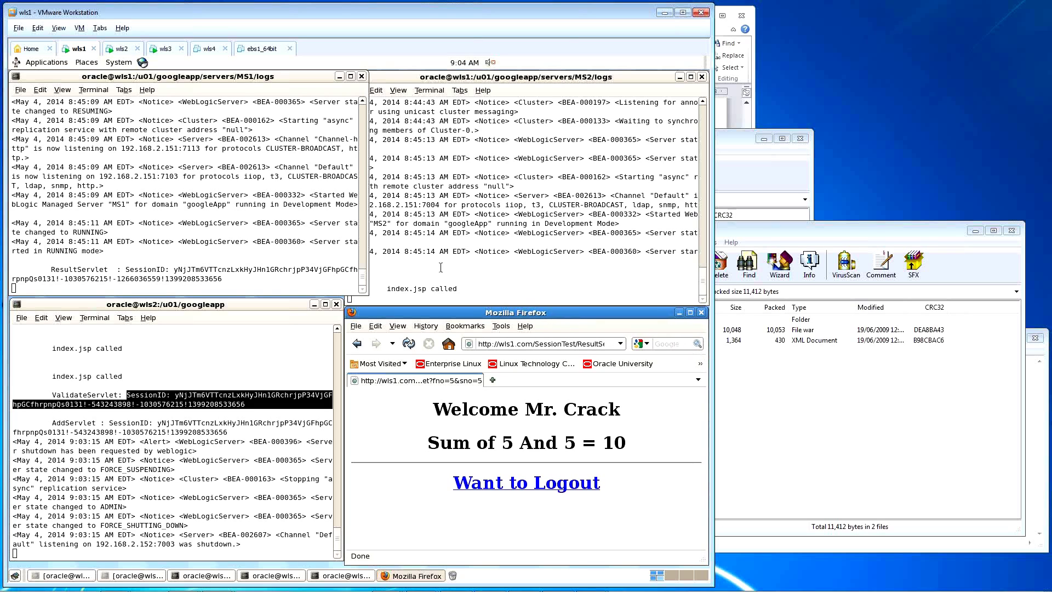
On wls2, show the Summary of Servers Configuration view with MS4 shut down.
click(122, 52)
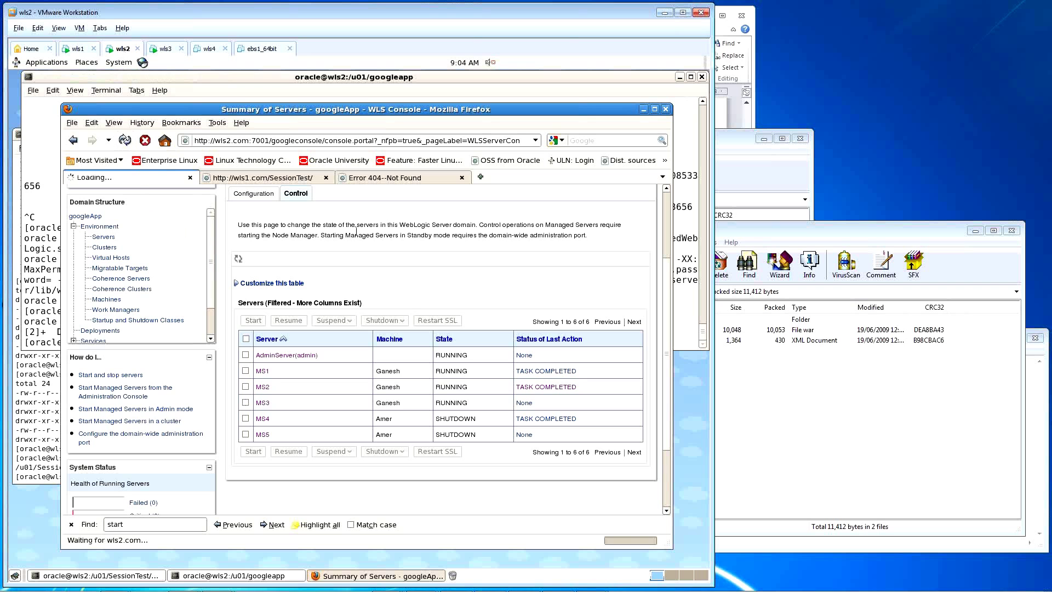
scroll(395, 285, down, 1)
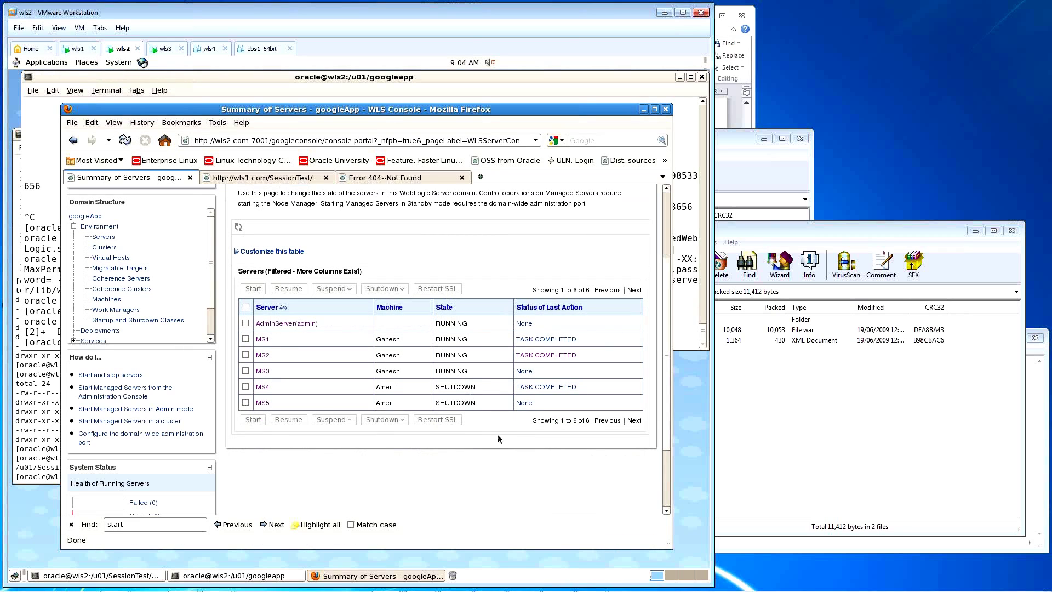
scroll(308, 314, up, 2)
click(262, 235)
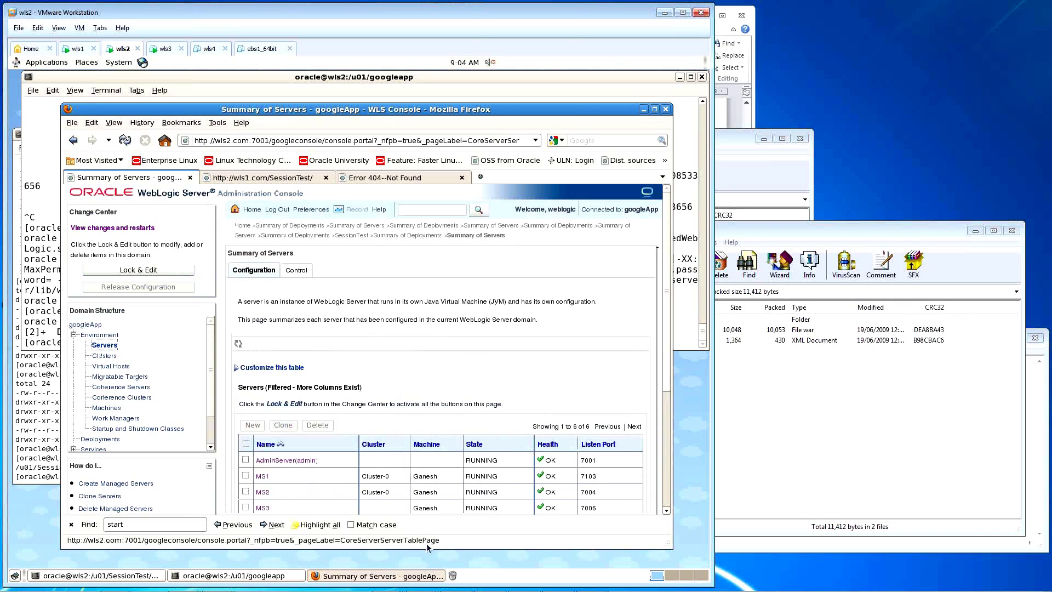
drag(430, 549, 429, 561)
scroll(459, 340, down, 1)
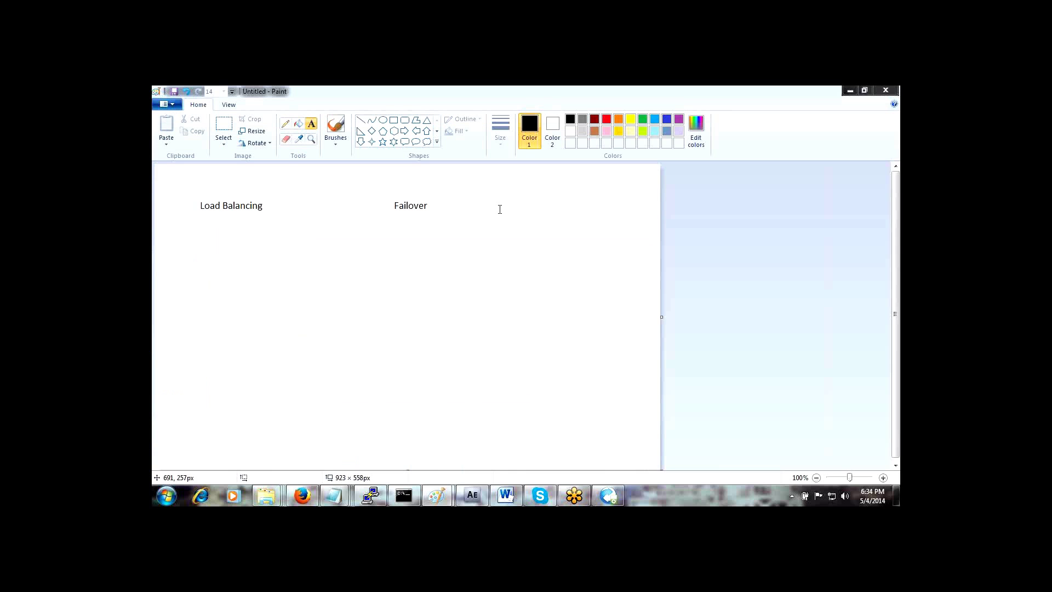
In Paint, draw three stacked rectangles under the Failover heading.
click(393, 120)
drag(385, 244, 468, 292)
click(393, 326)
drag(389, 323, 472, 364)
drag(390, 393, 474, 432)
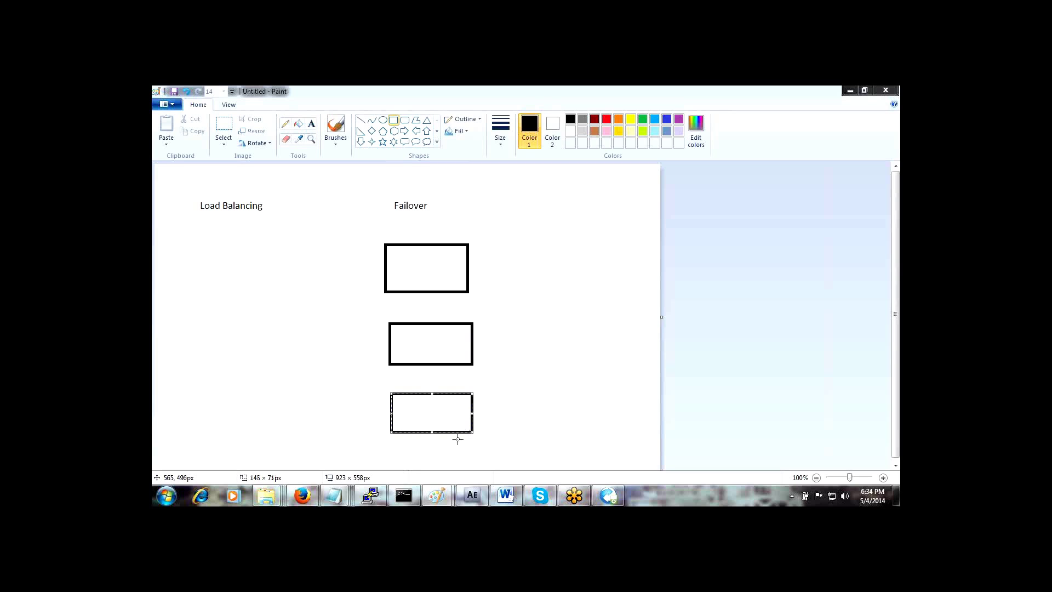
Label the three Failover rectangles MS1, MS2 and MS4.
click(311, 124)
drag(404, 261, 449, 289)
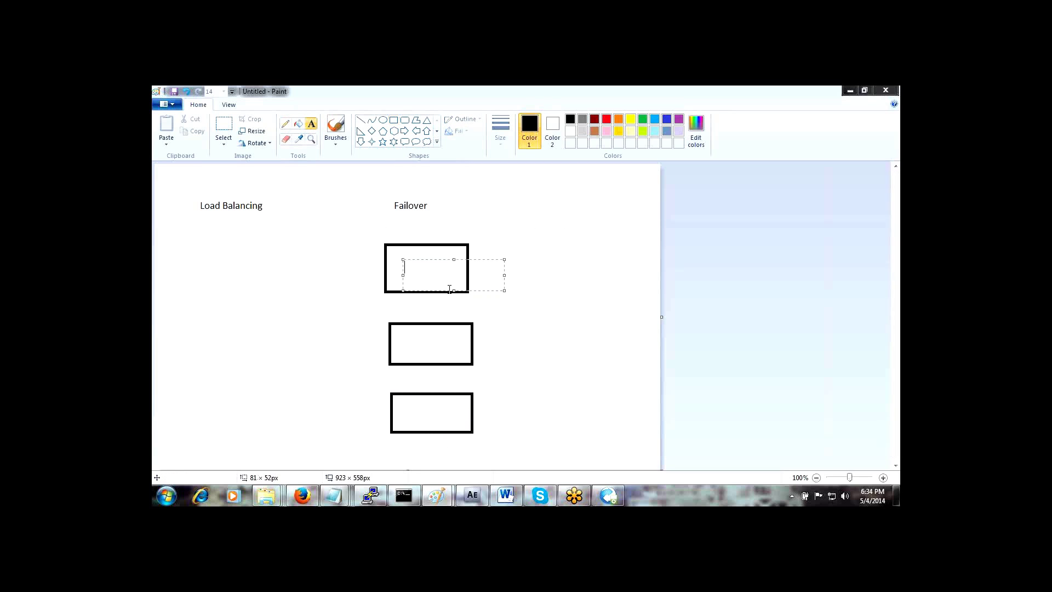
text(MS1)
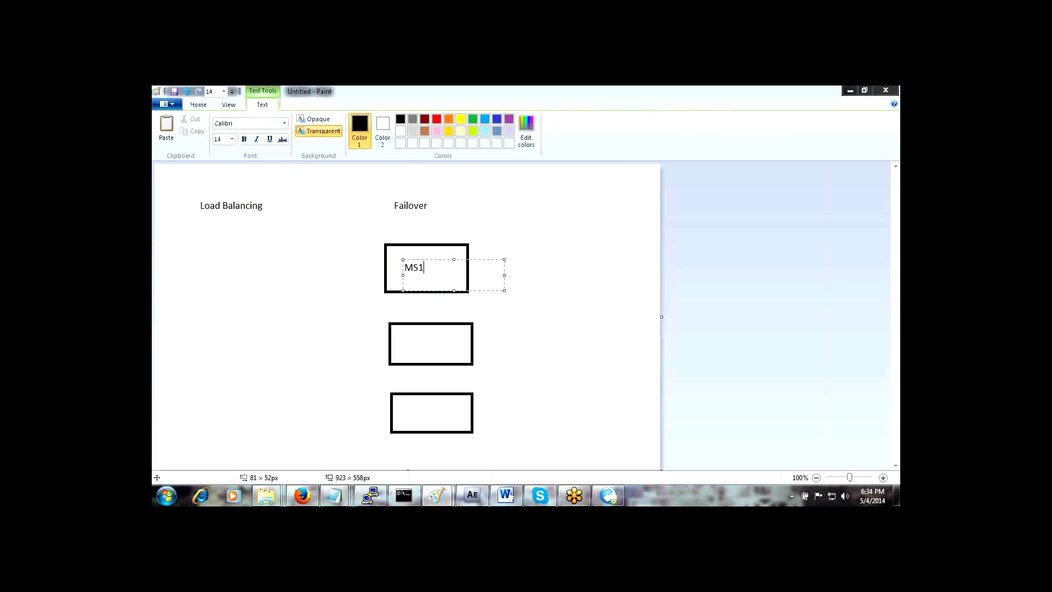
click(393, 334)
text(MS2)
drag(396, 406, 421, 416)
text(ms)
key(BackSpace)
key(BackSpace)
text(MS)
text(3)
click(475, 368)
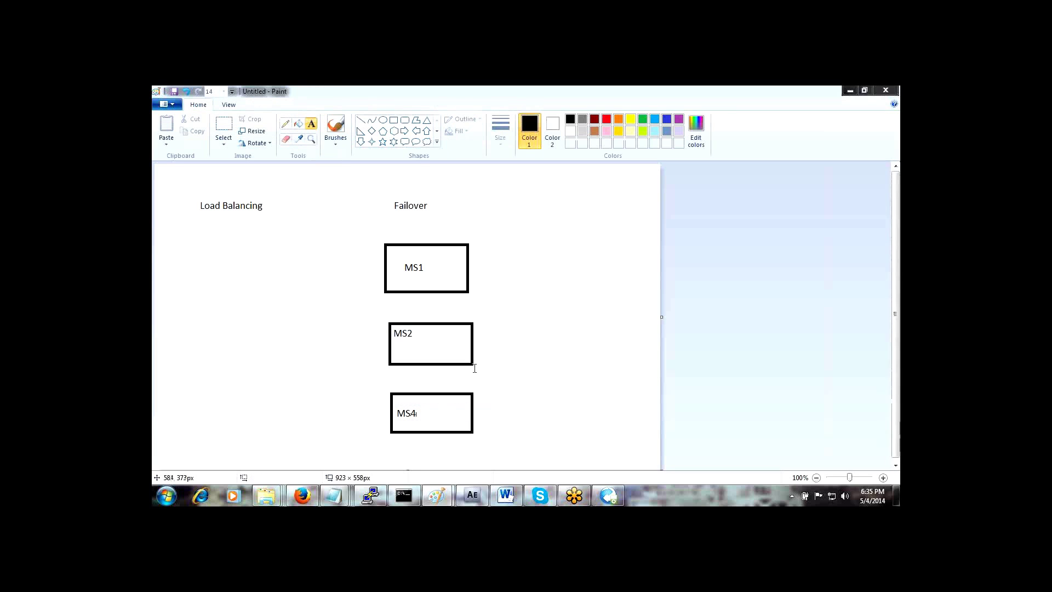
click(570, 345)
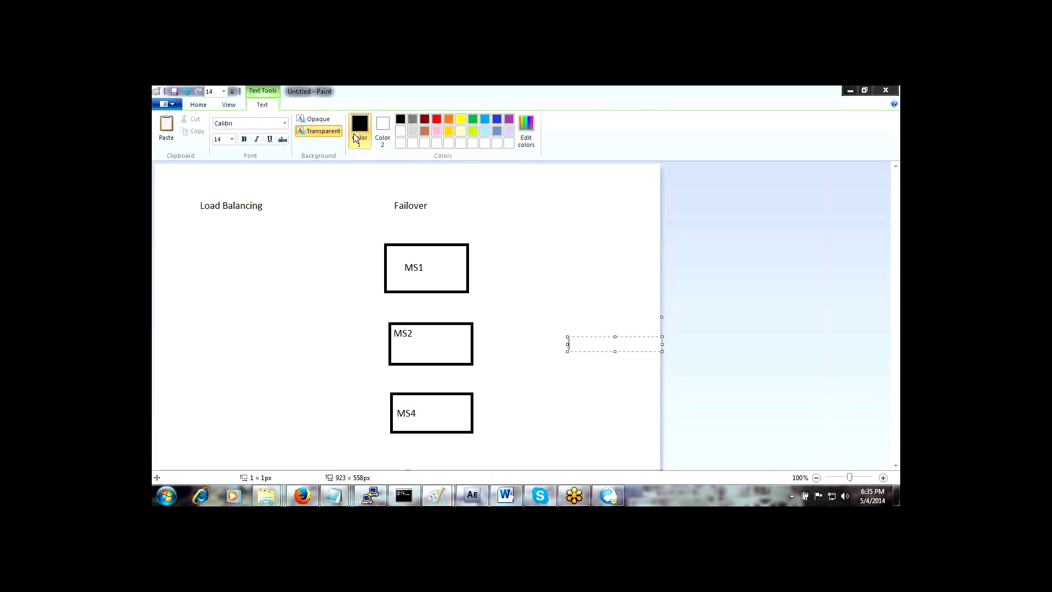
Draw a rounded rectangle left of the MS boxes and label it Apache.
click(207, 108)
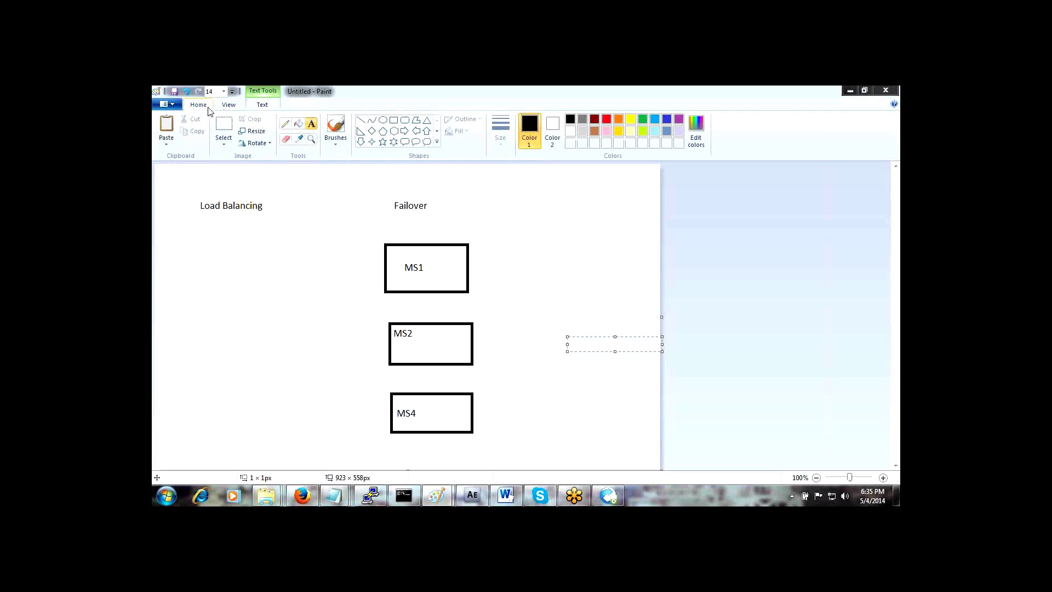
click(405, 120)
drag(193, 298, 247, 338)
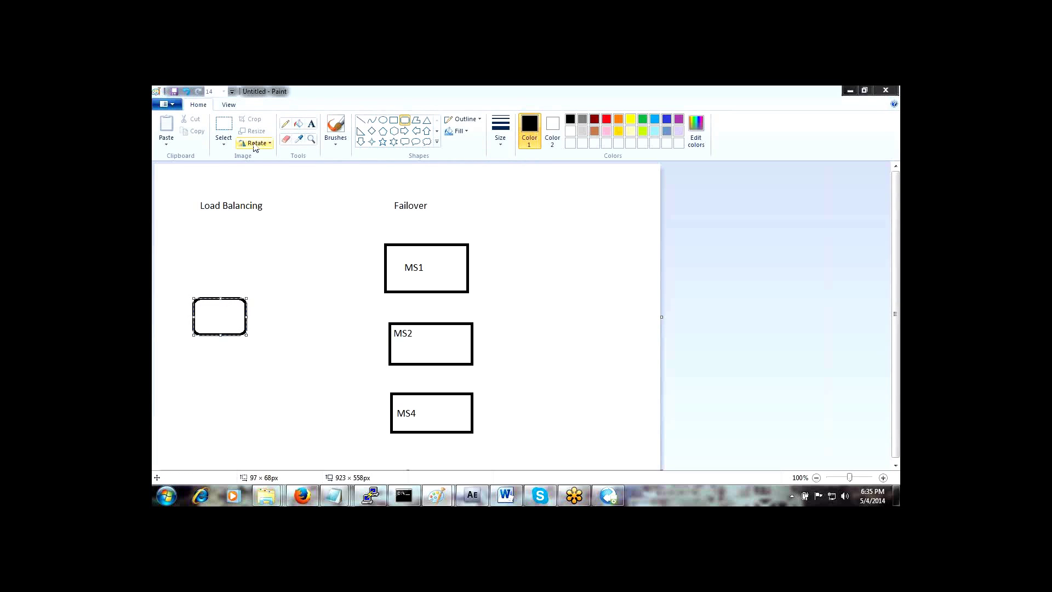
click(311, 123)
drag(196, 312, 293, 344)
text(Apache)
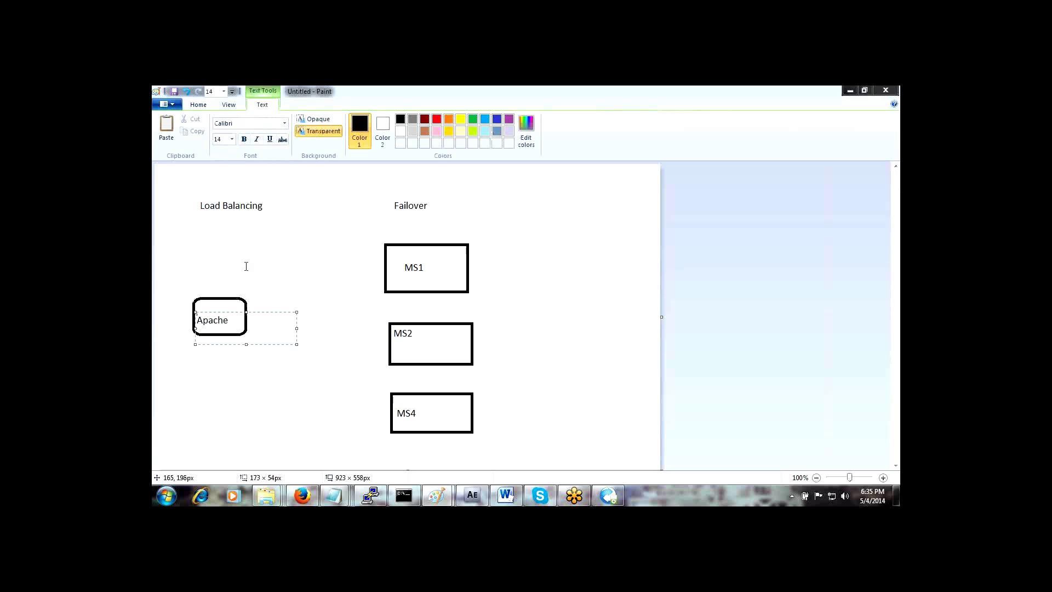
click(245, 274)
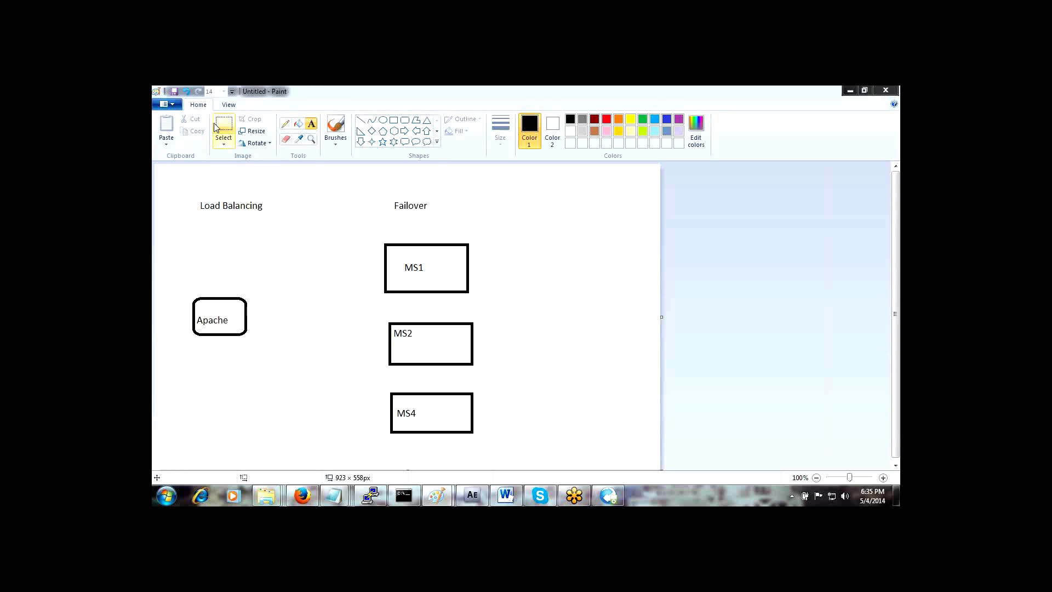
Move the Apache box to sit under the Load Balancing heading.
click(222, 127)
drag(181, 282, 268, 342)
click(281, 240)
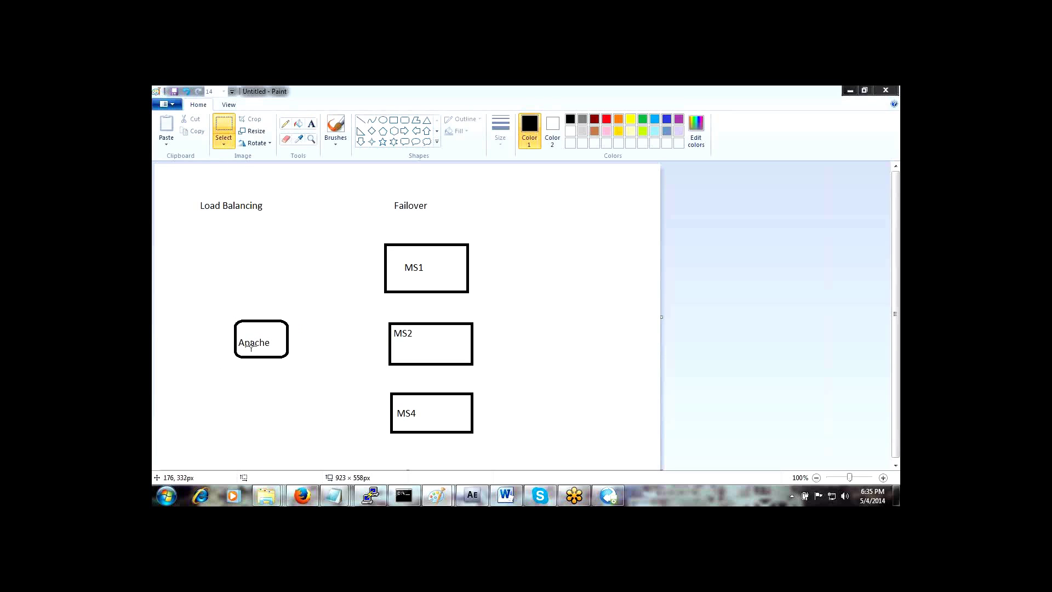
click(394, 131)
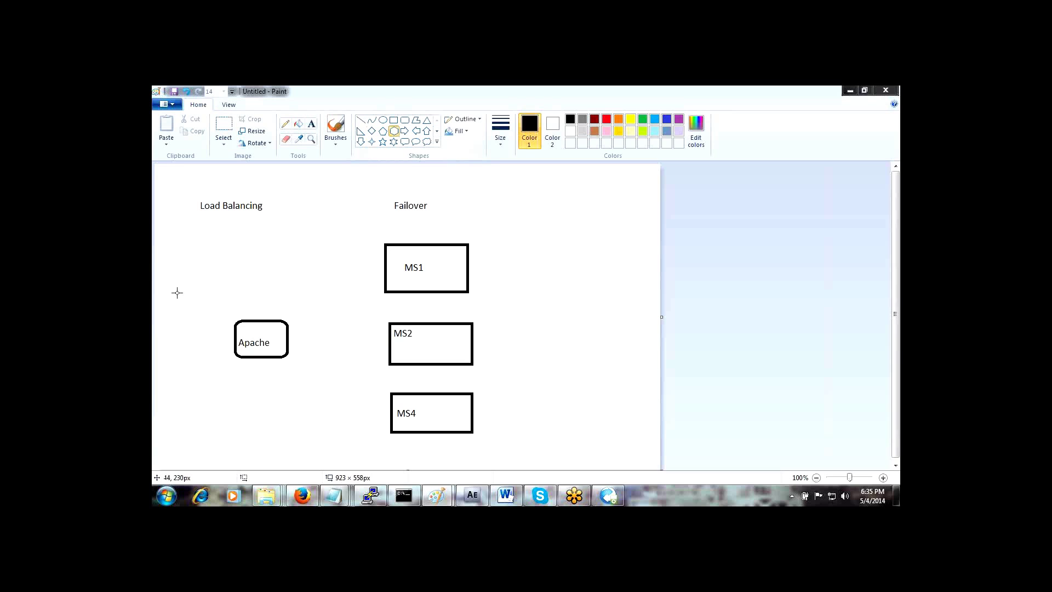
Draw a hexagon left of the Apache box and label it Internet.
drag(166, 312, 208, 365)
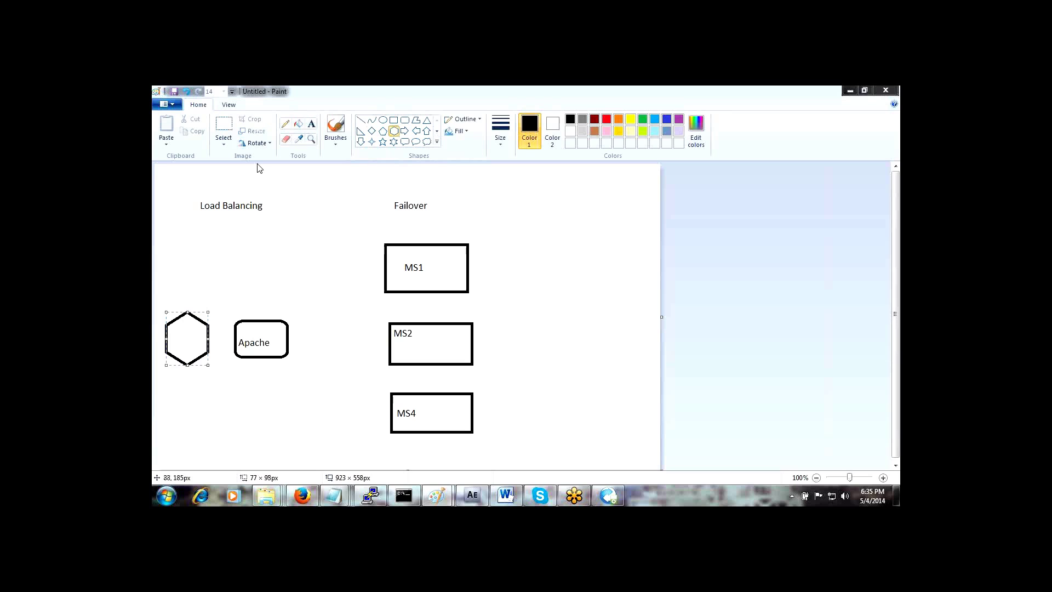
click(310, 123)
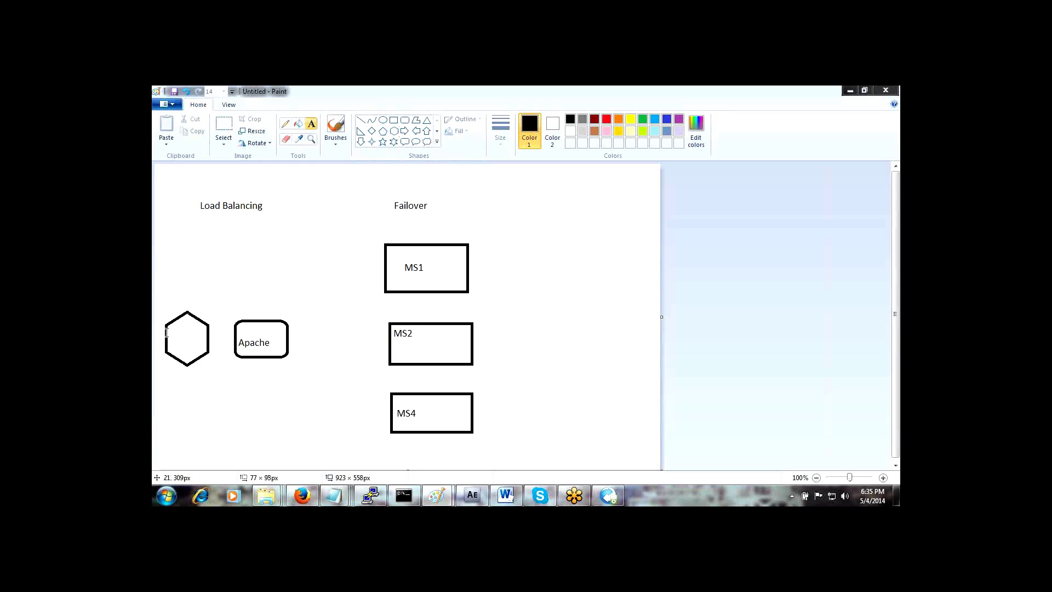
drag(172, 328, 203, 347)
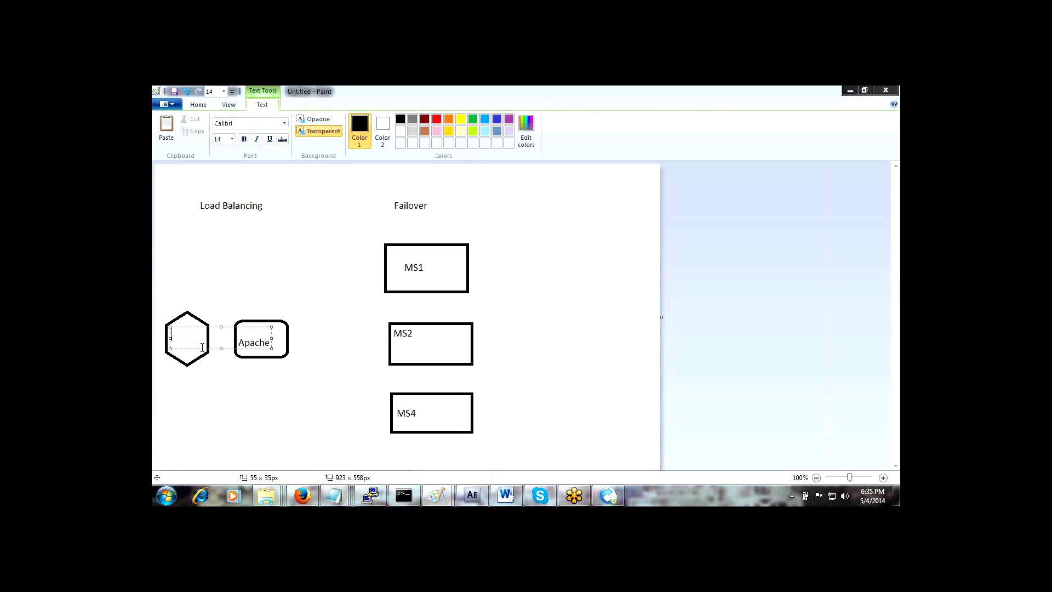
text(Internet)
drag(168, 340, 166, 340)
click(162, 284)
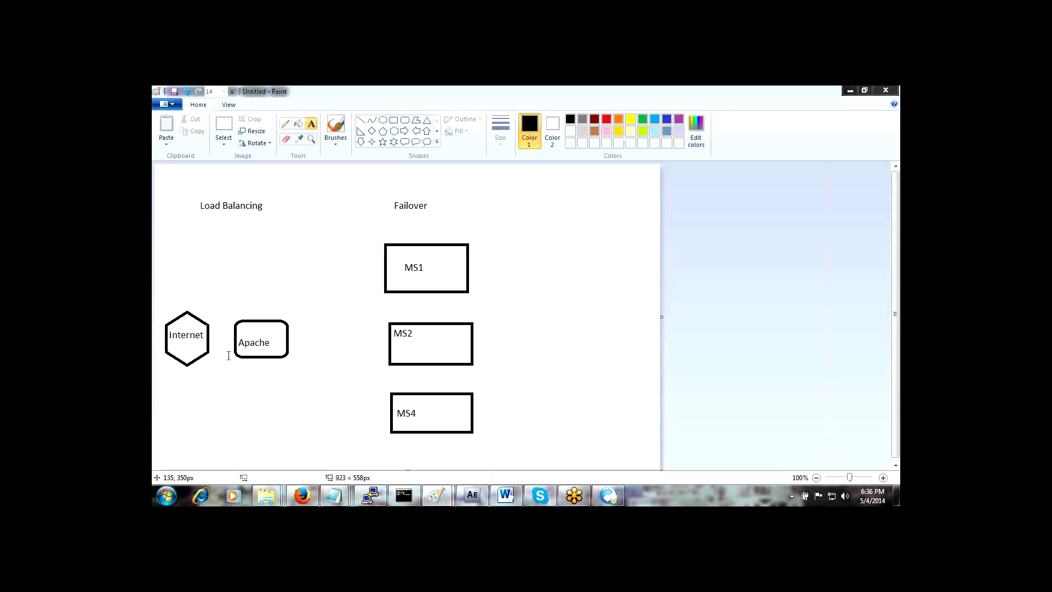
Draw a right arrow from the Internet hexagon into the Apache box.
click(404, 131)
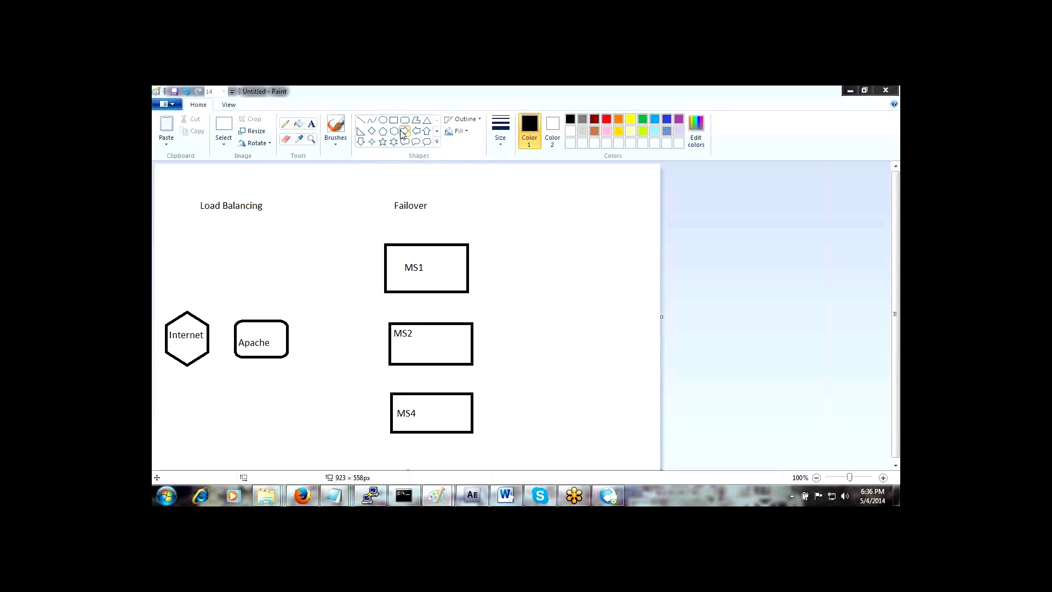
drag(211, 334, 237, 344)
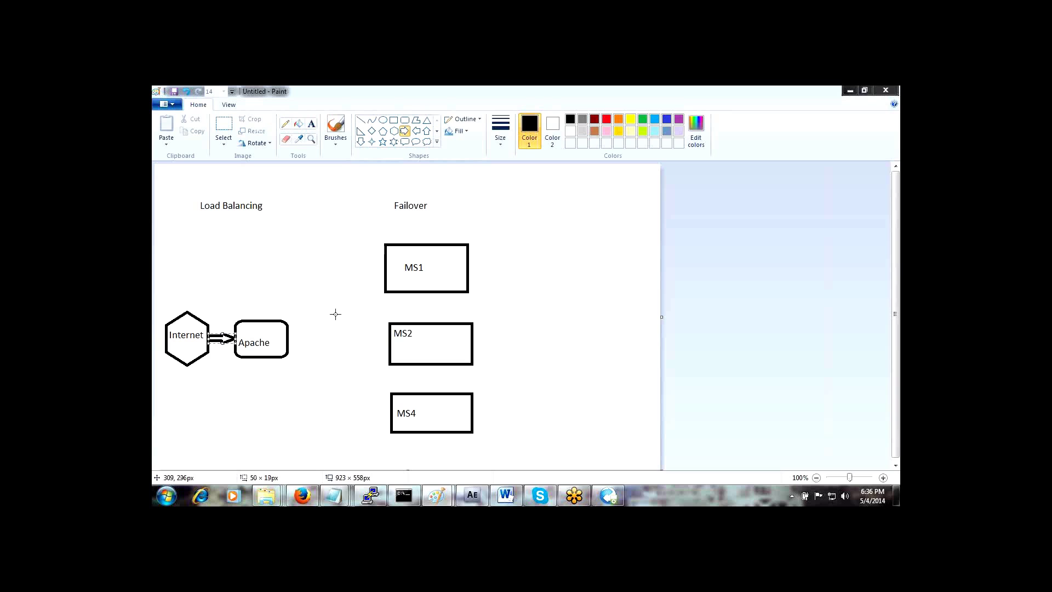
click(363, 121)
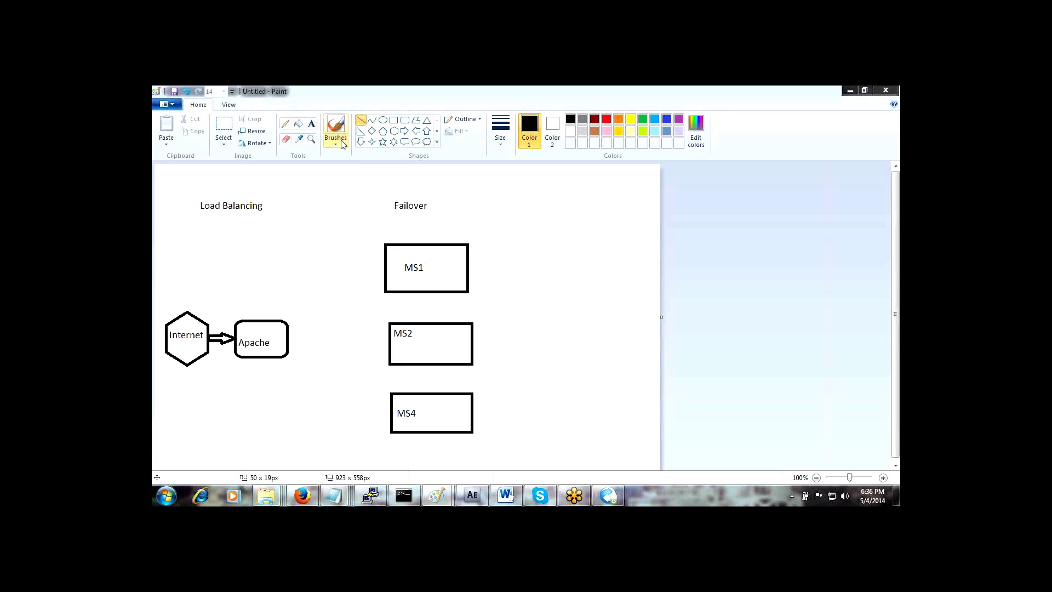
Add a 'Primary' text label next to MS1 inside its box.
click(311, 126)
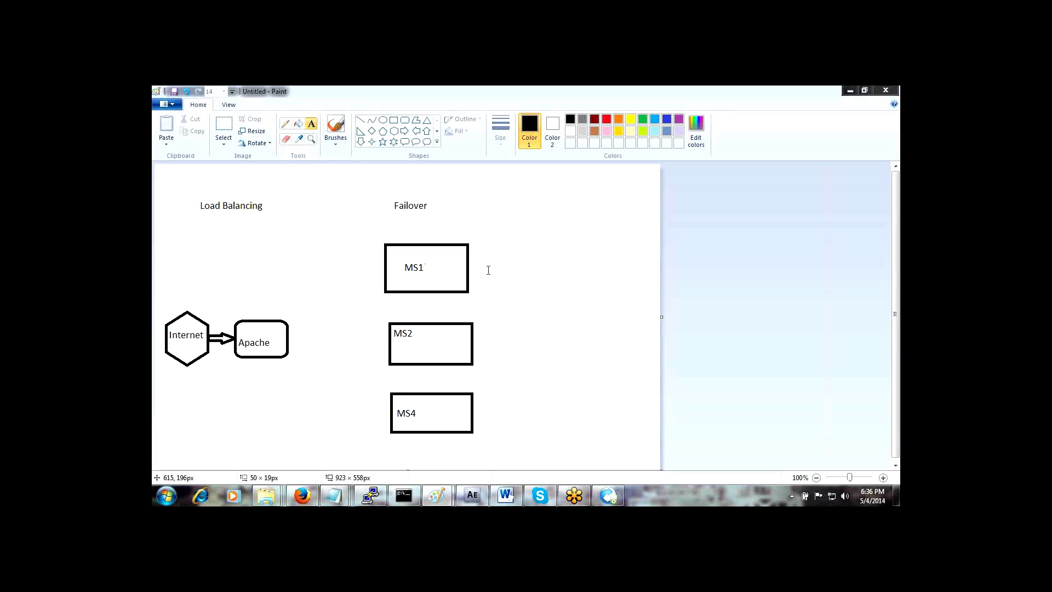
drag(434, 257, 511, 280)
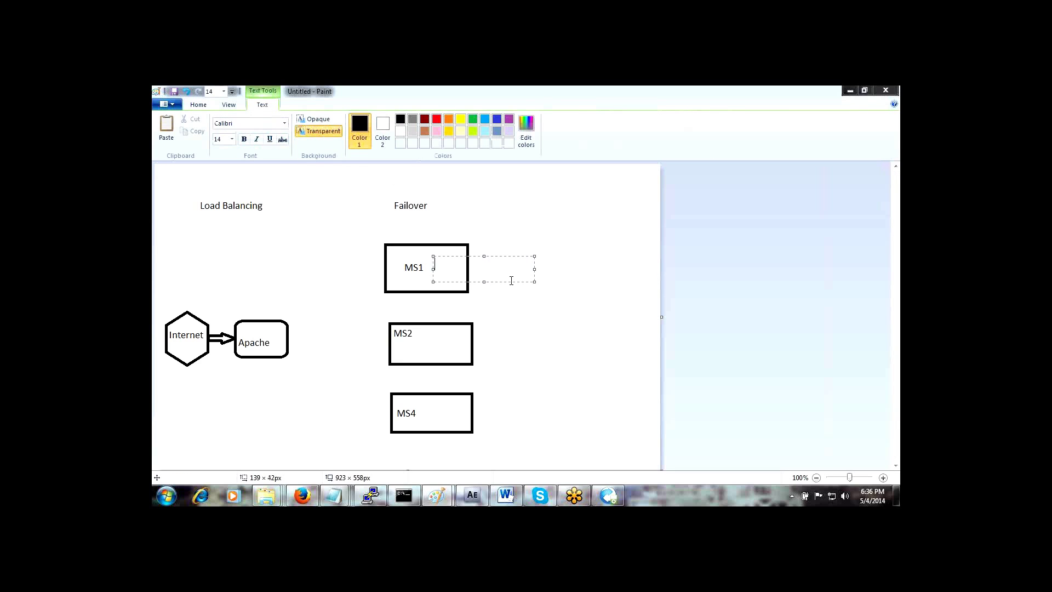
text(Primary)
drag(432, 268, 427, 268)
click(505, 238)
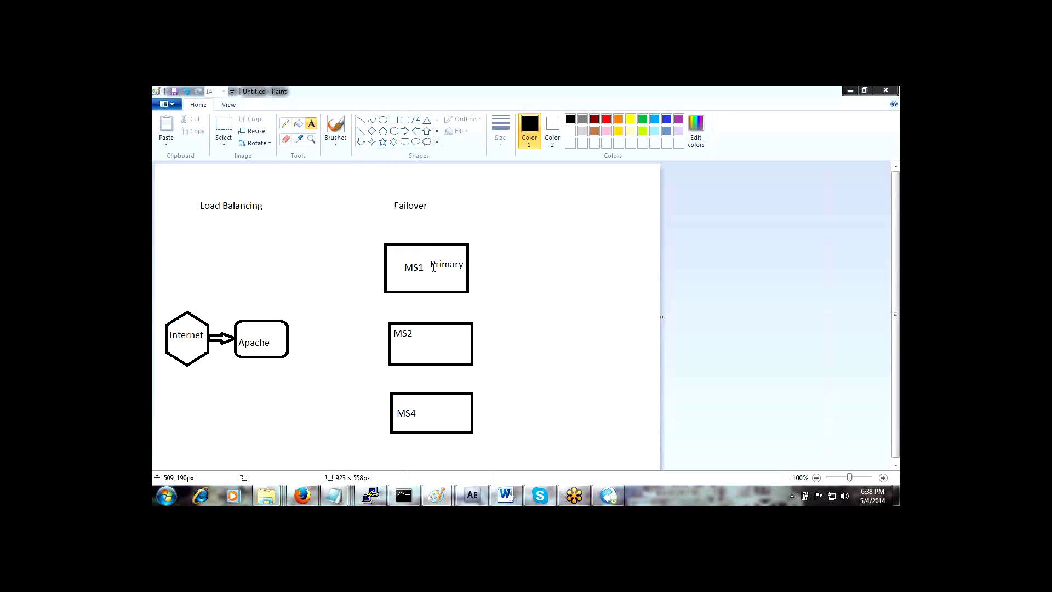
Draw a line from Apache to MS1 and a small diamond below Primary in MS1.
click(360, 119)
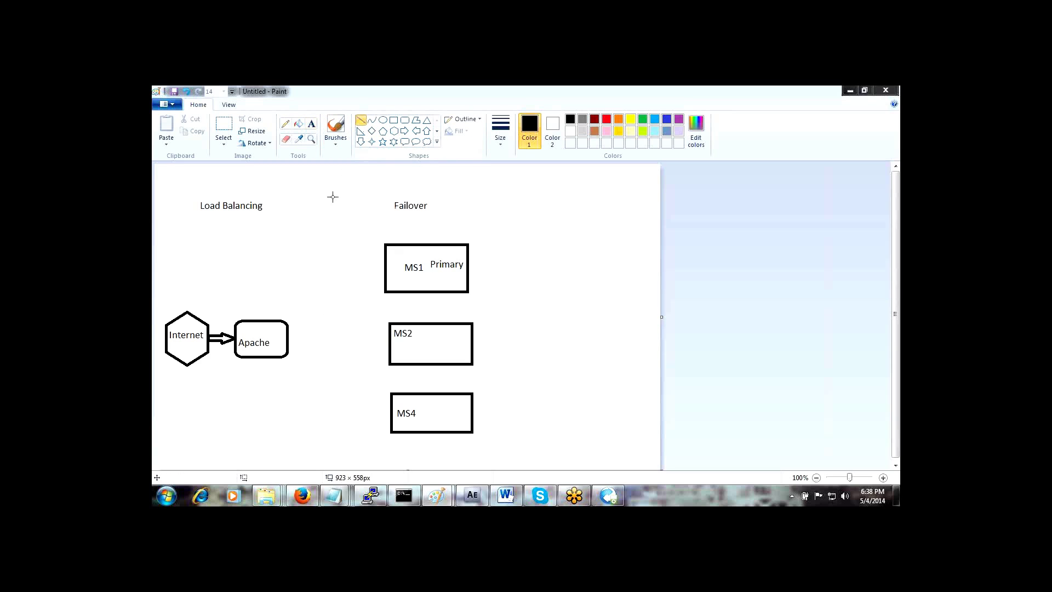
drag(294, 337, 390, 272)
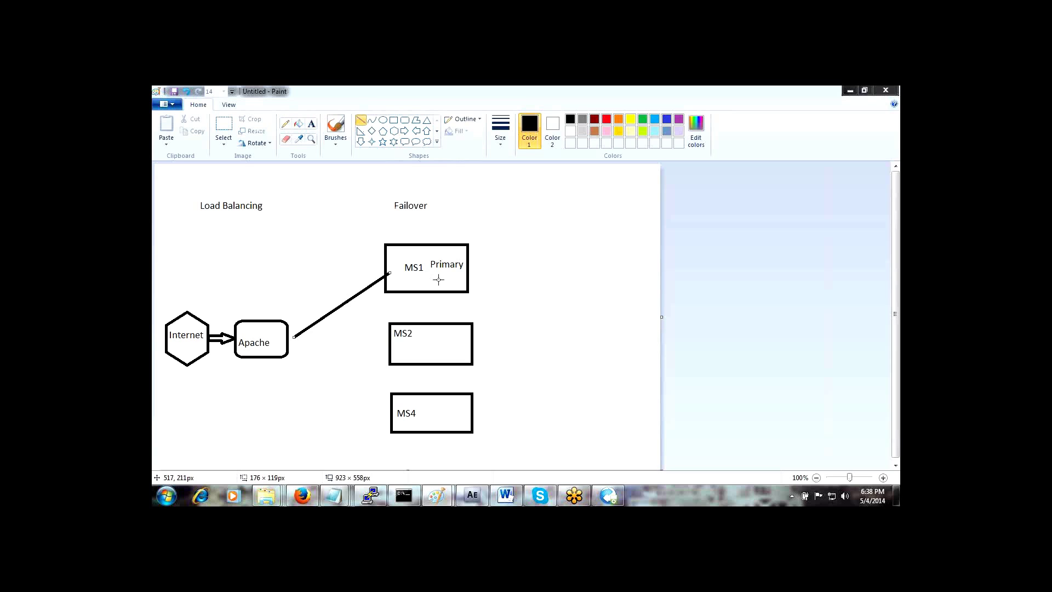
click(371, 131)
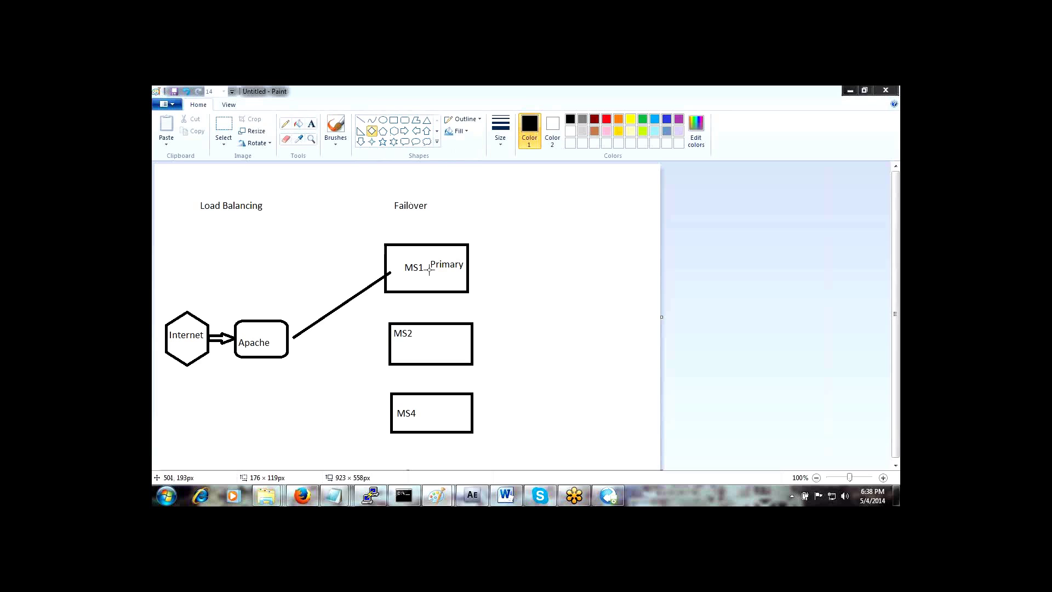
drag(428, 271, 449, 288)
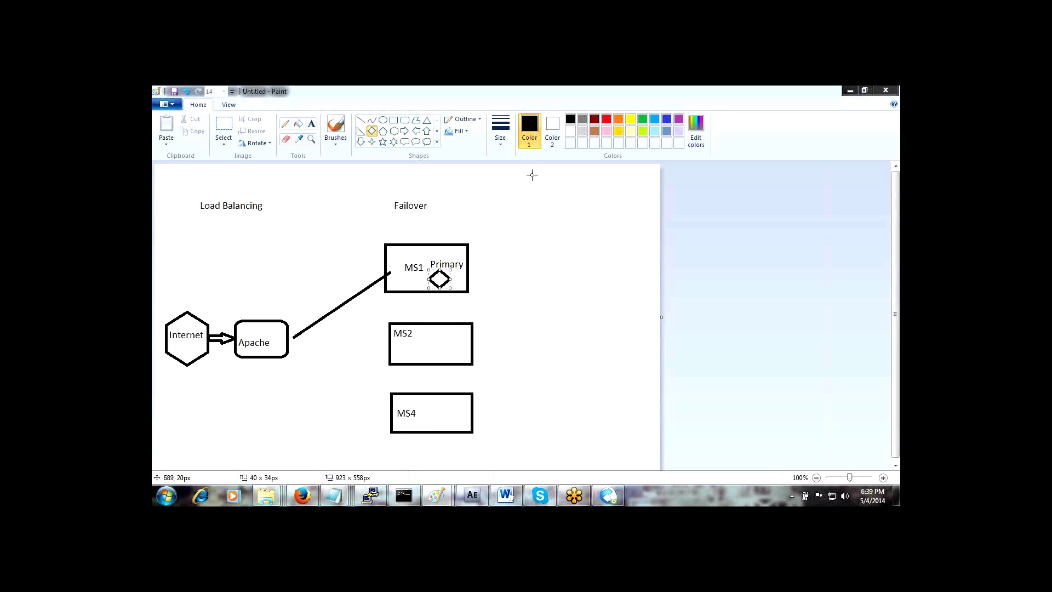
Draw a three-segment bracket connector from MS1's right edge down to MS4's right edge.
click(360, 120)
drag(471, 264, 511, 264)
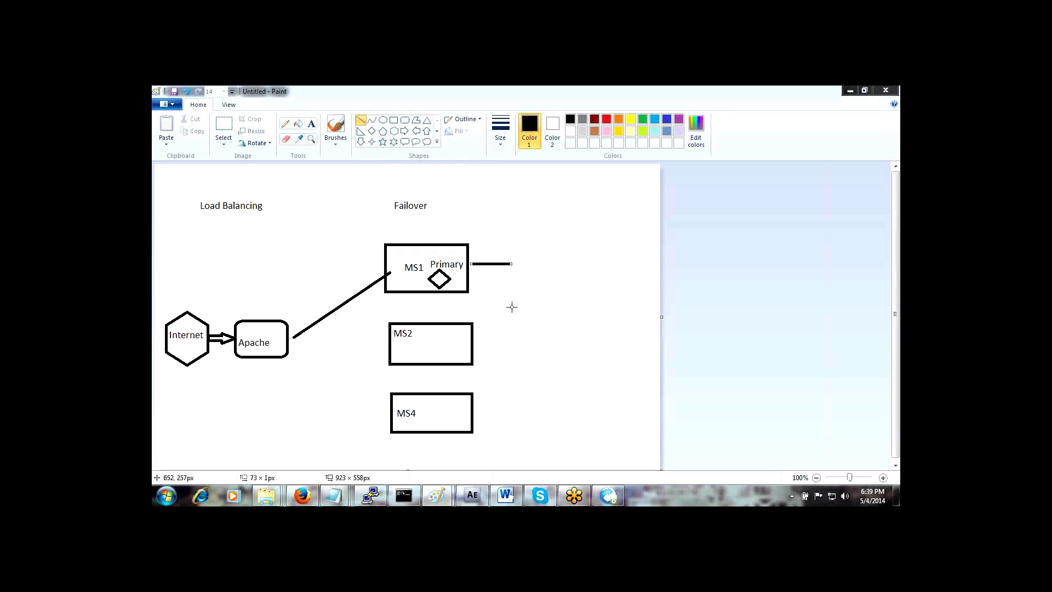
drag(512, 413, 507, 292)
drag(510, 277, 511, 263)
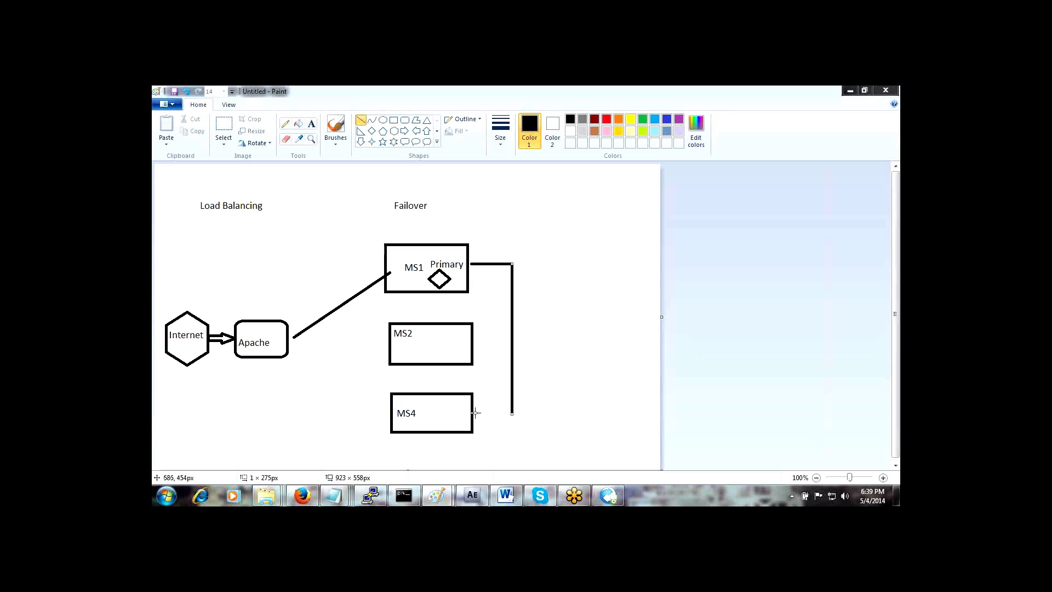
drag(475, 412, 512, 413)
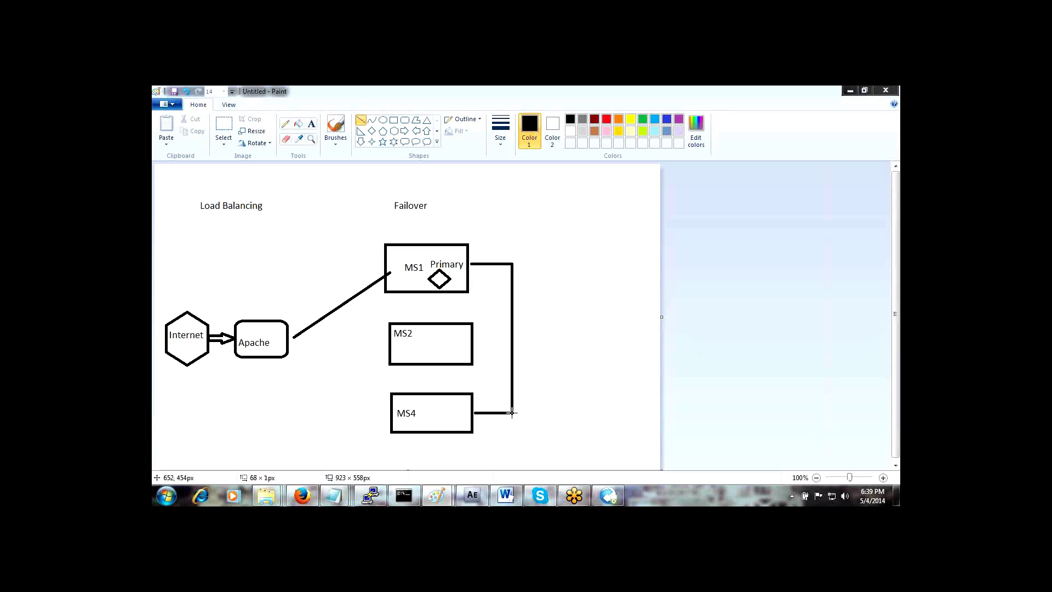
click(554, 411)
Add a text box beside MS4 and begin the label, typed so far as 'Seconda'.
click(311, 125)
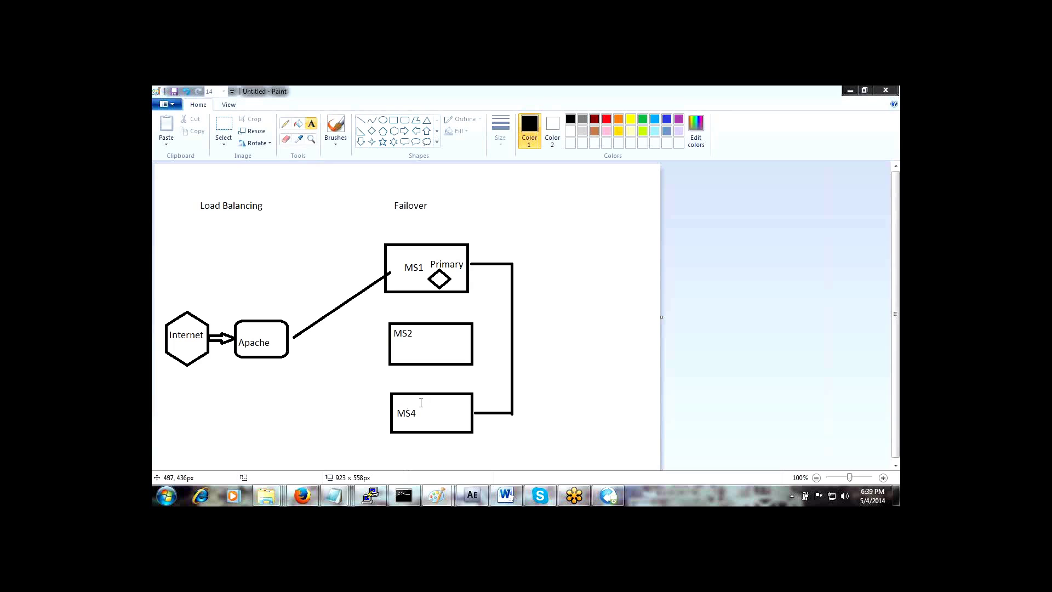
drag(420, 409, 527, 424)
text(Seconda)
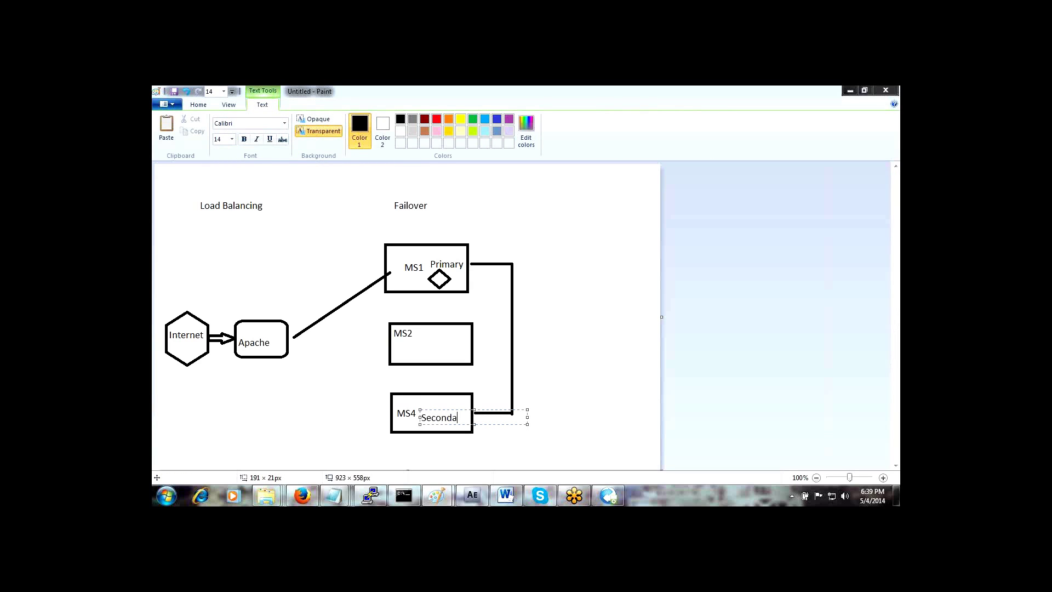
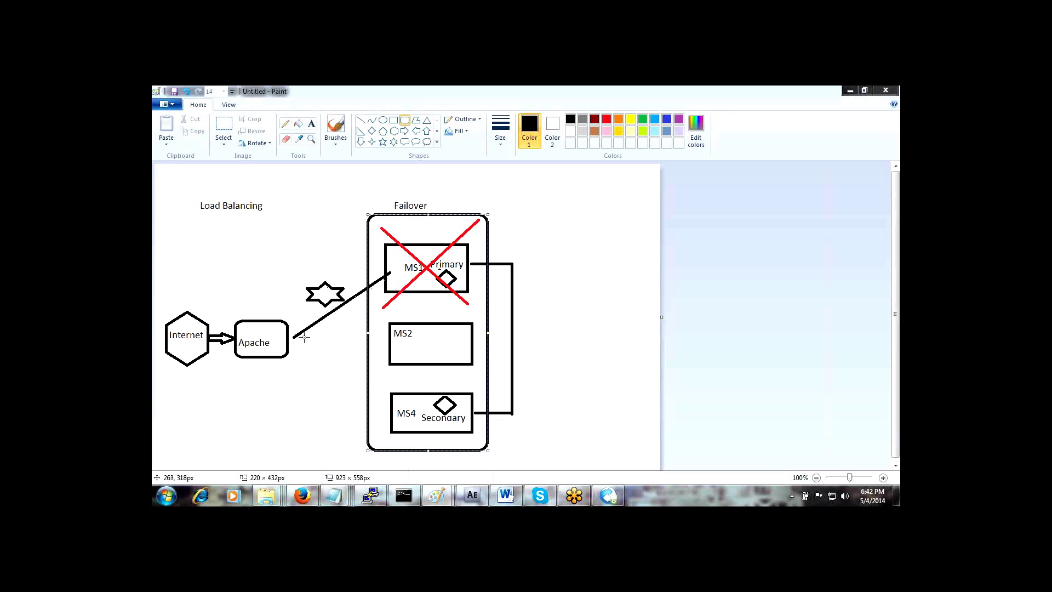
Draw a straight black line from Apache's right edge to the MS4 Secondary box.
click(360, 119)
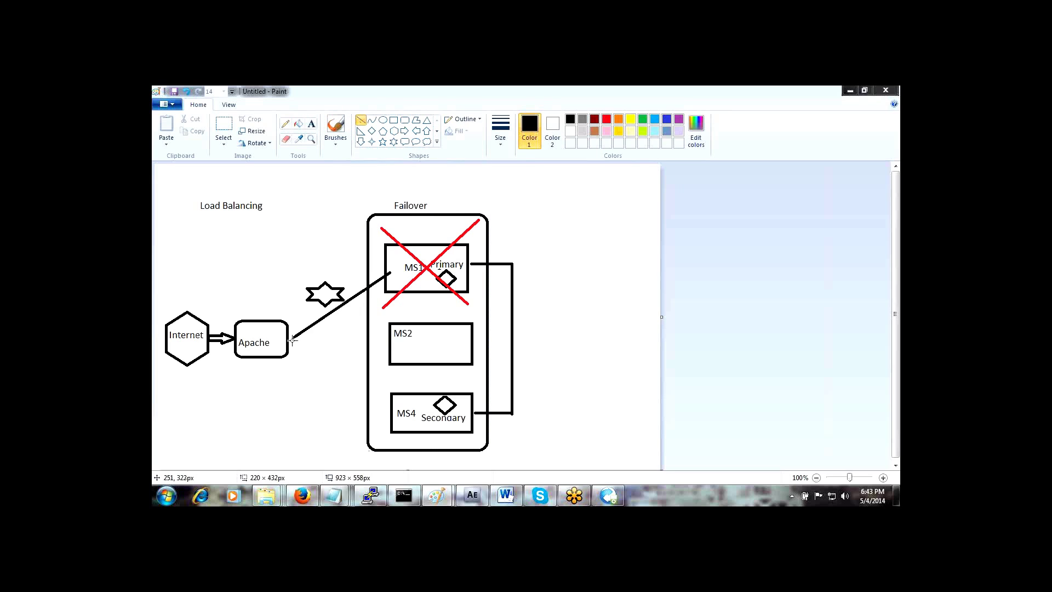
drag(292, 340, 398, 402)
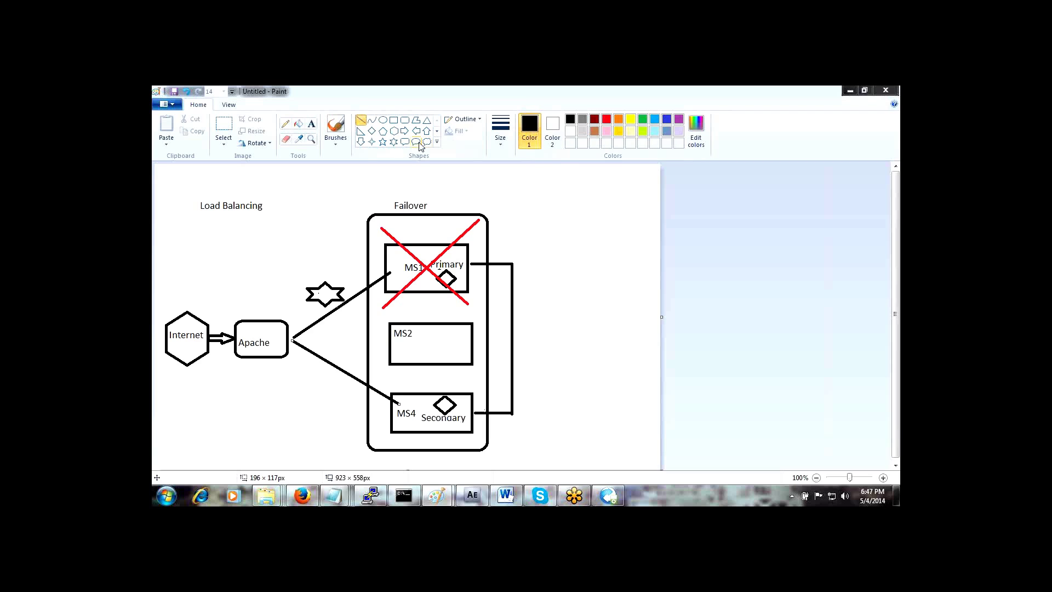
Draw connector lines linking MS2's right edge down to the MS4 link.
click(362, 125)
drag(474, 403, 503, 404)
drag(499, 339, 498, 404)
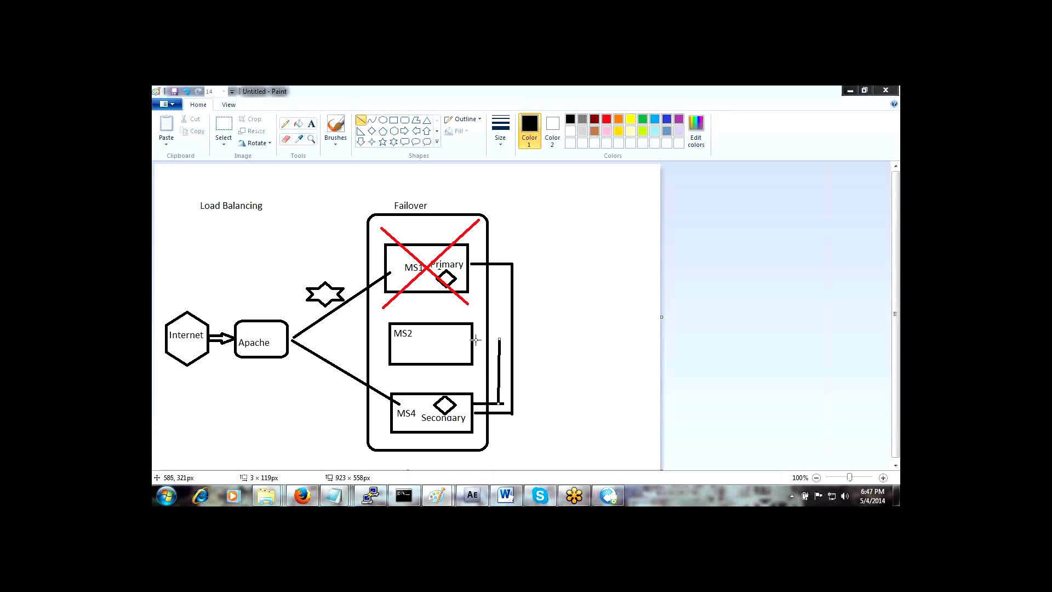
drag(472, 342, 498, 338)
Draw a small diamond marker inside the MS2 box.
click(373, 132)
drag(438, 335, 463, 358)
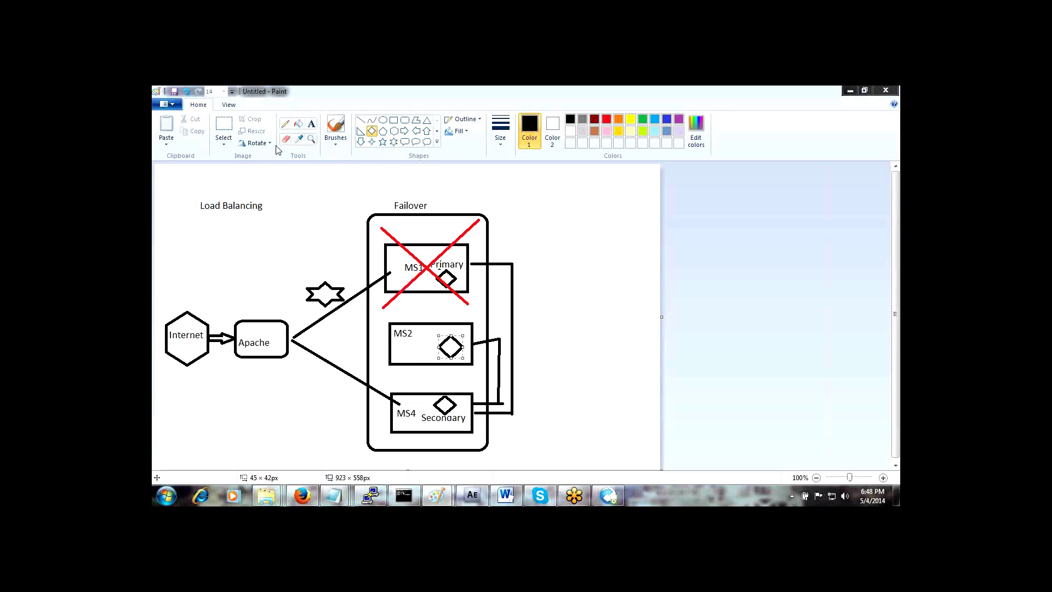
click(311, 124)
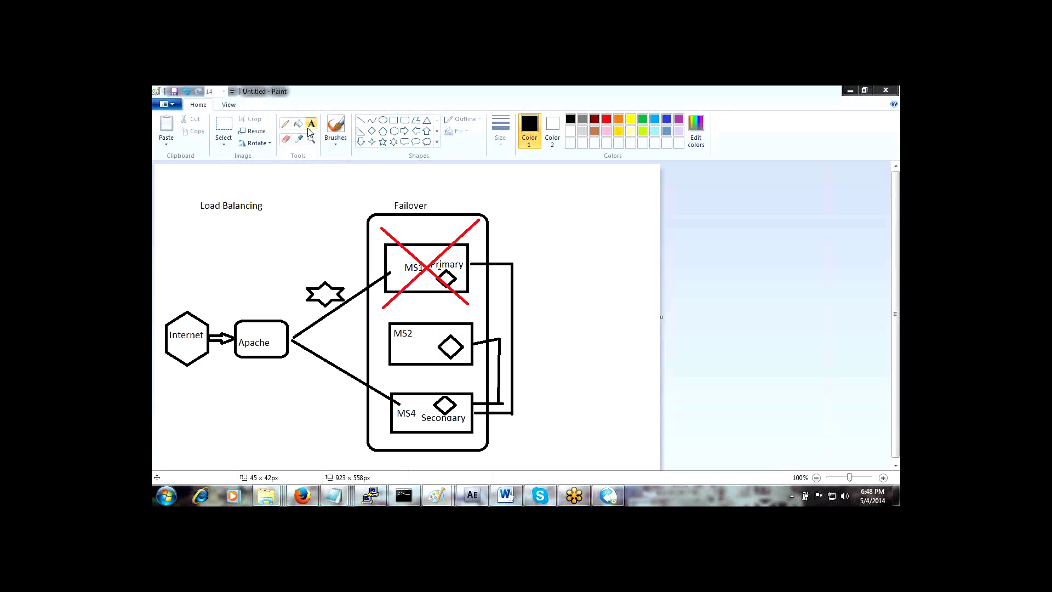
Add the label 'Secondary' below MS2's name, beside its diamond.
click(391, 341)
drag(450, 368, 471, 362)
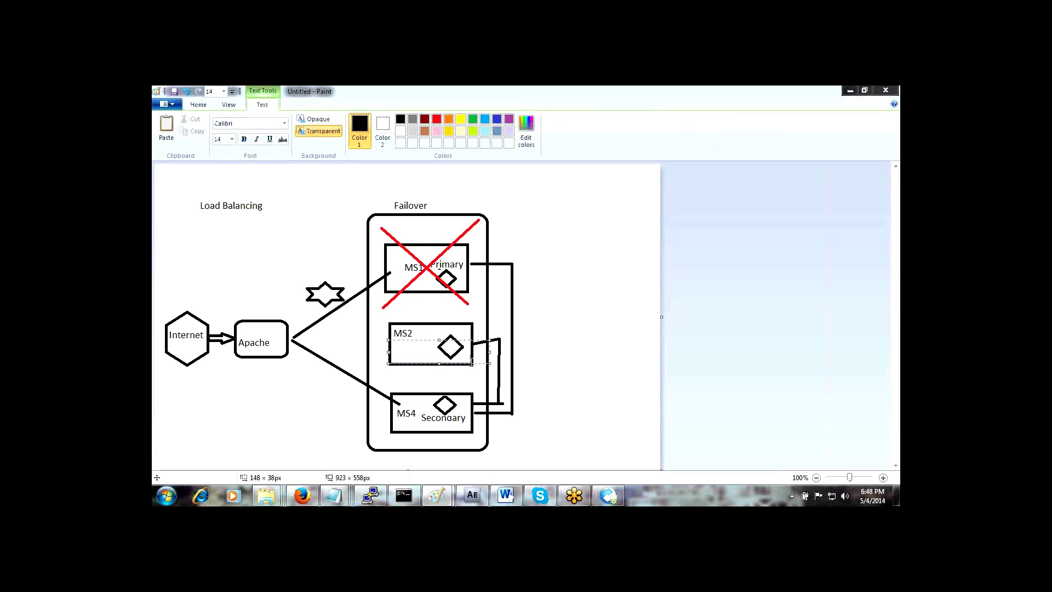
text(Secondary)
drag(389, 353, 393, 357)
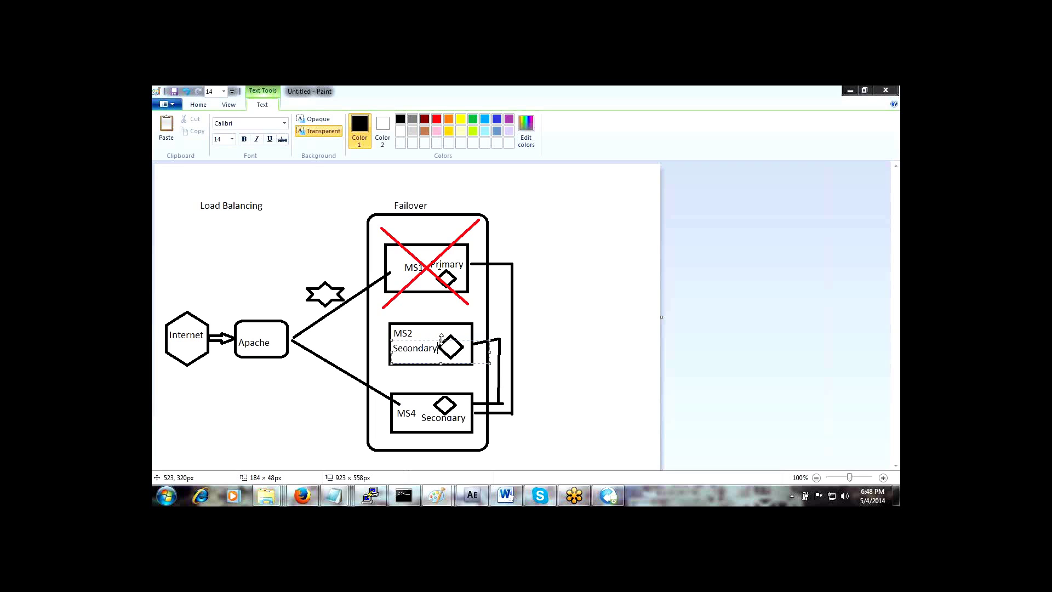
drag(440, 338, 440, 342)
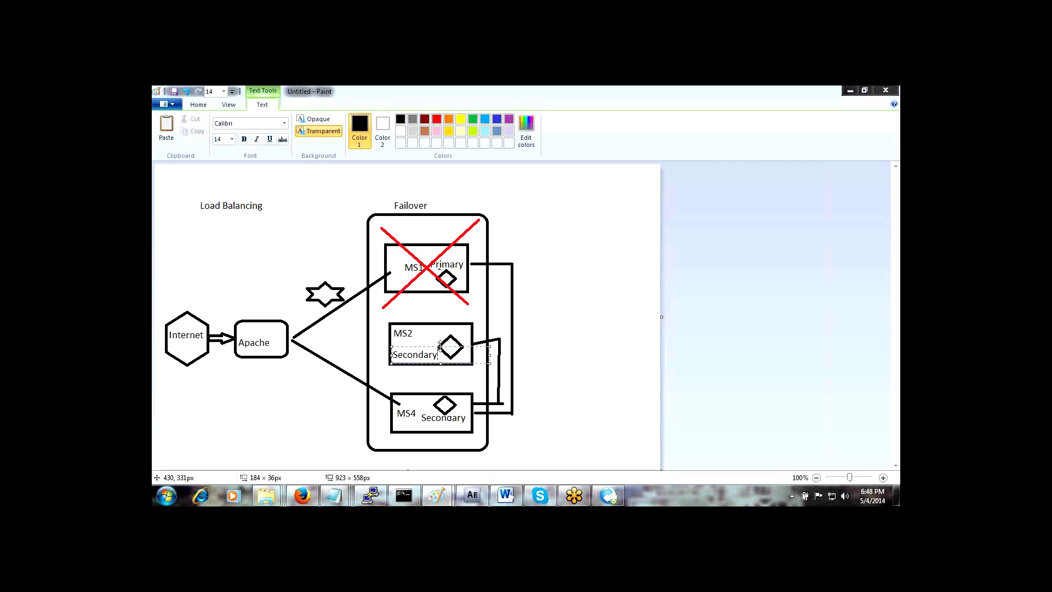
click(570, 342)
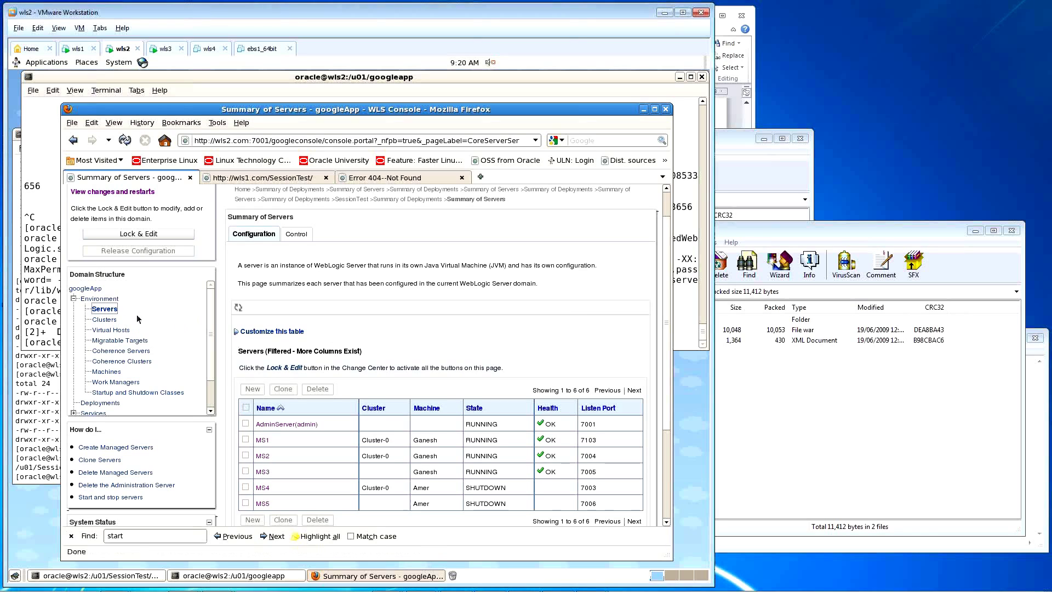
Open Cluster-0's General settings from the Clusters summary and lock the configuration.
click(111, 320)
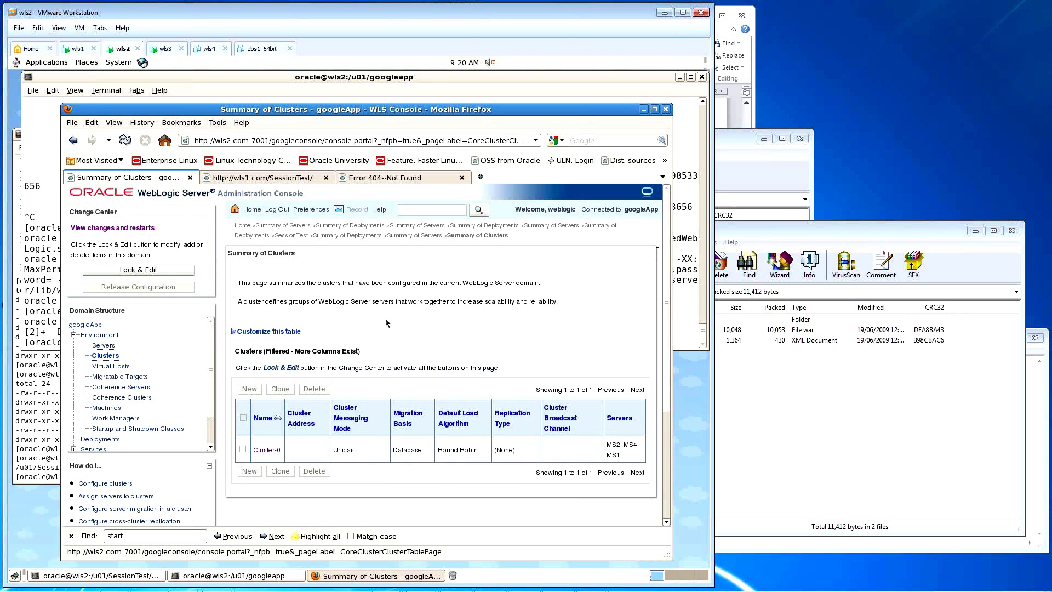
click(273, 450)
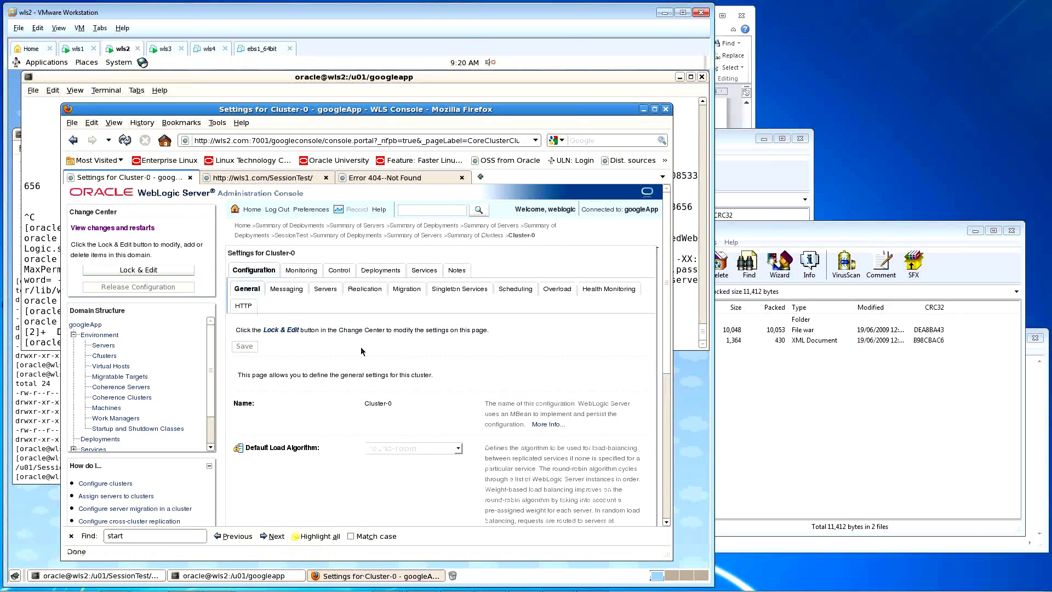
scroll(361, 350, down, 1)
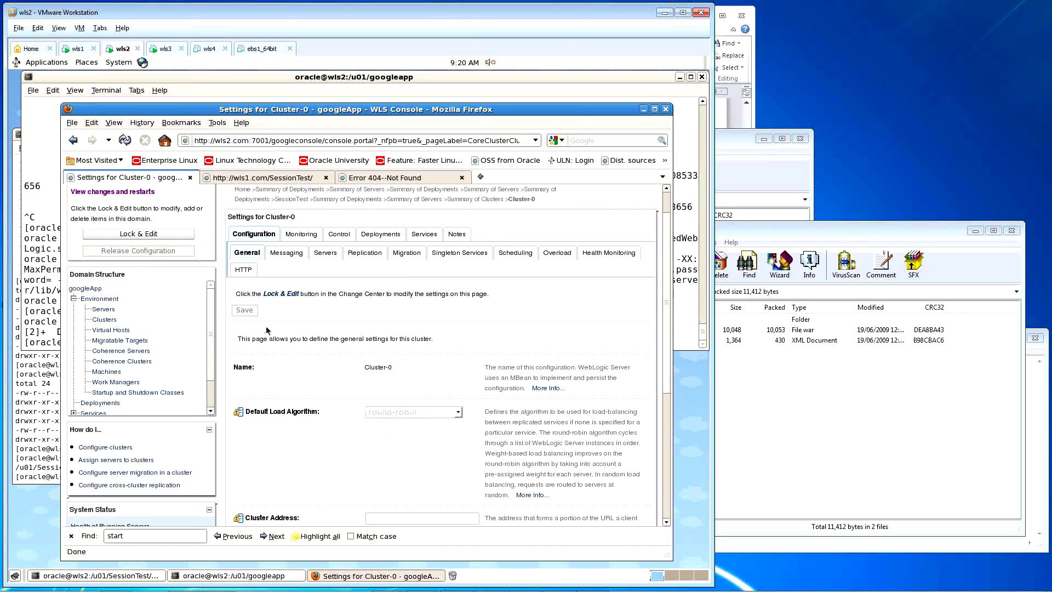
click(174, 234)
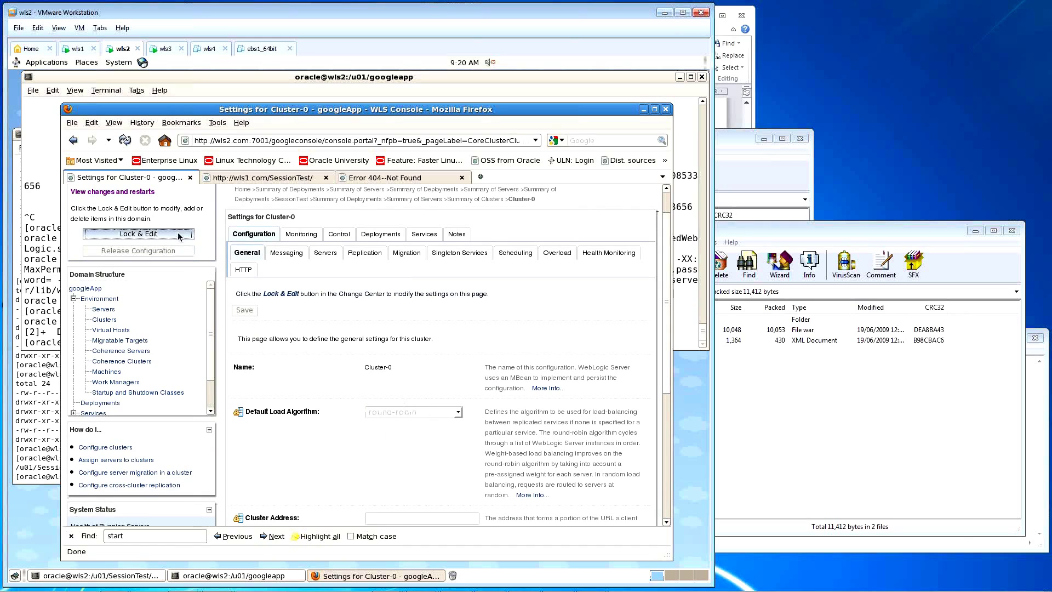
Show the Default Load Algorithm choices for Cluster-0, currently round-robin.
scroll(493, 421, down, 1)
click(458, 392)
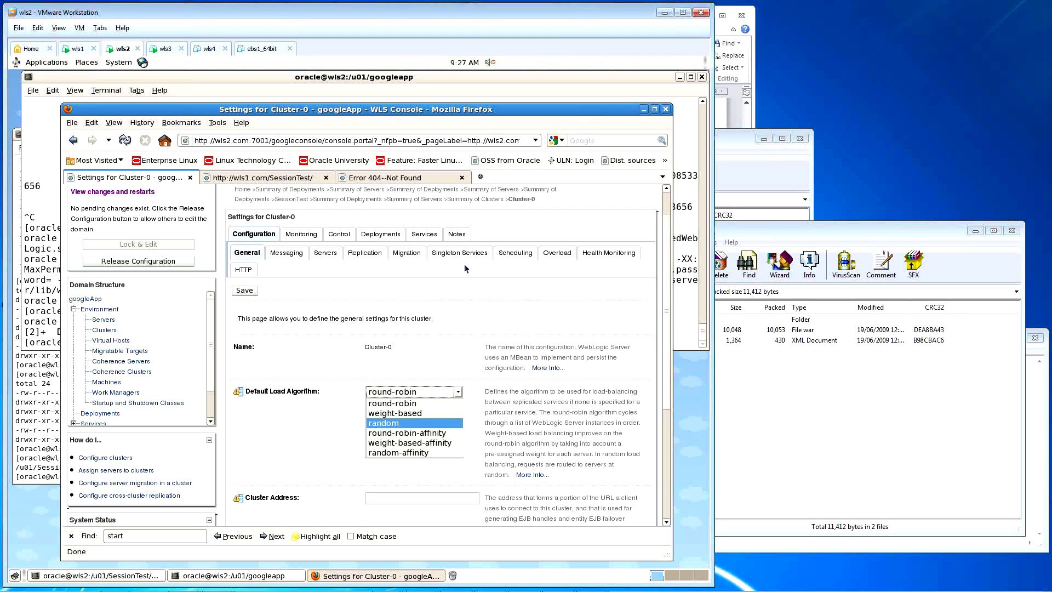
Keep round-robin as the load algorithm and go to Cluster-0's Messaging settings.
click(449, 299)
click(455, 310)
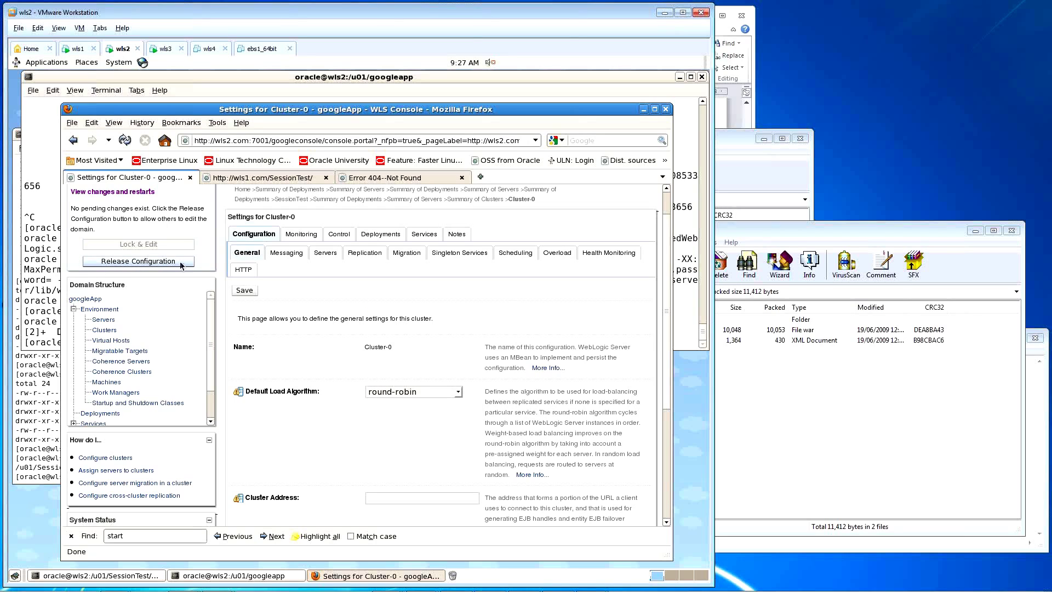
click(286, 252)
scroll(449, 349, down, 4)
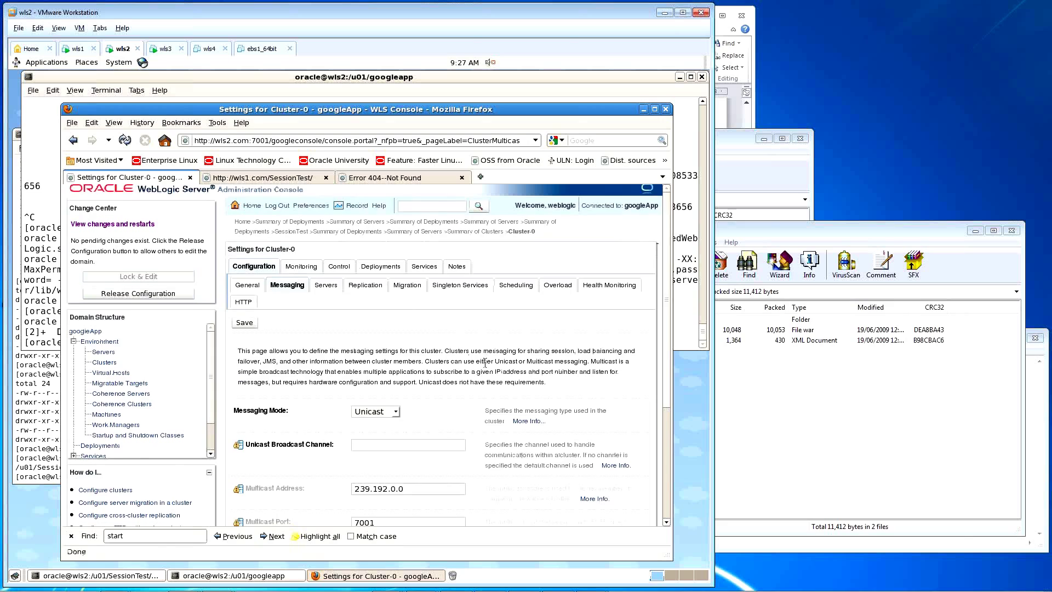
Check the Messaging Mode choices, leaving it at Unicast.
click(396, 307)
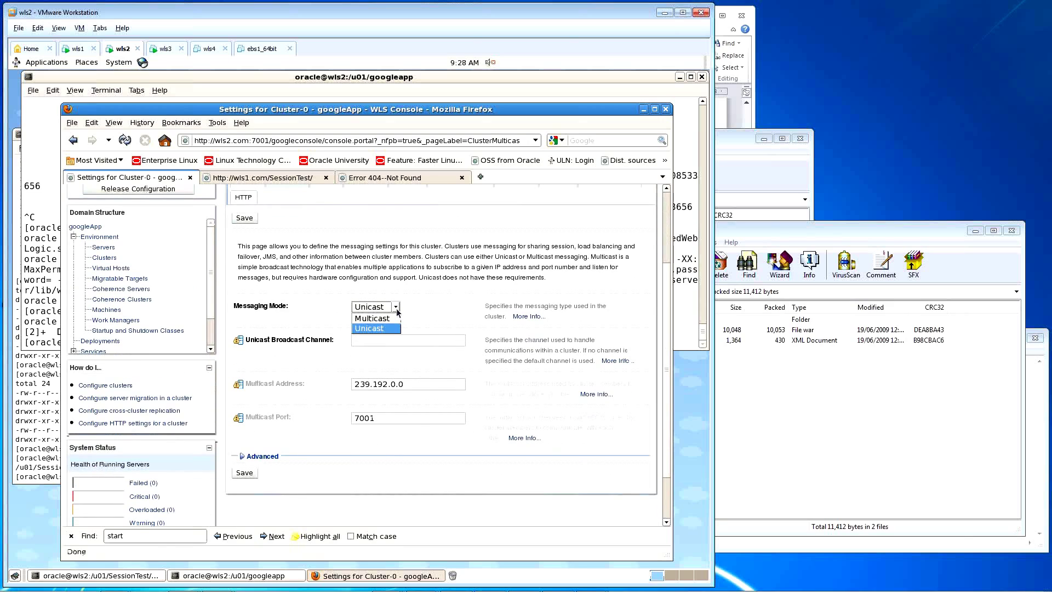
click(395, 308)
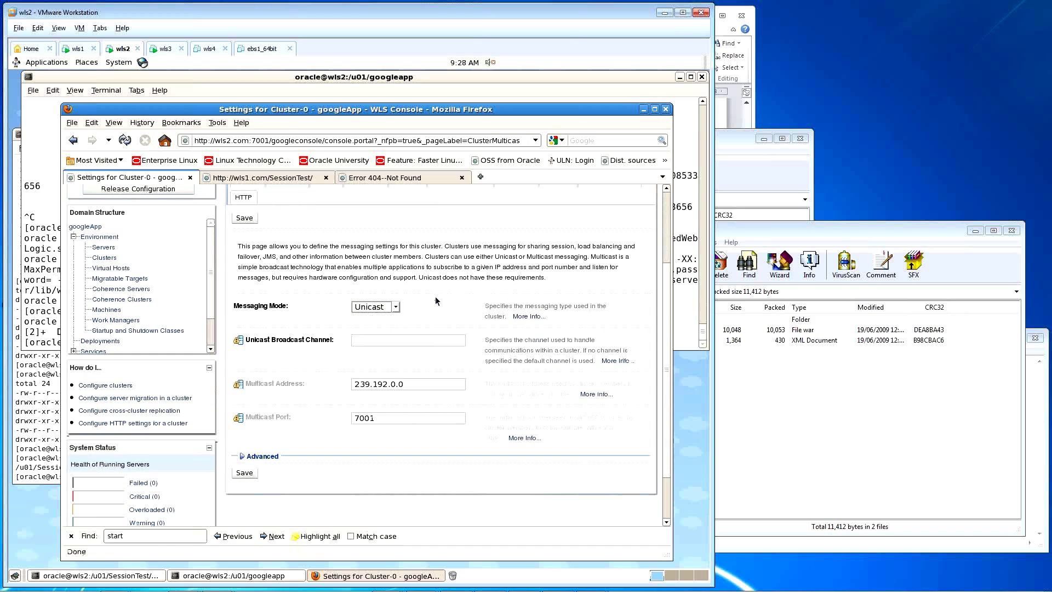
scroll(435, 296, up, 1)
click(396, 343)
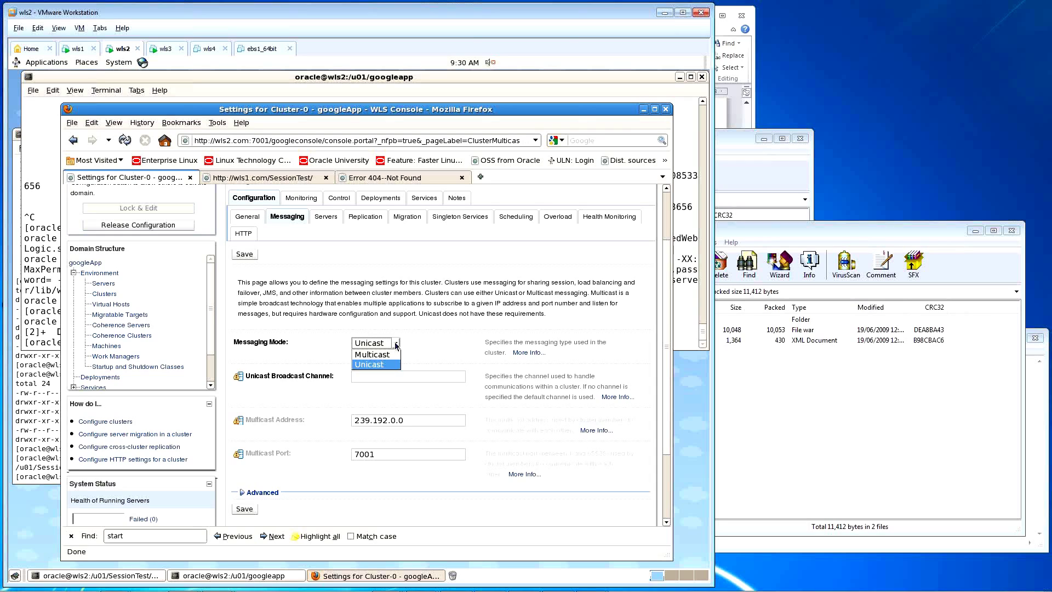
Keep Unicast messaging mode and expand the Advanced messaging options.
click(413, 329)
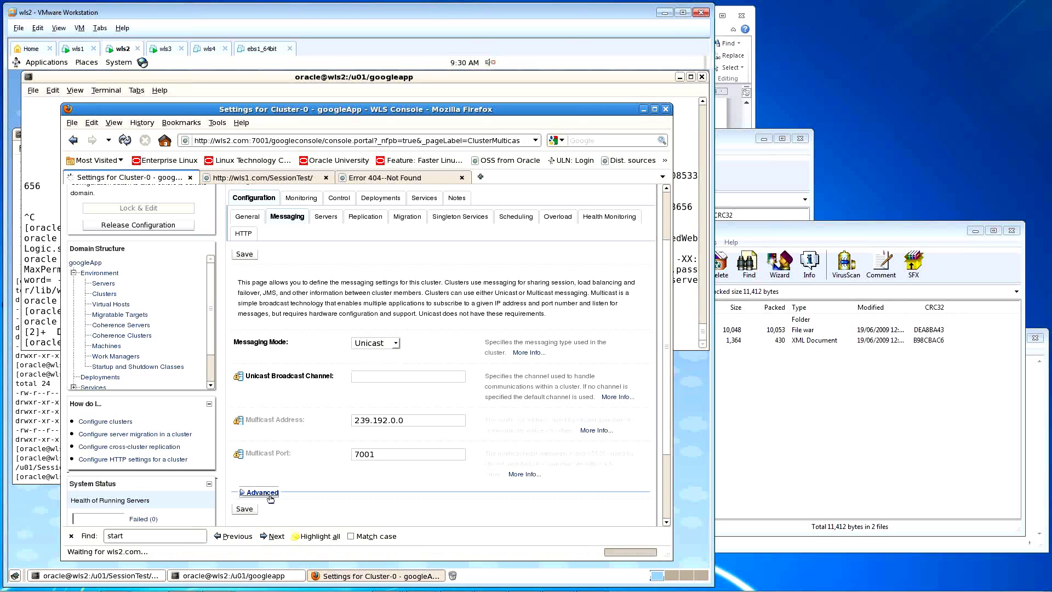
click(248, 492)
scroll(564, 392, down, 5)
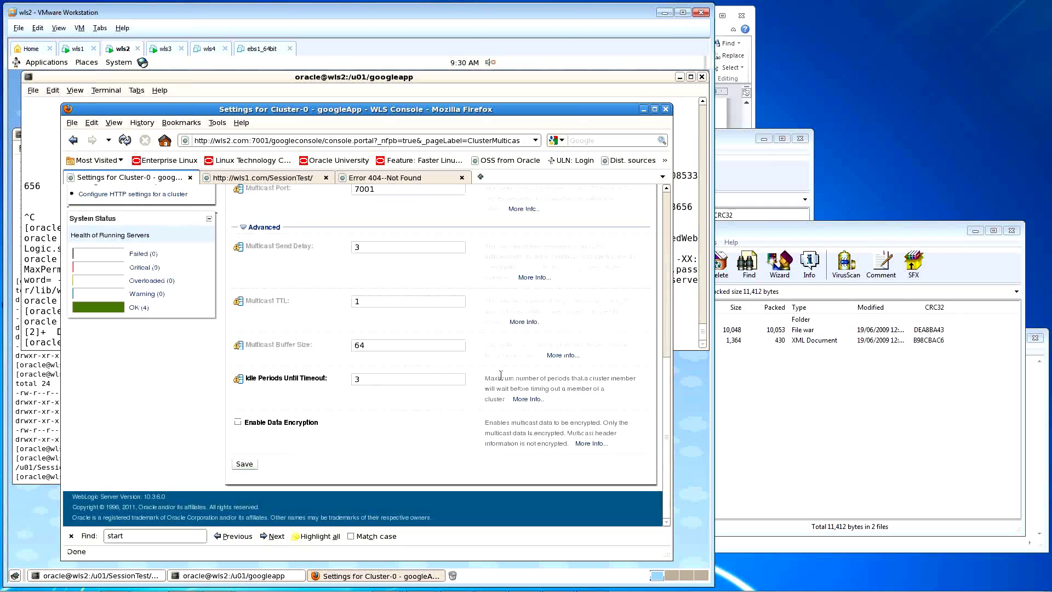
scroll(482, 351, up, 3)
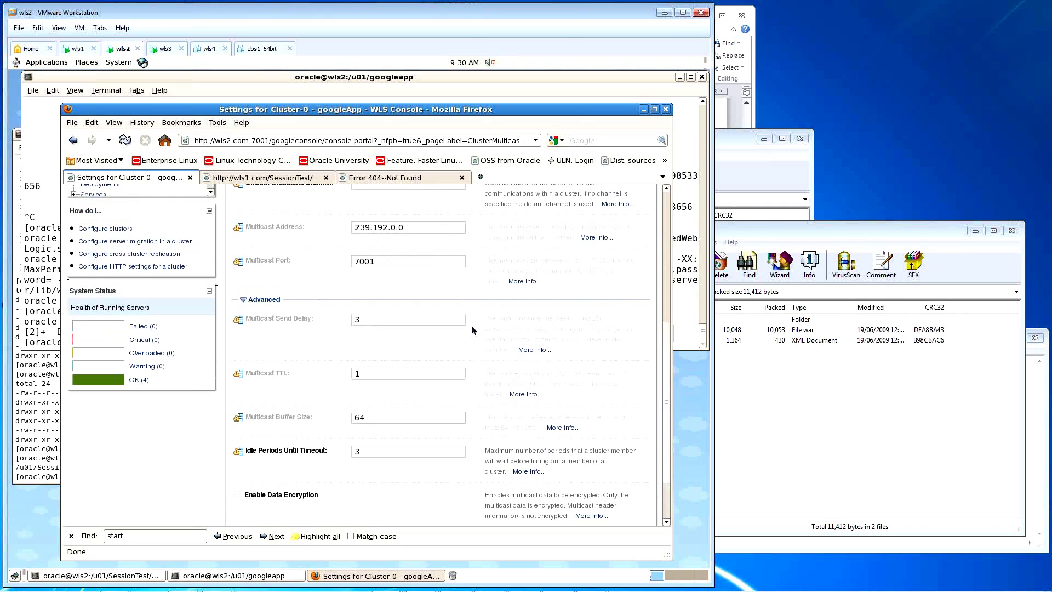
click(381, 227)
click(496, 275)
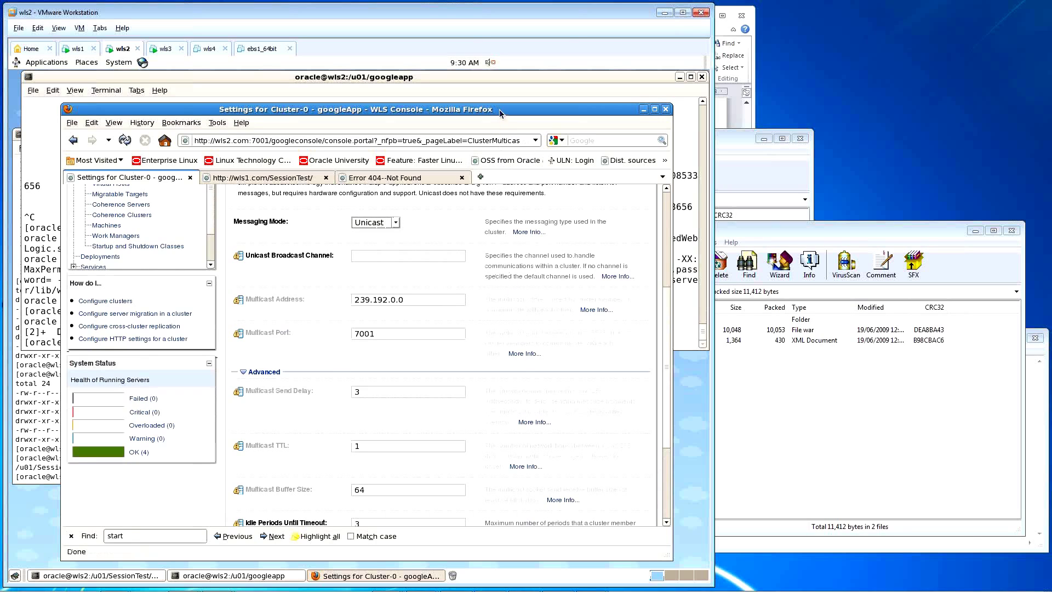
Enlarge Firefox and review advanced fields: send delay 3, TTL 1, buffer 64, idle periods 3.
drag(500, 104, 500, 77)
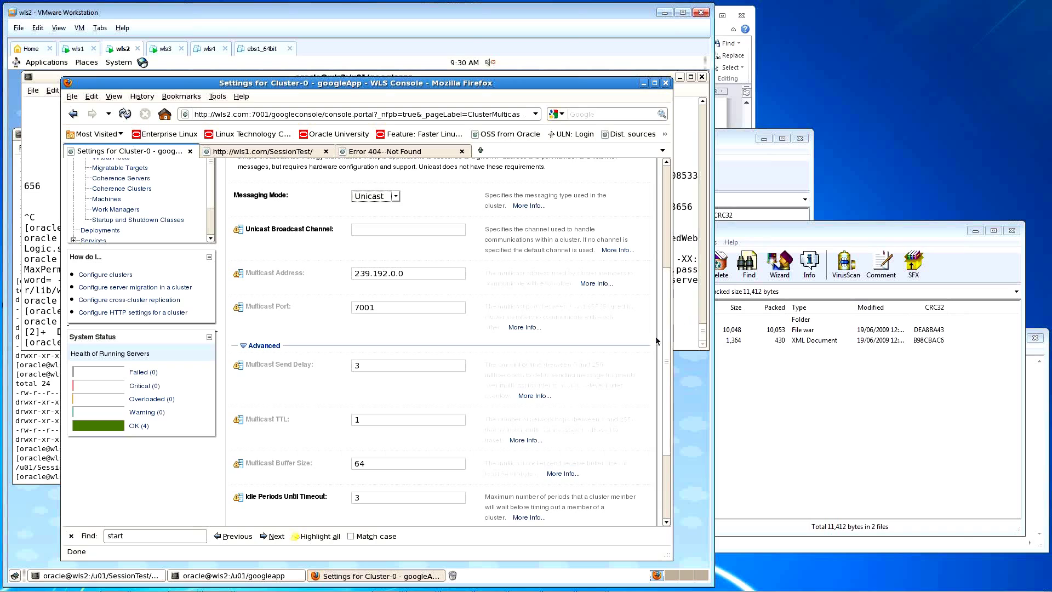
scroll(668, 345, down, 1)
drag(667, 352, 669, 388)
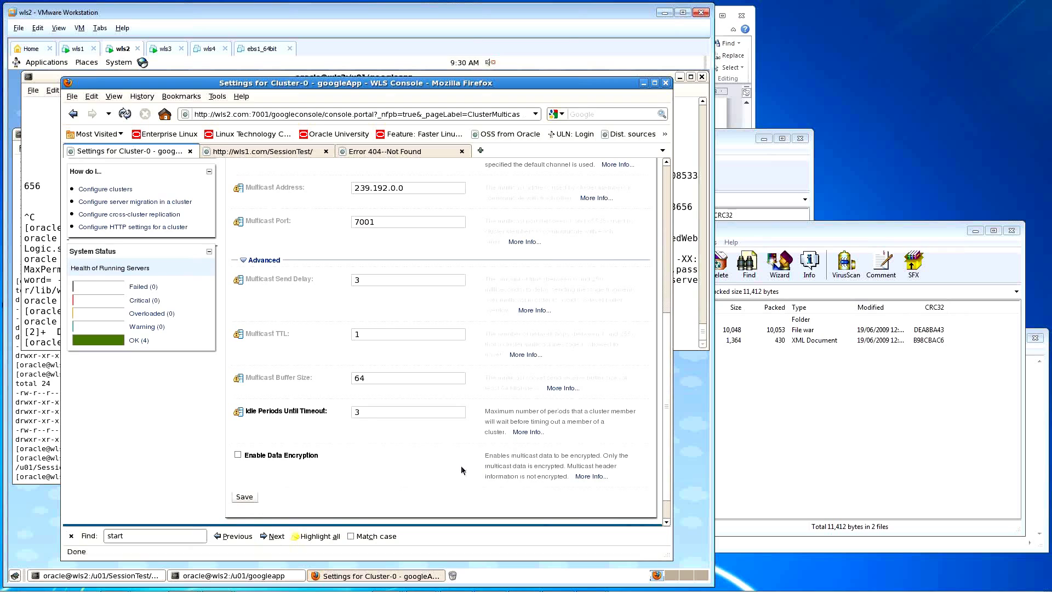
scroll(493, 449, down, 1)
scroll(462, 469, up, 3)
scroll(461, 469, up, 4)
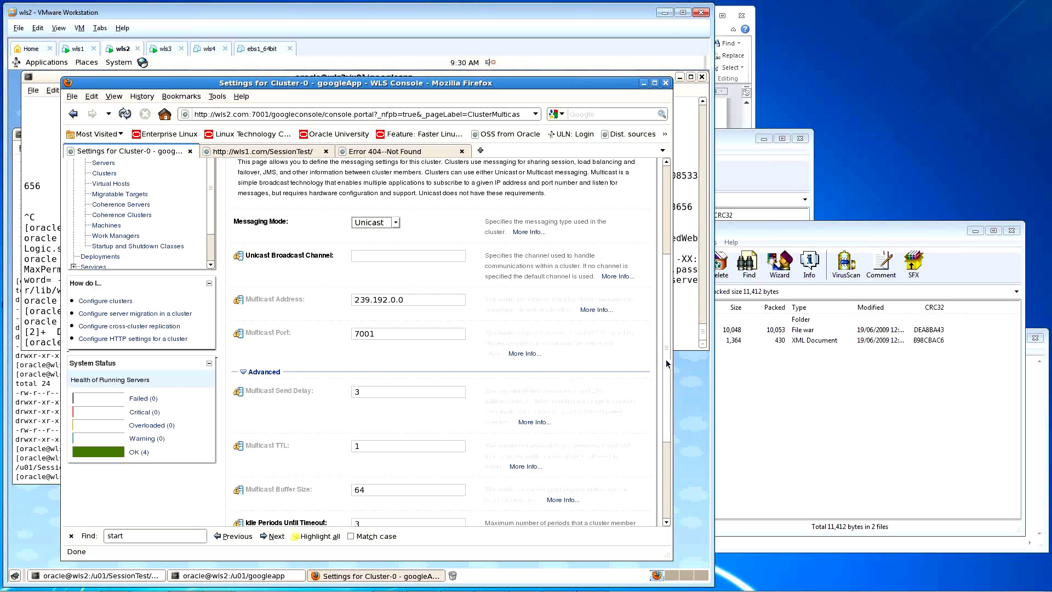
drag(666, 359, 666, 269)
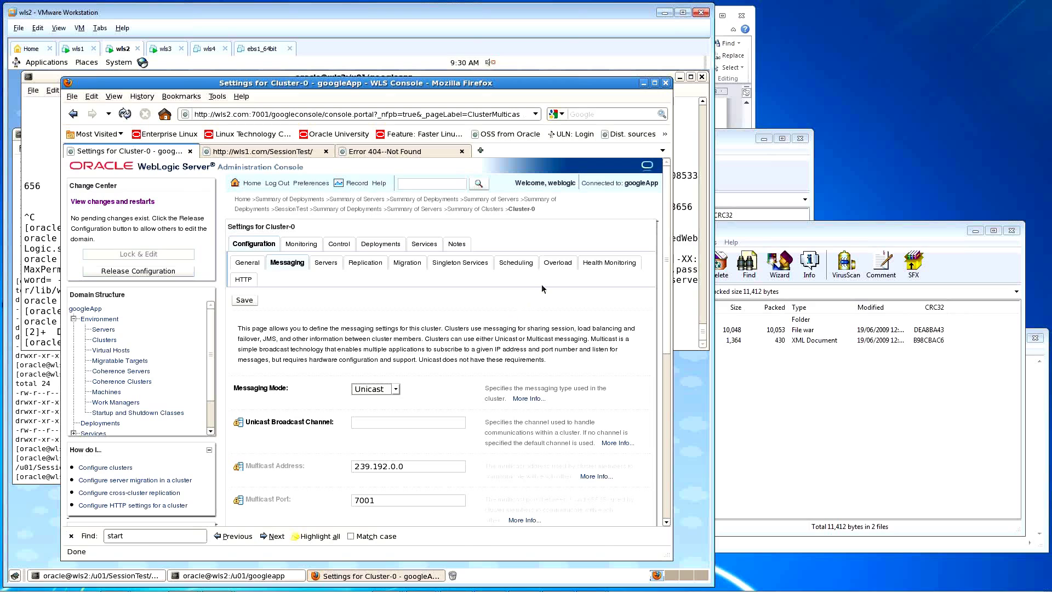
click(557, 263)
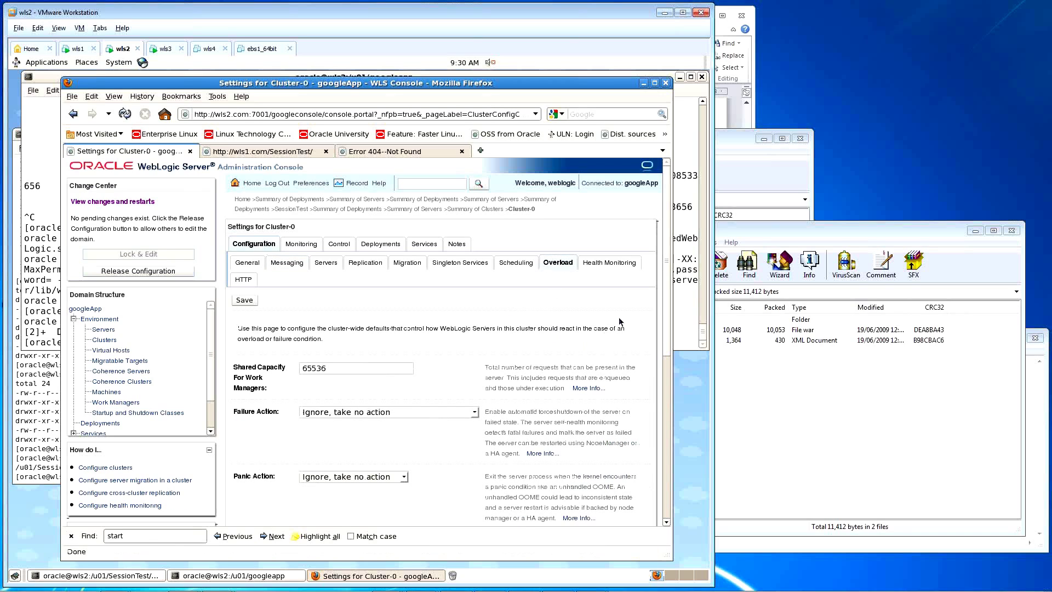
Review Cluster-0's Overload settings, leaving the failure action at 'Ignore, take no action'.
drag(666, 273, 666, 413)
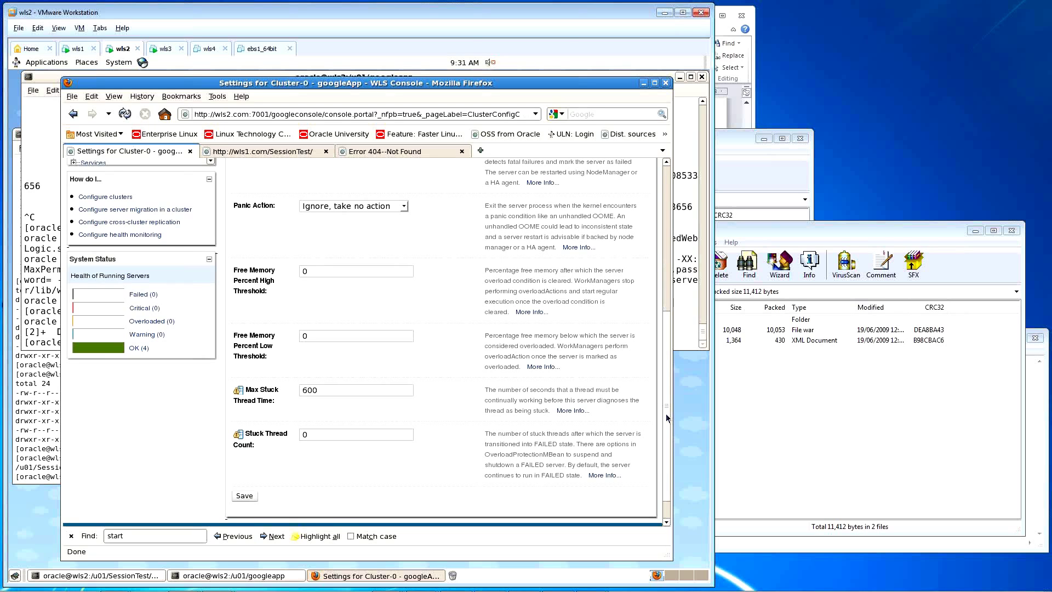
drag(665, 413, 672, 277)
click(471, 399)
click(468, 400)
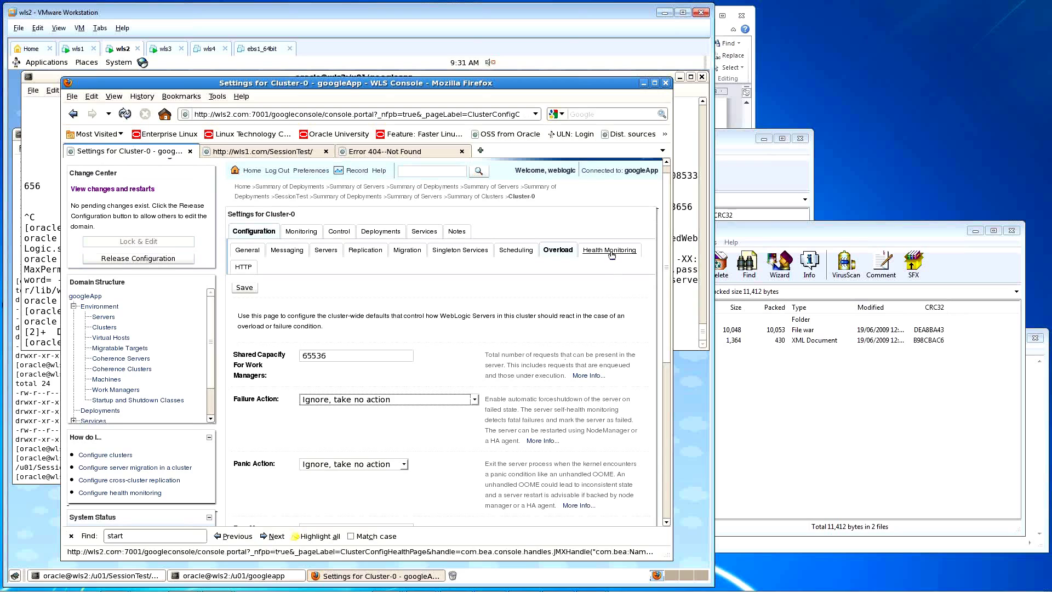
click(363, 252)
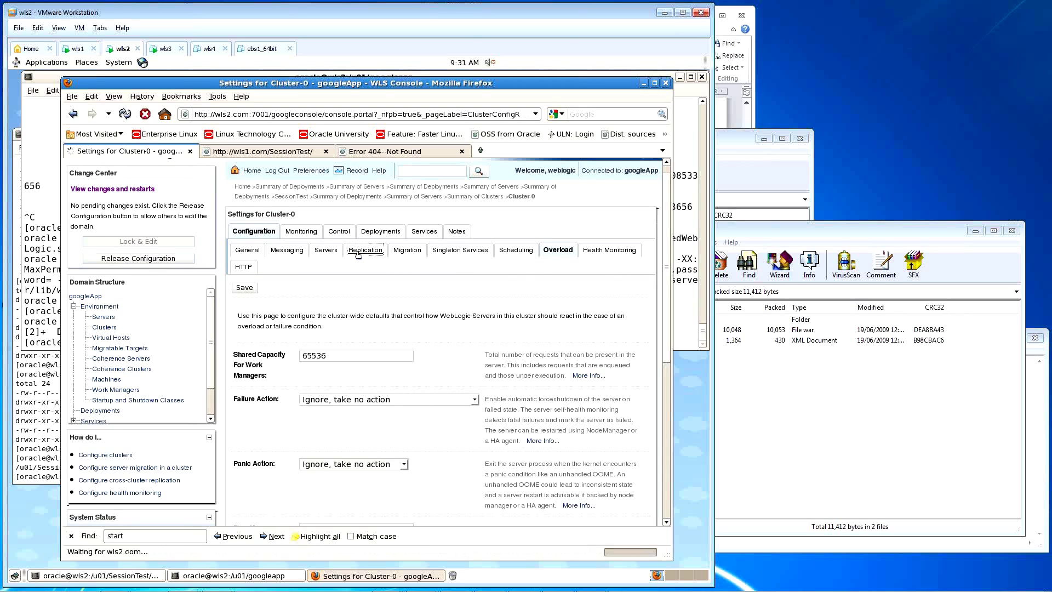
Review Replication settings, keeping Cross-cluster Replication Type (None), and scroll to Advanced.
drag(667, 244, 656, 363)
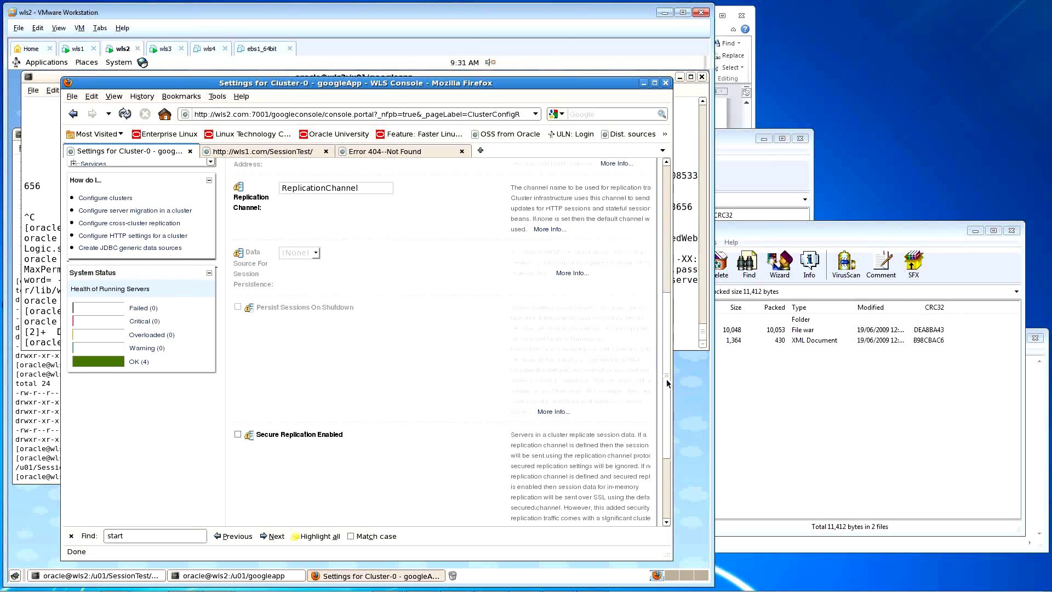
drag(655, 364, 672, 269)
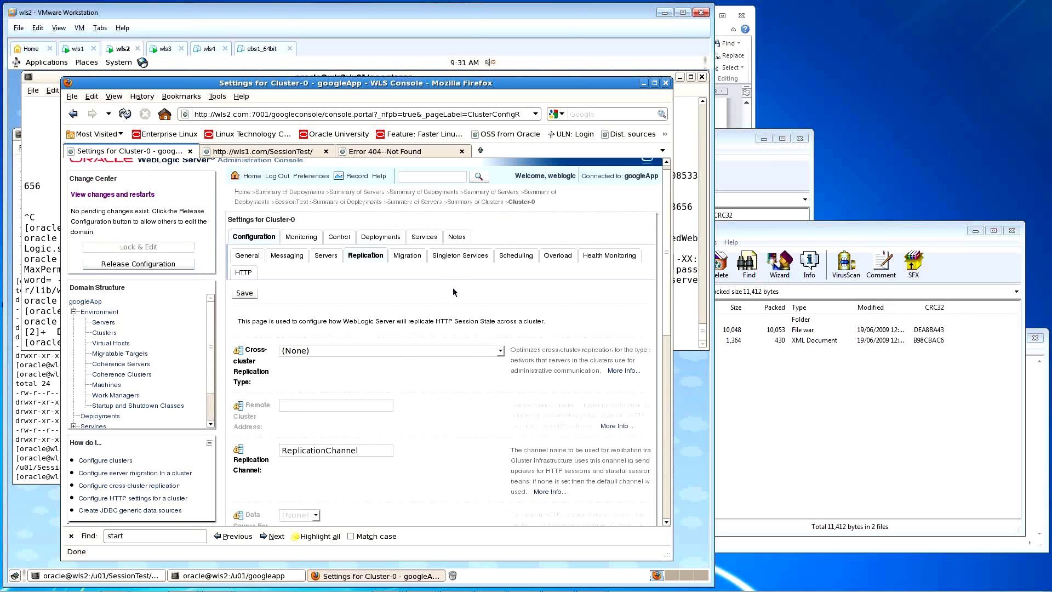
click(497, 349)
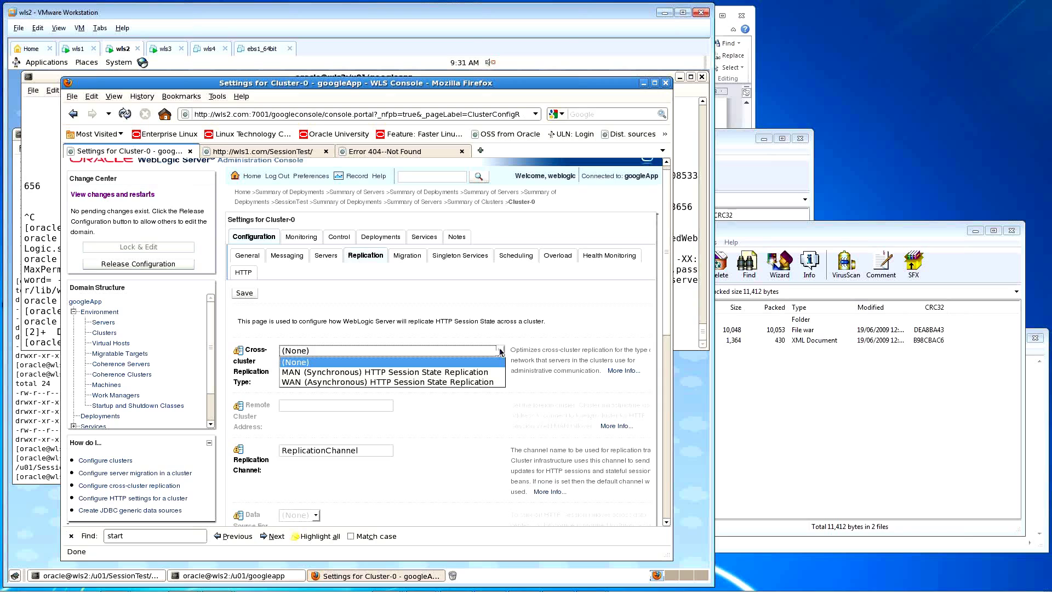
click(548, 349)
scroll(548, 348, down, 5)
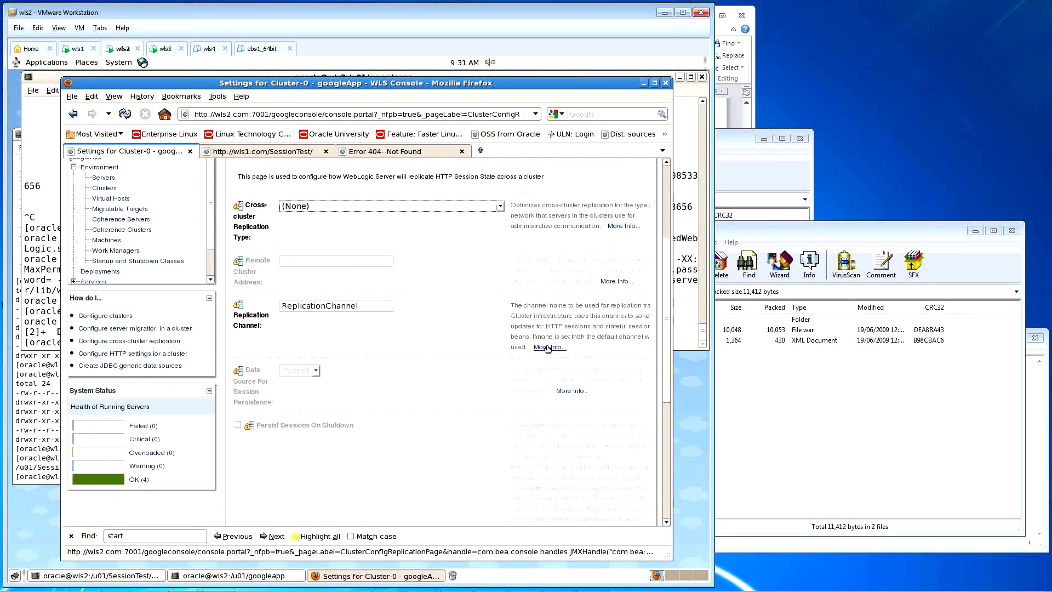
scroll(547, 348, down, 1)
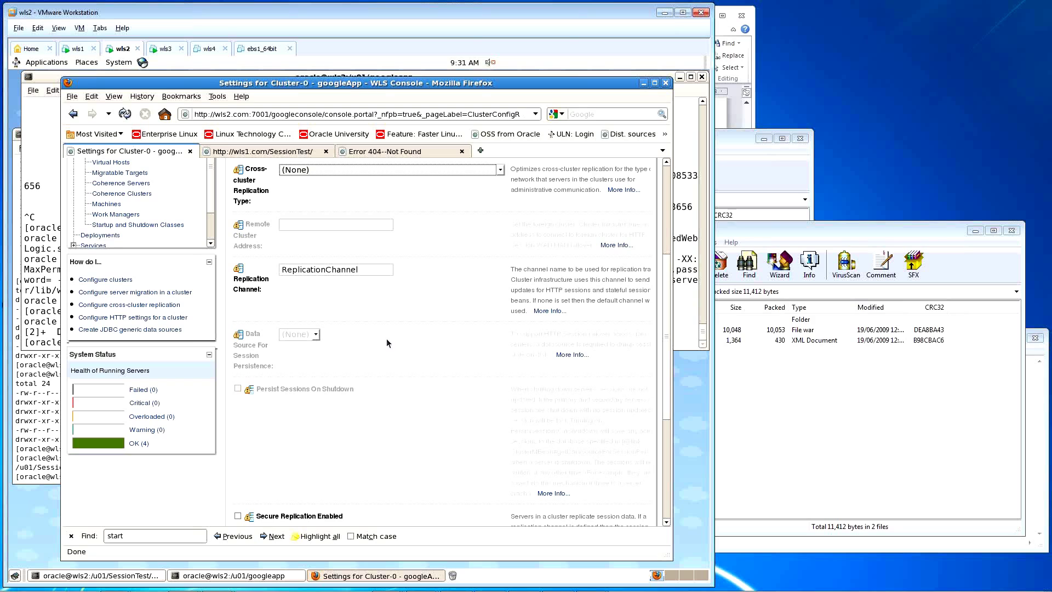
scroll(488, 351, down, 6)
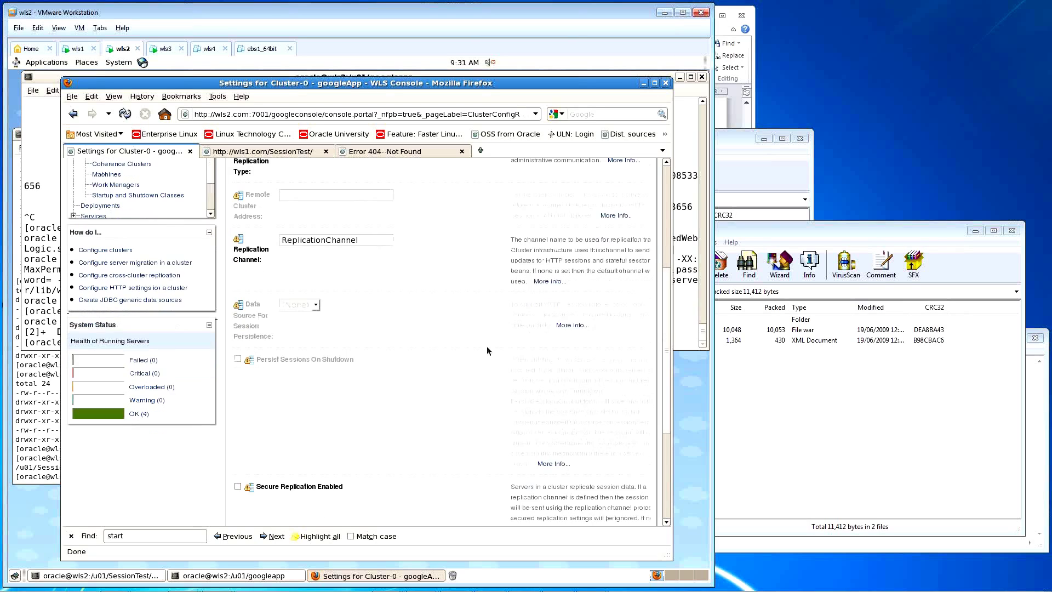
scroll(487, 351, down, 1)
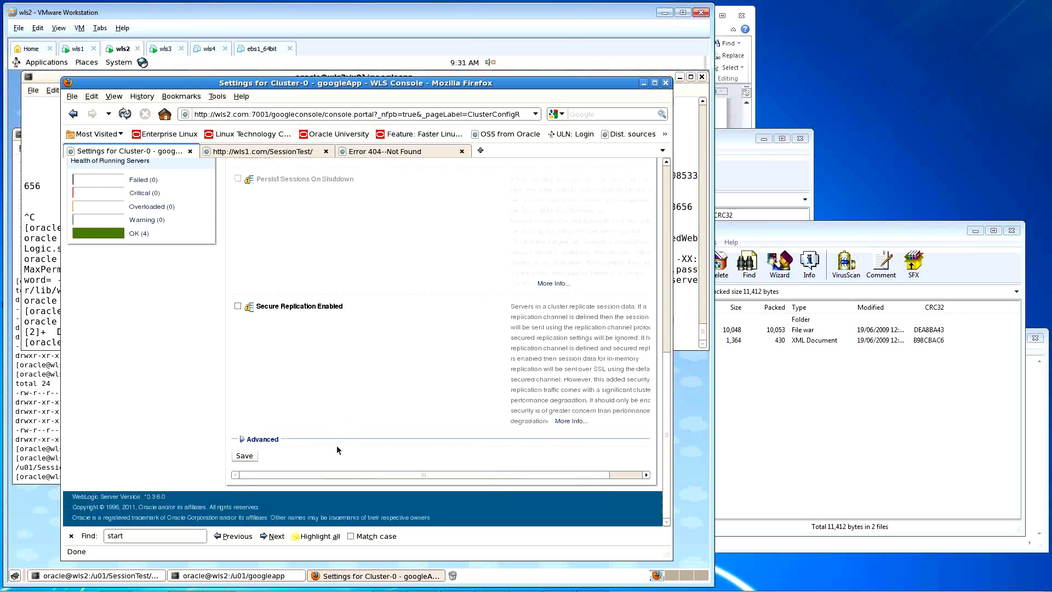
click(259, 439)
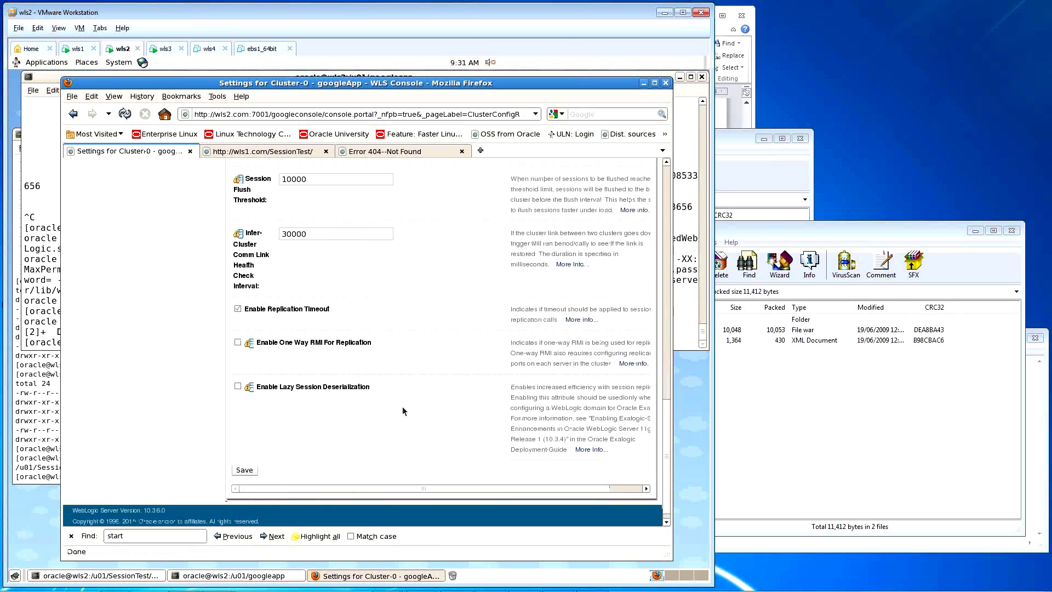
scroll(404, 409, up, 1)
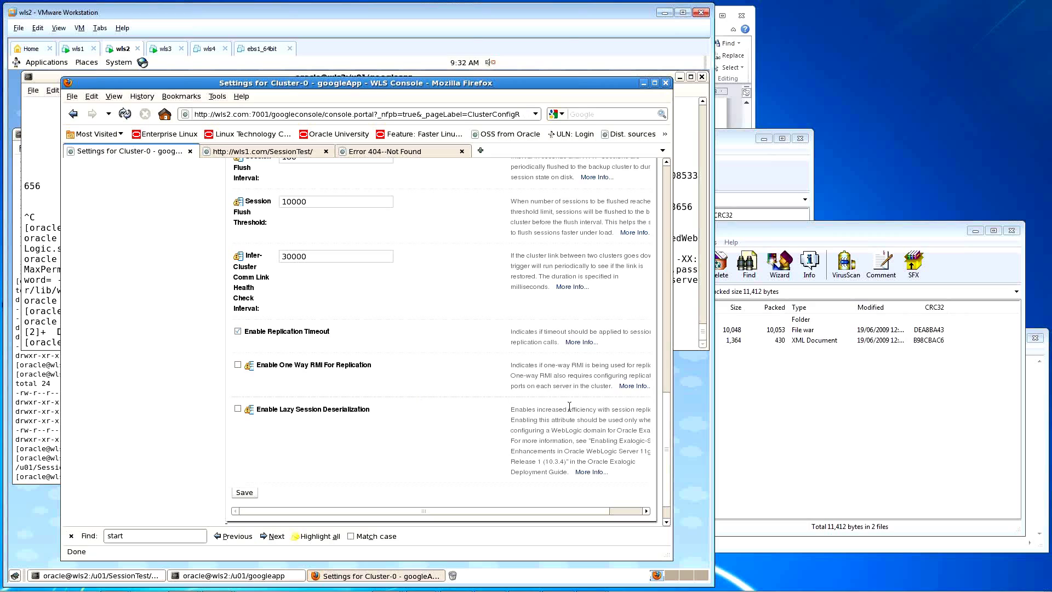
drag(667, 452, 668, 442)
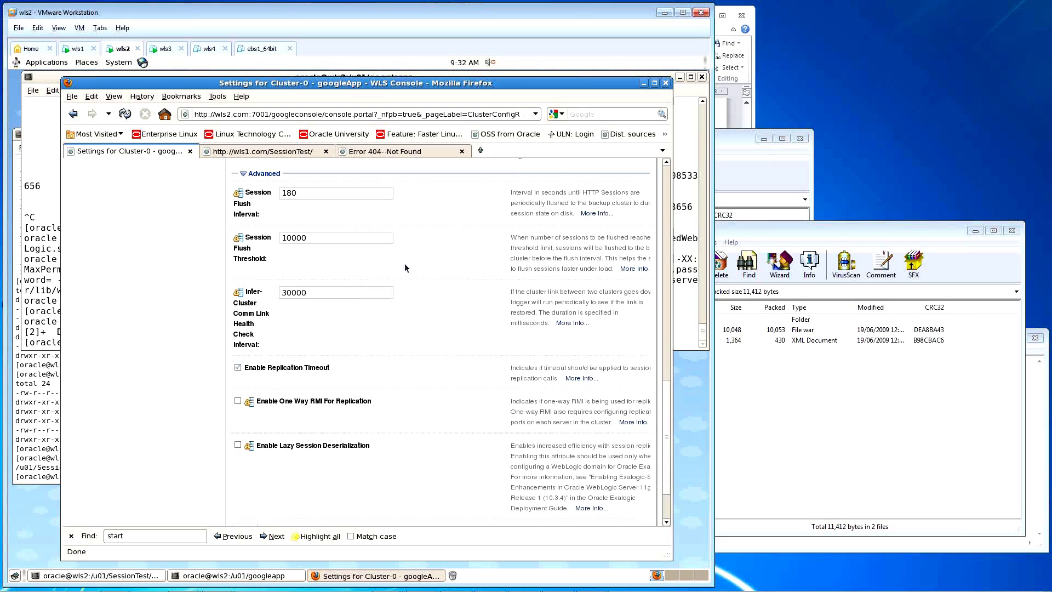
drag(326, 294, 270, 293)
click(439, 291)
scroll(629, 356, up, 4)
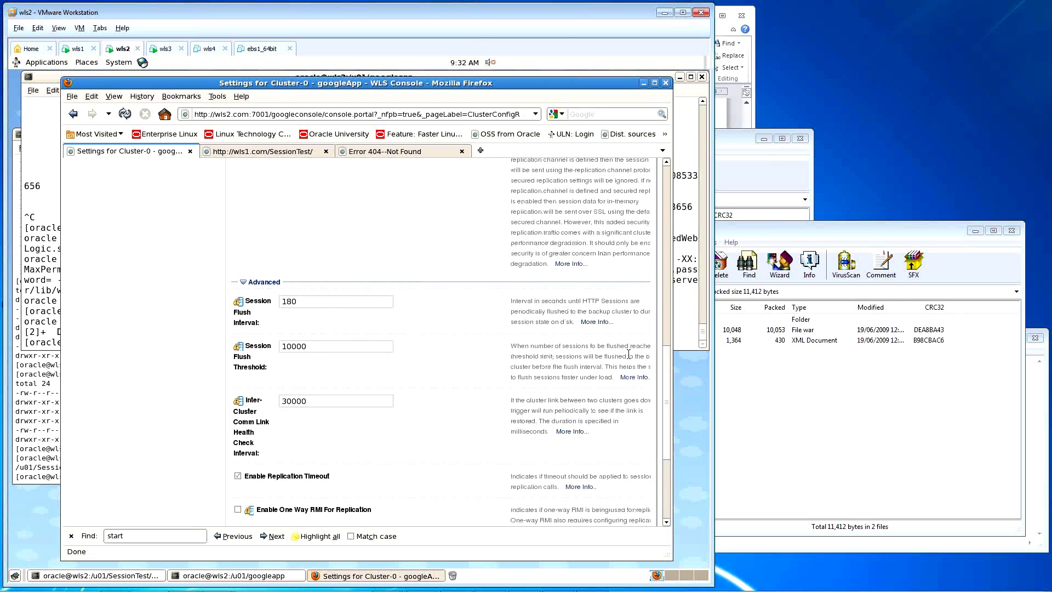
scroll(413, 429, down, 3)
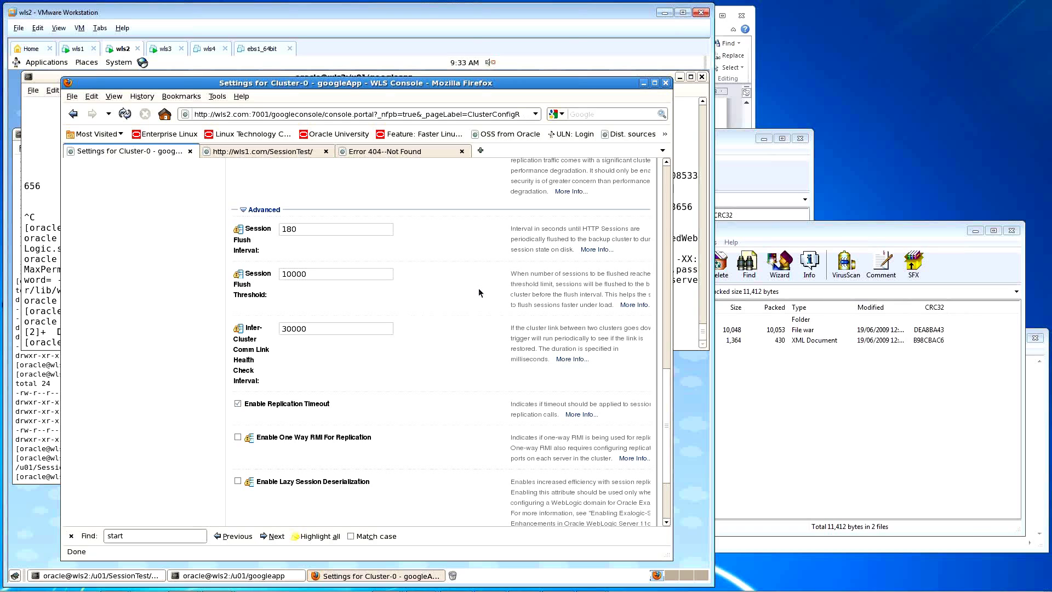
scroll(479, 290, up, 1)
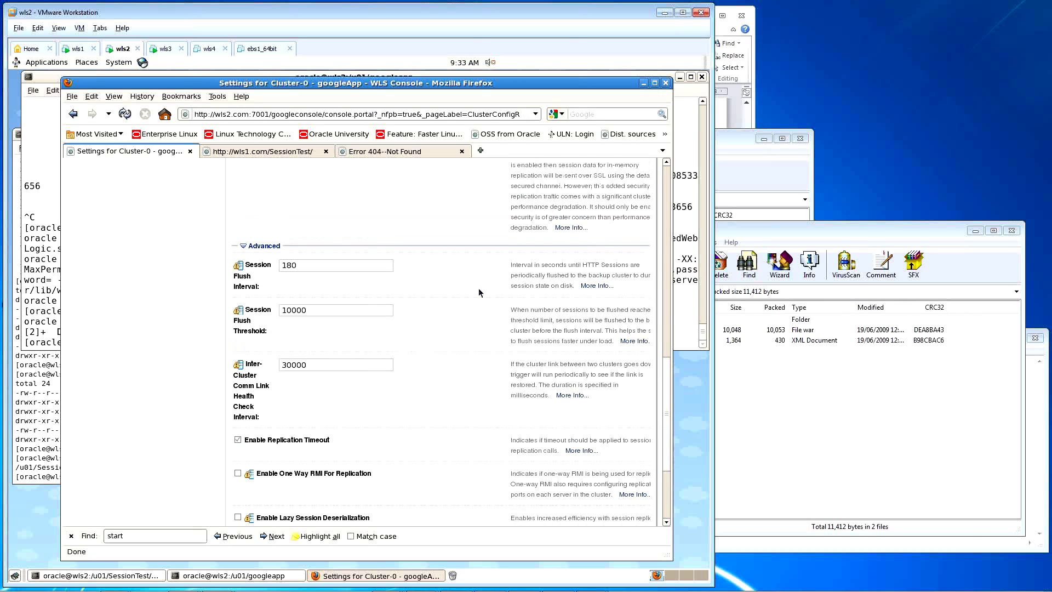
scroll(479, 289, up, 1)
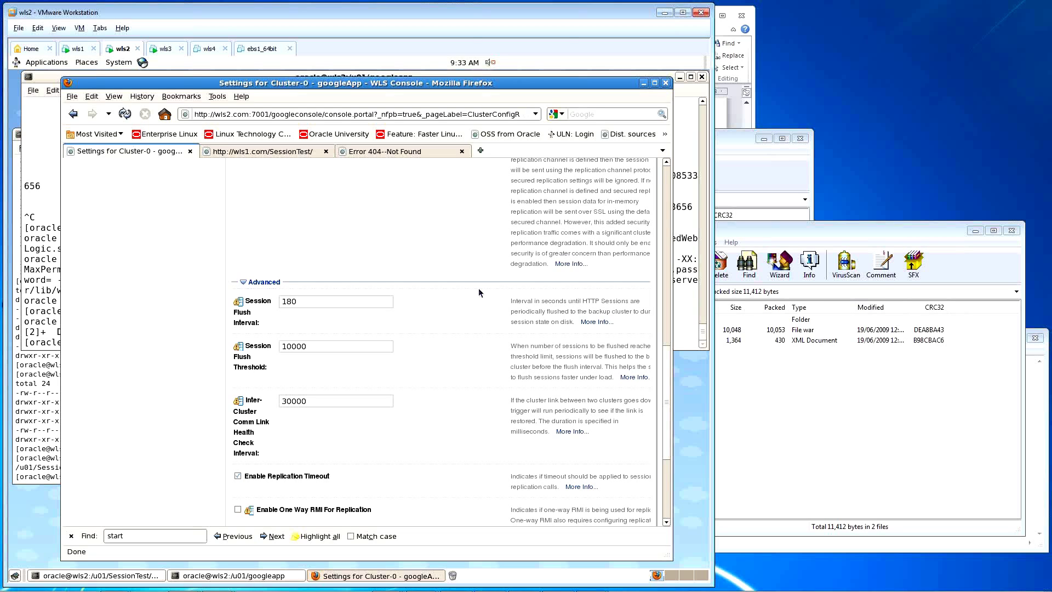
scroll(478, 287, up, 10)
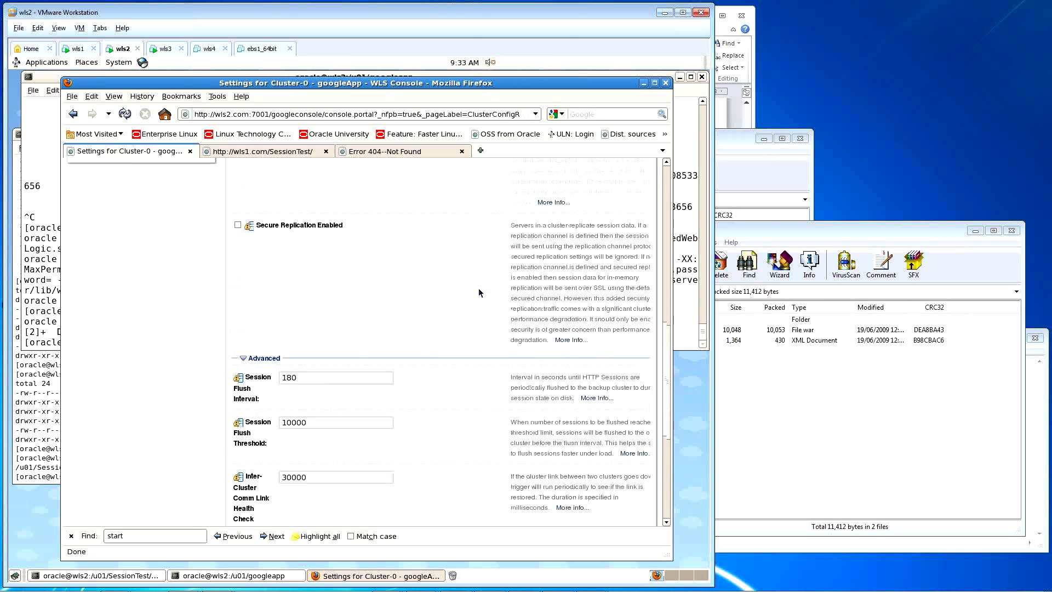
scroll(506, 323, up, 2)
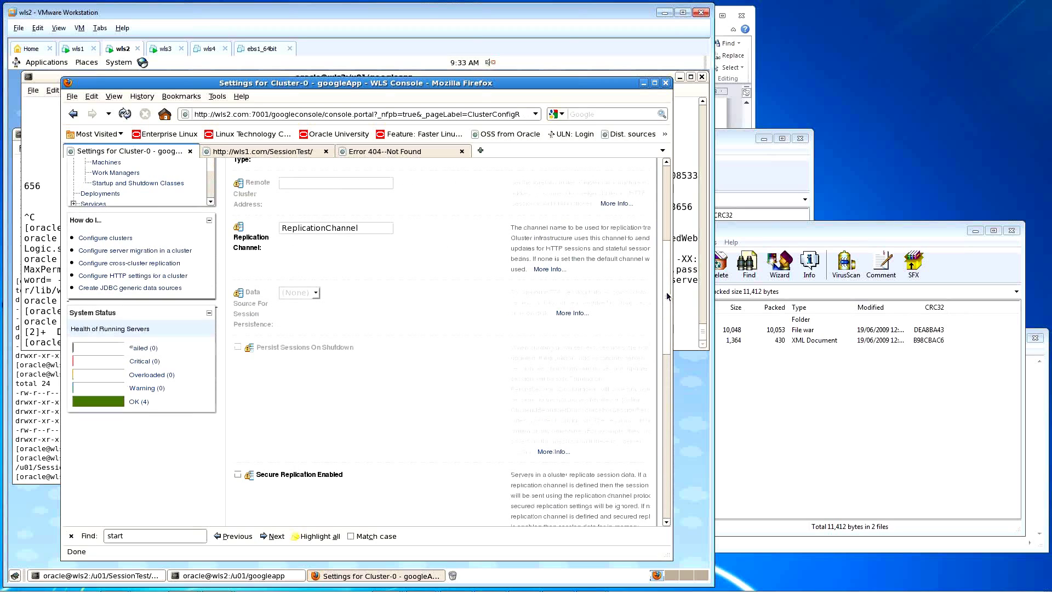
scroll(668, 296, up, 4)
scroll(672, 251, up, 1)
scroll(671, 244, up, 2)
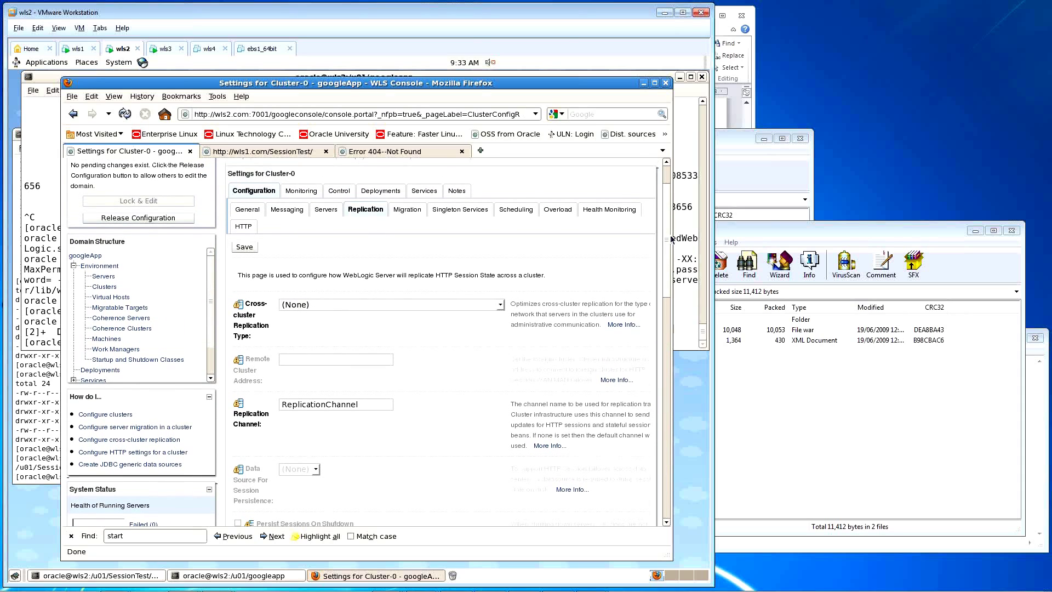
scroll(672, 239, up, 2)
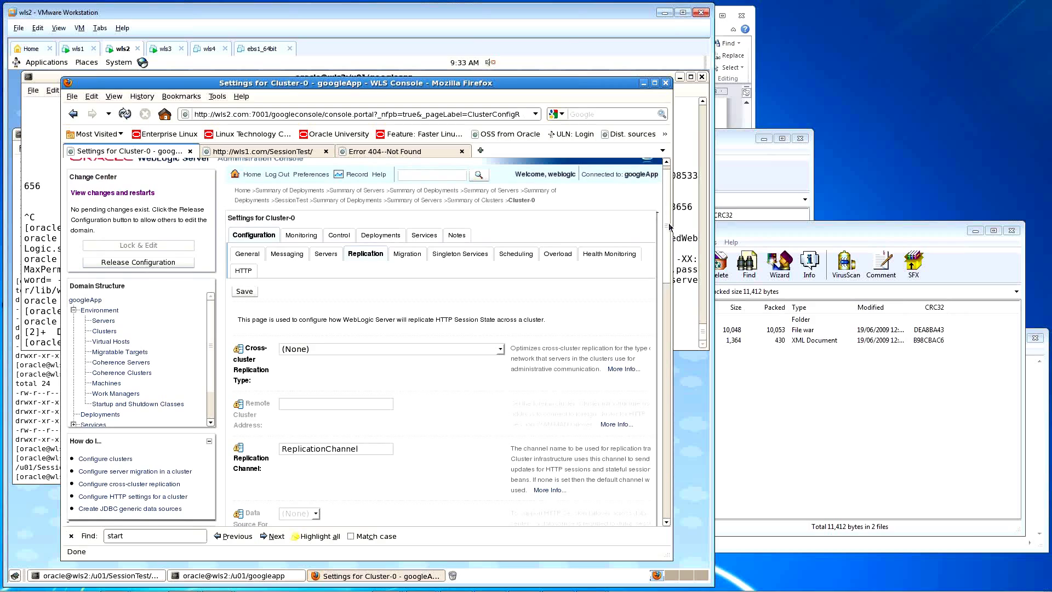
scroll(668, 226, up, 1)
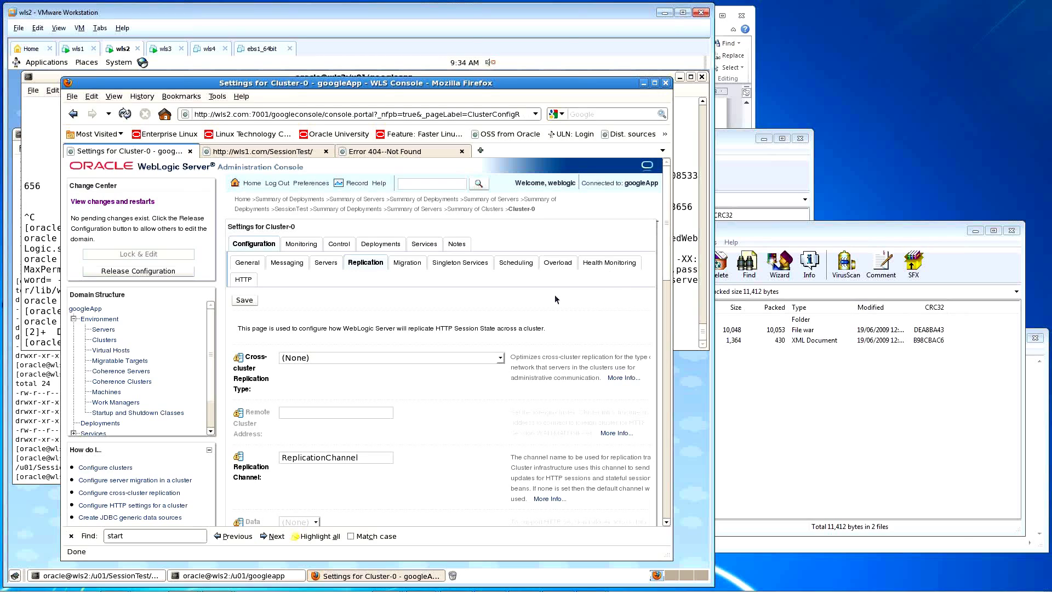
Return to Cluster-0's Messaging tab to check Unicast mode, address 239.192.0.0, port 7001.
click(286, 263)
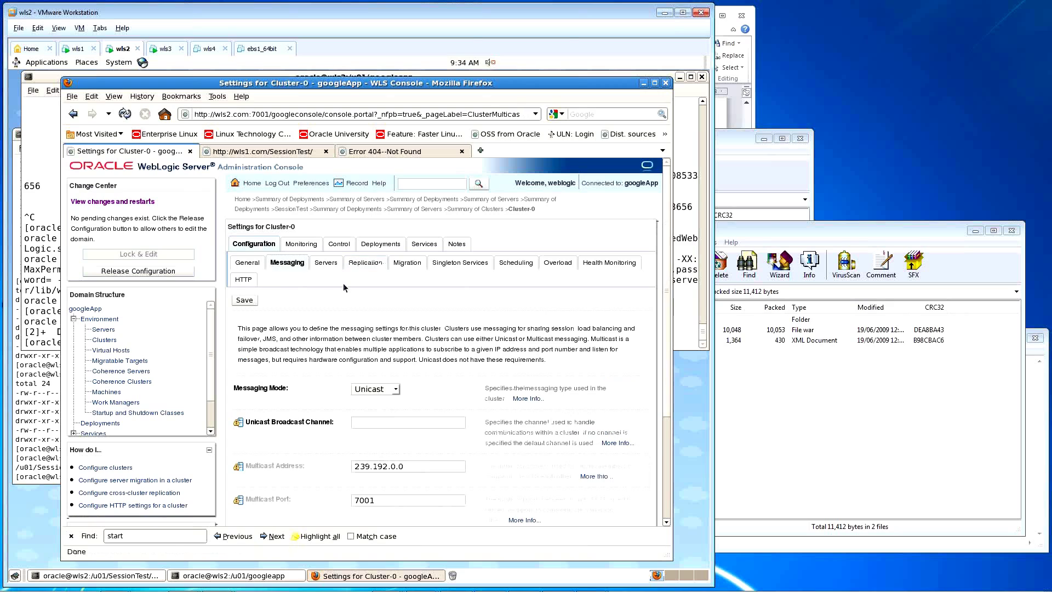
scroll(633, 322, down, 2)
scroll(632, 322, down, 3)
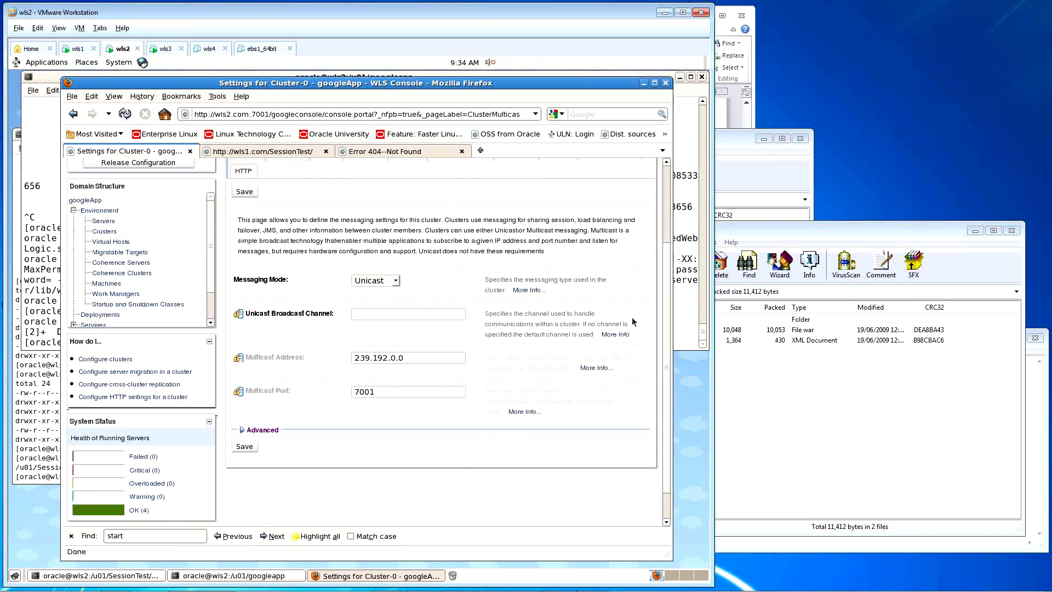
scroll(632, 316, up, 5)
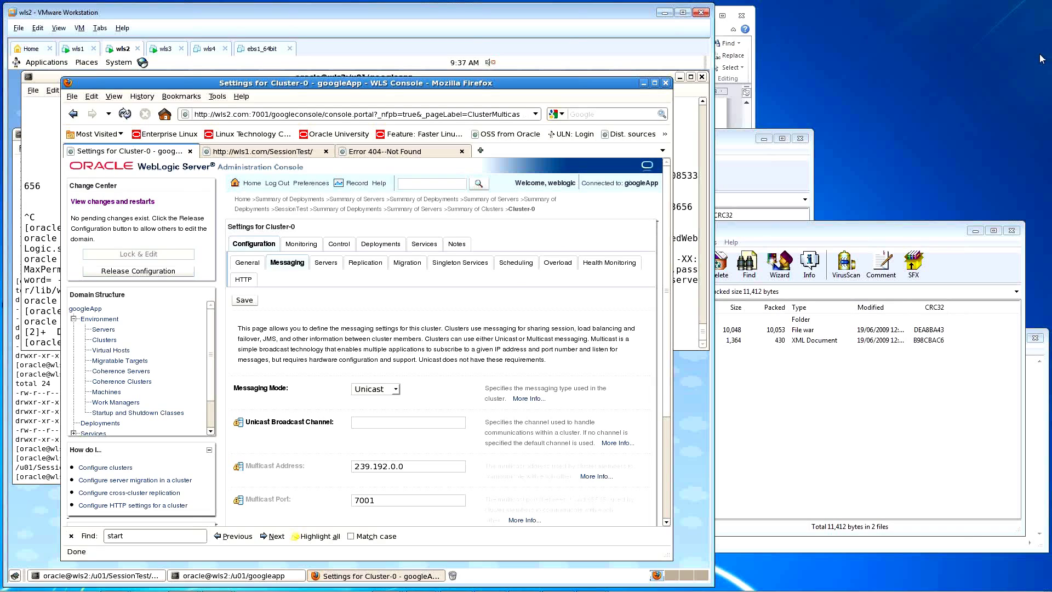
click(1029, 72)
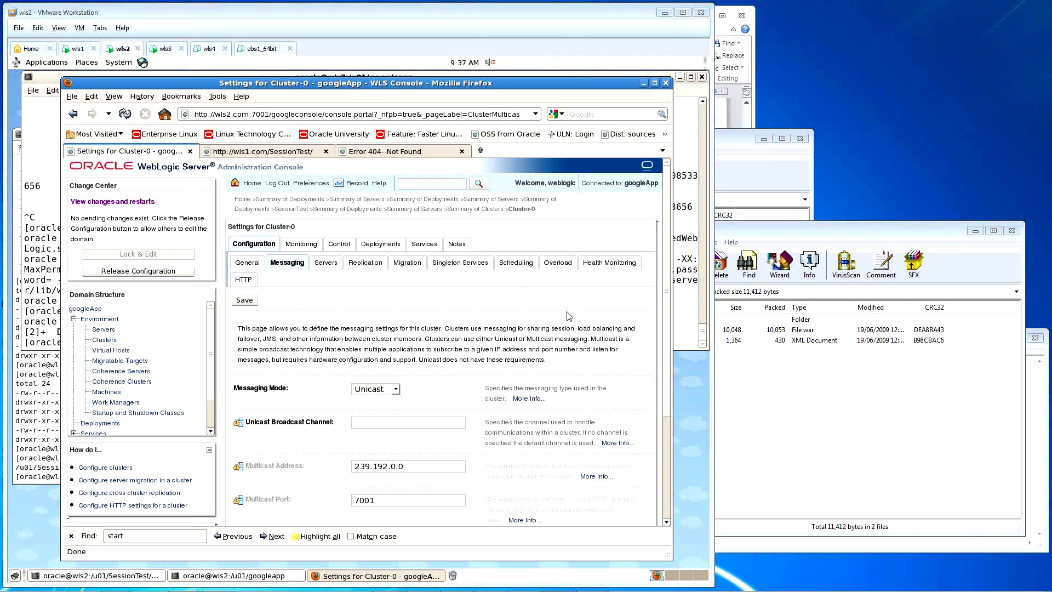